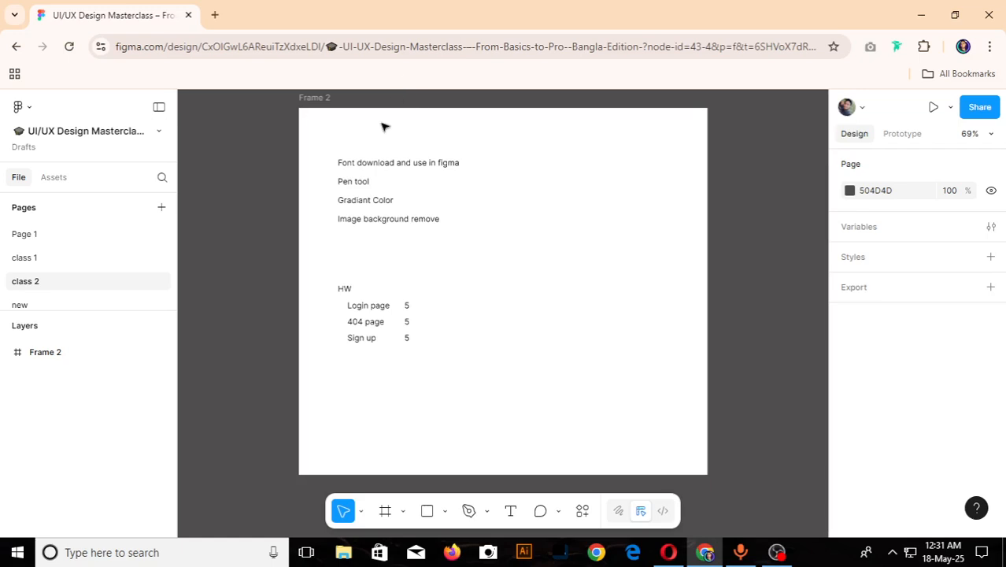
- Review the lesson topics and homework list in Frame 2, and select the "Font download and use in figma" text
scroll(382, 159, up, 2)
scroll(382, 159, up, 3)
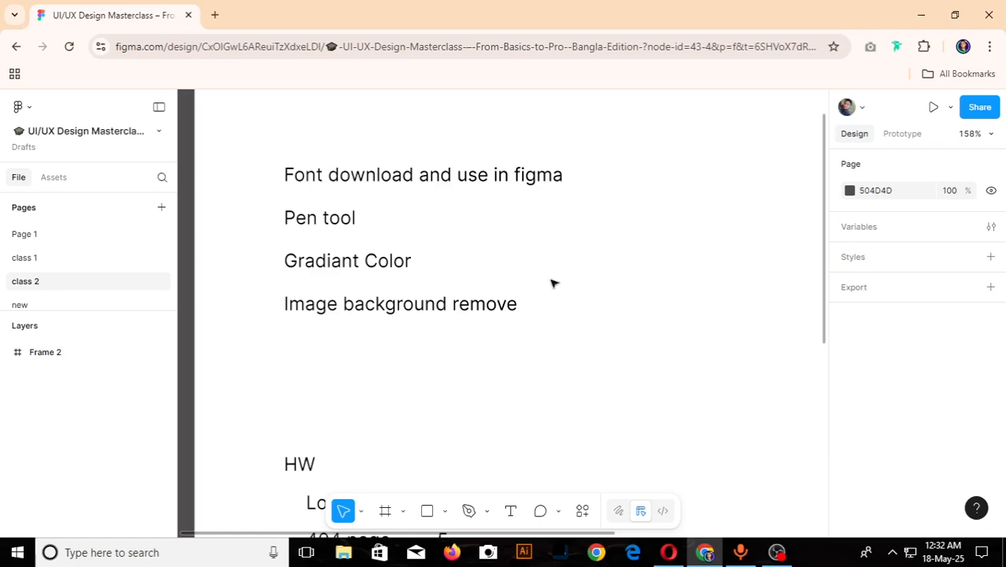
scroll(492, 407, down, 3)
scroll(492, 406, down, 2)
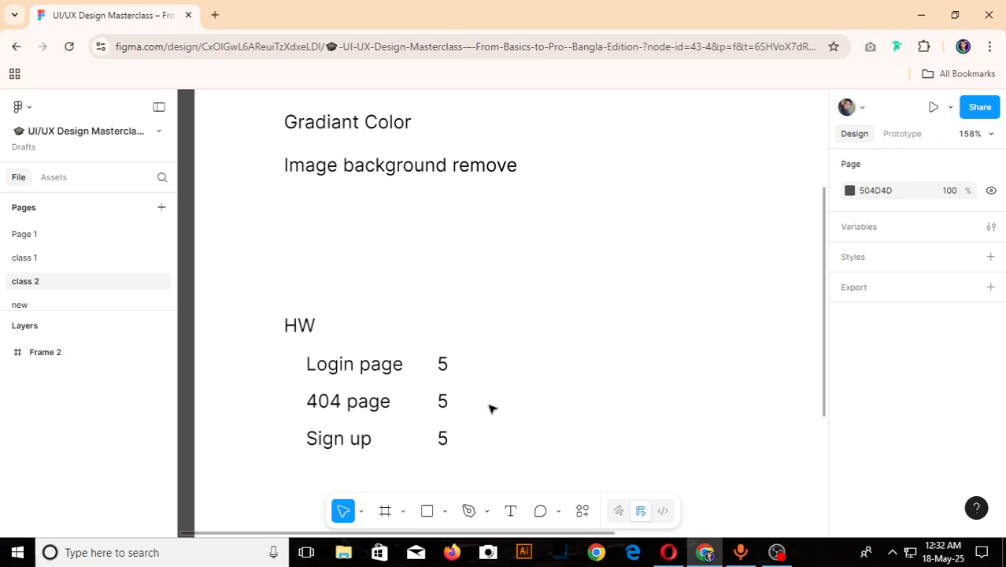
scroll(492, 409, up, 5)
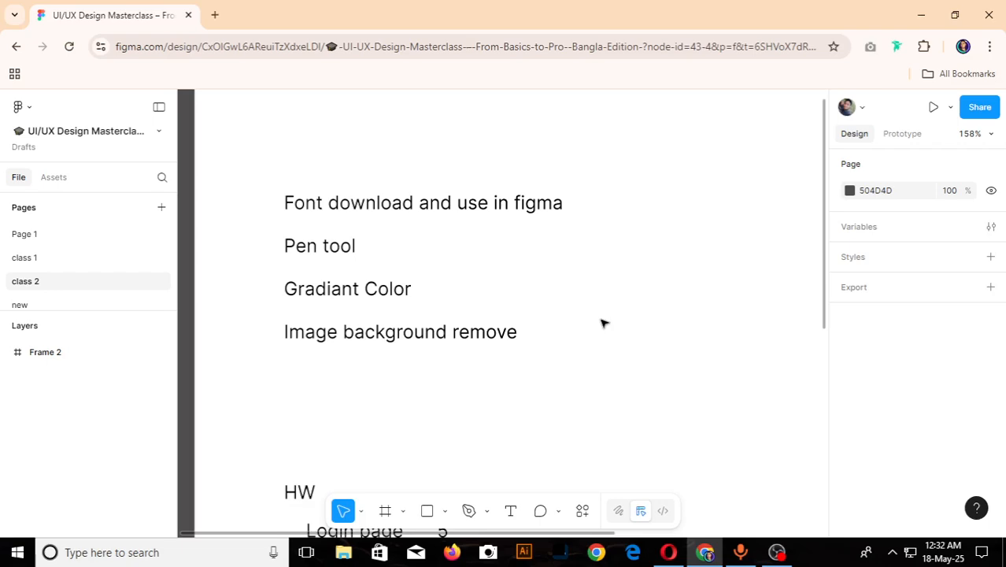
click(453, 201)
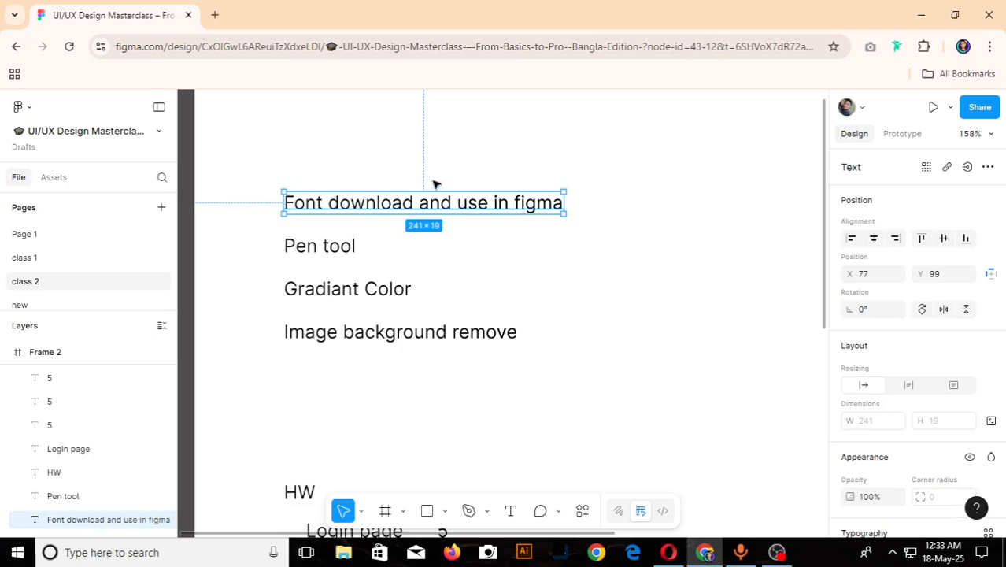
- Search Google for "nft landing page website" in a new browser tab
click(213, 15)
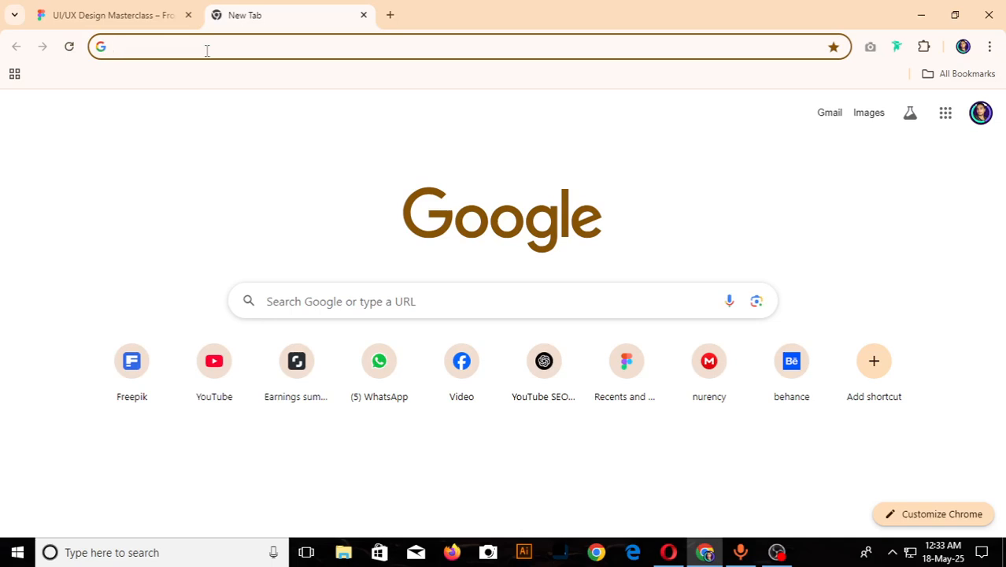
text(nf)
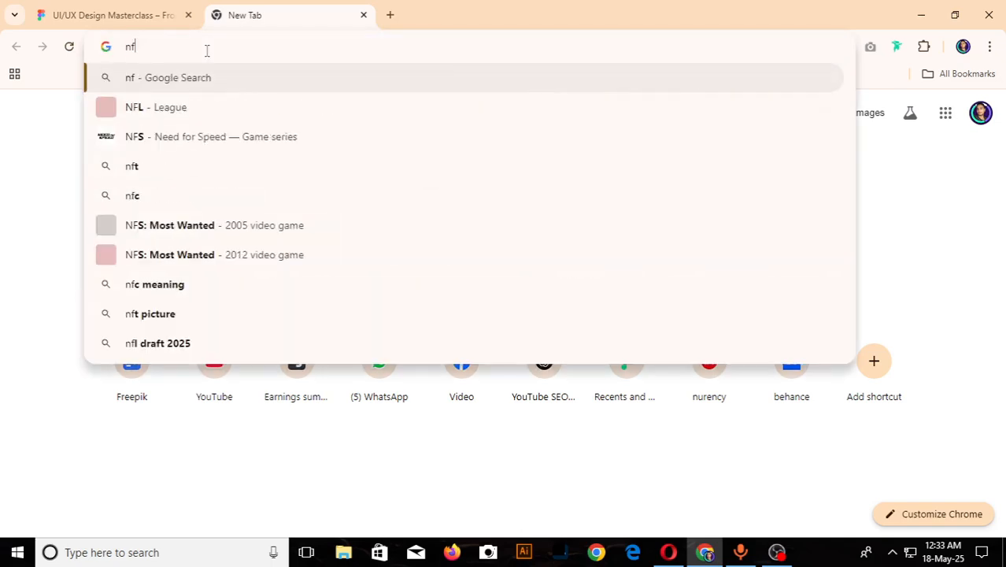
text(t landi)
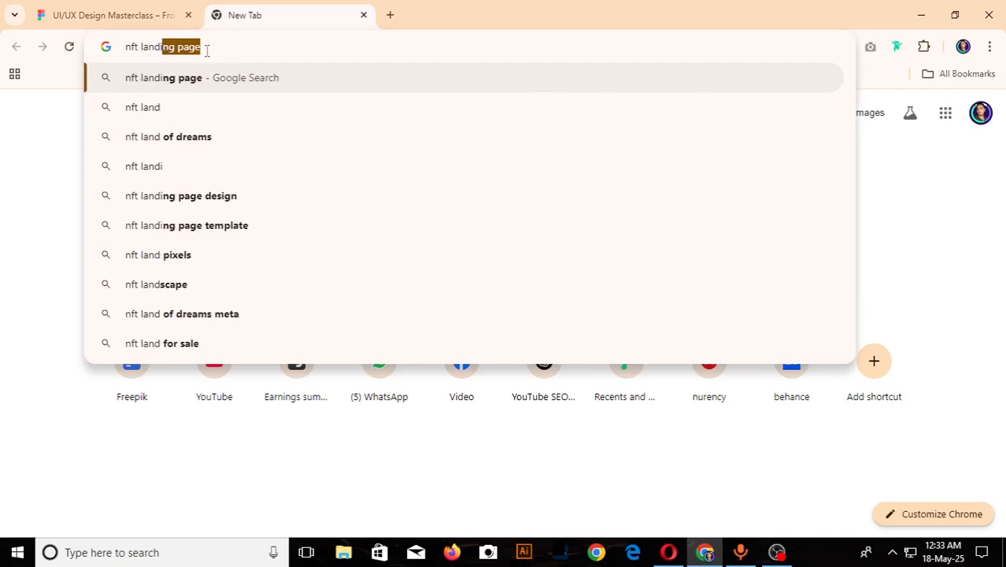
text(ng page )
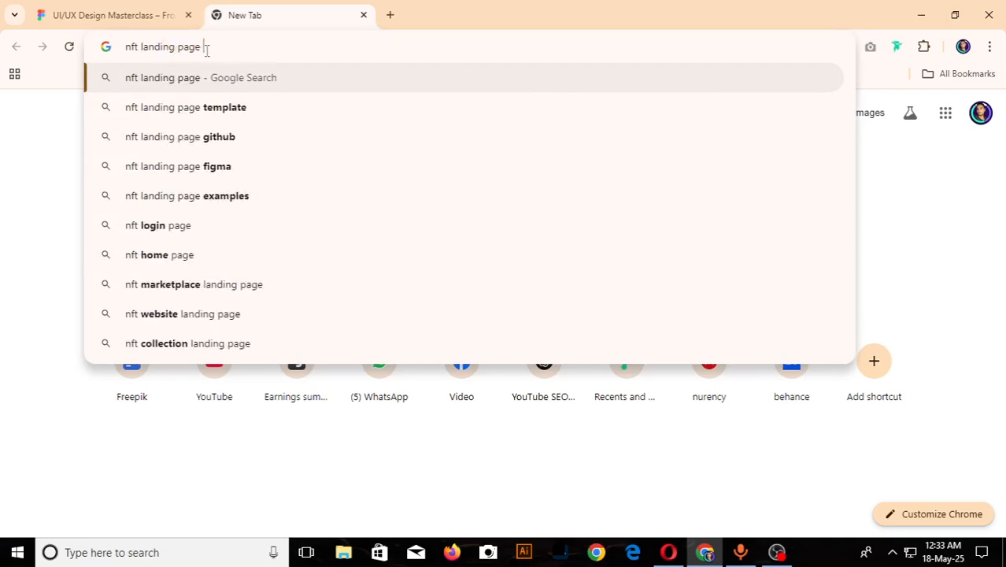
text(website)
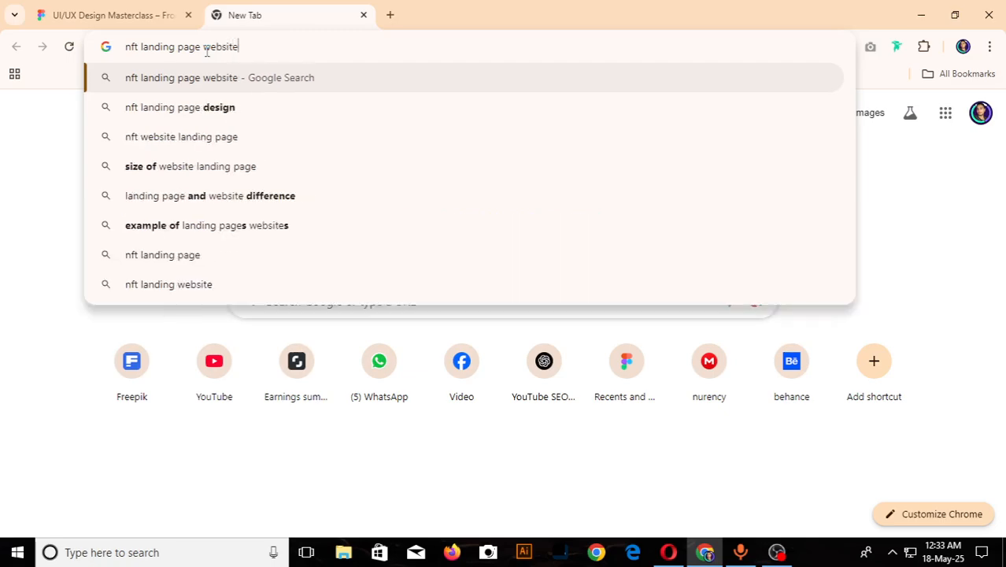
key(Return)
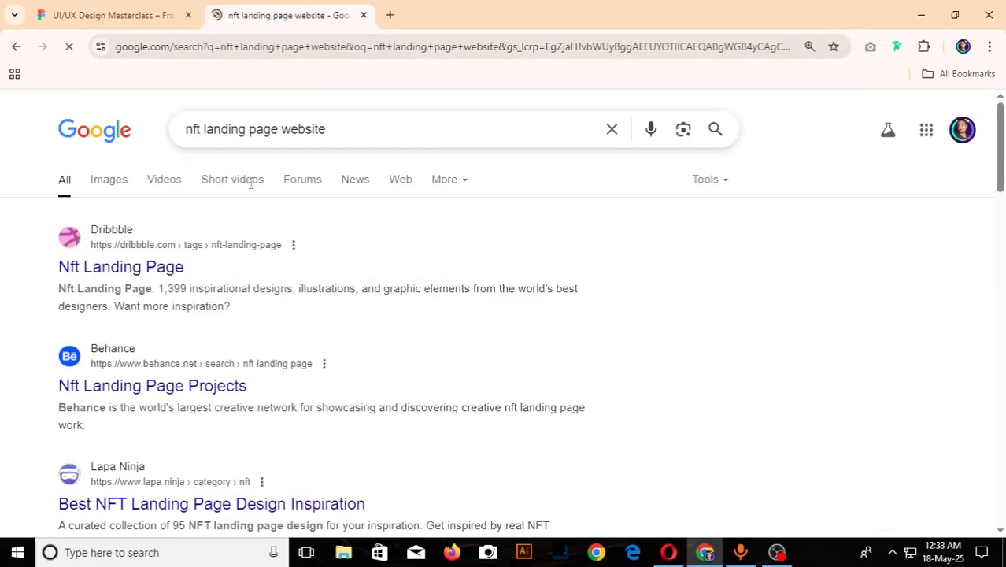
- Look through the search results up to page 2 and open Fiverr's "24 Best Nft Landing Page Services To Buy Online"
scroll(363, 279, down, 7)
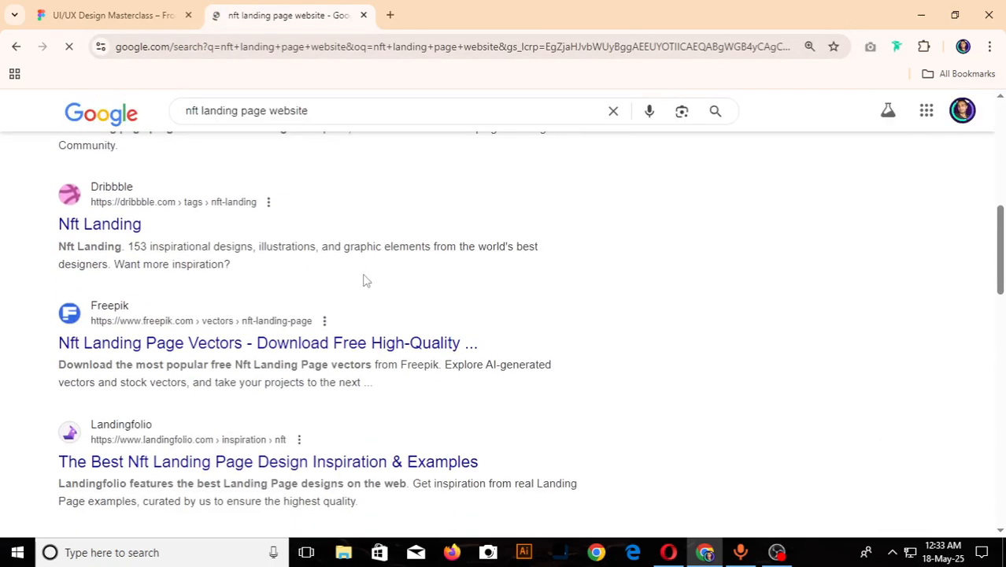
scroll(364, 281, down, 3)
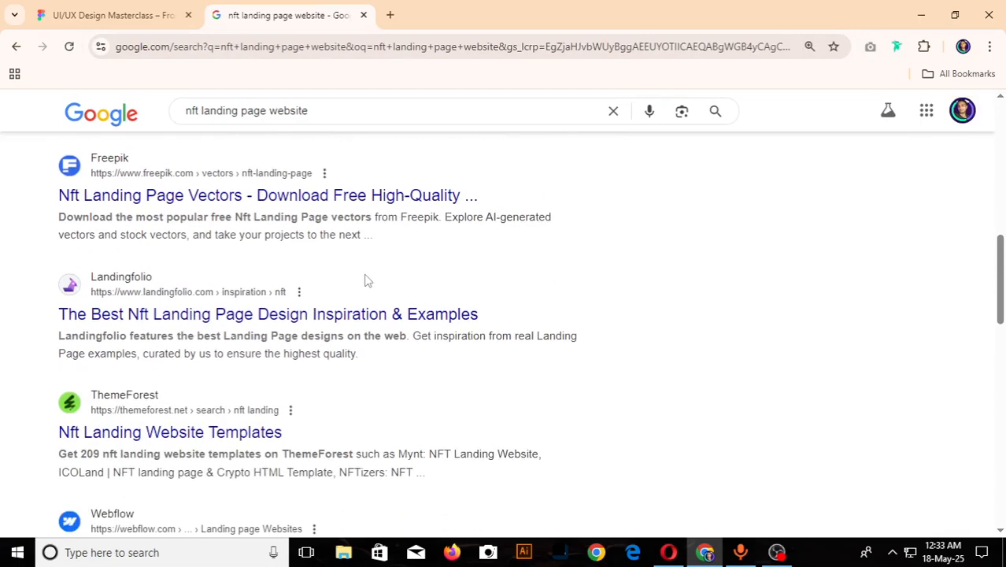
scroll(366, 280, down, 6)
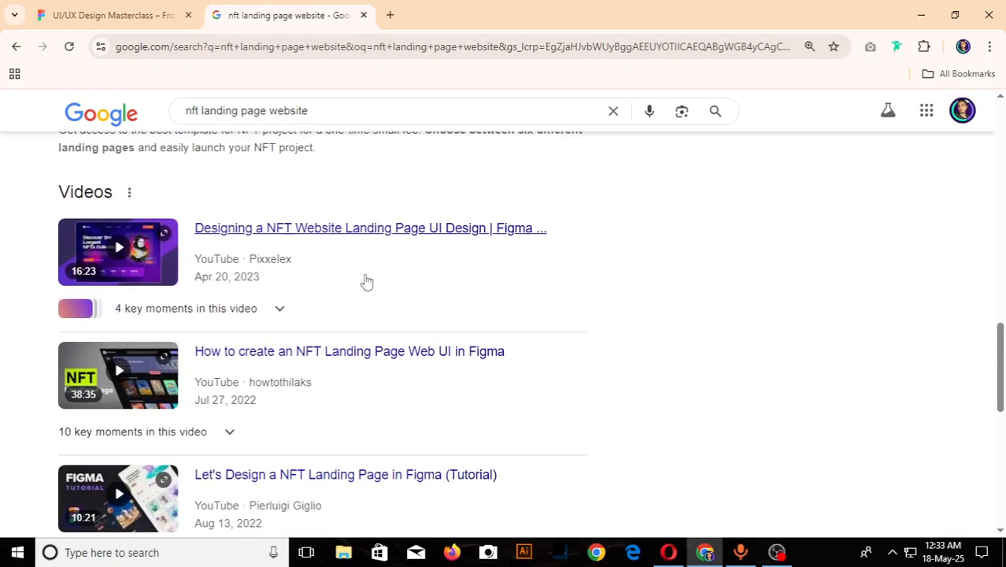
scroll(366, 282, down, 6)
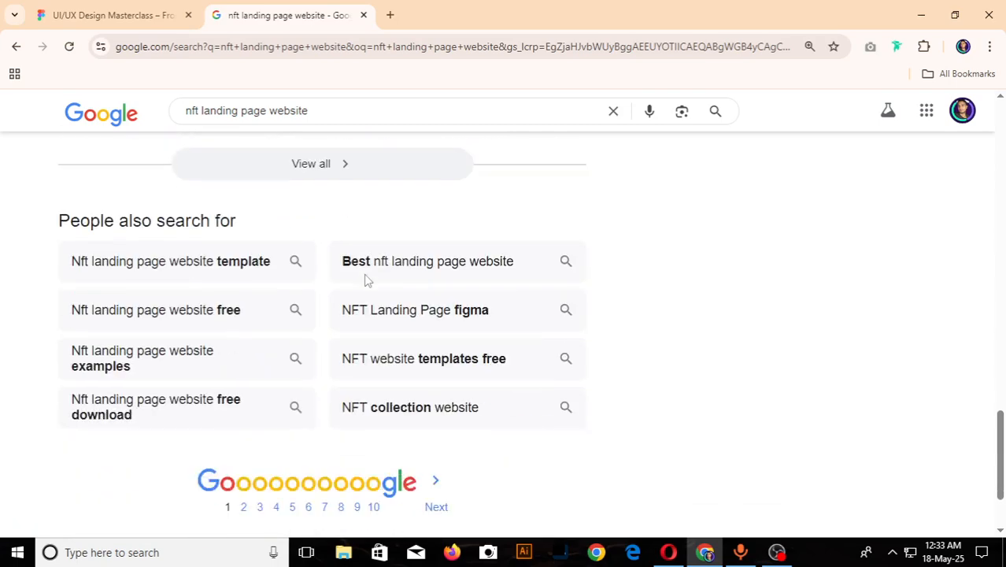
scroll(365, 281, down, 3)
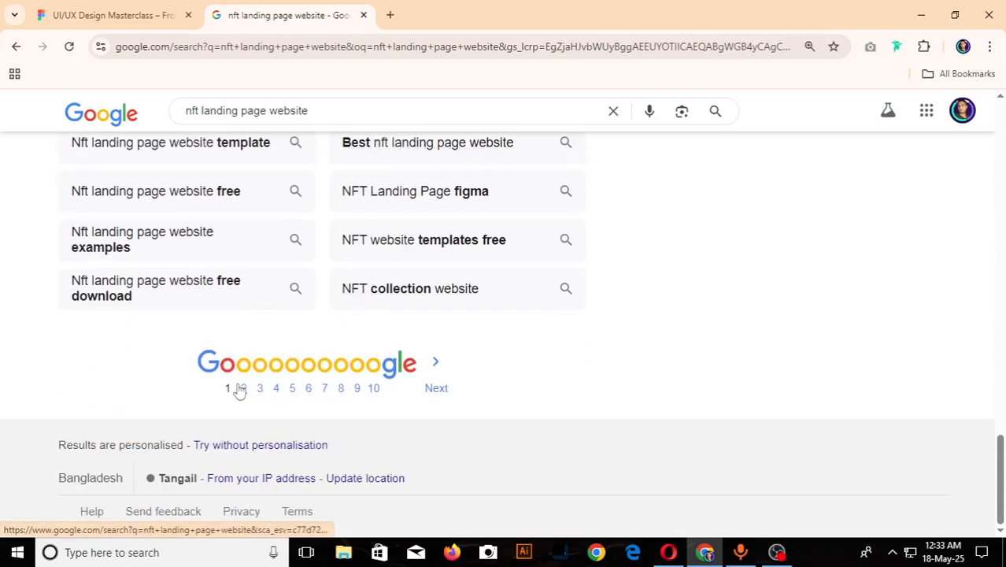
click(242, 388)
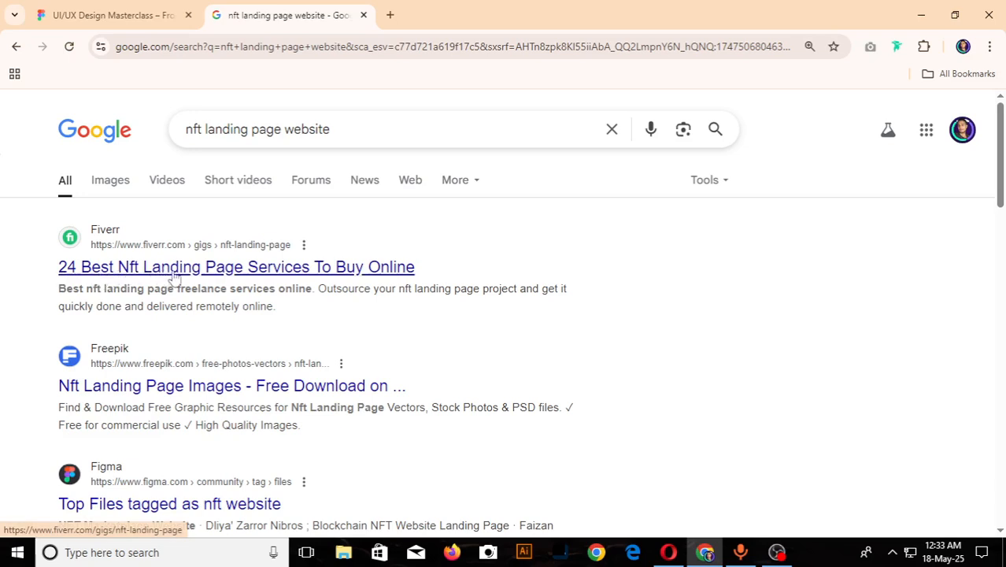
click(323, 271)
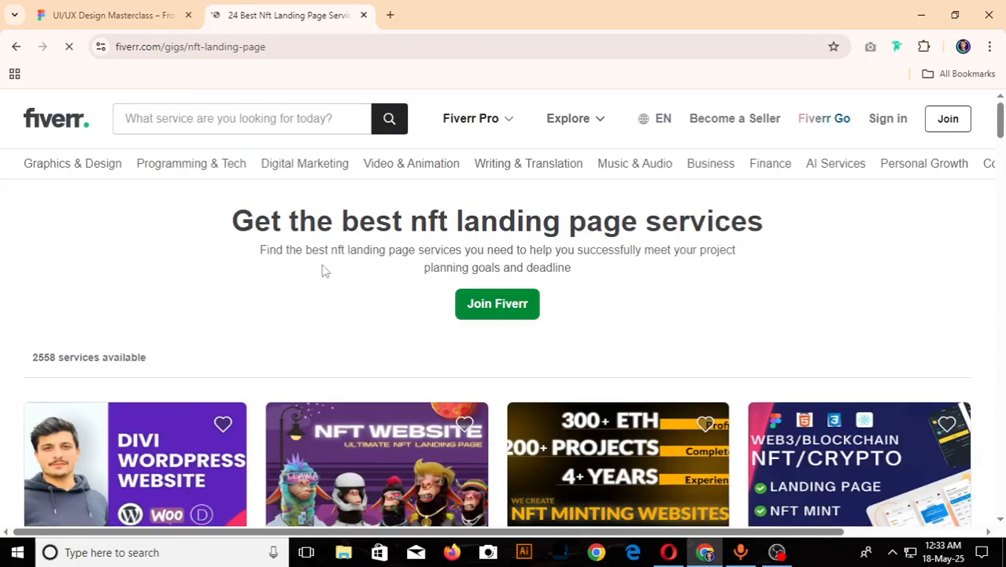
- Examine the NFT landing page gig thumbnails on Fiverr for design inspiration, dismissing the sign-in prompt, and close the tab
scroll(323, 271, down, 5)
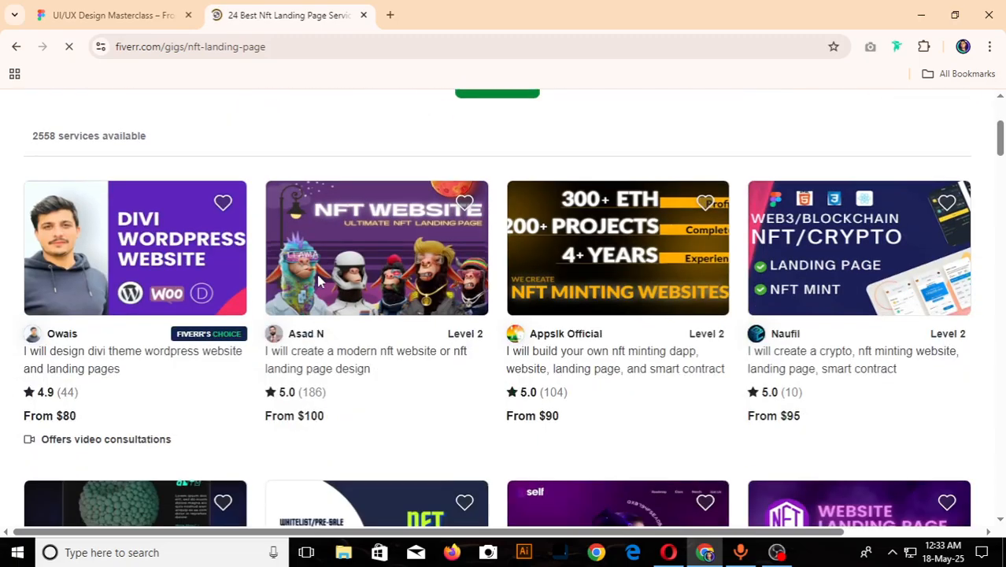
scroll(318, 282, down, 4)
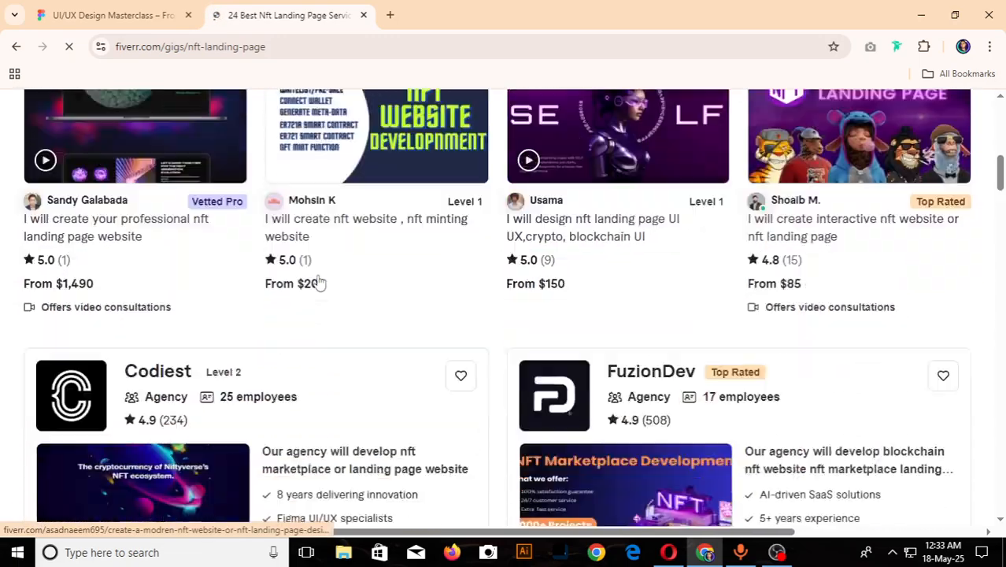
scroll(179, 186, up, 6)
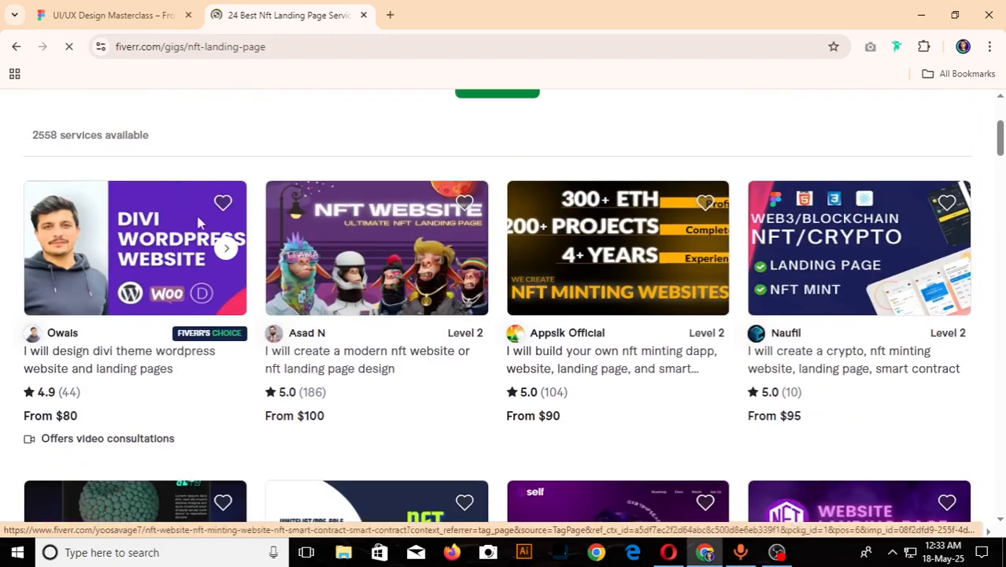
scroll(445, 364, down, 9)
scroll(445, 364, down, 2)
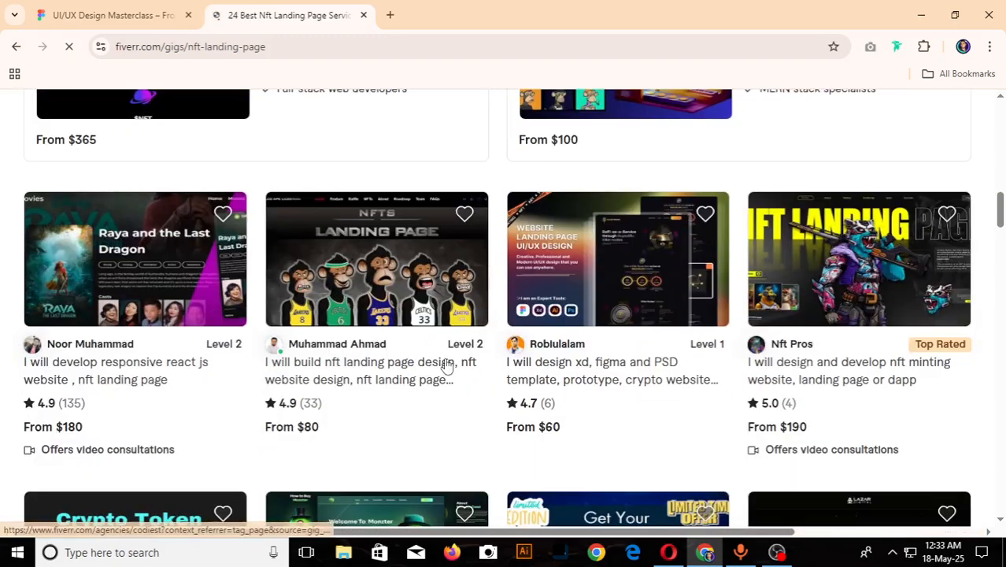
scroll(445, 364, down, 4)
scroll(445, 363, up, 4)
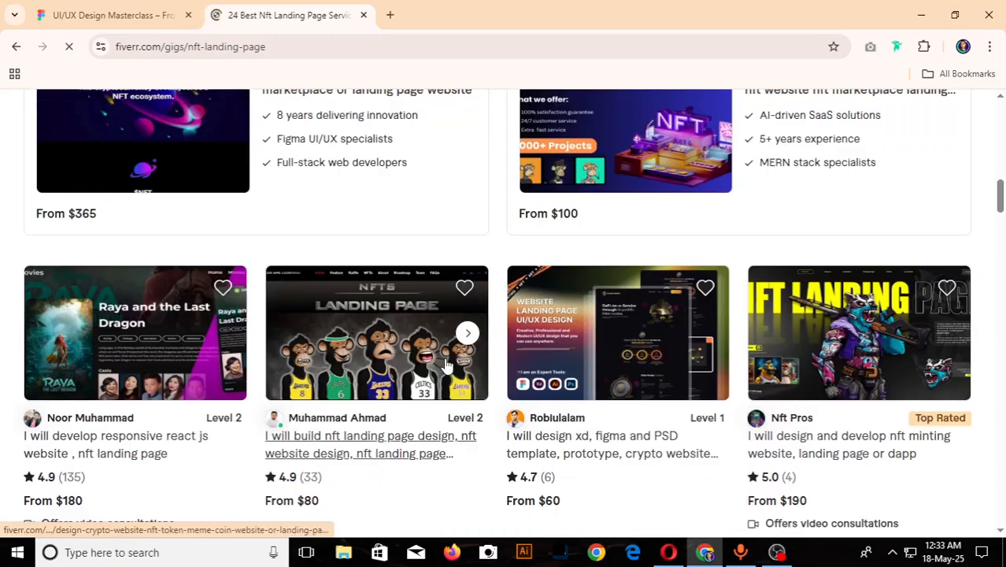
scroll(445, 363, down, 3)
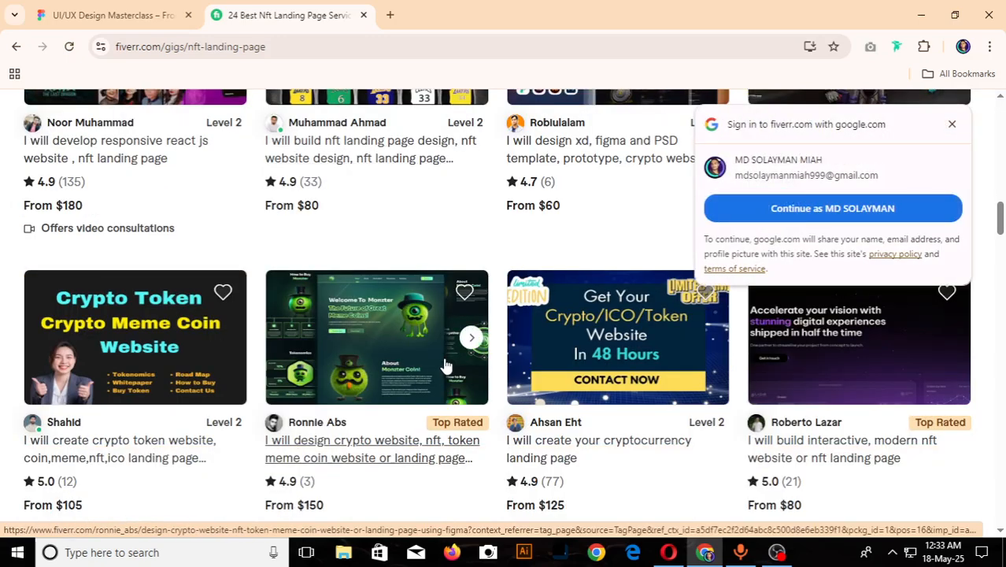
scroll(470, 337, up, 2)
click(950, 125)
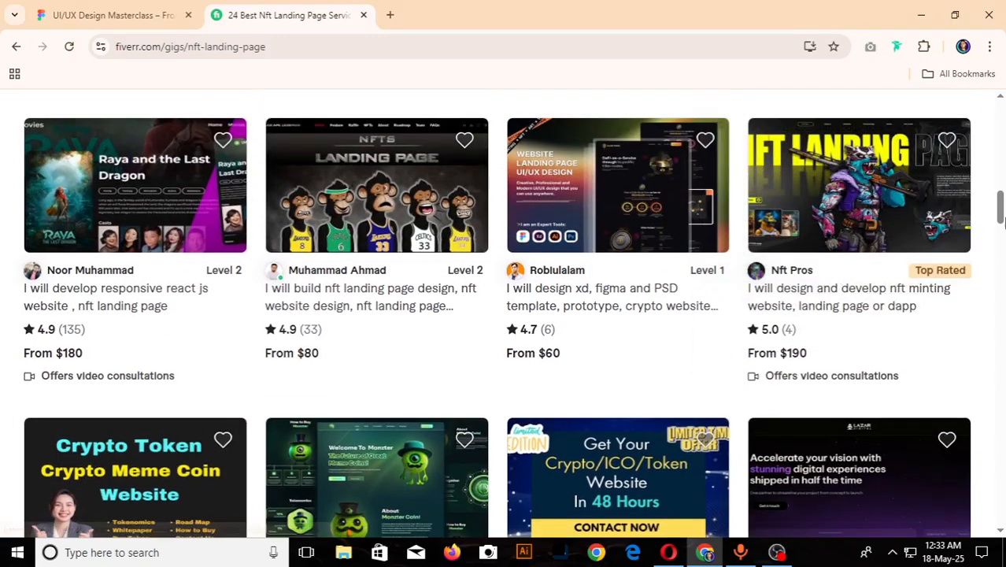
scroll(906, 236, down, 4)
scroll(883, 242, down, 4)
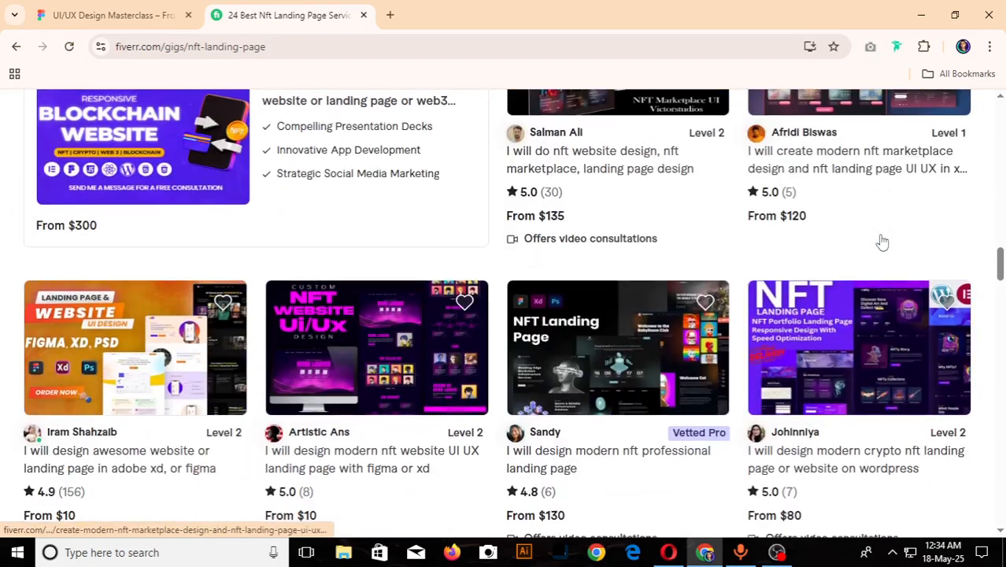
scroll(883, 241, down, 3)
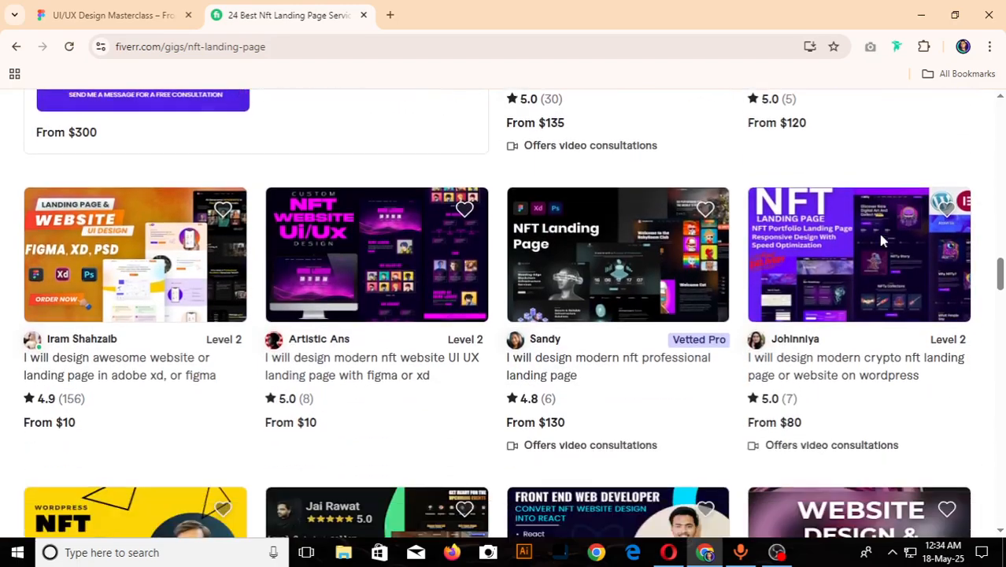
scroll(882, 241, down, 4)
scroll(878, 234, down, 5)
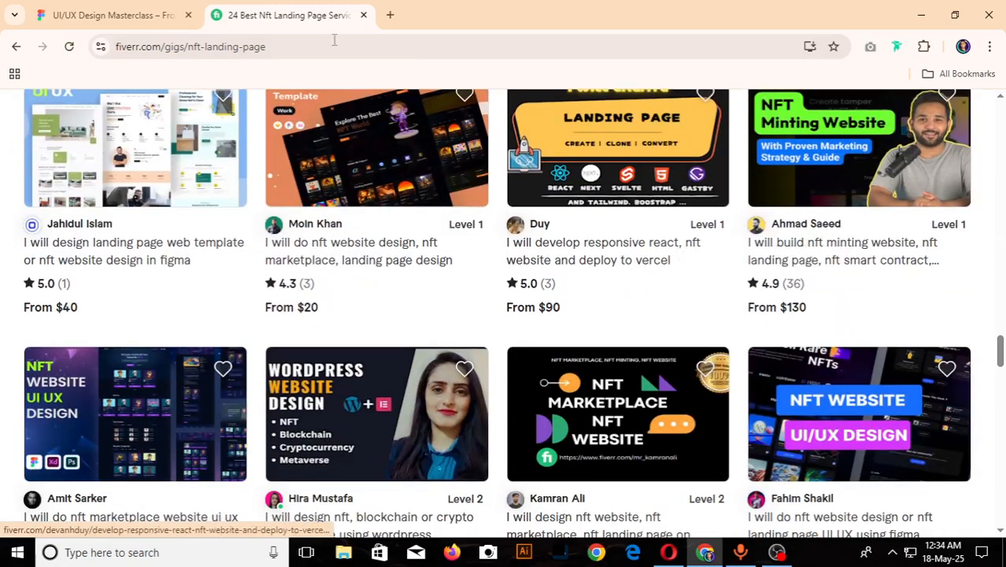
click(363, 15)
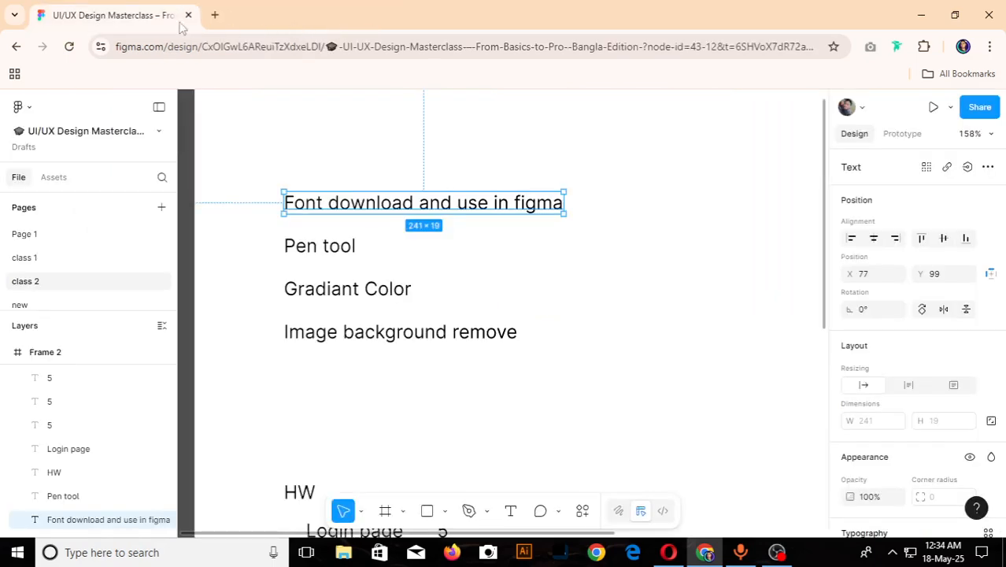
- Open the graphicriver.net website in a new browser tab
click(213, 16)
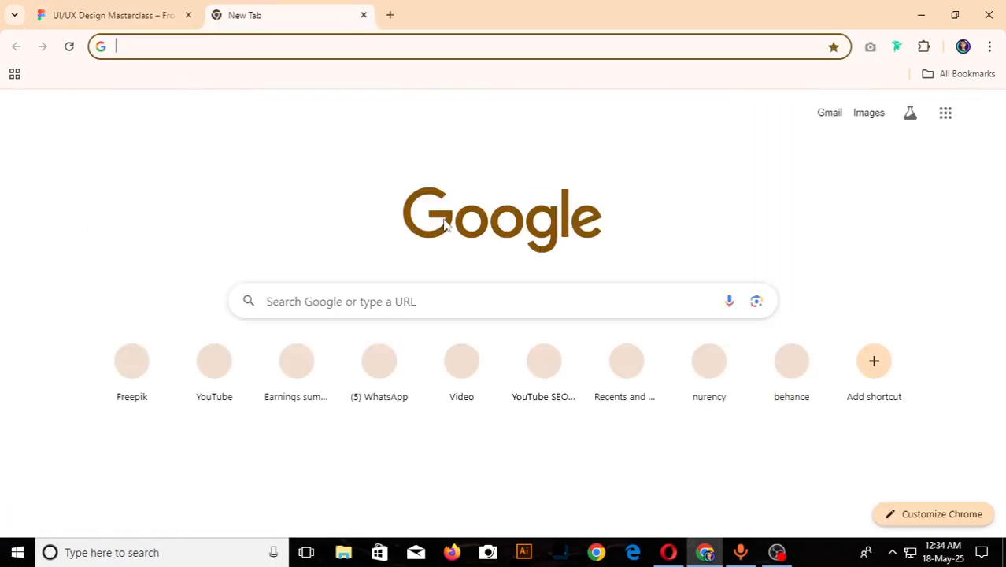
text(gr)
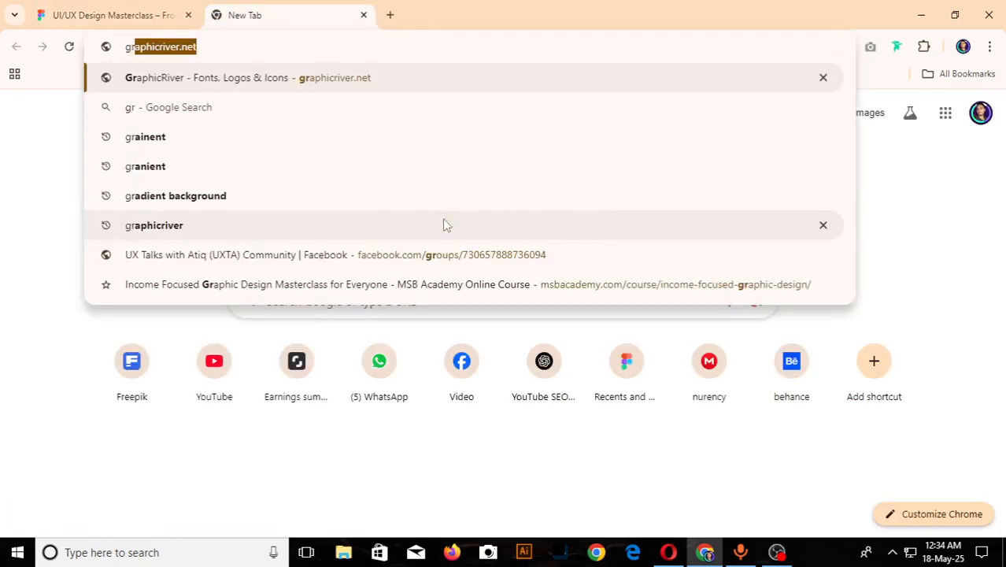
key(Return)
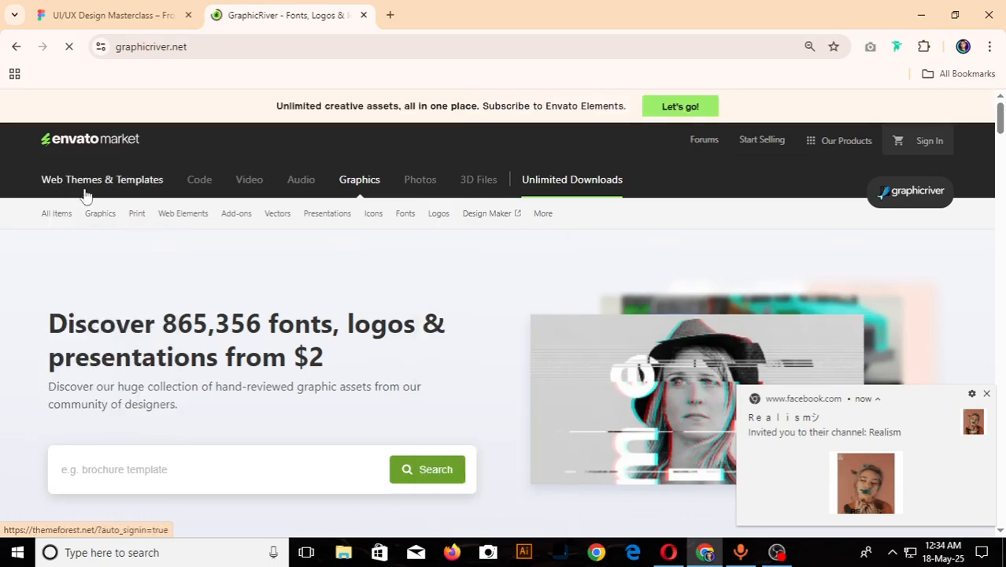
- Open ThemeForest's web themes and templates and go to its Figma UI templates category
click(95, 187)
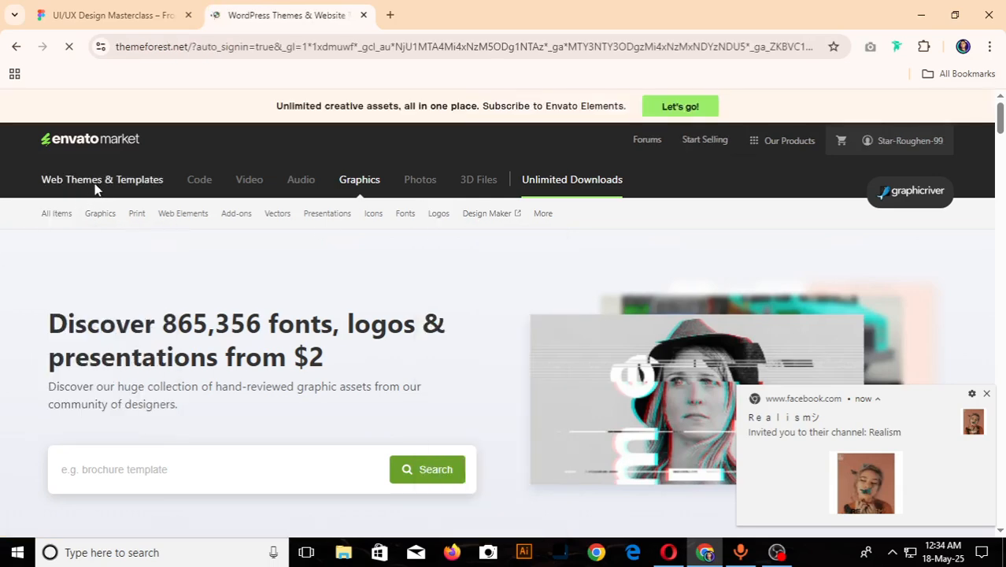
mouse_move(534, 235)
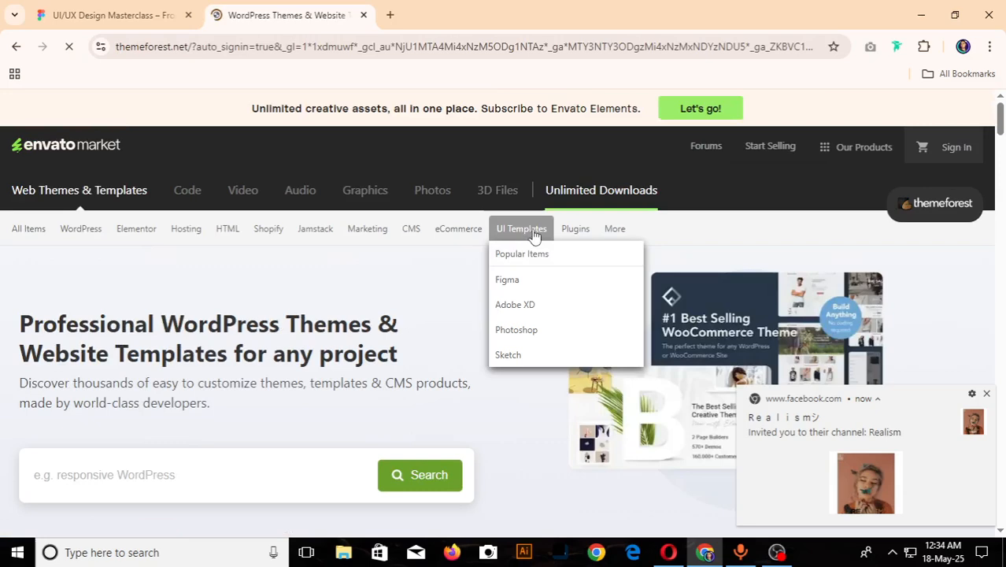
click(515, 281)
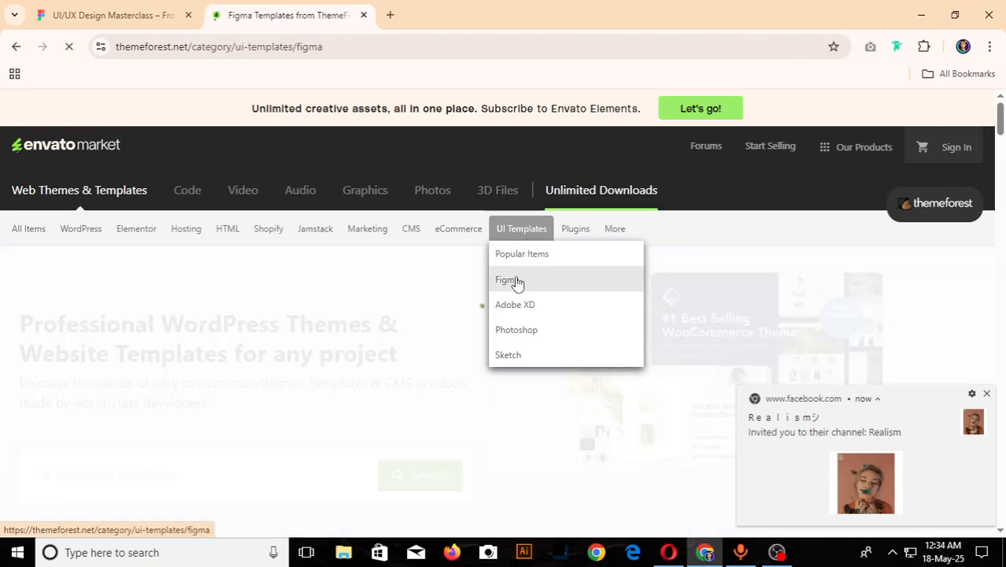
- Search within the Figma templates for "nft landing page"
click(110, 303)
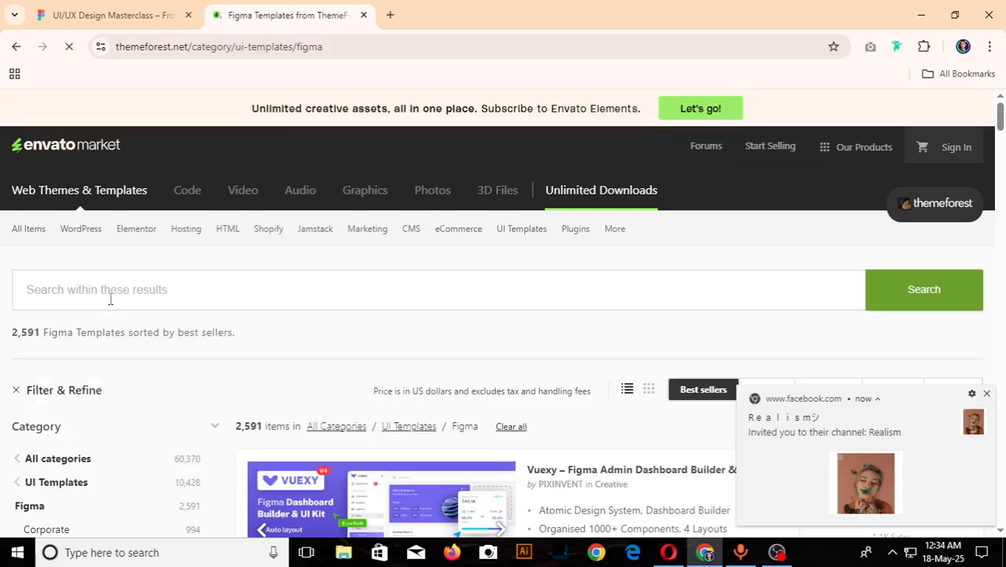
click(110, 299)
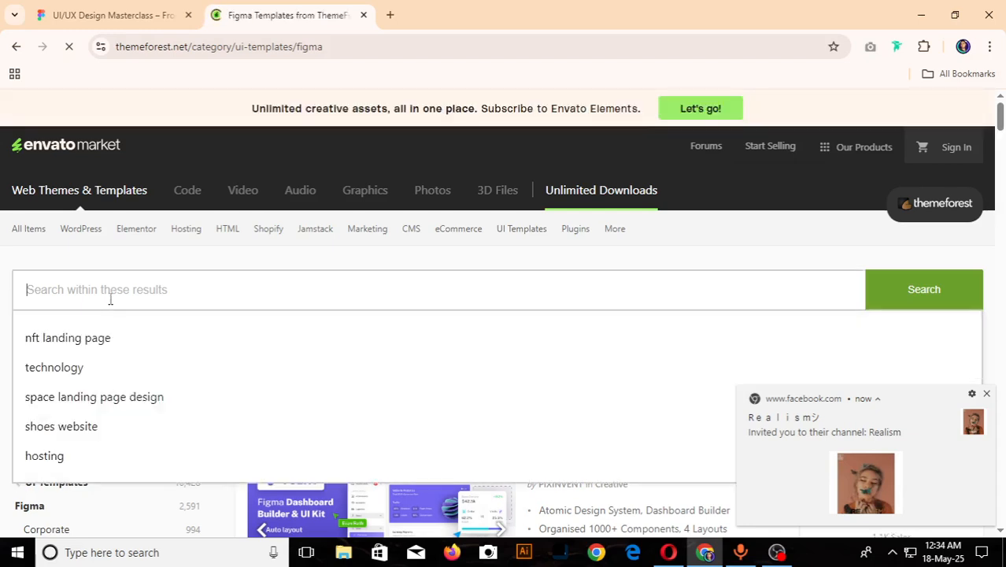
click(73, 344)
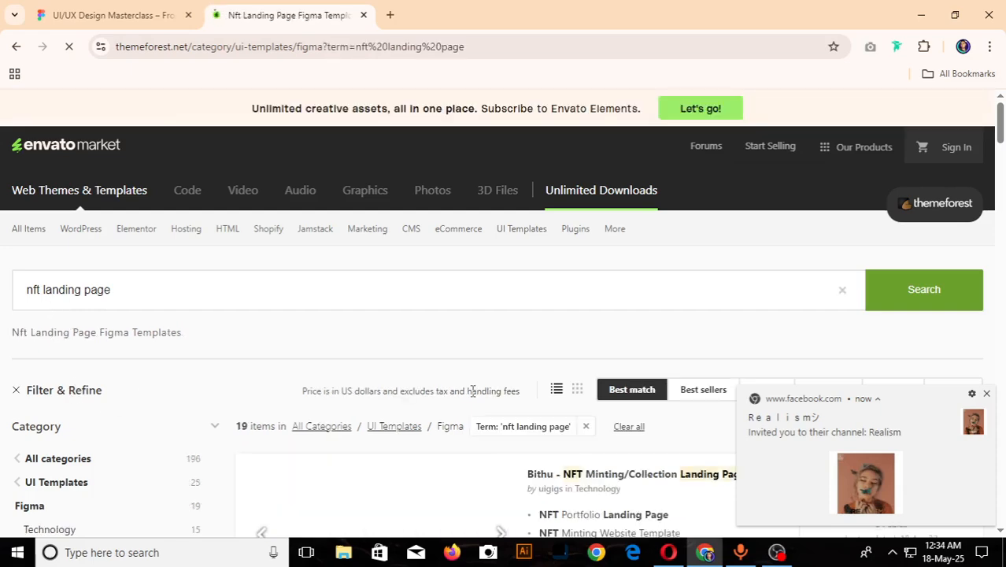
- Open the "Bithu - NFT Minting/Collection Landing Page Figma Template" in a new tab and look through its item page
scroll(472, 398, down, 3)
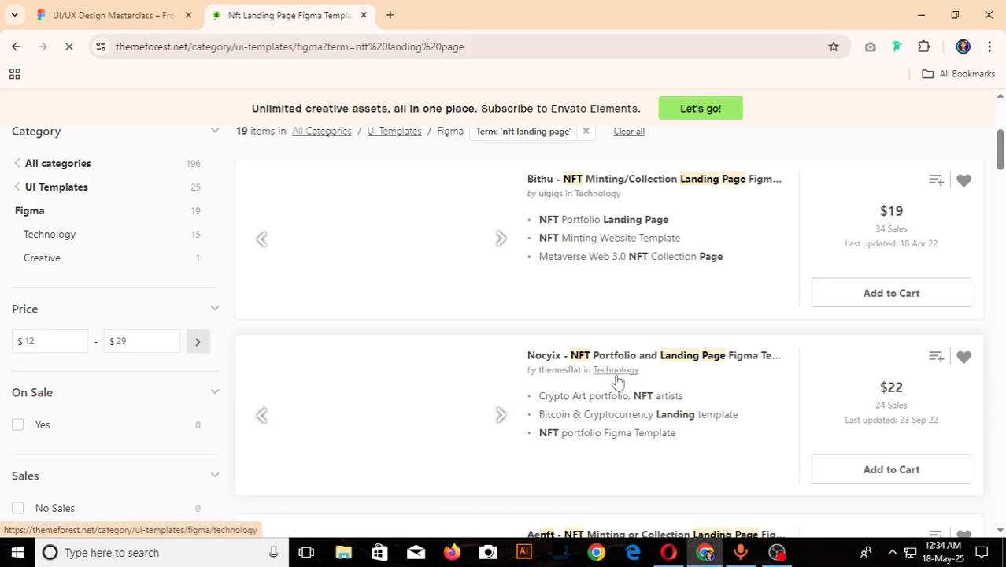
scroll(618, 381, down, 5)
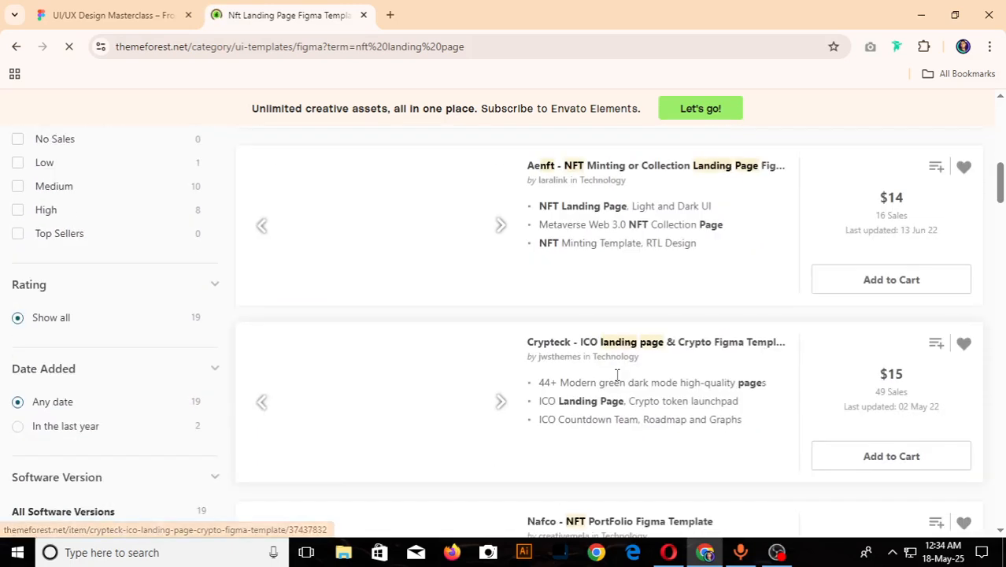
scroll(617, 376, up, 7)
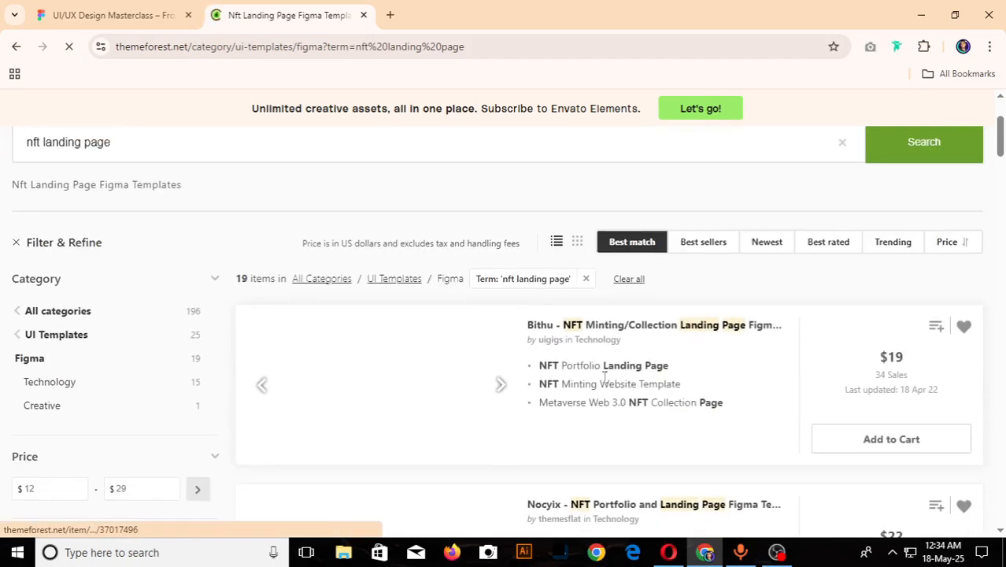
right_click(584, 337)
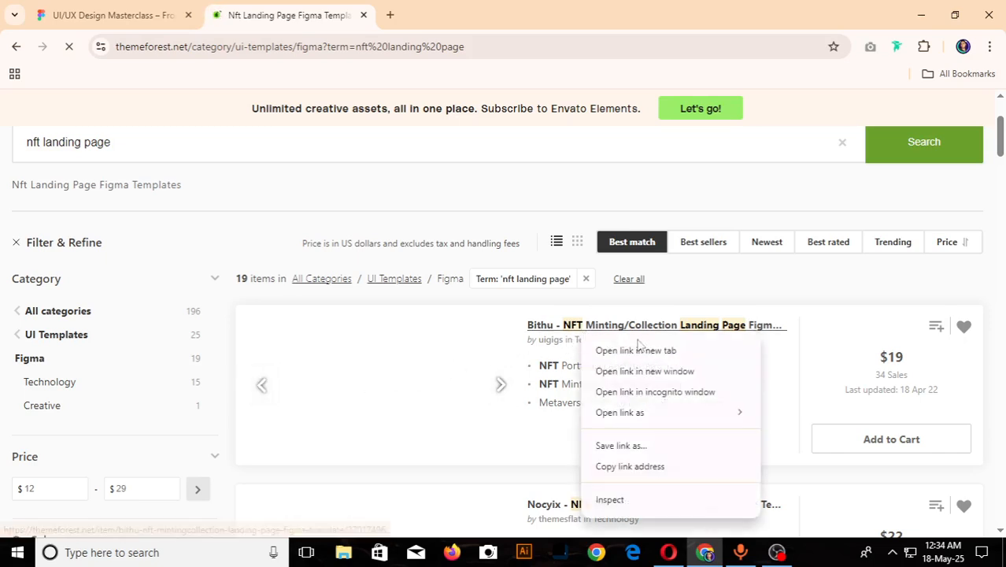
click(620, 352)
click(468, 20)
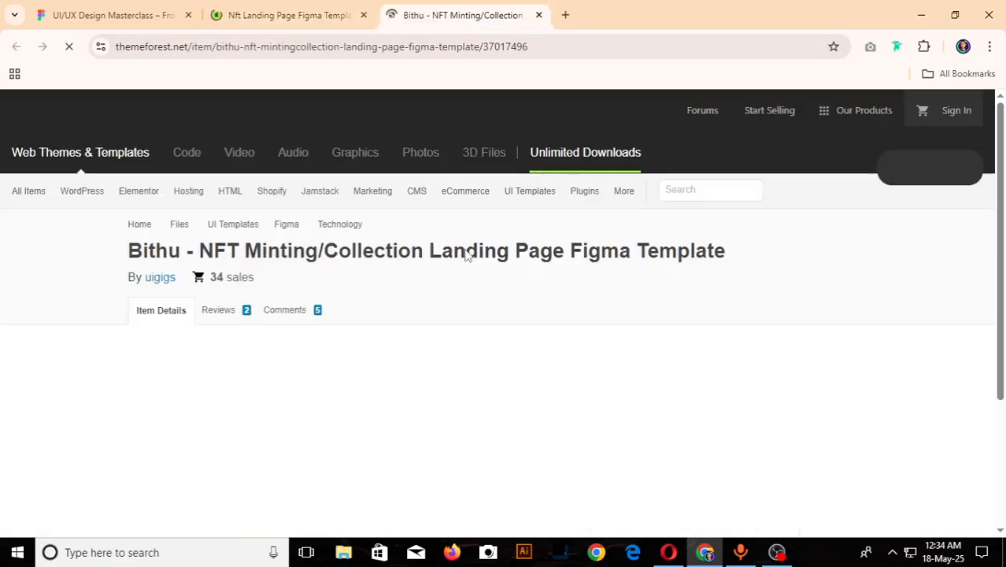
scroll(528, 462, down, 2)
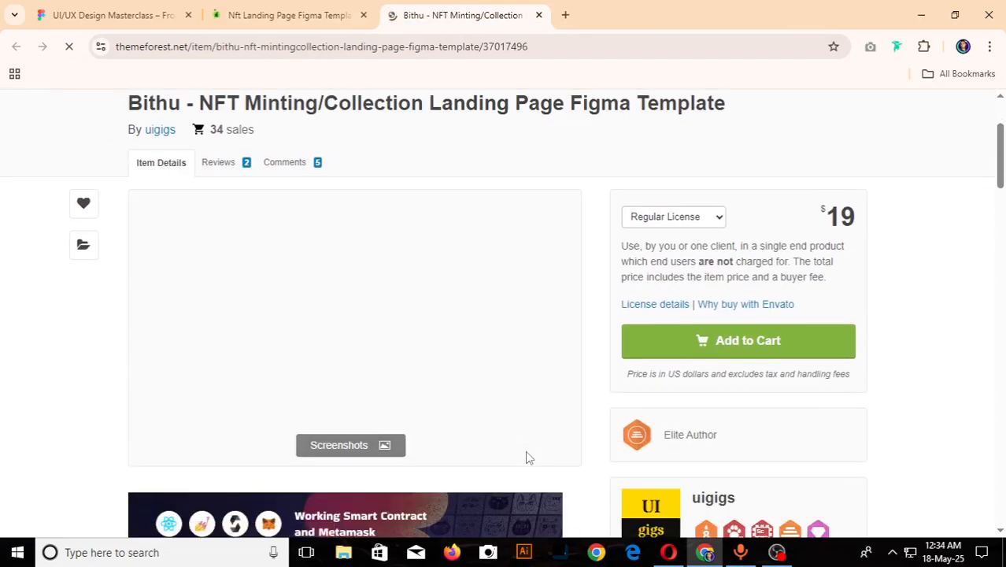
scroll(527, 458, down, 5)
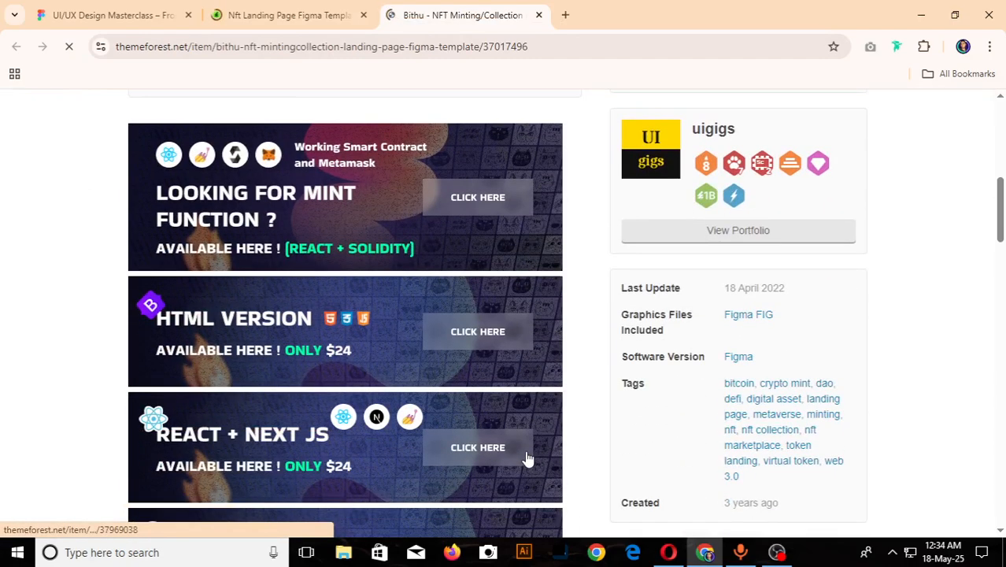
scroll(528, 456, down, 4)
scroll(527, 453, up, 8)
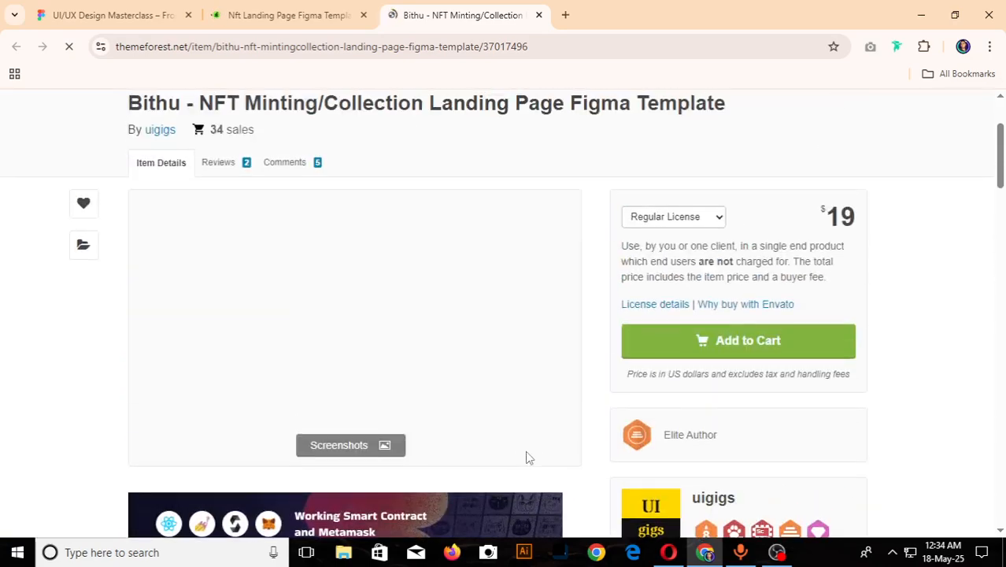
- From the template results, open the Nocyix, Aenft and Crypteck landing page templates in separate new tabs
key(ctrl+shift+Tab)
scroll(522, 331, down, 3)
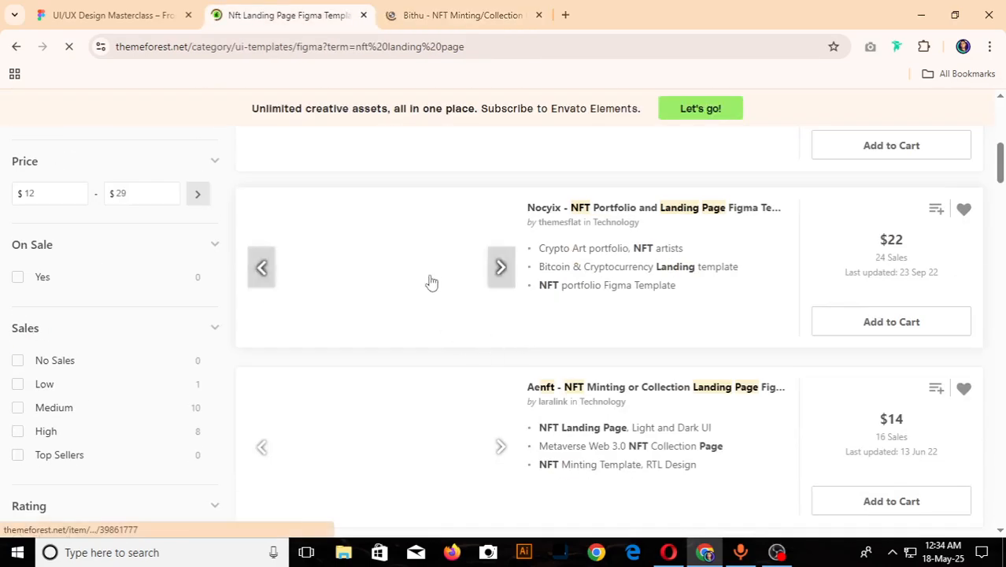
right_click(540, 217)
click(609, 231)
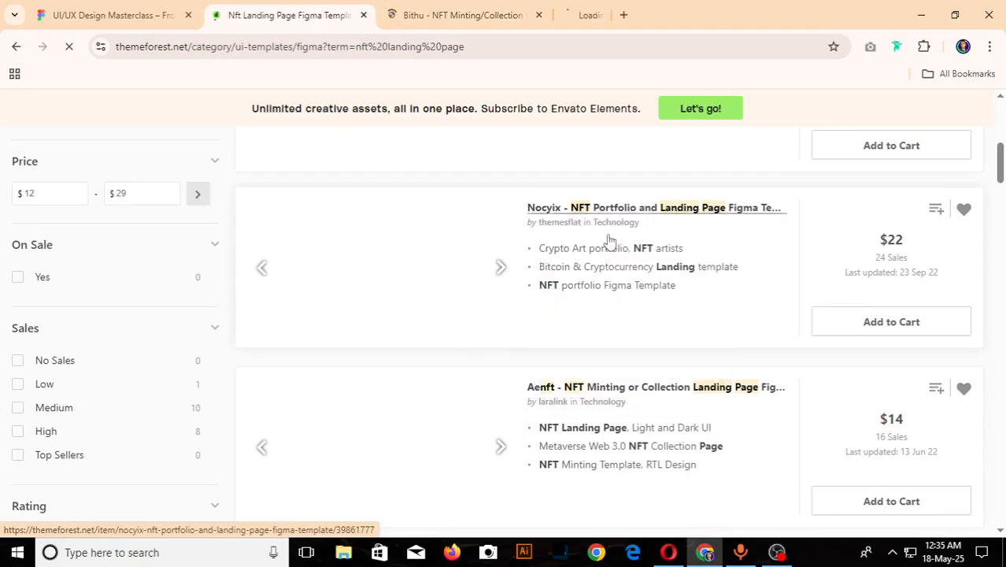
scroll(551, 347, down, 3)
right_click(551, 167)
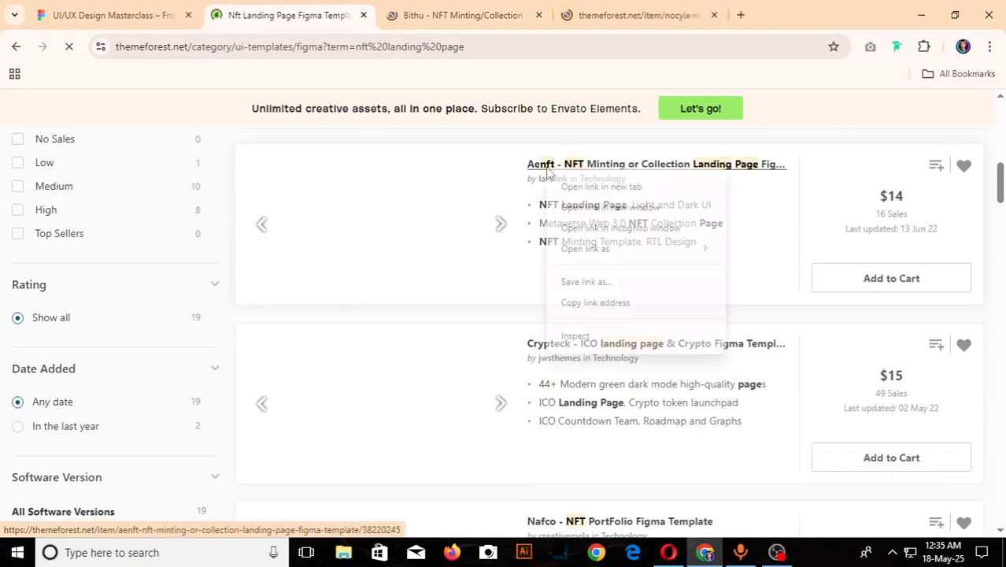
click(585, 186)
right_click(586, 345)
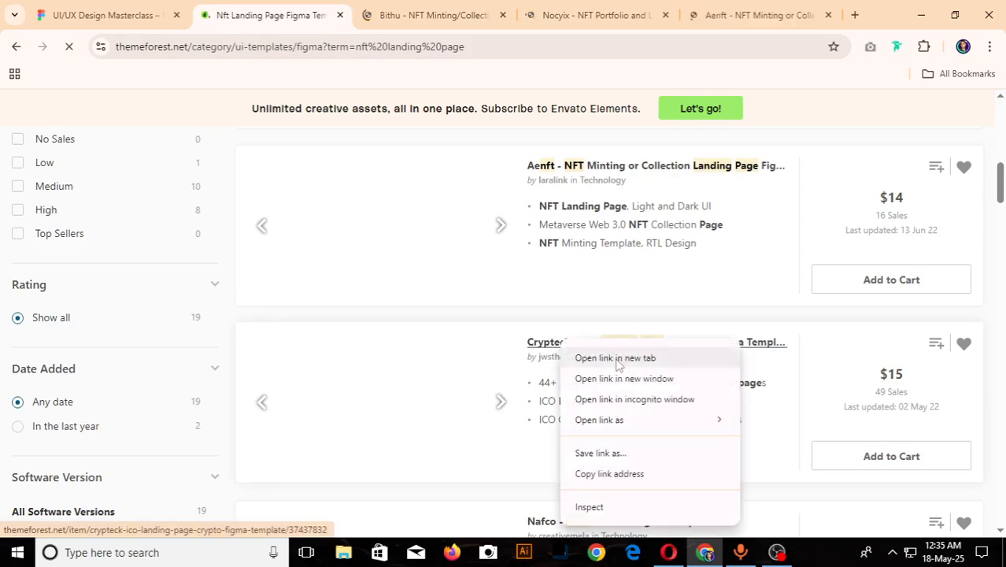
click(603, 358)
- View the enlarged preview image of the Nocyix NFT portfolio template and close it
click(460, 14)
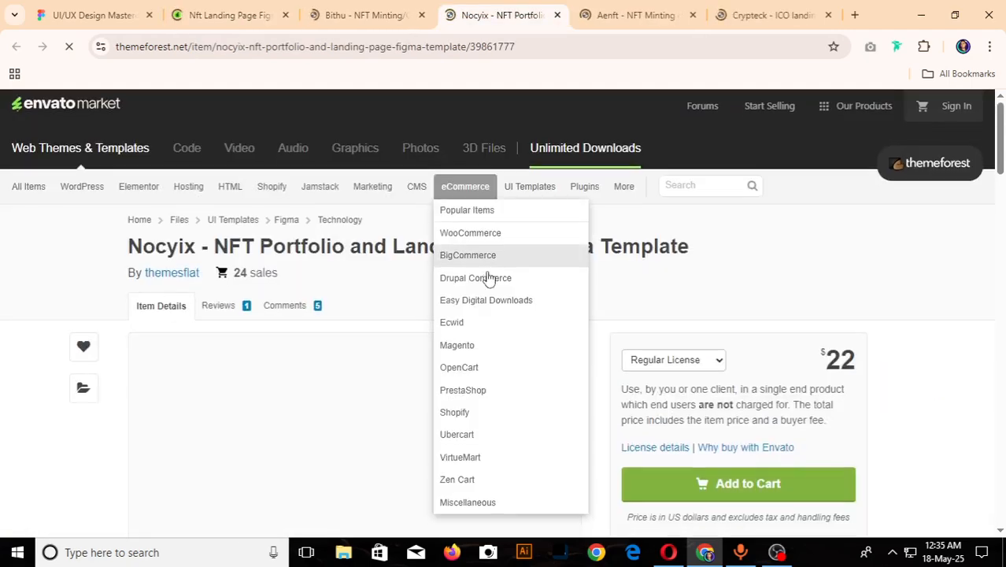
scroll(390, 324, down, 3)
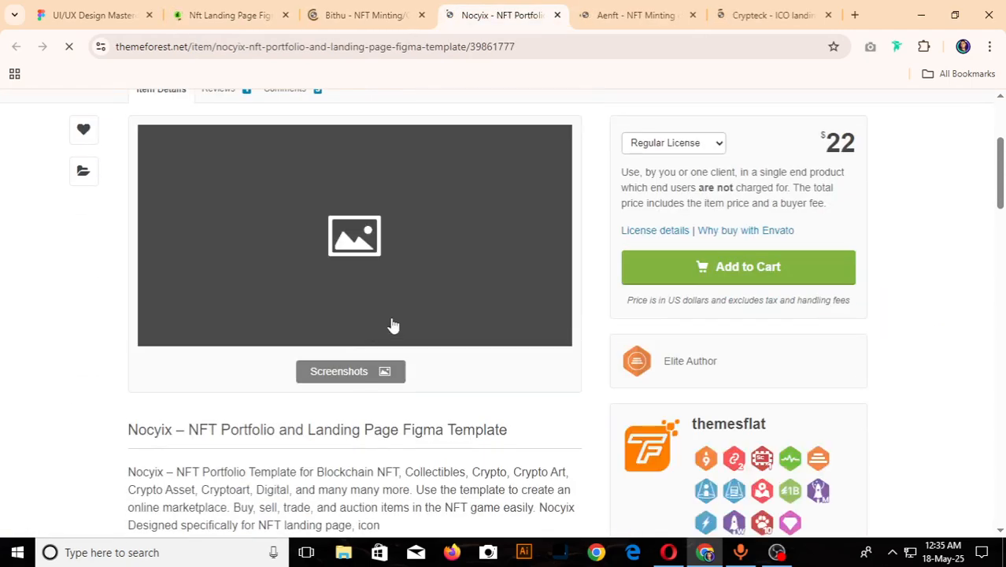
click(358, 285)
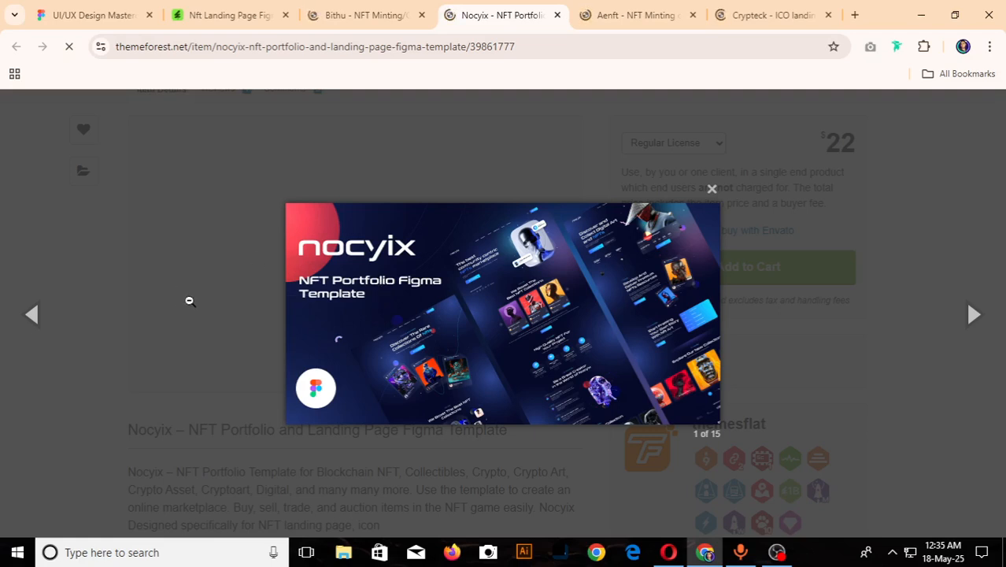
click(712, 192)
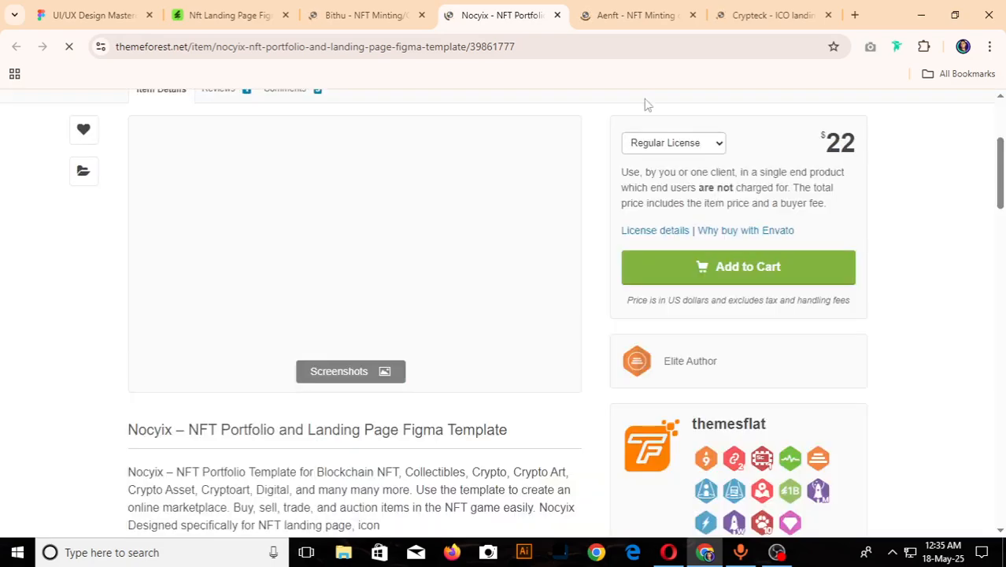
- View the Aenft template's preview screenshots, advancing from the cover to the next page design
click(634, 15)
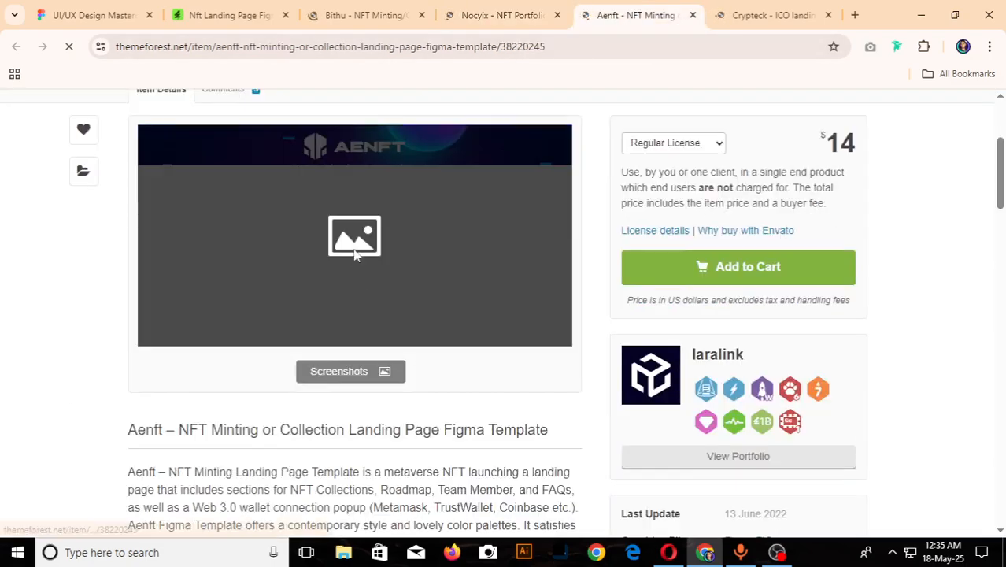
click(353, 260)
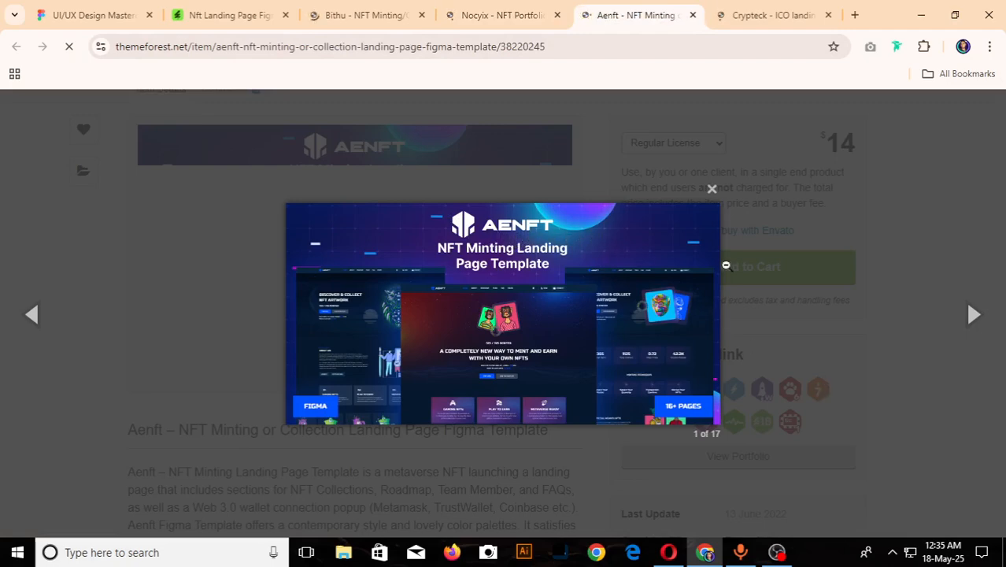
click(973, 315)
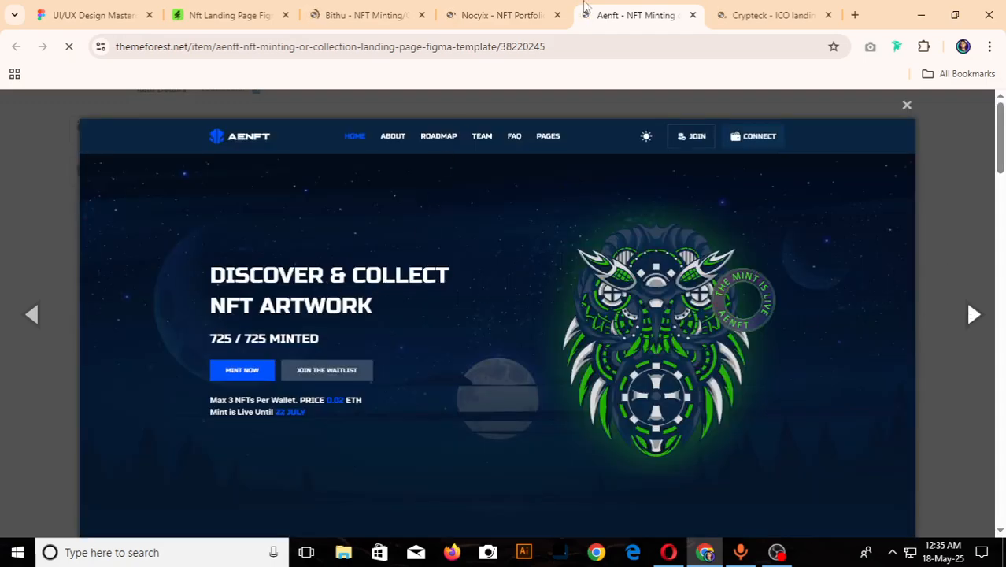
- Look through the item page of the Crypteck ICO landing page and crypto Figma template
click(733, 12)
scroll(339, 260, down, 2)
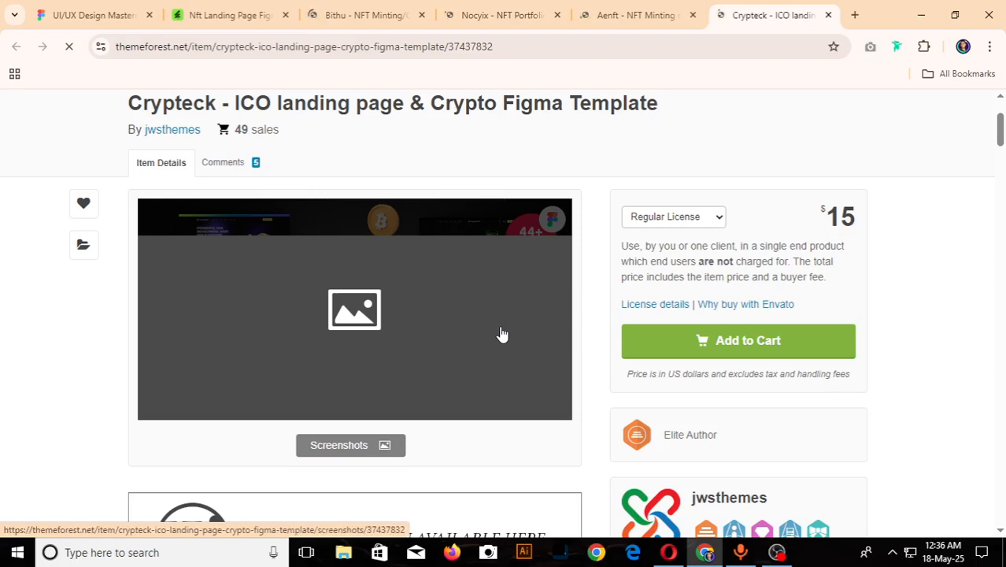
scroll(501, 334, down, 3)
scroll(500, 335, up, 4)
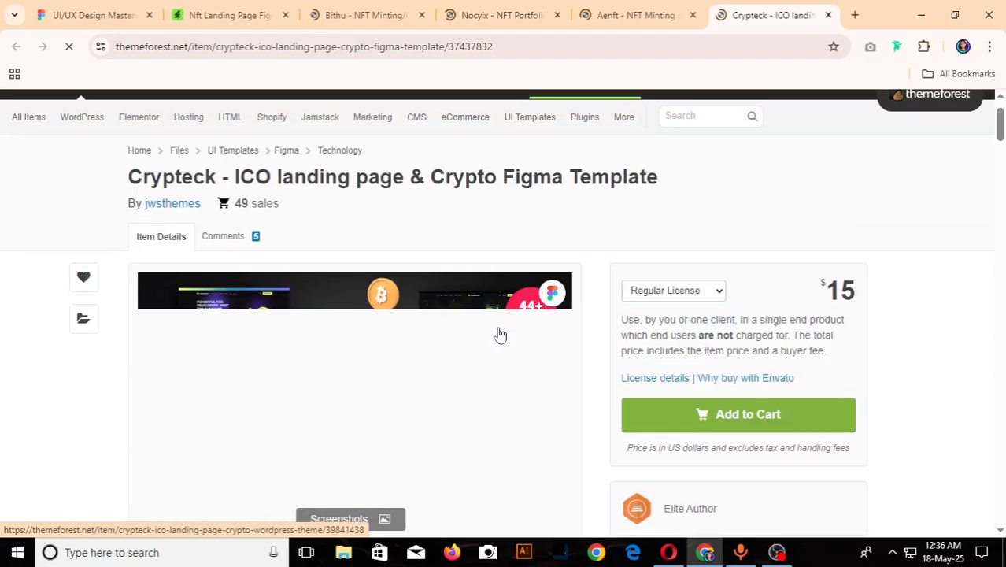
- Search Google for "nft font free download" in a new browser tab
click(852, 14)
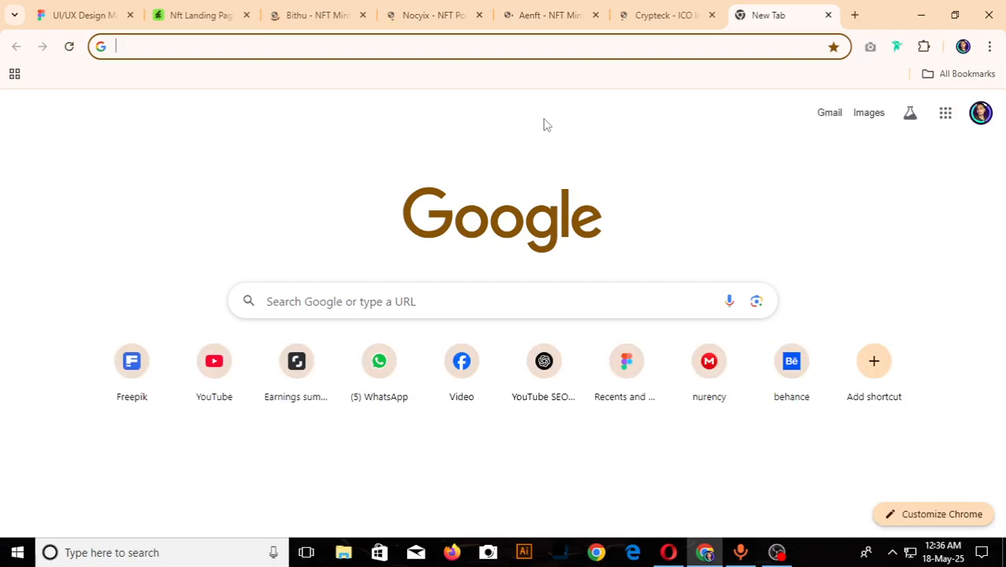
click(229, 46)
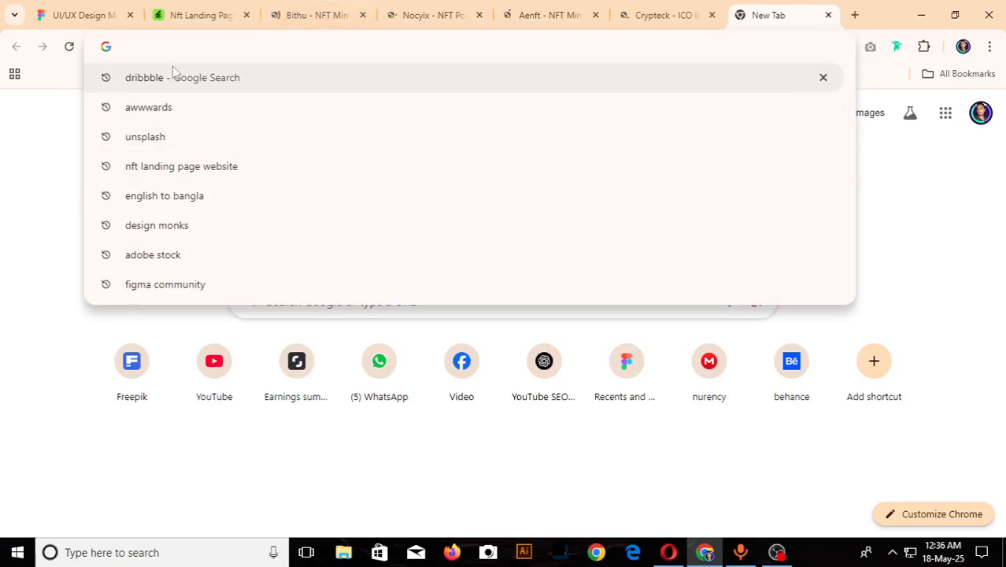
text(nft fon)
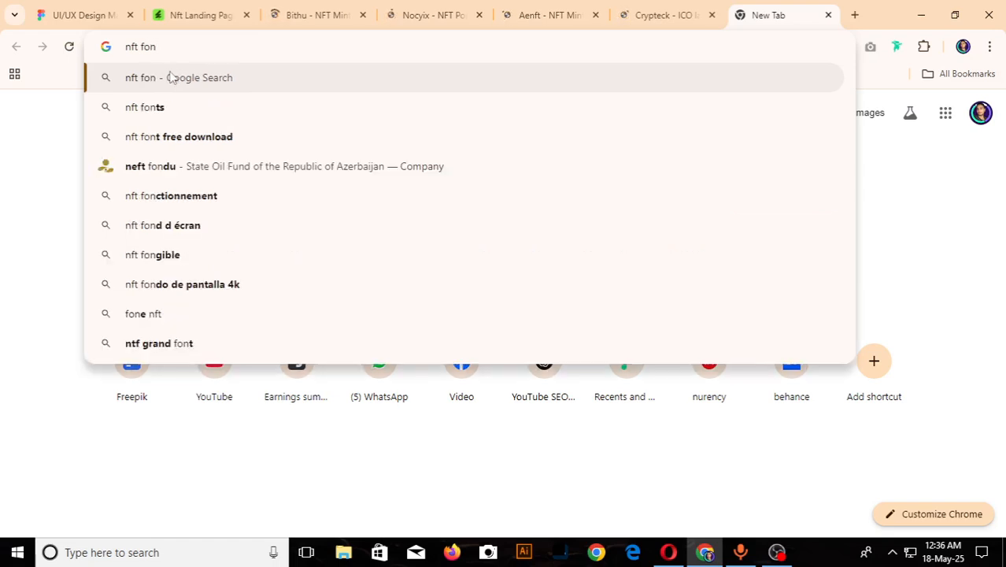
click(236, 136)
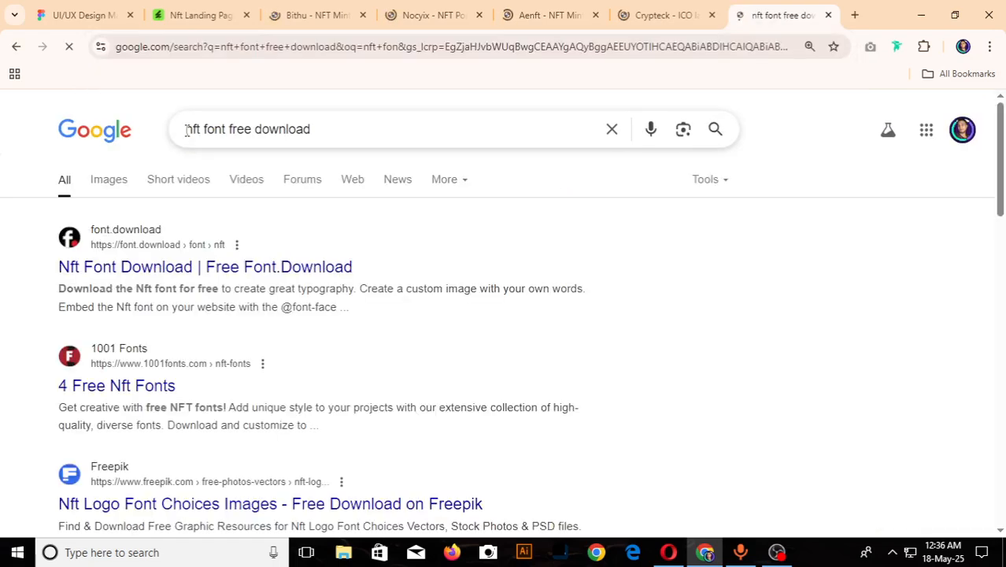
- Open the Nft Font page on font.download and look through it down to the similar fonts
click(181, 272)
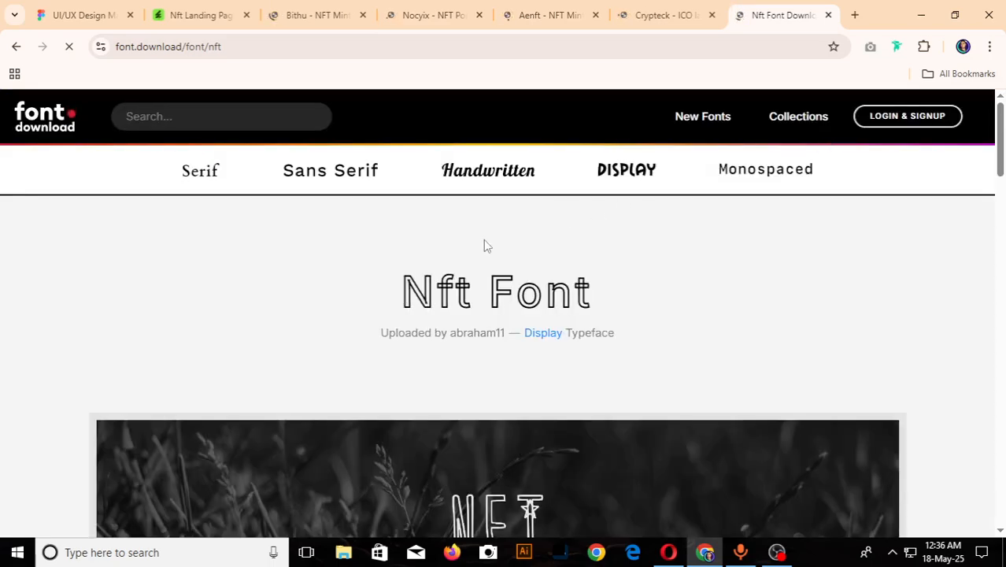
scroll(498, 262, down, 8)
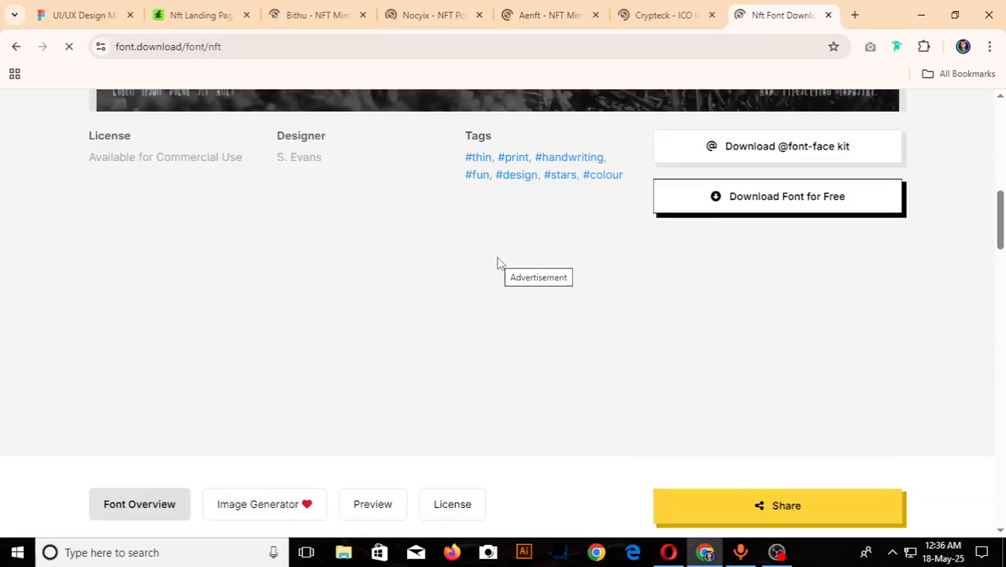
scroll(498, 262, up, 5)
scroll(498, 262, down, 9)
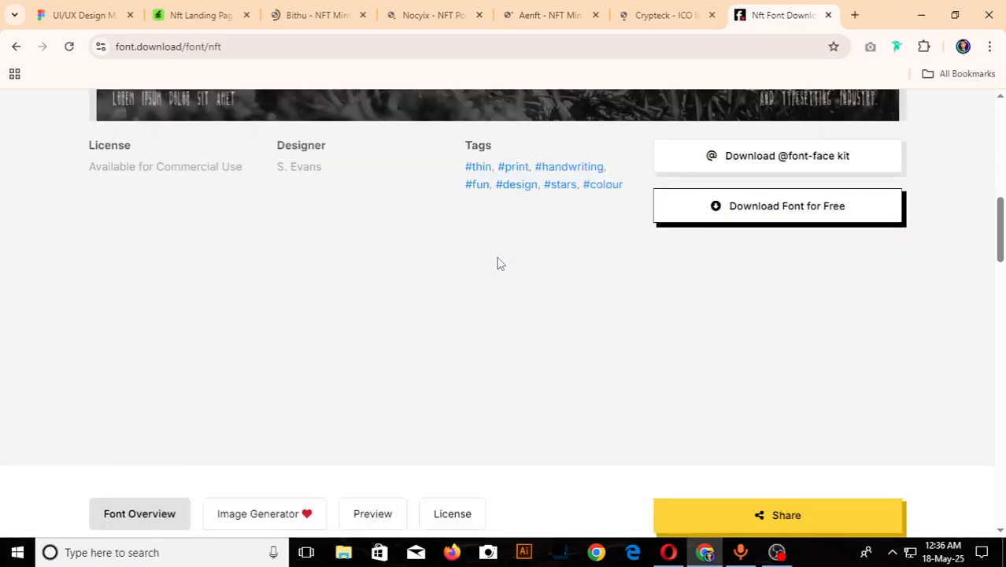
scroll(498, 263, down, 8)
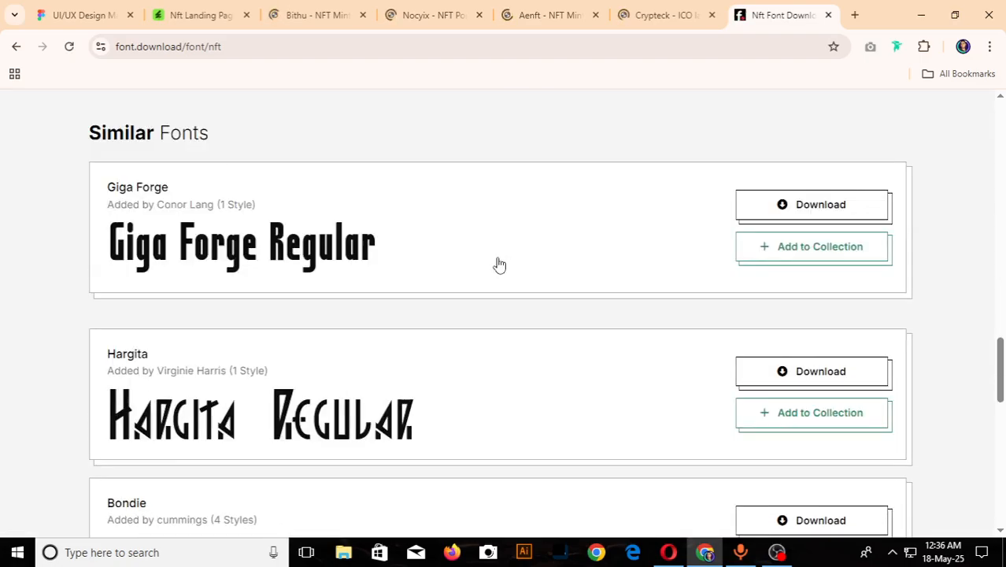
- Examine the similar fonts listed on the Nft font page, down to Nfts Opensea and back up to the download options
scroll(368, 253, down, 3)
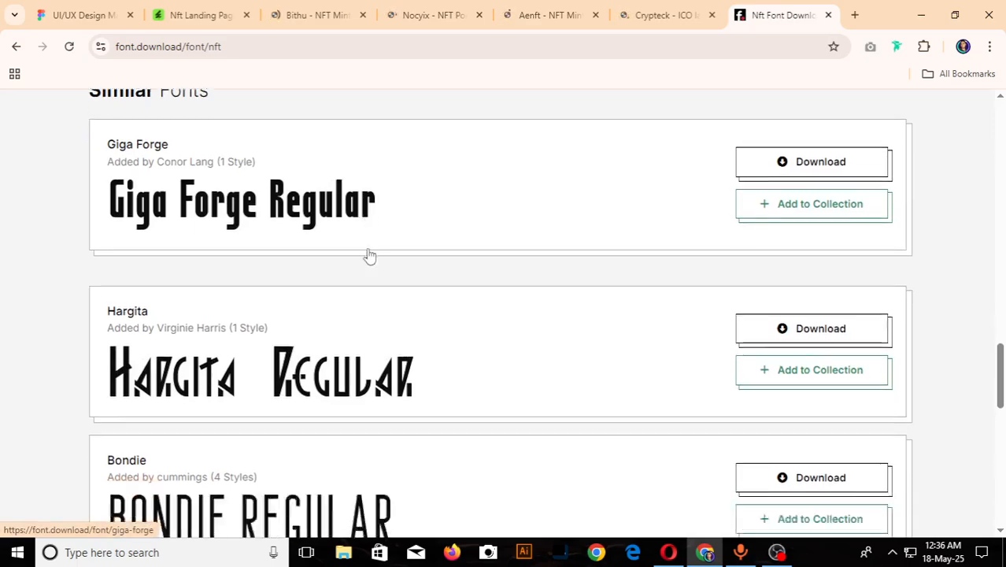
scroll(369, 255, down, 4)
scroll(367, 248, down, 3)
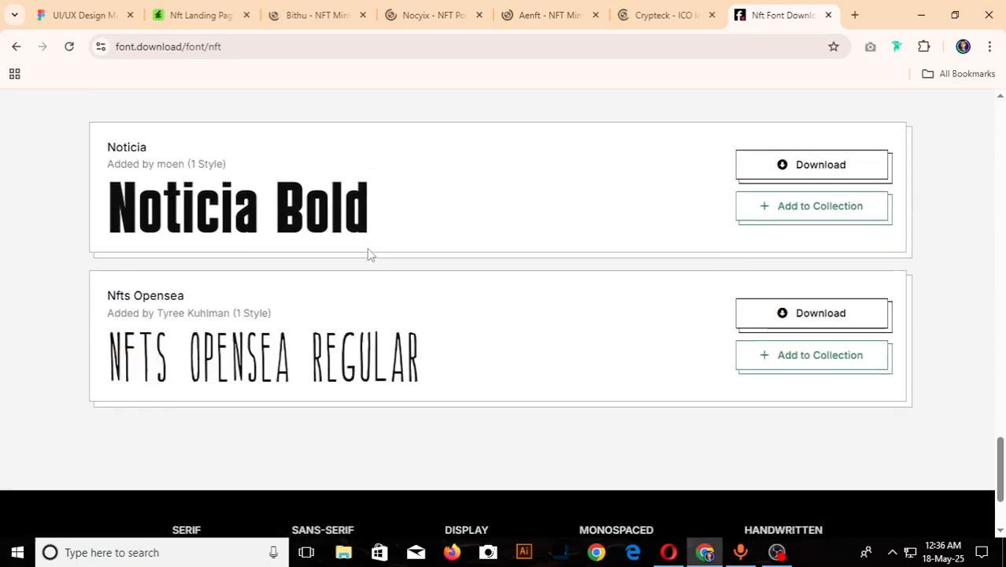
scroll(367, 248, up, 3)
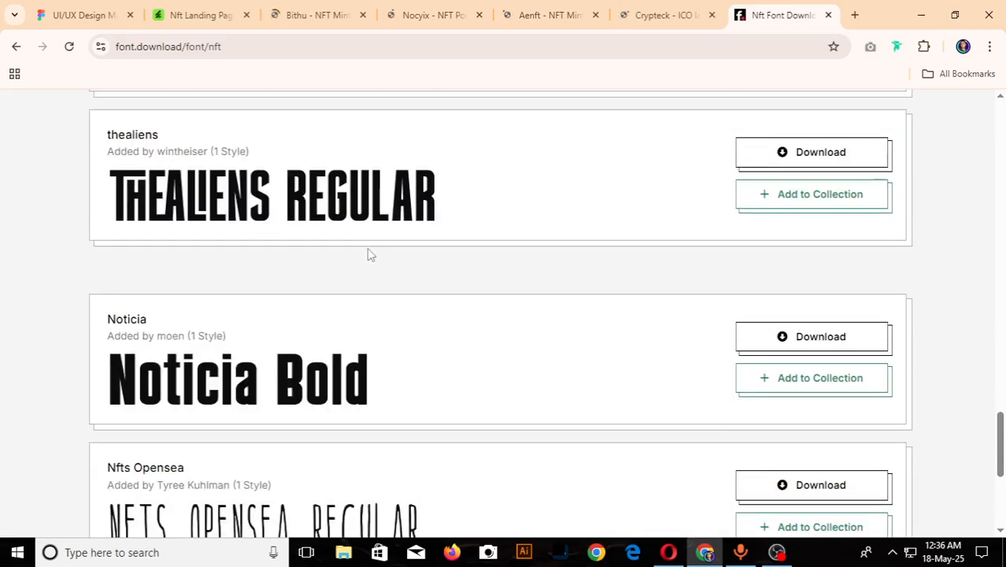
scroll(367, 248, up, 7)
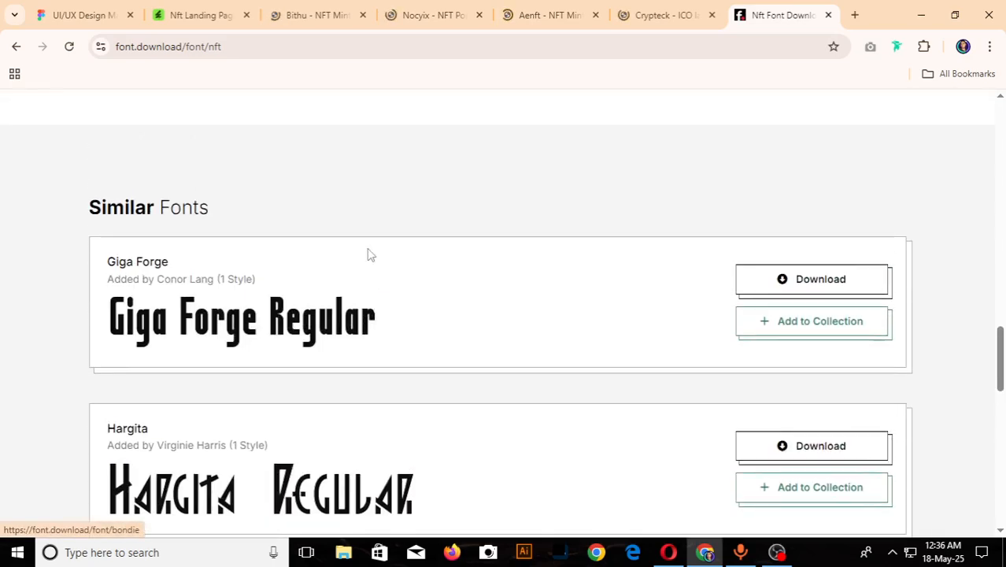
scroll(367, 254, up, 10)
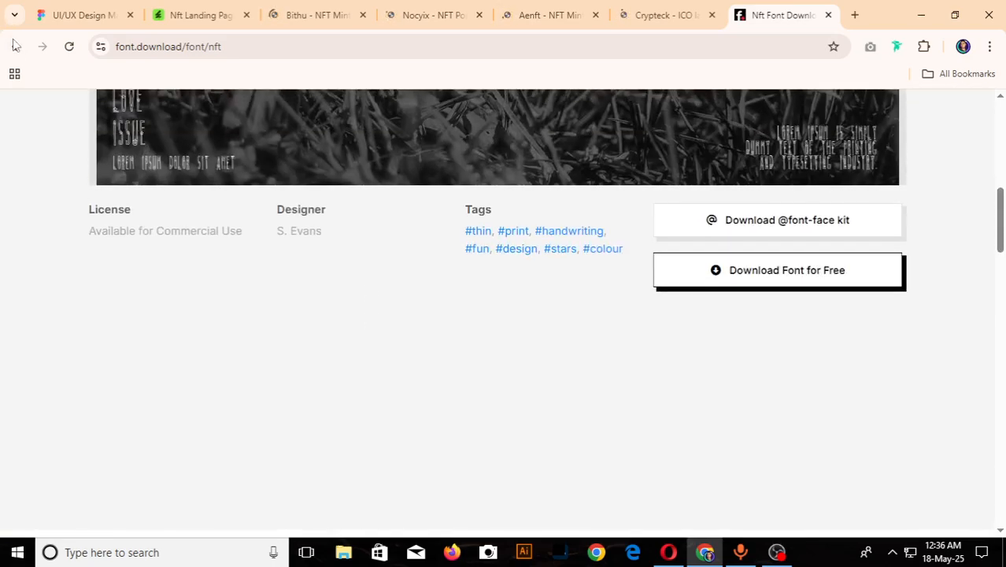
- Go back to the Google results, search for "nft font free download google fonts" and open the Google Fonts browse page
click(16, 46)
click(389, 139)
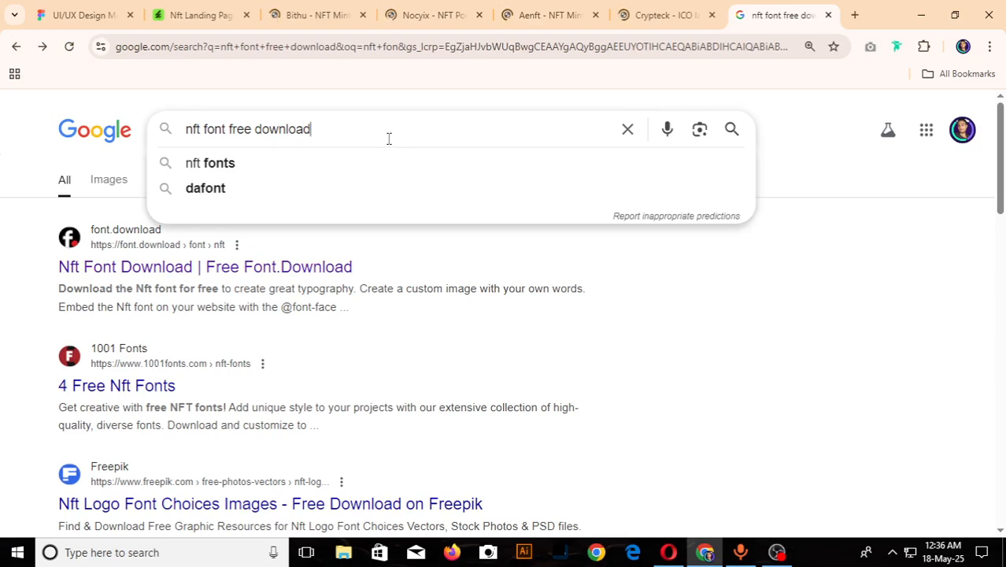
text(go)
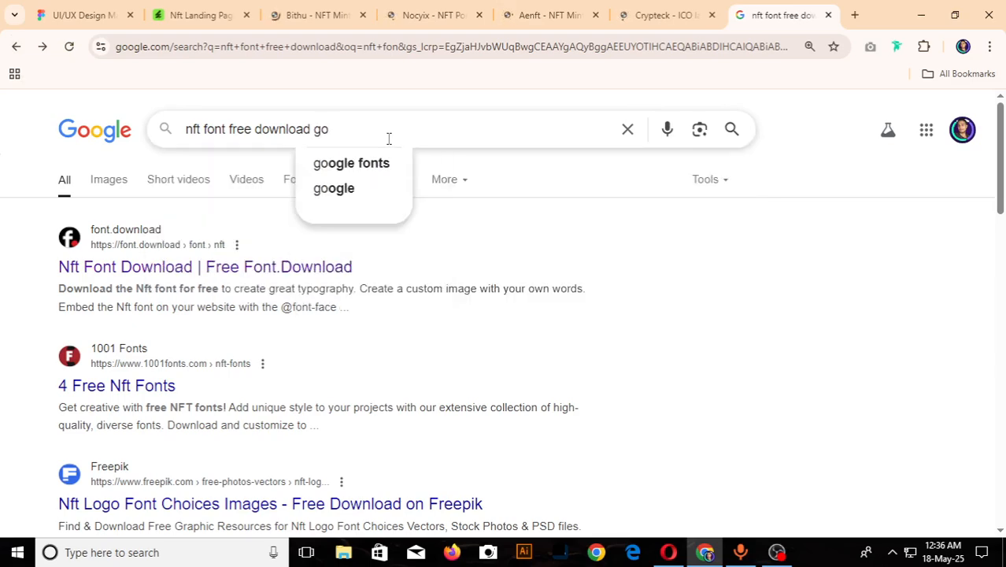
click(382, 163)
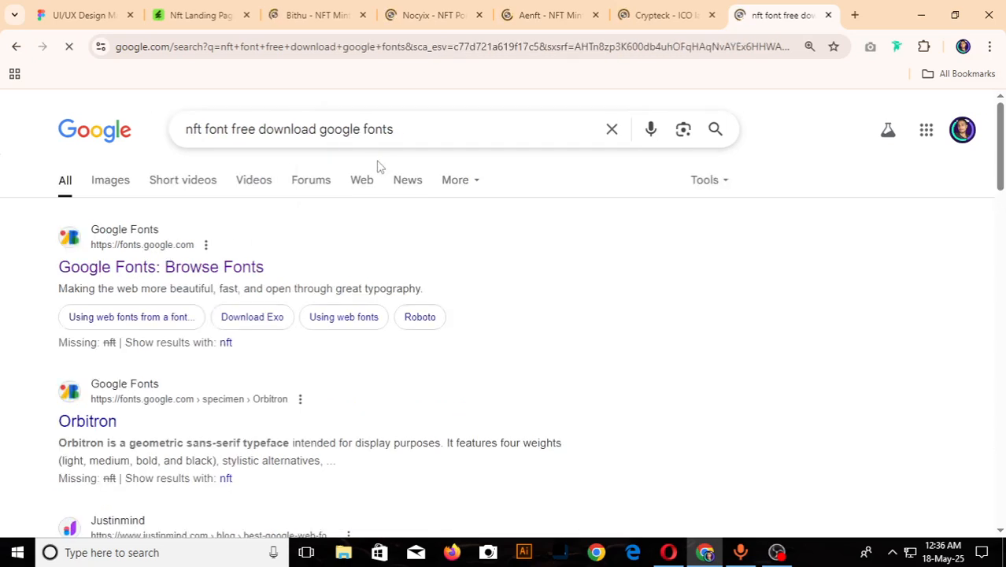
click(190, 279)
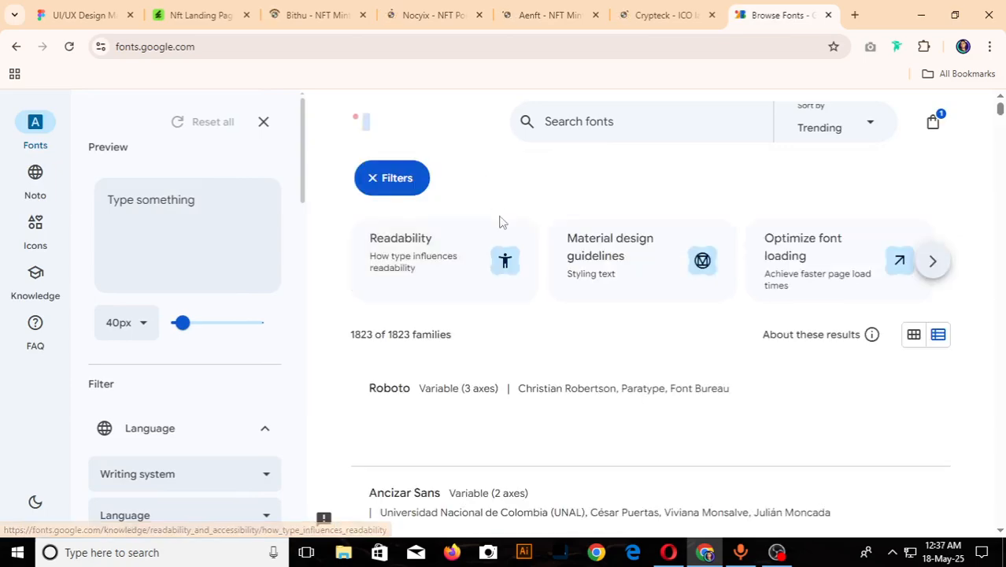
- Browse the trending font families on Google Fonts, examining their sample text for a suitable typeface
scroll(596, 313, down, 3)
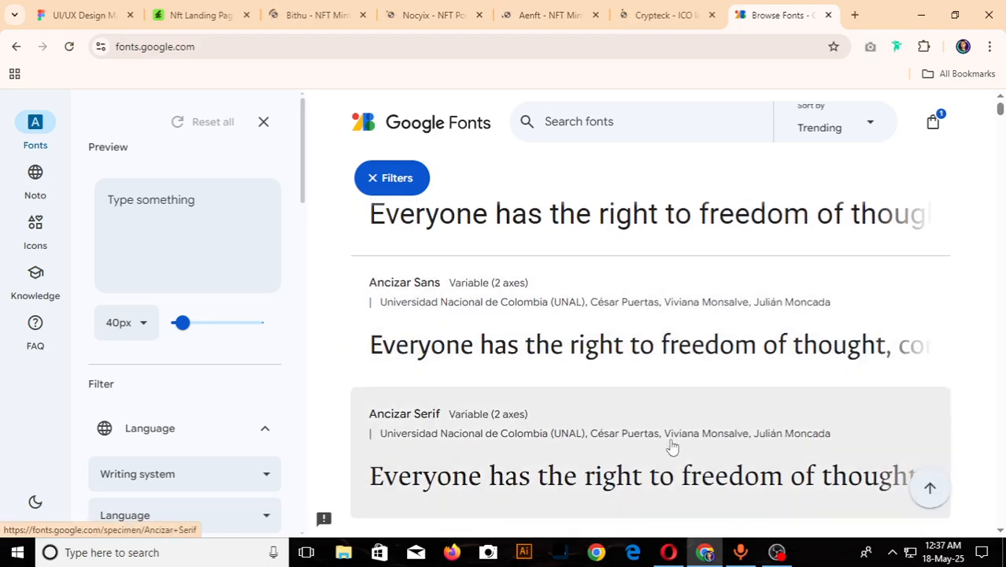
scroll(669, 444, down, 3)
scroll(671, 447, down, 2)
scroll(672, 447, down, 5)
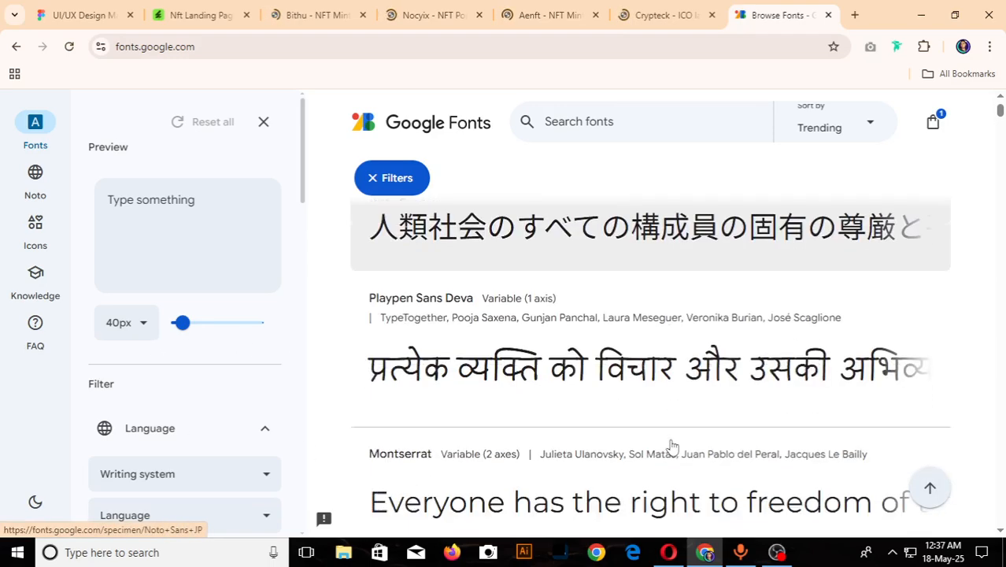
scroll(672, 446, down, 8)
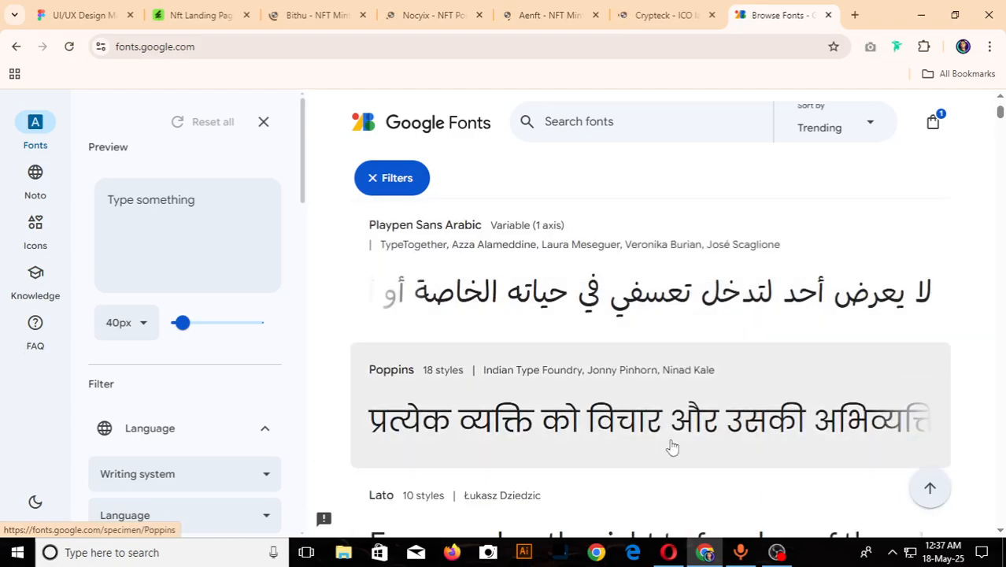
scroll(671, 446, down, 3)
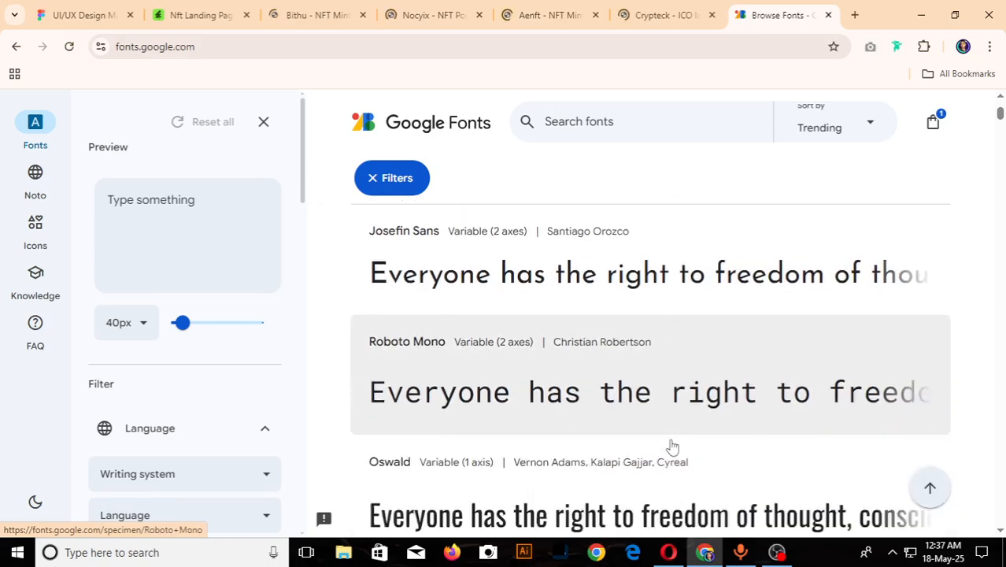
scroll(672, 446, down, 5)
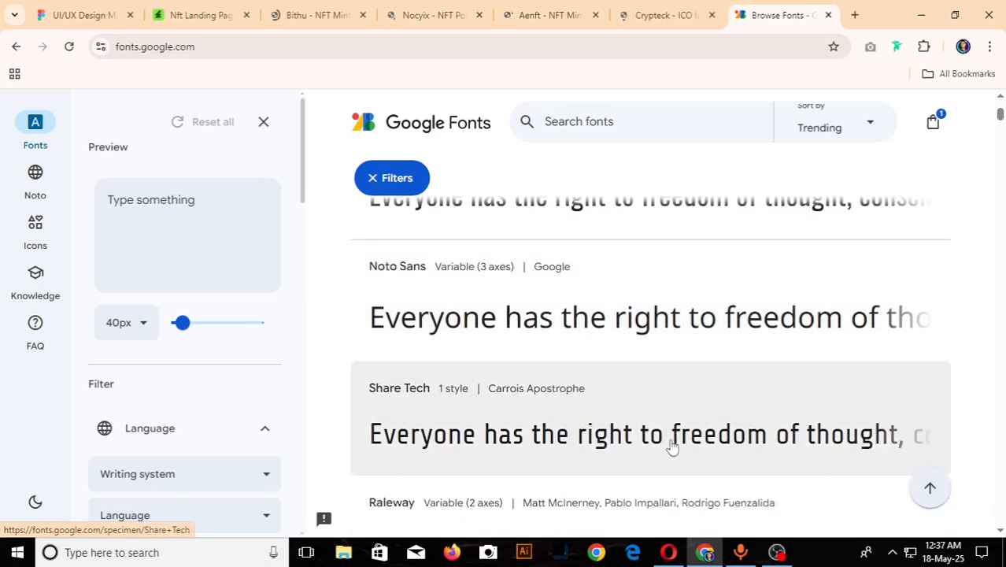
scroll(672, 447, down, 5)
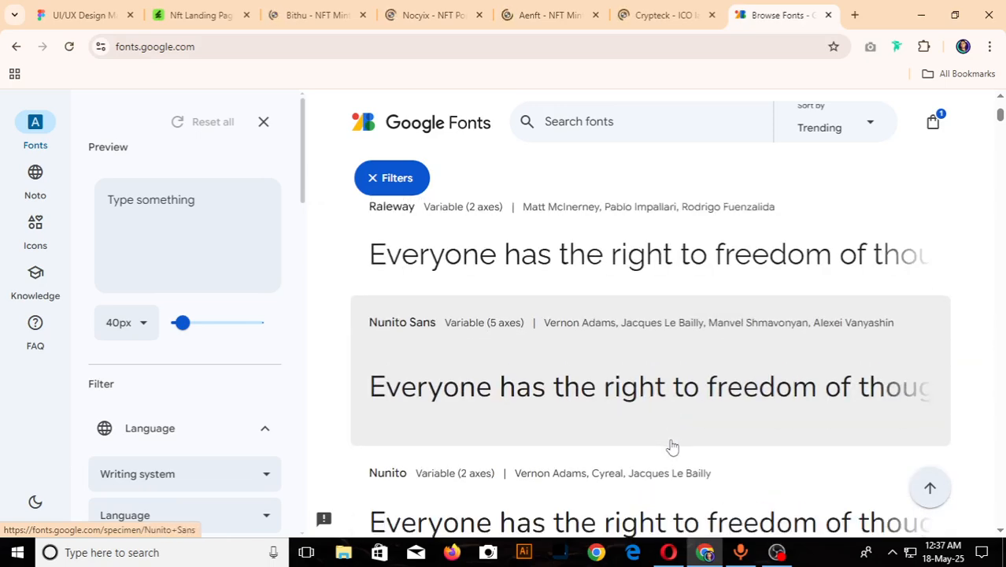
scroll(672, 447, down, 1)
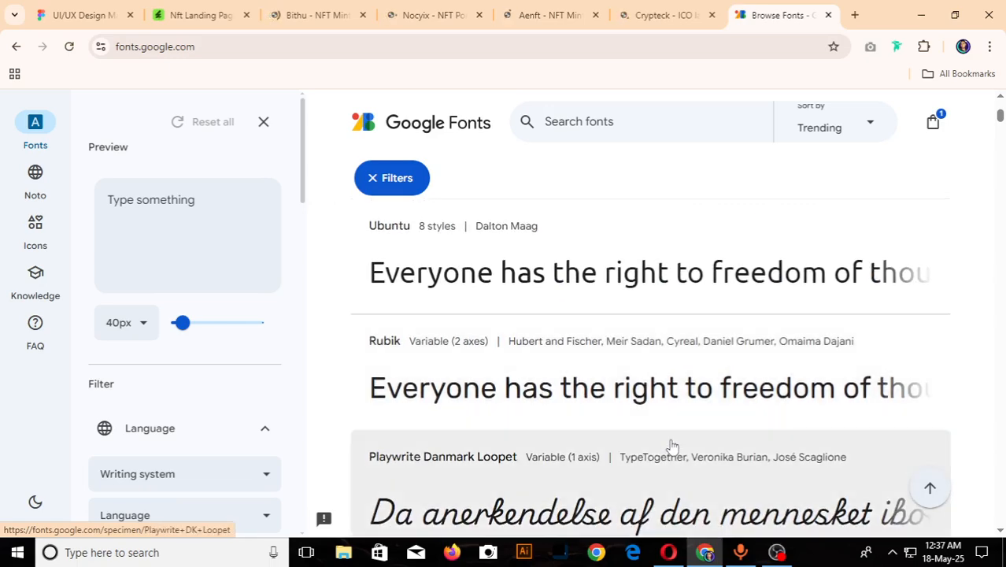
scroll(671, 447, down, 1)
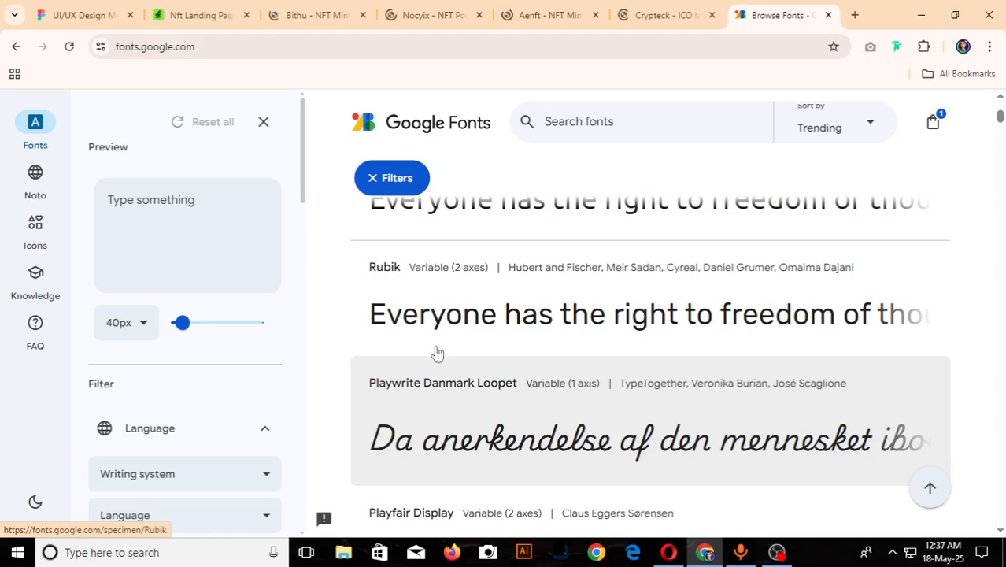
- Add the Rubik family to the font selection, download all selected families together with Inter Tight, and show the recent downloads
click(622, 327)
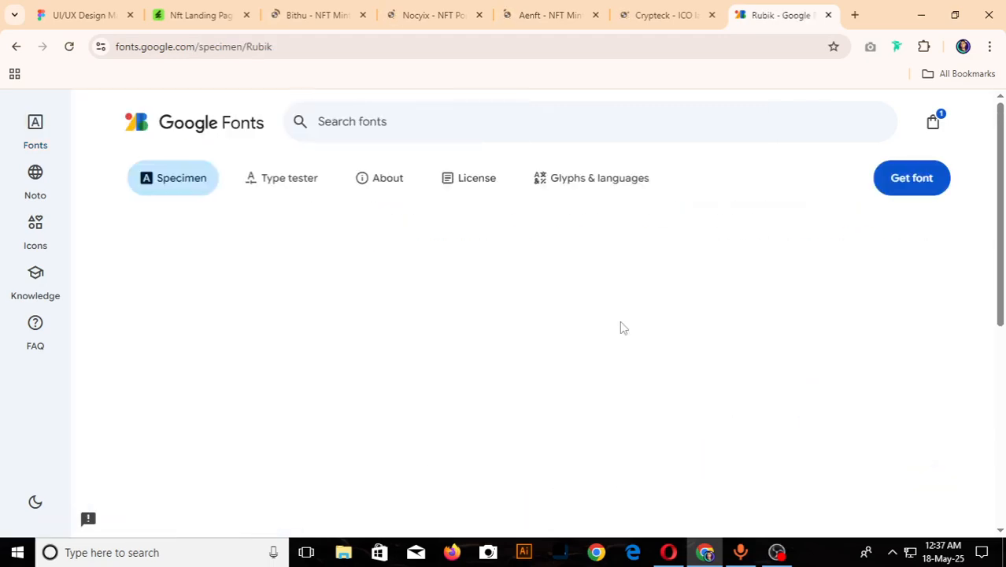
scroll(510, 321, down, 2)
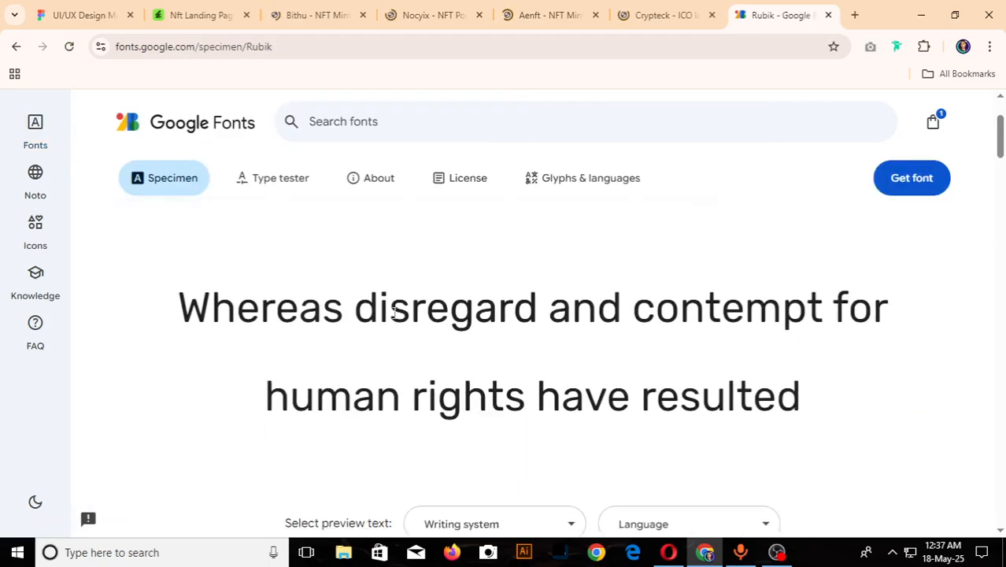
click(894, 186)
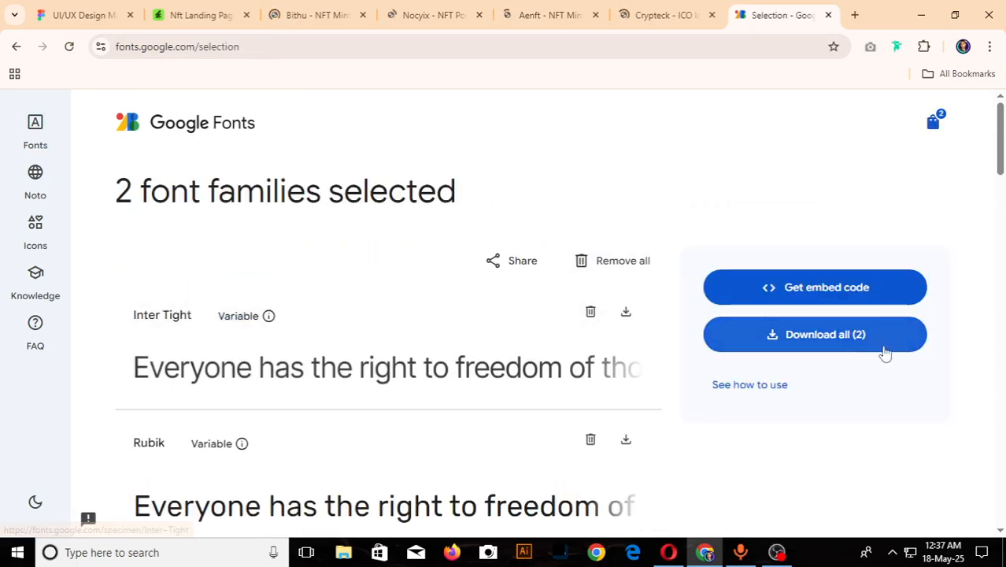
click(824, 344)
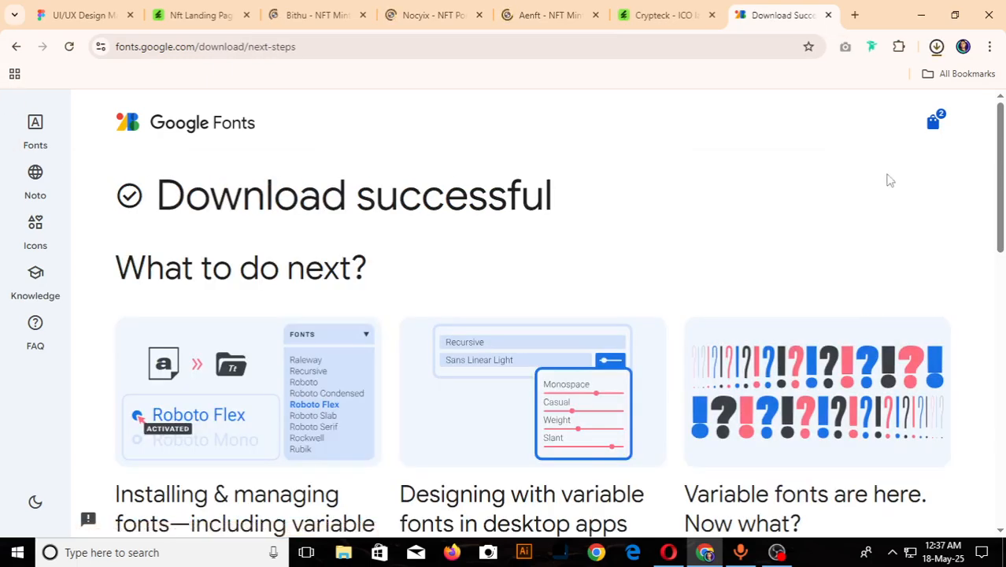
click(937, 49)
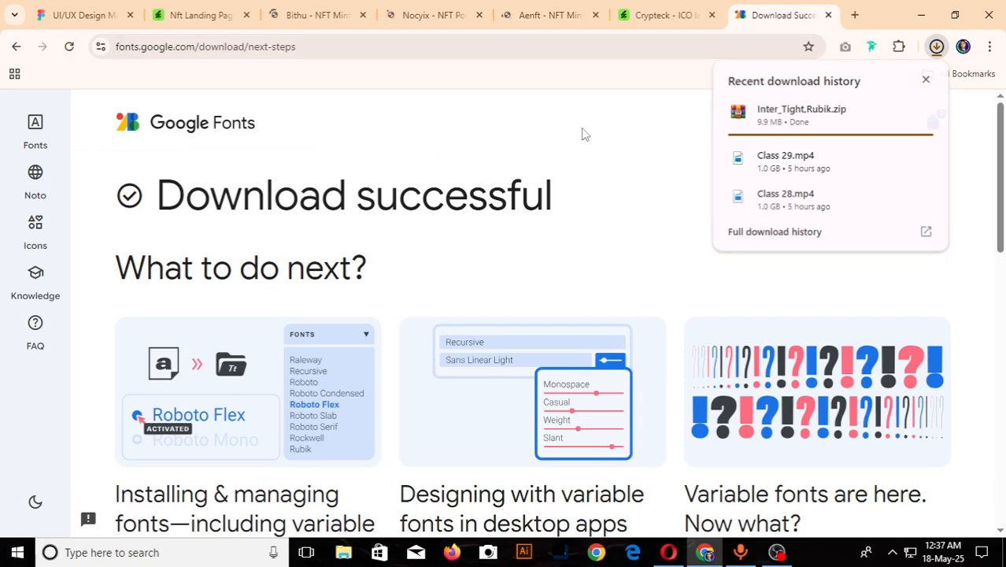
- Revisit the open Bithu, Nocyix and Aenft template pages, then return to the Google Fonts download page
click(295, 13)
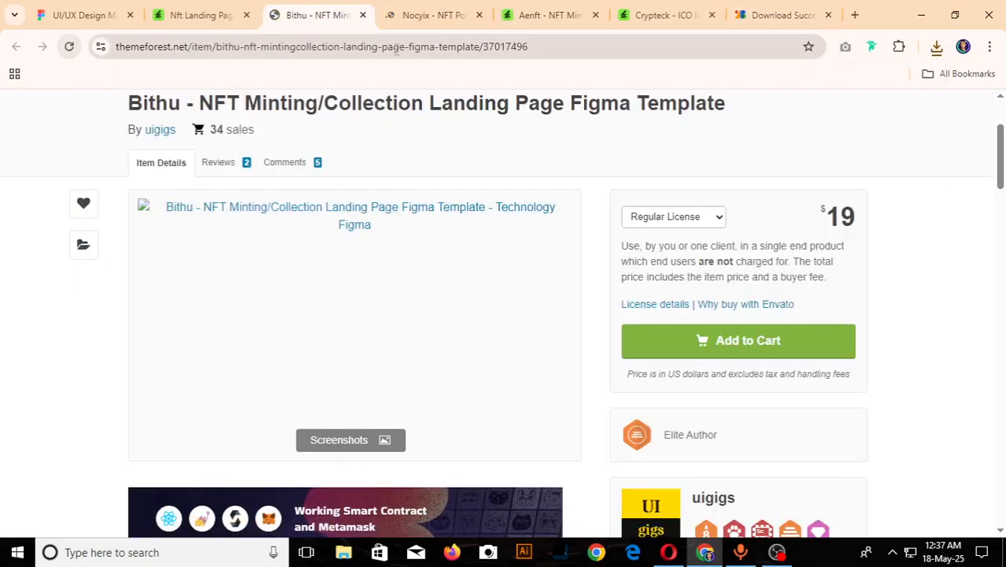
click(443, 22)
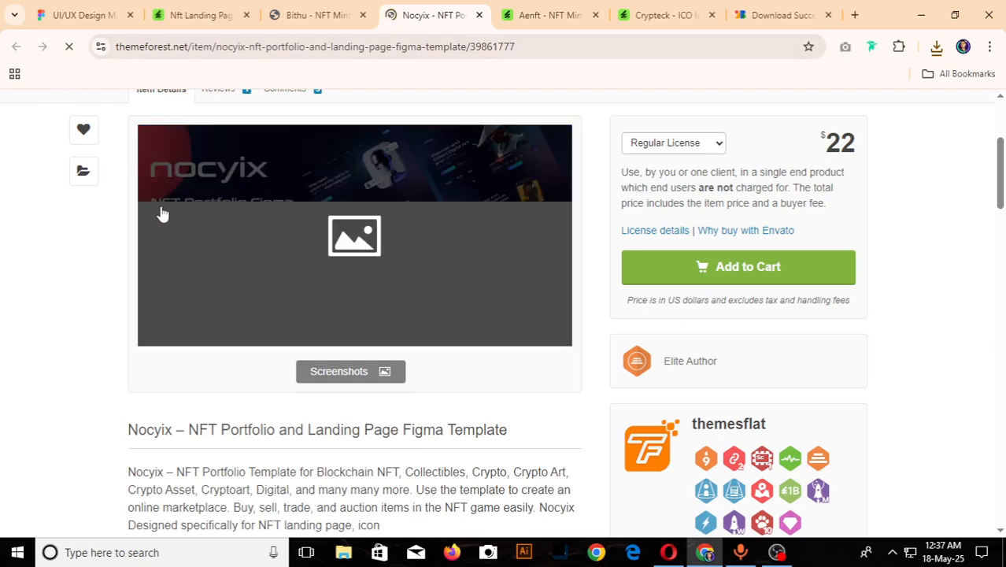
click(69, 46)
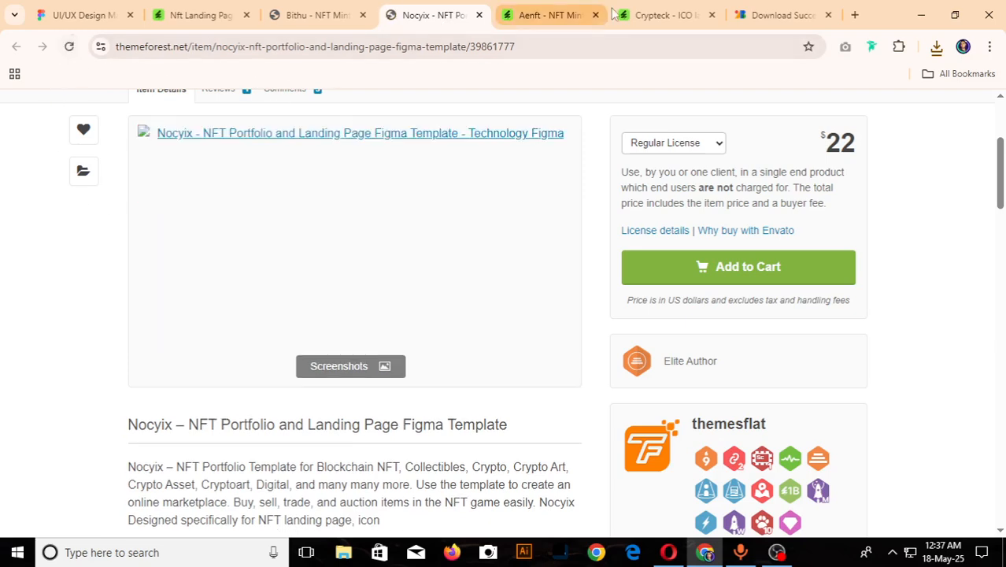
click(550, 14)
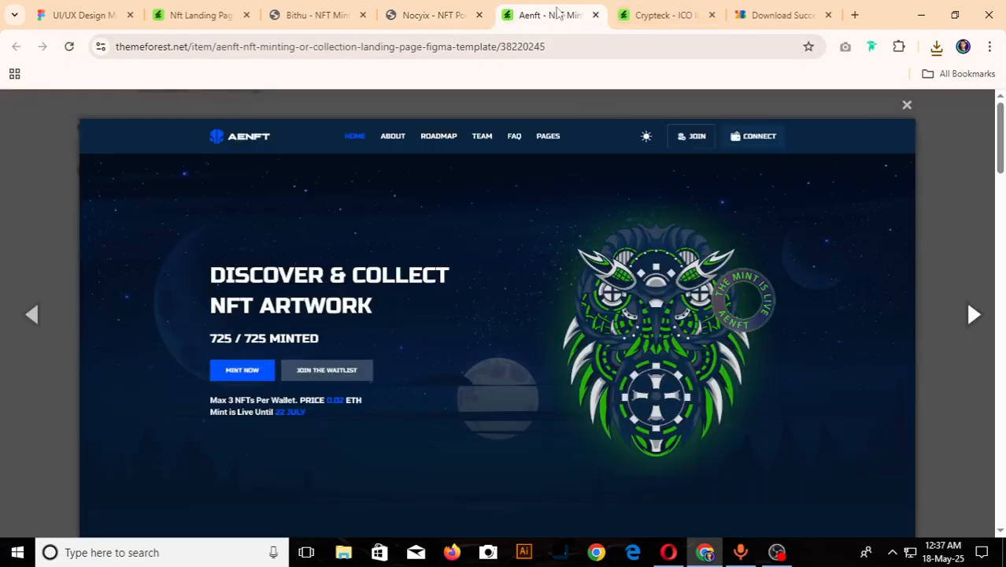
click(784, 14)
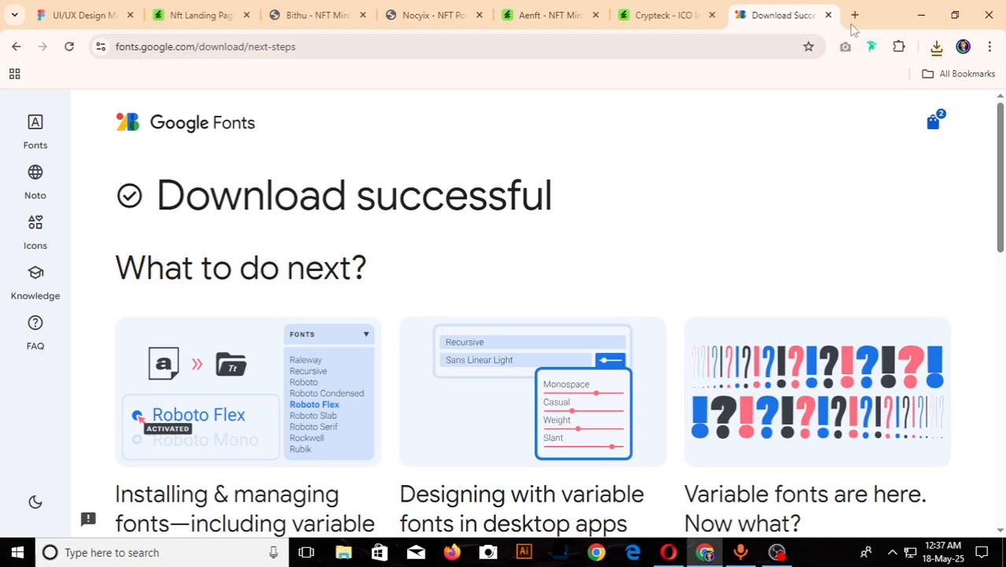
- Switch to the Figma design file and add the text "NFT LANDING PAGE DESIGN" on the empty canvas beside Frame 2
click(78, 13)
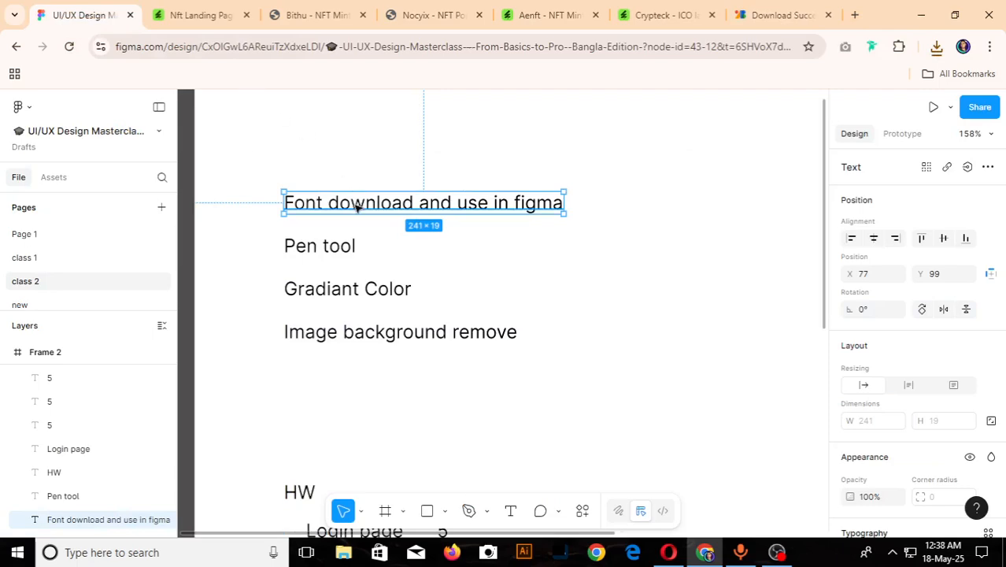
scroll(355, 202, down, 5)
scroll(527, 196, up, 2)
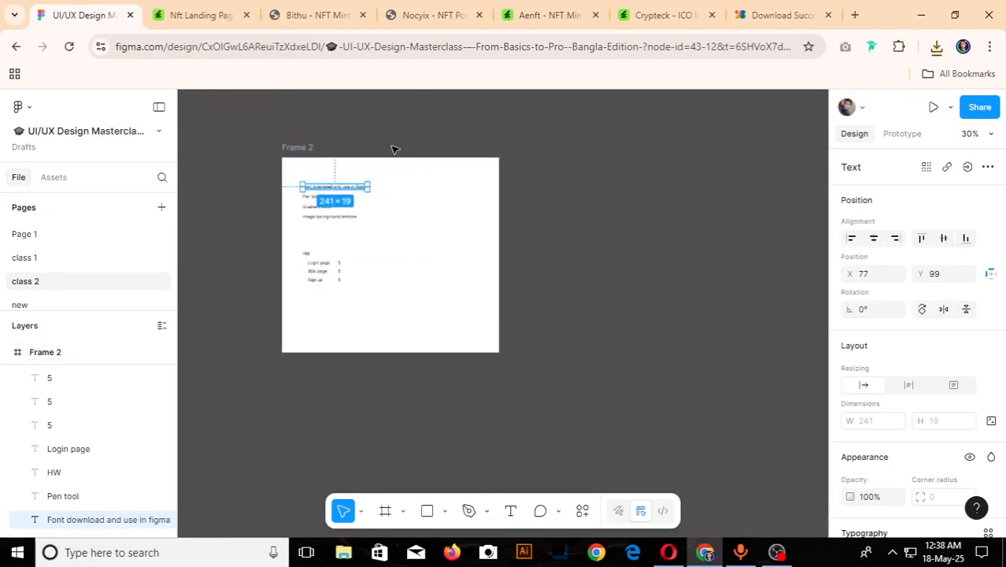
scroll(910, 404, down, 5)
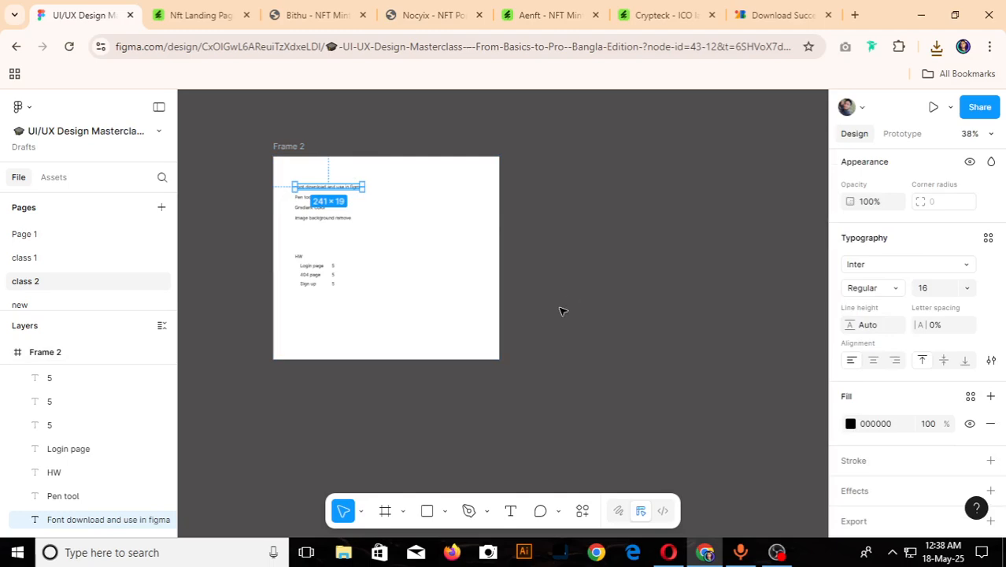
key(Return)
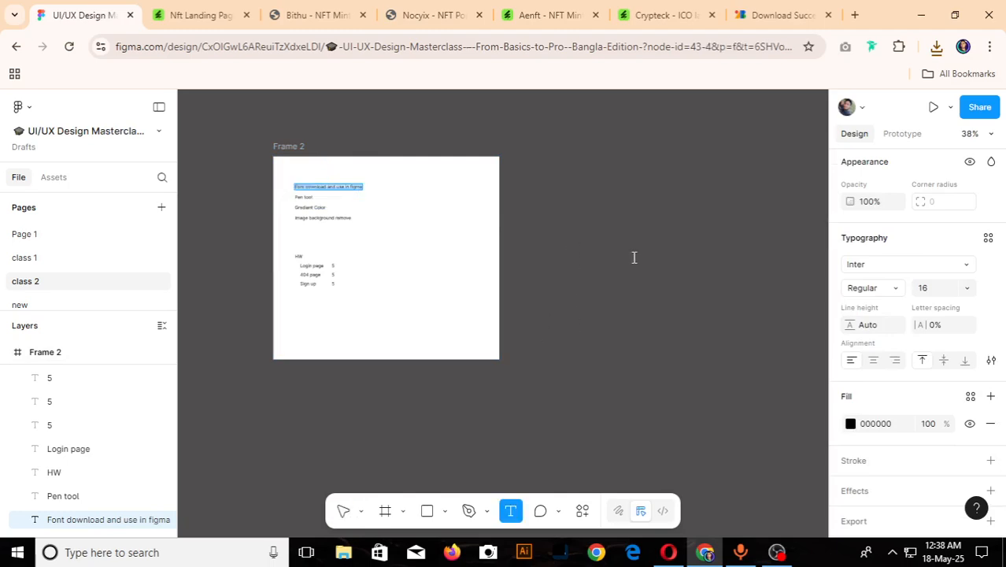
click(634, 260)
text(NFT)
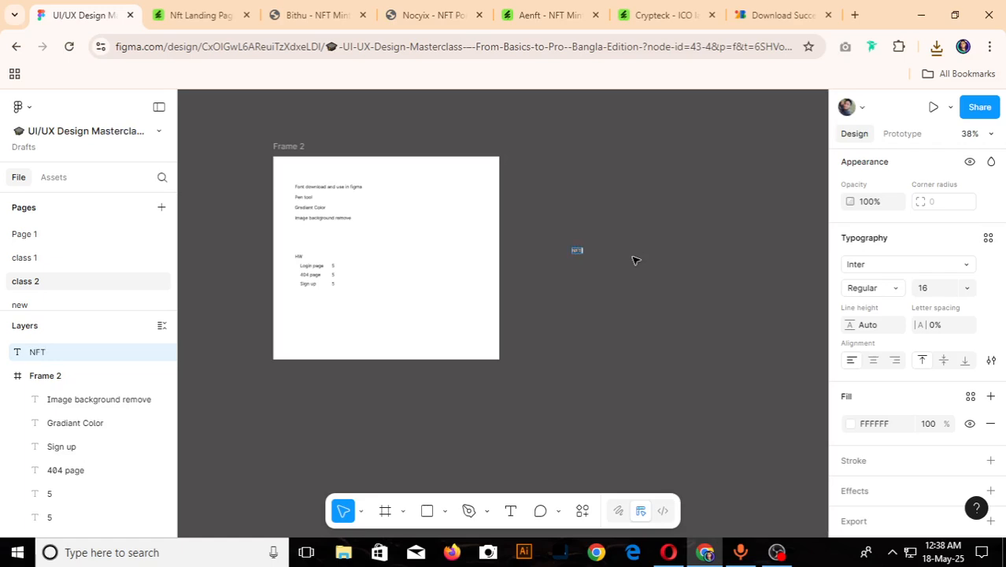
text( LANDING PAGE DESIGN)
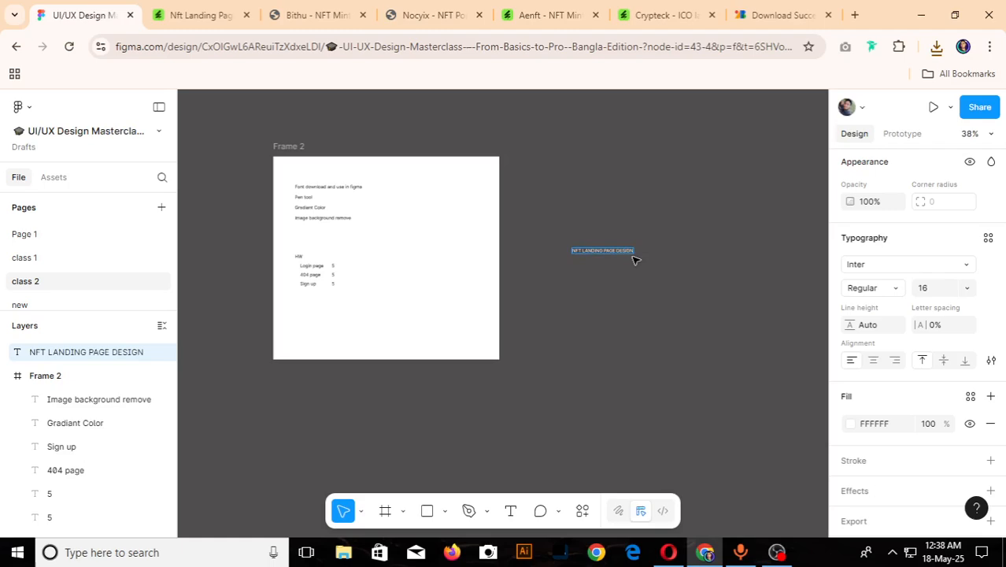
key(Escape)
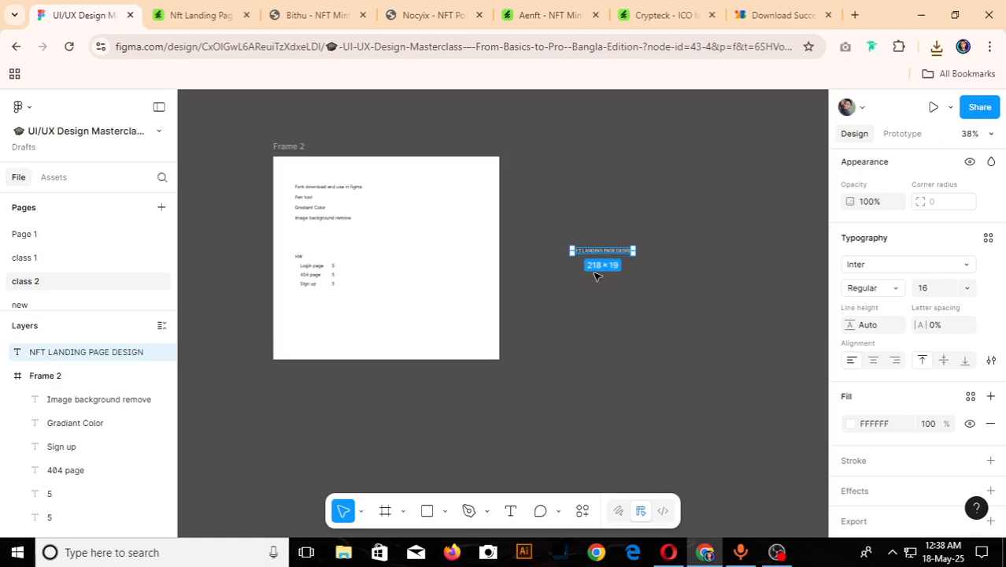
- Draw a frame of about 909 × 735 around the NFT LANDING PAGE DESIGN text so that it contains the text
key(f)
drag(546, 202, 800, 408)
scroll(667, 300, up, 3)
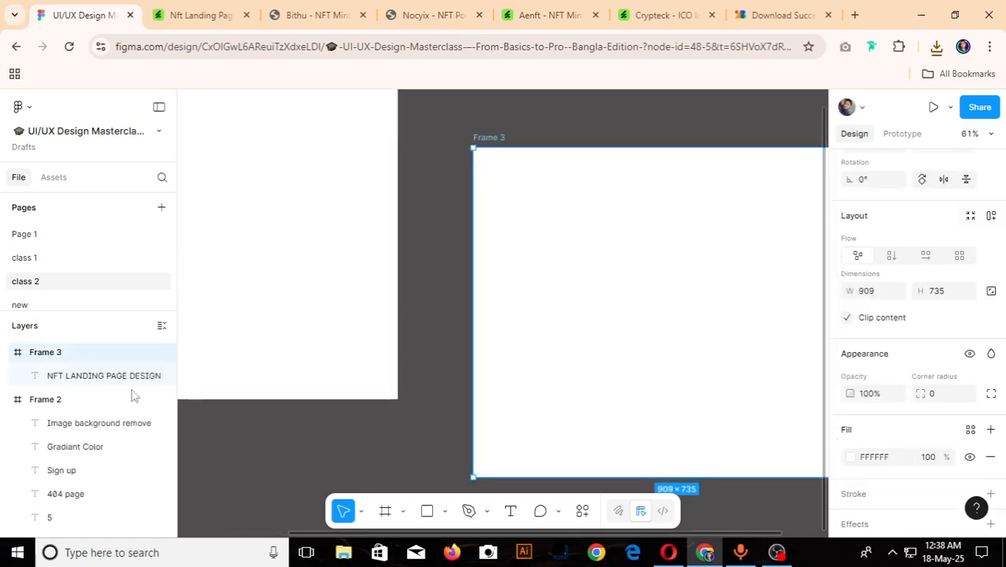
- Change the fill of the NFT LANDING PAGE DESIGN text in Frame 3 to the blue 4000FF
click(108, 378)
scroll(898, 426, down, 4)
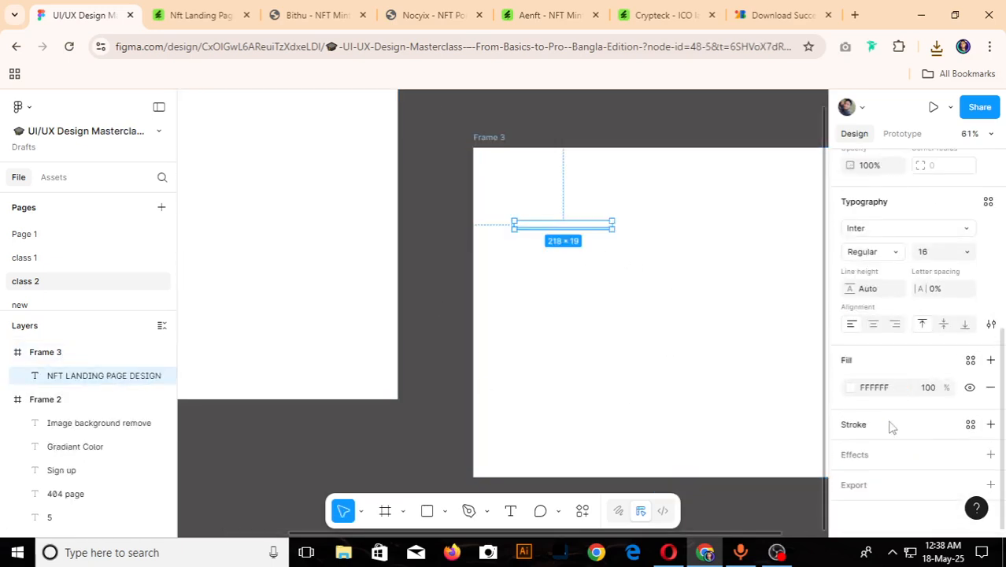
click(850, 387)
drag(816, 268, 823, 245)
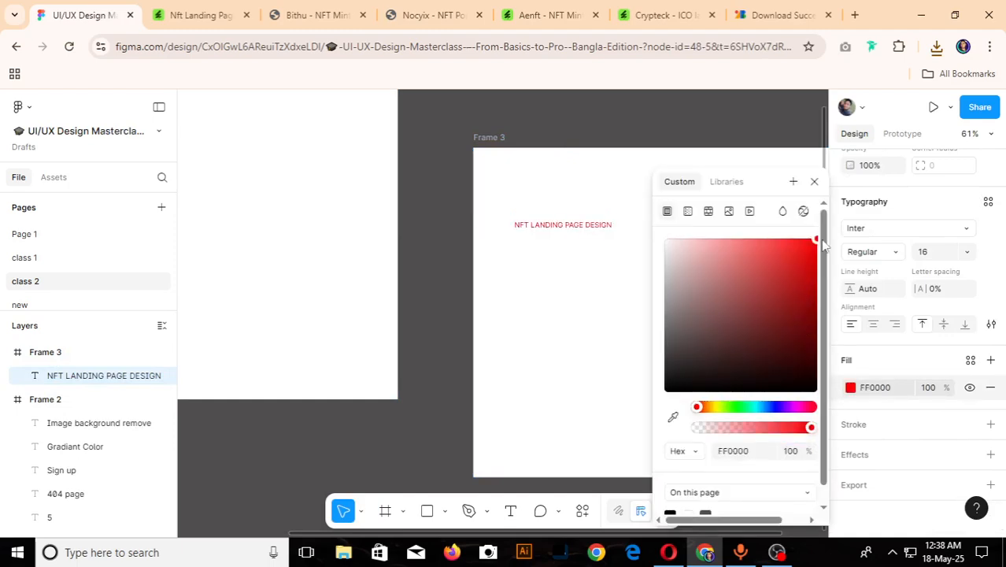
drag(790, 408, 779, 406)
click(455, 224)
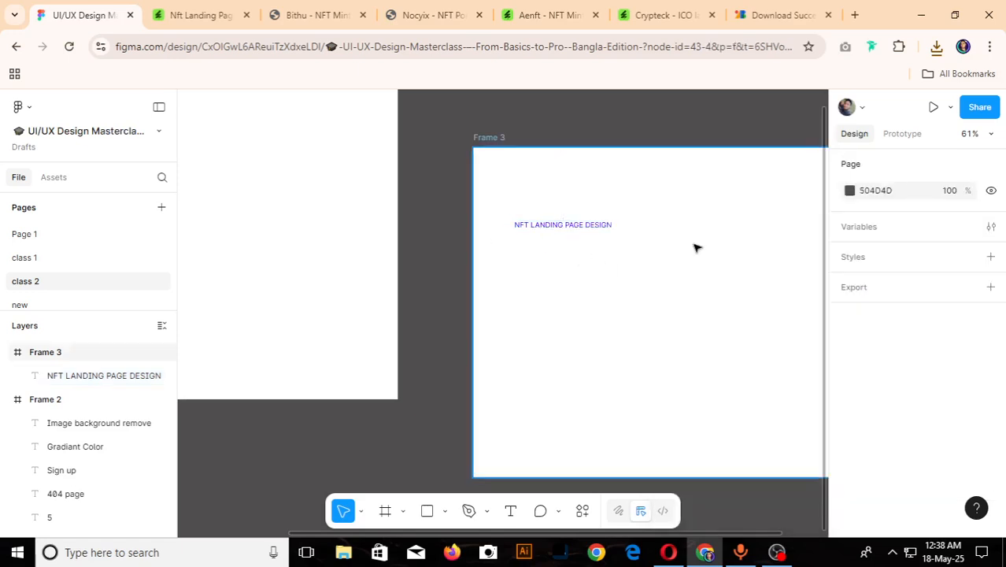
scroll(696, 248, up, 3)
click(542, 224)
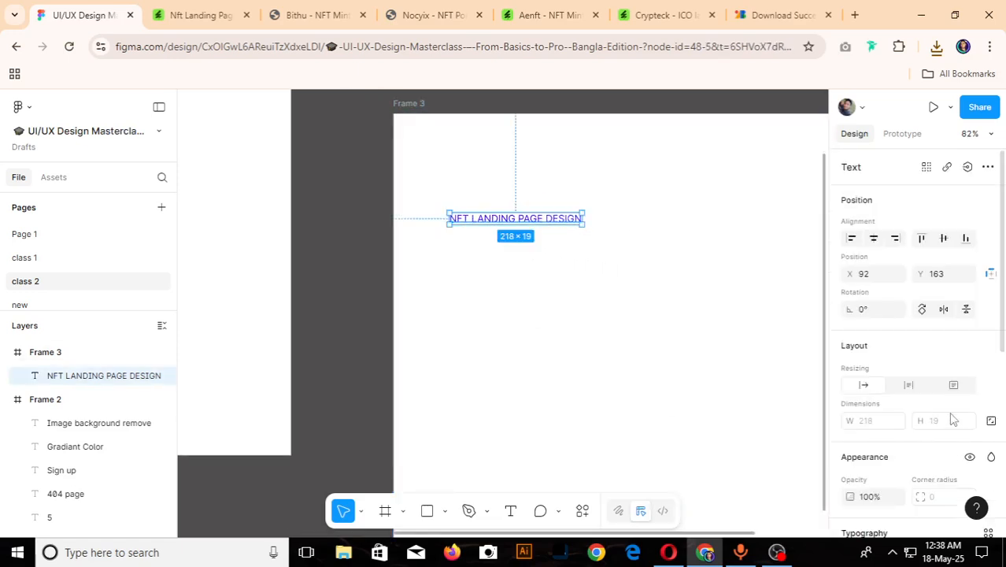
scroll(937, 410, down, 3)
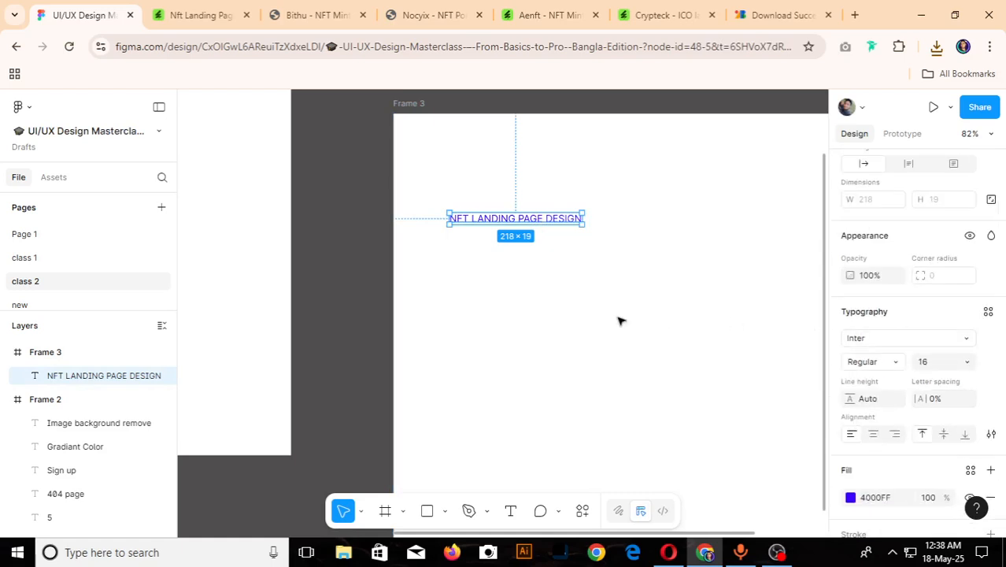
- Find the downloaded Inter_Tight,Rubik archive in the Downloads folder and extract it into a folder named Inter_Tight,Rubik
click(776, 10)
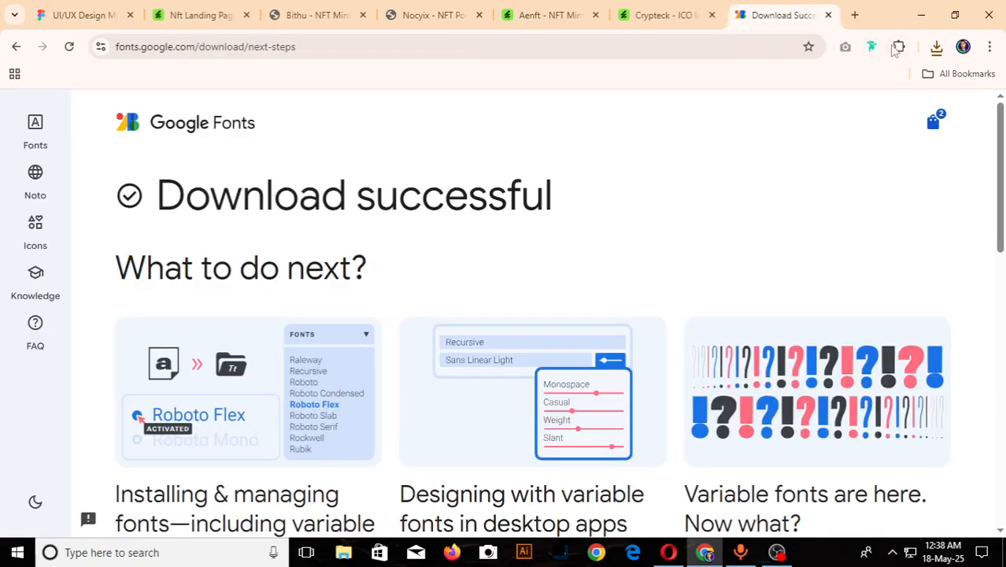
click(936, 47)
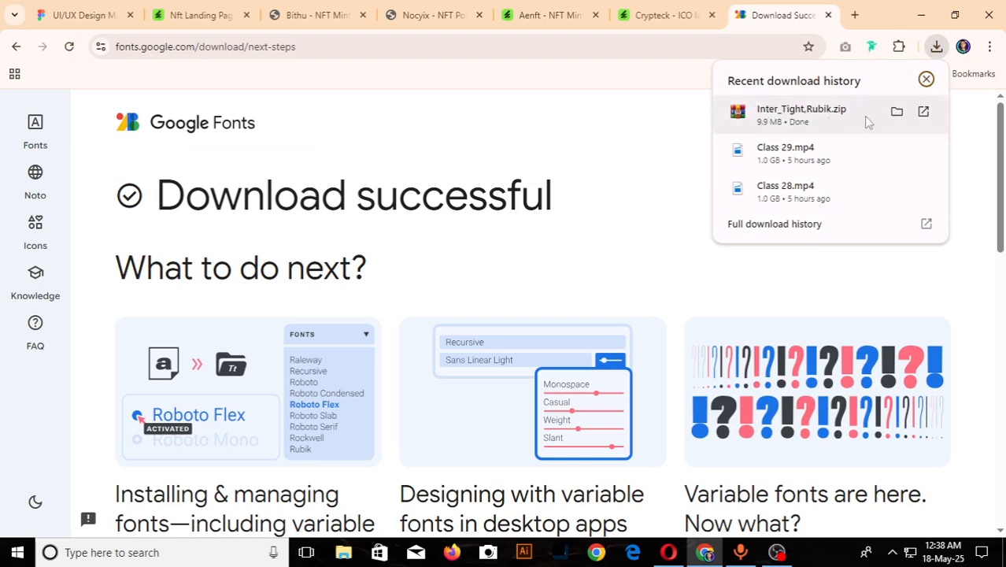
click(895, 113)
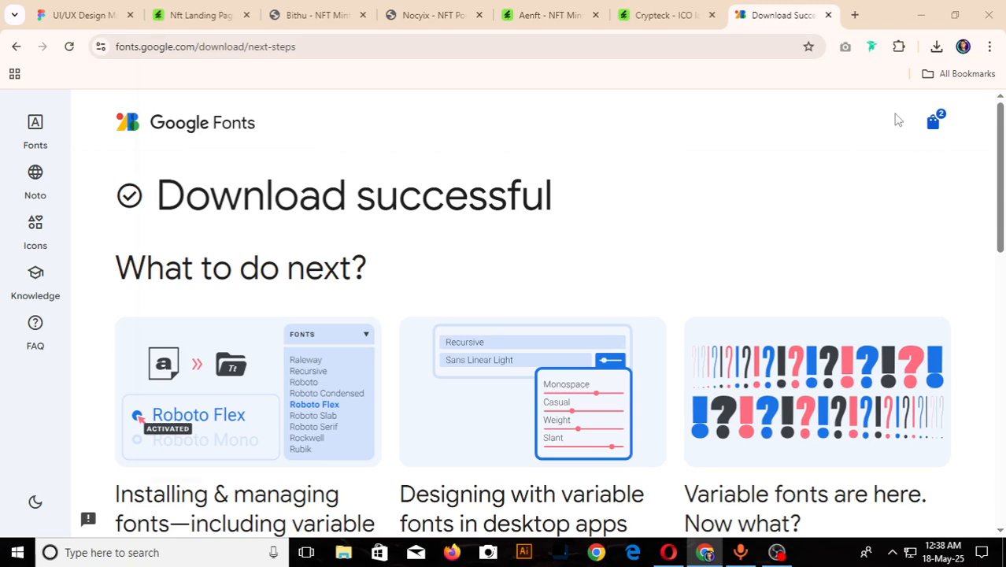
click(917, 49)
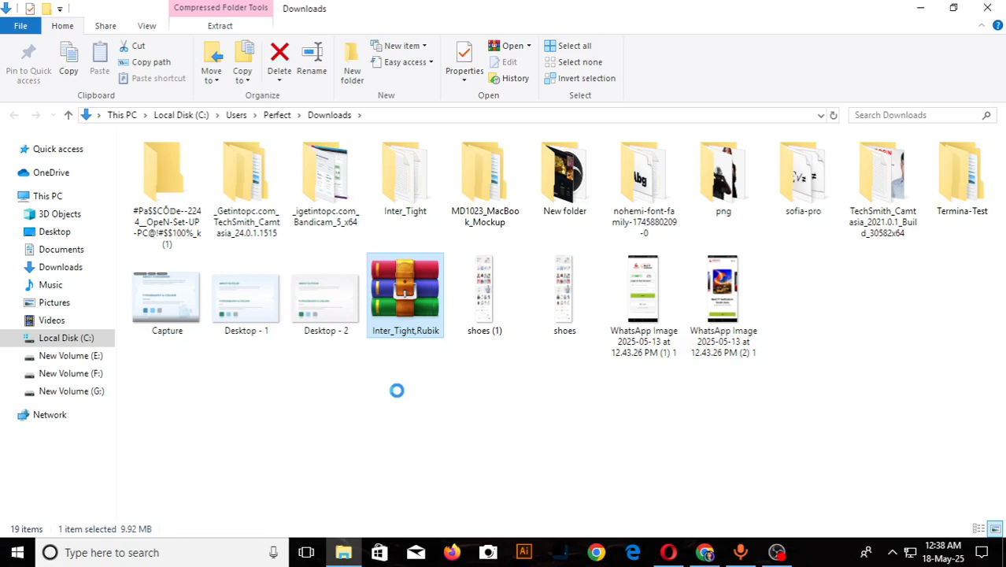
right_click(378, 295)
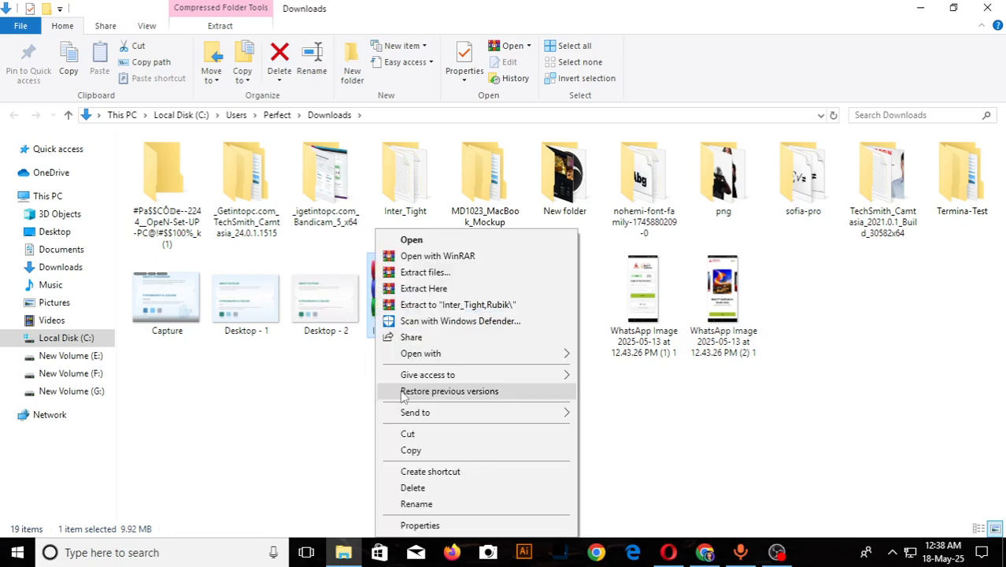
click(443, 274)
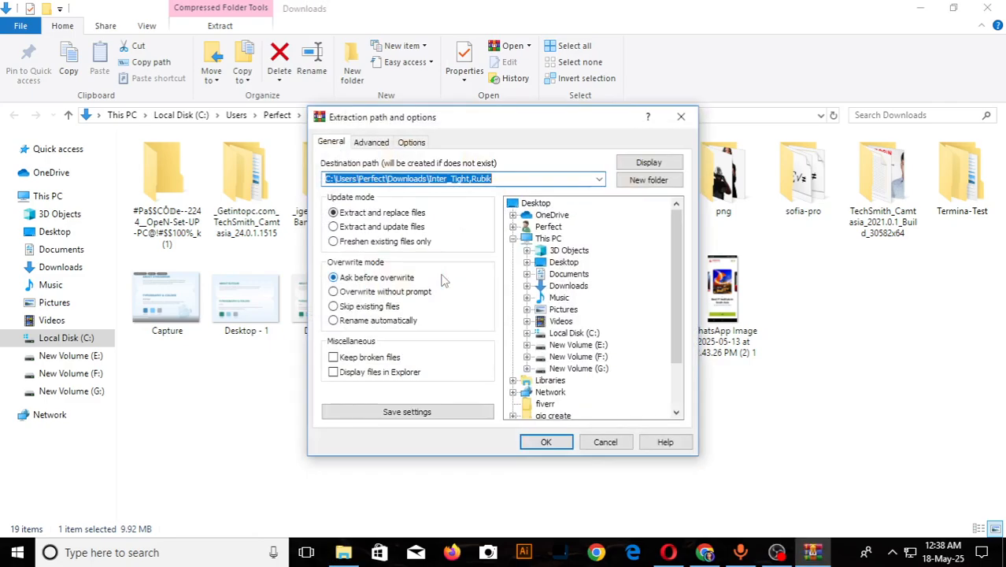
click(566, 445)
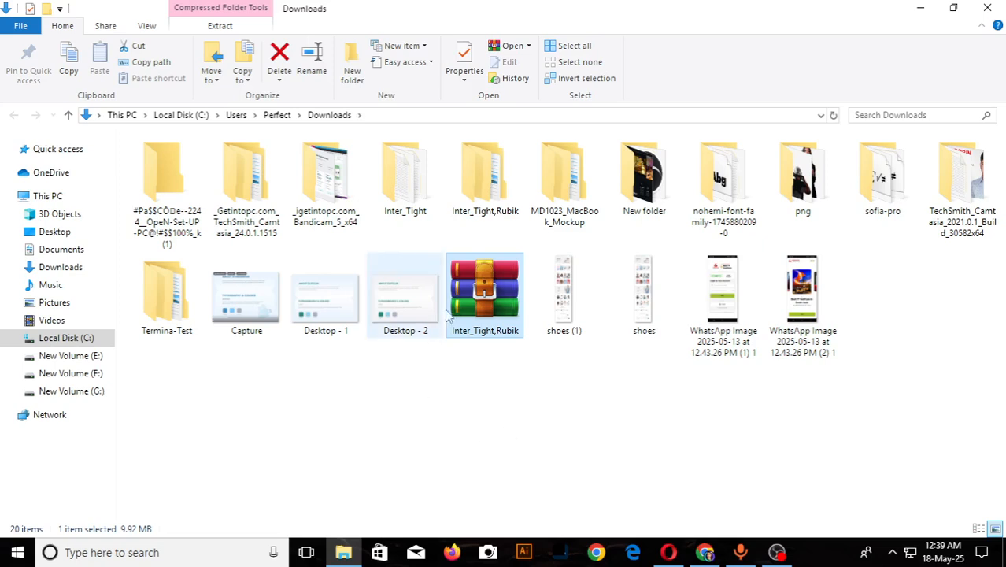
- Install both Rubik variable font files from the extracted Rubik folder, then close File Explorer
double_click(486, 191)
click(168, 181)
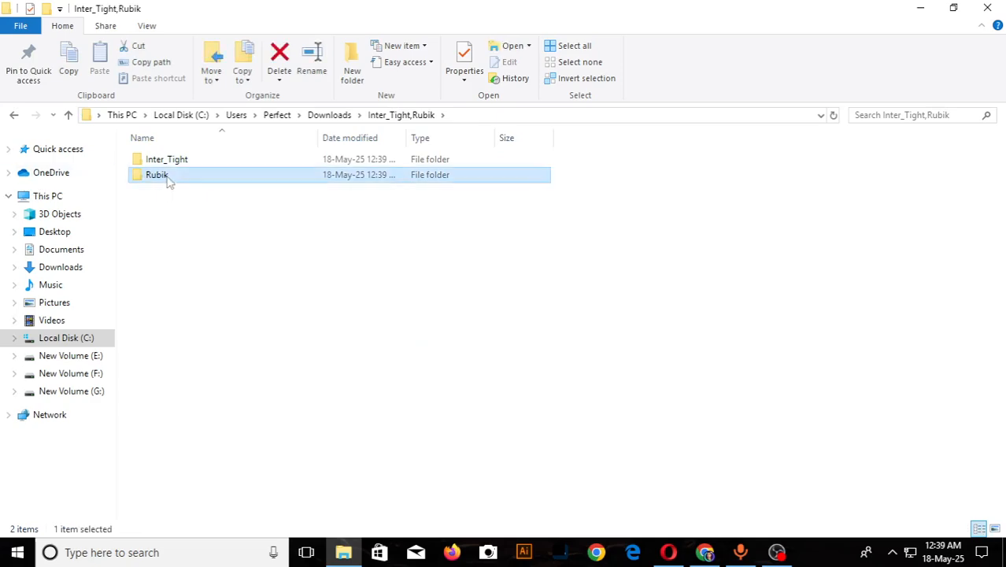
double_click(168, 179)
drag(164, 244, 197, 207)
right_click(197, 206)
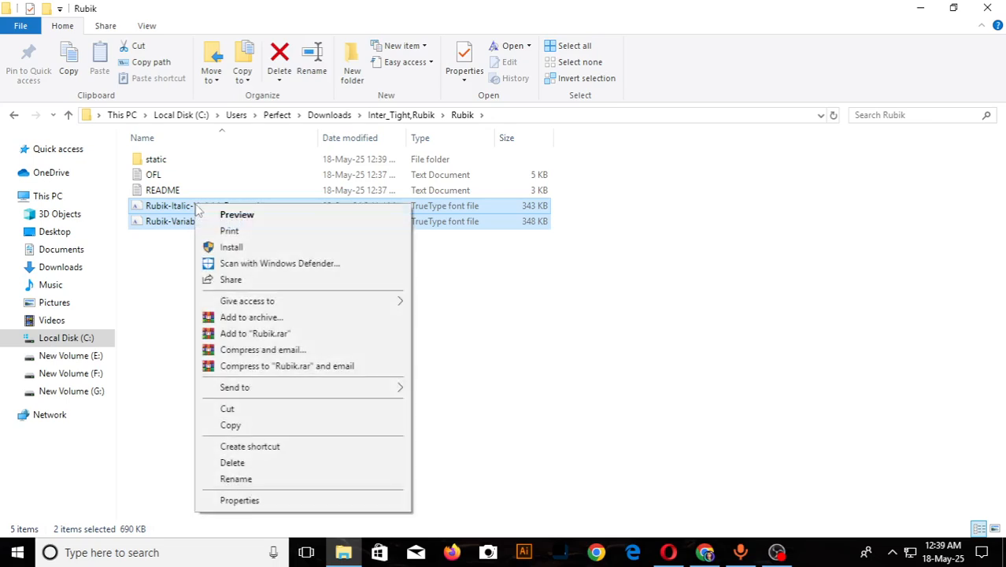
click(245, 246)
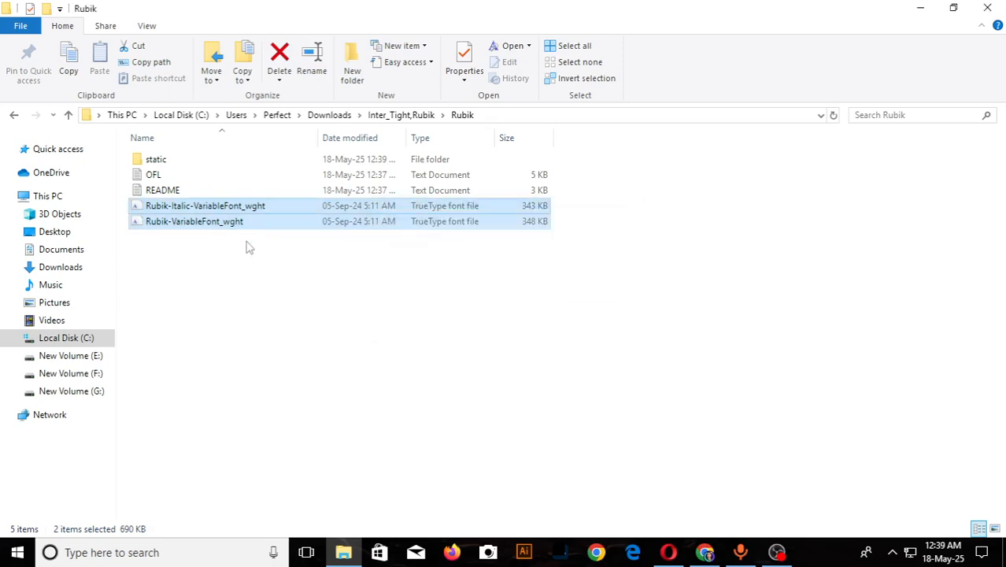
click(989, 8)
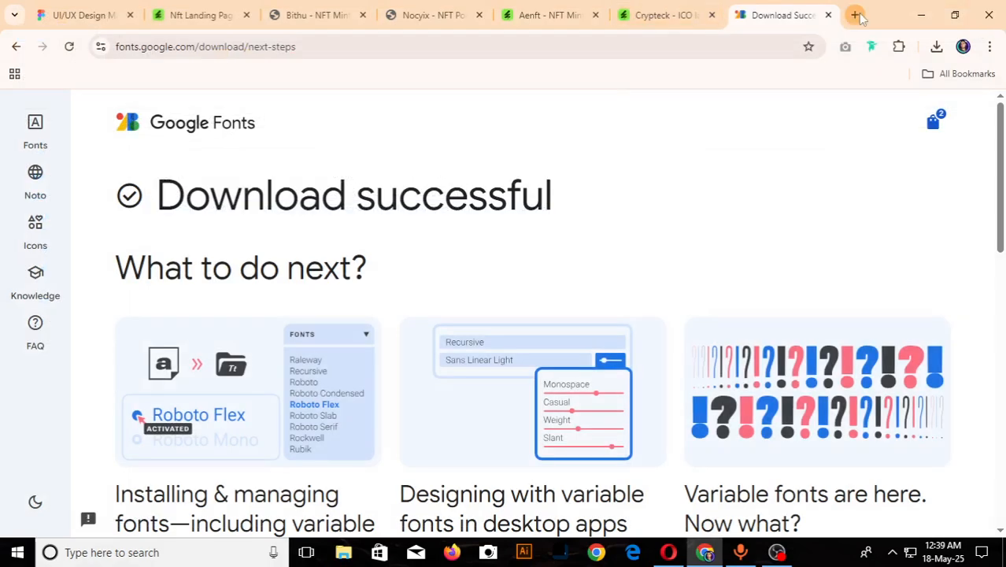
- Switch to the Figma design file, set the NFT LANDING PAGE DESIGN text to the Rubik font and move it slightly upward
click(93, 14)
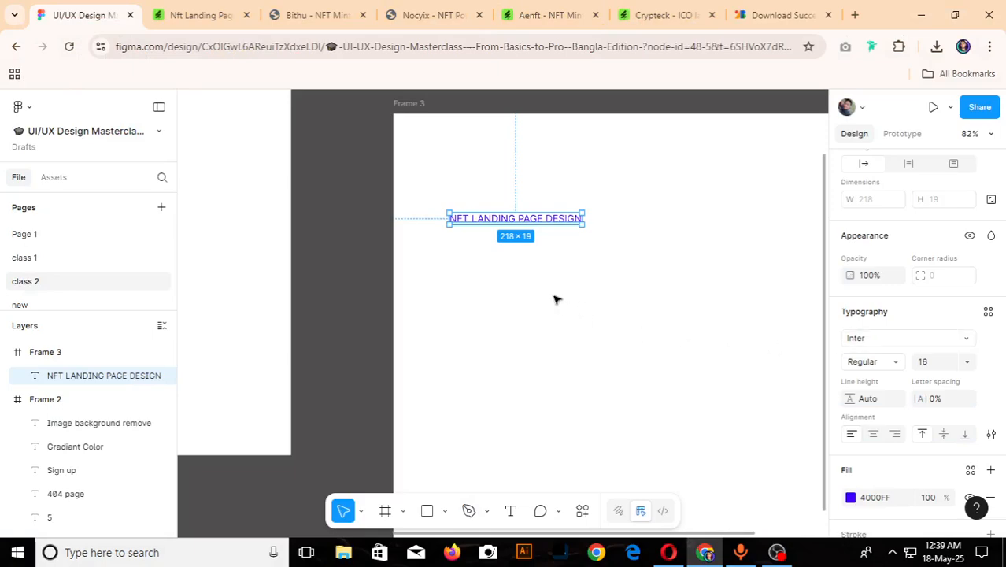
click(509, 232)
click(516, 221)
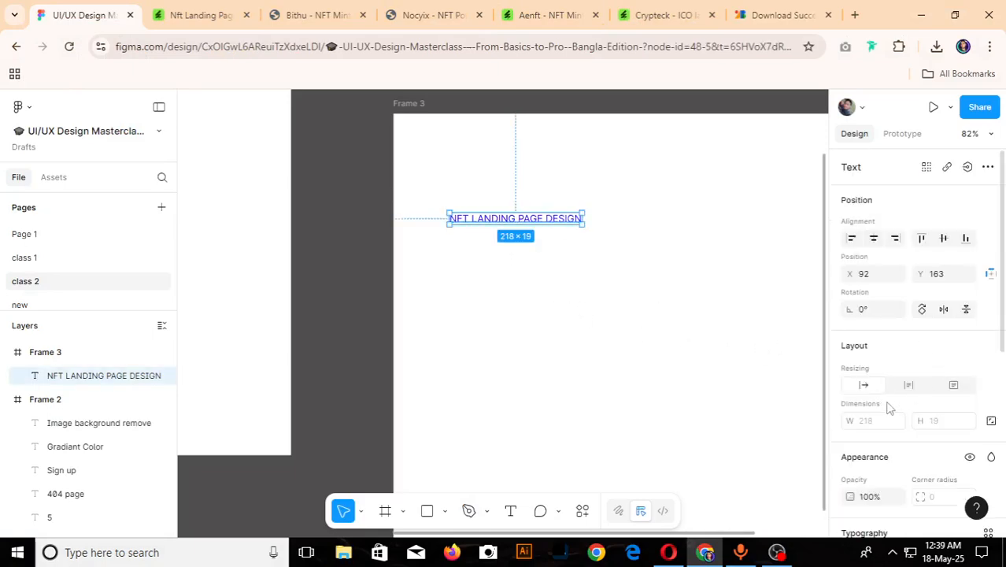
scroll(894, 421, down, 2)
scroll(906, 432, down, 4)
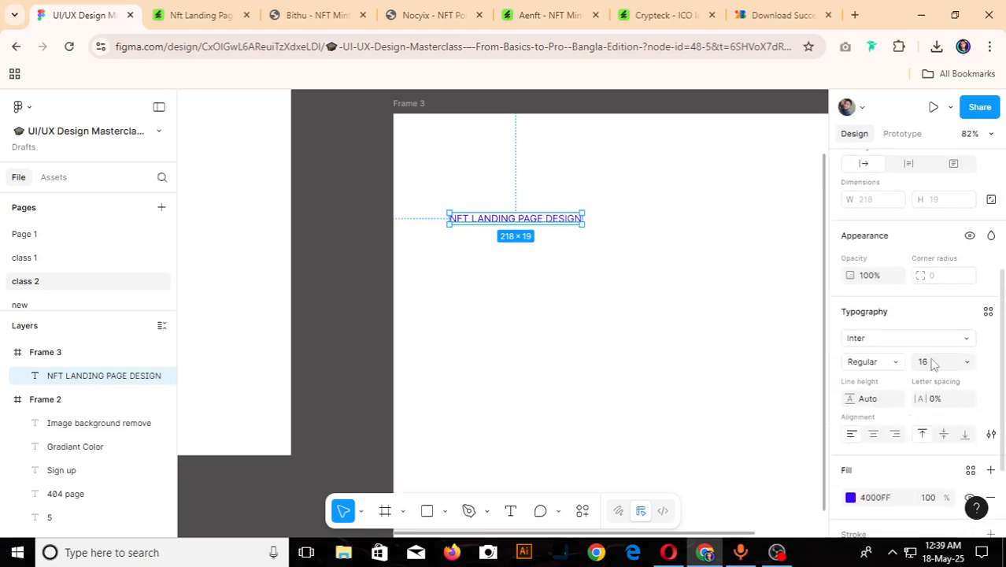
click(967, 340)
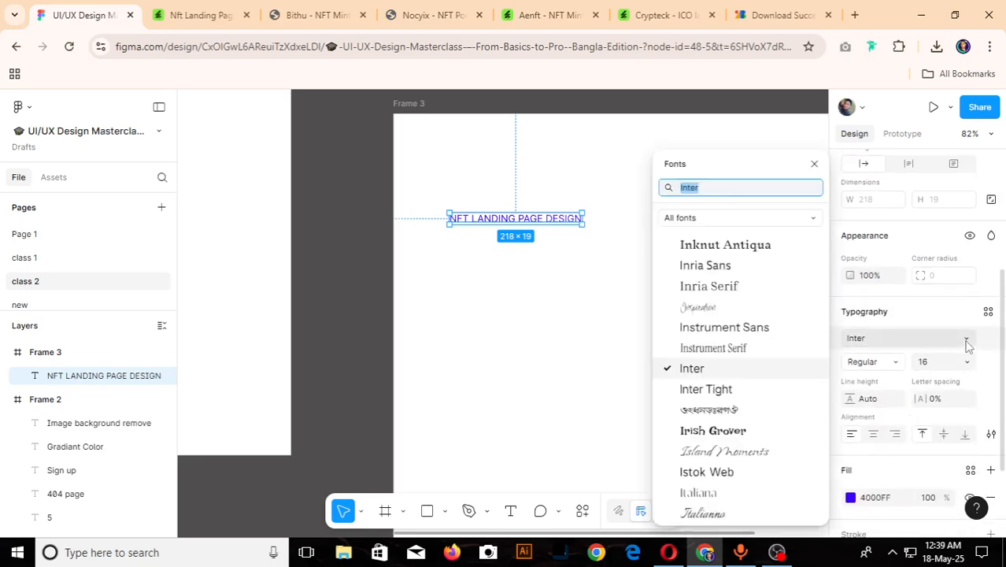
text(RU)
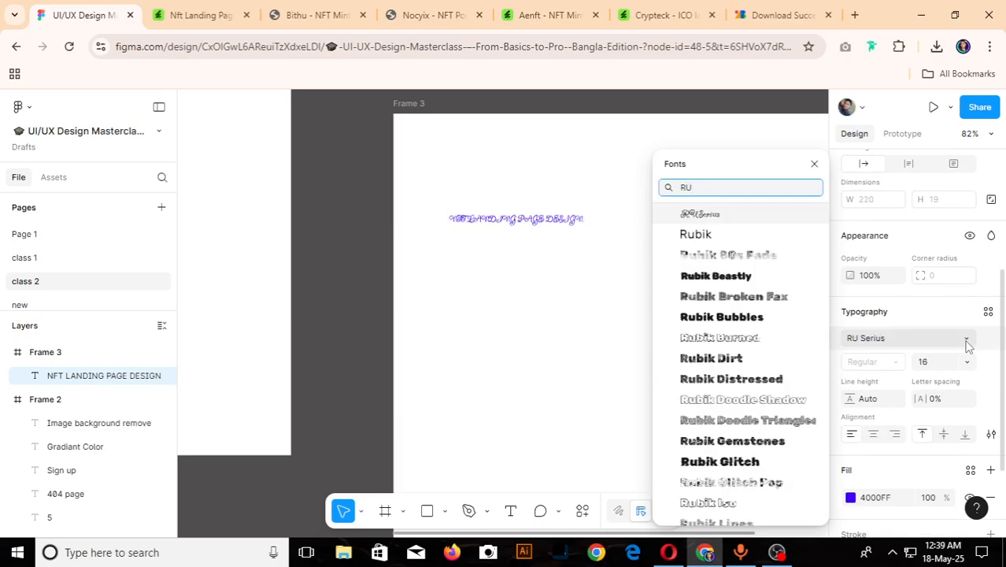
click(745, 235)
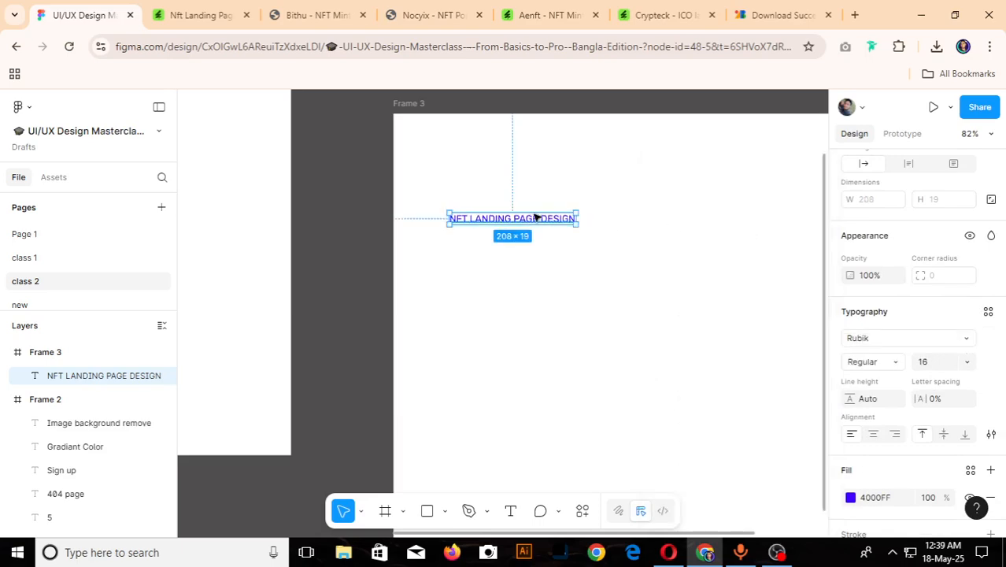
drag(533, 221, 542, 196)
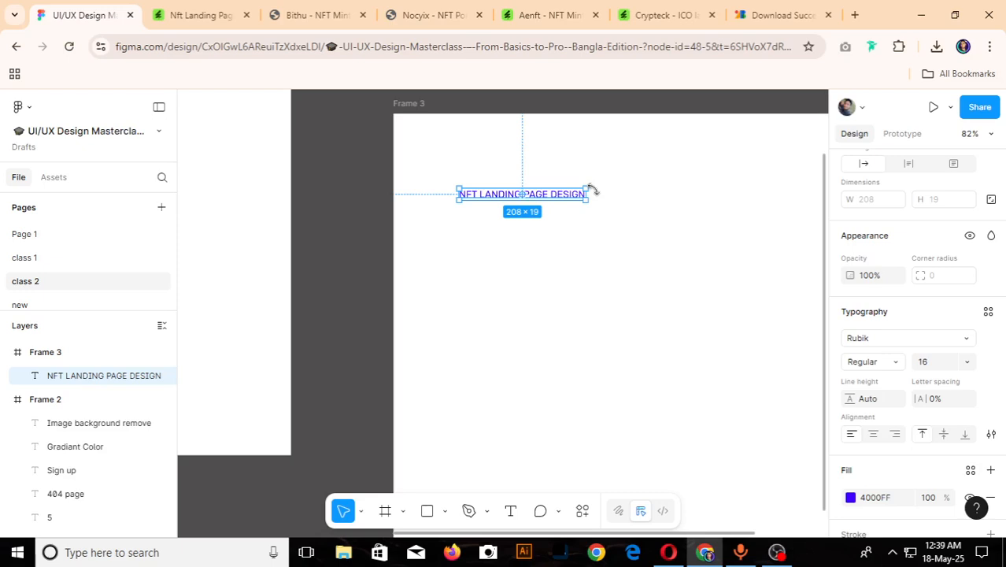
drag(545, 200, 534, 196)
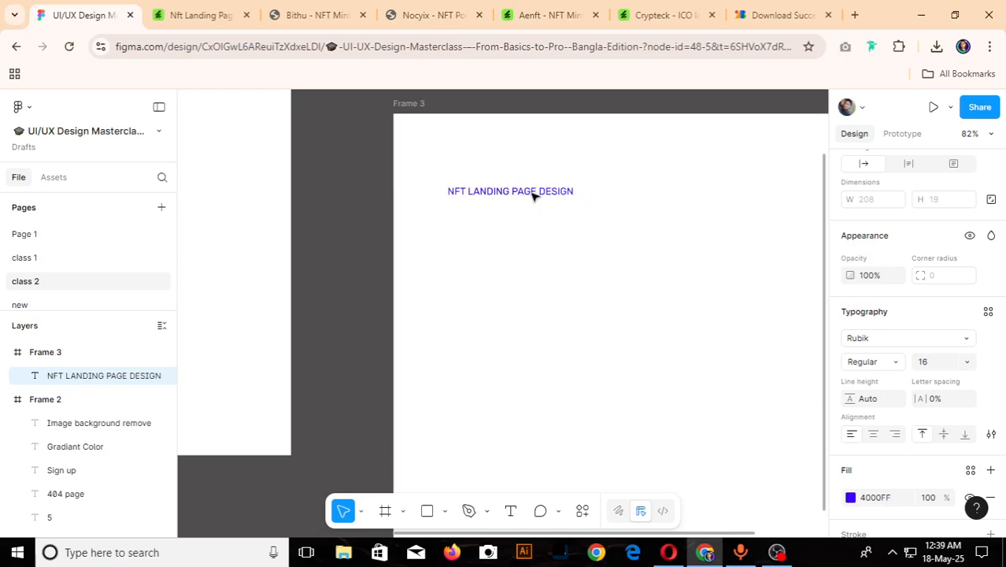
- Search Google for "figma font installer" in a new browser tab and open the Figma downloads page
click(856, 15)
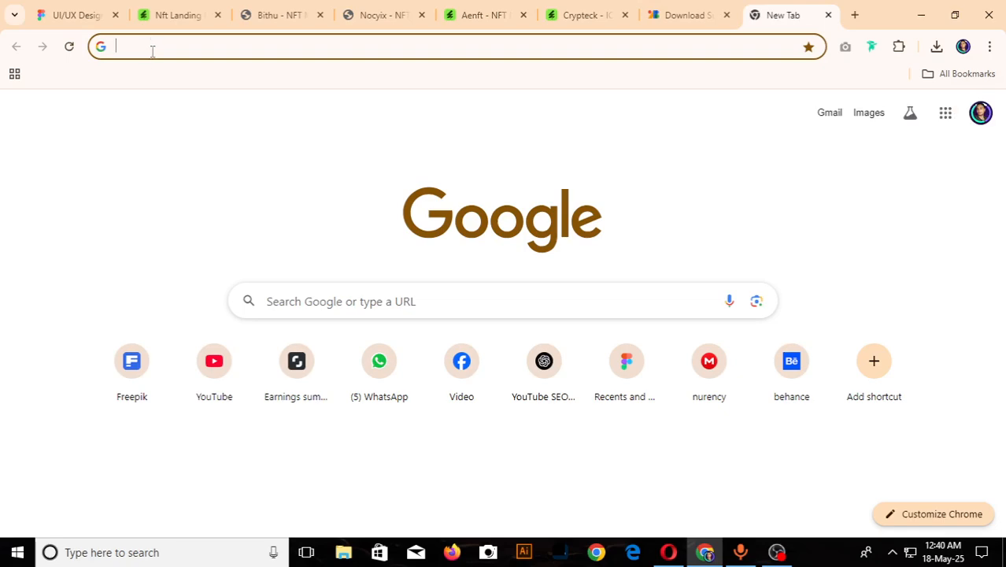
text(Fi)
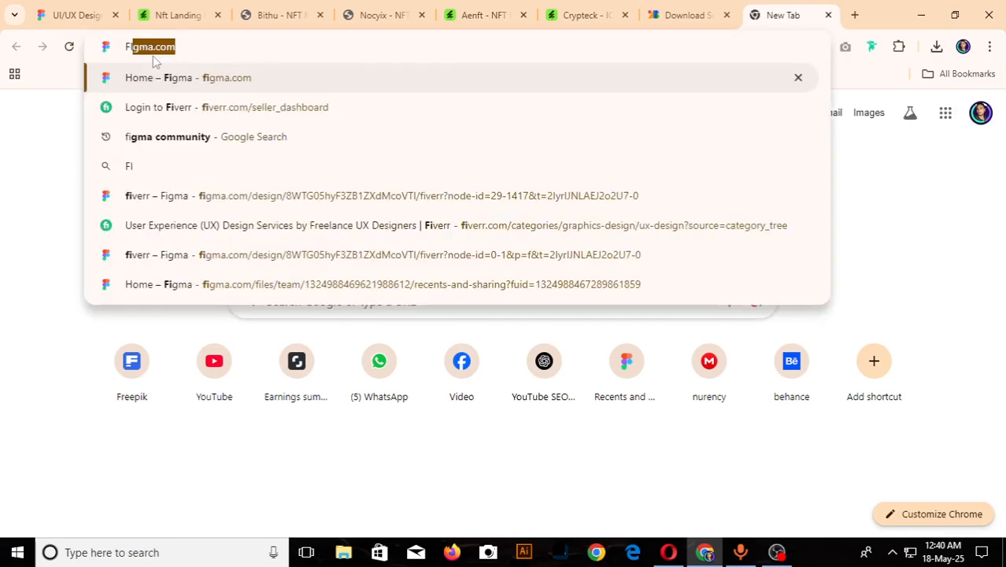
text(GMA F)
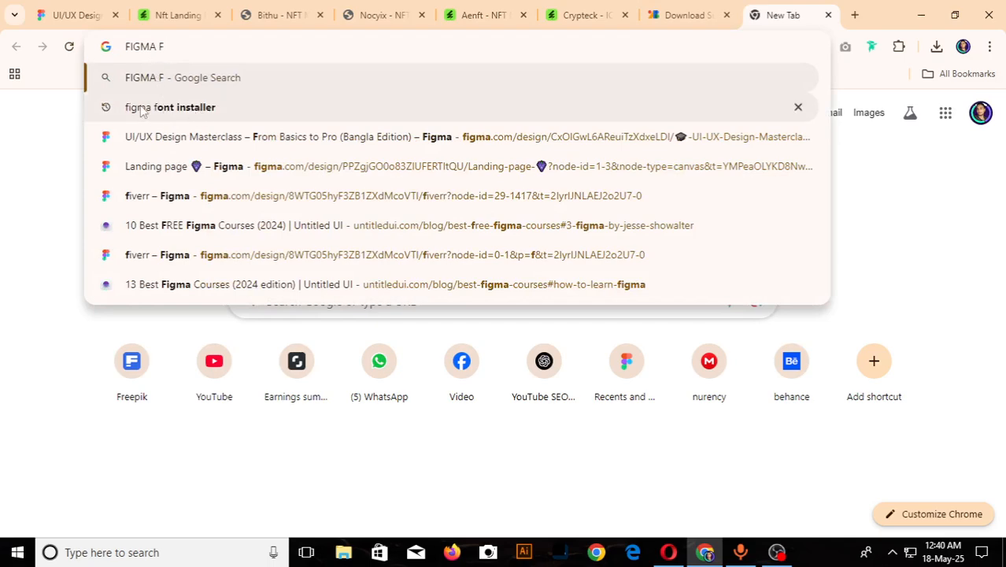
click(260, 111)
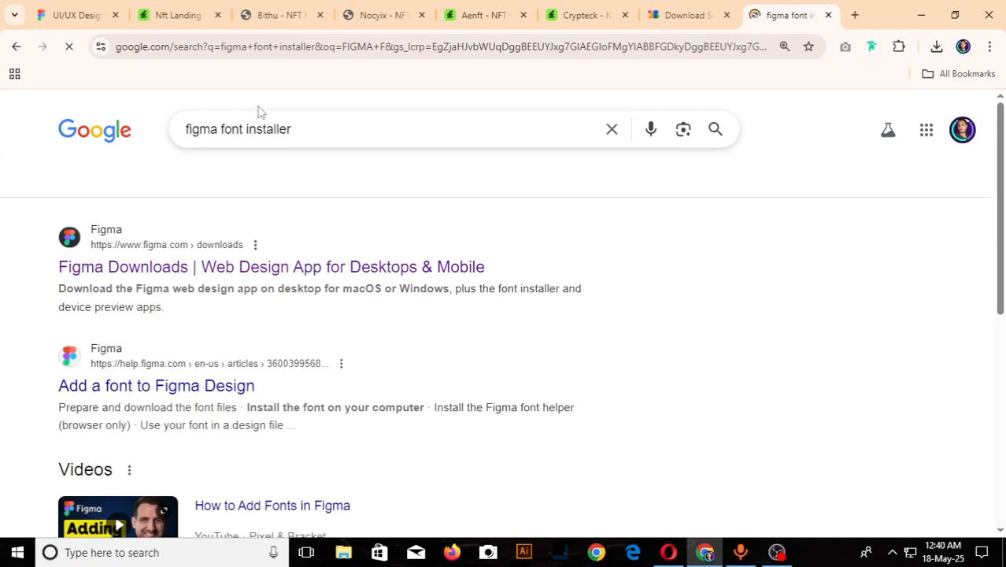
click(311, 272)
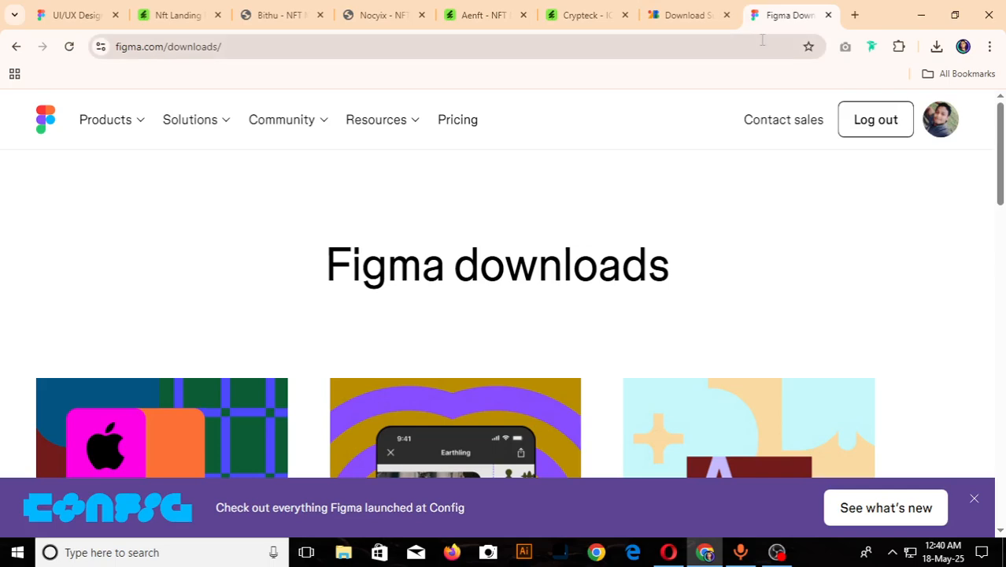
- Examine the desktop app, mobile app and font installer options on the Figma downloads page
scroll(496, 253, down, 5)
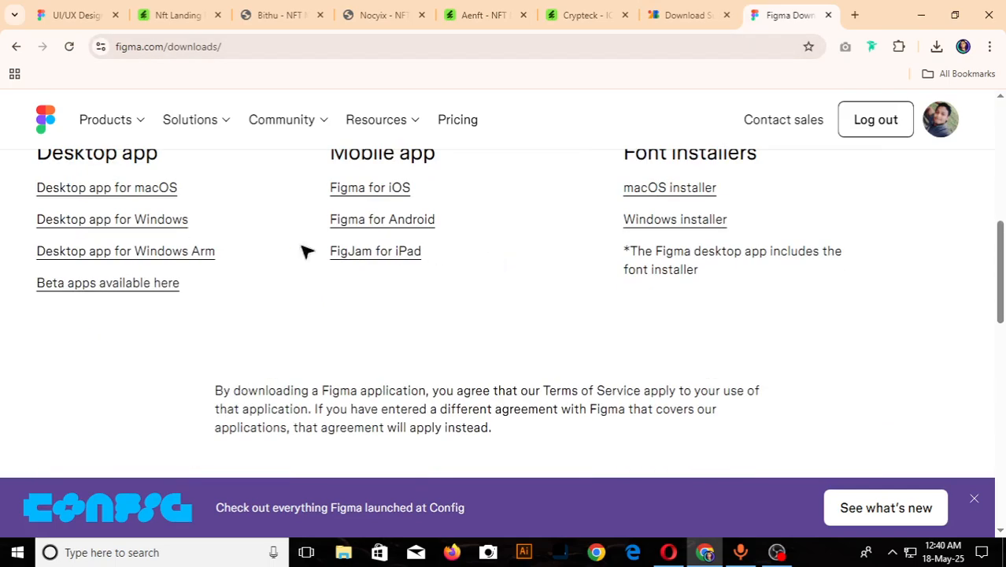
scroll(673, 272, up, 1)
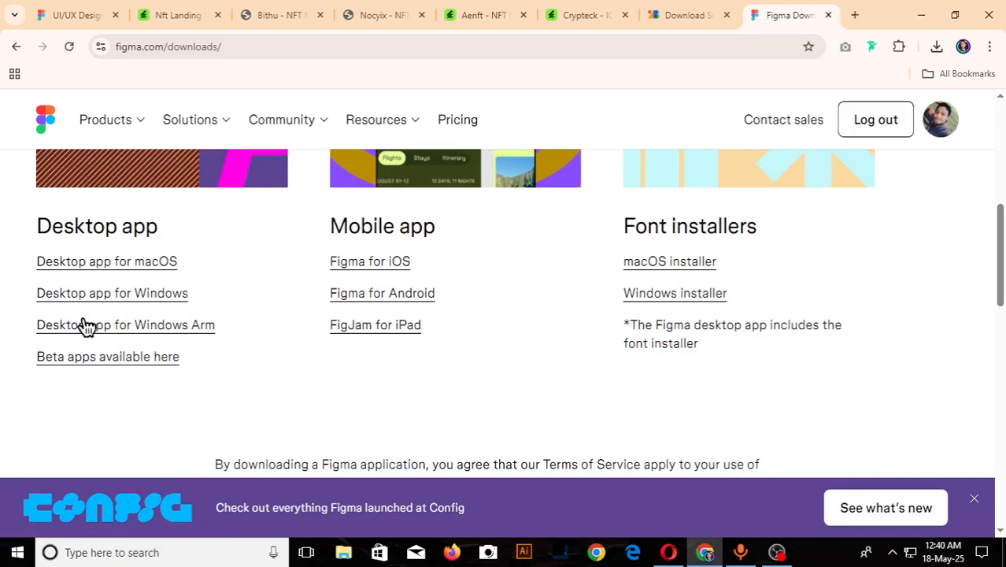
scroll(337, 292, up, 4)
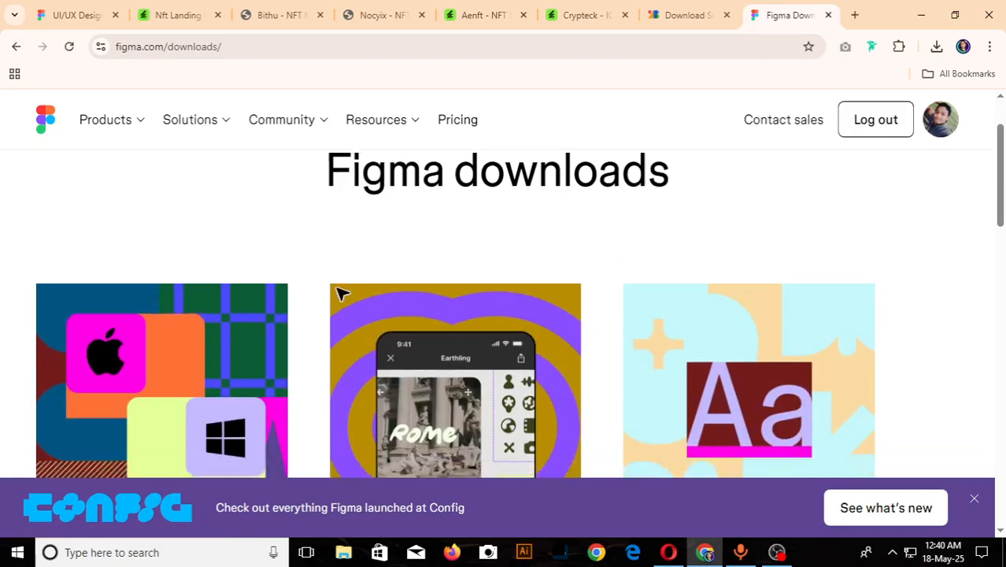
scroll(342, 293, down, 3)
scroll(513, 346, down, 1)
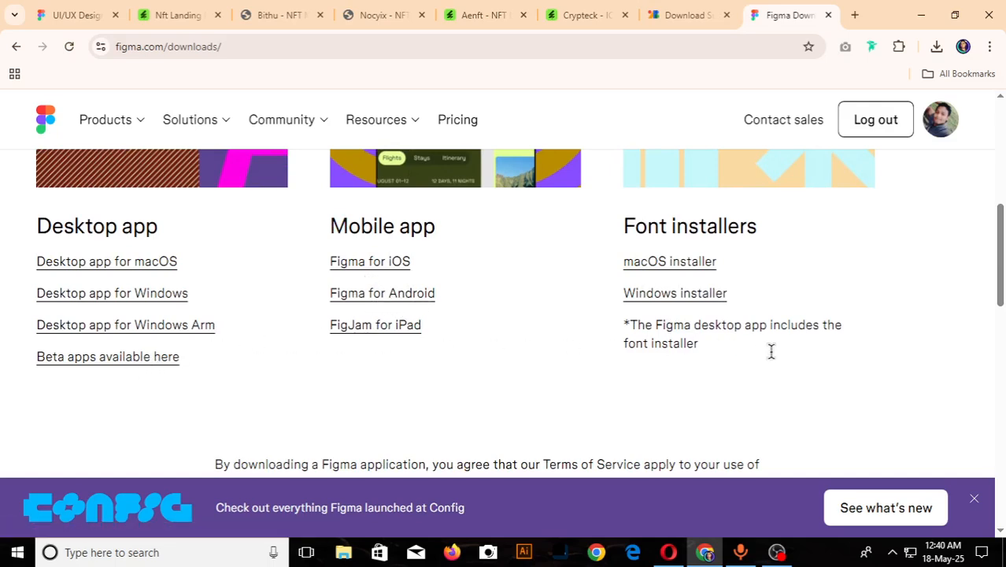
scroll(840, 364, down, 2)
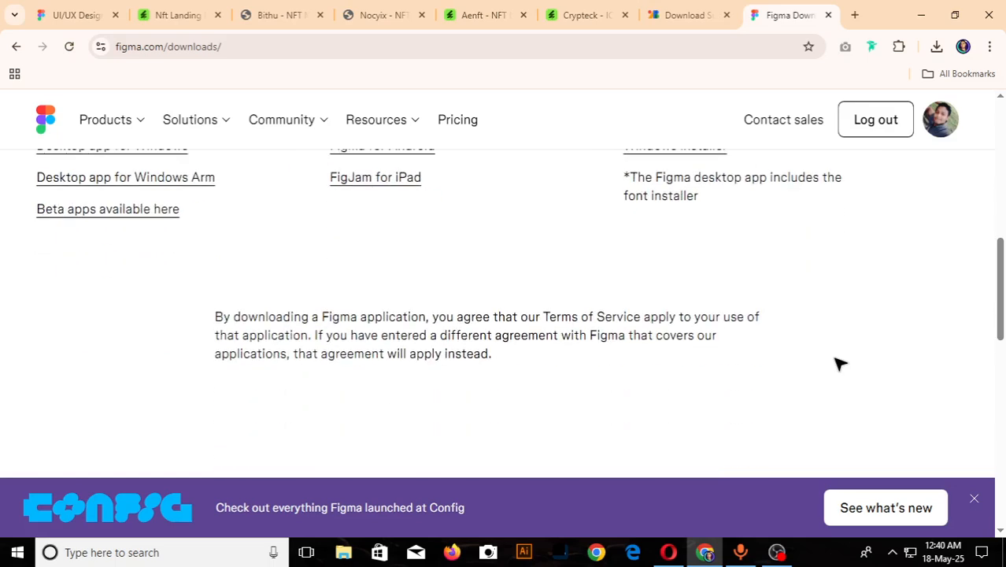
scroll(840, 363, up, 4)
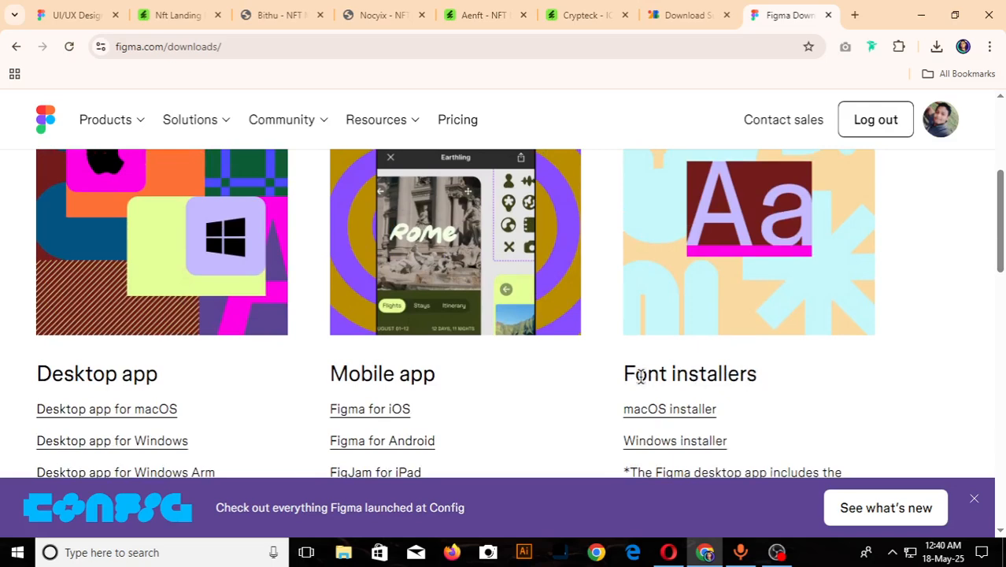
- Download the Windows font installer from the Figma downloads page and run InstallFigmaAgent as administrator from the Downloads folder
drag(616, 373, 775, 382)
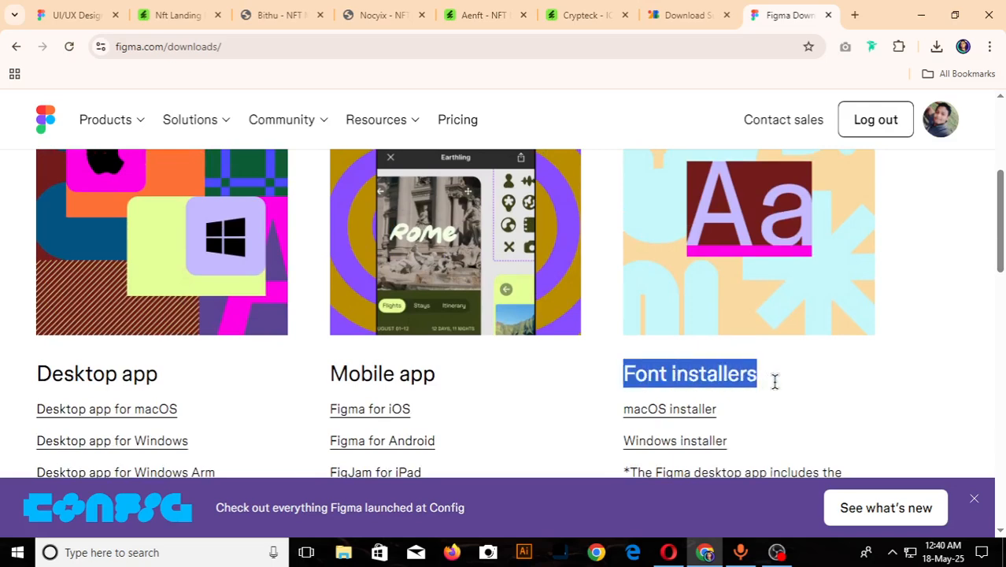
click(564, 380)
scroll(732, 402, down, 1)
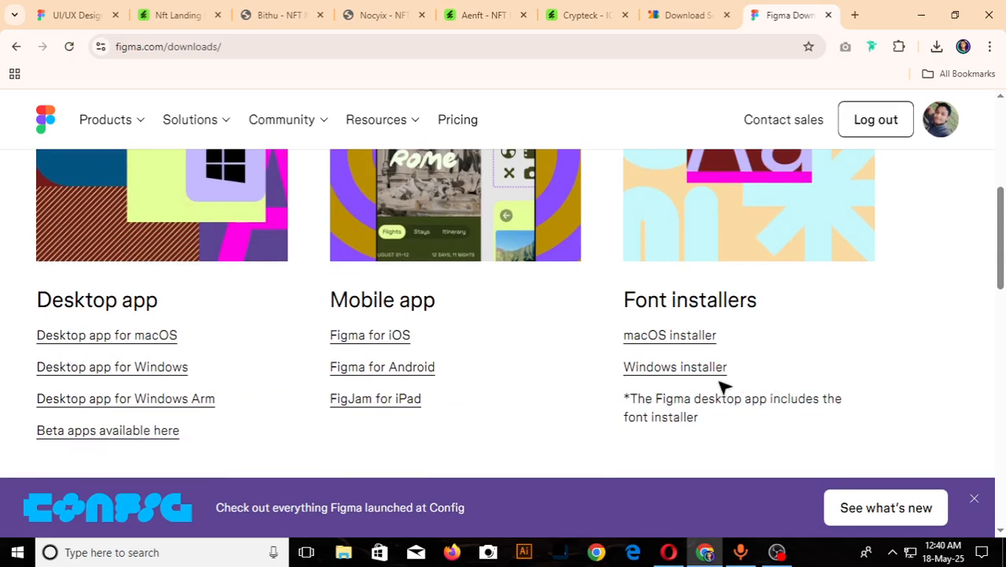
click(697, 378)
click(895, 78)
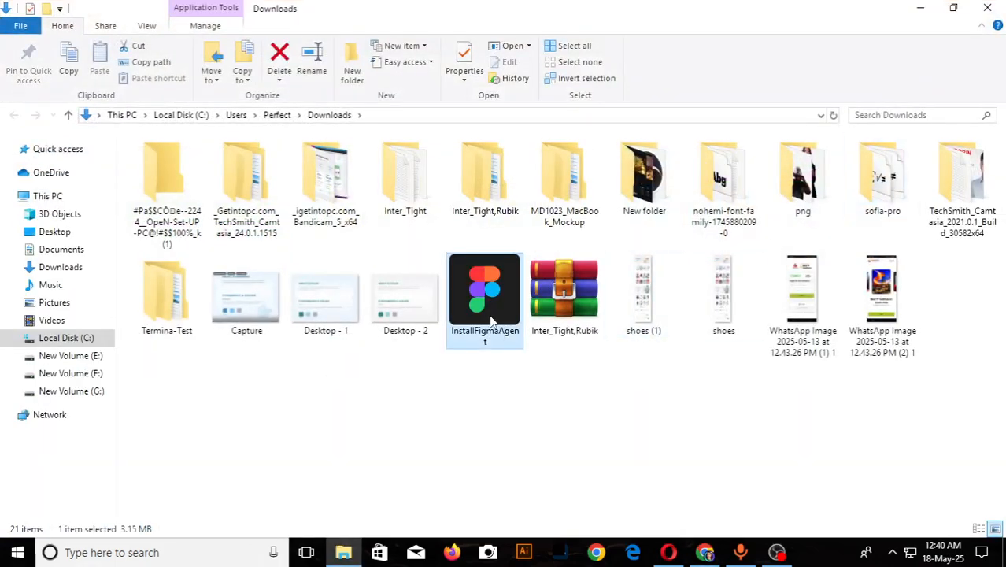
right_click(491, 319)
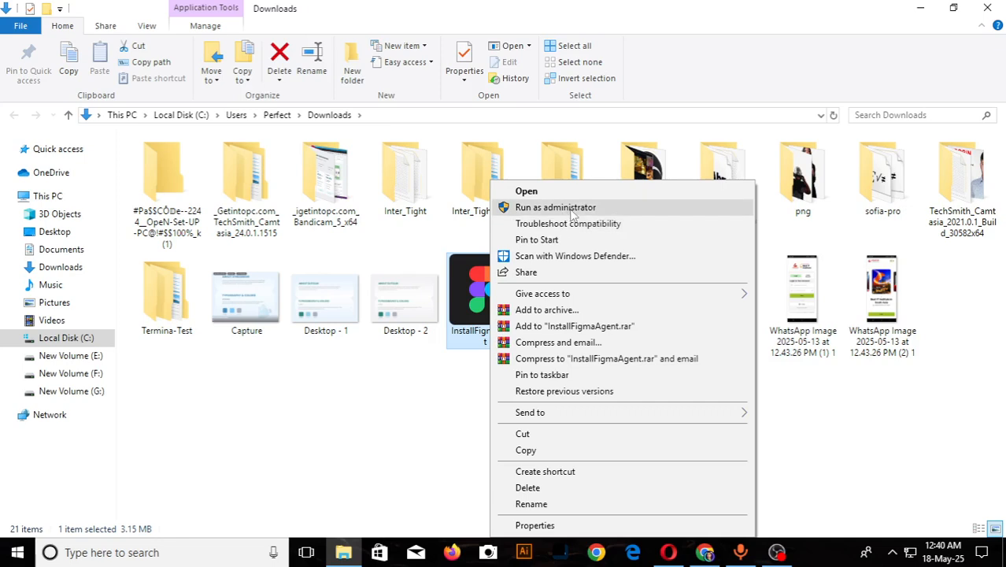
click(587, 208)
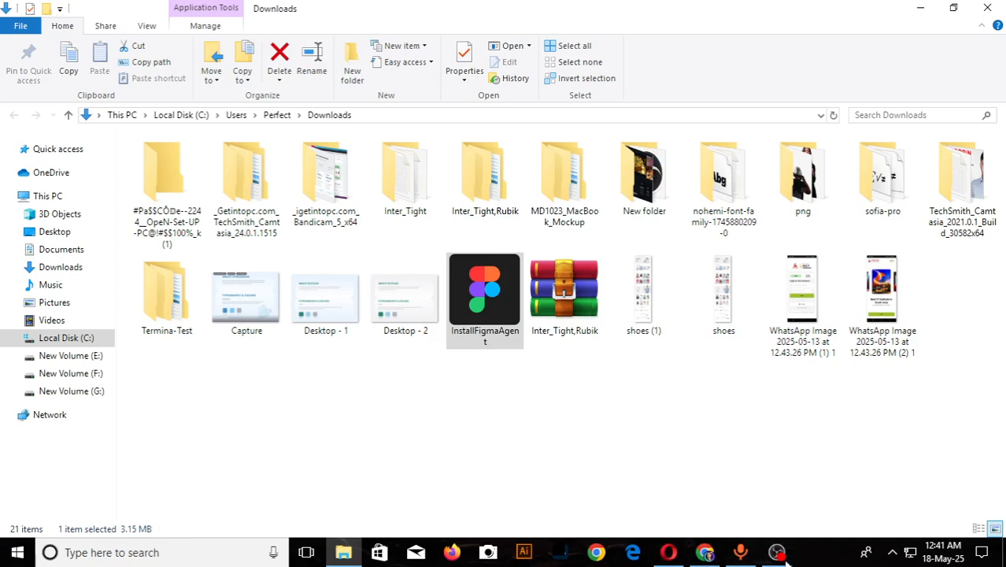
- Return to the UI/UX Design Masterclass file in the browser
mouse_move(708, 554)
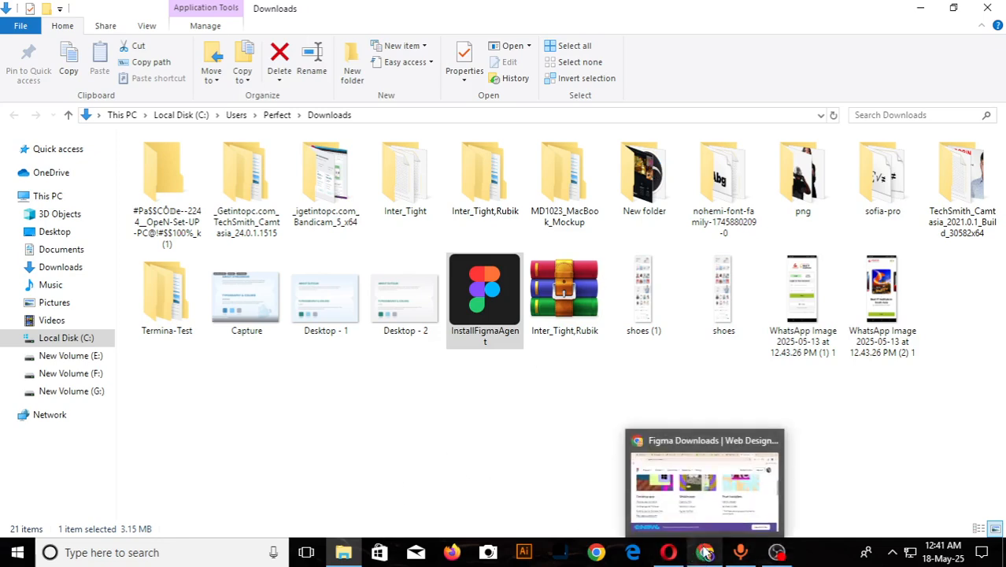
click(708, 555)
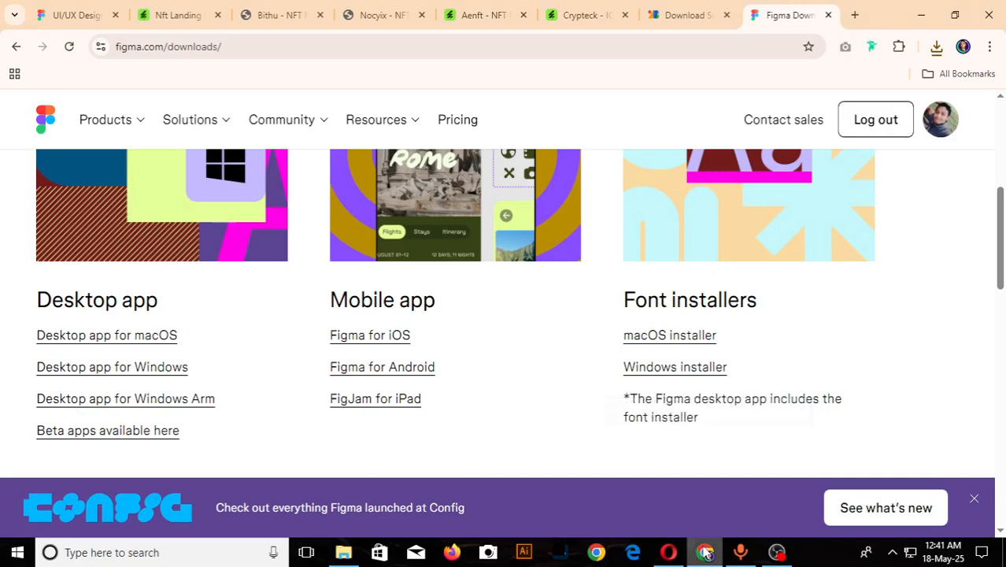
click(77, 15)
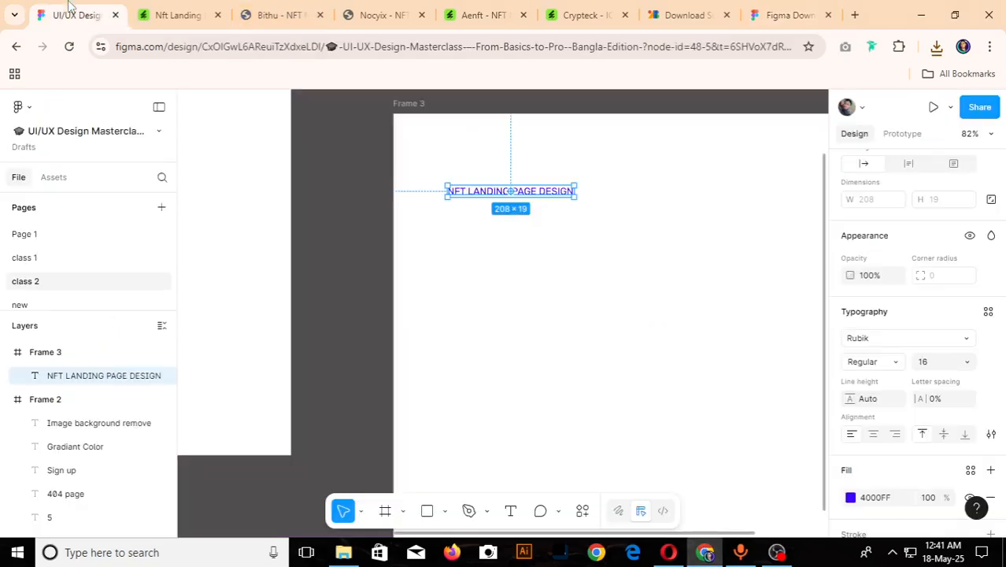
- Move the NFT LANDING PAGE DESIGN text slightly down in Frame 3 and set it to Bold at size 100
drag(522, 193, 535, 233)
click(894, 365)
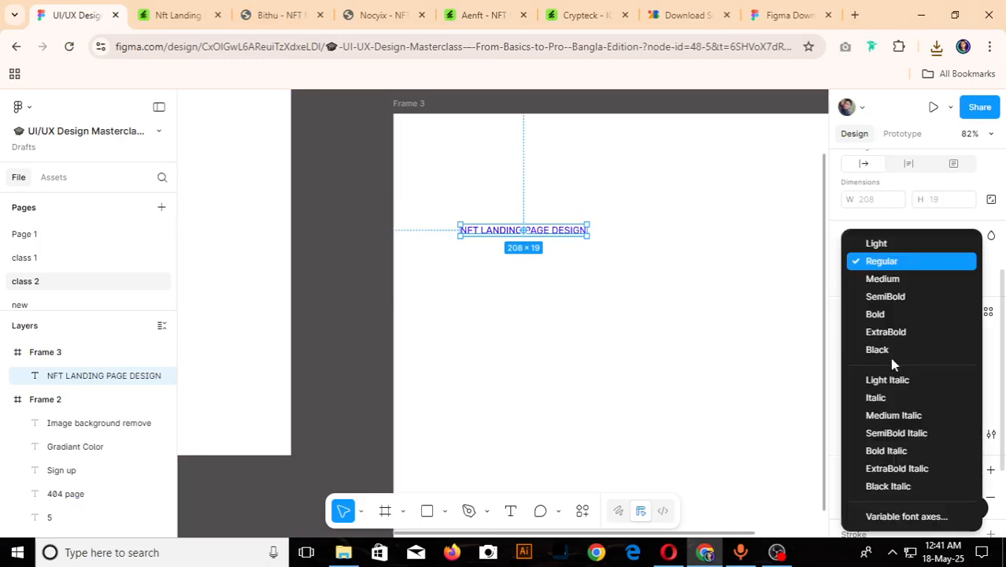
click(900, 318)
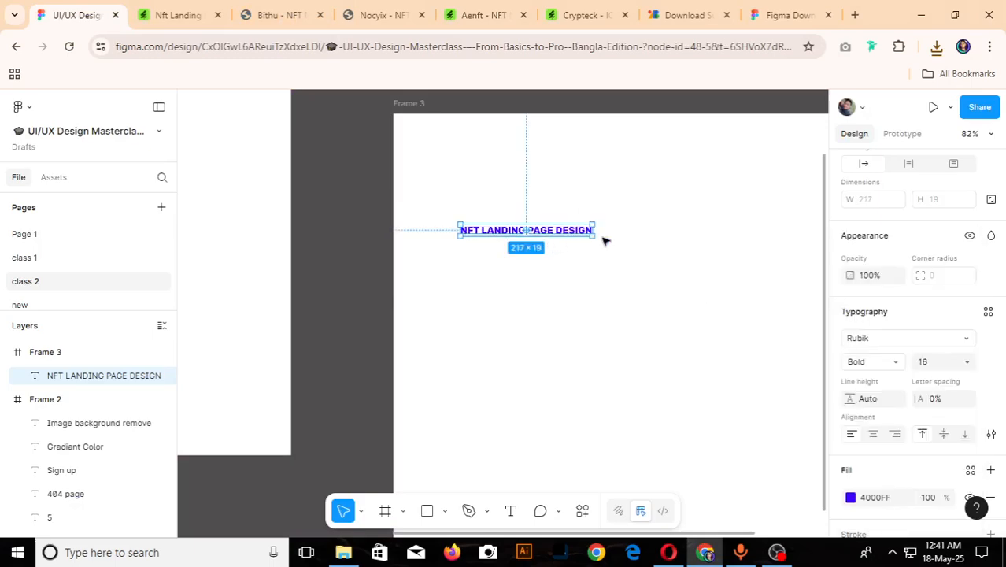
click(934, 364)
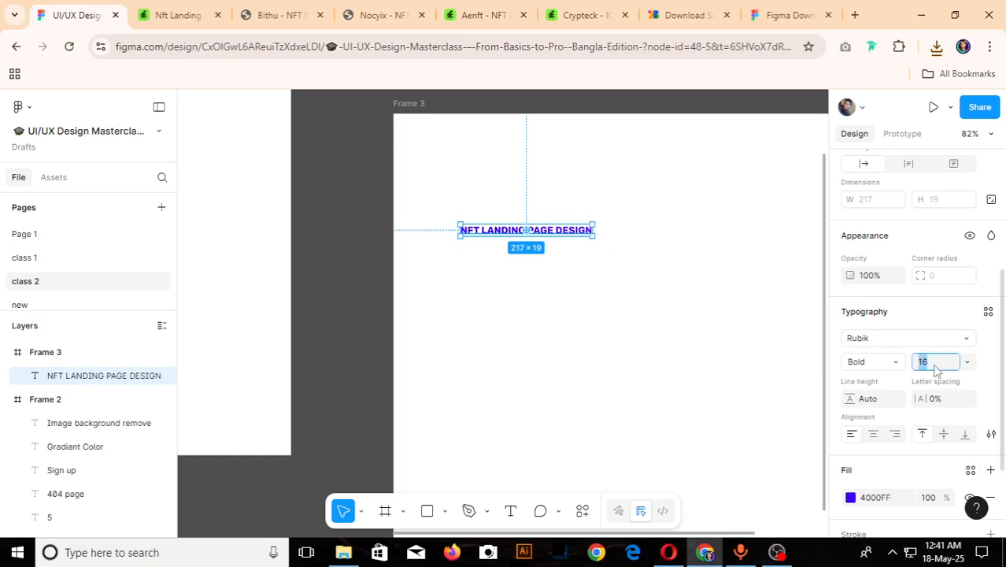
key(Return)
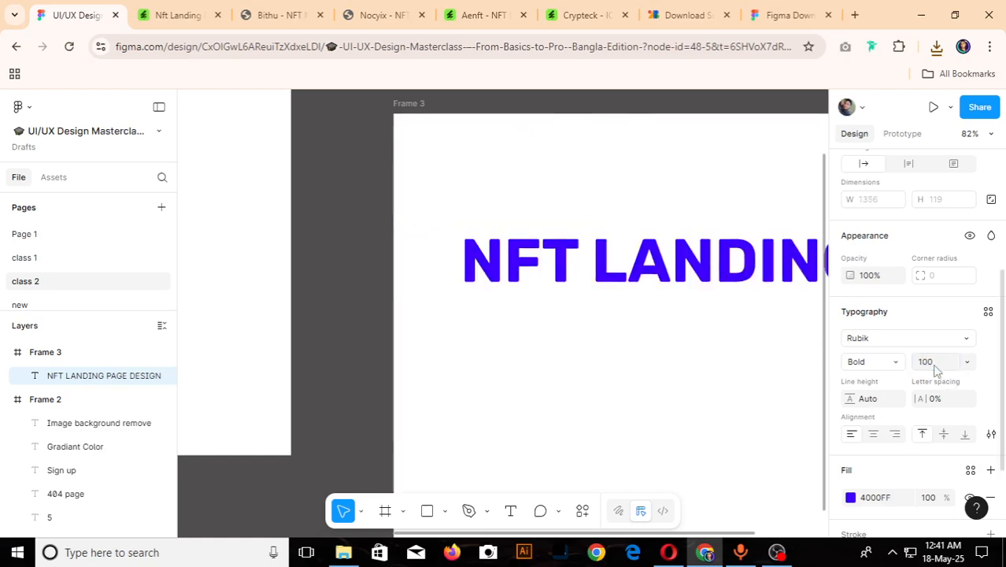
- Narrow the heading's text box to about 673 wide so it wraps onto two lines, and position it in the upper part of Frame 3
scroll(329, 274, down, 3)
scroll(329, 274, down, 2)
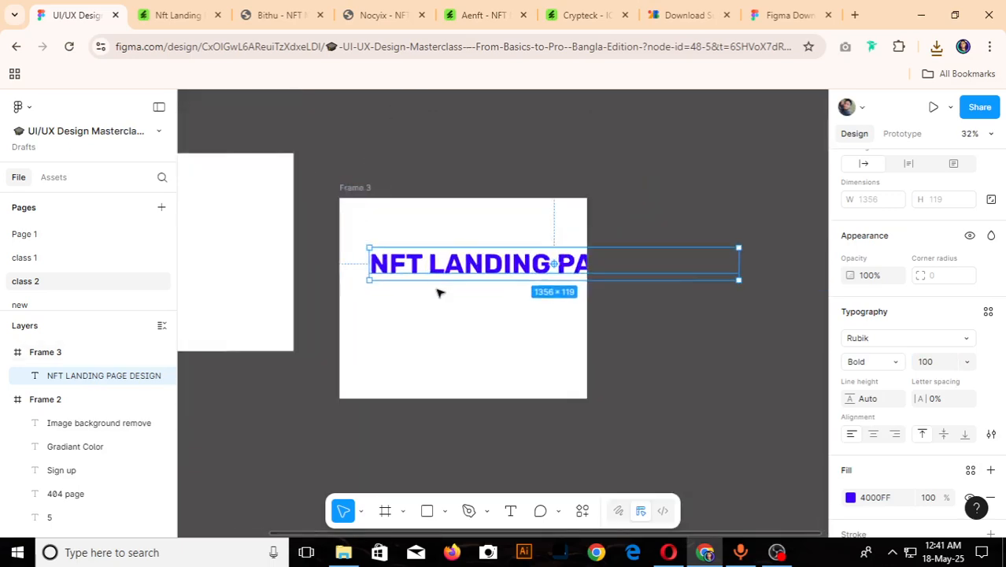
drag(741, 260, 558, 292)
scroll(365, 294, up, 1)
drag(404, 250, 391, 233)
scroll(391, 232, up, 2)
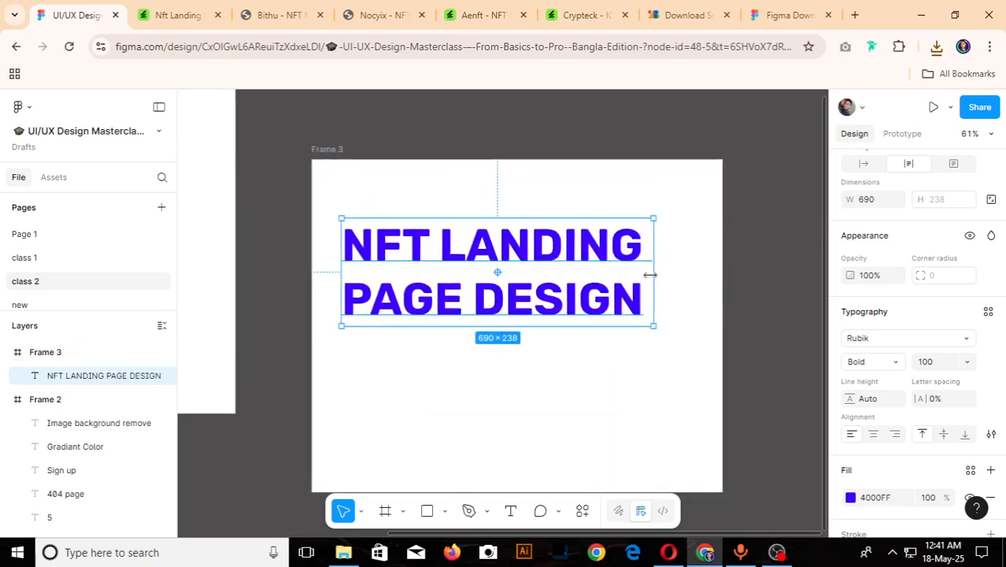
drag(650, 275, 646, 269)
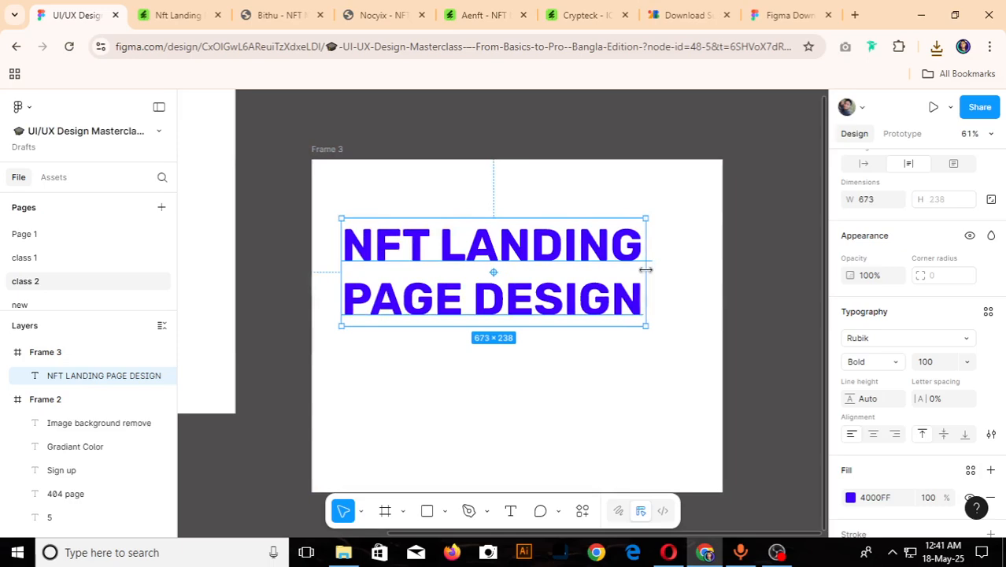
scroll(522, 275, up, 2)
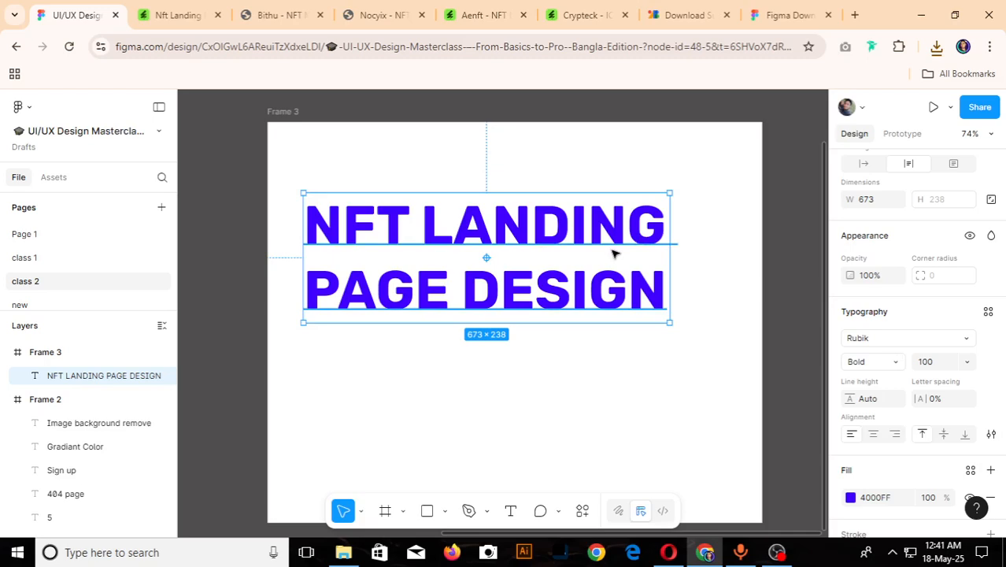
scroll(614, 253, down, 2)
scroll(507, 252, up, 2)
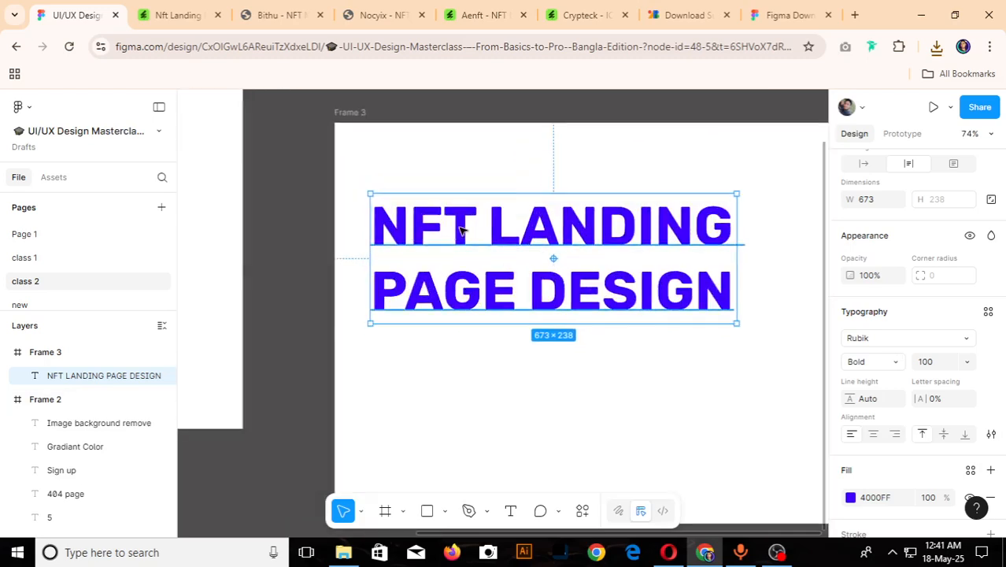
drag(463, 229, 479, 207)
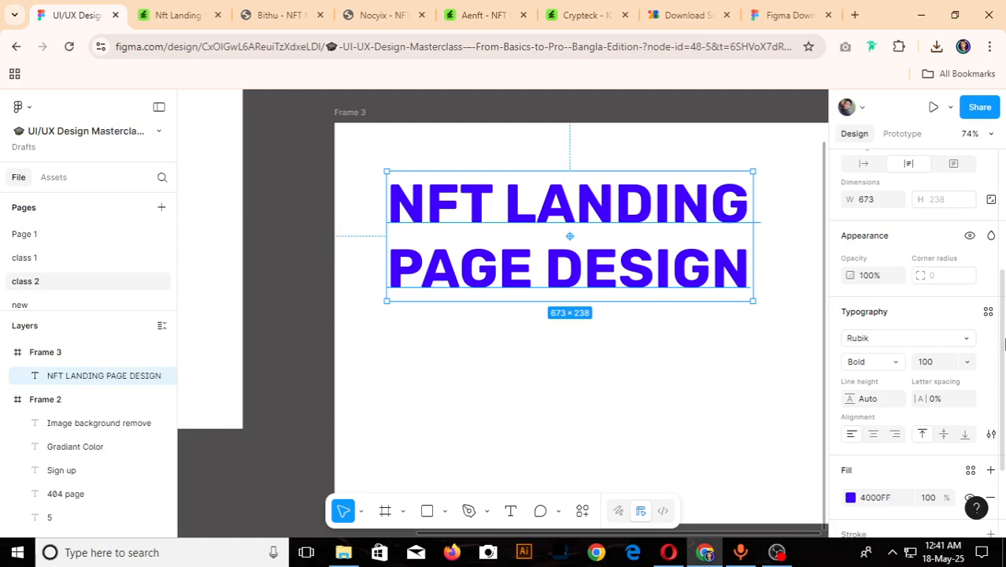
- Review the font installer options on the Figma downloads page and the topic list in Frame 2 of the design file
click(778, 17)
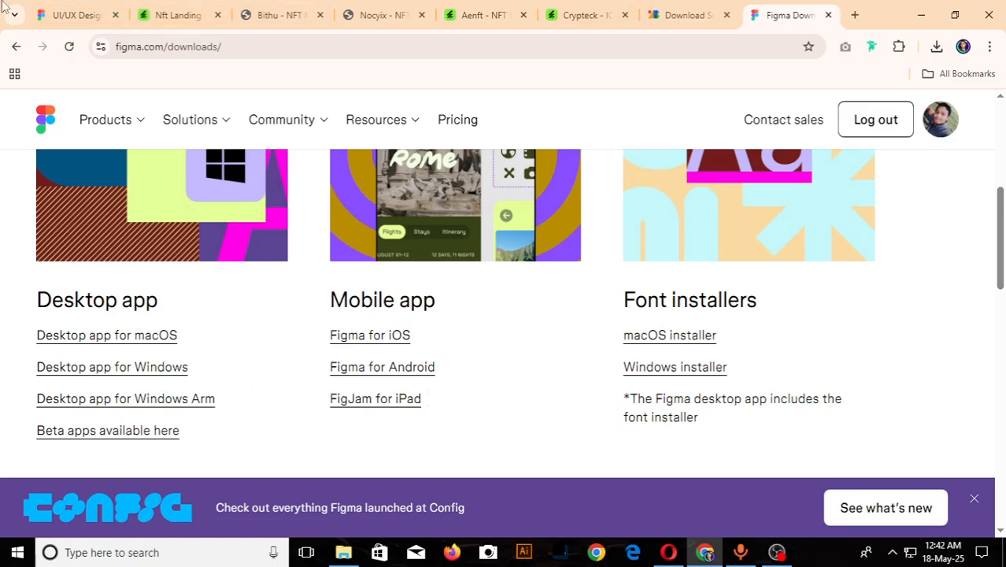
click(52, 6)
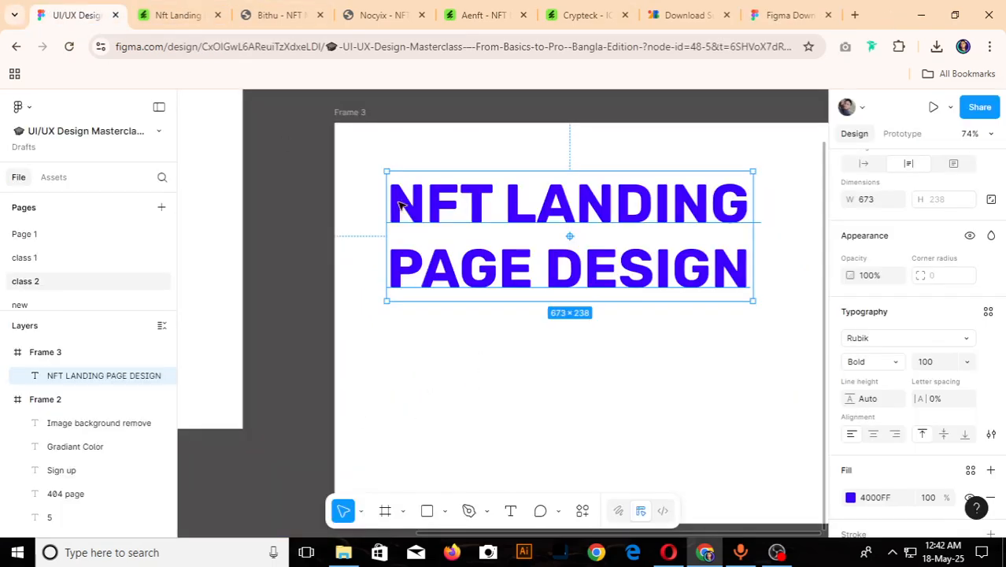
click(307, 249)
scroll(432, 265, down, 5)
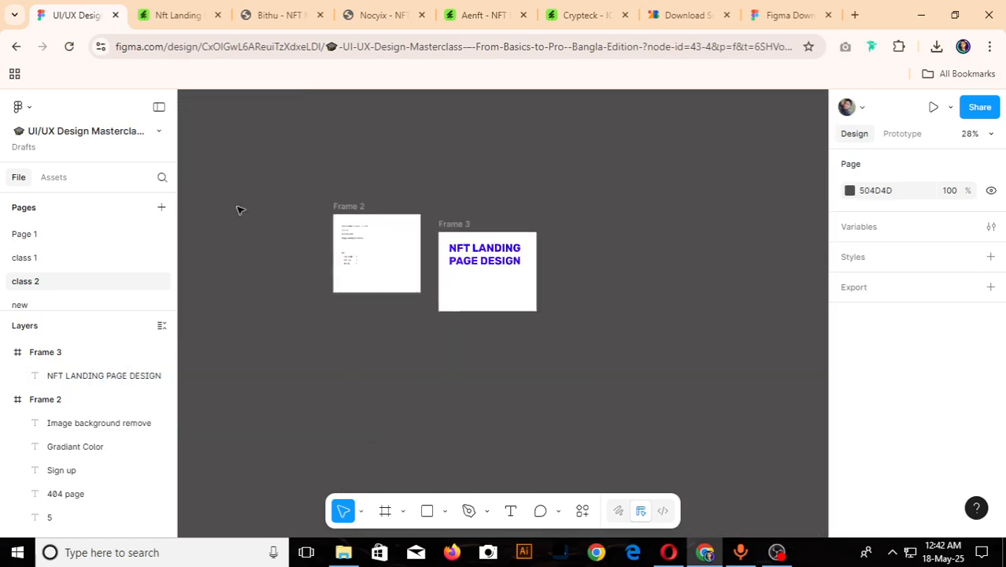
scroll(433, 252, up, 5)
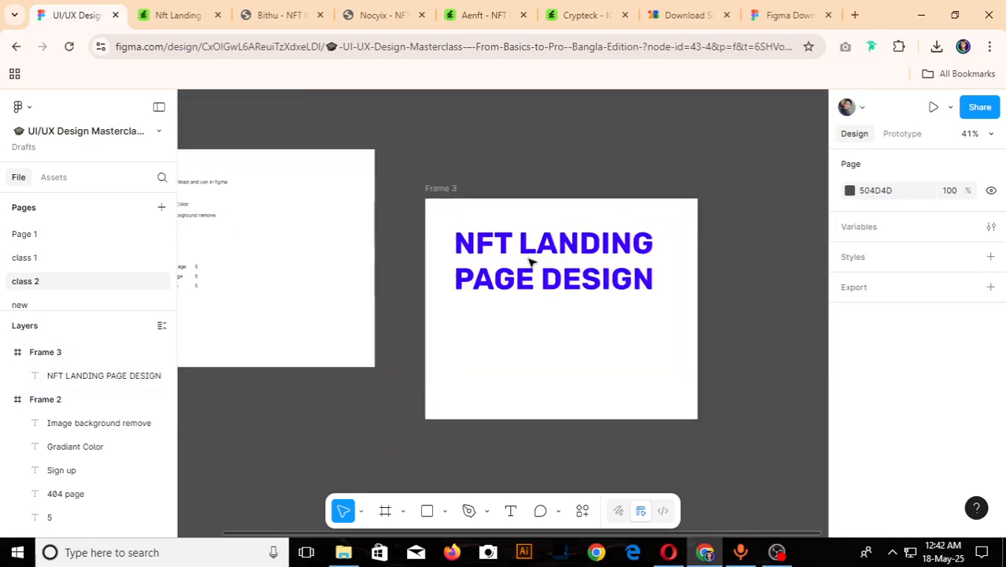
scroll(531, 262, down, 5)
scroll(319, 229, up, 10)
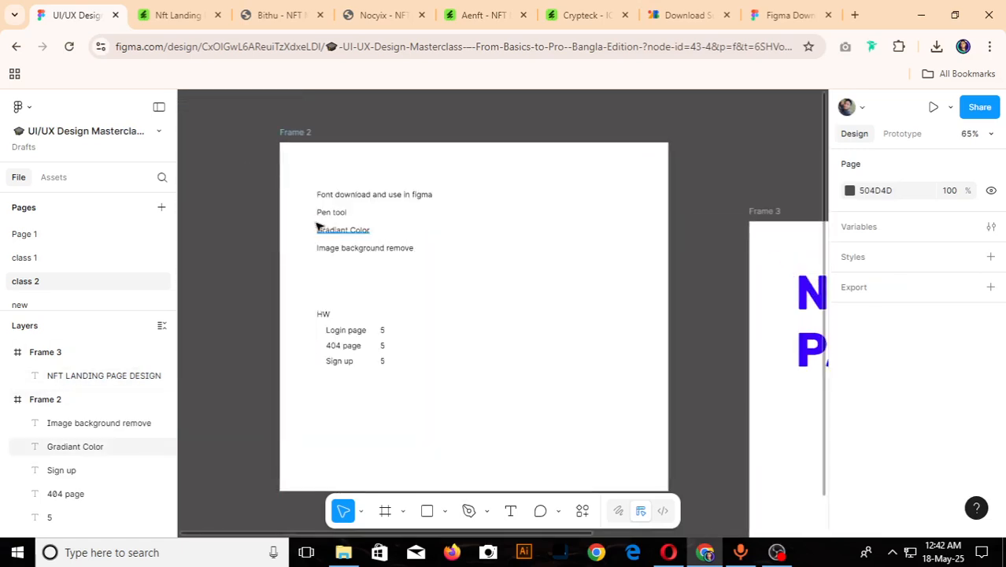
scroll(311, 224, down, 6)
scroll(622, 307, up, 4)
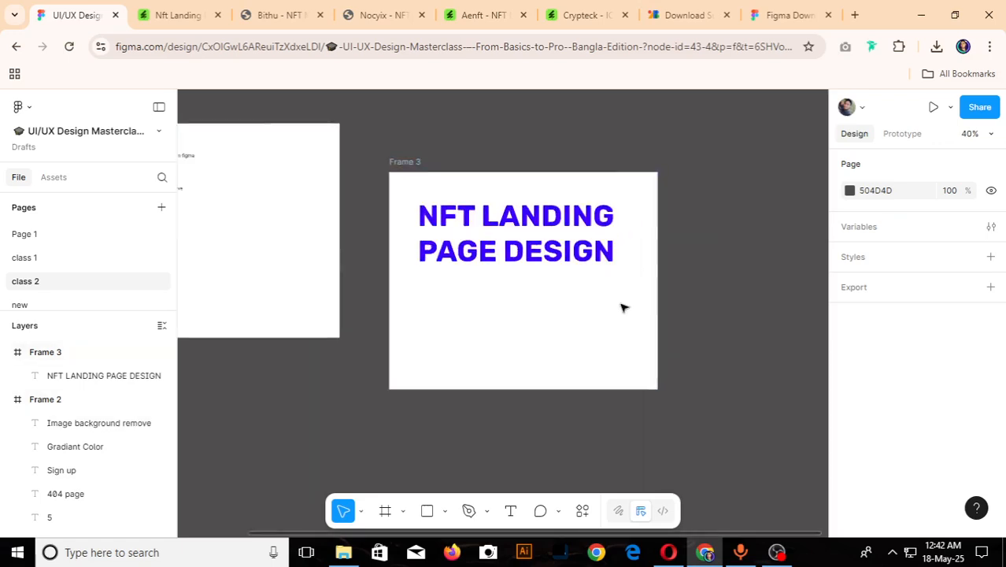
- Delete the NFT LANDING PAGE DESIGN heading and the now empty Frame 3
click(518, 258)
key(Delete)
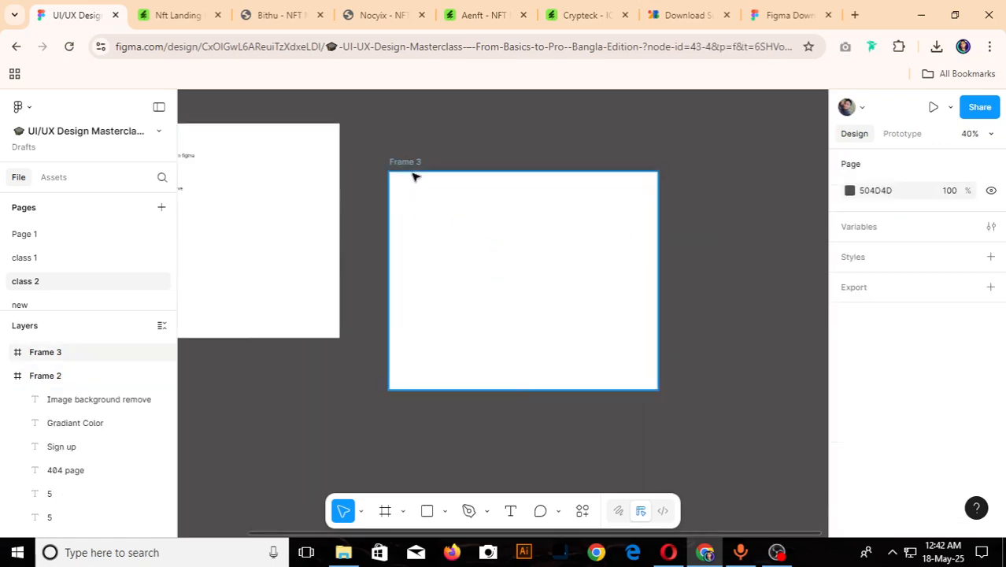
click(411, 161)
key(Delete)
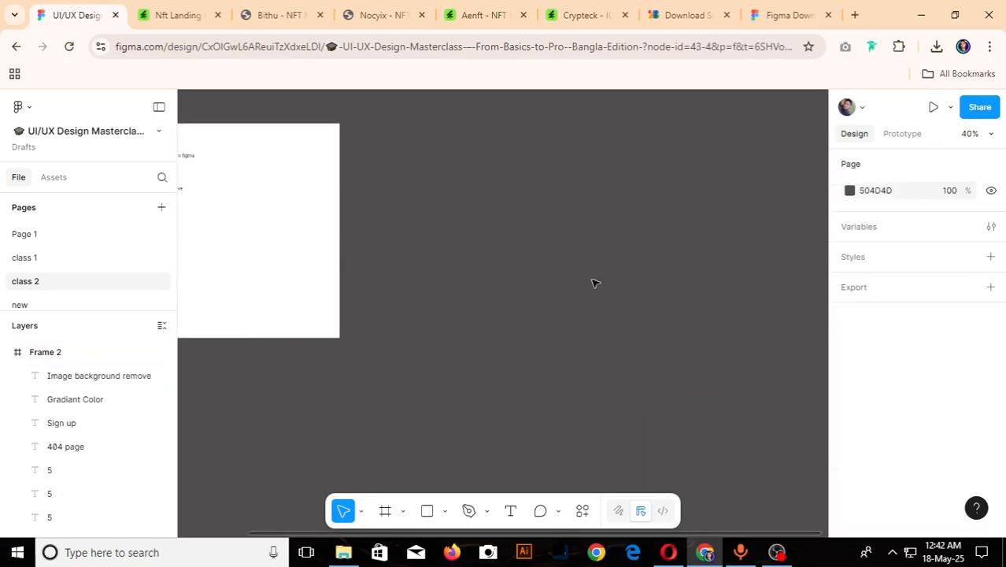
- Add a 1440 × 1024 Desktop preset frame and place it beside Frame 2 with their top edges level, at about X -260, Y -169
key(f)
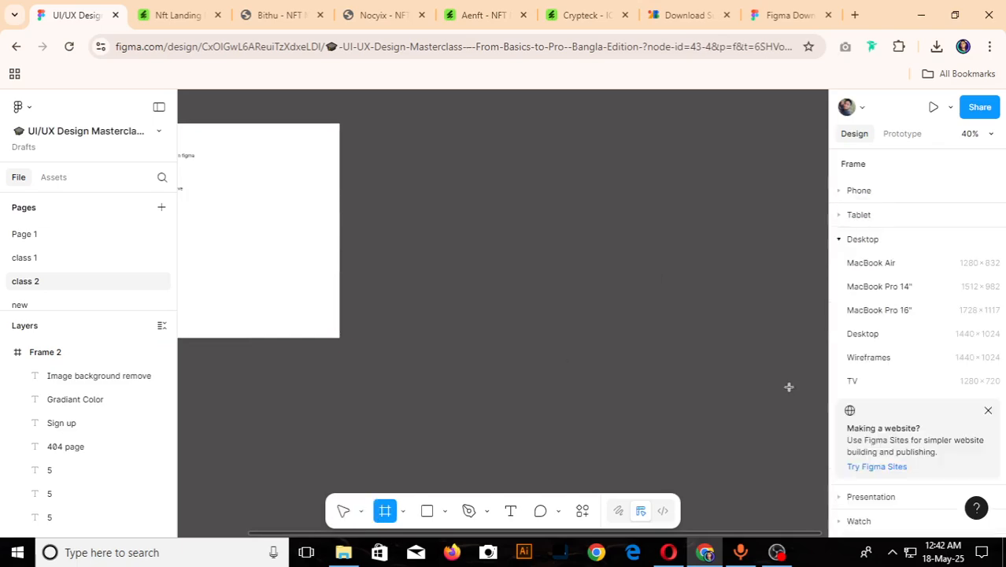
click(863, 334)
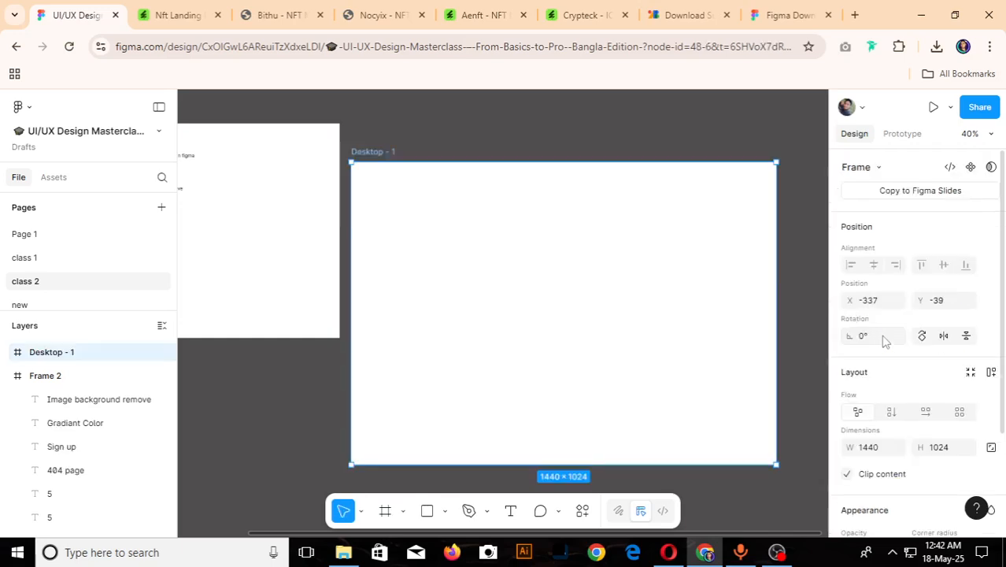
drag(373, 150, 396, 110)
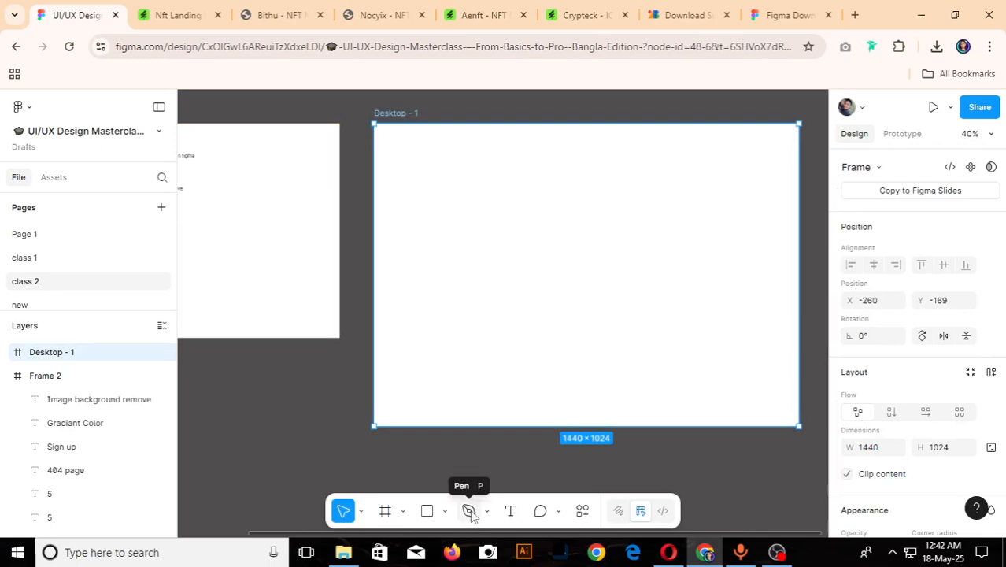
- Draw a closed wavy Pen path about 1092 × 674 from the Desktop frame's top edge past its right edge, then finish vector editing
click(469, 511)
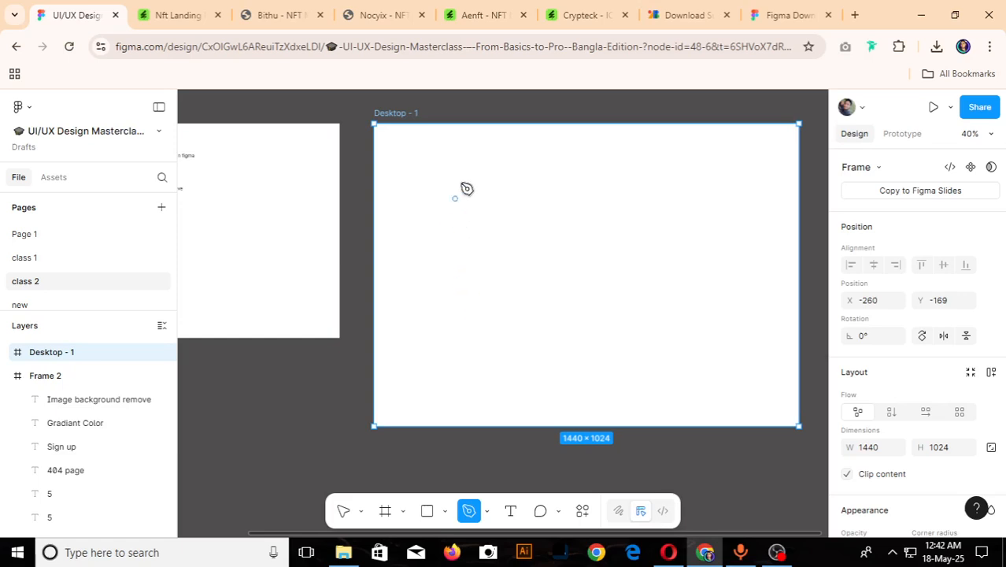
click(570, 126)
drag(577, 172, 654, 266)
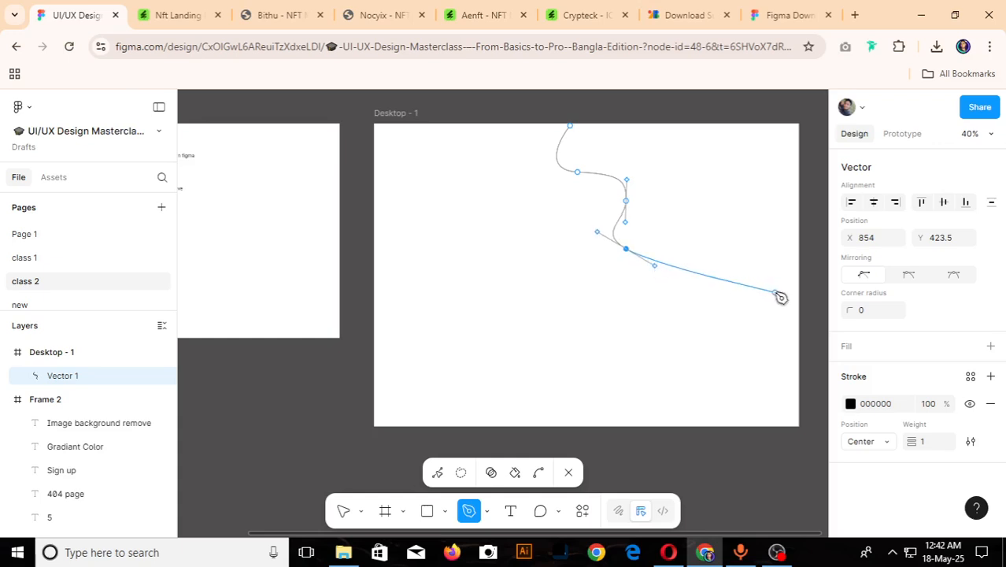
drag(775, 292, 732, 286)
drag(706, 213, 701, 191)
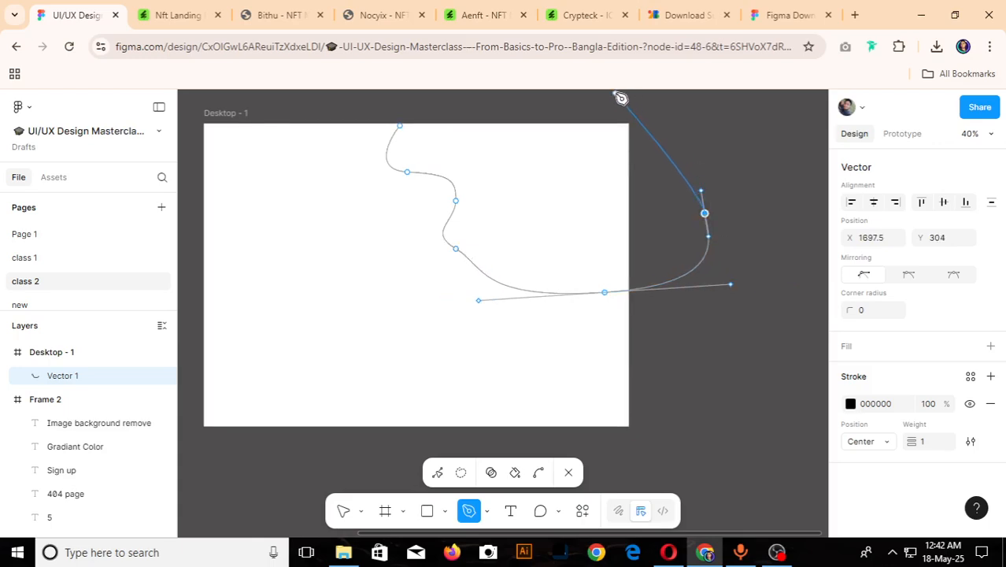
drag(621, 98, 558, 107)
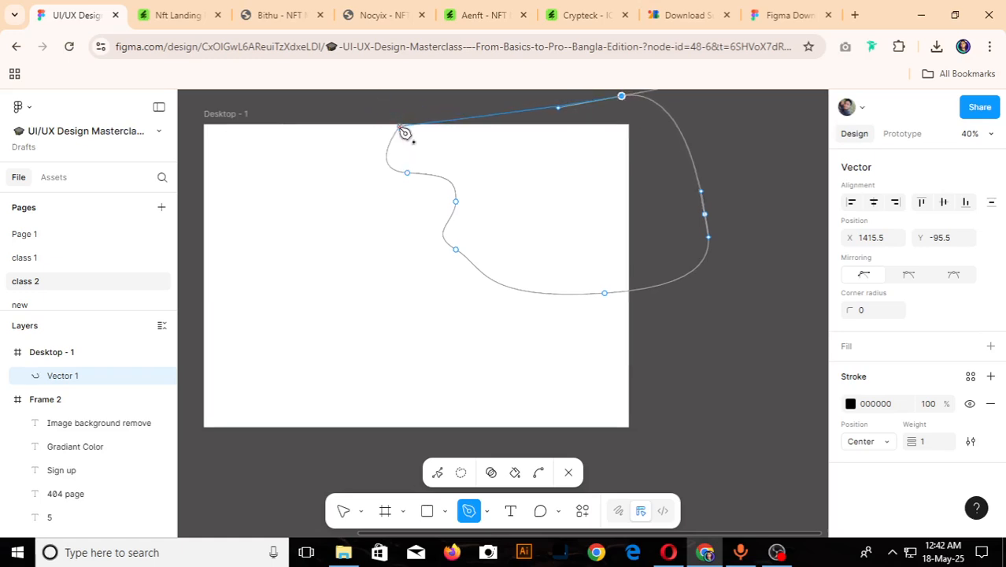
drag(398, 118, 406, 147)
scroll(400, 126, up, 5)
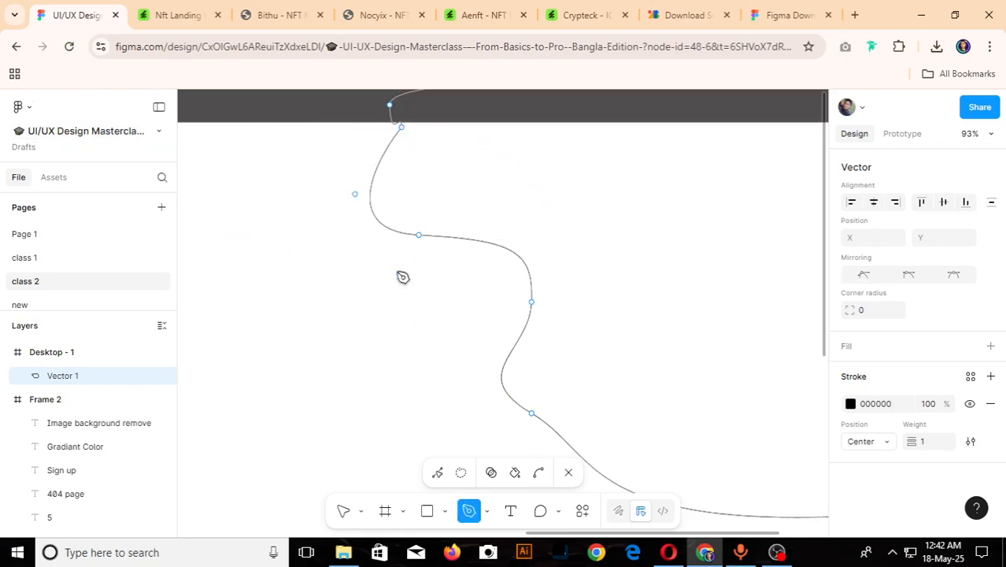
click(571, 473)
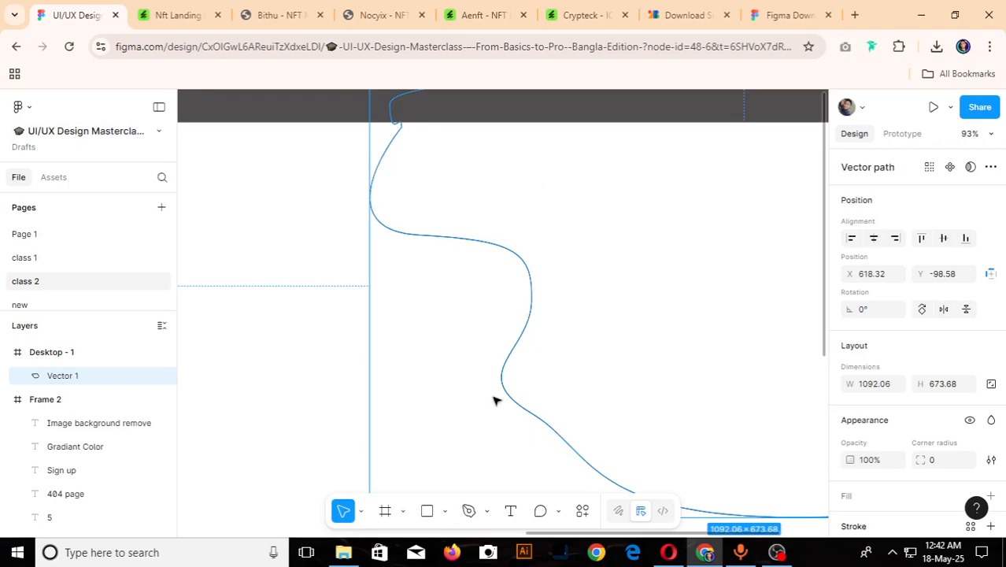
- Add a red FF1616 fill to the wavy vector path on the Desktop frame
scroll(494, 401, down, 10)
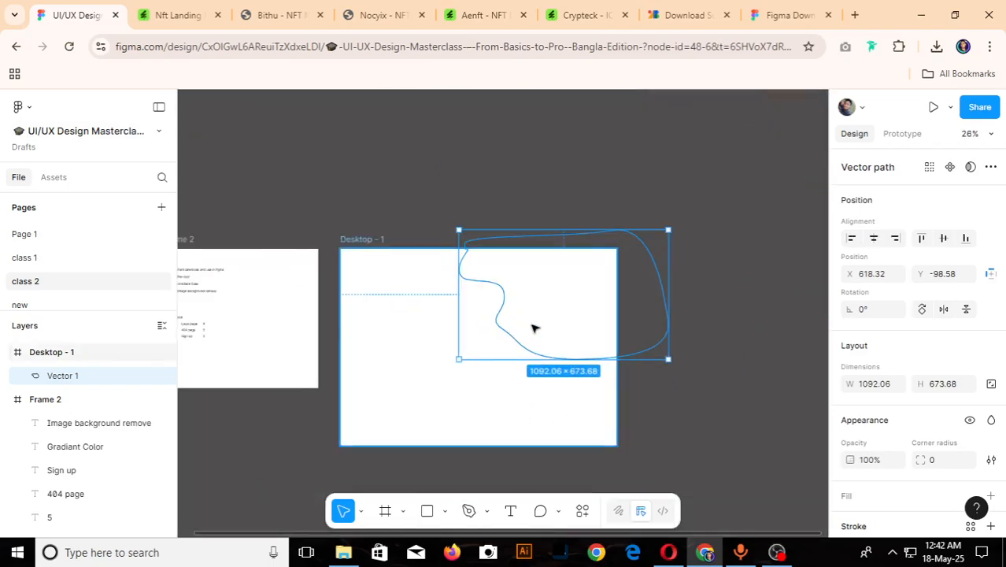
click(690, 360)
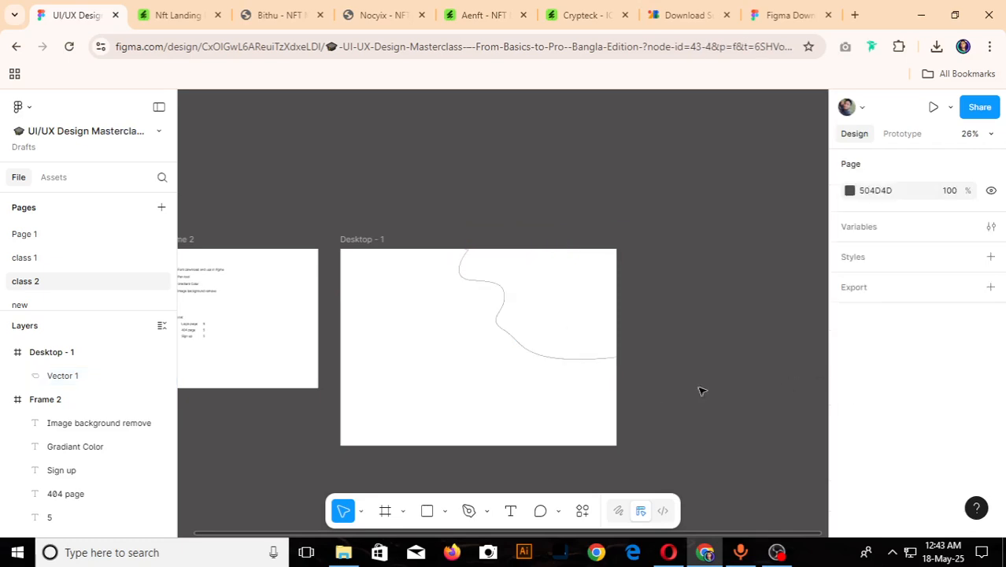
drag(483, 370, 591, 323)
scroll(836, 400, down, 3)
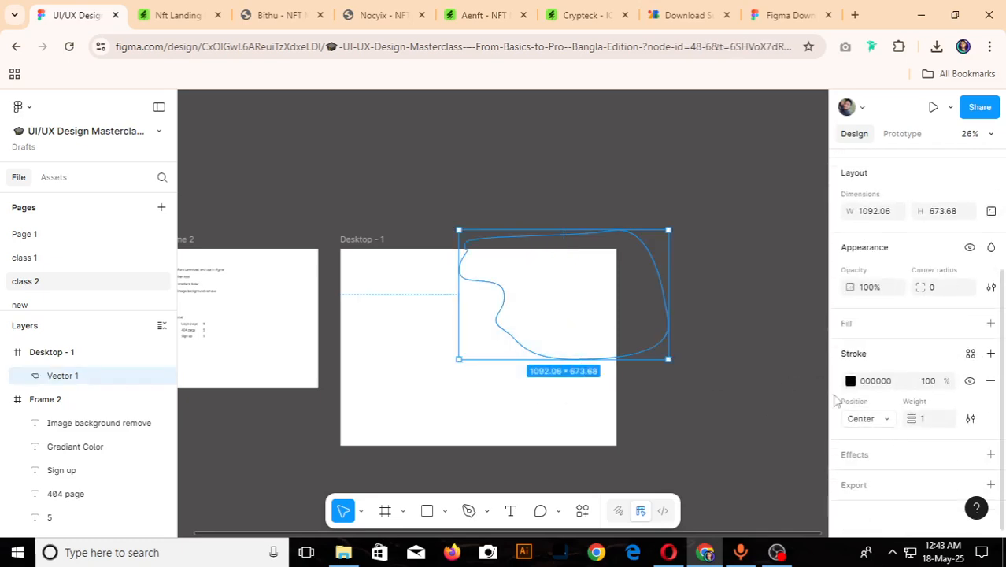
click(990, 324)
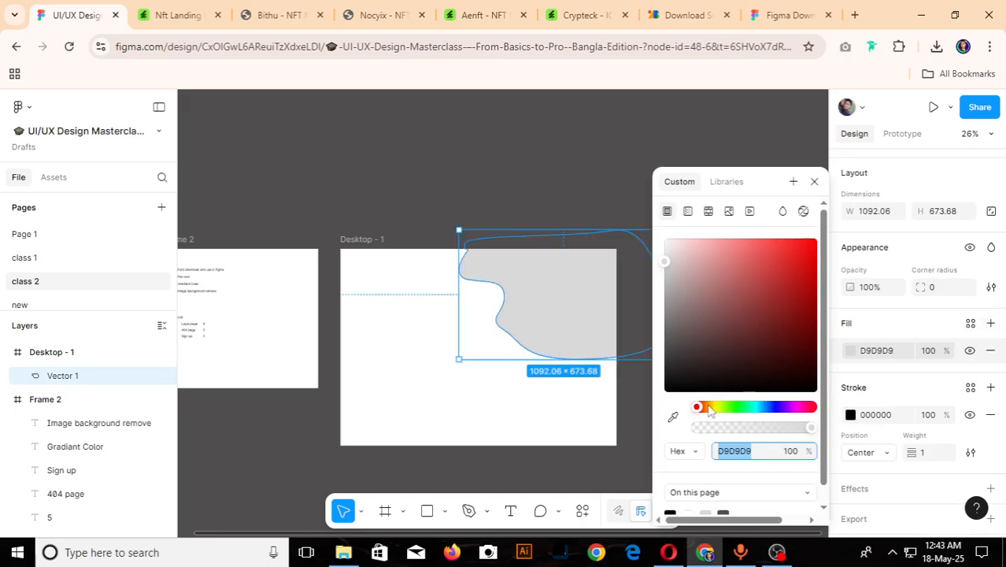
drag(800, 300, 804, 240)
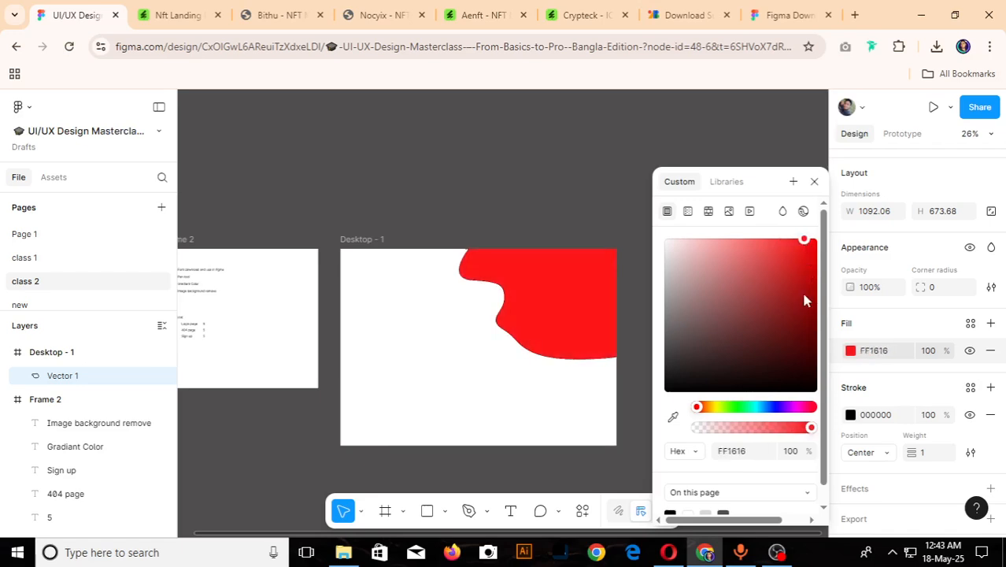
click(487, 197)
- Move the red wavy shape slightly upward within the Desktop frame, to about X 625, Y -134, and deselect it
scroll(532, 270, down, 5)
scroll(538, 325, up, 3)
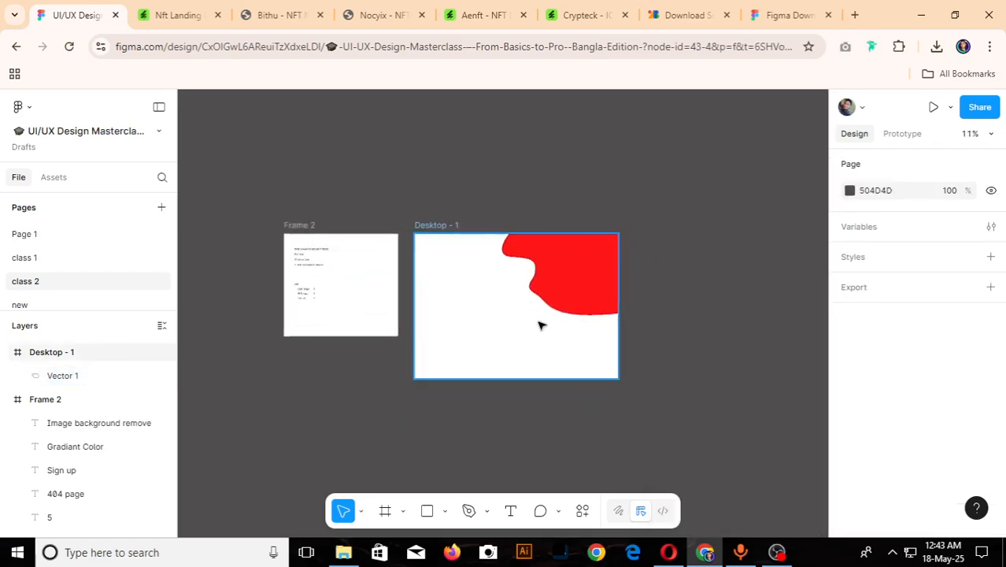
scroll(540, 324, up, 3)
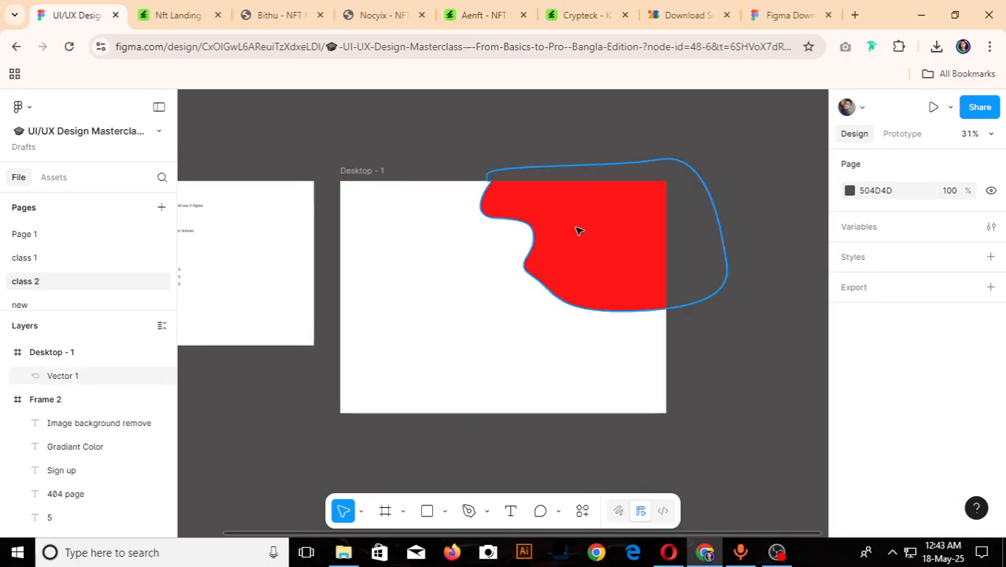
drag(578, 231, 577, 223)
click(364, 141)
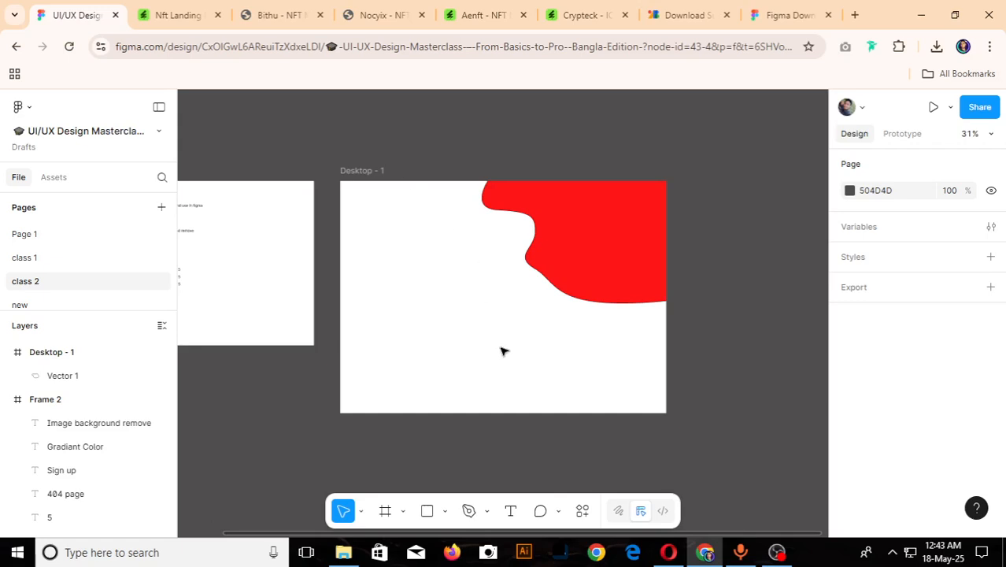
- Draw a second closed wavy Pen path about 1462 × 903 across the Desktop frame, then finish vector editing
key(p)
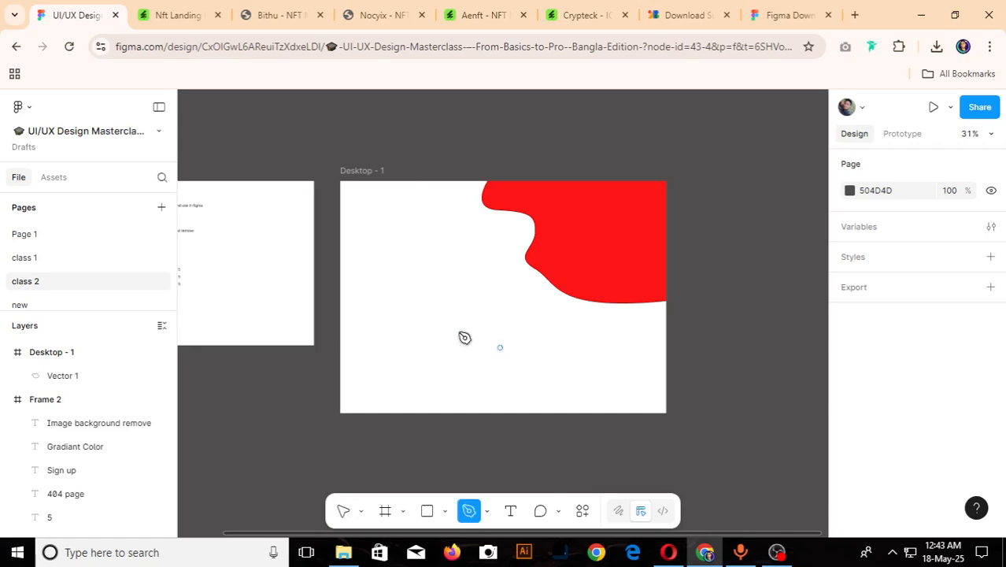
click(381, 271)
drag(376, 289, 510, 327)
drag(528, 362, 640, 389)
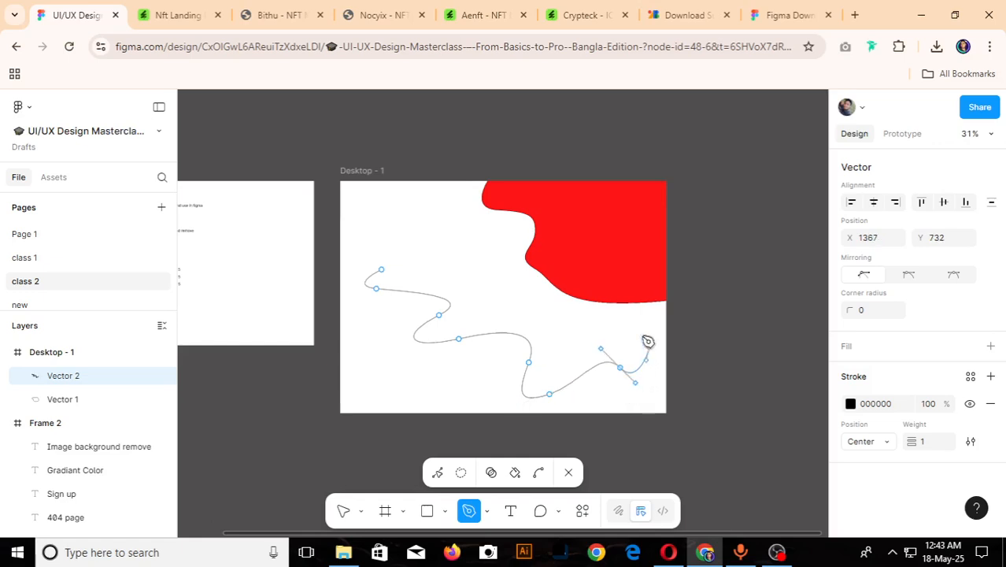
drag(649, 347, 581, 315)
drag(485, 288, 331, 282)
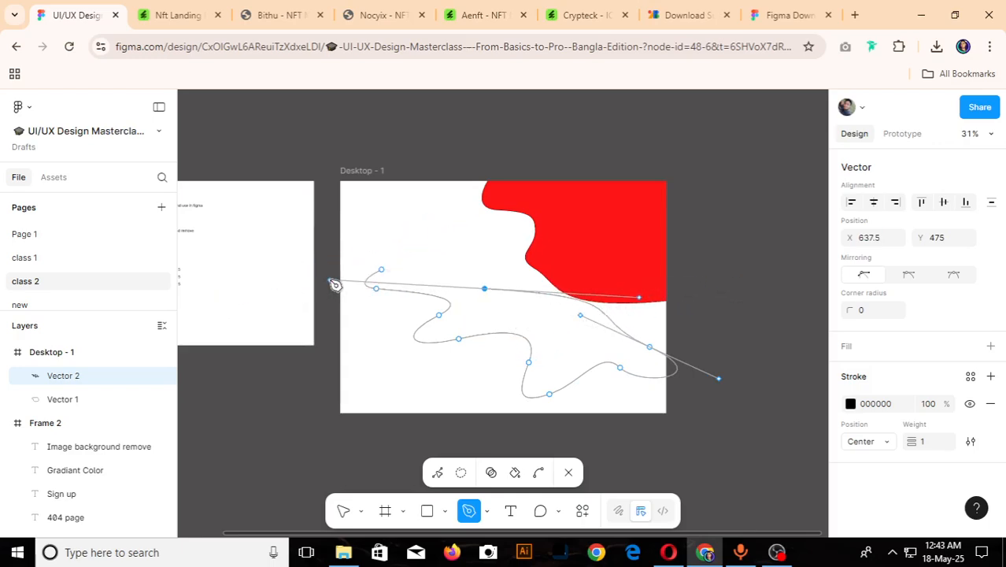
drag(431, 217, 349, 176)
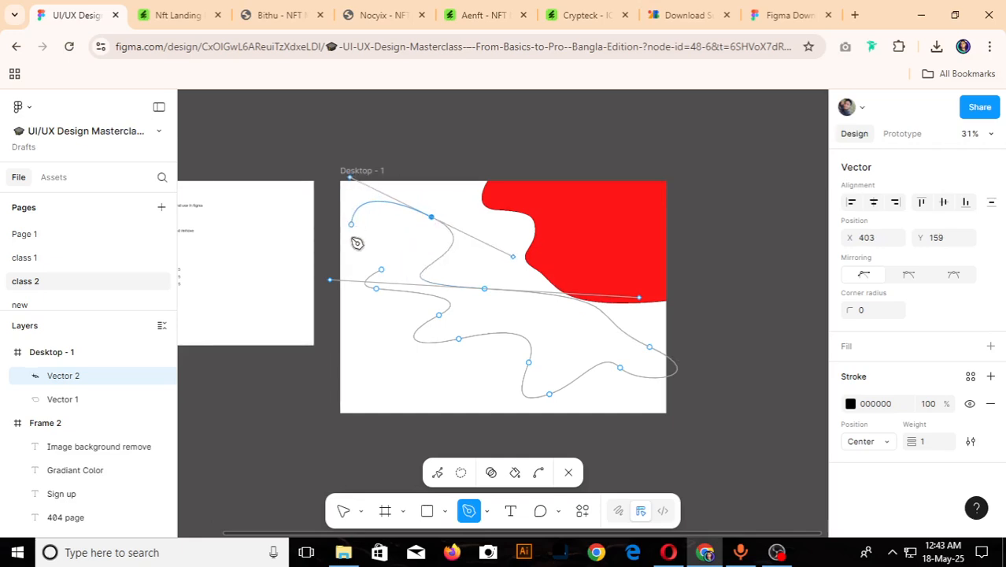
drag(351, 225, 361, 299)
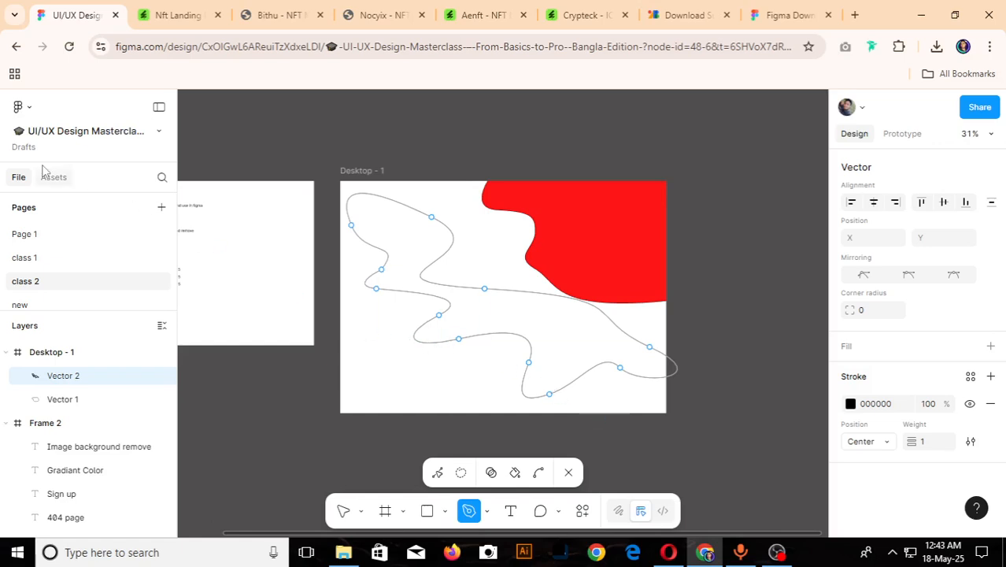
click(342, 512)
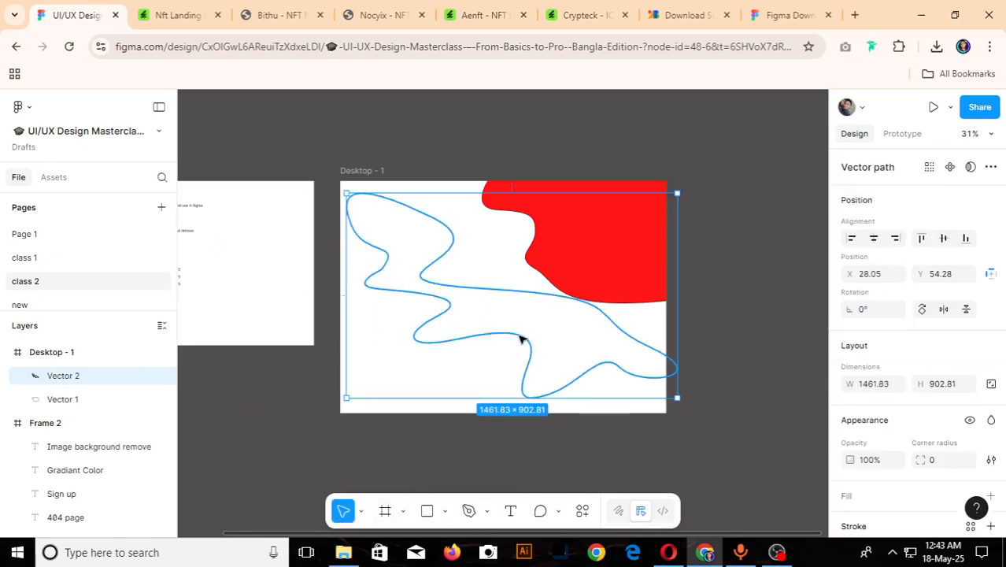
- Delete the second wavy path and the red shape from the Desktop frame
key(Delete)
click(573, 238)
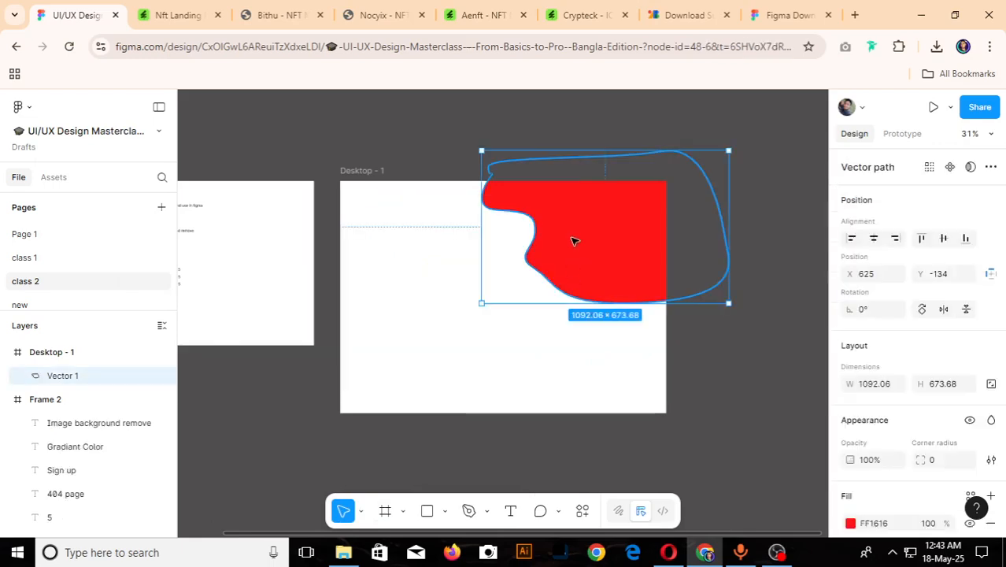
key(Delete)
- Start a curved two-point Pen path in the Desktop frame's upper-left area and adjust the second point's handle to heighten the arc
key(p)
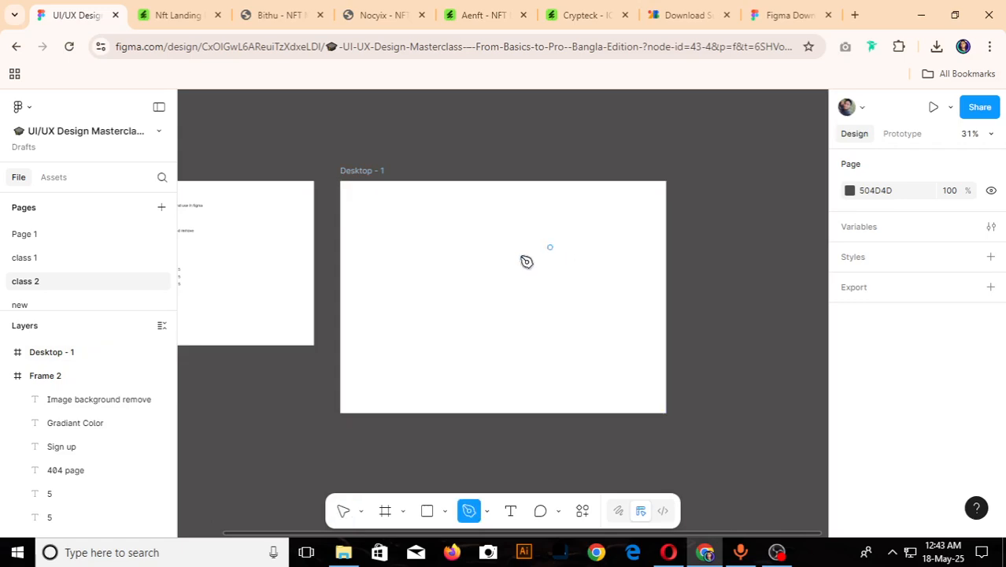
click(399, 245)
drag(441, 259, 447, 278)
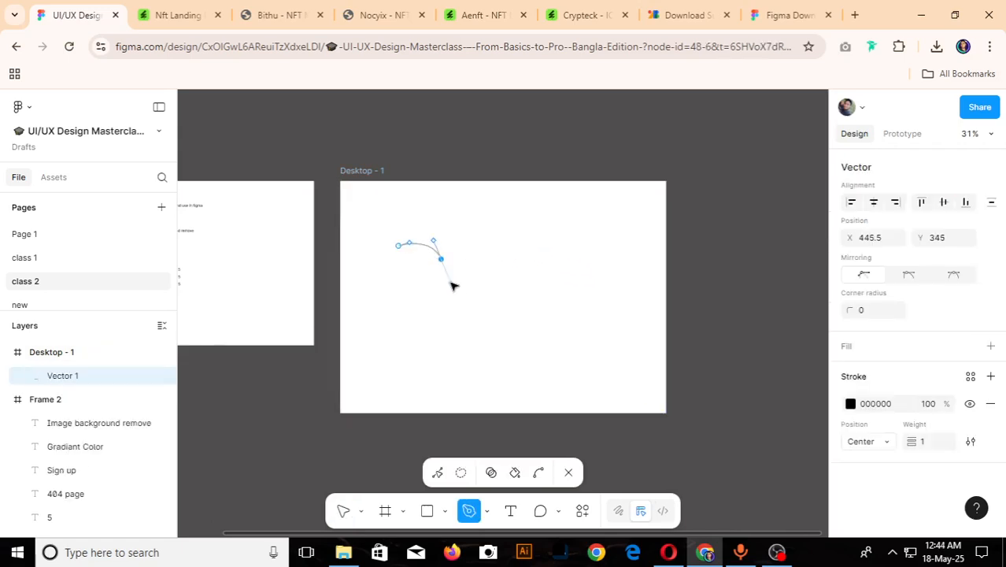
scroll(442, 266, up, 3)
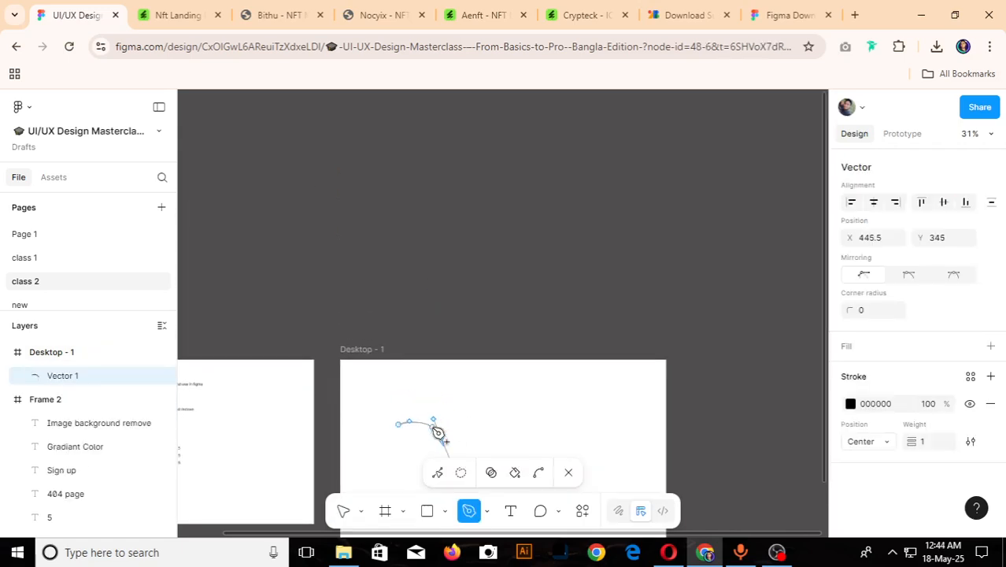
scroll(467, 431, down, 3)
scroll(450, 322, up, 1)
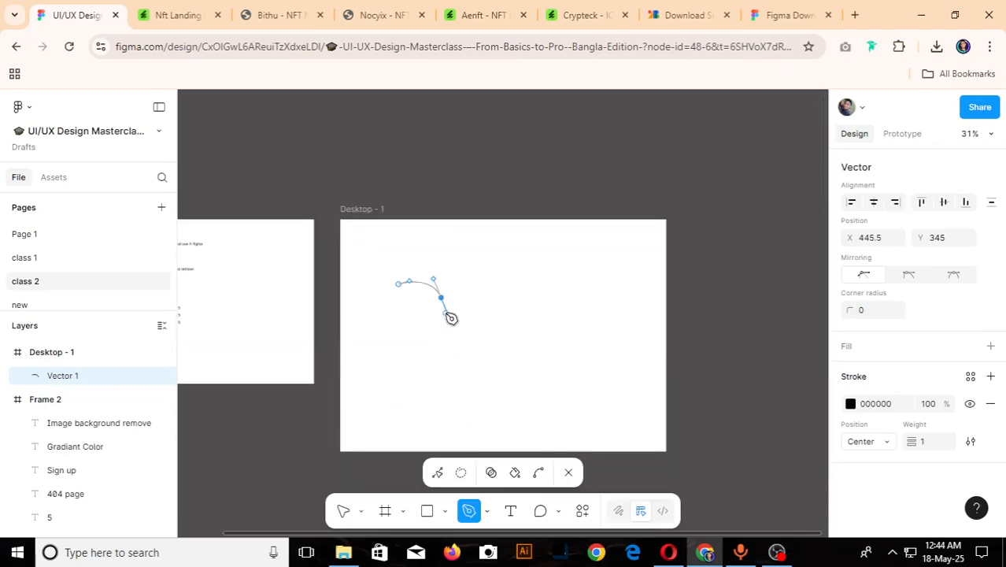
scroll(445, 317, up, 1)
scroll(413, 285, up, 5)
key(p)
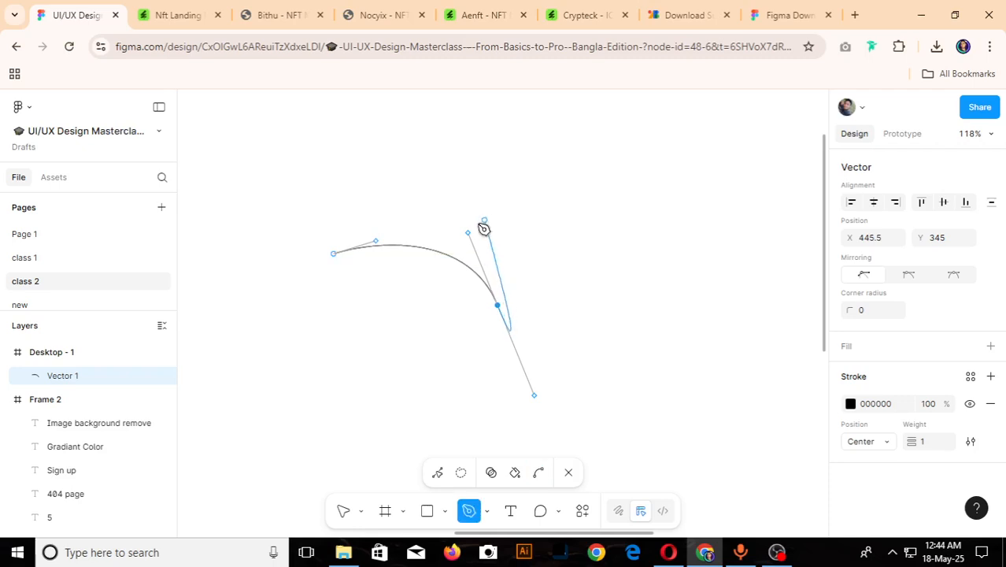
drag(468, 233, 427, 197)
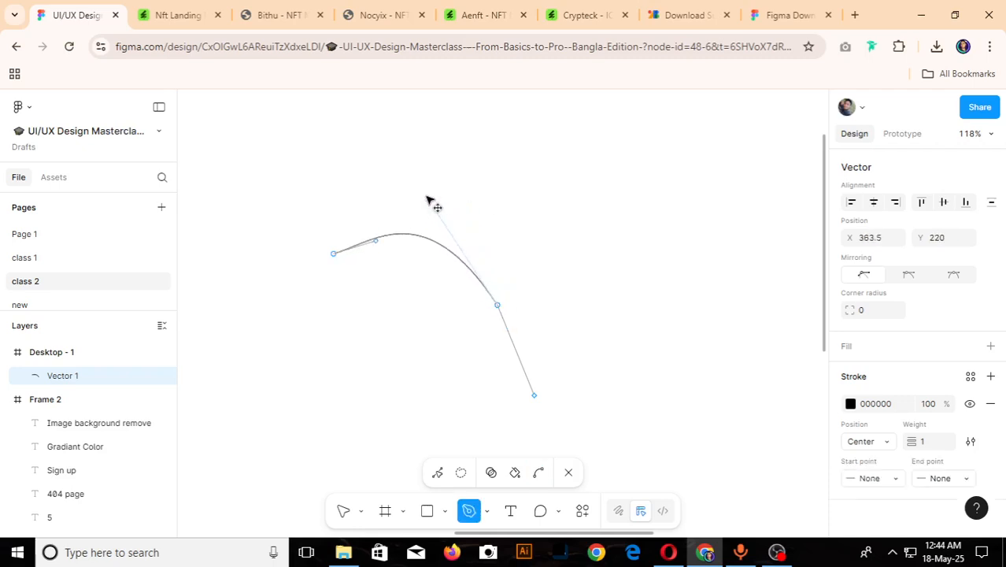
- Extend the arc with curved points and close it into a shape about 415 × 238, then finish vector editing
drag(455, 389, 245, 439)
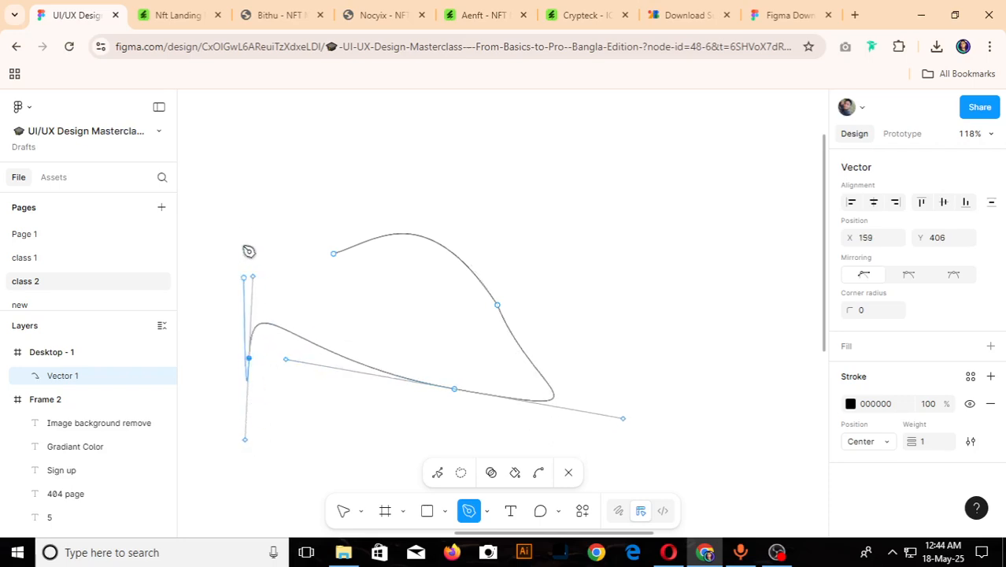
drag(237, 197, 341, 174)
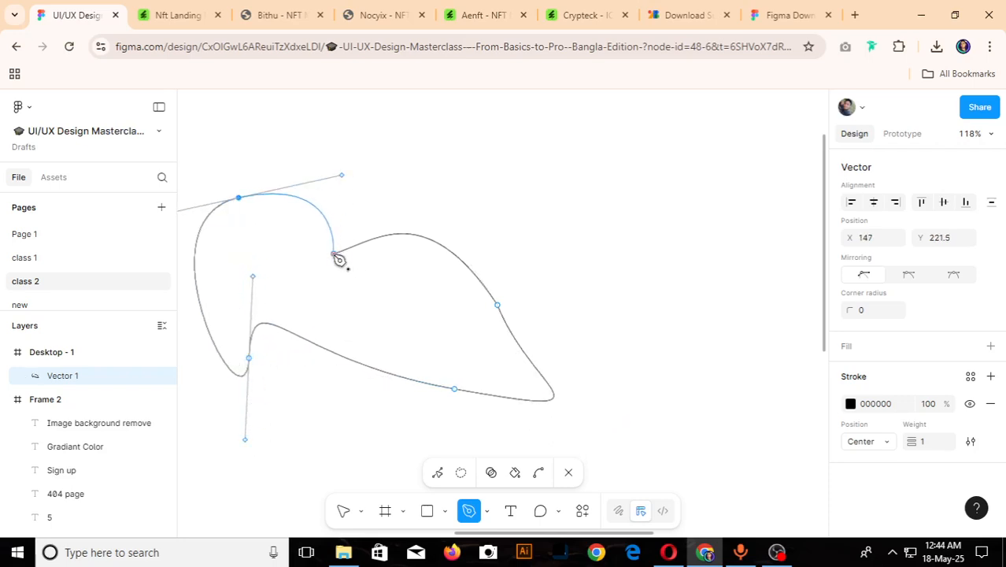
drag(334, 254, 451, 227)
scroll(515, 250, down, 3)
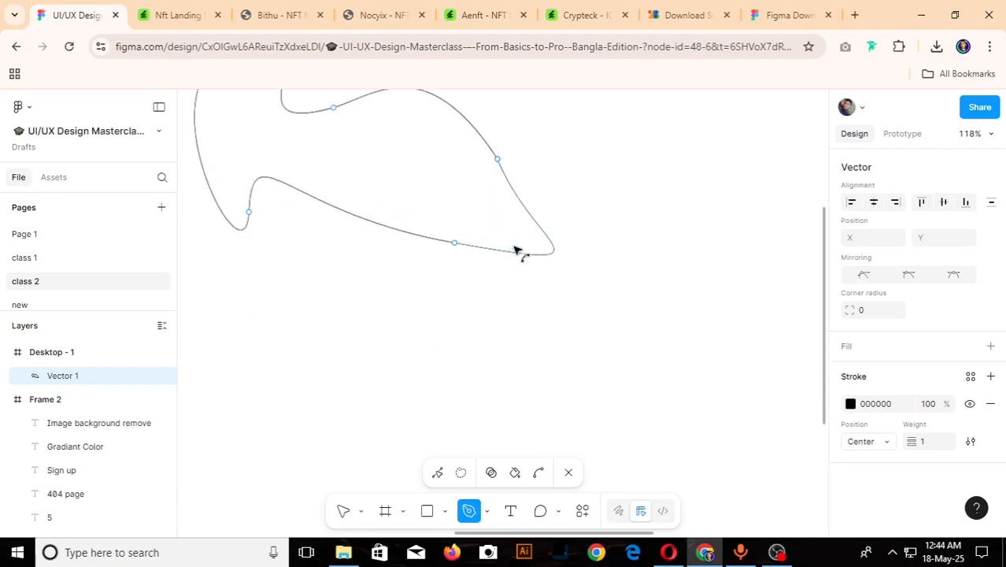
scroll(489, 236, down, 5)
scroll(433, 180, up, 4)
scroll(464, 196, down, 5)
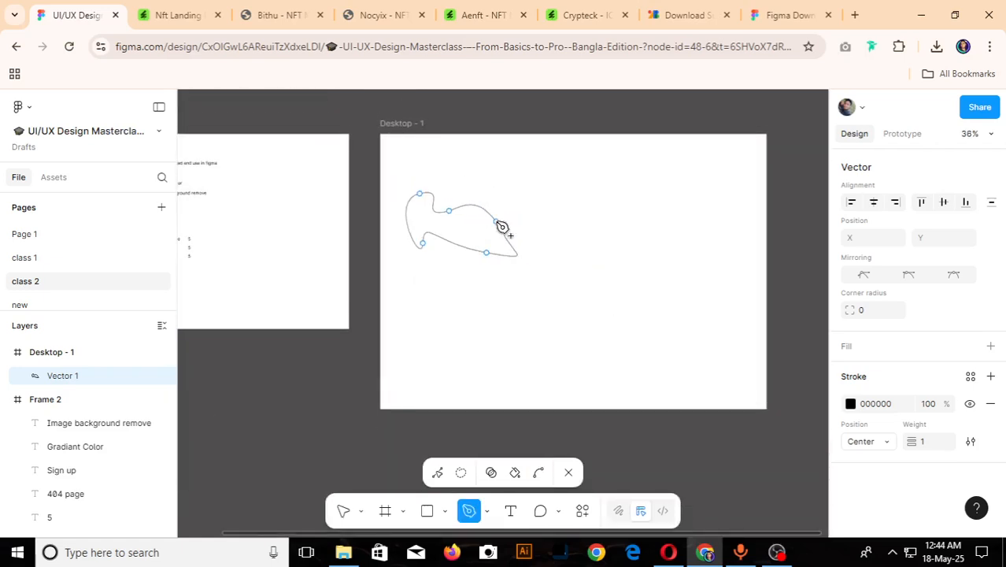
scroll(487, 224, up, 3)
scroll(486, 224, down, 5)
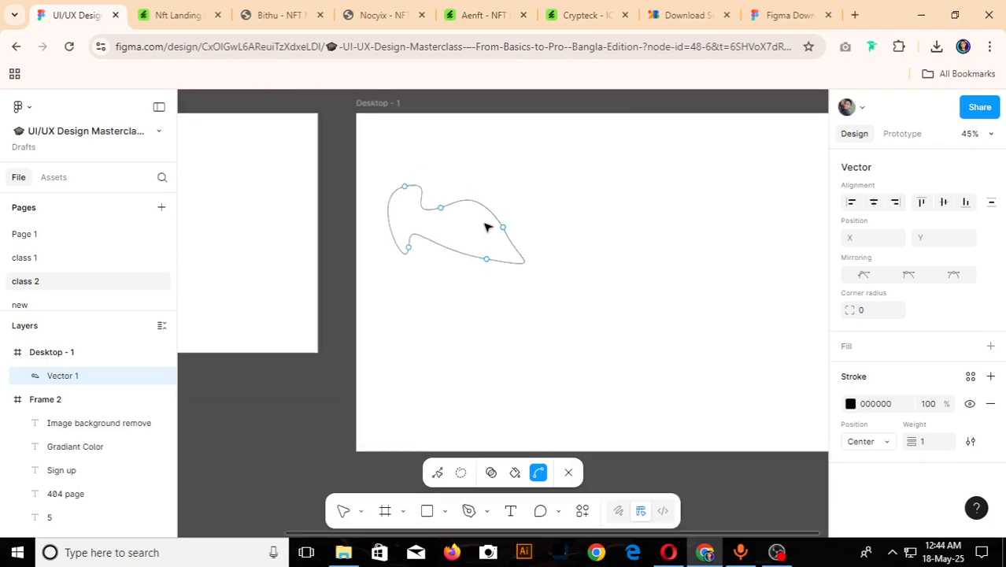
scroll(485, 228, up, 4)
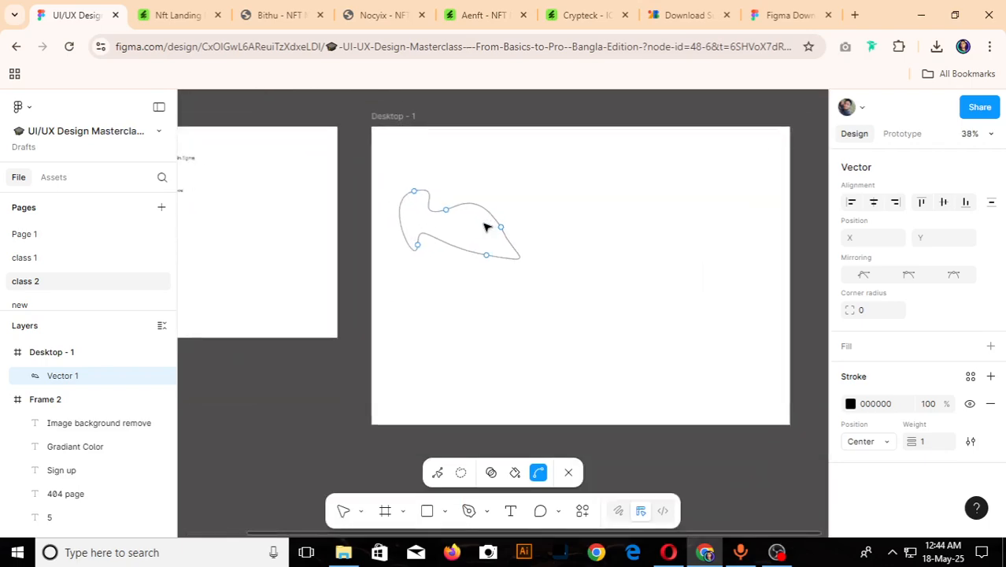
scroll(511, 232, up, 6)
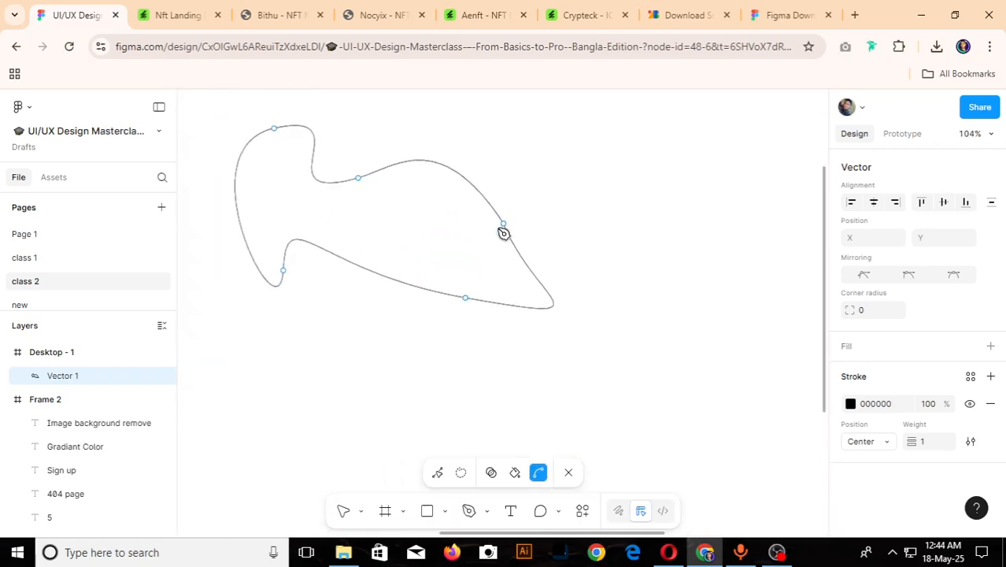
click(343, 510)
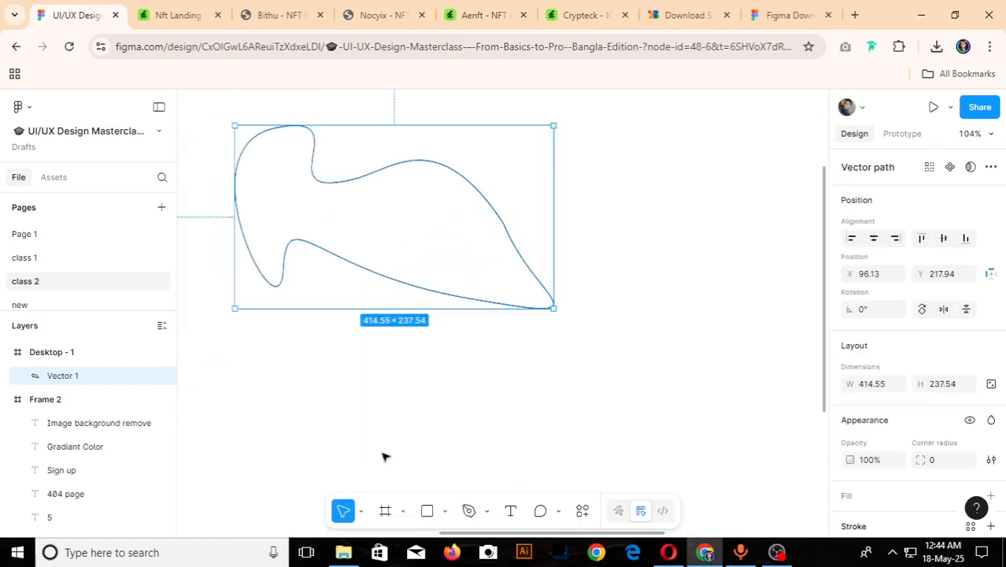
- Reopen the closed shape for point editing and stretch the upper middle point's handle horizontally to about X 733.5, Y 286
click(512, 249)
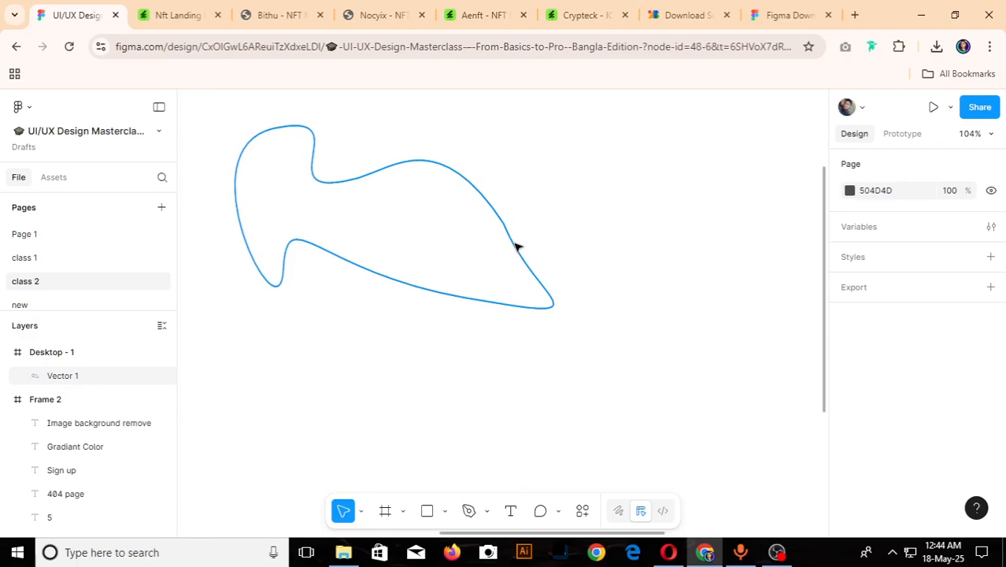
double_click(475, 192)
click(358, 180)
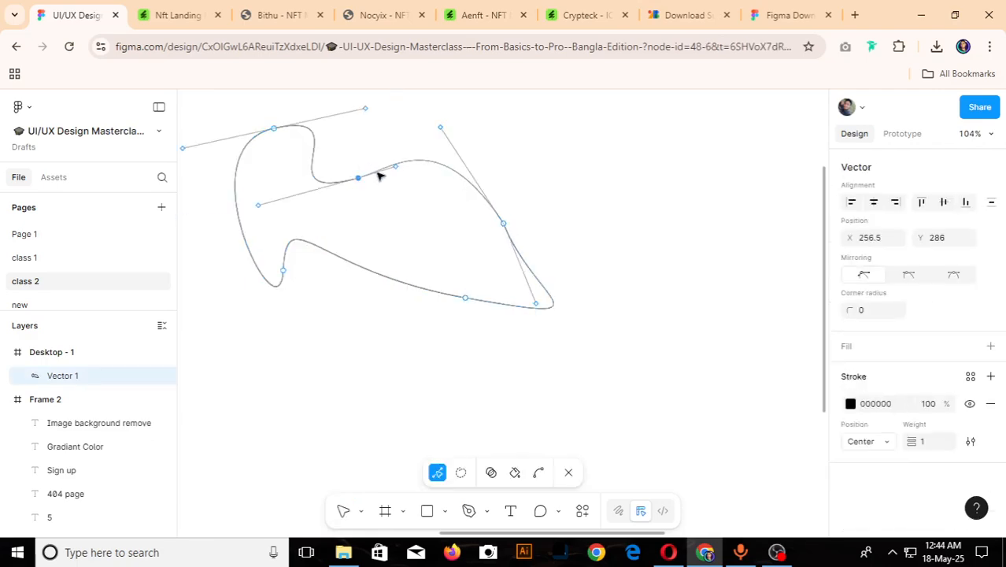
drag(399, 171, 725, 178)
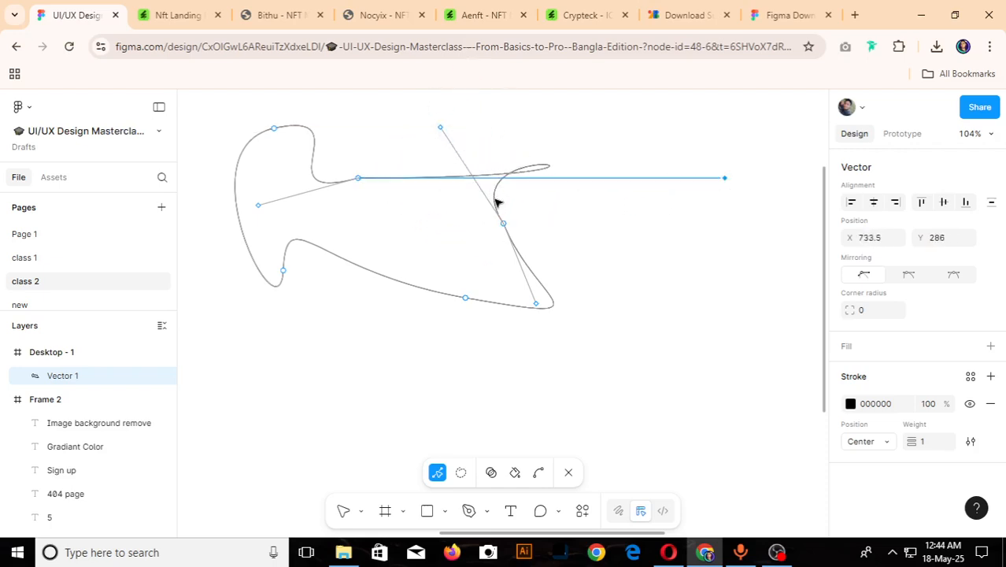
- Select all points of the reshaped curve and delete them from the Desktop frame
ctrl+scroll(562, 274, down, 10)
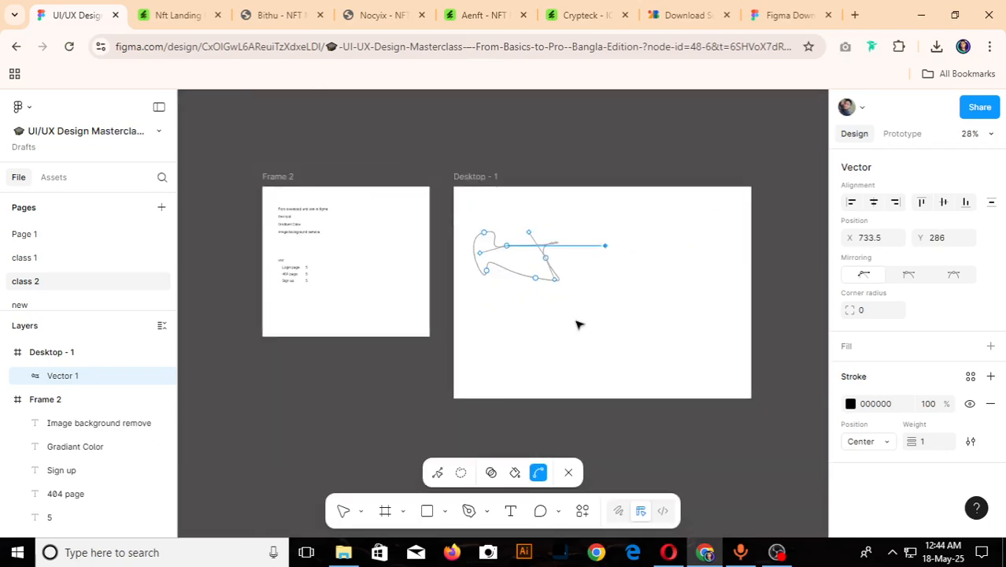
drag(579, 324, 463, 230)
key(Delete)
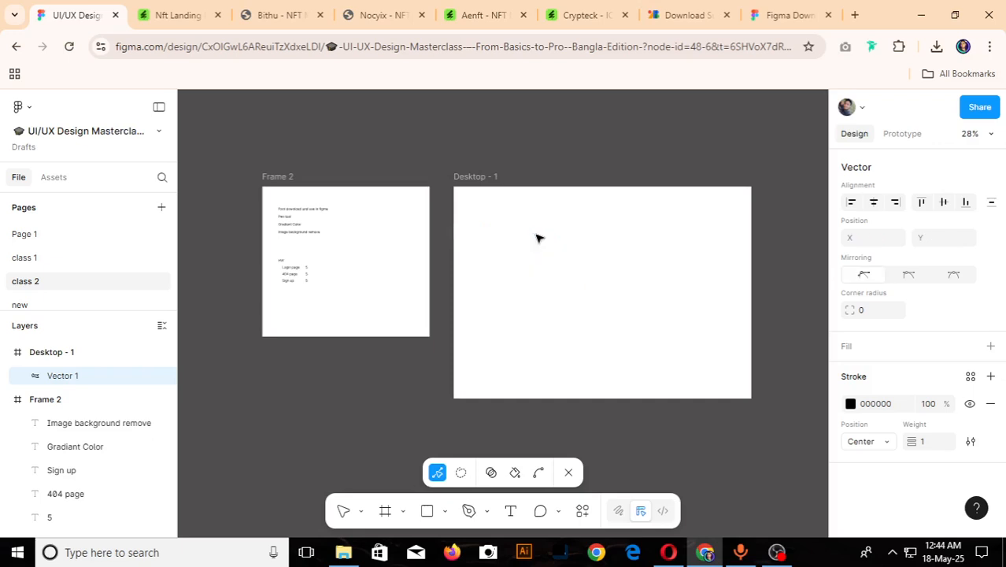
scroll(710, 222, up, 1)
scroll(472, 291, down, 3)
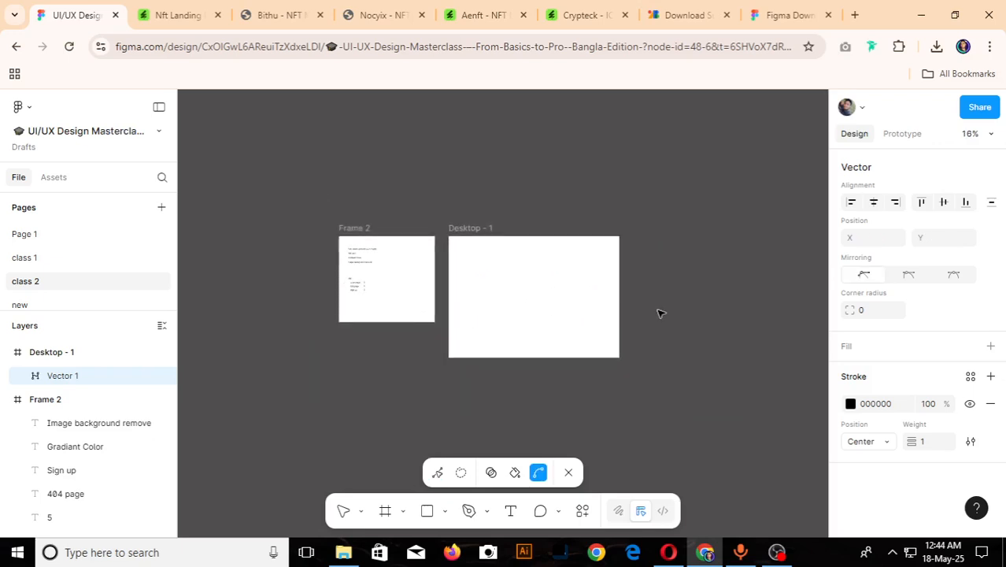
- Draw a closed wavy Pen shape about 1185 × 841 overlapping the Desktop frame's upper-right corner, then finish vector editing
scroll(682, 307, down, 2)
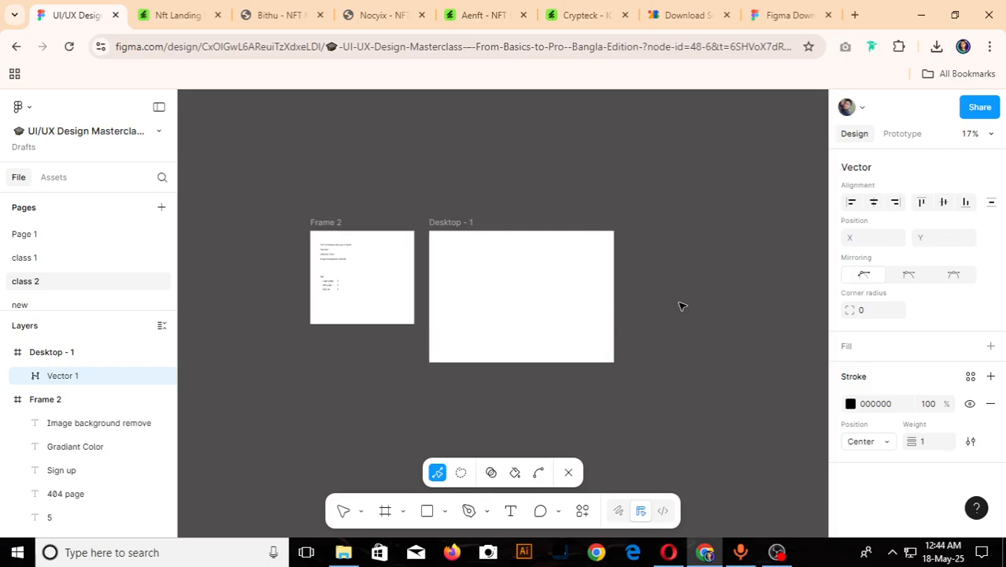
scroll(682, 307, up, 2)
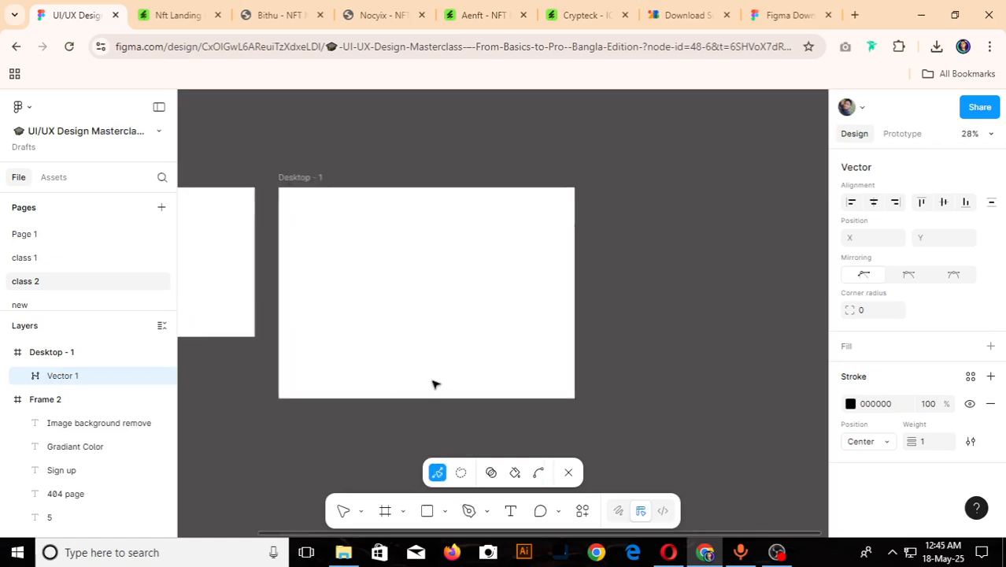
key(p)
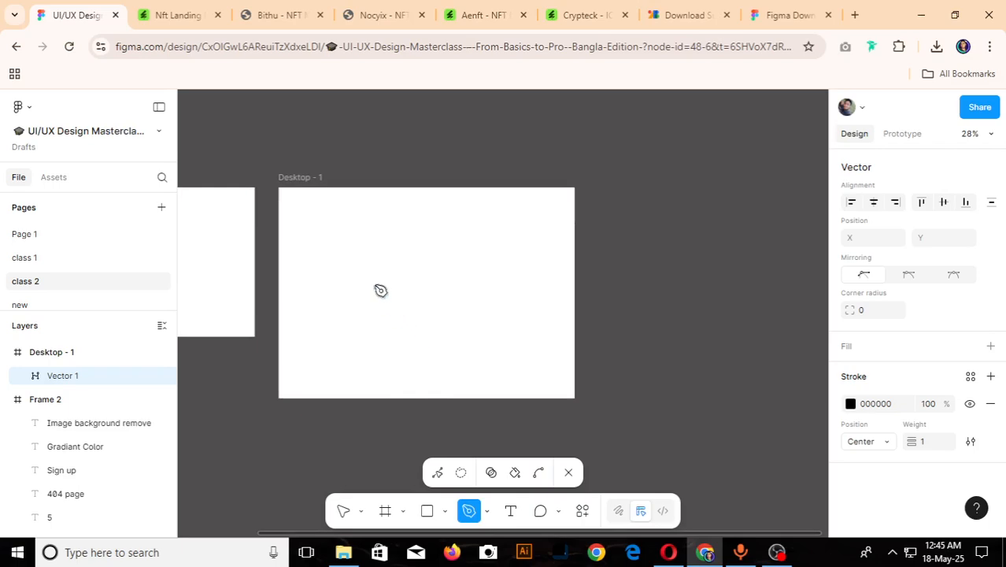
click(392, 181)
mouse_move(411, 219)
mouse_down()
mouse_move(428, 312)
mouse_move(486, 275)
mouse_move(472, 183)
mouse_move(485, 271)
mouse_move(413, 245)
mouse_move(427, 219)
mouse_up()
drag(447, 252, 443, 266)
drag(513, 281, 553, 247)
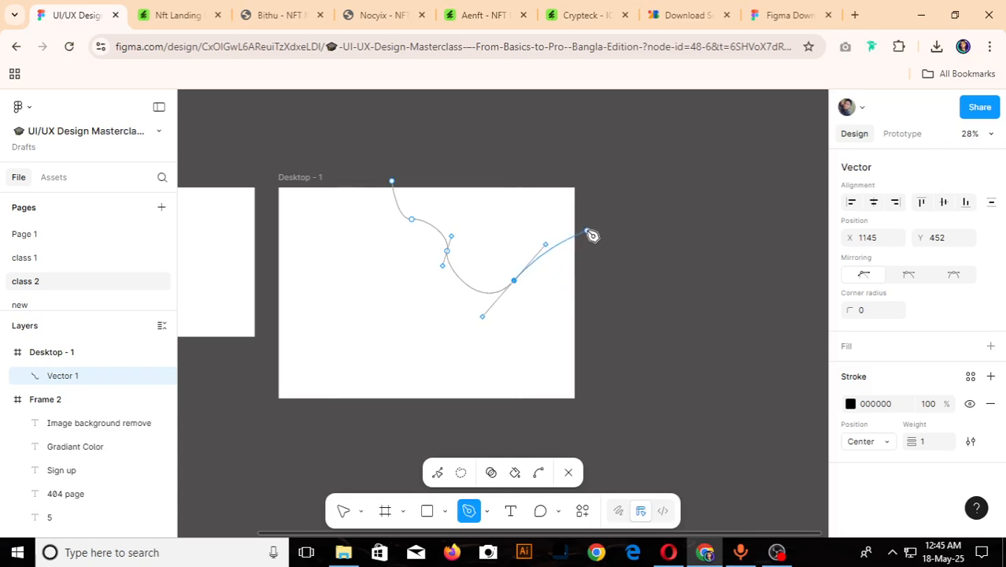
drag(592, 219, 614, 234)
drag(578, 120, 471, 134)
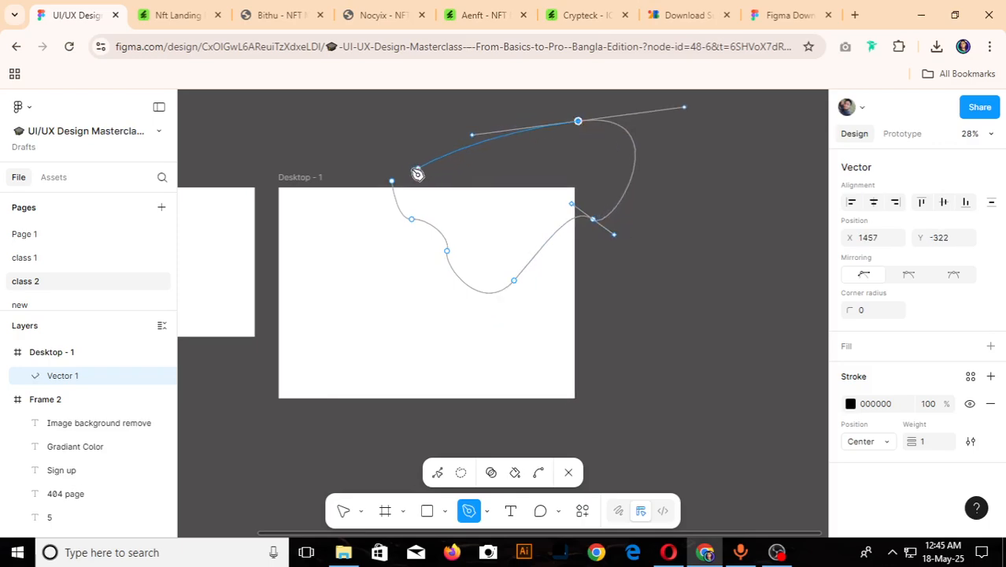
click(392, 183)
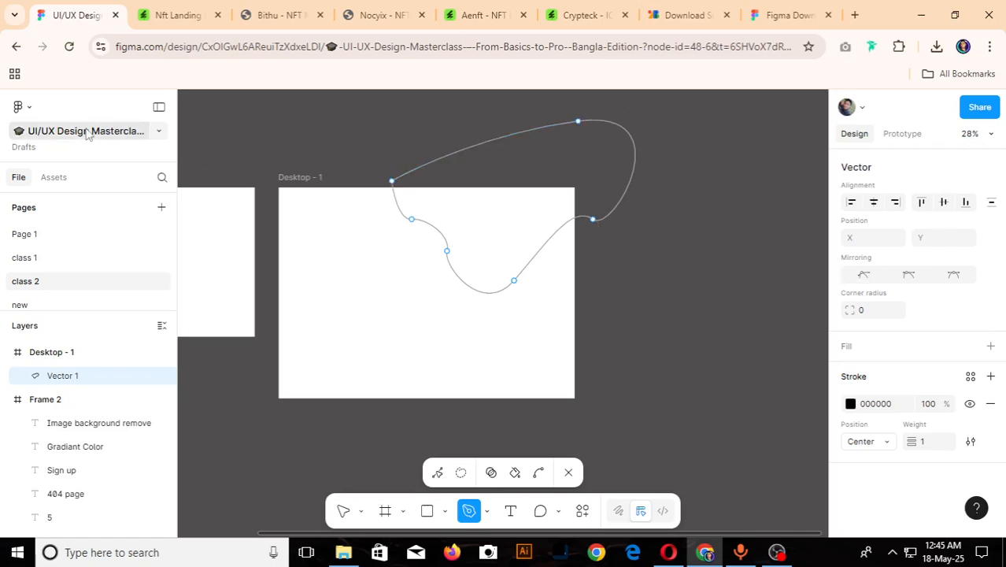
click(344, 511)
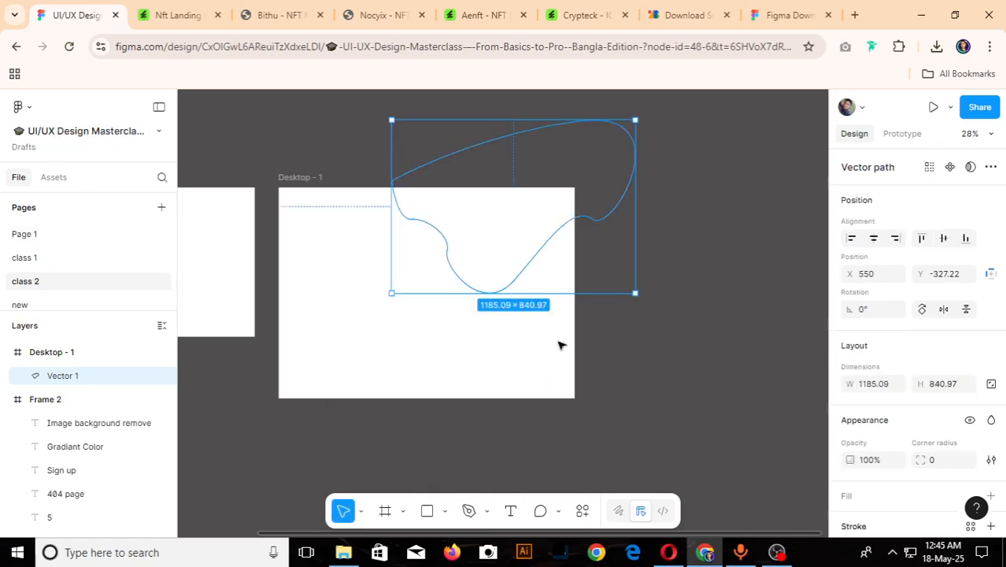
- Hide the wavy shape's stroke and add a gradient fill to it
drag(337, 130, 541, 222)
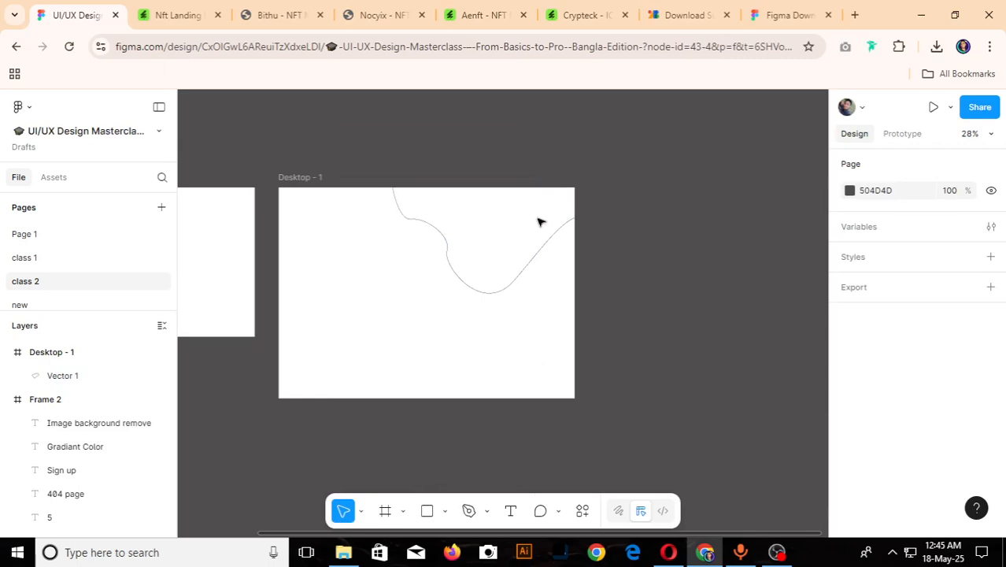
click(470, 250)
scroll(866, 425, down, 3)
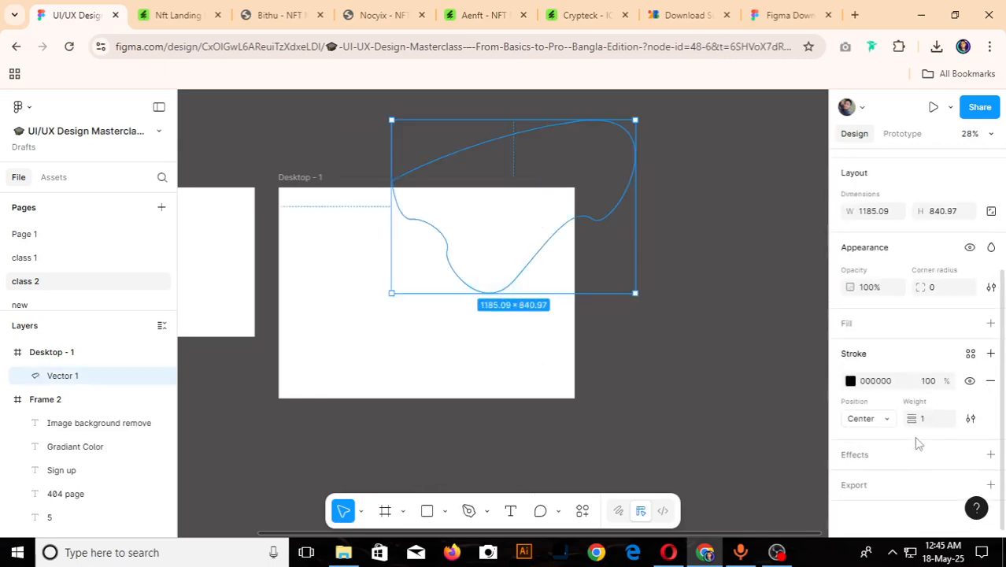
click(970, 380)
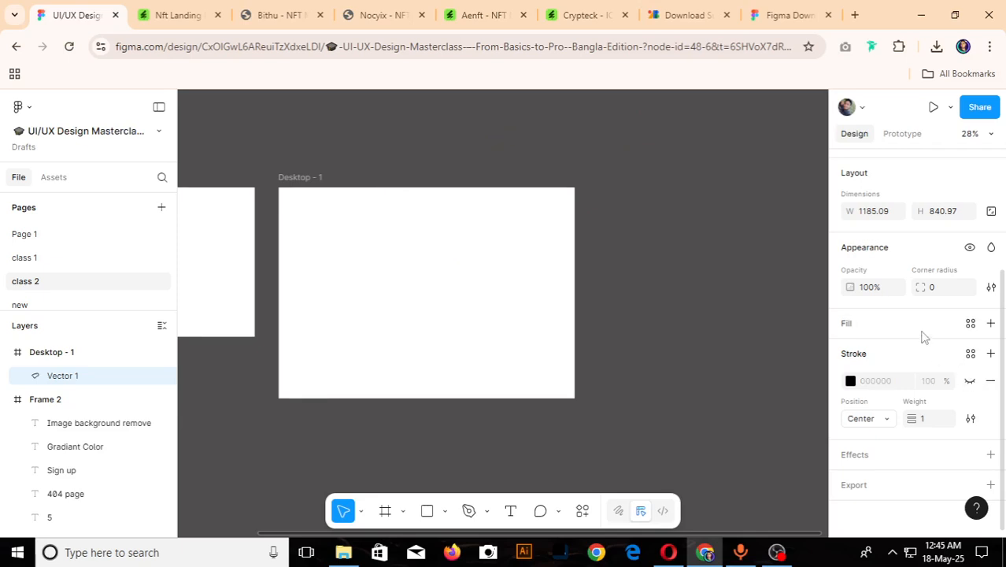
click(990, 323)
click(850, 350)
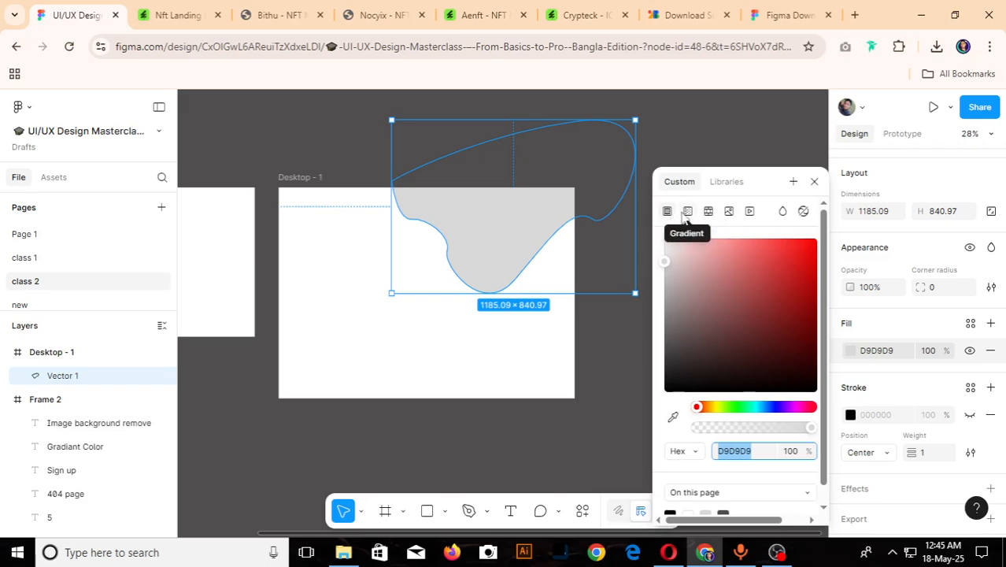
click(688, 213)
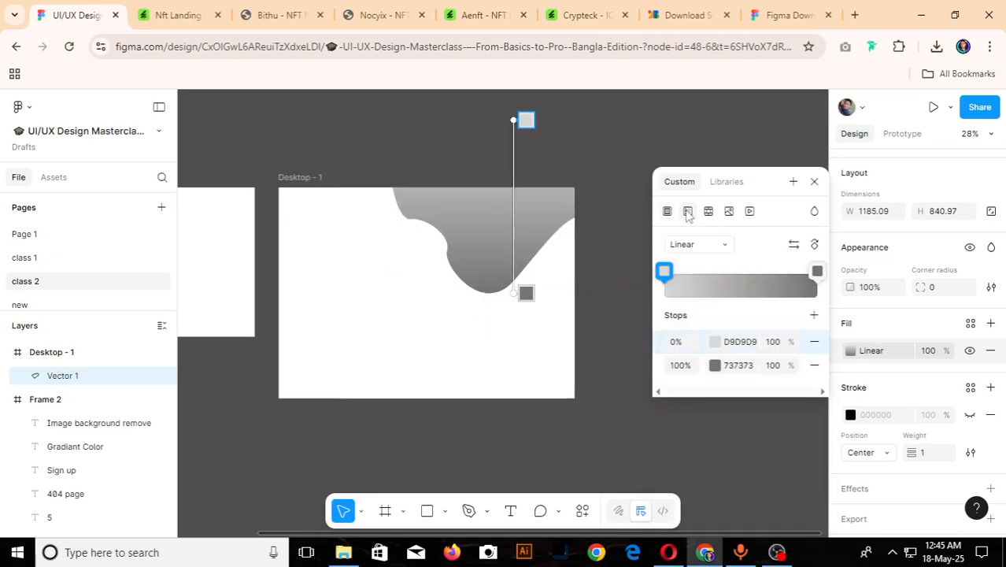
- Try the Radial, Angular, Diamond and Linear gradient types on the shape's fill, and end with Radial
click(726, 248)
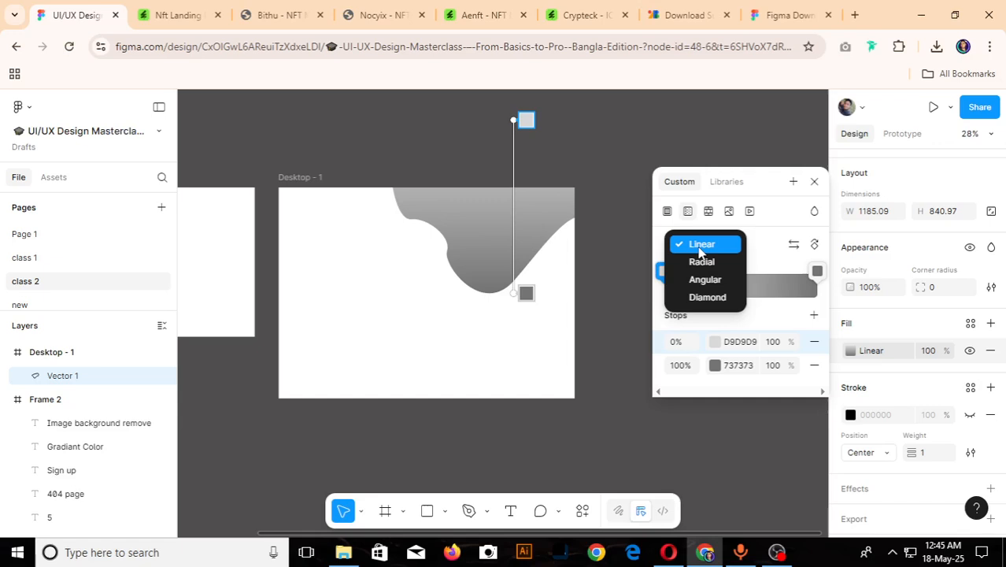
click(702, 262)
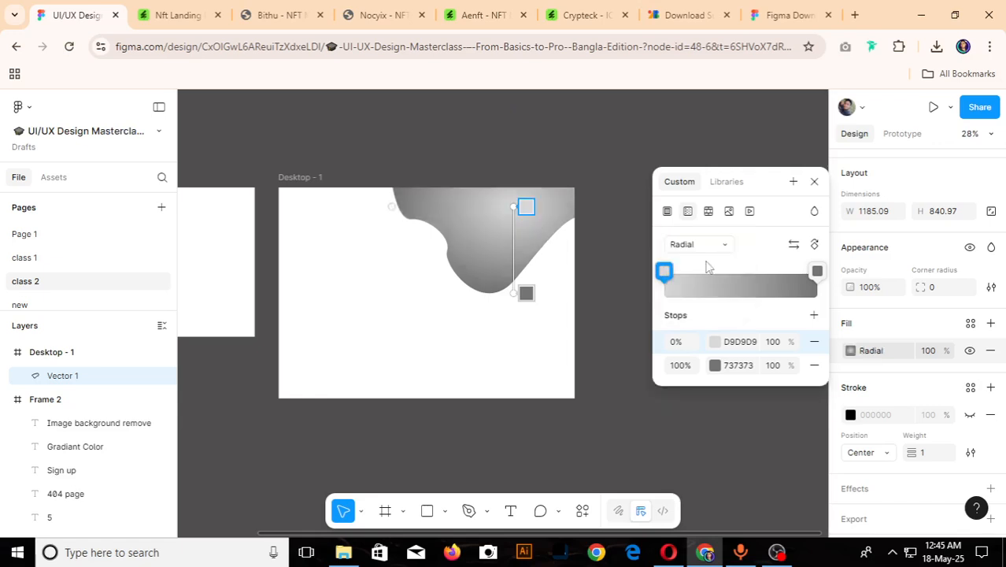
click(715, 246)
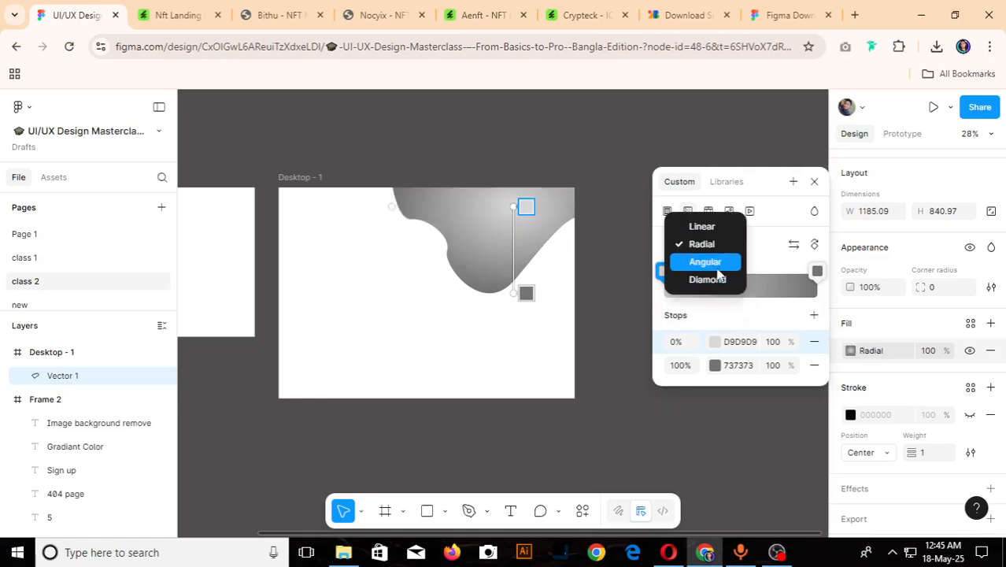
click(716, 265)
click(718, 245)
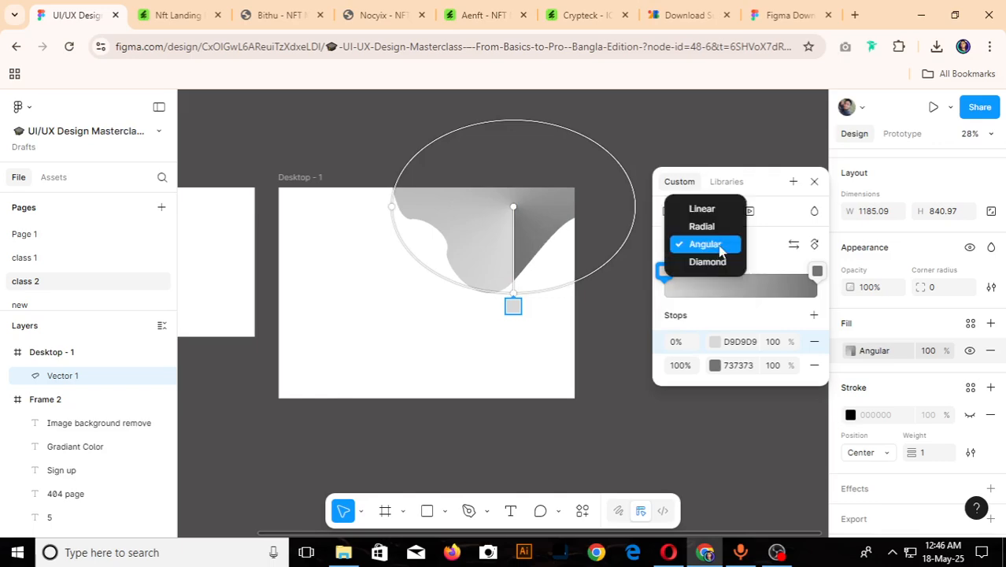
click(716, 263)
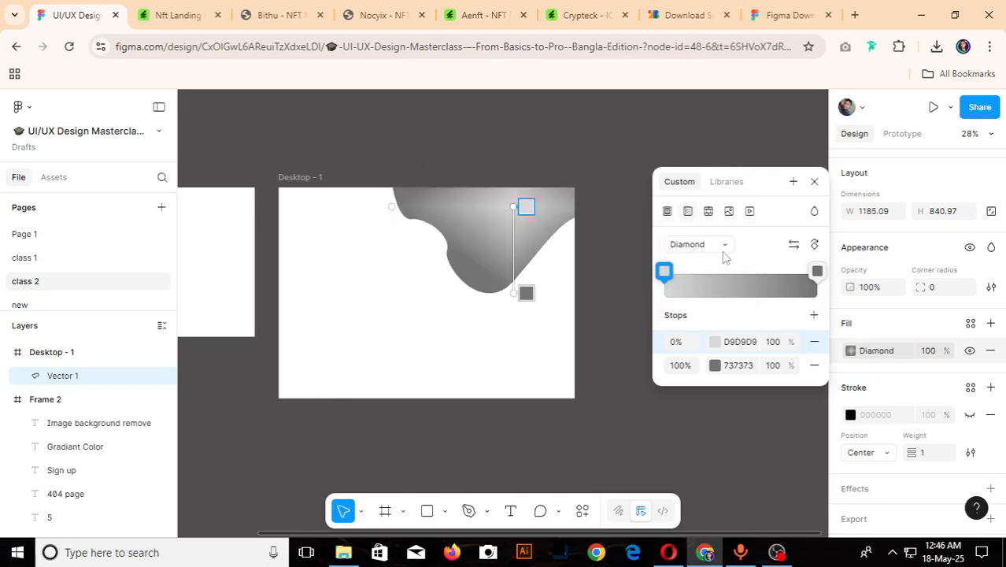
click(725, 246)
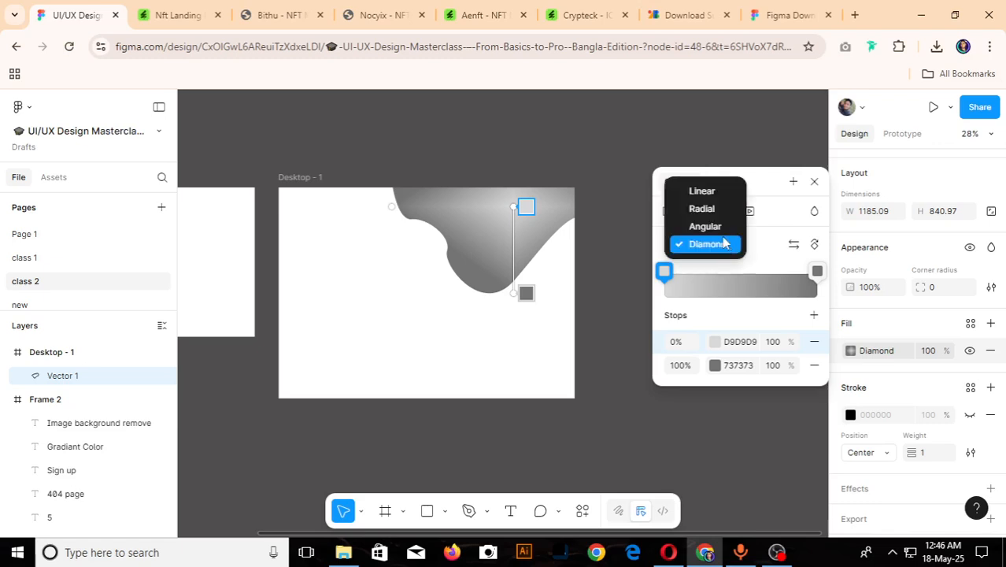
click(714, 193)
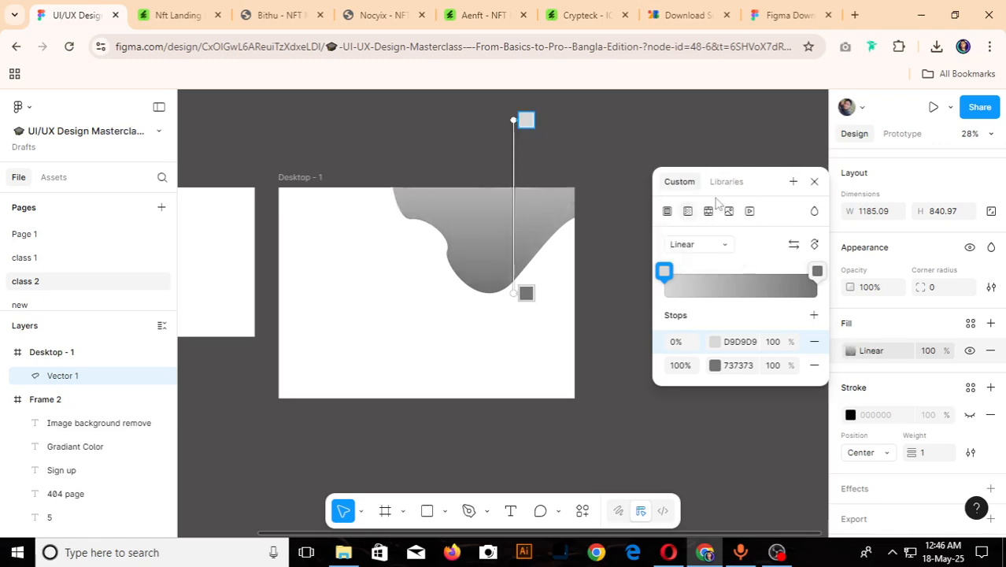
click(723, 247)
click(703, 263)
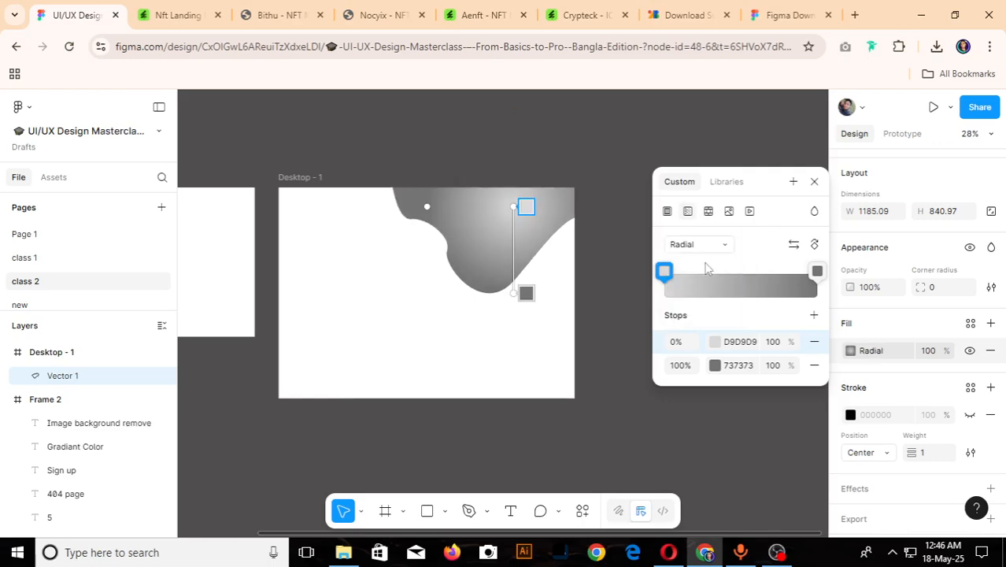
- Set the radial gradient's 0% stop to magenta BD00B0 and its 100% stop to dark purple 77046F
click(665, 277)
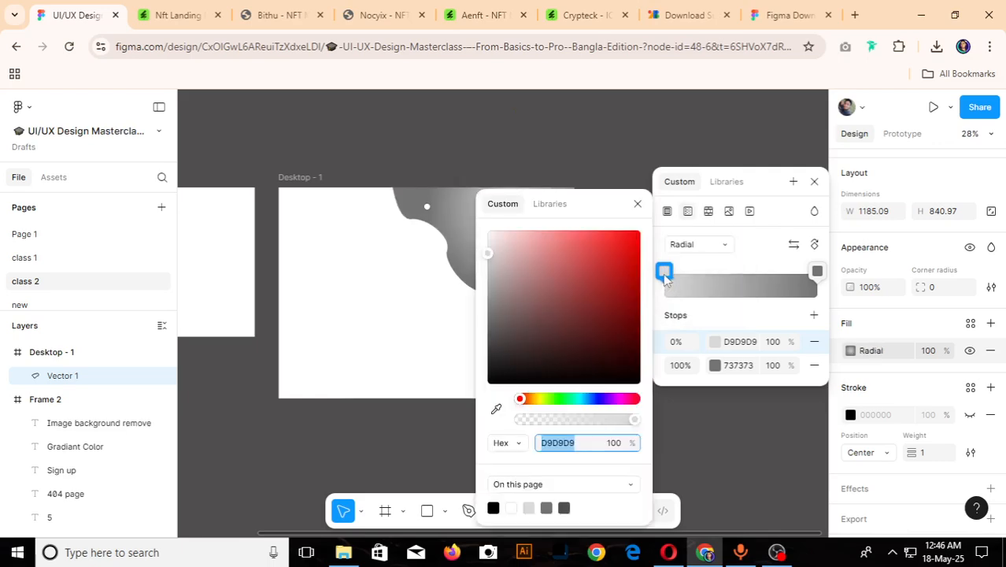
drag(528, 404, 620, 408)
mouse_move(629, 270)
mouse_down()
mouse_move(643, 261)
mouse_move(646, 272)
mouse_up()
click(818, 271)
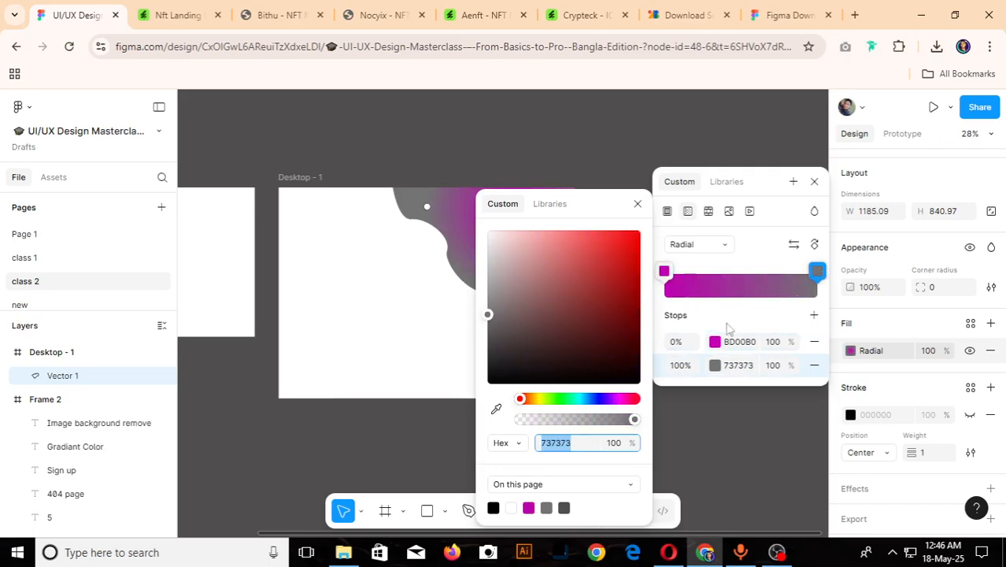
click(531, 507)
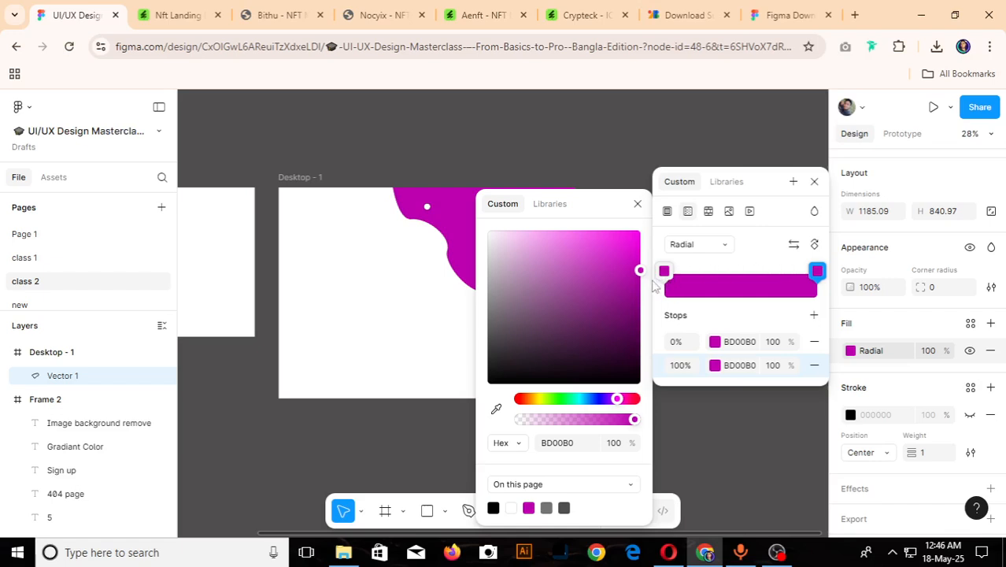
drag(642, 272, 637, 317)
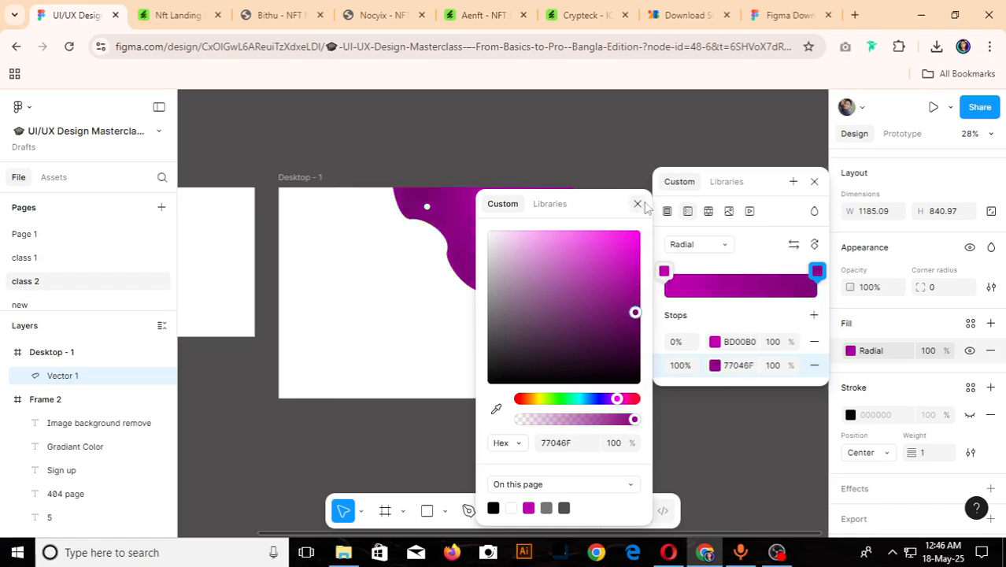
click(814, 181)
click(699, 296)
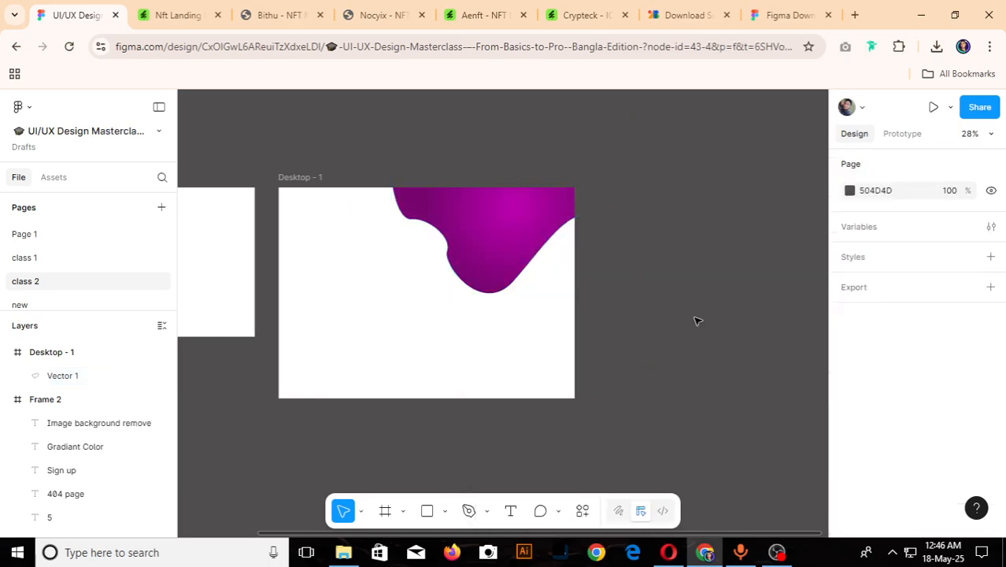
- Change the Desktop frame's fill to a solid vivid purple, trying black and blue first
scroll(694, 318, down, 4)
scroll(466, 291, up, 3)
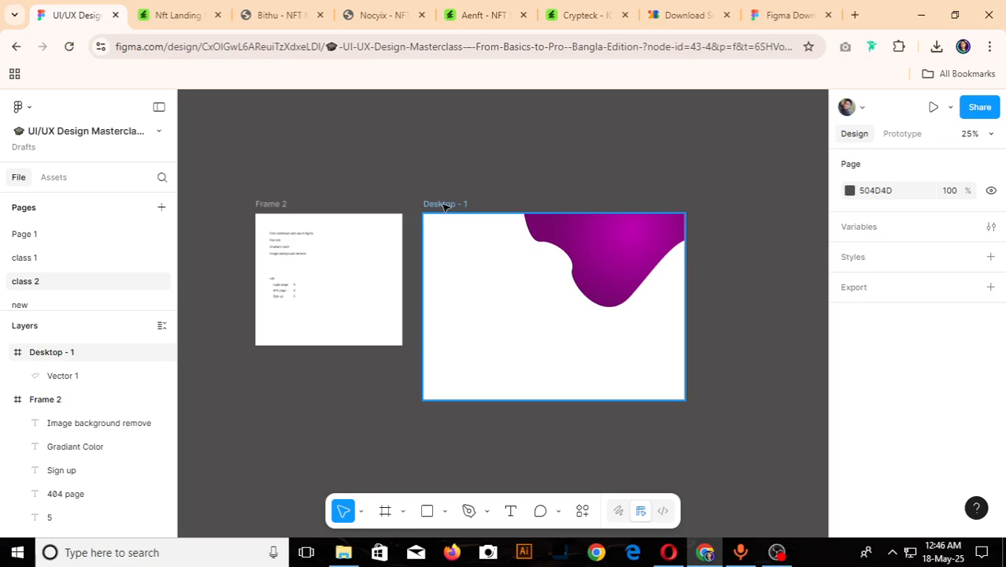
click(445, 204)
scroll(940, 422, down, 2)
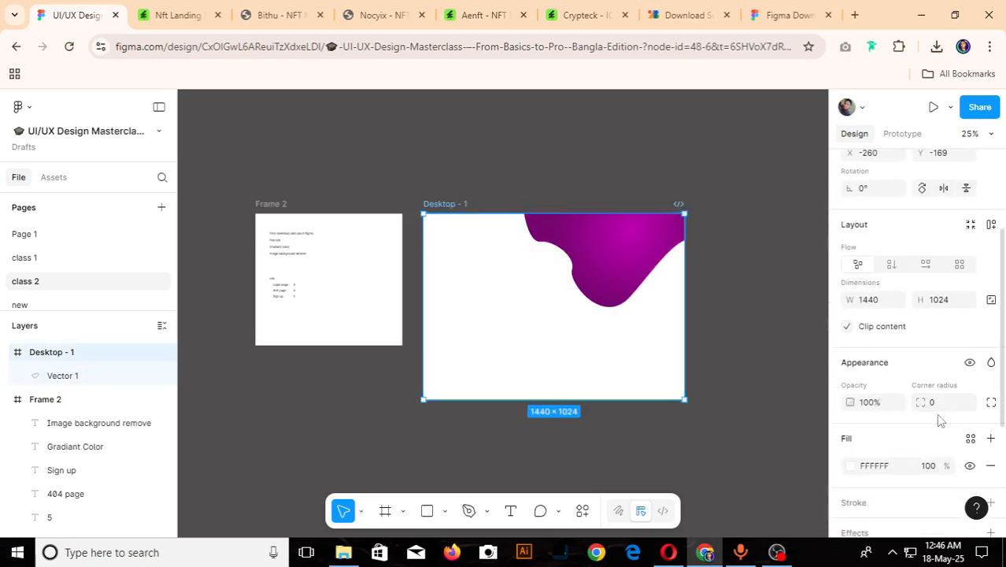
click(851, 465)
scroll(730, 429, down, 1)
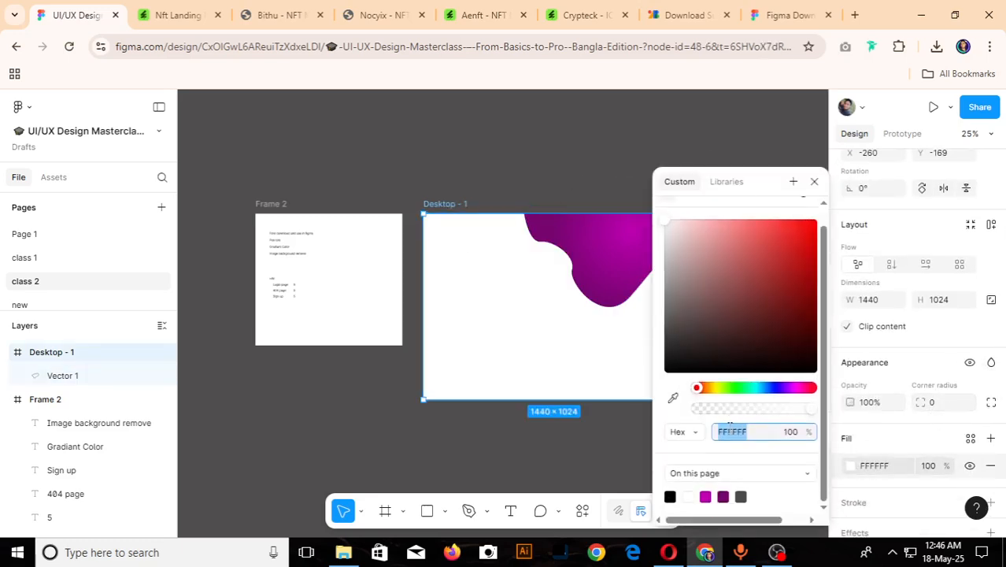
click(670, 495)
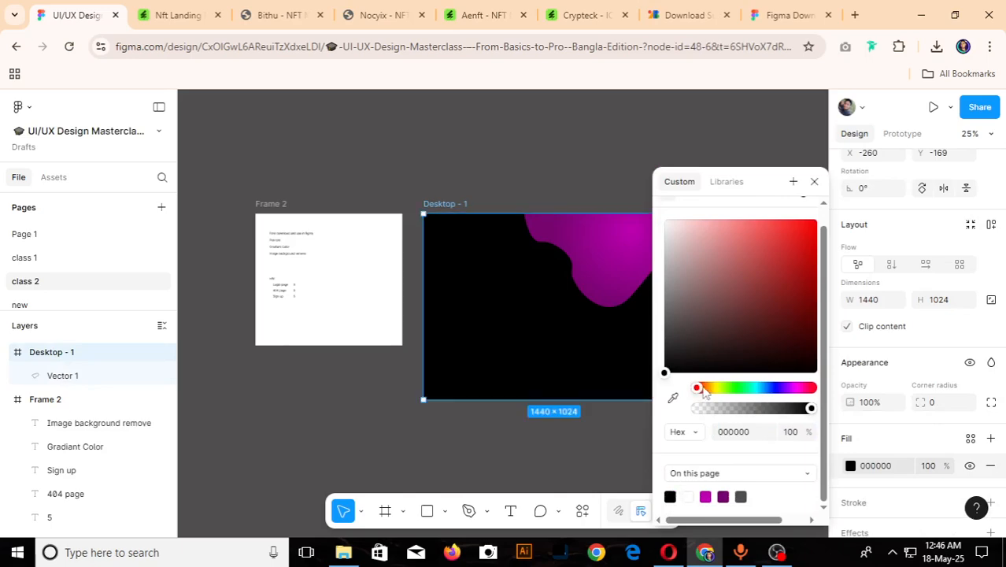
drag(698, 388, 777, 400)
click(801, 260)
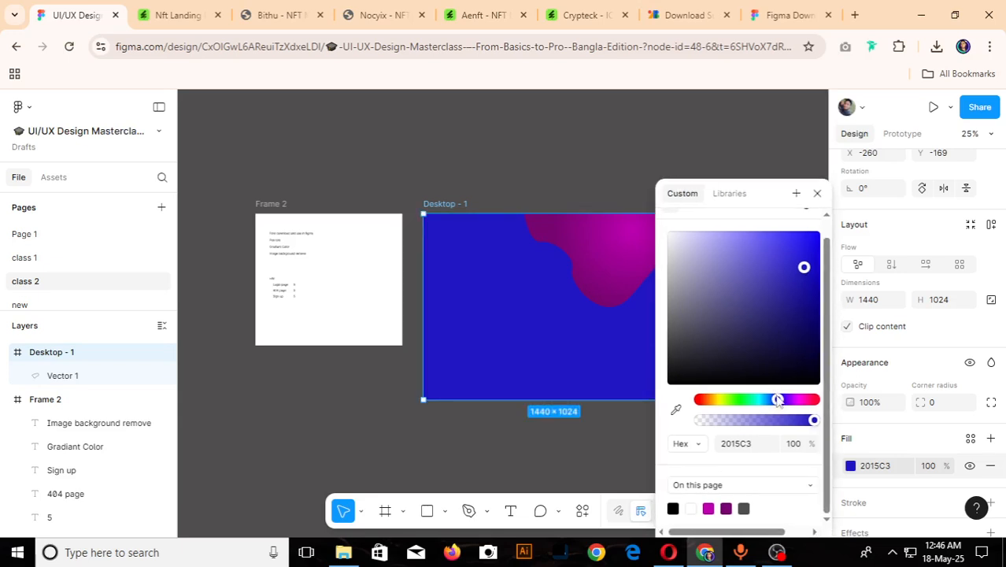
drag(777, 401, 797, 406)
click(575, 139)
- Duplicate the wavy gradient shape with a slight offset and enlarge the copy to about 1519 × 1078
scroll(672, 306, down, 4)
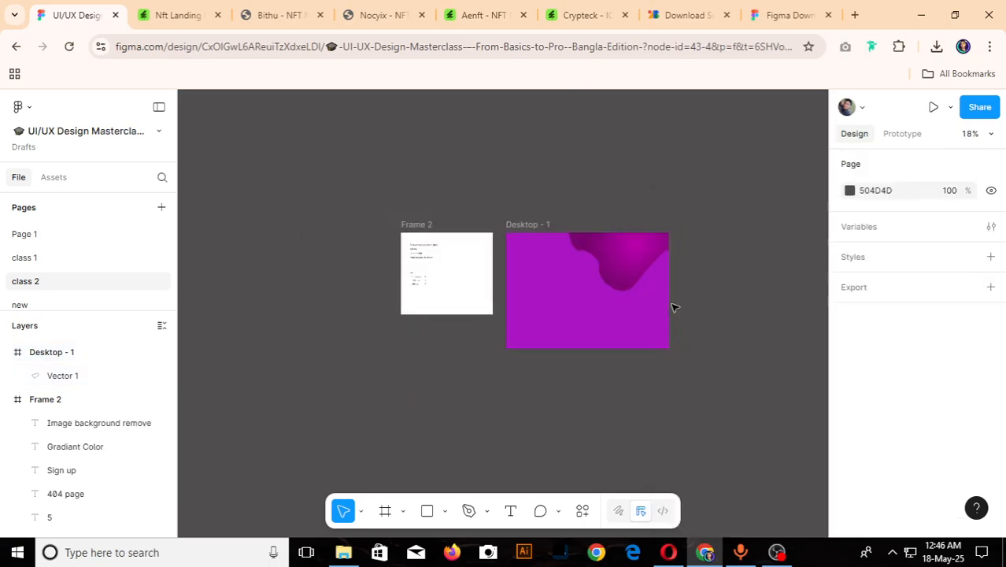
scroll(571, 270, up, 5)
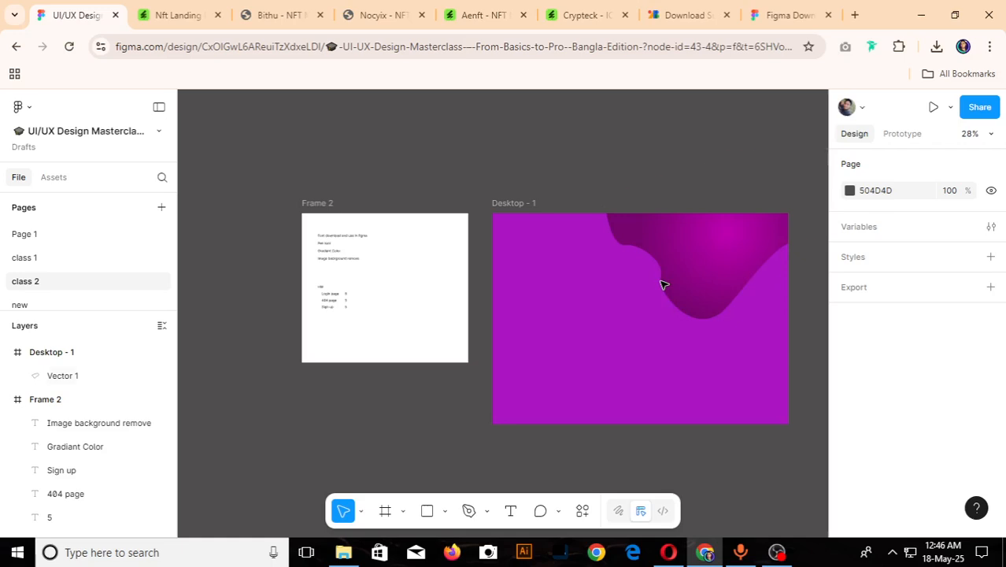
click(662, 285)
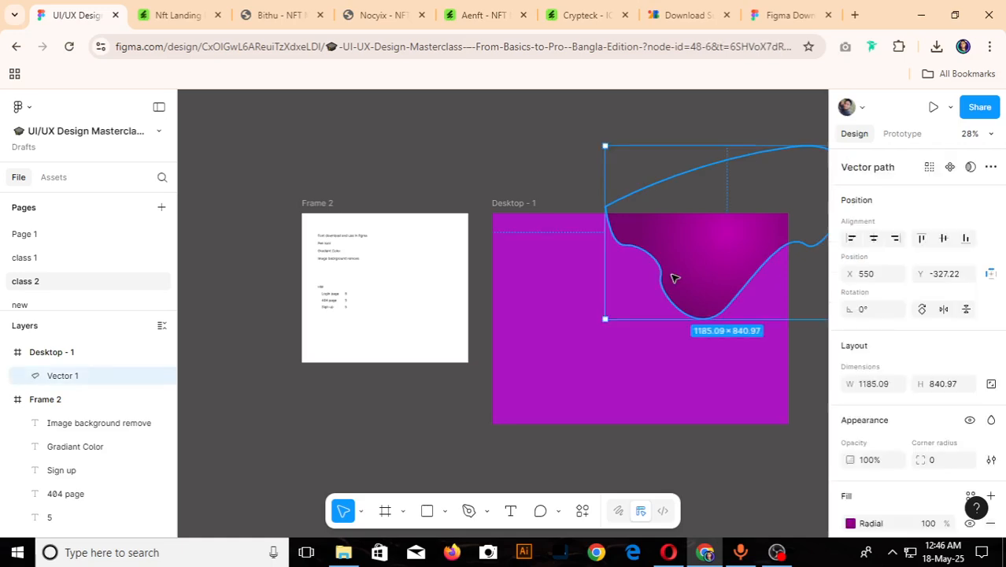
mouse_move(696, 275)
mouse_down()
mouse_move(695, 340)
mouse_move(683, 278)
mouse_up()
scroll(658, 322, down, 5)
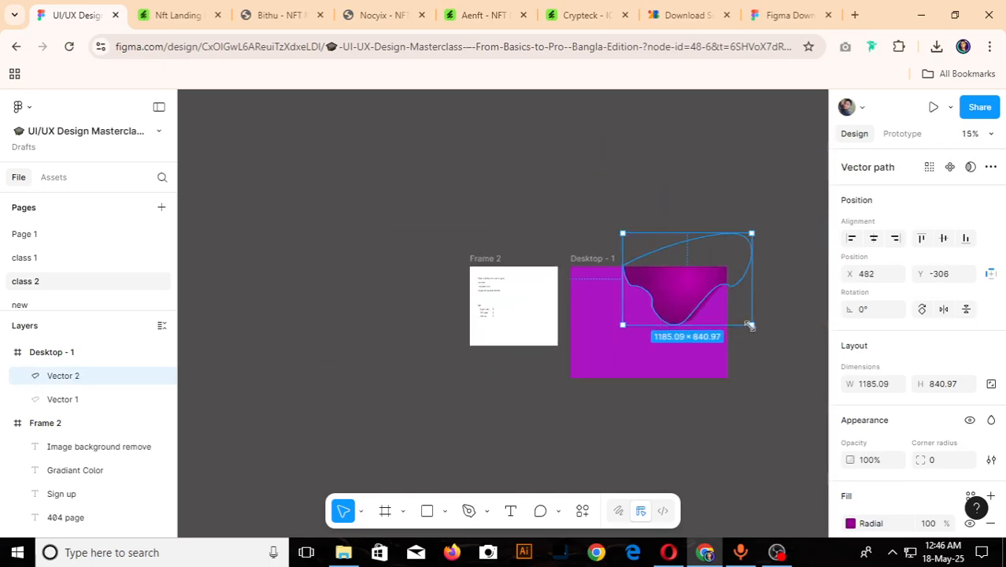
drag(750, 325, 774, 349)
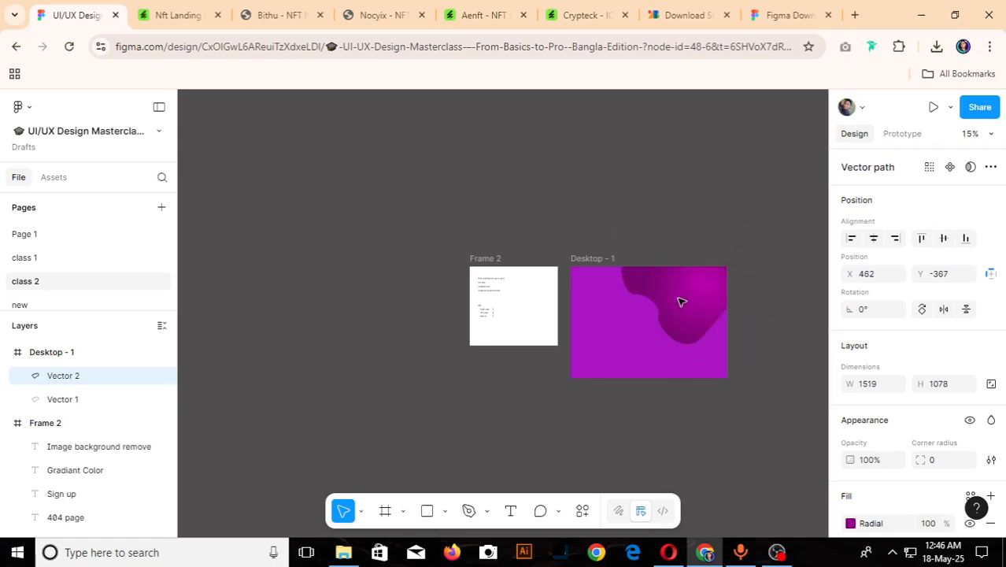
- Move the enlarged wavy copy to X 371, Y -446 and send it behind the original wavy shape
drag(682, 302, 676, 295)
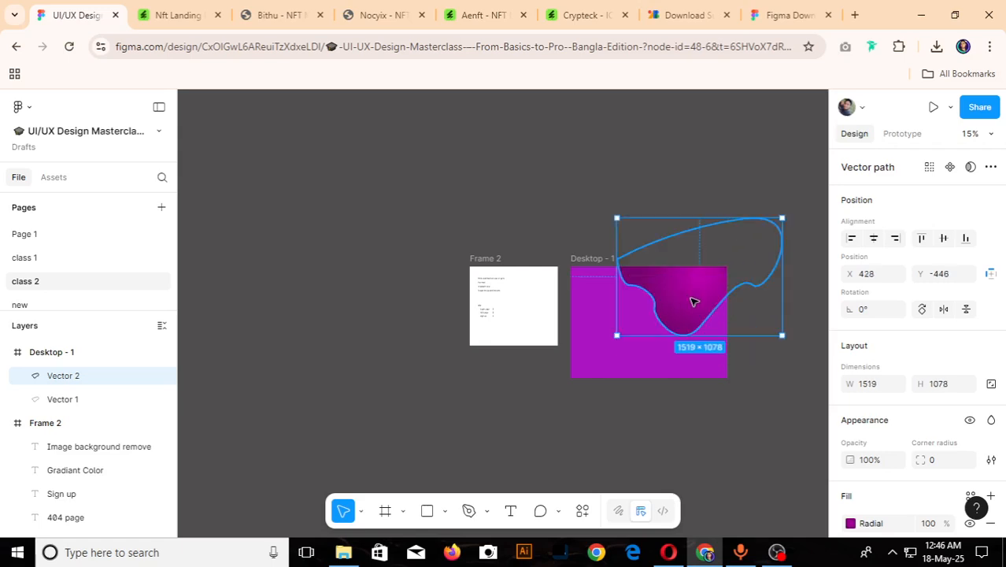
key(ctrl+bracketleft)
scroll(693, 301, up, 5)
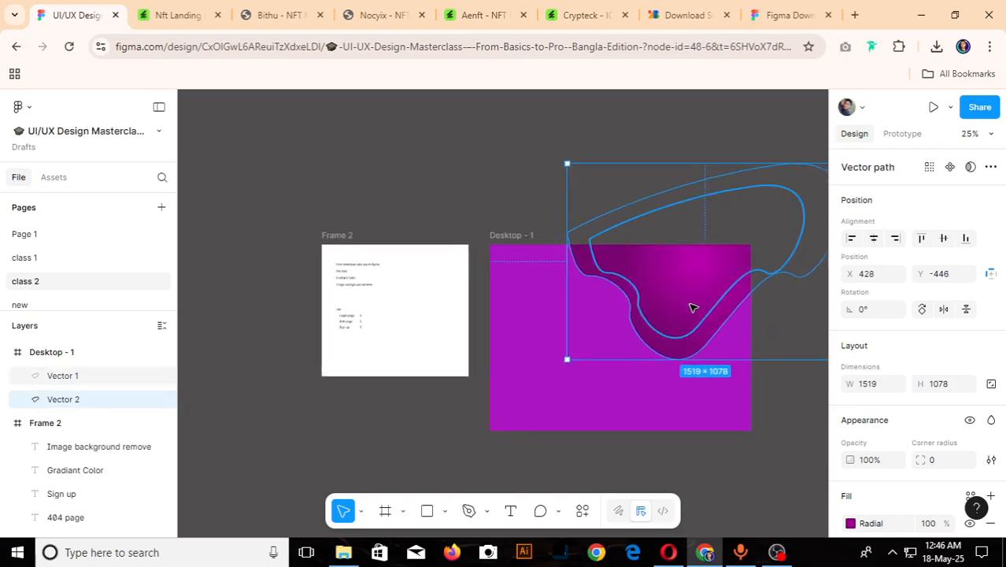
scroll(670, 363, up, 2)
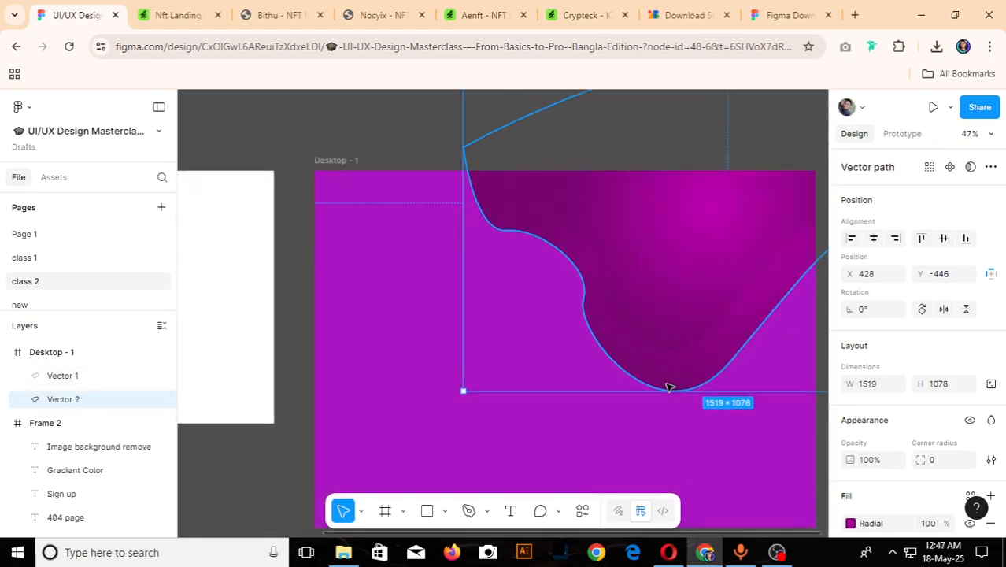
drag(667, 384, 653, 384)
scroll(653, 385, down, 3)
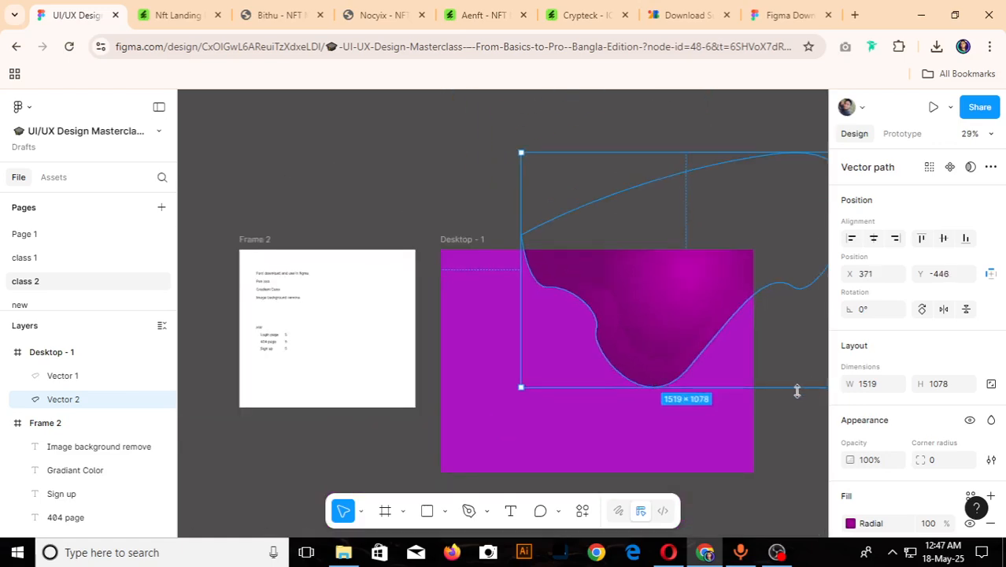
click(796, 417)
- Examine the two layered wavy shapes against the Desktop frame's background, both up close and from a distance
scroll(625, 413, down, 5)
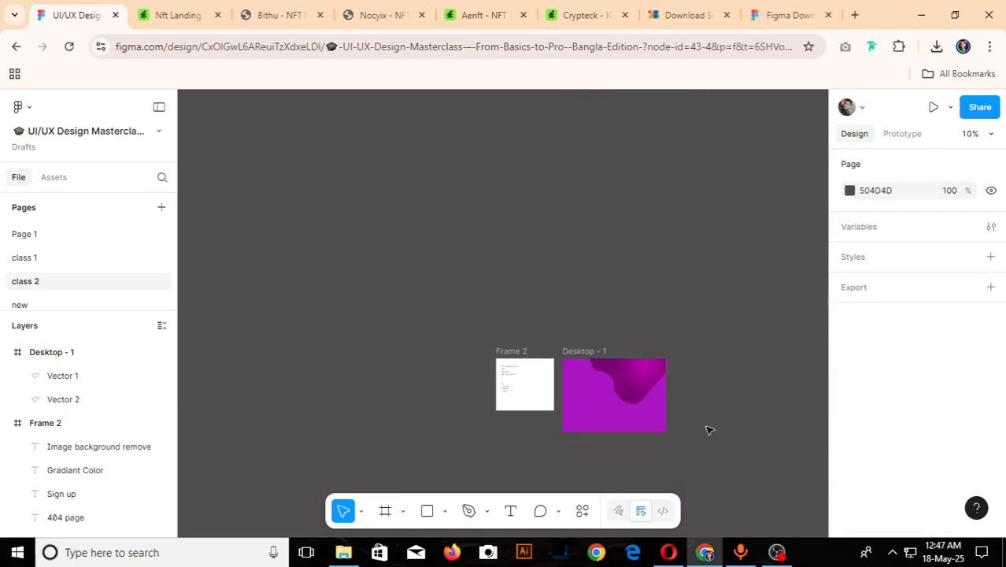
scroll(711, 430, up, 1)
scroll(711, 429, up, 3)
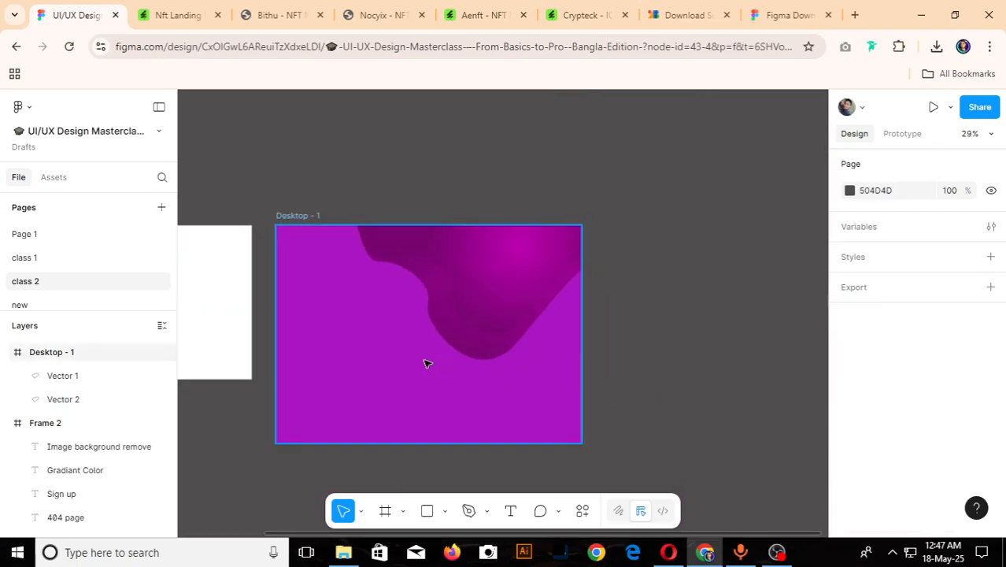
scroll(422, 315, up, 3)
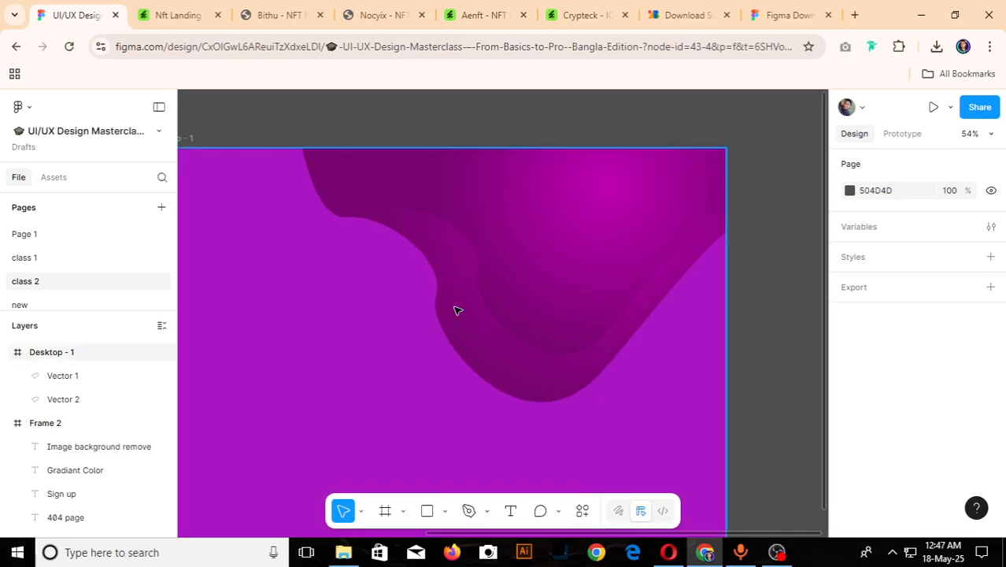
scroll(456, 310, down, 3)
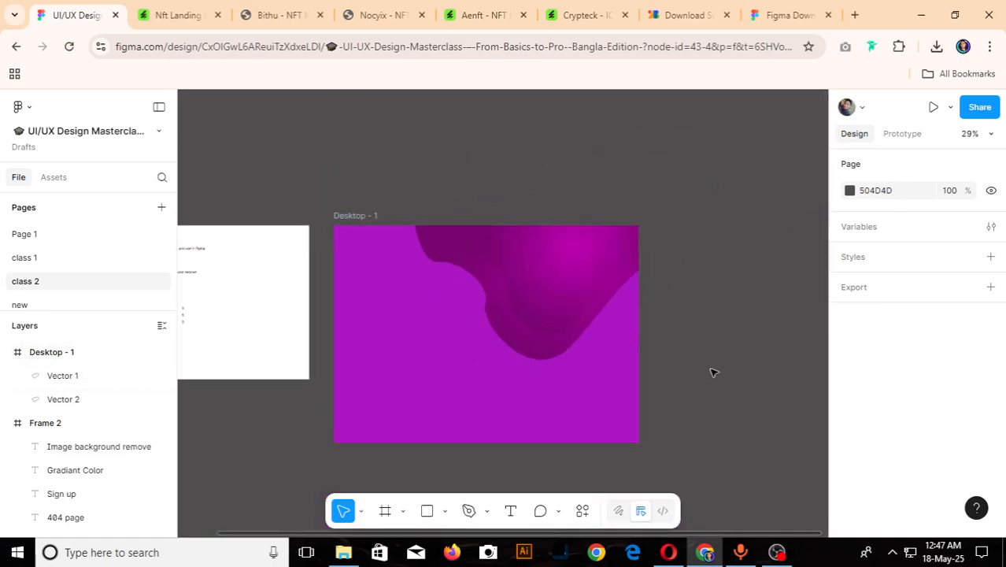
scroll(711, 373, down, 2)
scroll(469, 402, up, 1)
- Change the Desktop frame's solid fill to the darker purple 820096
click(481, 228)
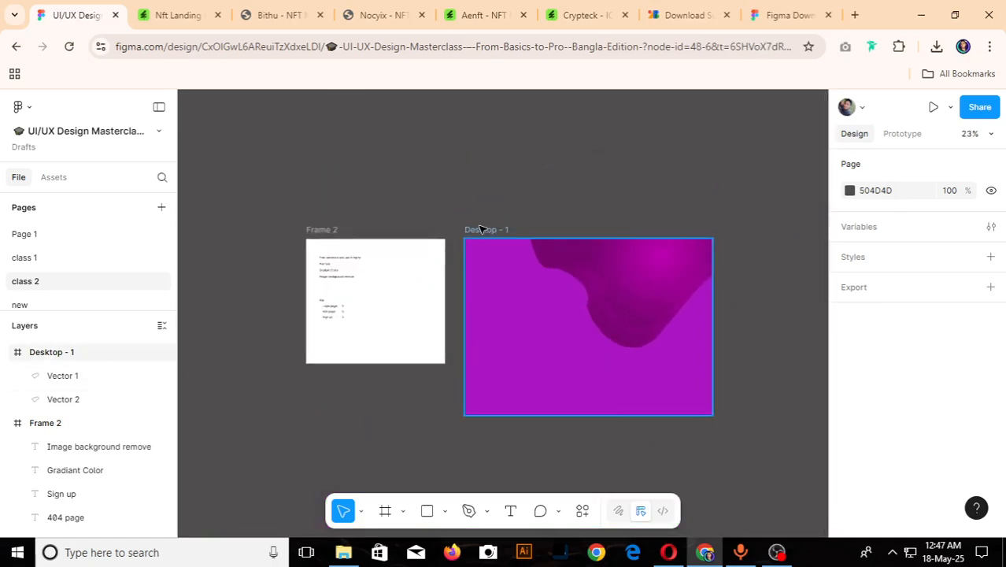
click(482, 228)
scroll(848, 408, down, 4)
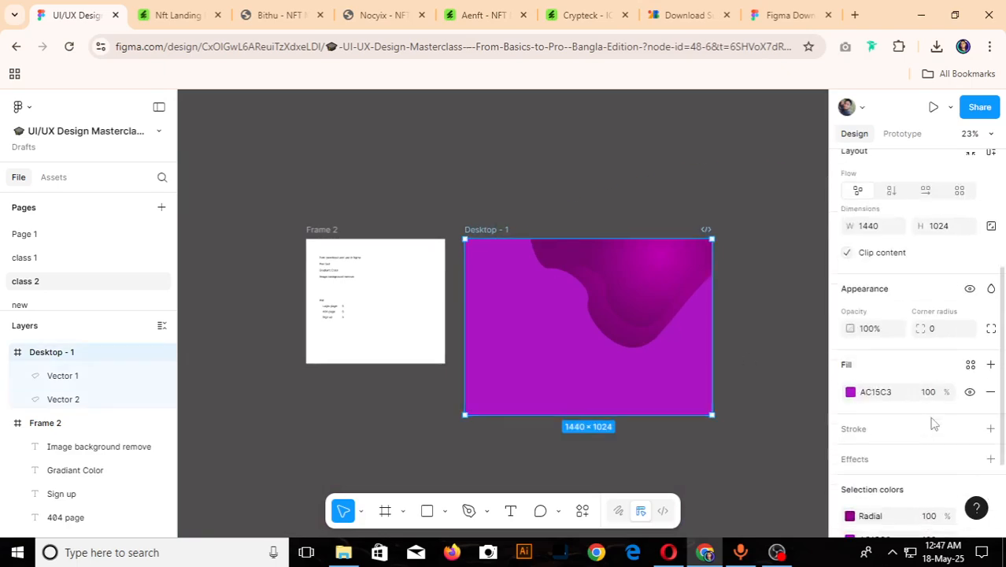
click(850, 392)
drag(803, 277, 823, 303)
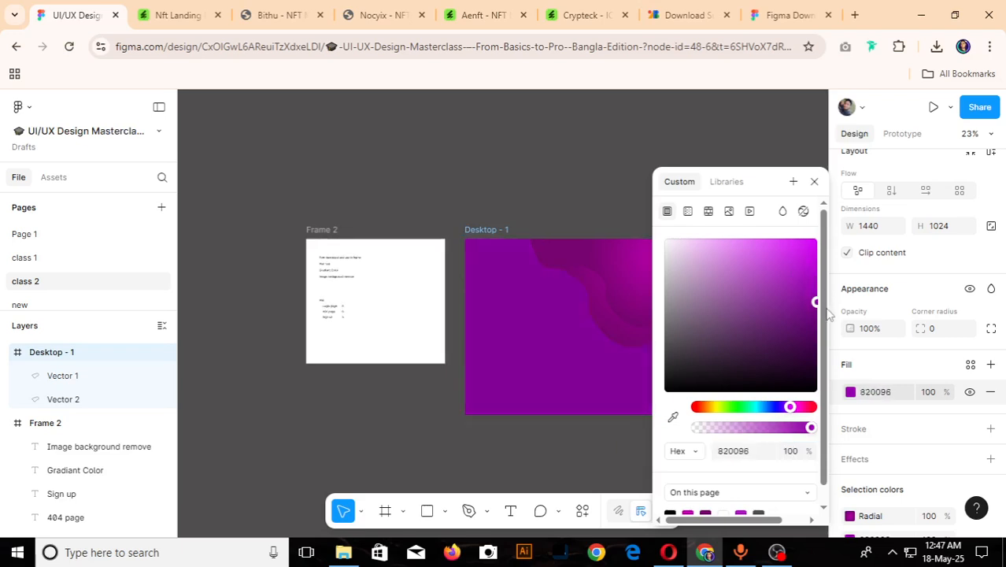
click(538, 202)
scroll(685, 386, down, 5)
scroll(690, 328, up, 5)
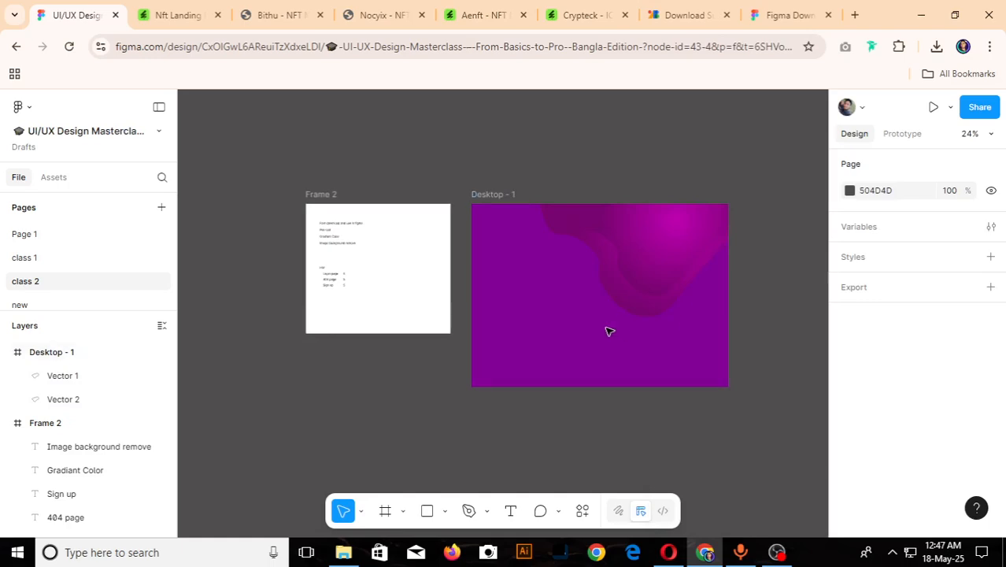
- Add the heading text "NFT LANDING PAGE" inside the Desktop frame
key(t)
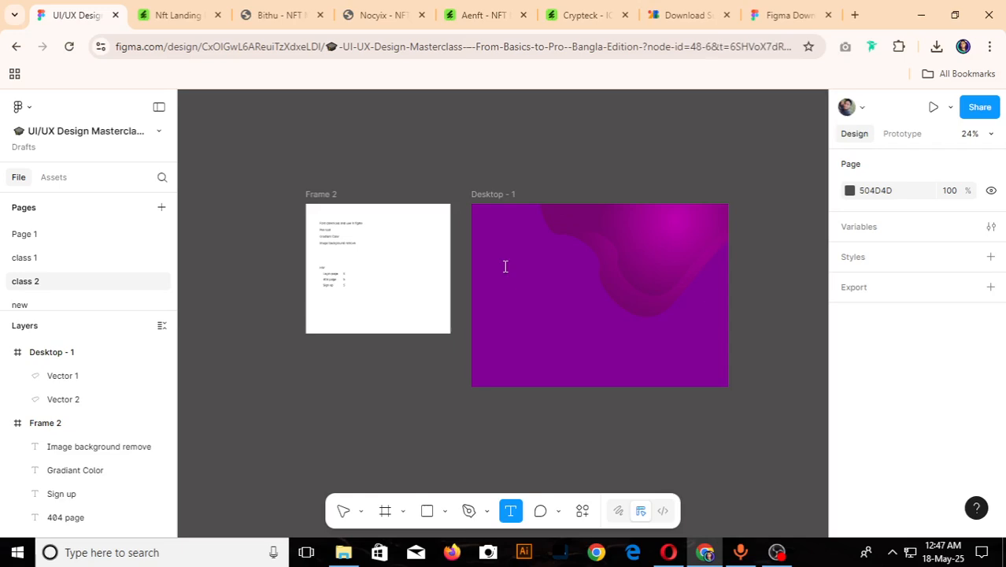
click(506, 266)
text(NFT L)
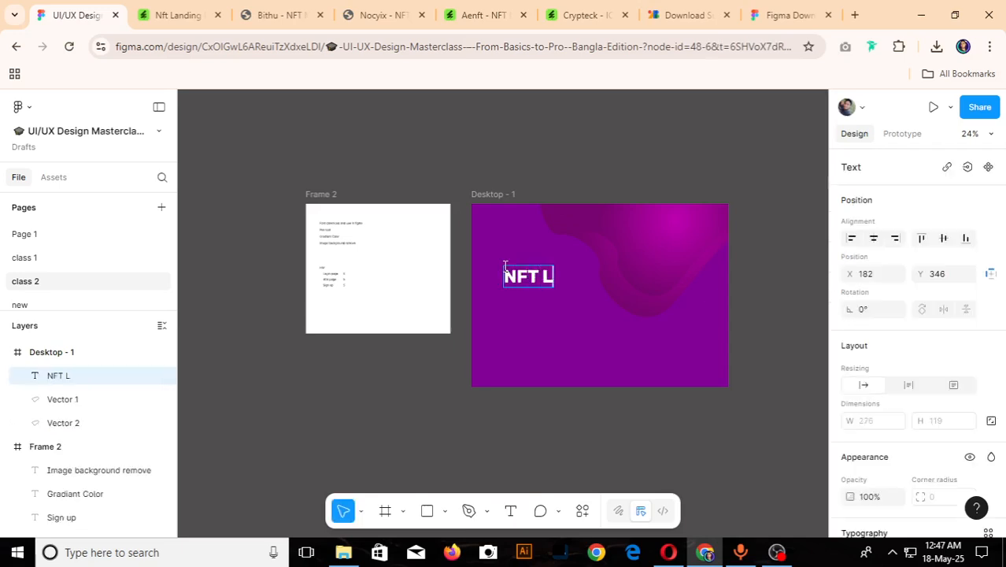
text(ANDING PAGE)
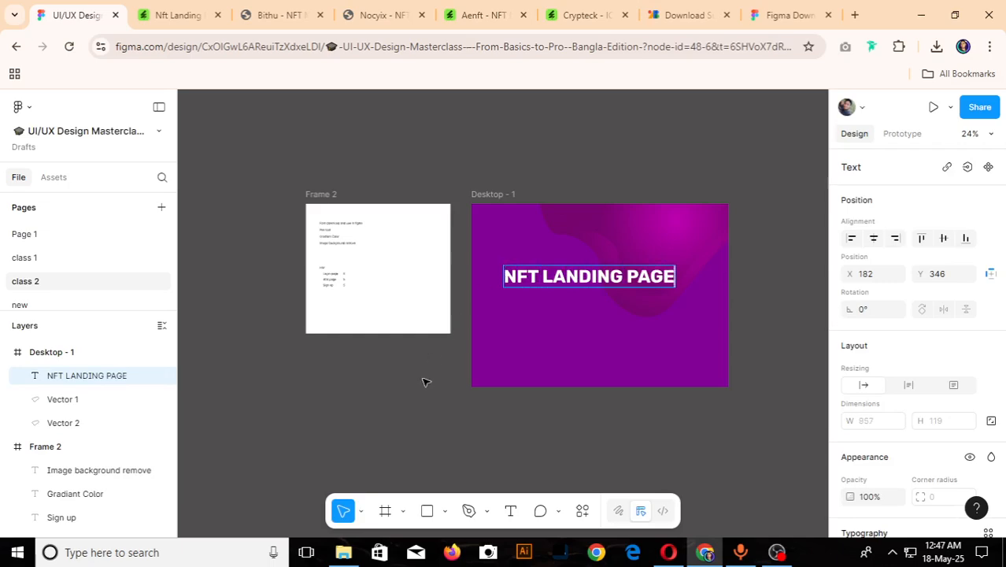
key(Escape)
- Narrow the heading's text box so it wraps onto three lines, and move it to the frame's upper-left area
scroll(601, 302, up, 2)
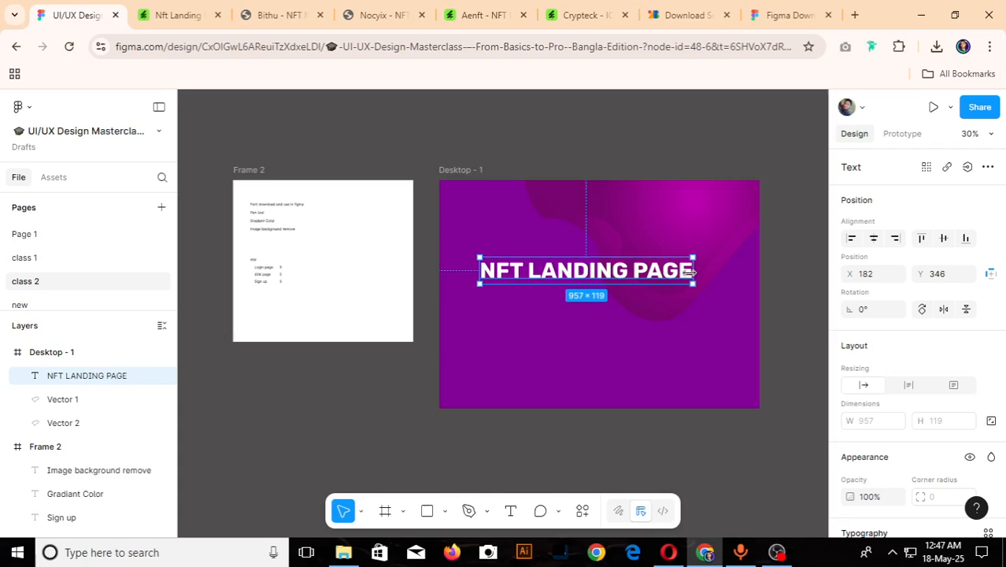
drag(691, 271, 619, 288)
drag(516, 296, 497, 248)
click(262, 473)
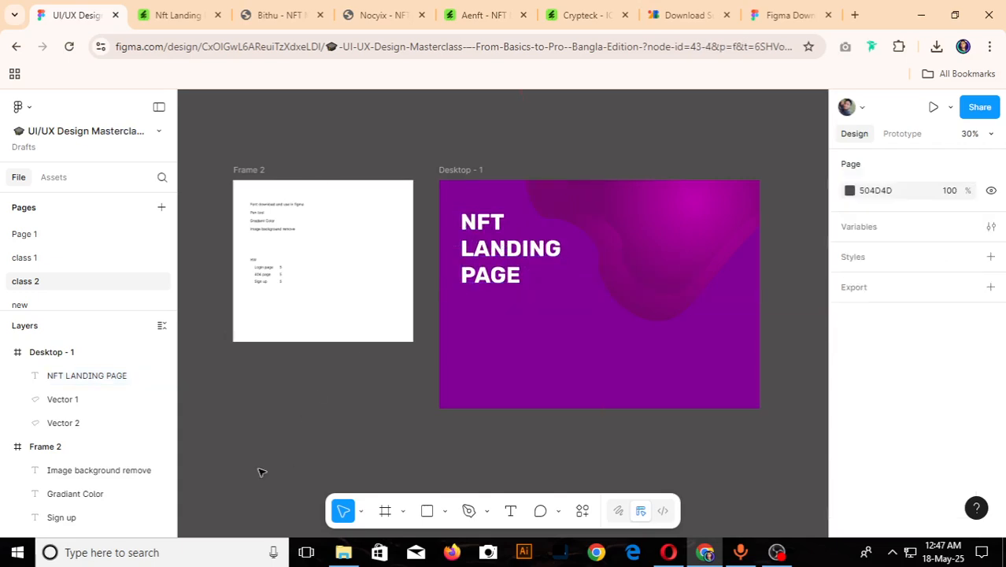
- Examine the NFT landing page design and the topic and homework list in Frame 2
scroll(548, 334, down, 6)
scroll(611, 400, up, 4)
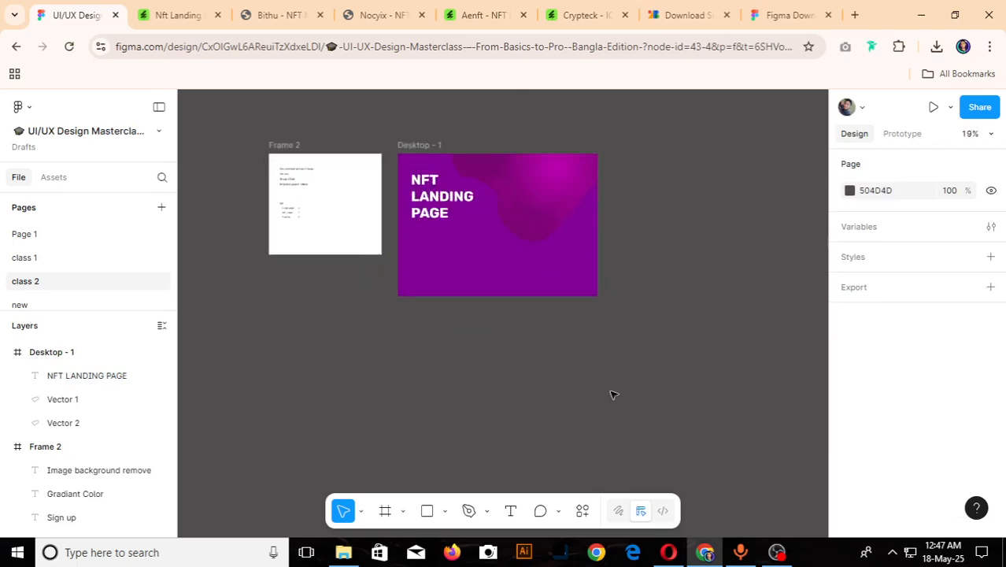
scroll(382, 106, up, 2)
scroll(624, 206, up, 2)
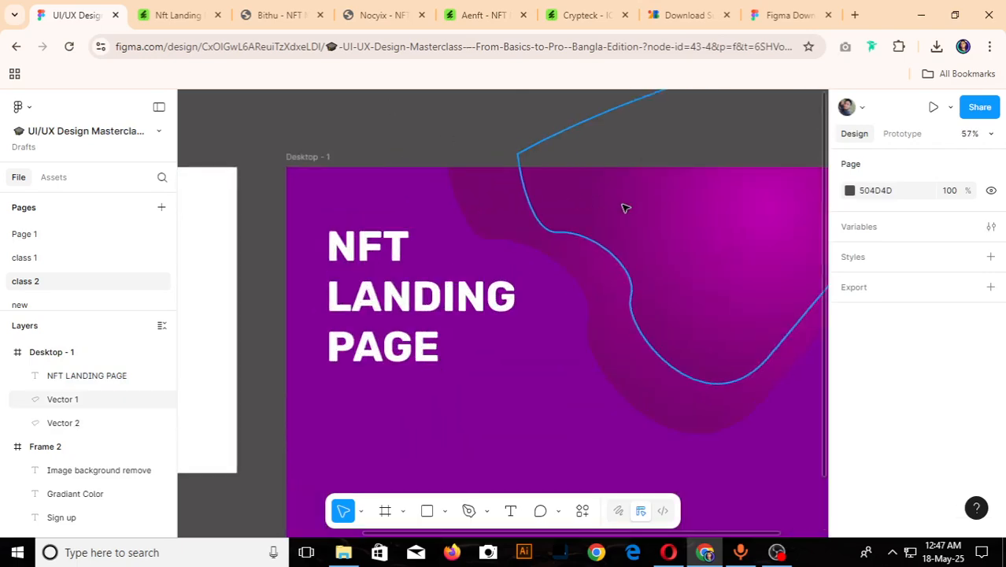
scroll(625, 207, down, 2)
scroll(625, 207, down, 1)
scroll(411, 222, up, 5)
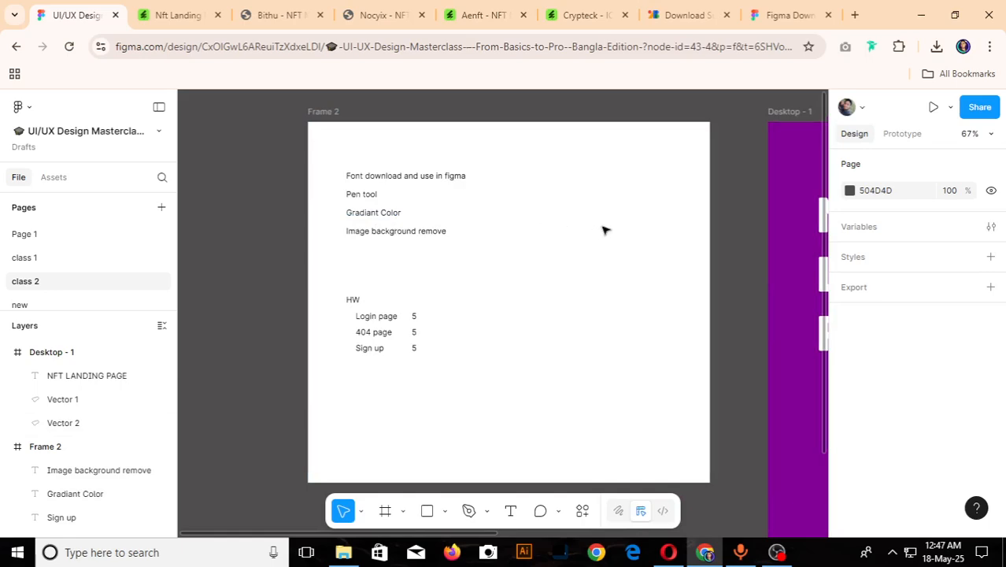
- Draw a rectangle of about 1204 × 623 on the empty canvas beside Frame 2 and duplicate it into a two-by-two grid
scroll(603, 228, down, 5)
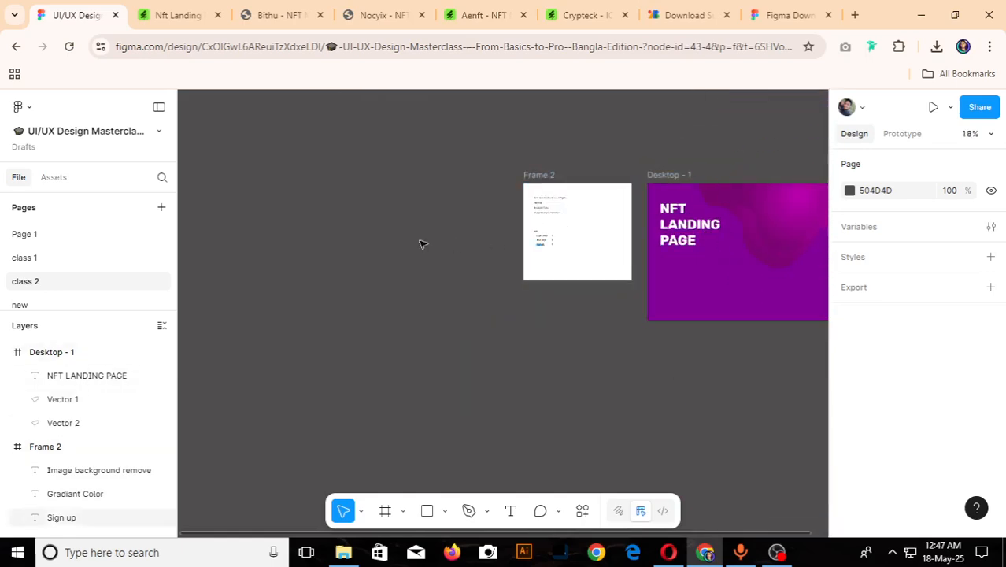
scroll(373, 232, up, 1)
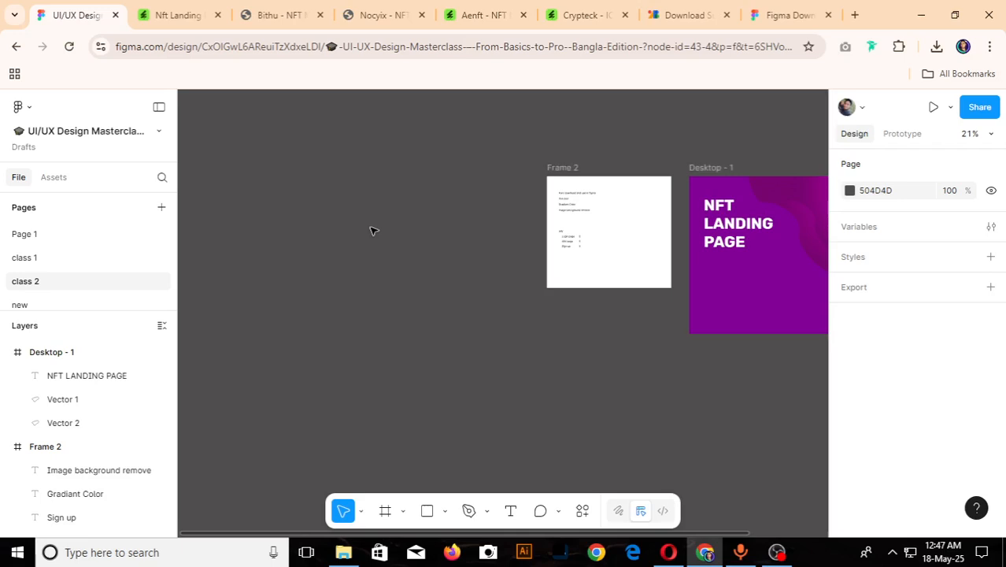
key(r)
drag(260, 192, 314, 307)
scroll(456, 274, down, 3)
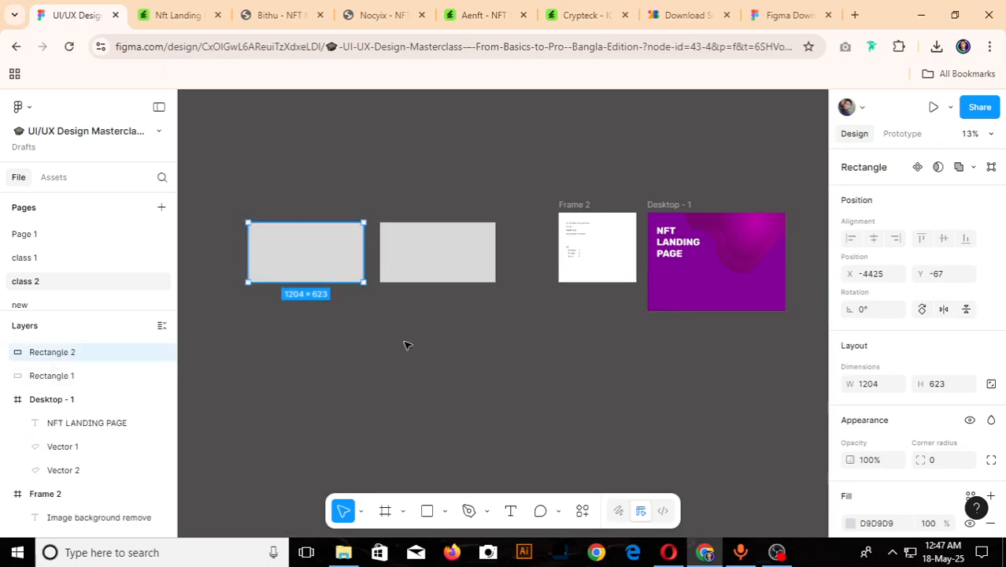
drag(425, 314, 309, 329)
scroll(301, 382, up, 3)
- Switch the fill of the grid's upper-left rectangle from solid to a linear gradient
click(285, 216)
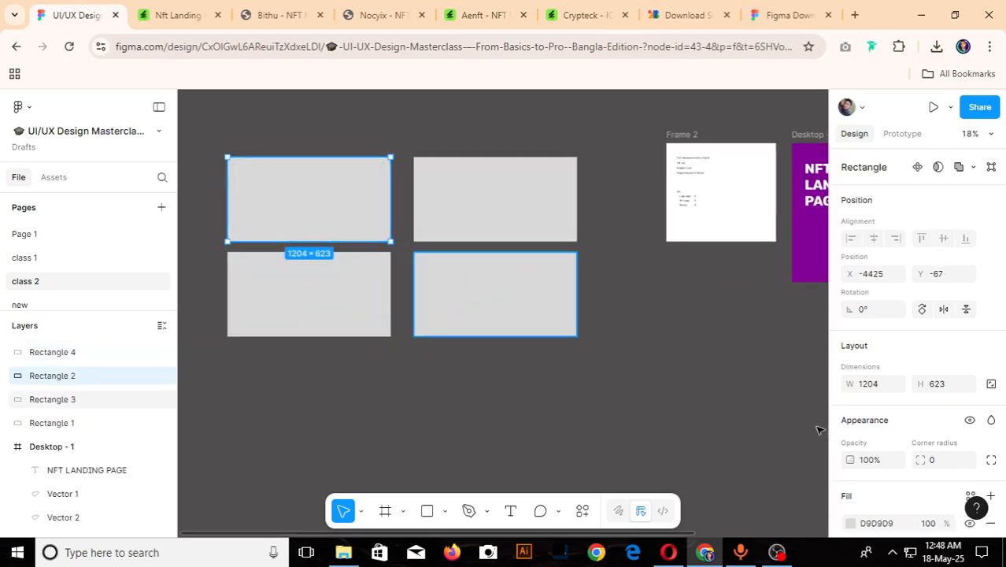
scroll(905, 418, down, 3)
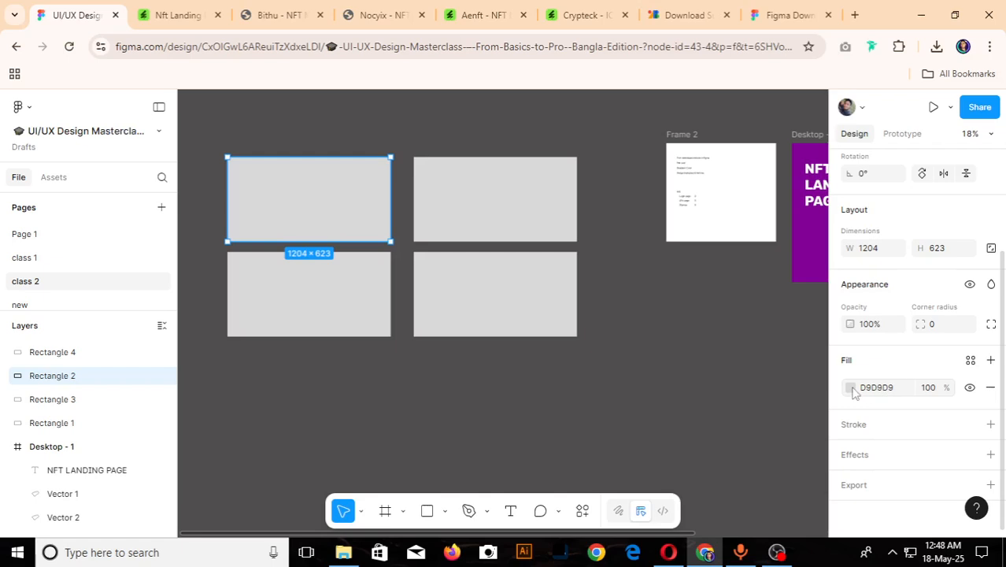
click(851, 387)
click(851, 387)
click(851, 387)
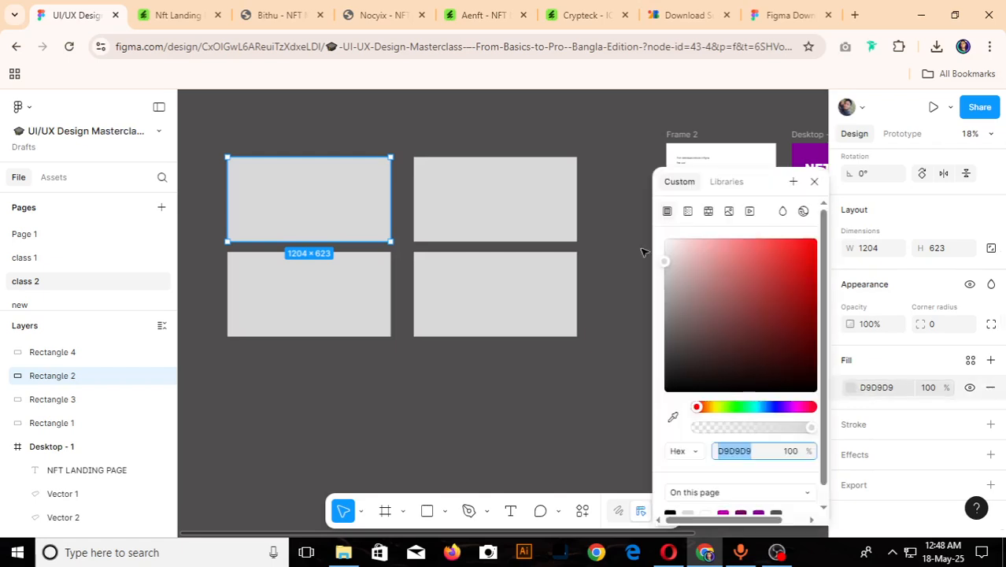
click(687, 213)
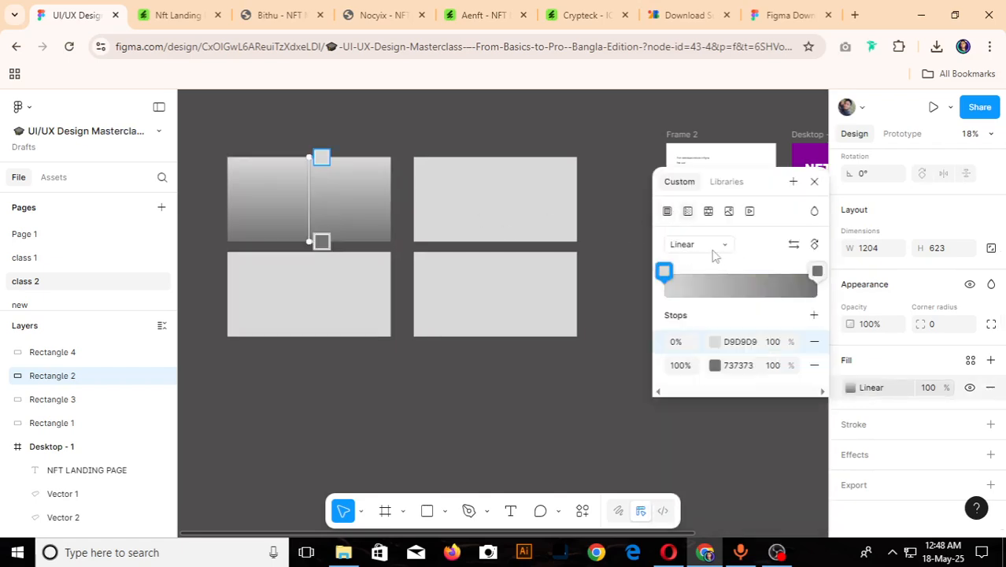
- Set the linear gradient's 0% stop to red D70000 and its 100% stop to dark red 7B0101
click(664, 272)
drag(616, 271, 655, 268)
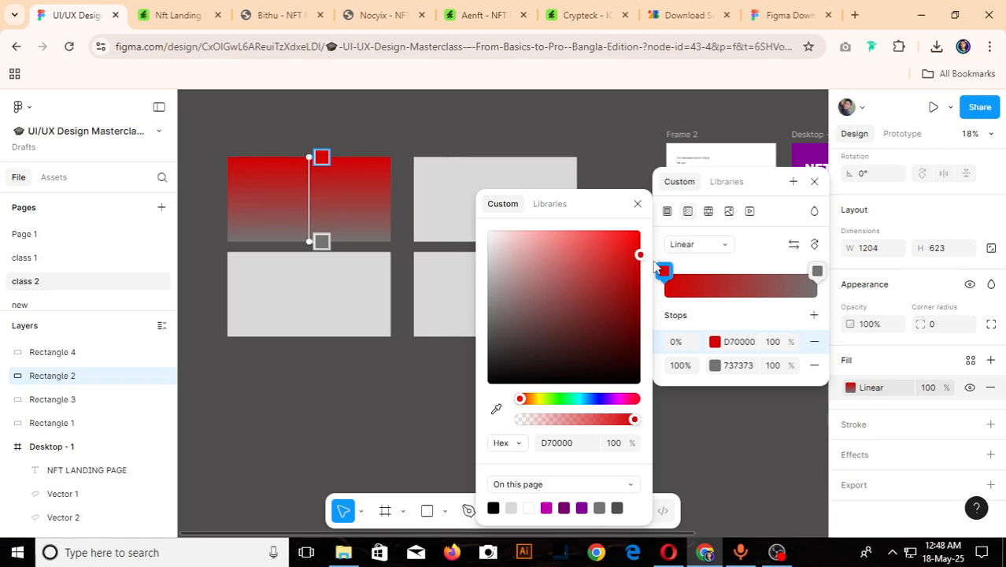
click(816, 271)
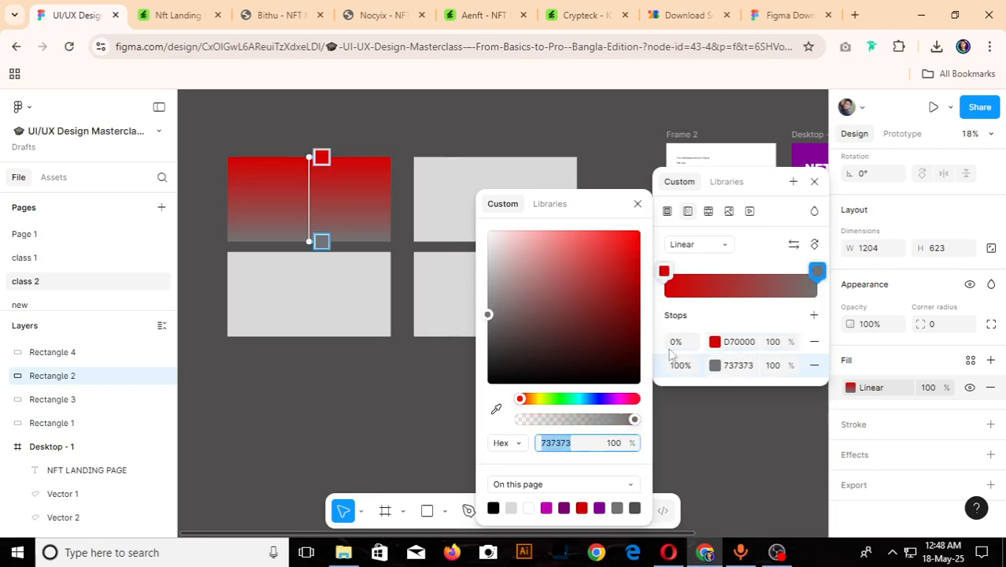
drag(601, 290, 642, 320)
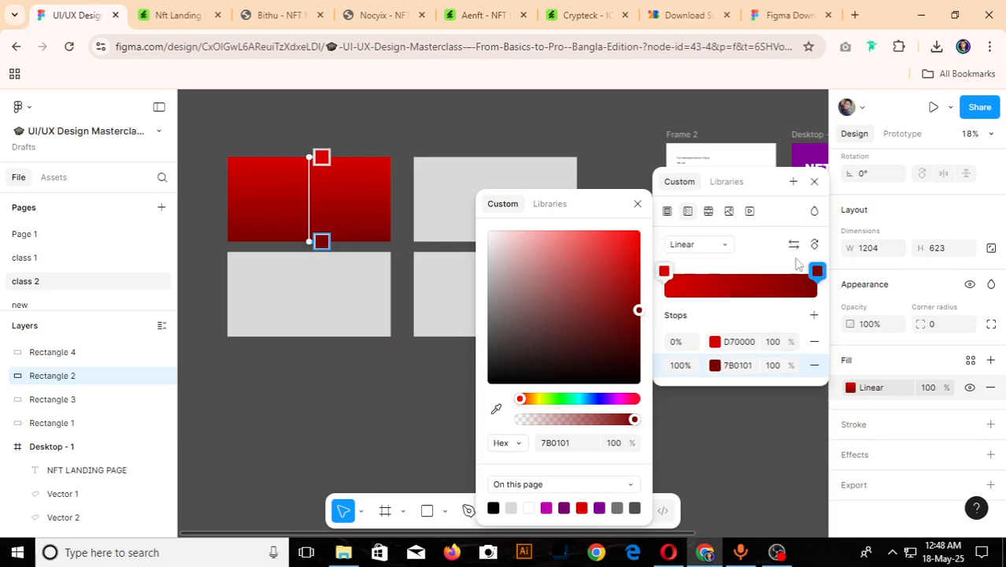
- Add two intermediate stops to the upper-left rectangle's linear gradient, placed at 33% and 71%
click(706, 279)
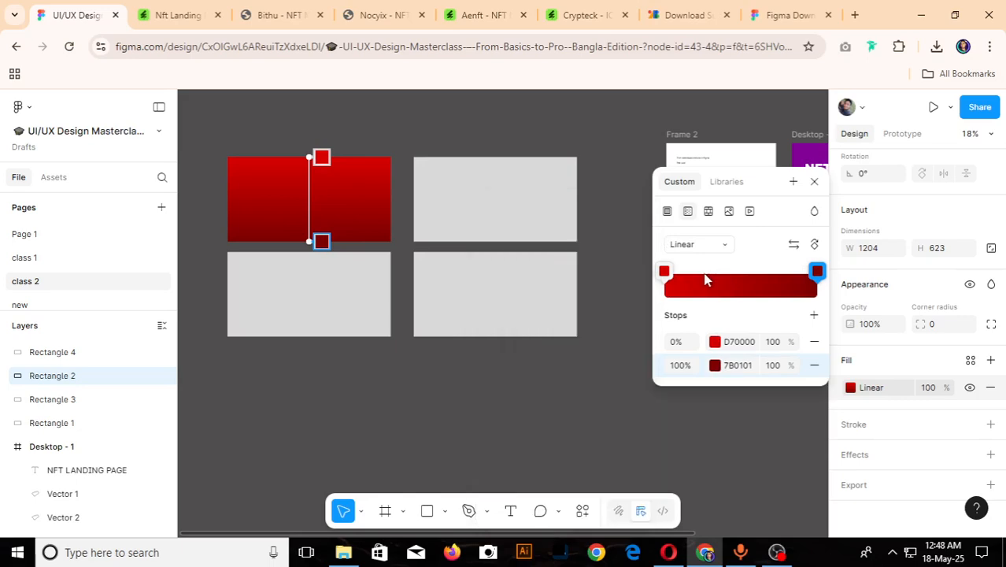
click(703, 280)
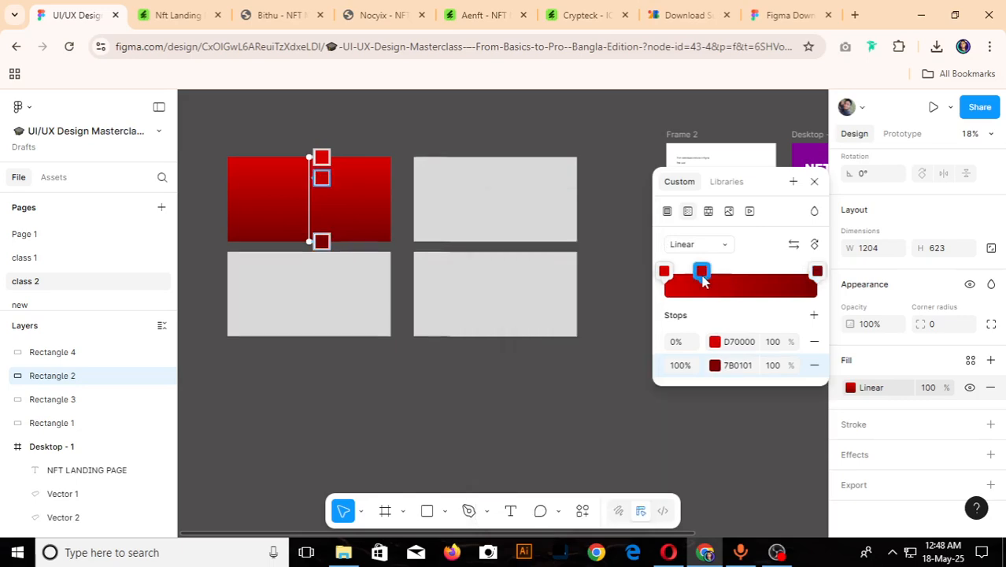
click(771, 281)
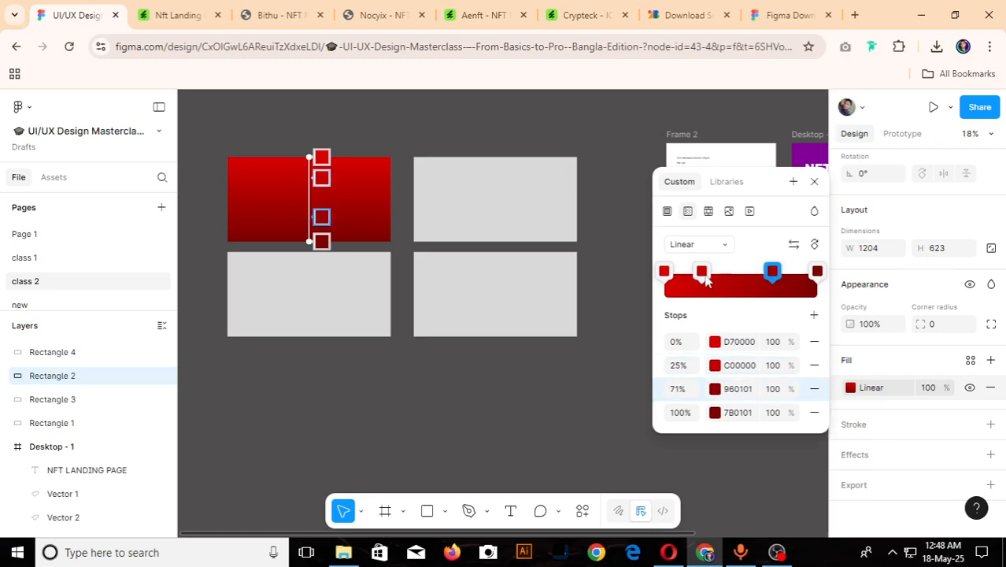
mouse_move(706, 280)
mouse_down()
mouse_move(703, 271)
mouse_move(717, 272)
mouse_up()
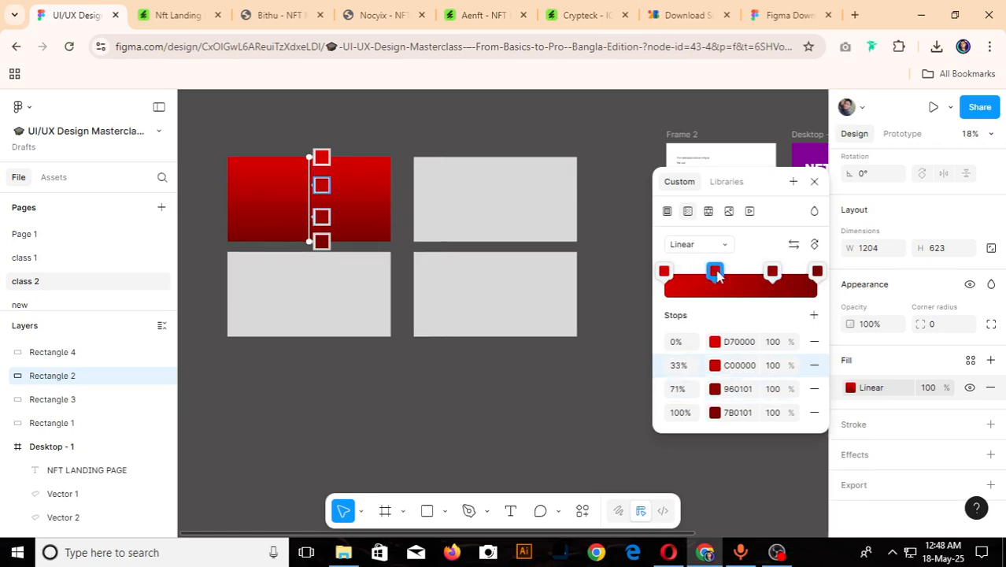
- Recolour the linear gradient's stops: purple B600C0 at 33%, magenta 96015F at 71% and green 20C000 at 100%
click(716, 271)
drag(608, 382, 615, 382)
click(774, 271)
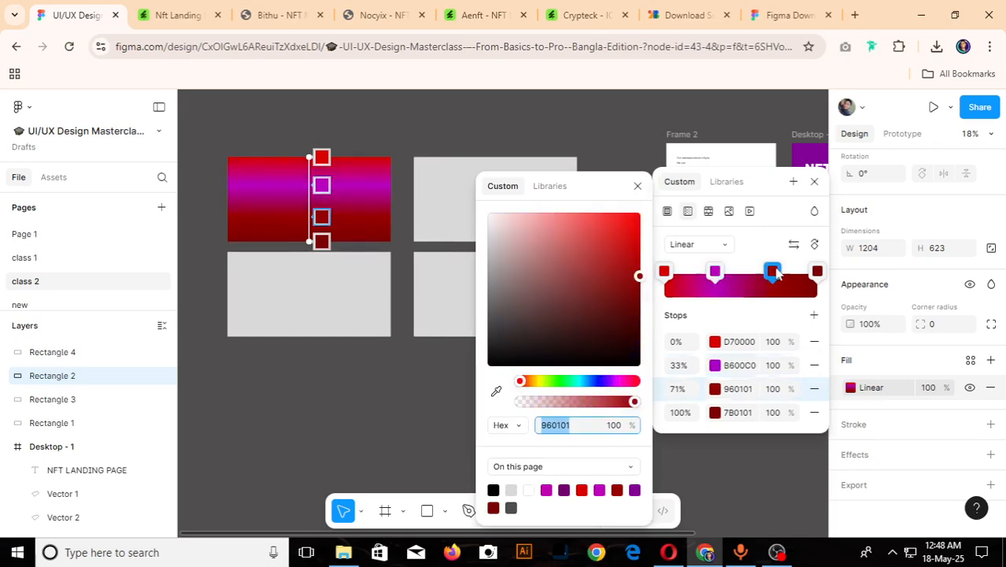
drag(610, 383, 623, 386)
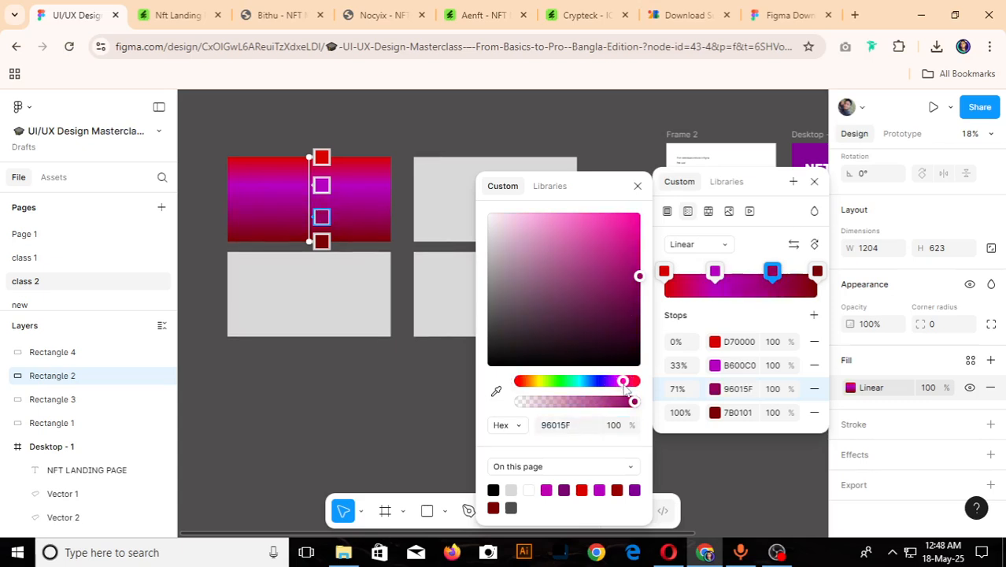
click(818, 271)
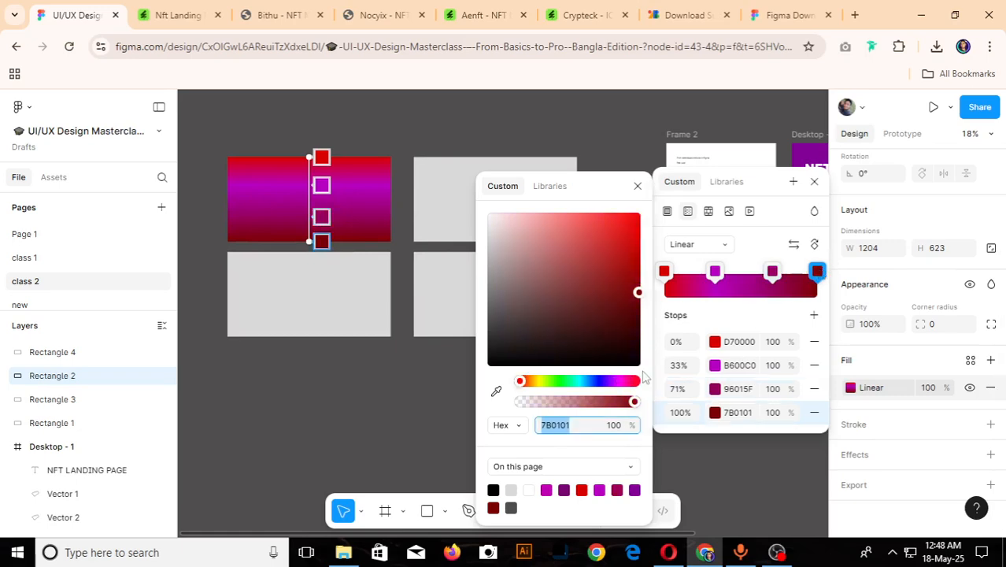
click(598, 489)
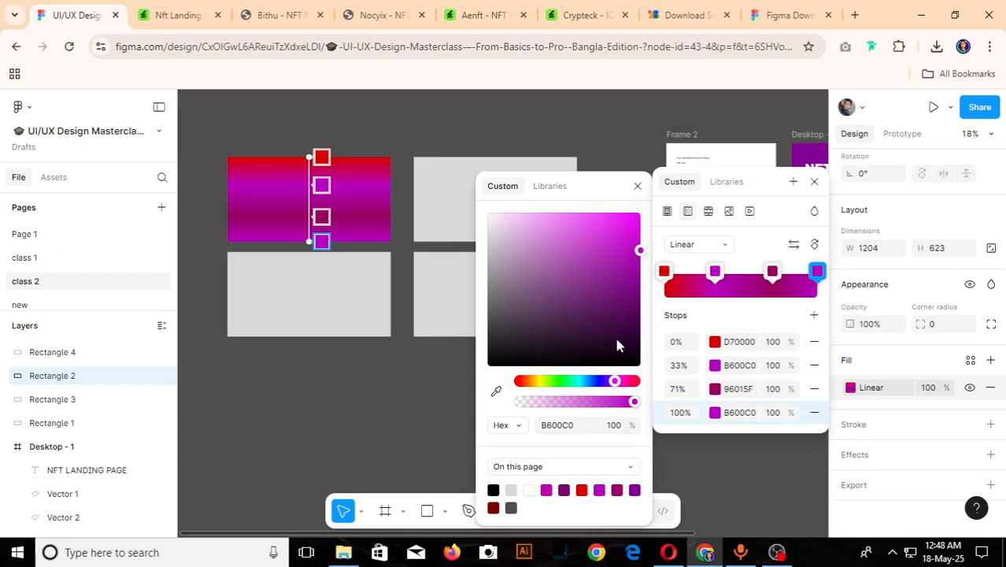
drag(618, 382, 555, 390)
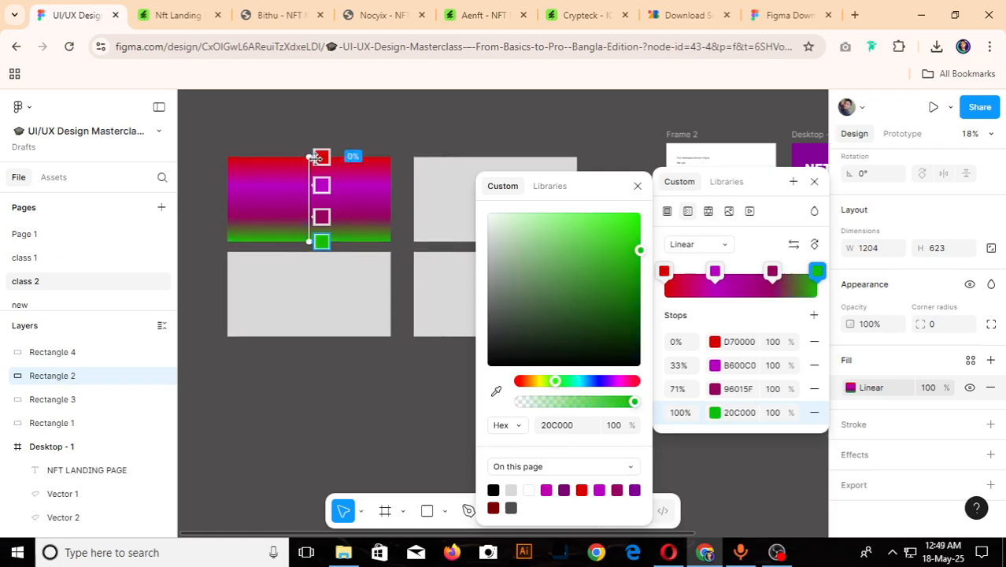
- Angle the linear gradient diagonally from the rectangle's upper-left corner to its lower edge, right of the centre
drag(310, 158, 234, 157)
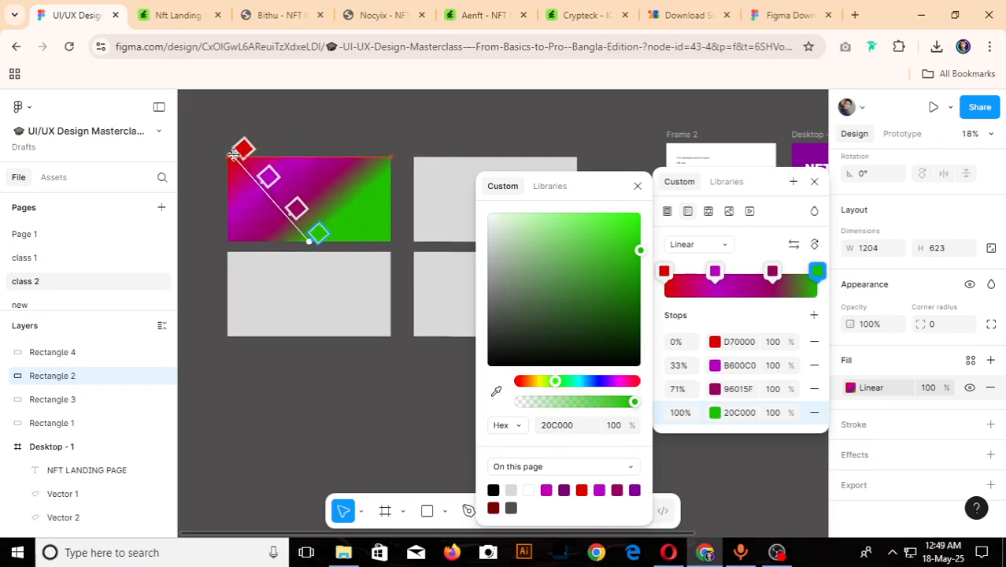
drag(309, 241, 337, 241)
key(Escape)
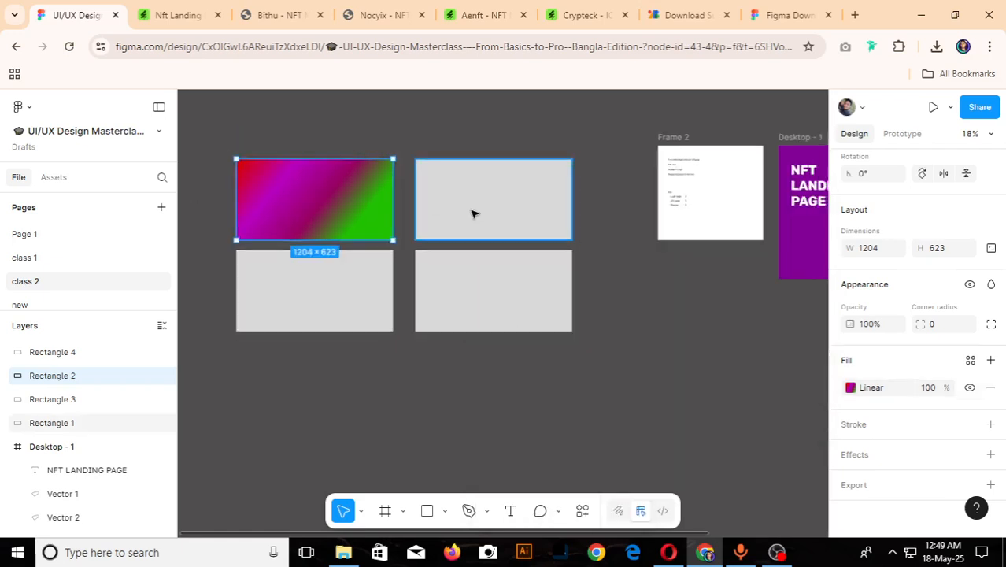
- Delete the plain grey rectangle beside the gradient rectangle in the grid's upper row
scroll(472, 213, down, 2)
scroll(364, 210, up, 4)
scroll(342, 200, down, 4)
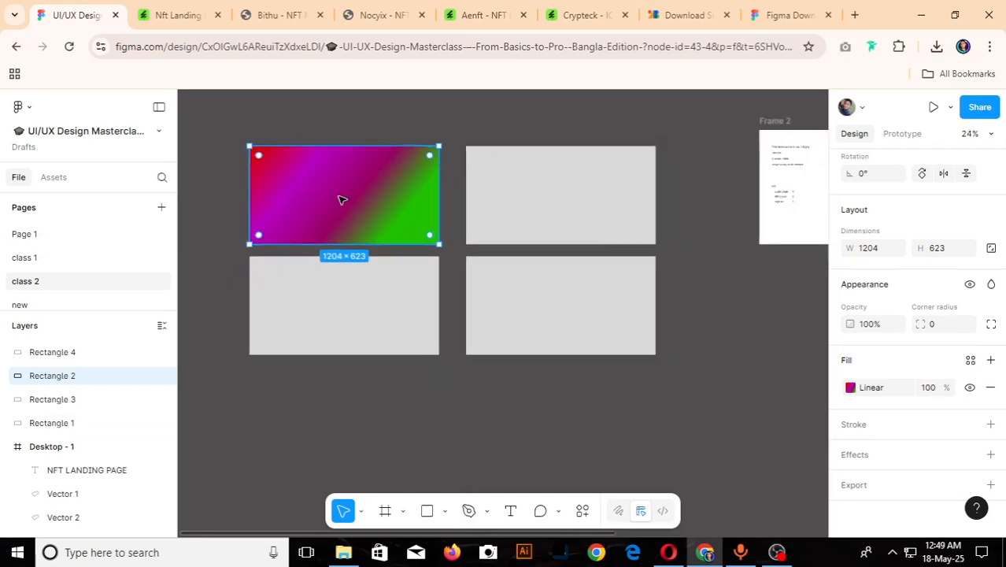
click(478, 202)
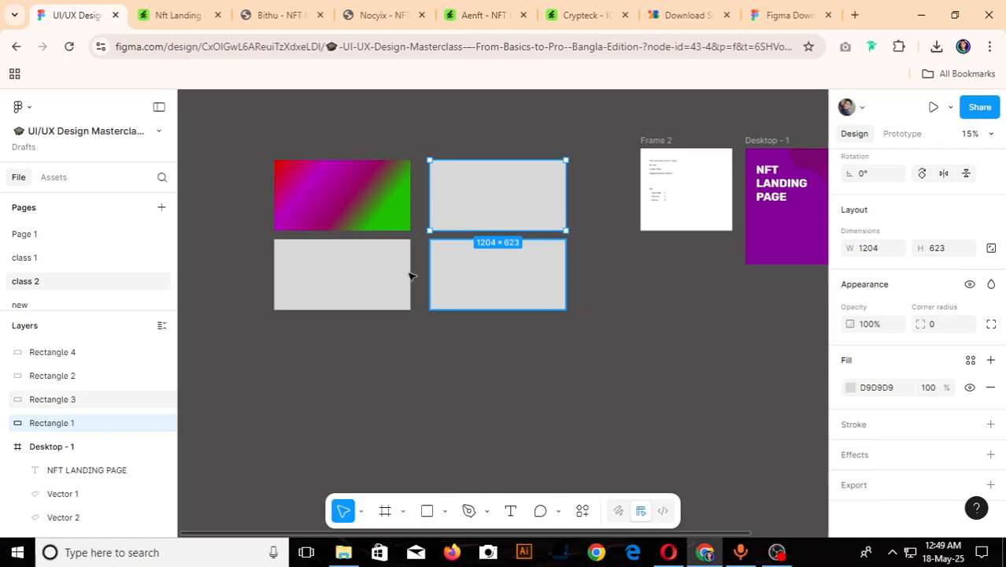
click(348, 207)
click(520, 214)
key(Escape)
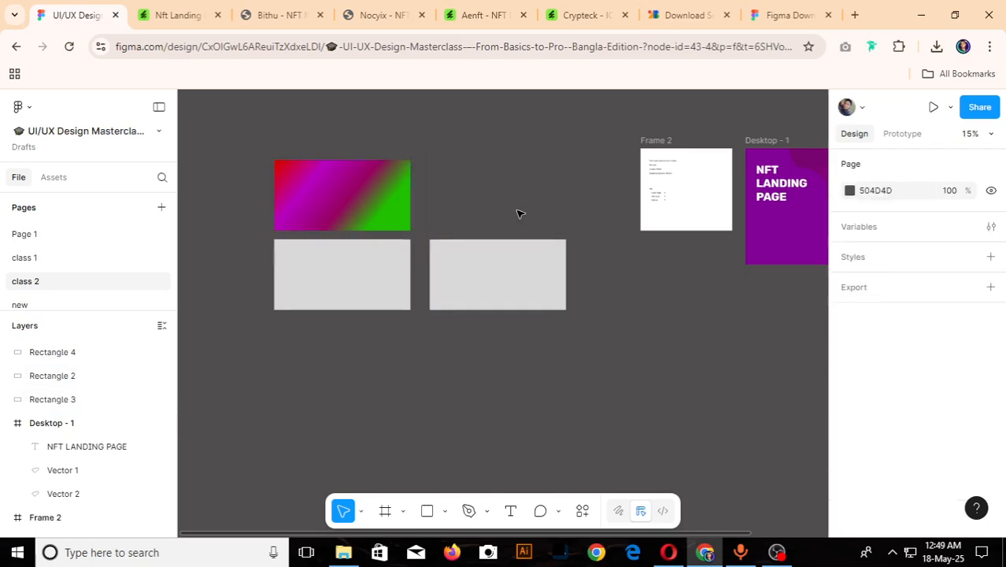
- Duplicate the gradient rectangle into the empty upper-right grid spot and change the copy's gradient type to Radial
click(362, 196)
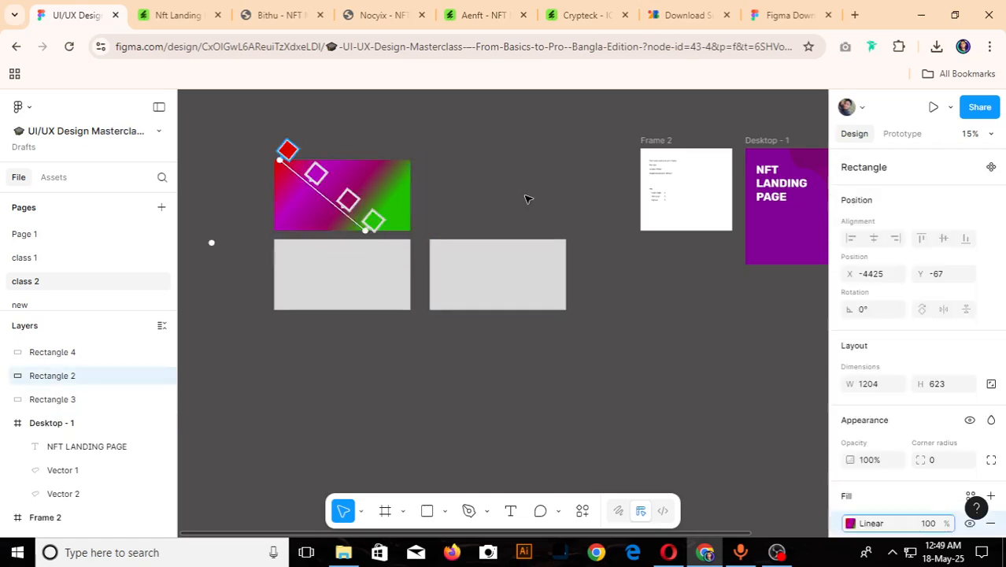
click(375, 190)
drag(375, 200, 533, 213)
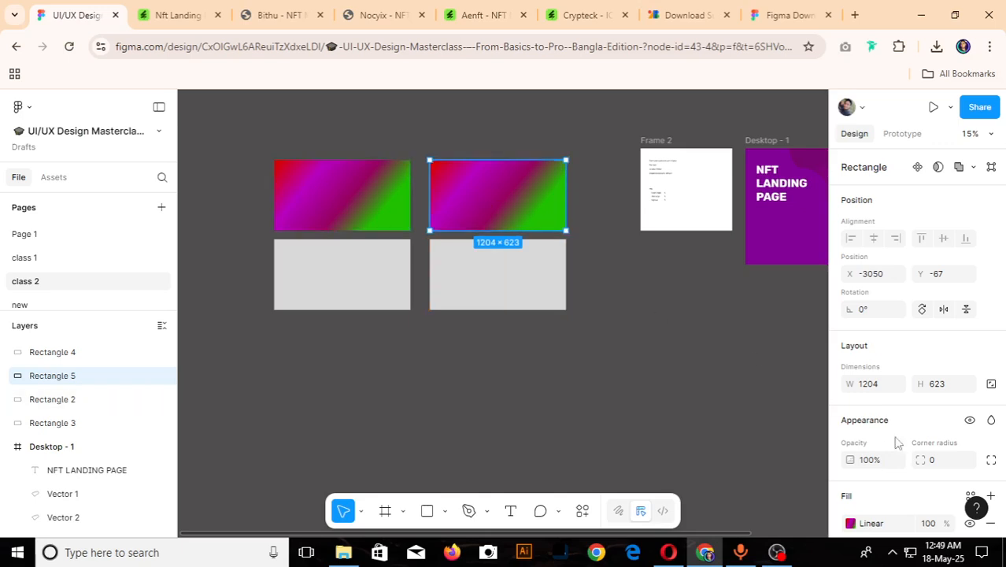
scroll(868, 394, down, 2)
click(850, 387)
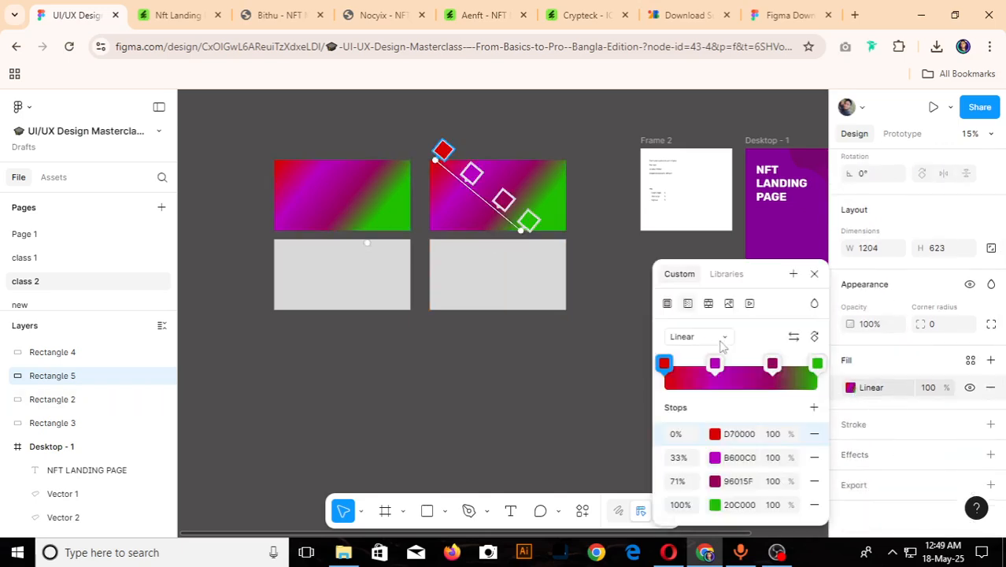
click(689, 337)
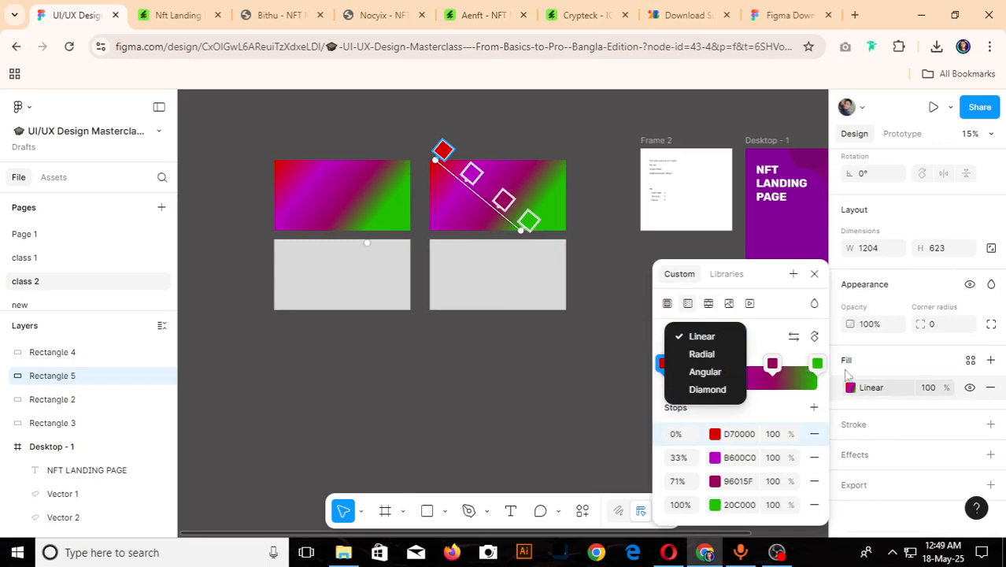
click(707, 356)
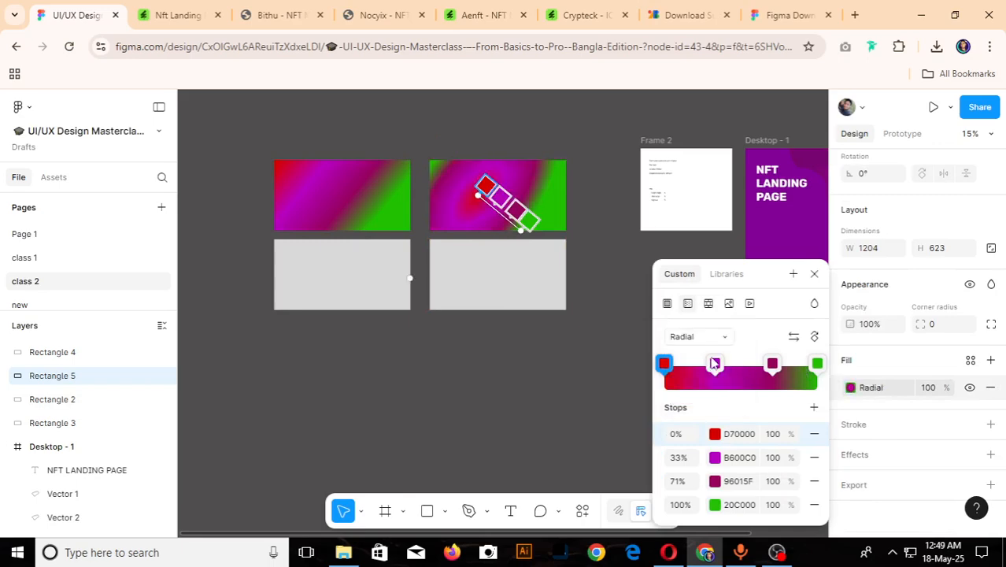
- Stretch the copy's radial gradient from its upper-left corner to its lower-right corner, and delete the copy
scroll(498, 212, up, 5)
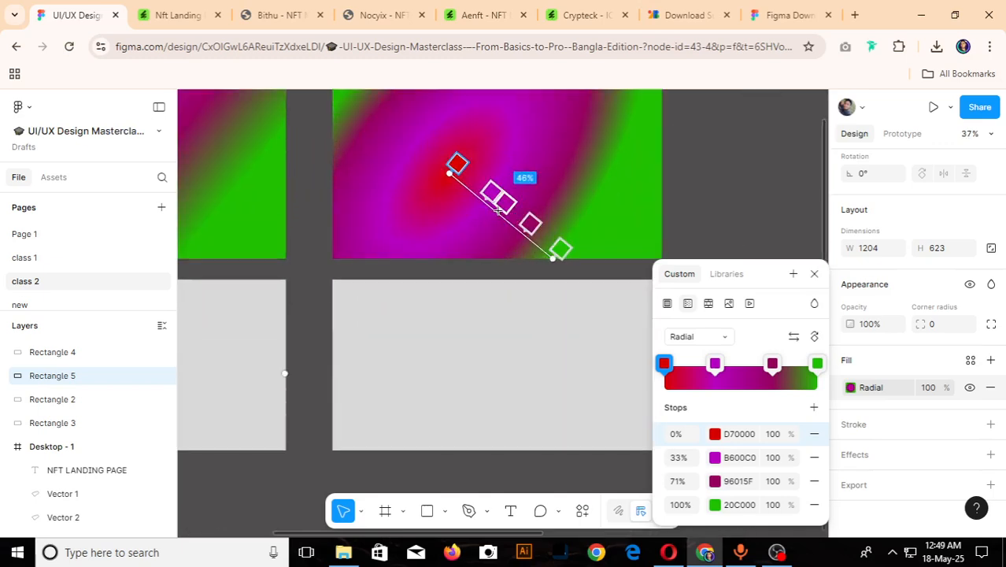
scroll(534, 240, down, 5)
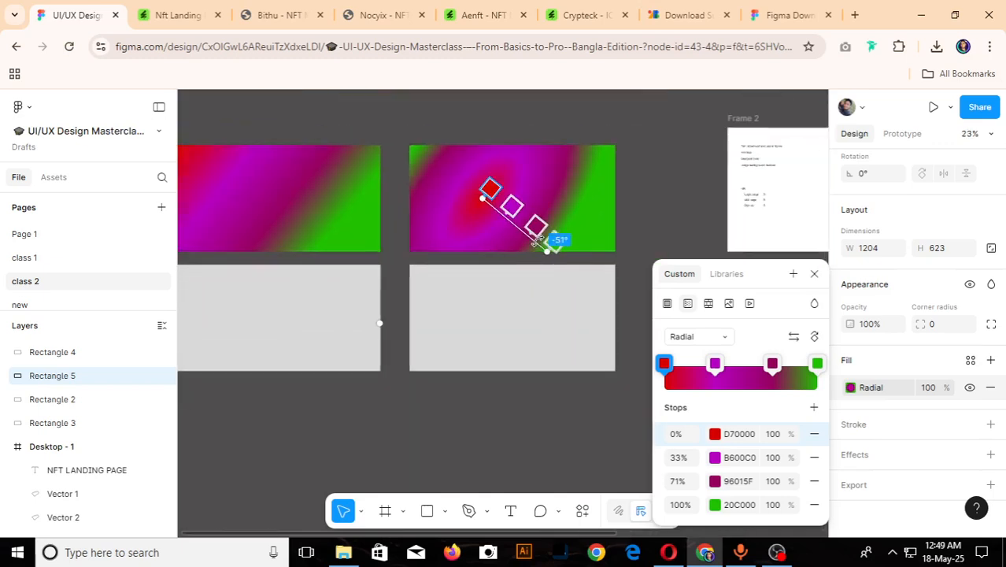
drag(514, 221, 490, 197)
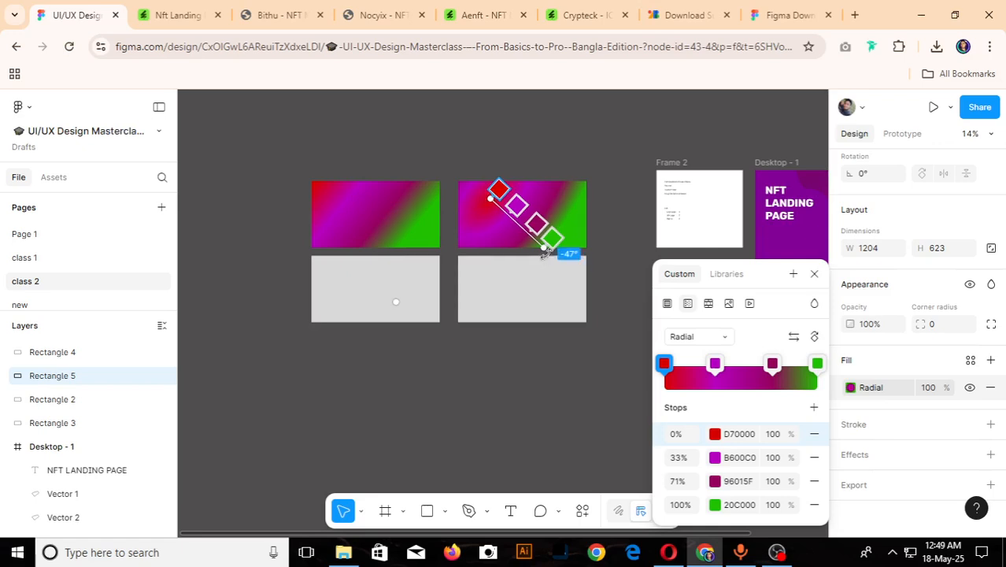
drag(544, 246, 591, 246)
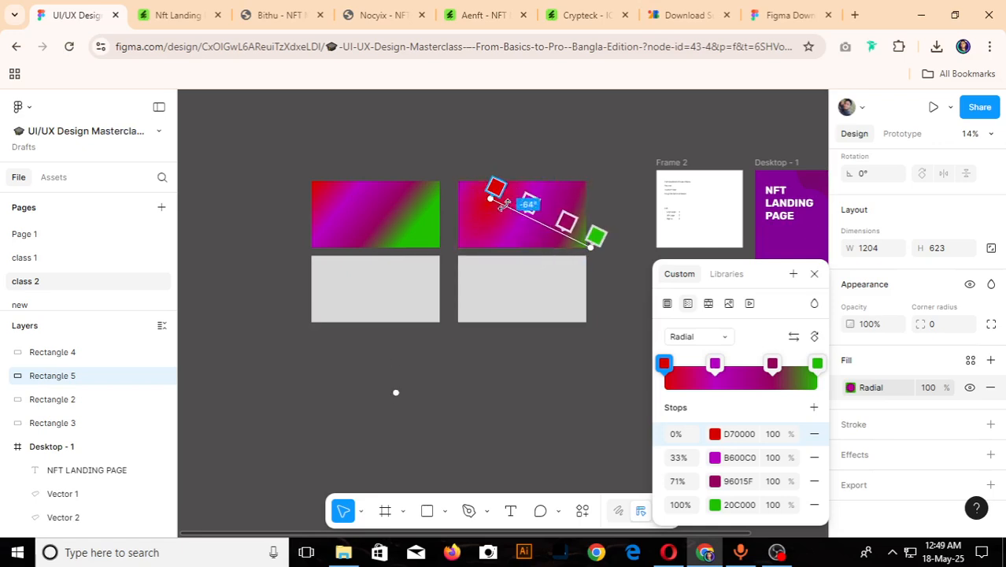
drag(491, 200, 468, 184)
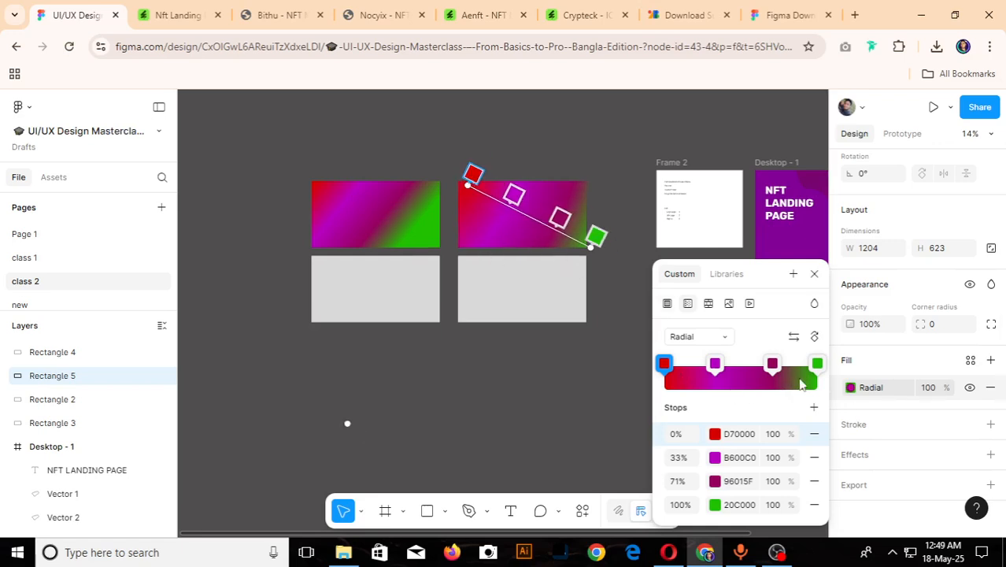
key(Escape)
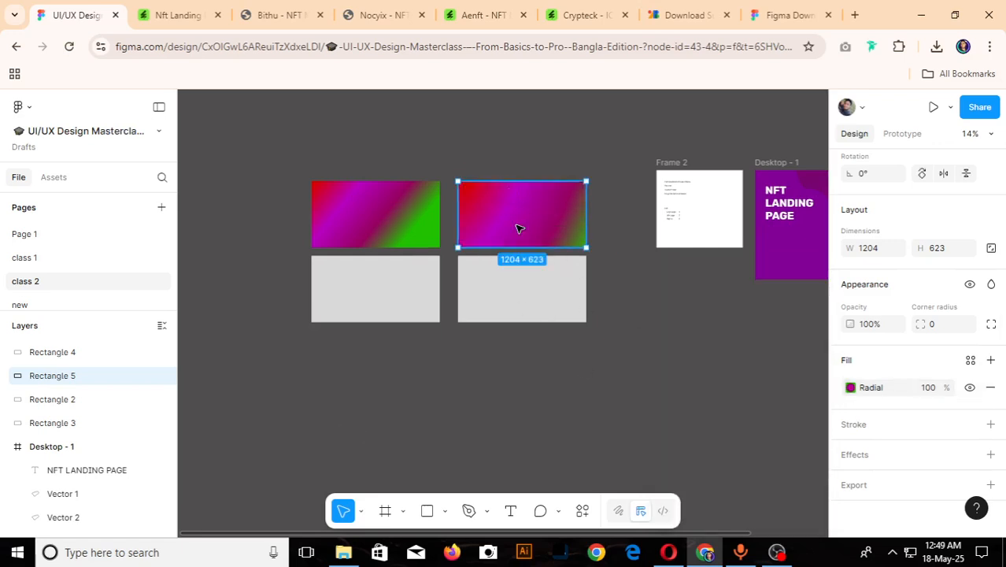
key(Delete)
- Switch the fill of the grid's lower-right rectangle from solid to a radial gradient
click(551, 267)
scroll(903, 419, down, 3)
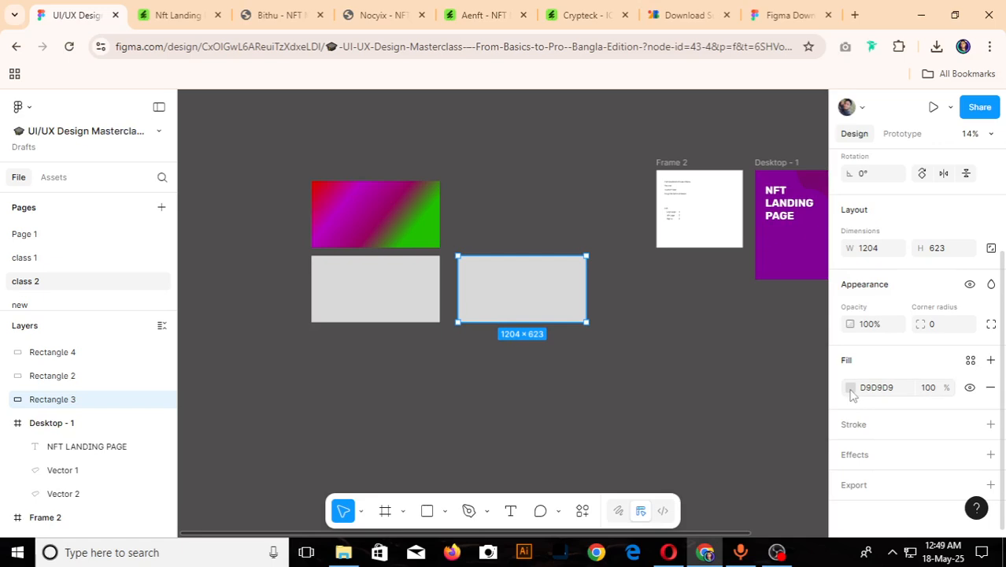
click(850, 388)
click(688, 211)
click(693, 245)
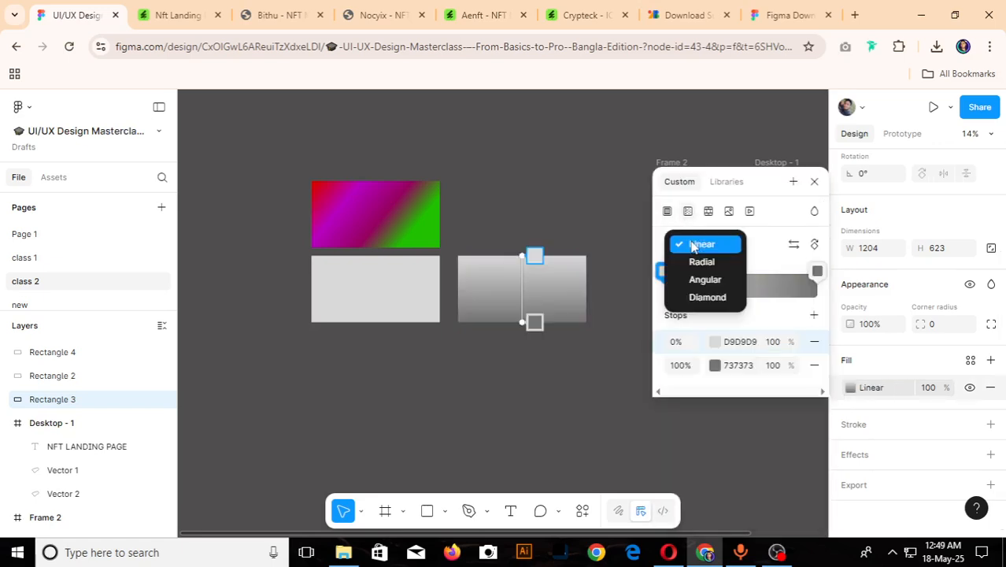
click(702, 261)
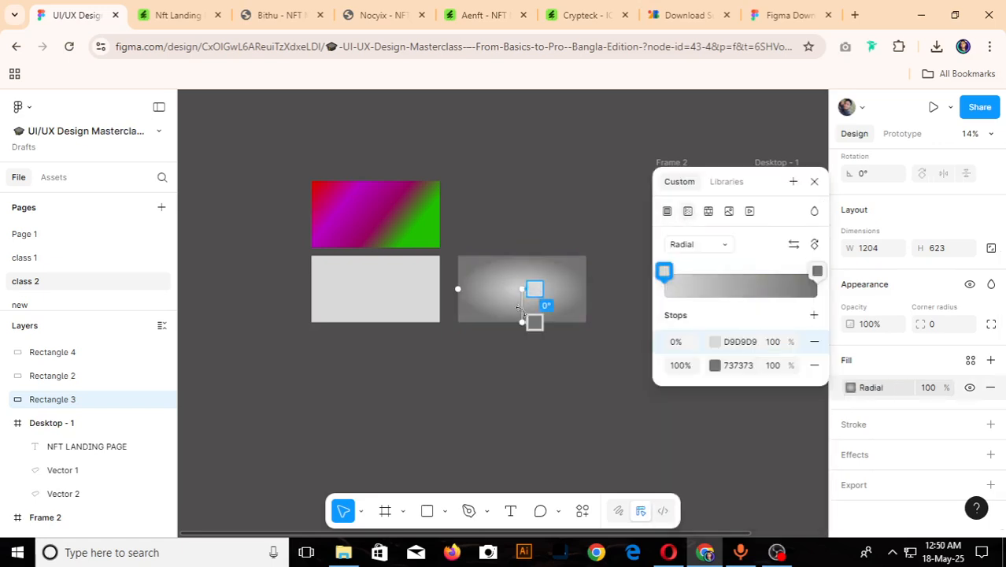
- Set the radial gradient's 0% stop to red FF0202 and its 100% stop to purple 77046F
ctrl+scroll(520, 308, up, 5)
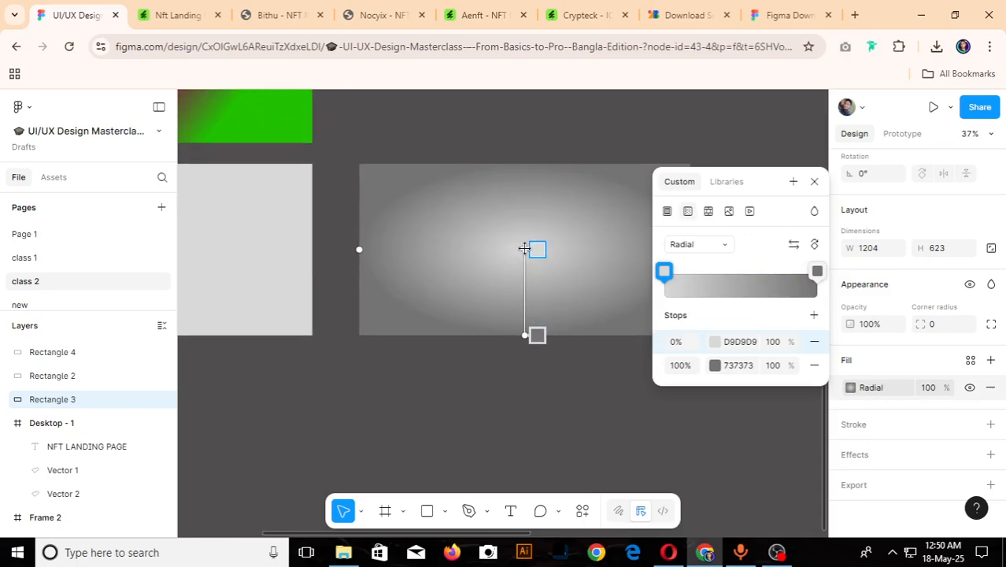
click(666, 281)
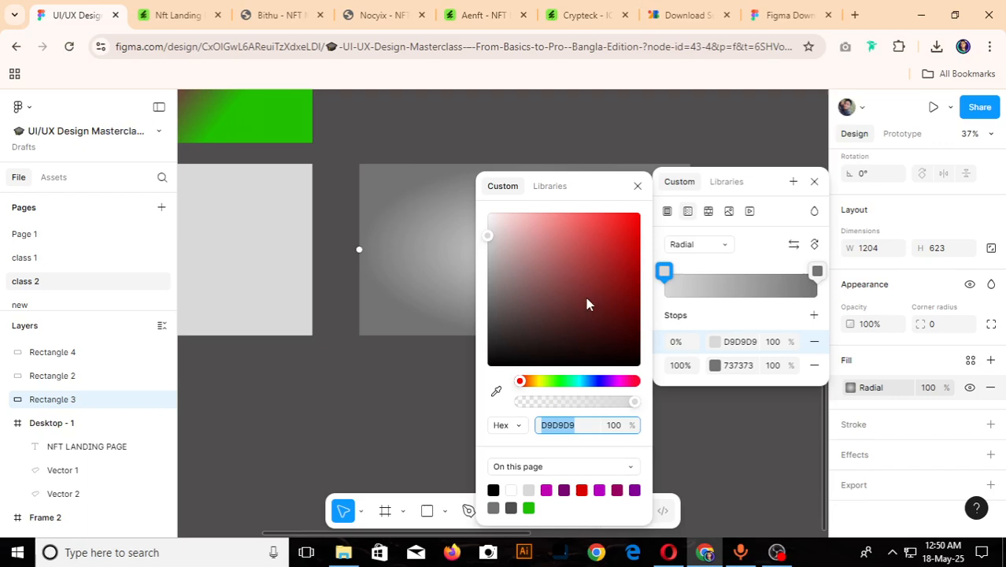
drag(622, 245, 660, 181)
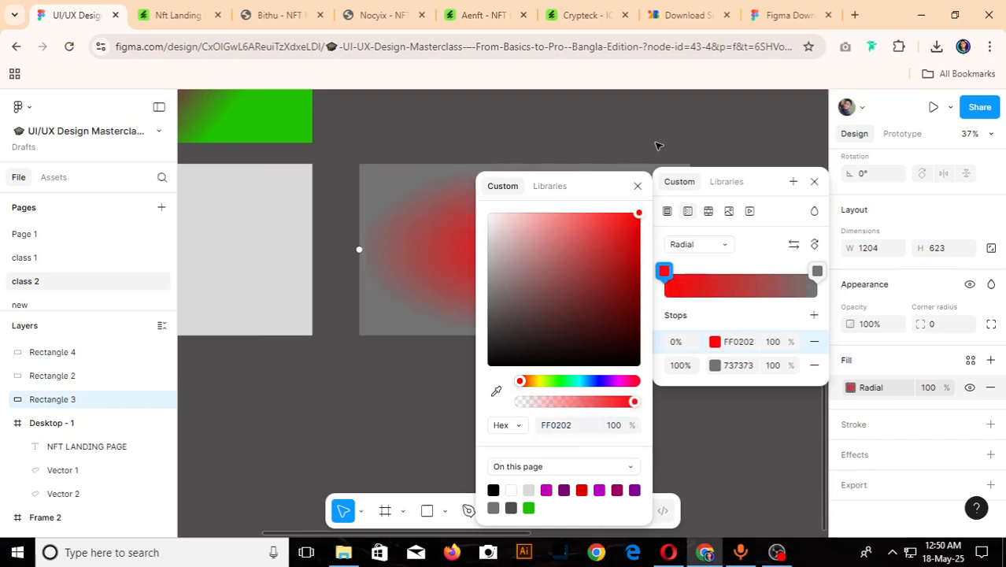
key(Escape)
click(850, 387)
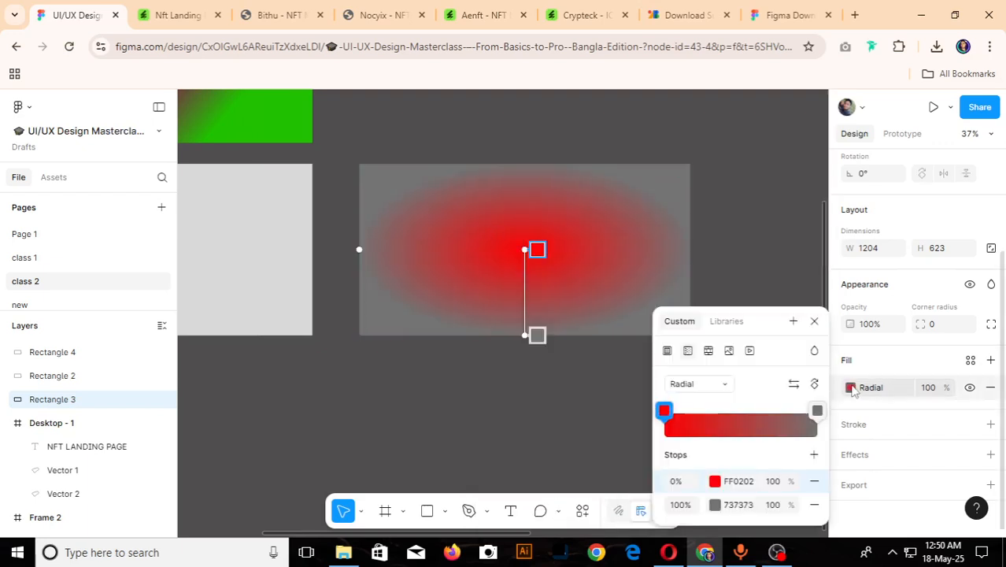
click(818, 409)
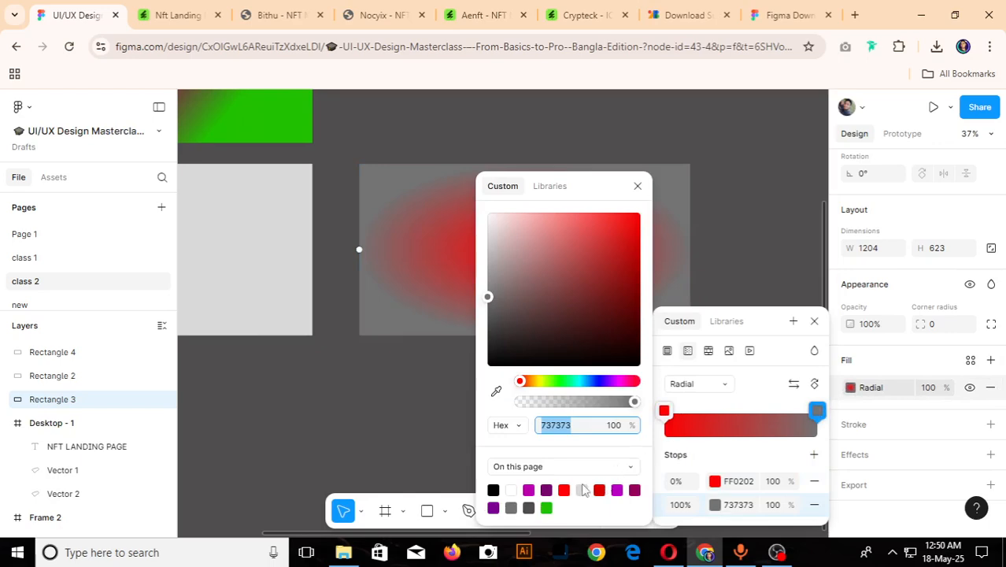
click(547, 488)
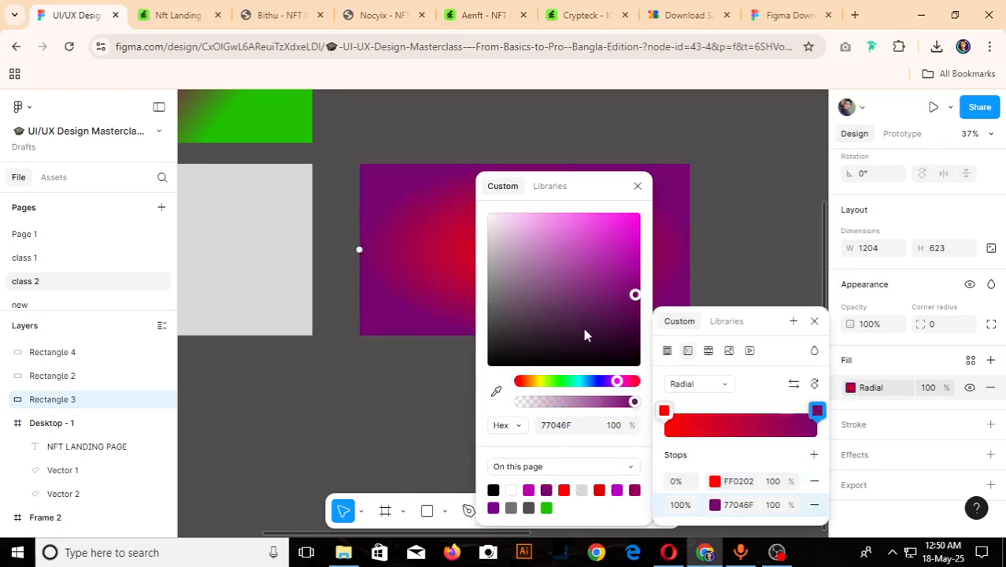
key(Escape)
scroll(566, 252, down, 6)
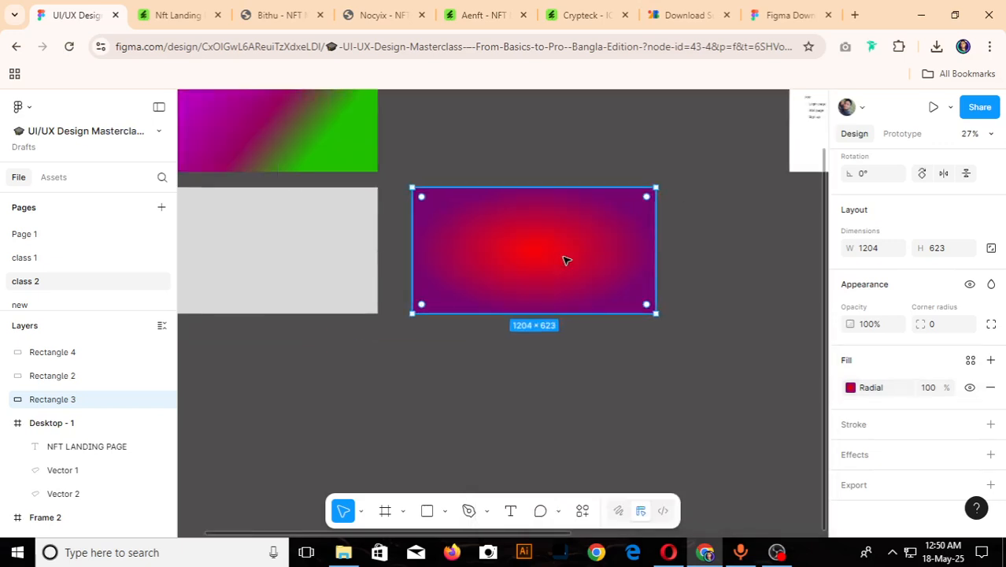
- Move the radial gradient rectangle into the empty spot beside the linear gradient rectangle
click(603, 349)
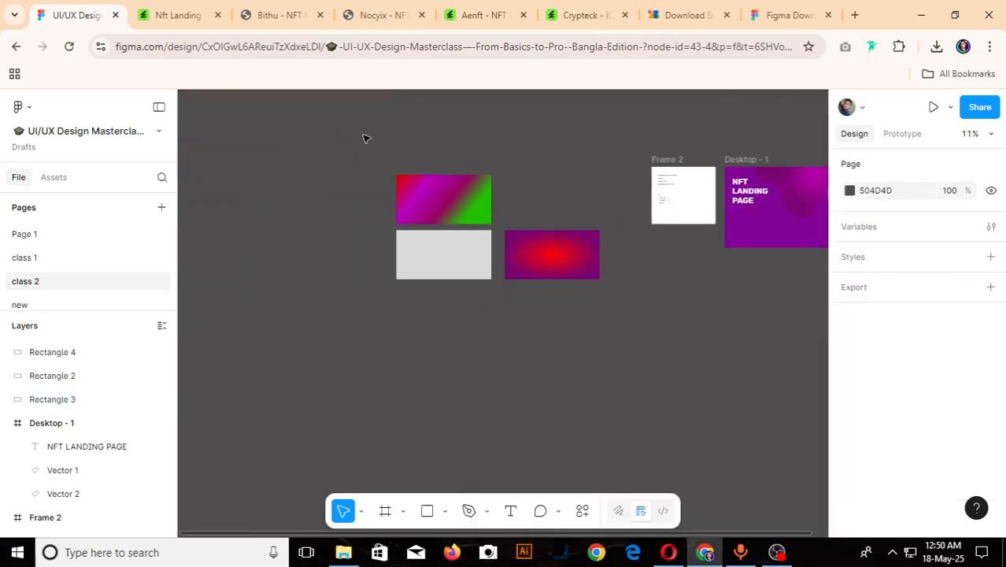
scroll(434, 216, up, 3)
drag(622, 287, 611, 205)
- Change the grey rectangle's solid fill to an angular gradient
click(465, 265)
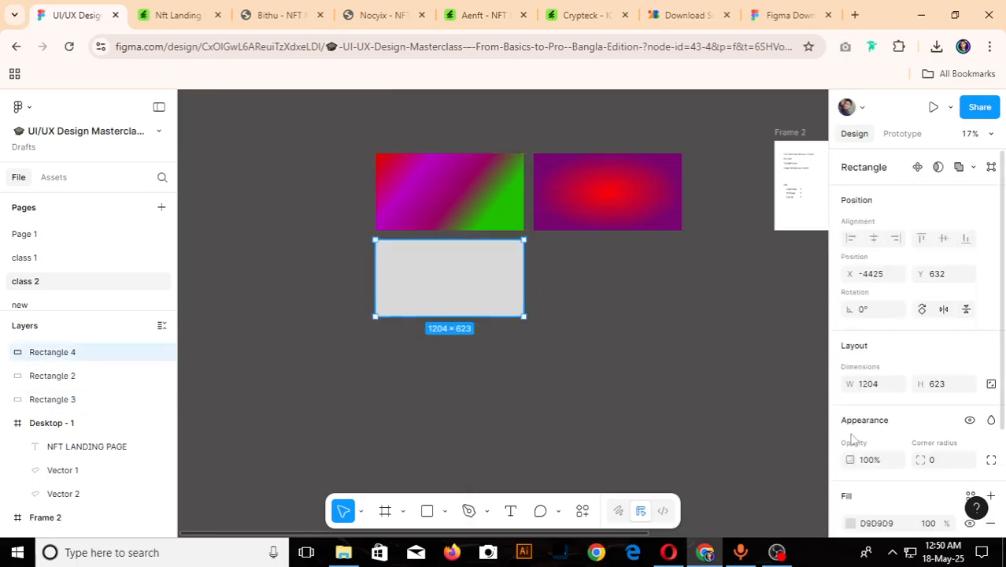
scroll(852, 437, down, 3)
click(851, 387)
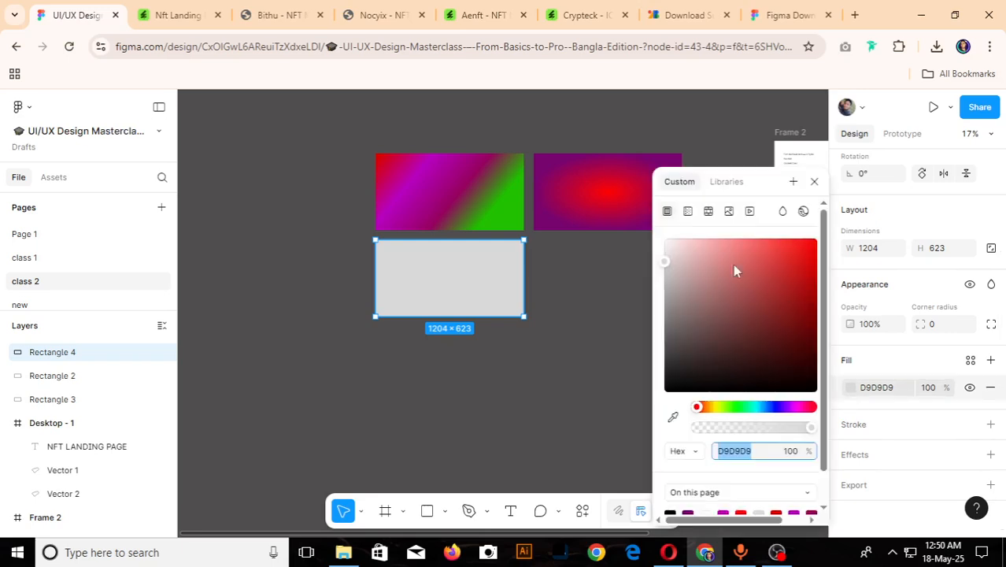
click(690, 213)
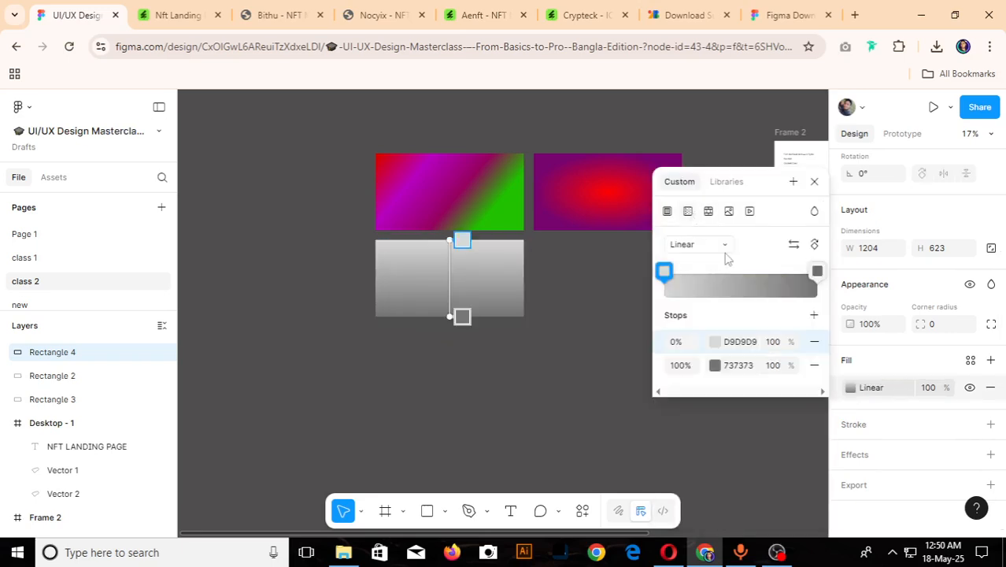
click(722, 248)
click(719, 252)
click(720, 251)
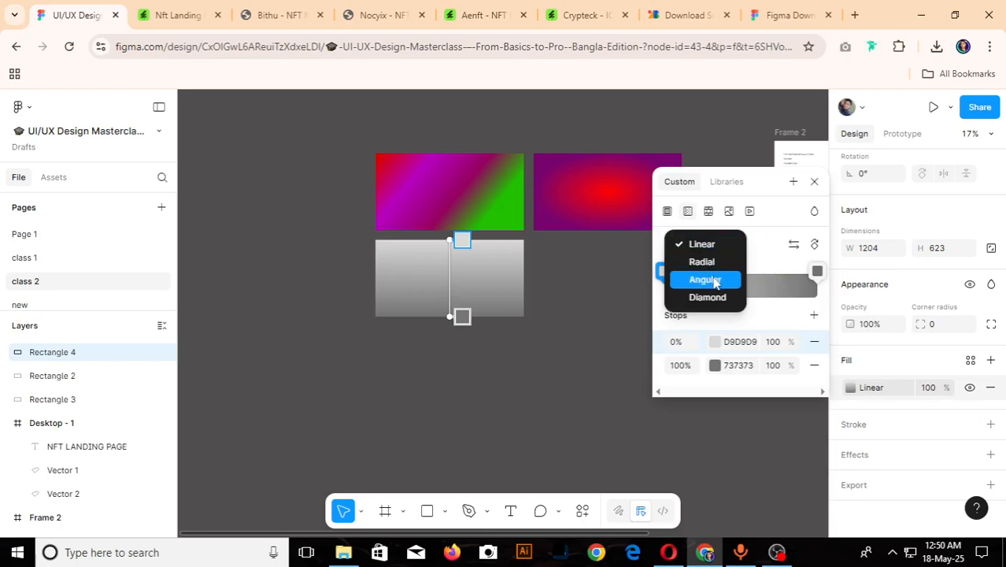
click(716, 281)
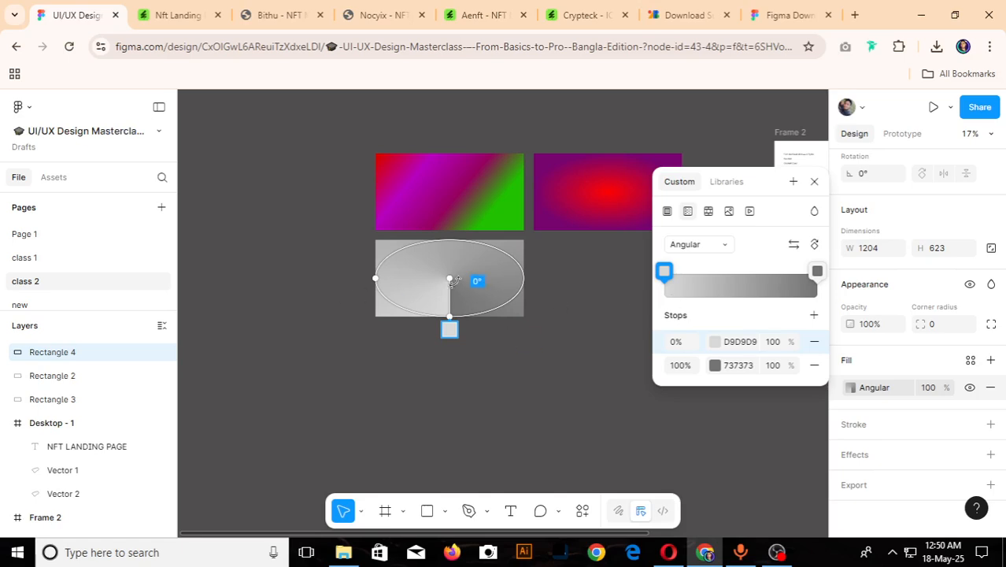
- Delete the angular gradient rectangle and draw a circle of about 1024 × 1024 in its place
click(437, 365)
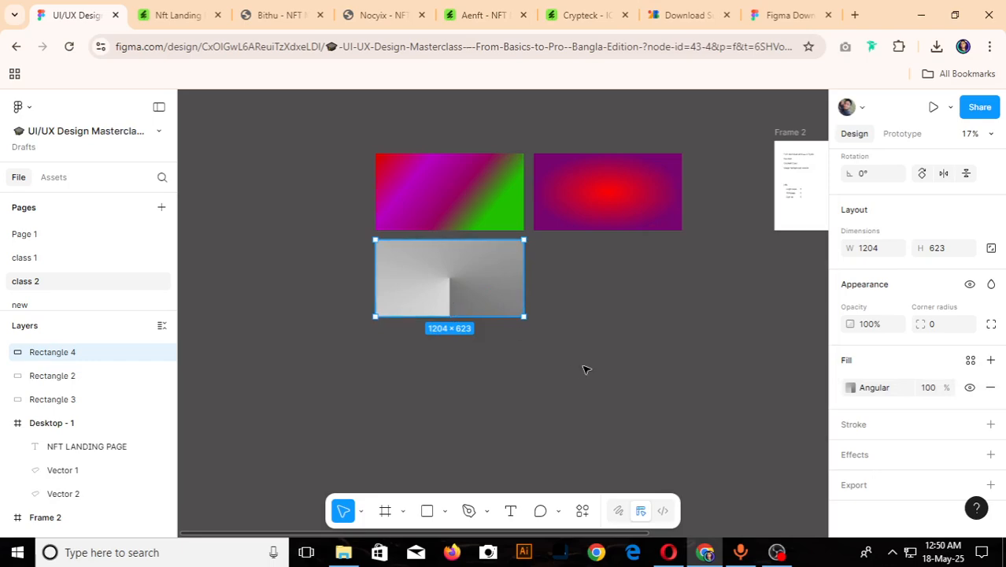
drag(494, 287, 478, 284)
key(Delete)
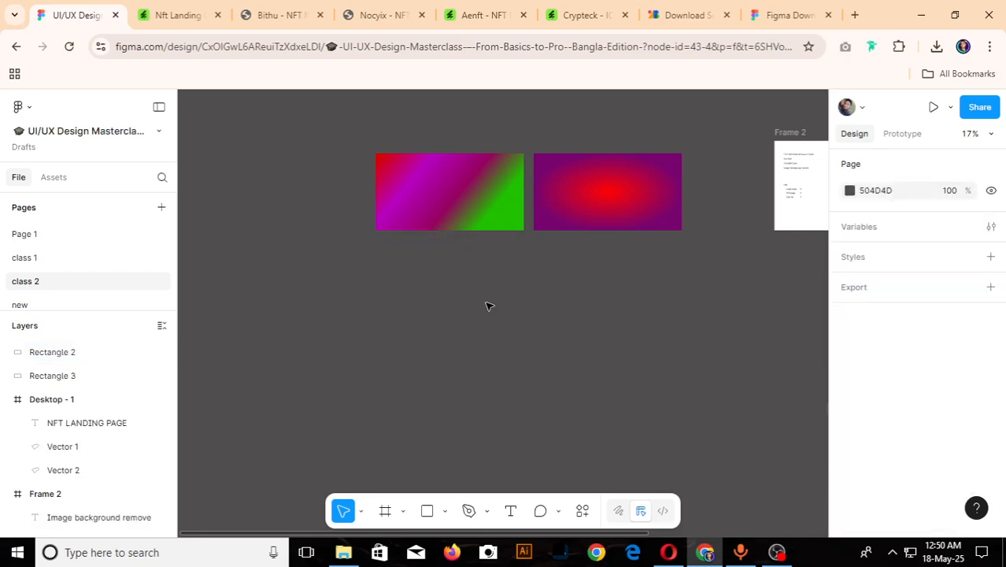
key(o)
drag(397, 301, 524, 427)
drag(470, 370, 455, 325)
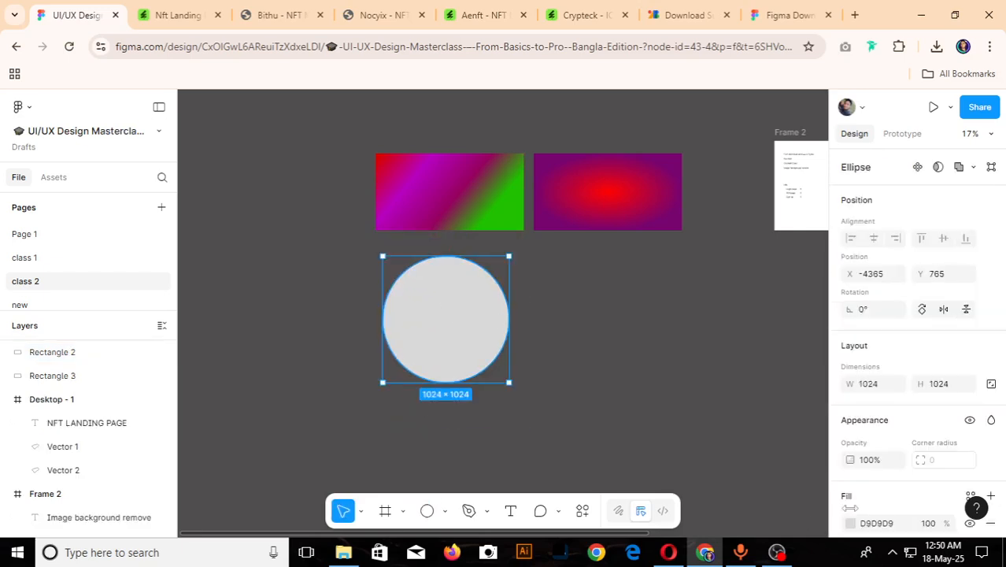
- Switch the circle's fill from solid to an angular gradient
scroll(882, 378, down, 3)
click(851, 388)
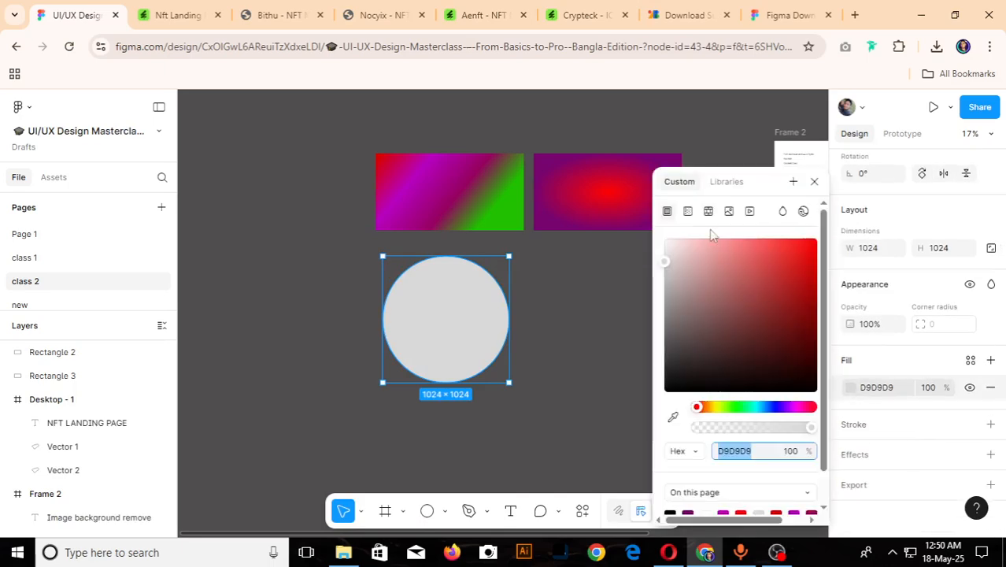
click(688, 211)
click(729, 246)
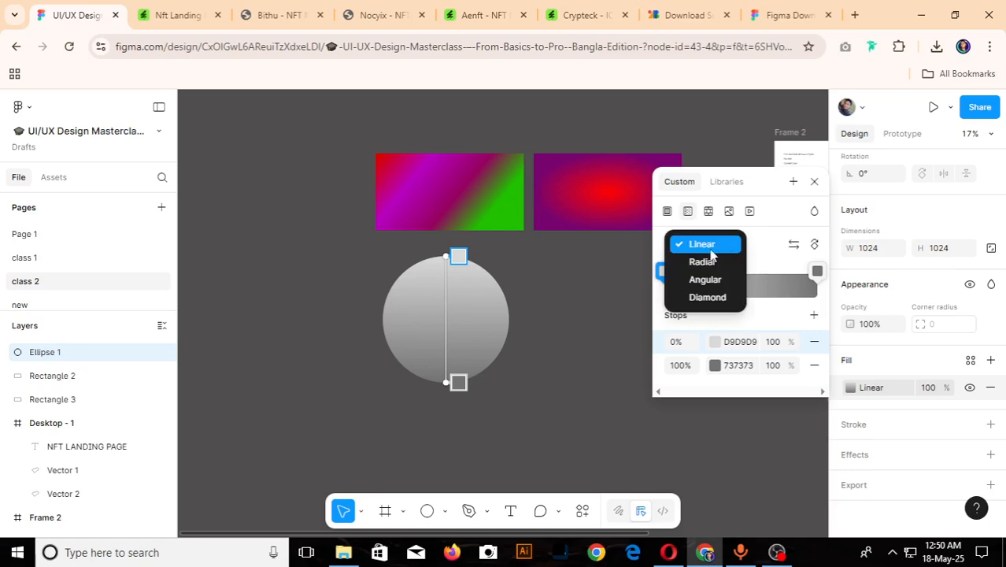
click(714, 280)
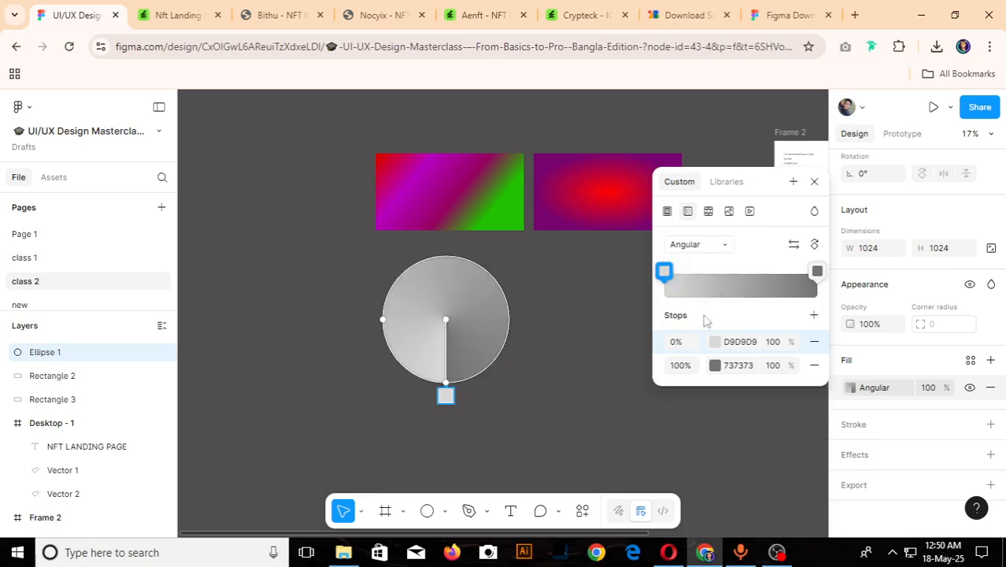
- Set the angular gradient's 0% stop to red D70000 and its 100% stop to magenta FF00FB
click(668, 273)
click(598, 491)
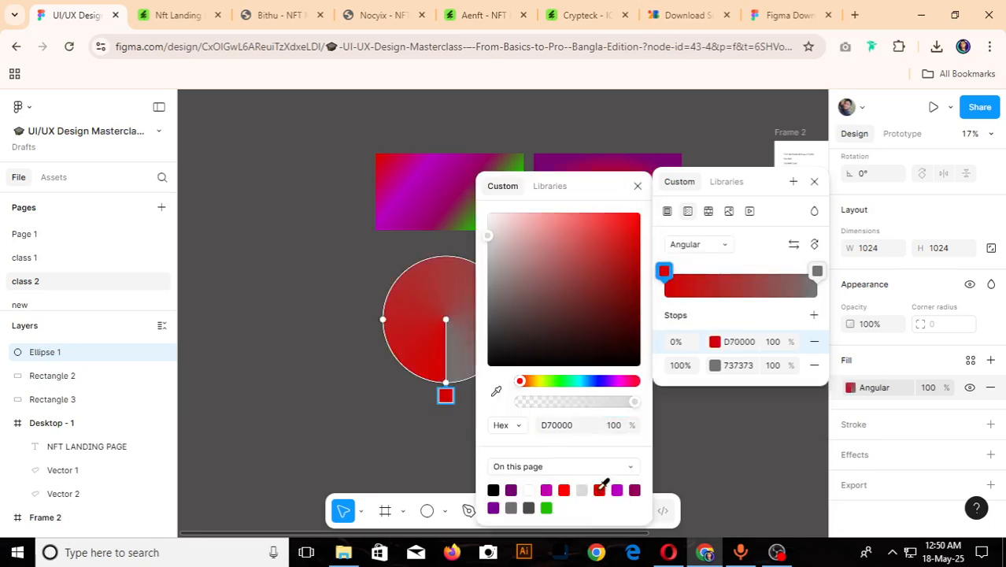
click(816, 271)
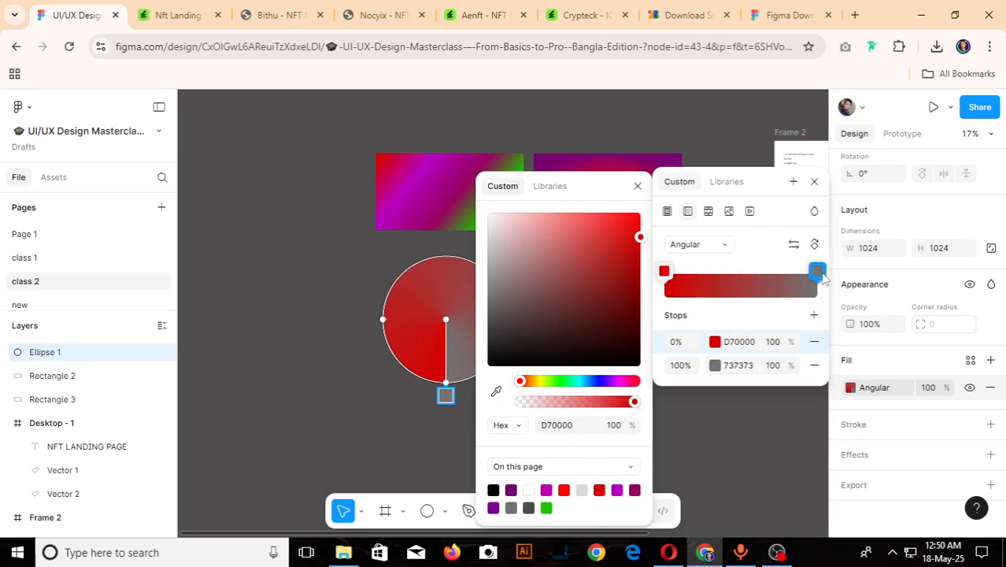
click(817, 272)
click(816, 271)
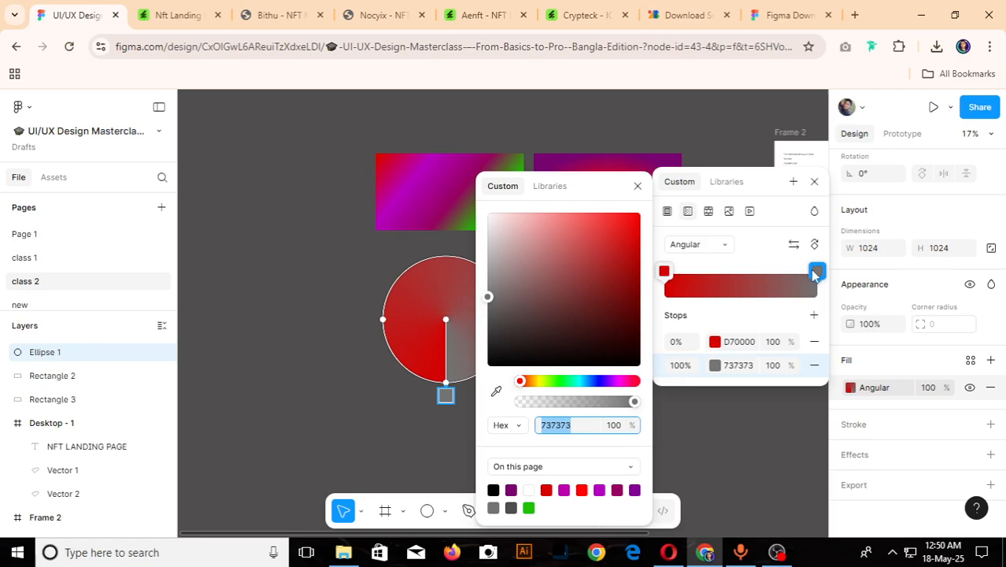
drag(528, 386, 619, 394)
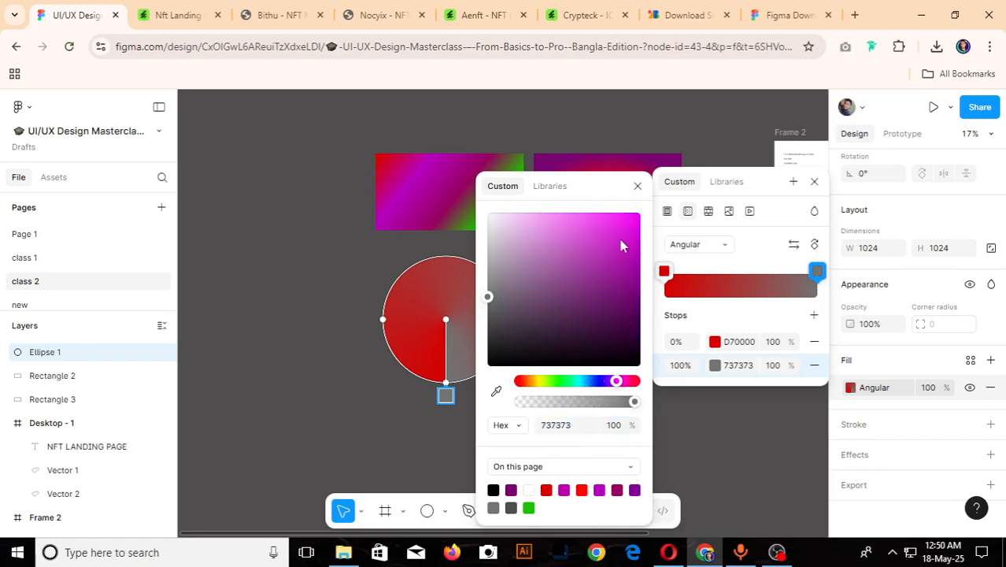
drag(620, 245, 640, 213)
- Add a pinkish-red F40045 stop at 72% and a purple stop at 31% to the circle's angular gradient
click(776, 289)
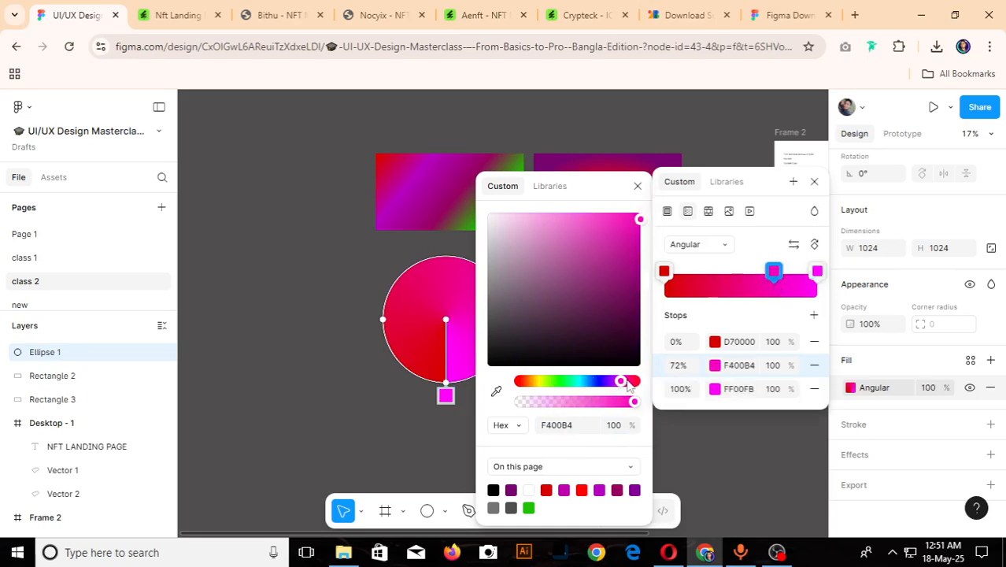
drag(628, 384, 632, 385)
click(711, 288)
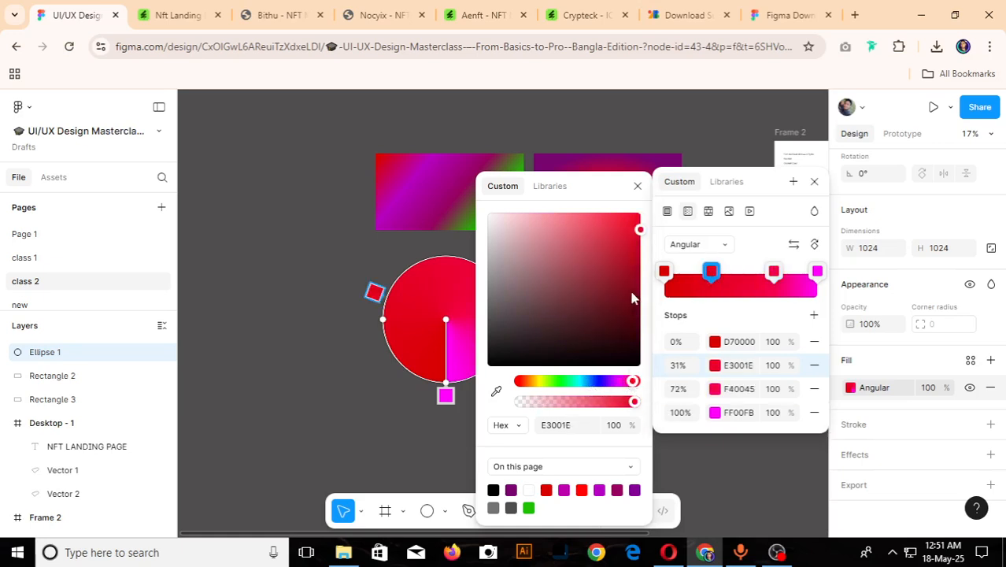
drag(632, 382, 615, 390)
key(Escape)
- Move the circle up and left, closer beneath the linear gradient rectangle
scroll(443, 424, down, 2)
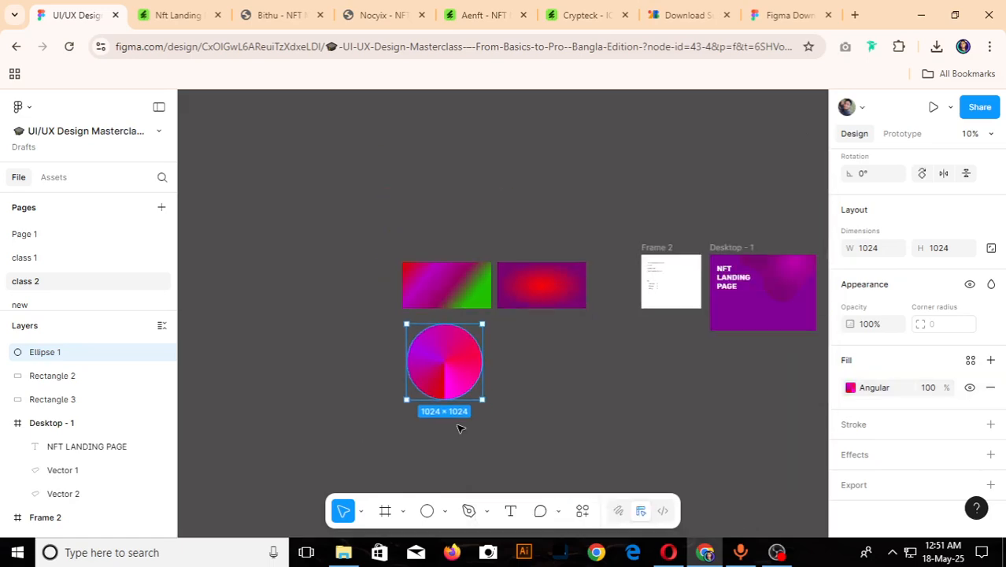
scroll(453, 427, up, 2)
drag(443, 342, 406, 319)
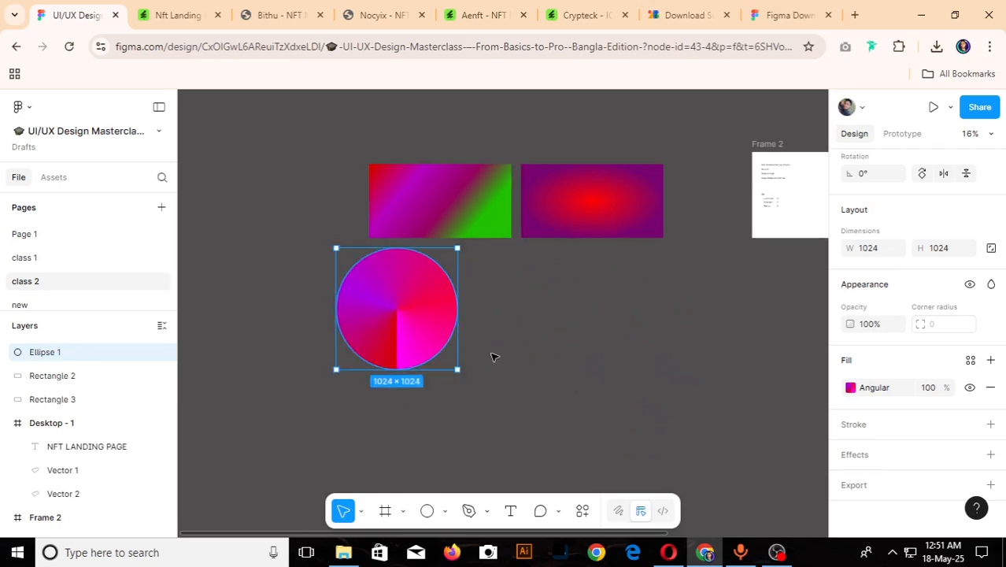
click(496, 356)
scroll(443, 456, down, 2)
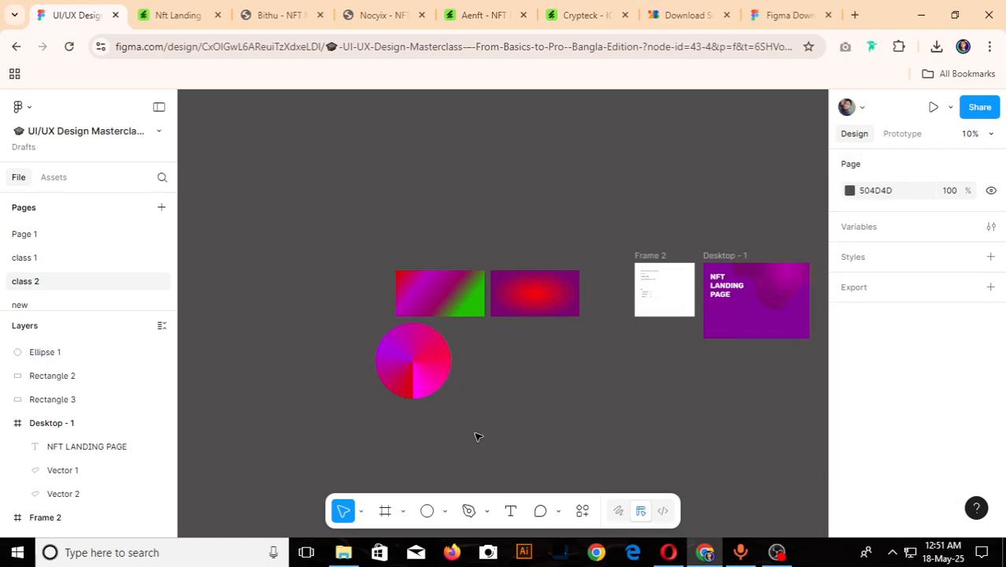
scroll(504, 392, up, 2)
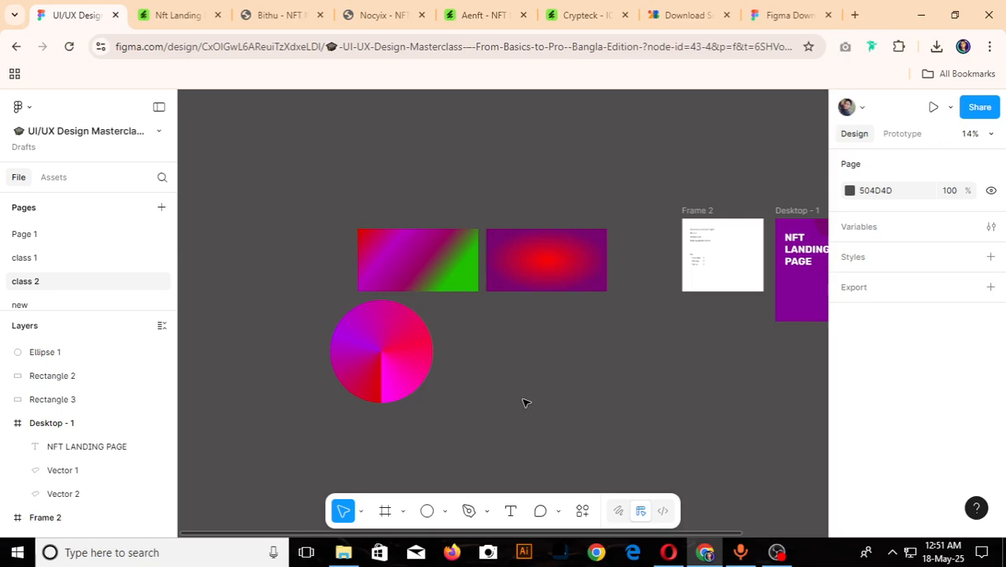
key(r)
drag(488, 350, 581, 449)
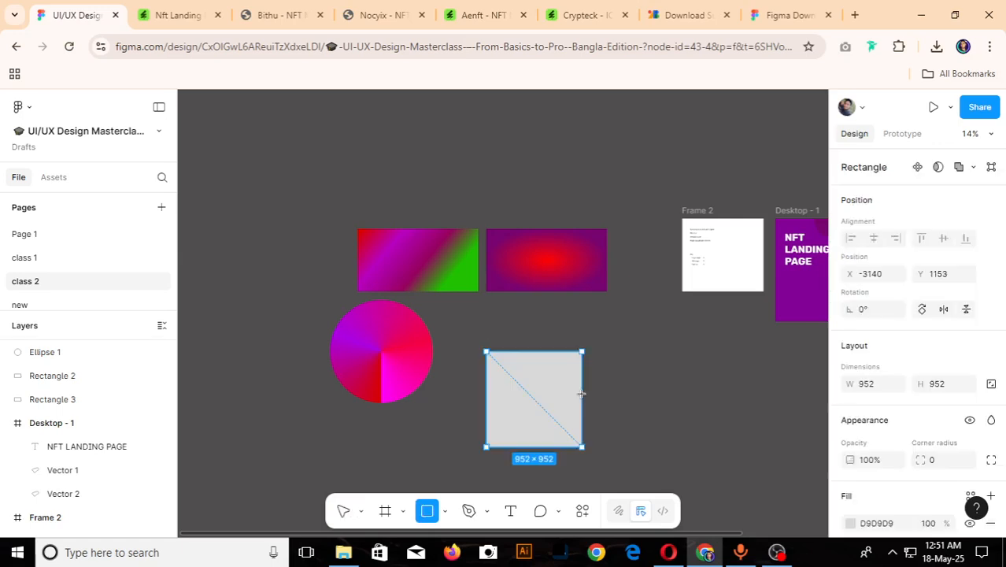
drag(568, 397, 561, 362)
key(Delete)
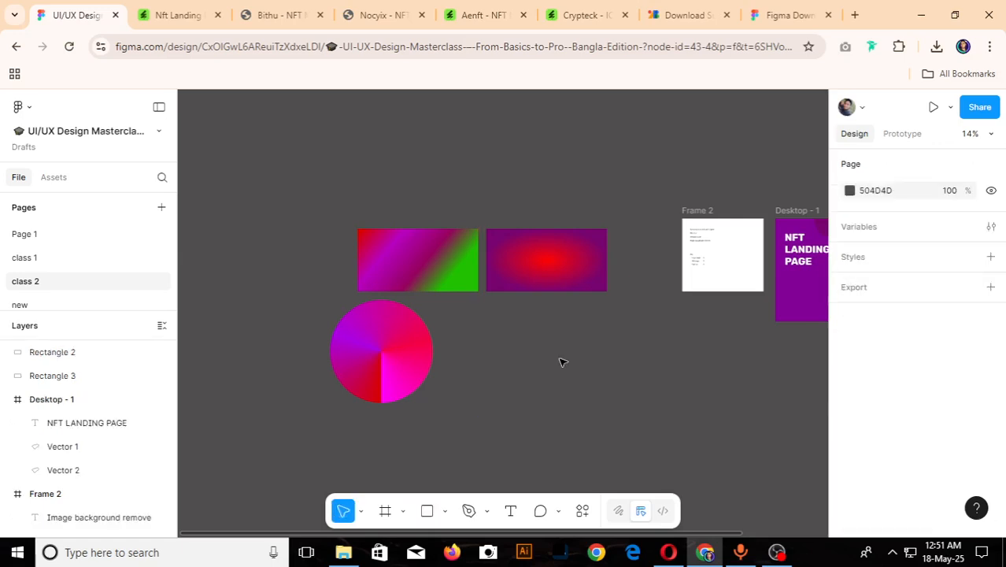
- Draw a triangle of about 757 × 757 with the Polygon tool and place it beside the circle
click(445, 511)
click(466, 445)
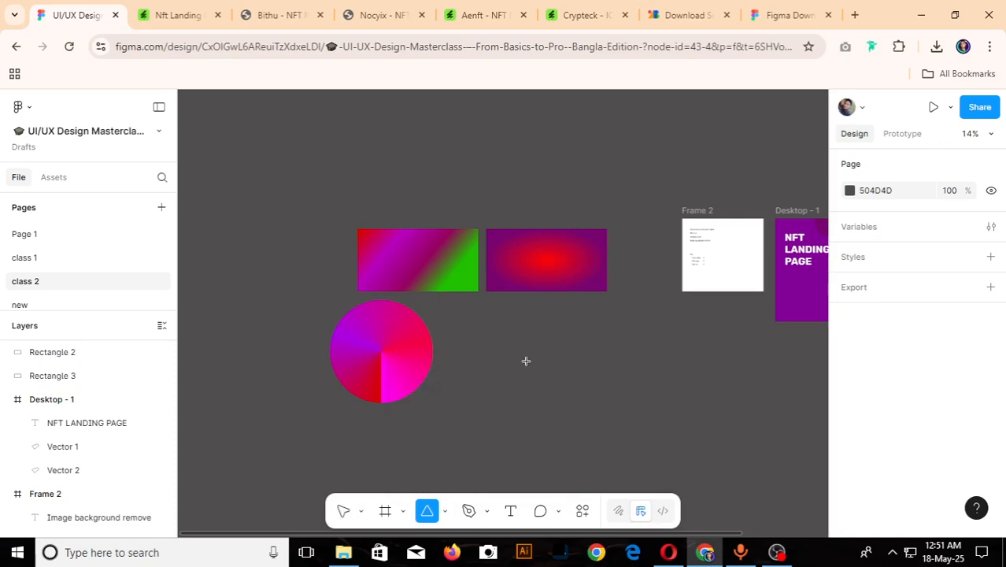
drag(524, 335, 601, 415)
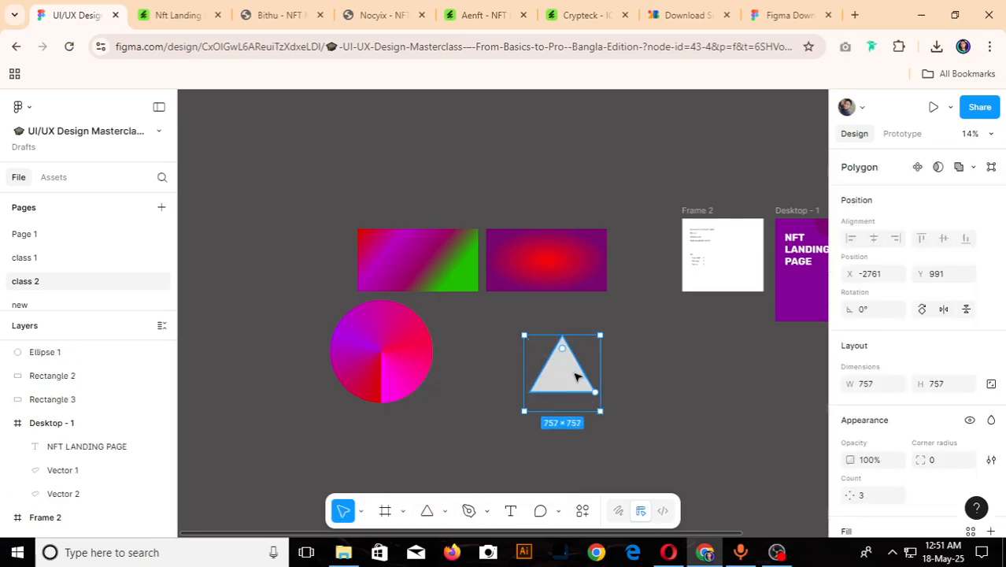
drag(579, 378, 534, 375)
- Round the triangle's corners to a radius of 50 and shift it slightly up and left
scroll(530, 370, up, 5)
drag(500, 291, 534, 315)
key(Escape)
drag(488, 375, 477, 355)
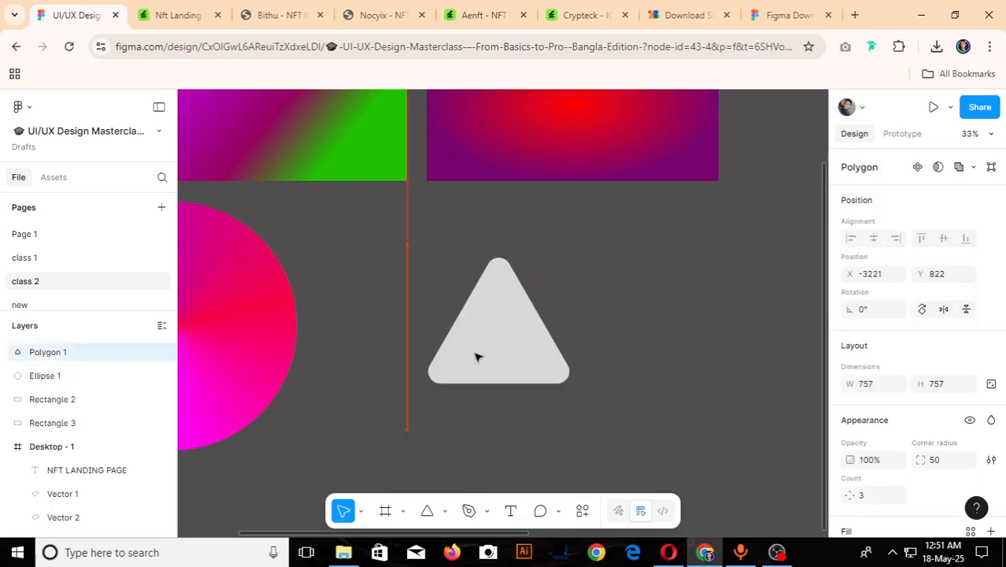
- Switch the triangle's fill from solid to a diamond gradient
scroll(878, 469, down, 3)
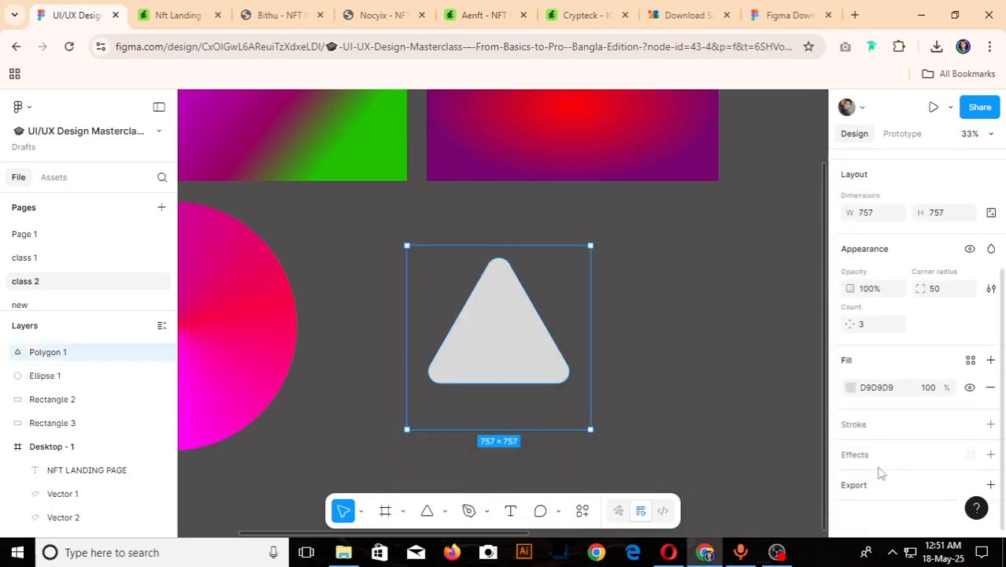
click(850, 388)
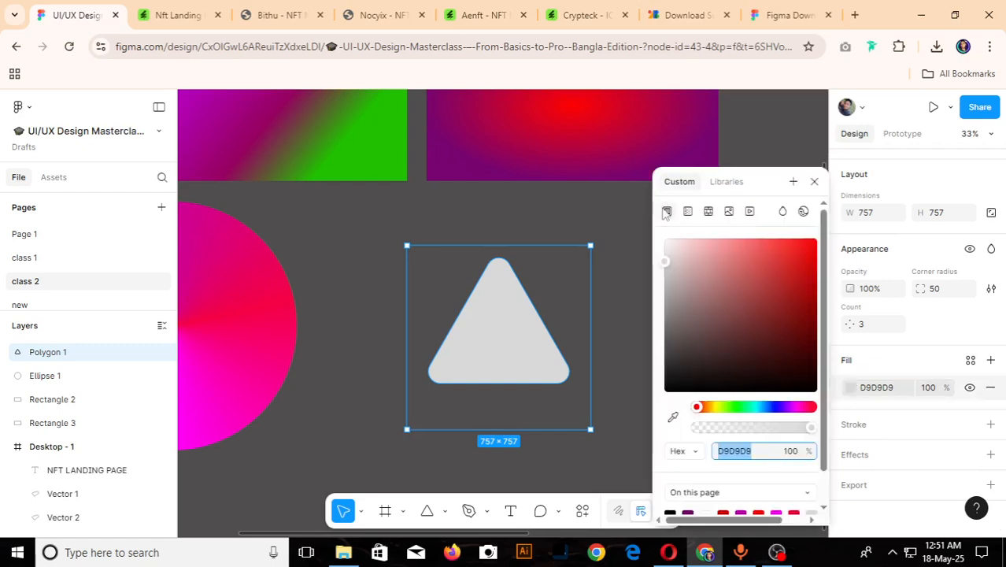
click(687, 211)
click(708, 246)
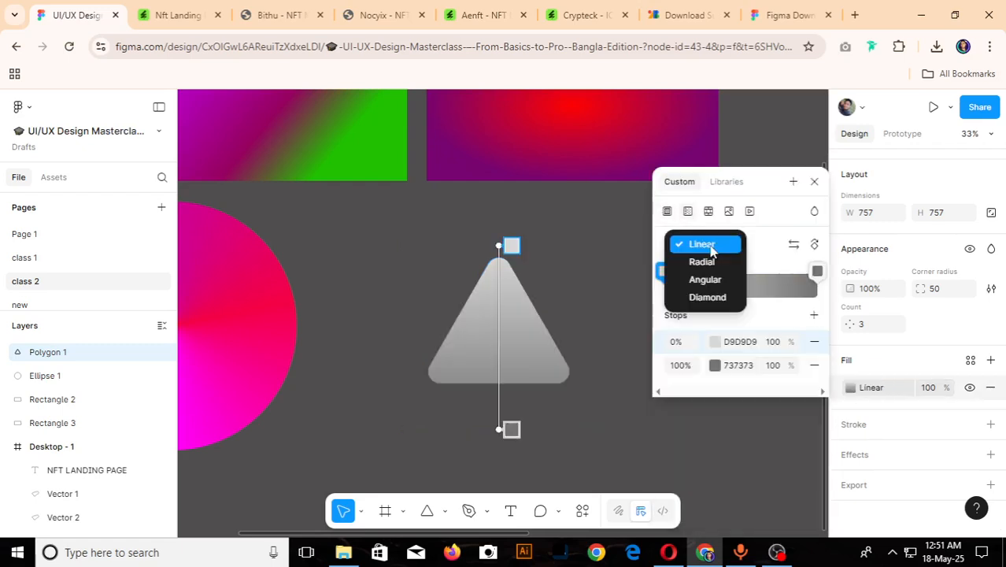
click(707, 297)
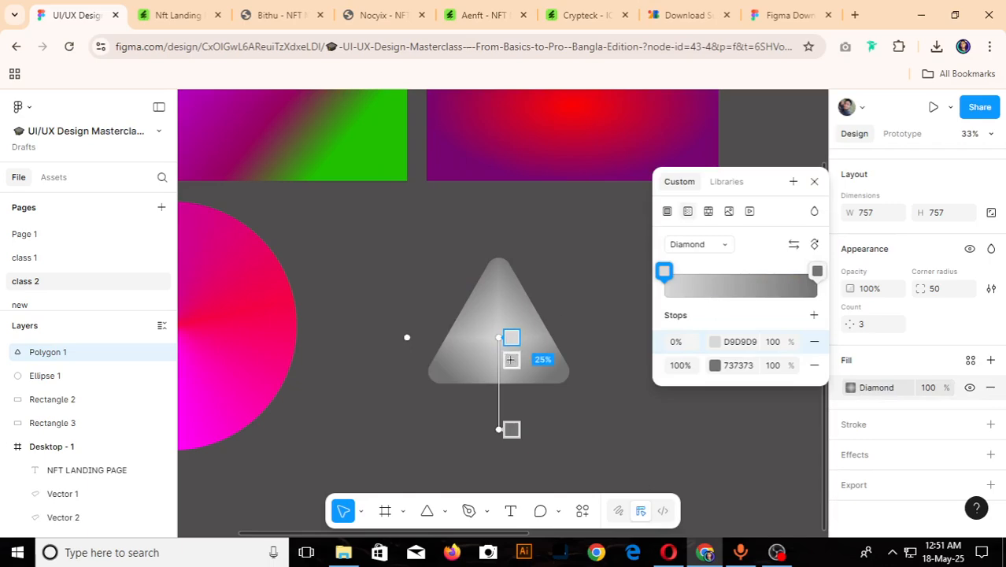
key(Escape)
- Set the centre (0%) stop of the triangle's diamond gradient to orange FFA600
scroll(529, 400, up, 5)
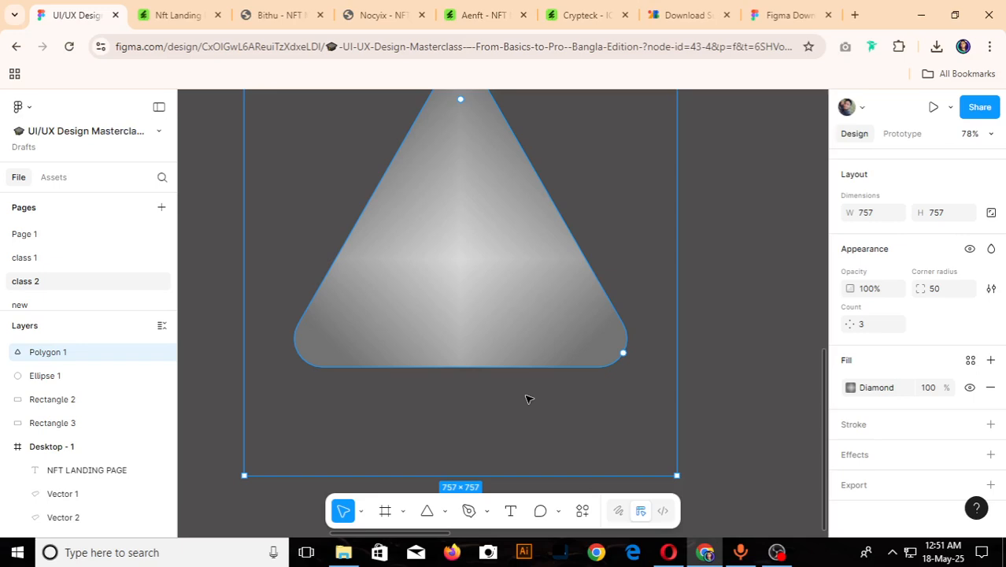
scroll(526, 398, down, 2)
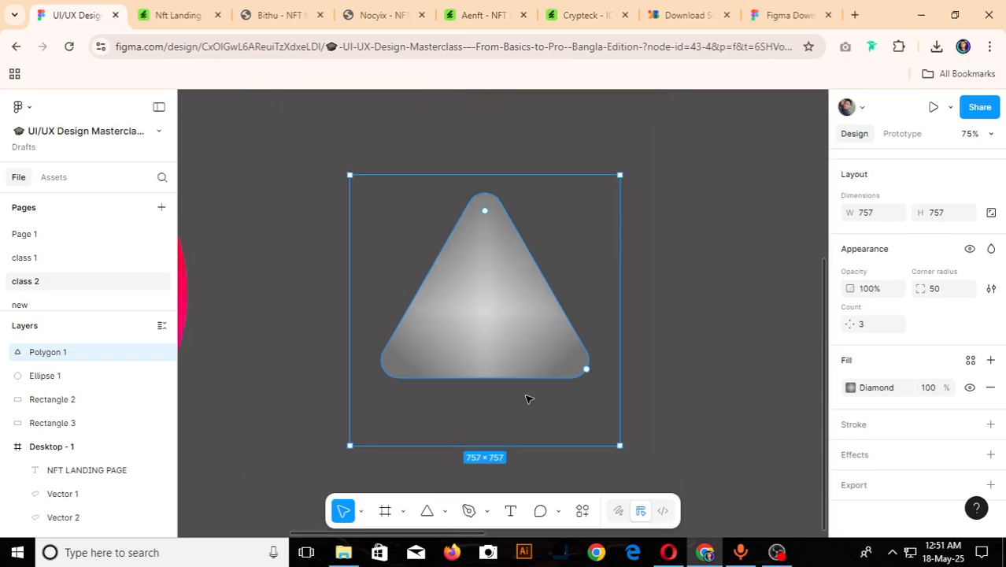
click(850, 387)
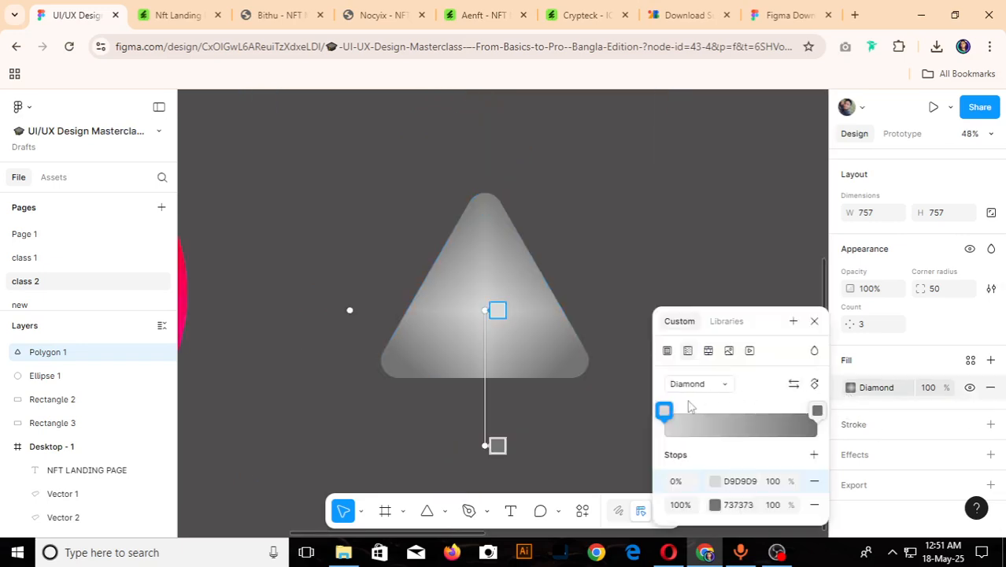
click(664, 410)
mouse_move(520, 382)
mouse_down()
mouse_move(541, 383)
mouse_move(533, 382)
mouse_up()
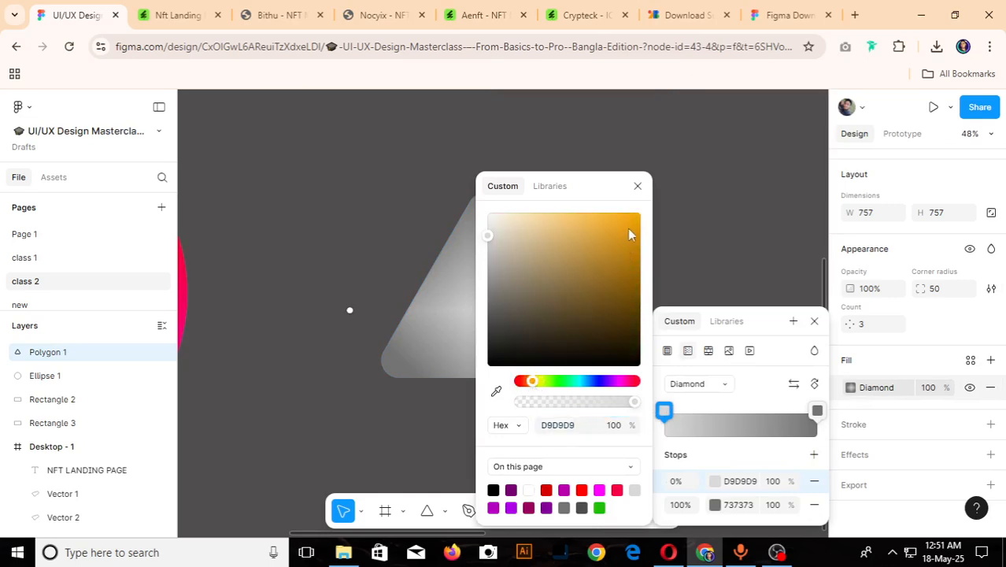
drag(629, 233, 642, 218)
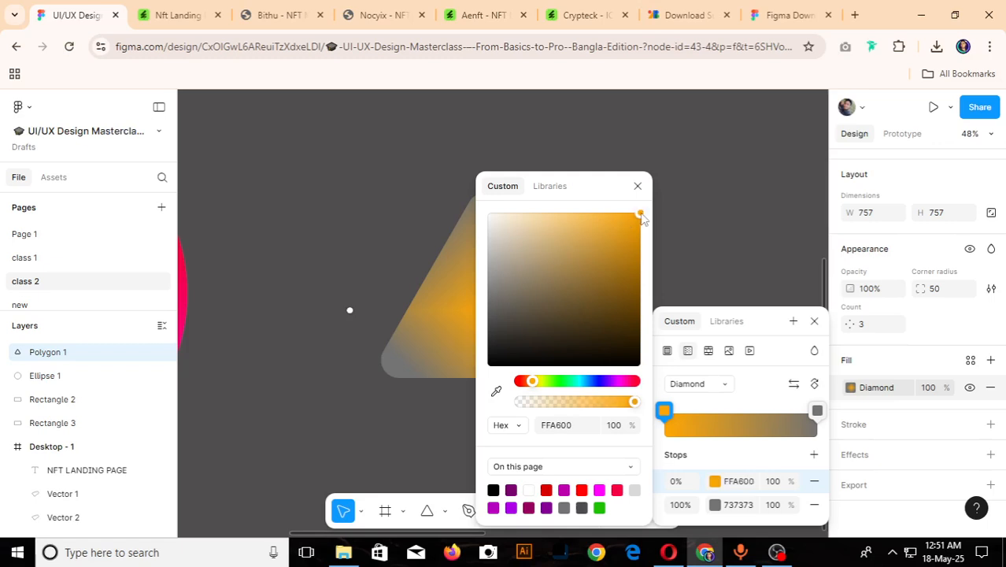
- Set the outer (100%) stop of the triangle's diamond gradient to yellow E3EA06 and close the colour settings
click(817, 410)
drag(521, 381, 531, 382)
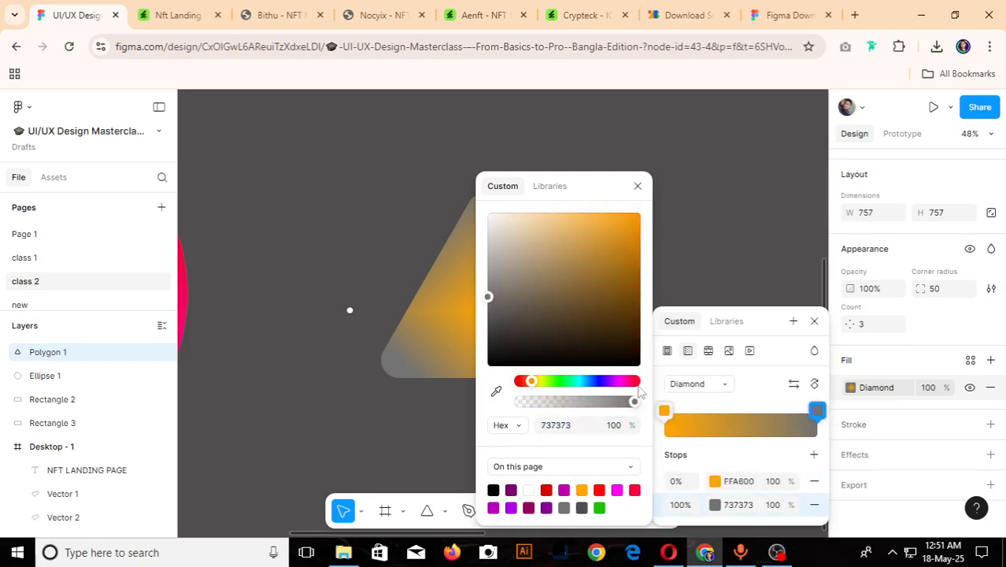
click(818, 410)
click(819, 411)
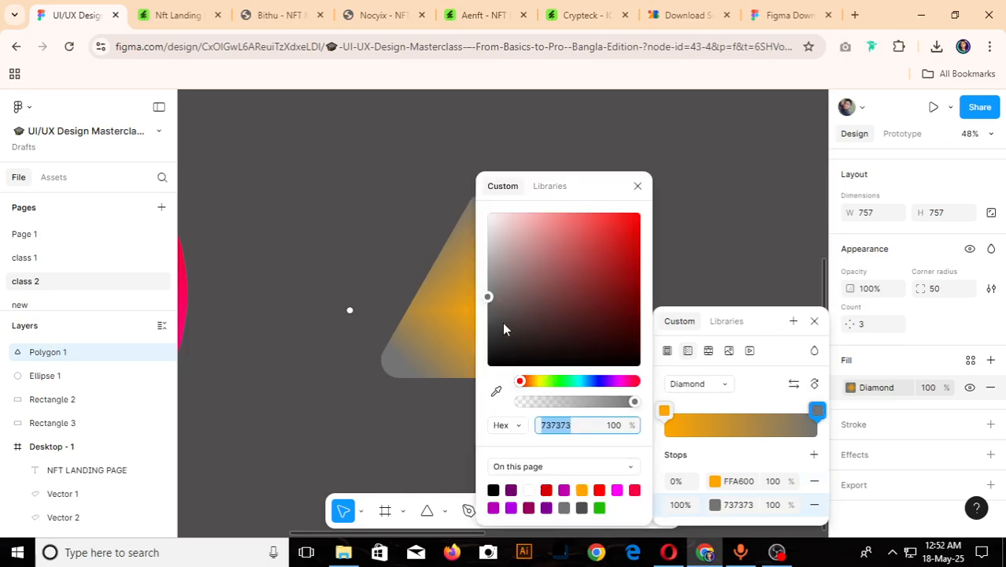
click(531, 381)
drag(489, 296, 636, 225)
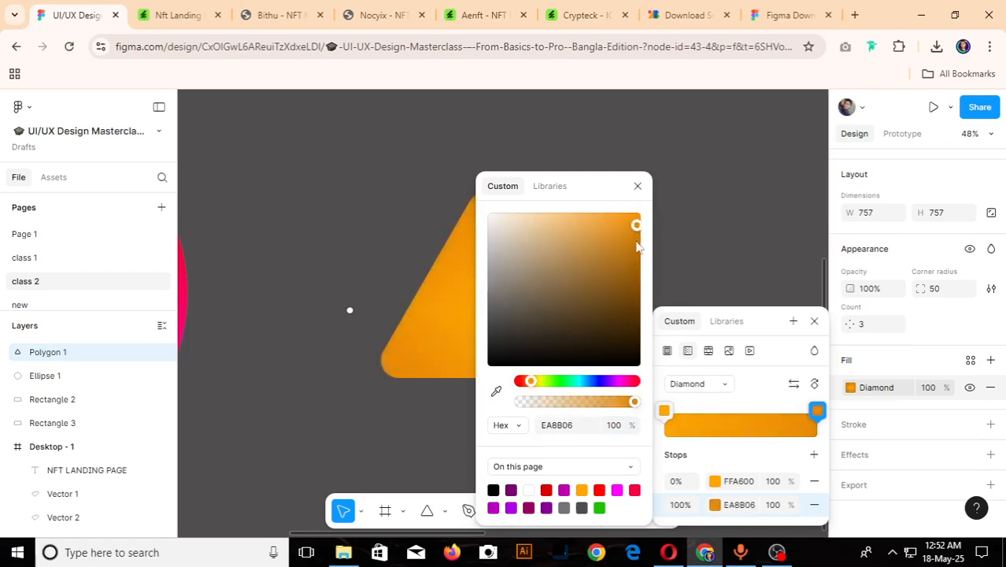
drag(532, 381, 539, 381)
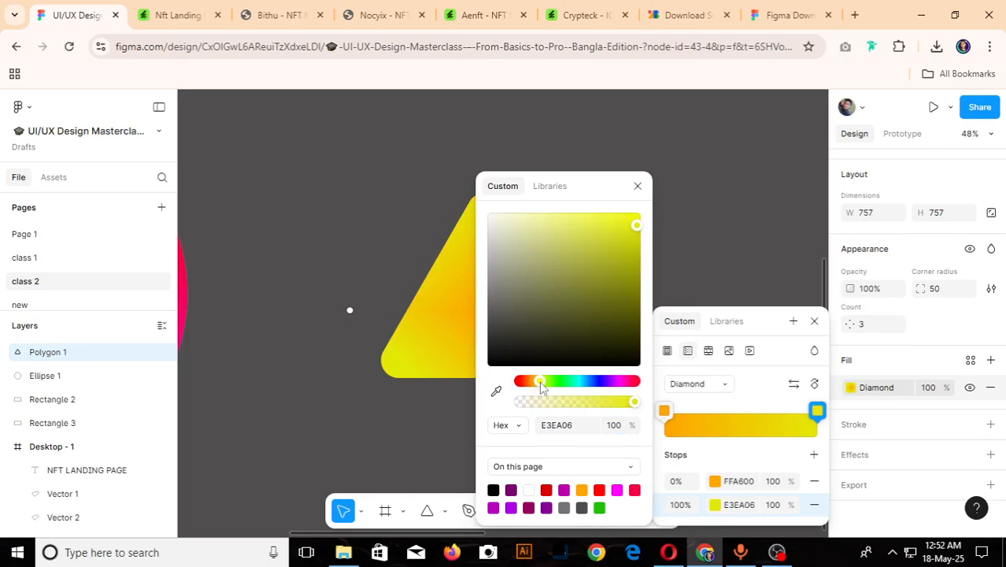
click(638, 185)
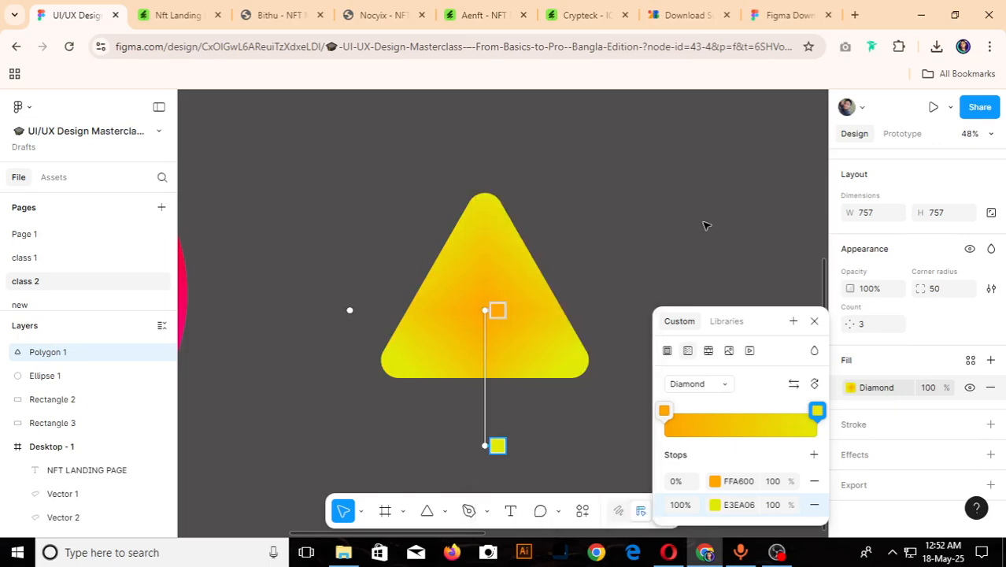
click(787, 316)
scroll(582, 377, down, 5)
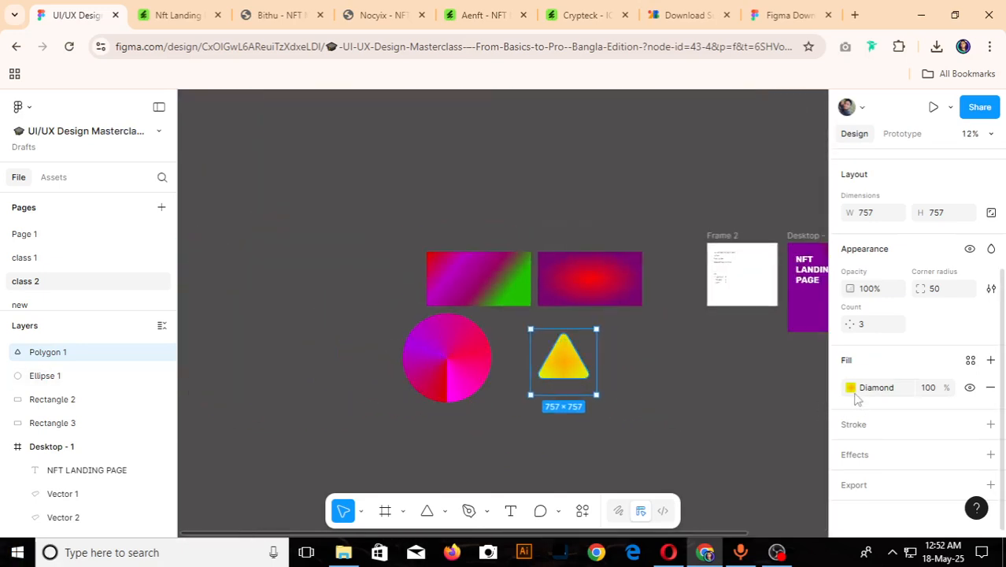
- Enlarge the triangle to about 1285 × 1285, keeping it beside the circle
click(669, 400)
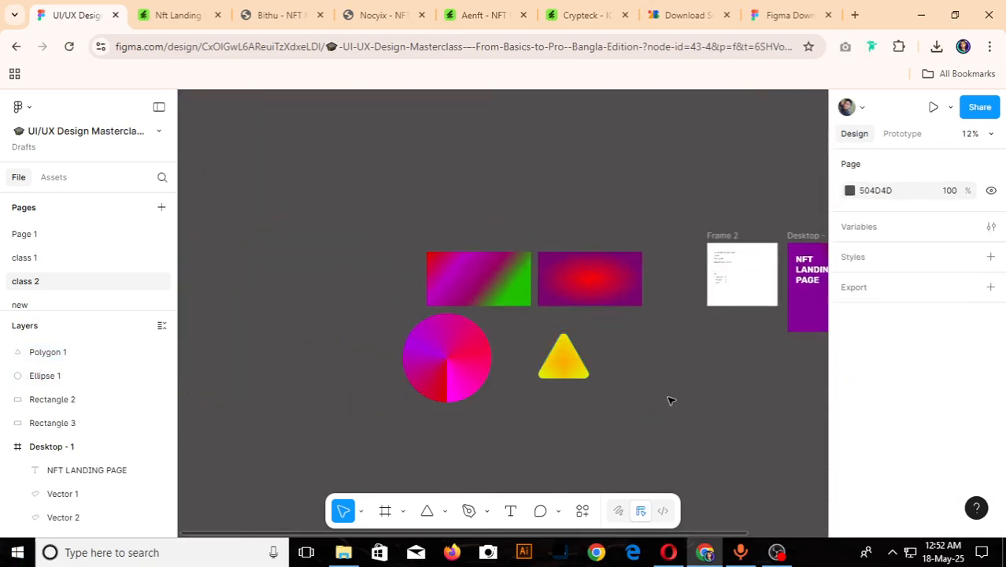
scroll(669, 400, up, 3)
click(537, 373)
drag(543, 393, 634, 433)
click(634, 434)
scroll(528, 373, down, 3)
- Delete the triangle, the circle and both gradient rectangles from the canvas
click(525, 362)
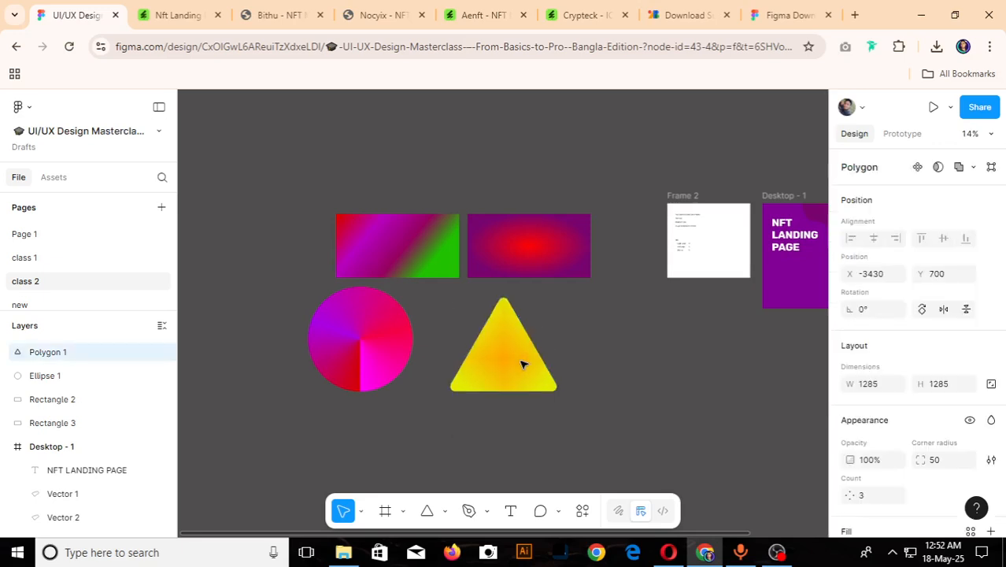
key(Delete)
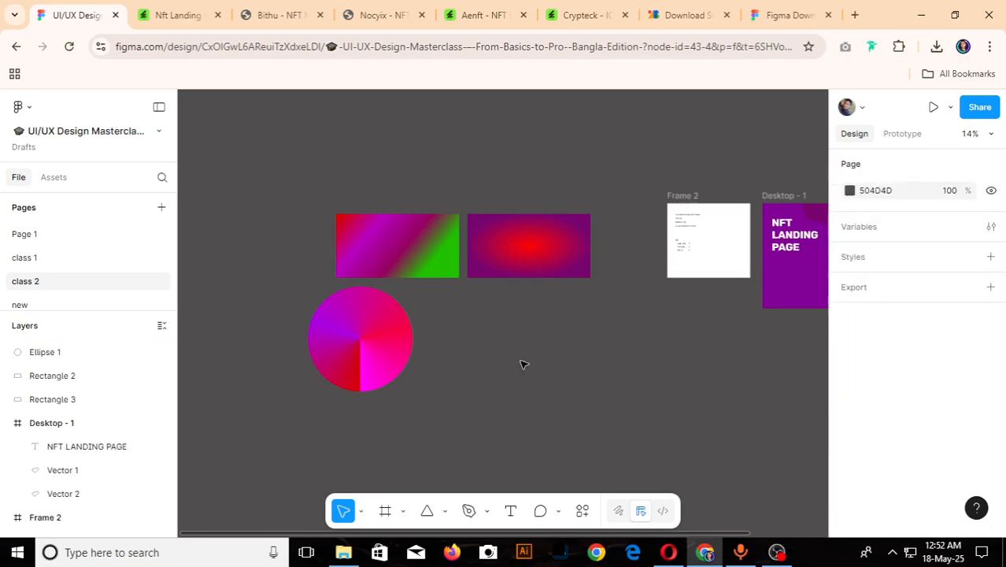
drag(273, 185, 584, 378)
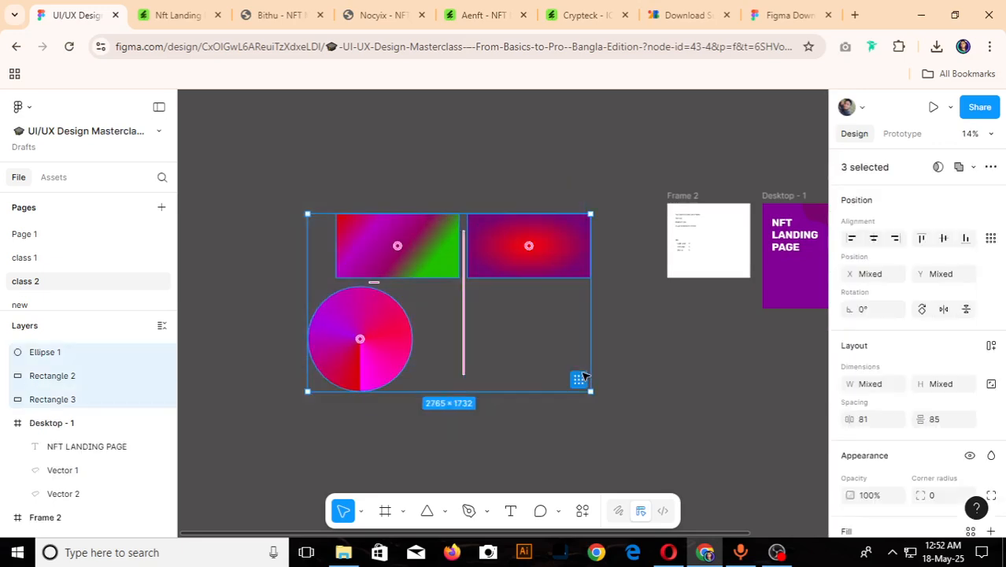
key(Delete)
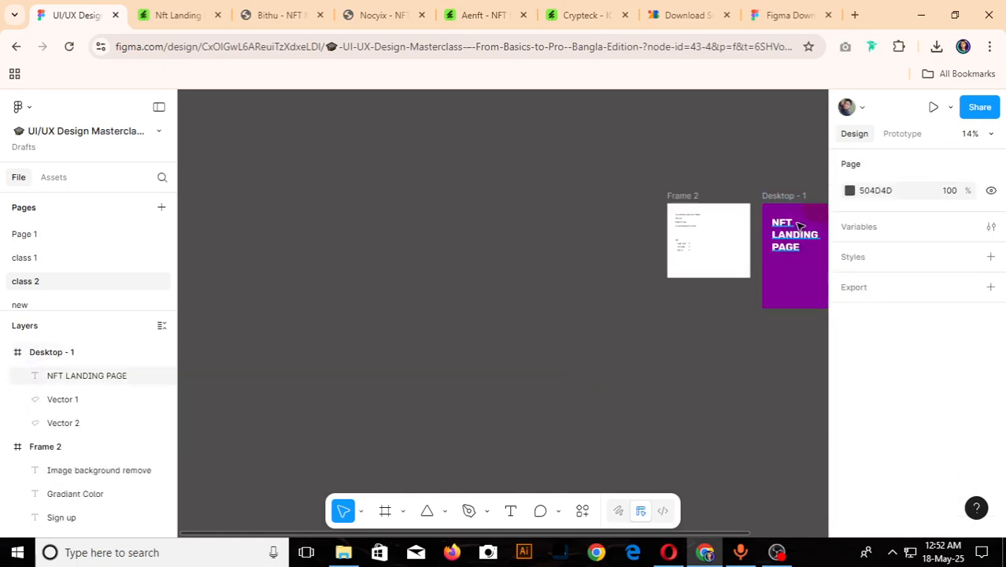
- Delete the Desktop - 1 frame containing the NFT landing page design, leaving only the topic list frame
scroll(535, 241, down, 1)
scroll(681, 227, up, 3)
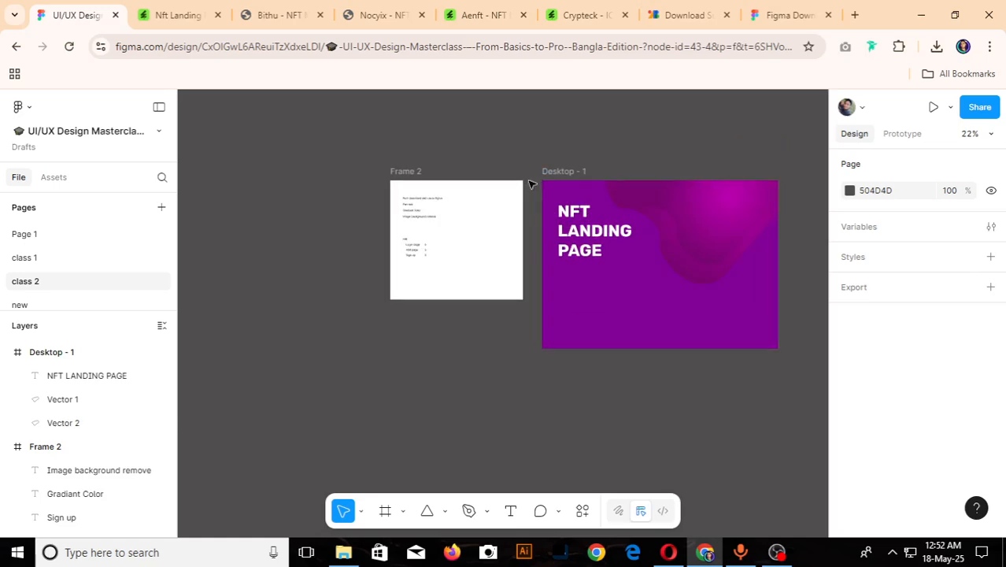
click(560, 172)
key(Delete)
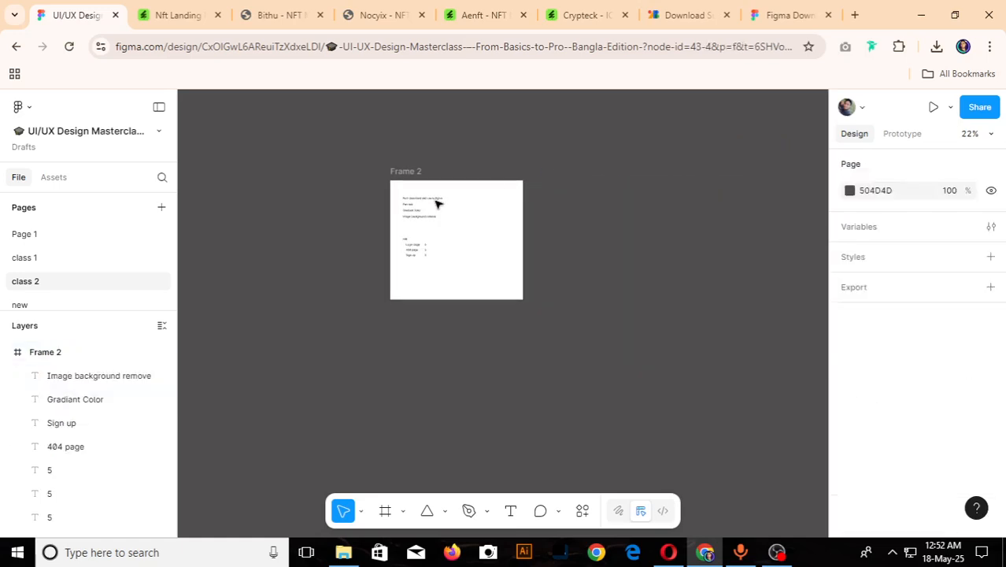
scroll(409, 206, up, 5)
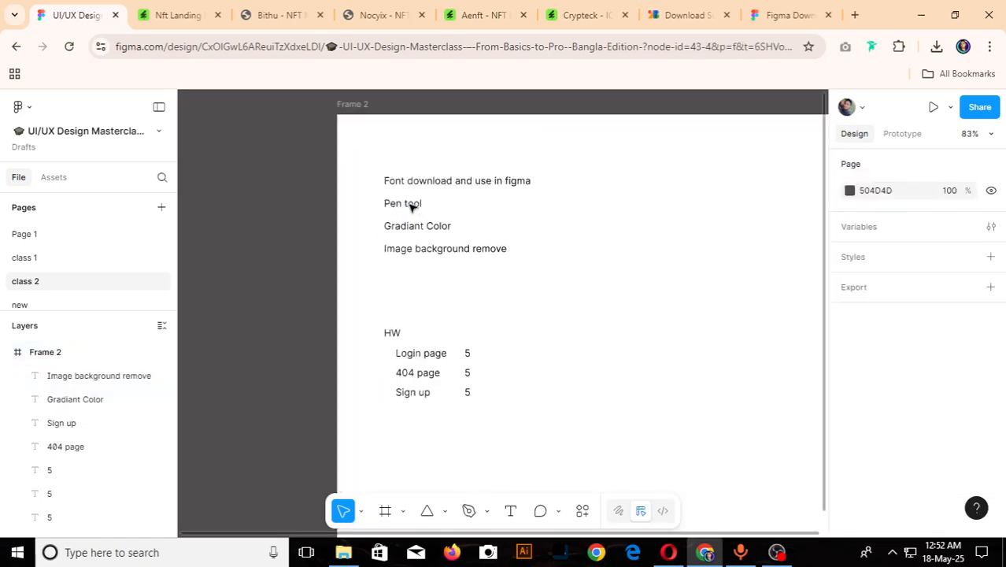
scroll(411, 207, down, 3)
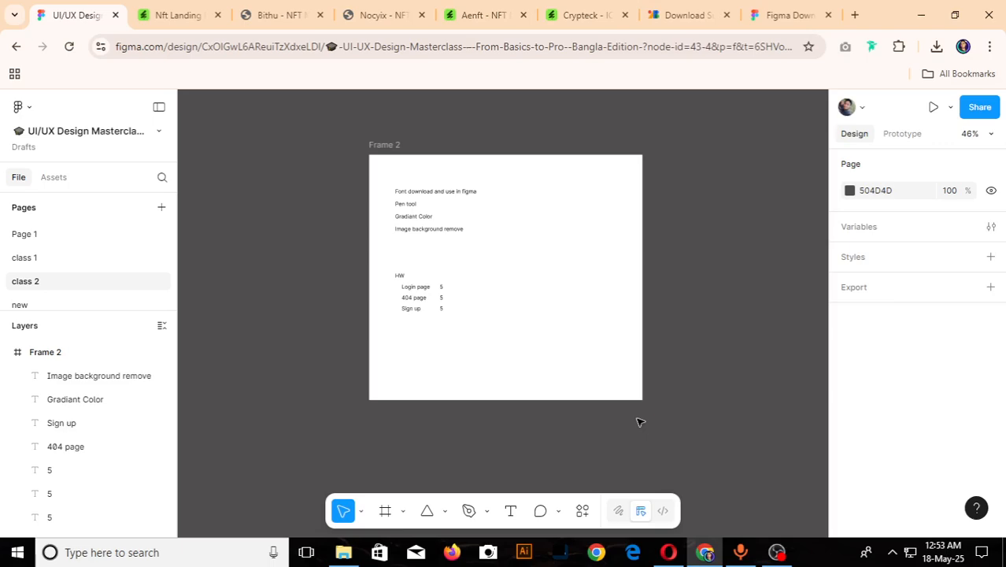
- Open unsplash.com in a new browser tab and browse the photos on its home page
click(854, 15)
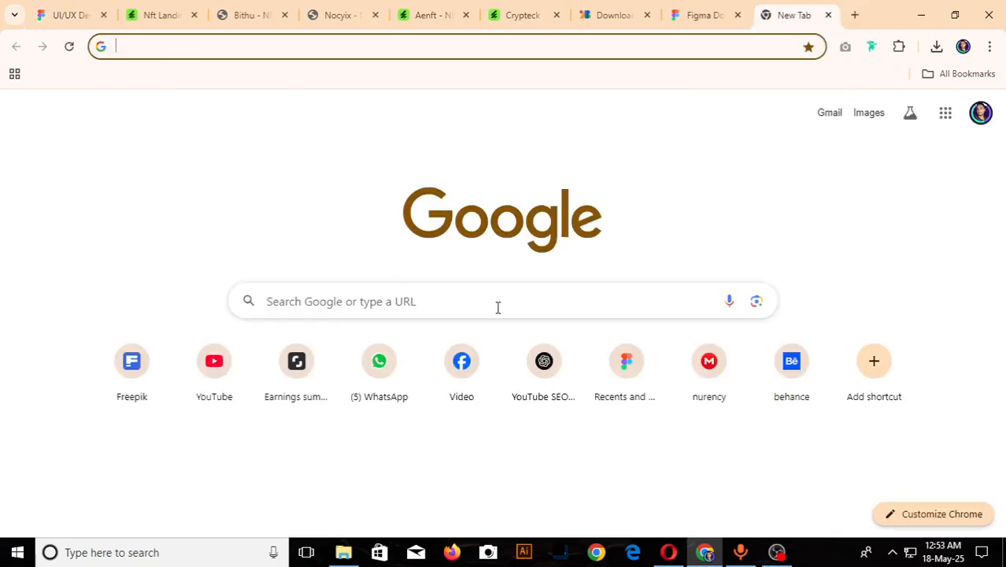
text(Un)
key(Return)
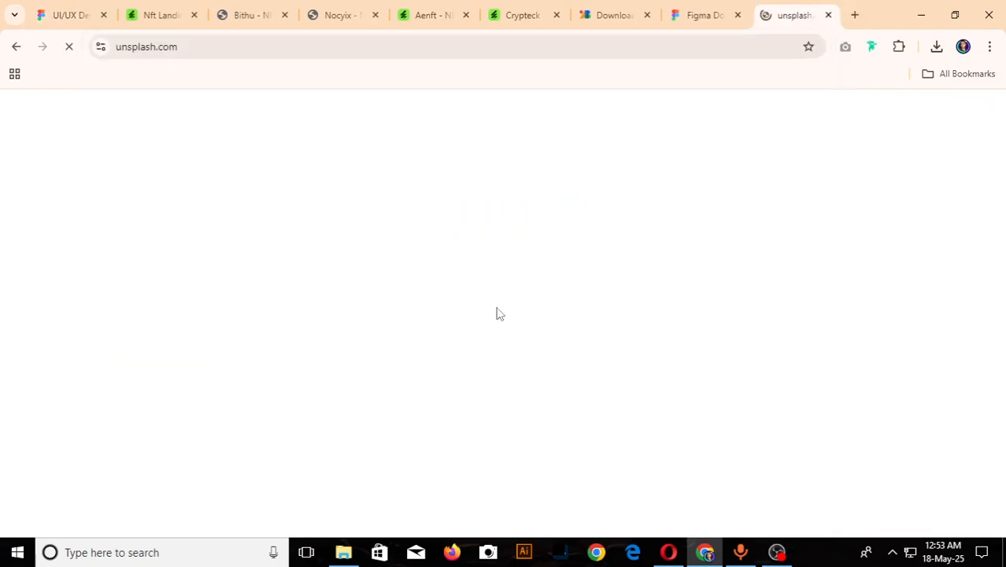
scroll(298, 322, down, 1)
scroll(298, 322, down, 2)
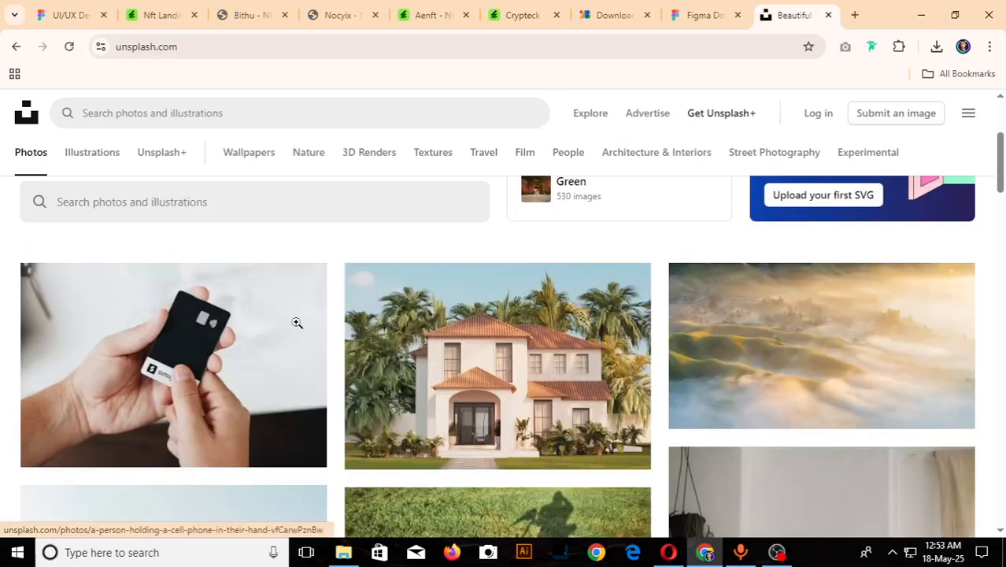
scroll(296, 322, down, 1)
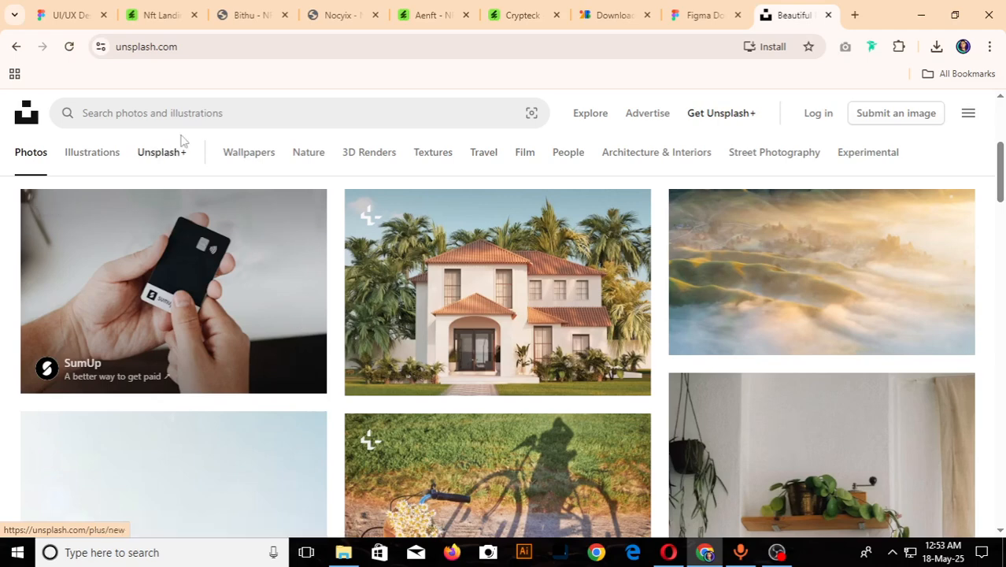
- Search Unsplash for "MODEL" and browse the resulting photos
click(259, 114)
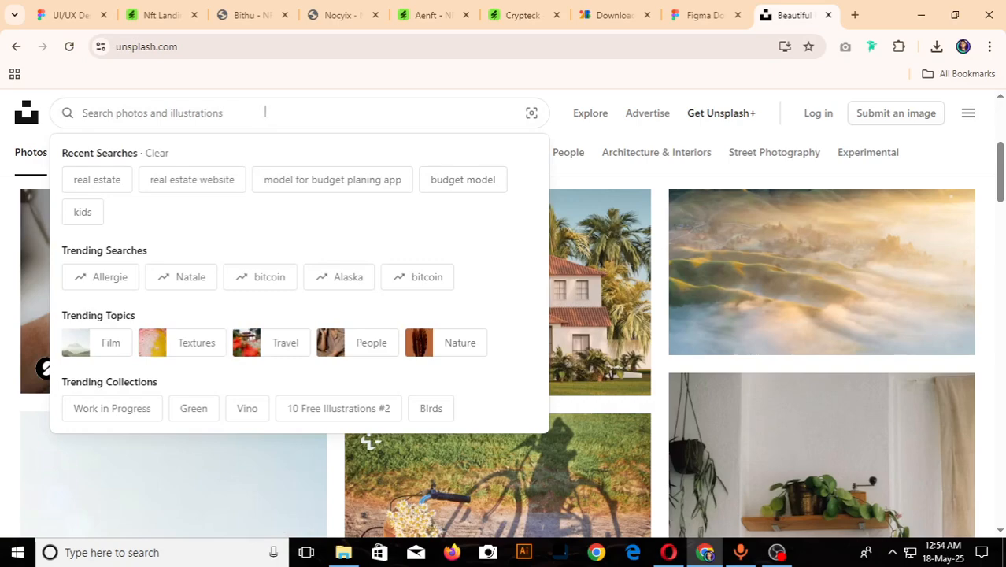
text(MODEL)
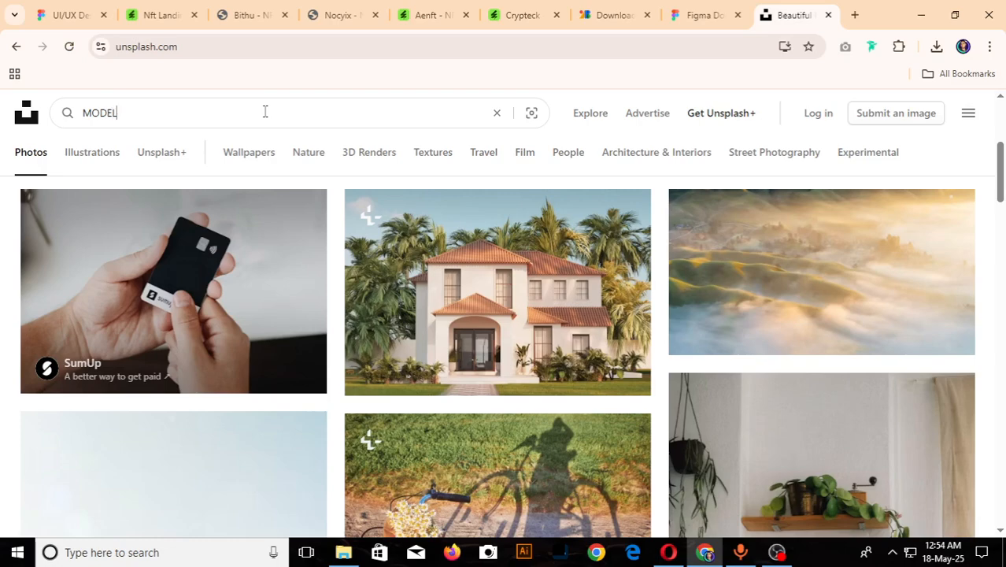
key(Return)
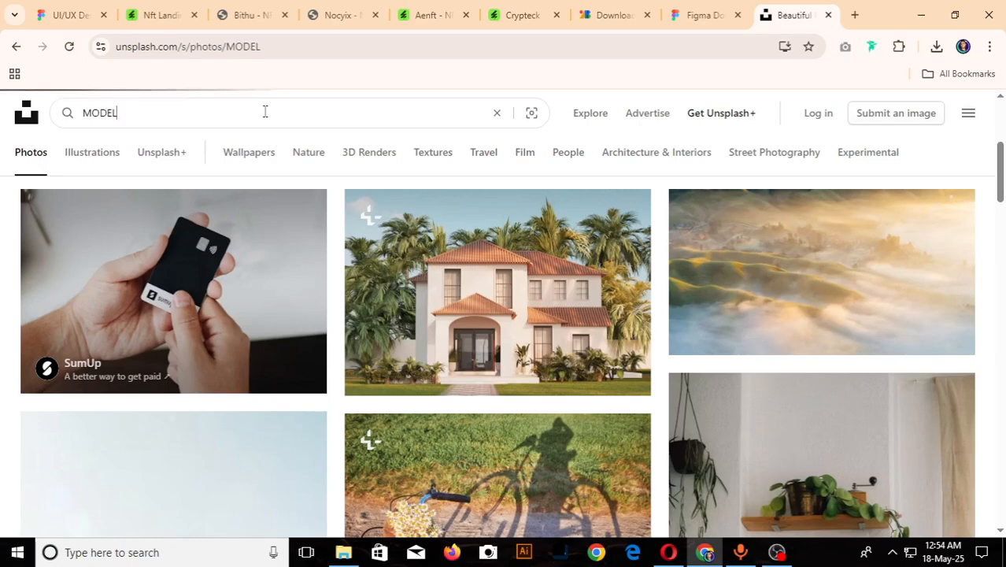
scroll(399, 217, down, 4)
scroll(399, 217, down, 7)
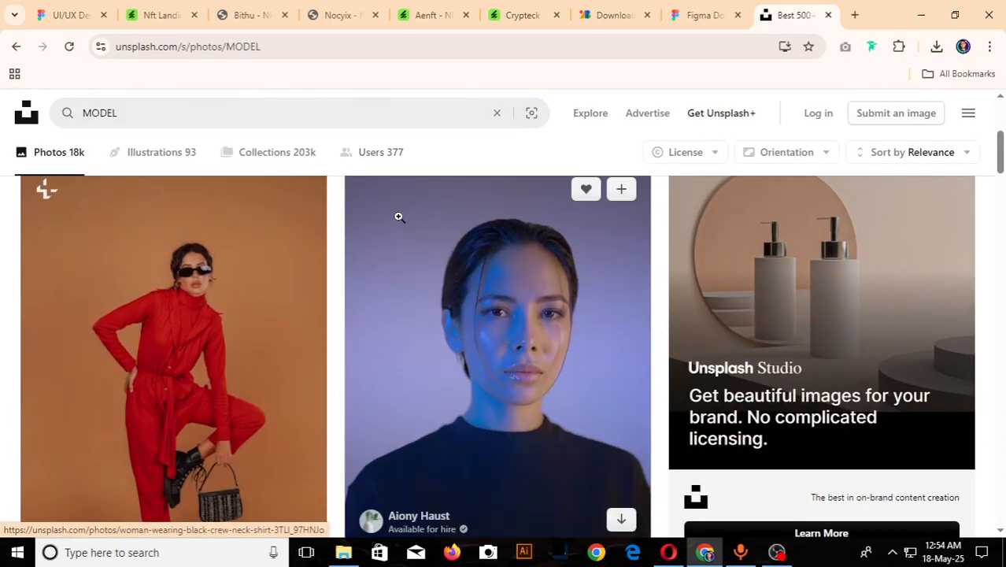
scroll(398, 217, down, 8)
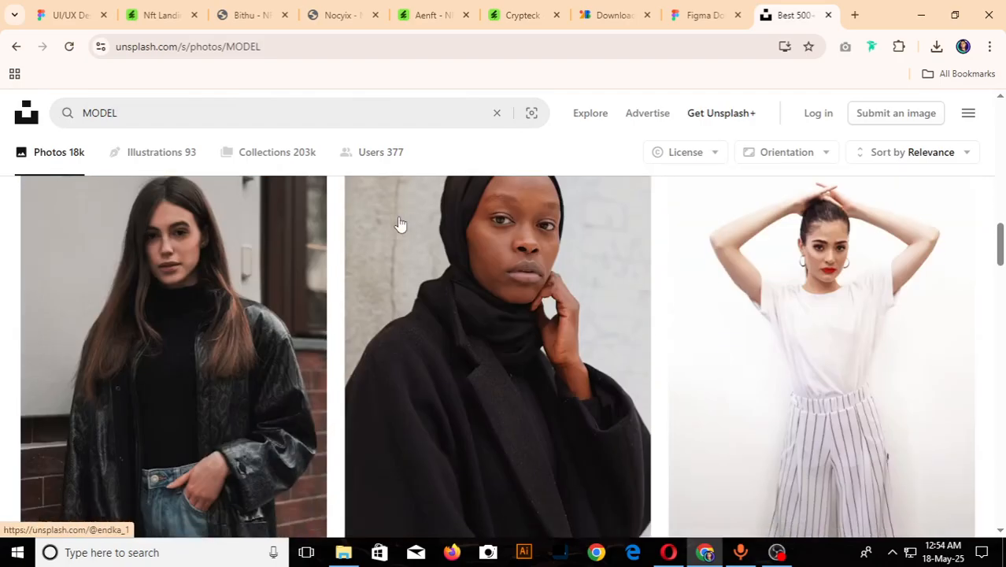
scroll(398, 217, down, 8)
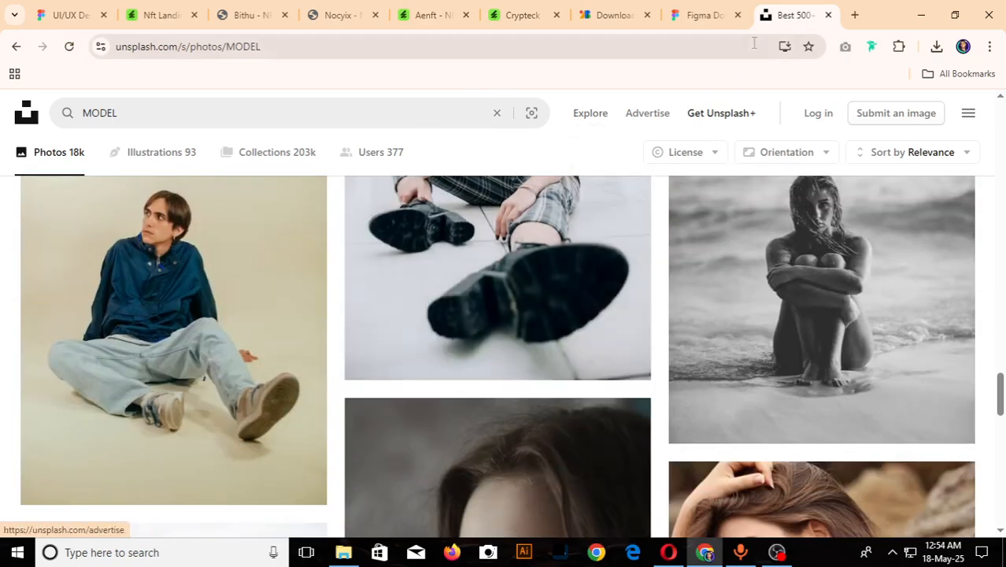
- Open freepik.com in another new browser tab
click(856, 15)
text(fr)
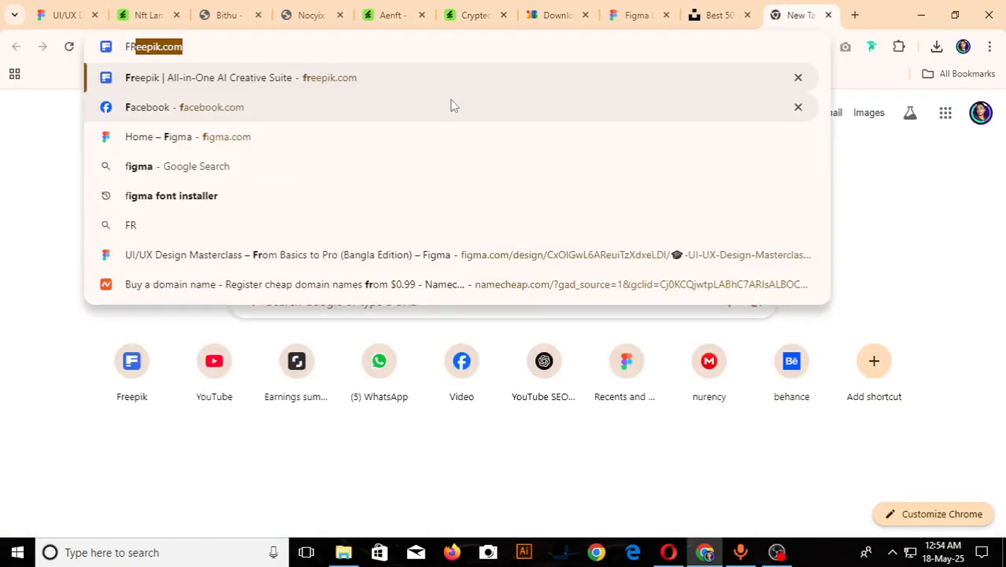
key(Return)
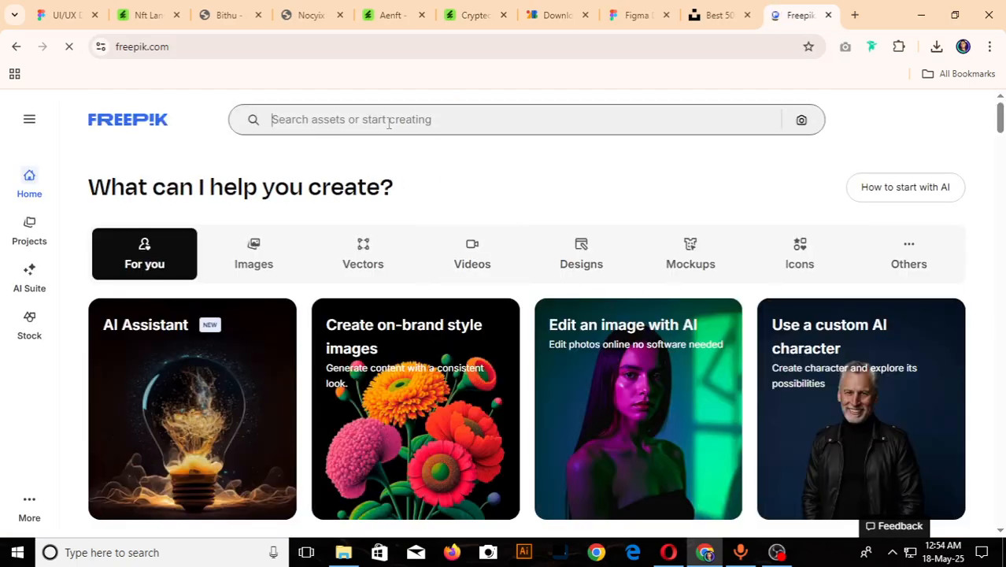
- Search Freepik for "PROFESSIONAL MAN"
text(PRO)
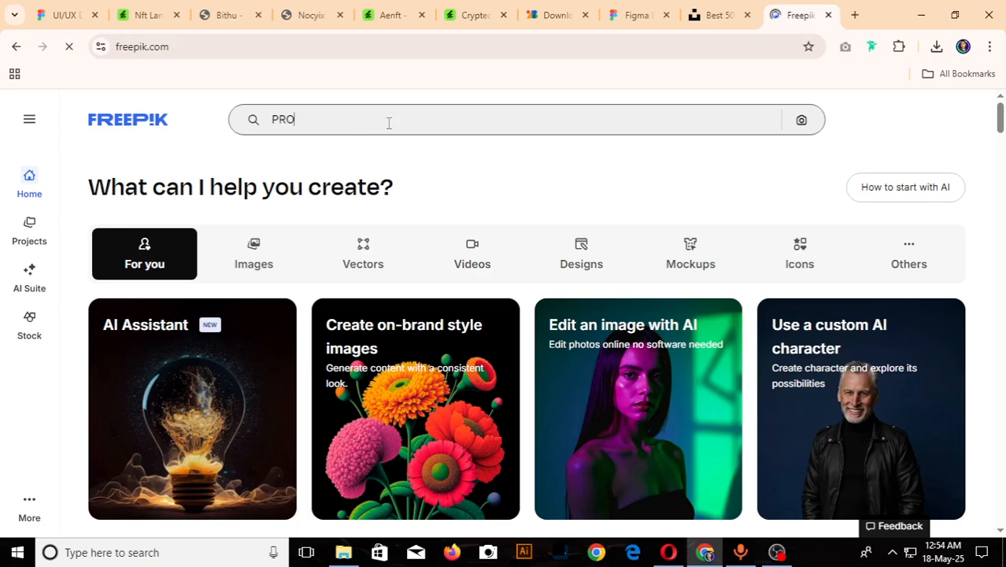
key(BackSpace)
key(BackSpace)
key(BackSpace)
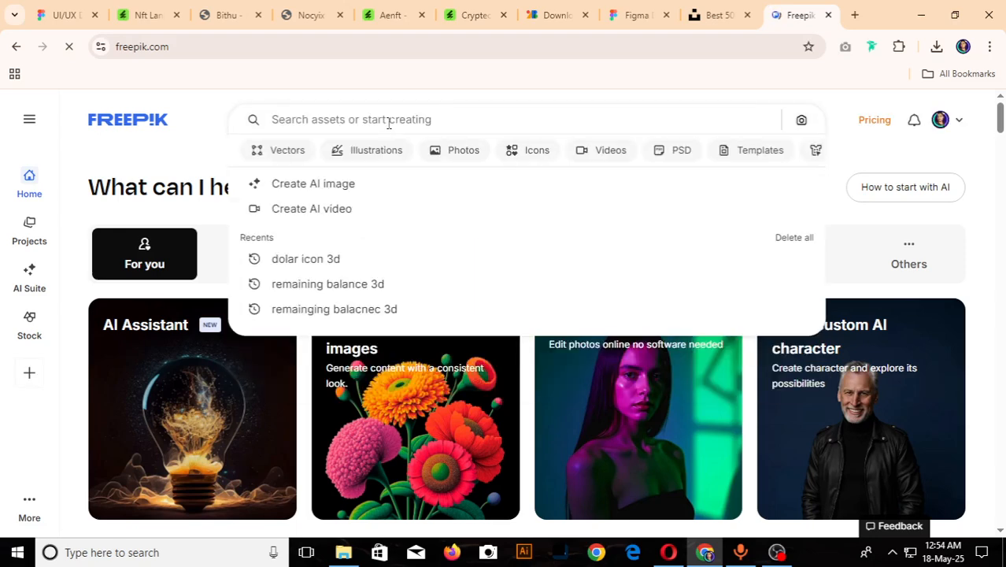
text(PROFESS)
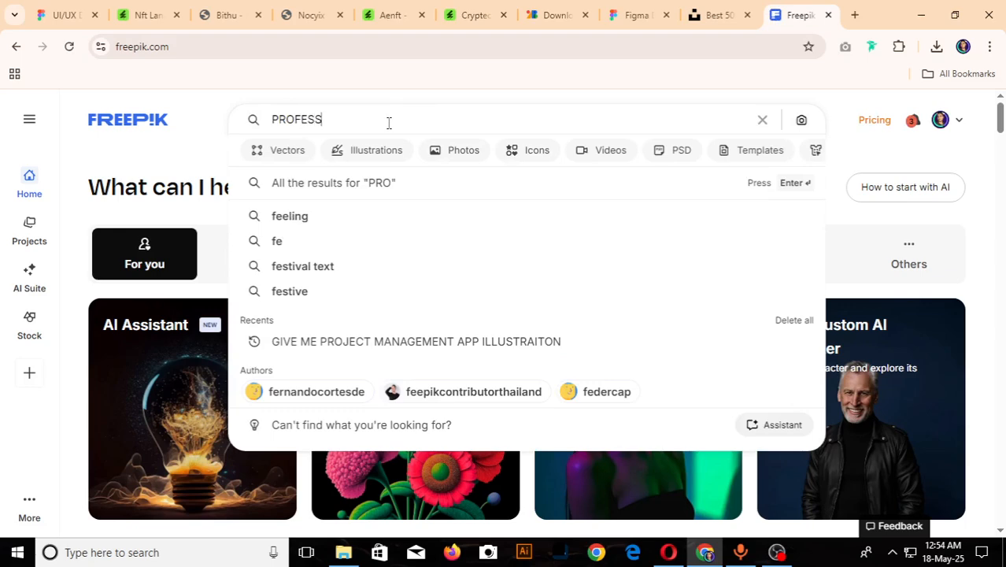
text(IONAL M)
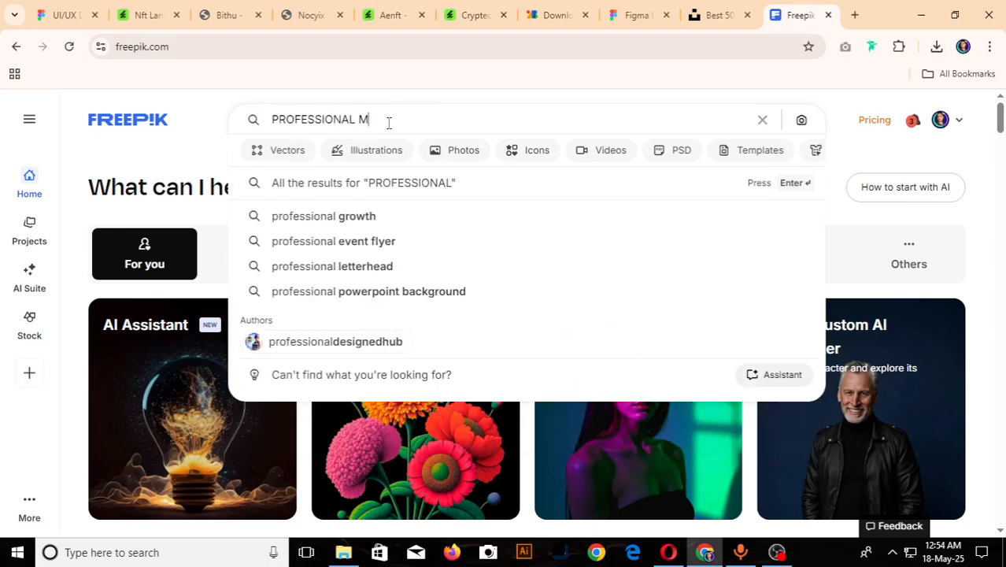
text(AN)
key(Return)
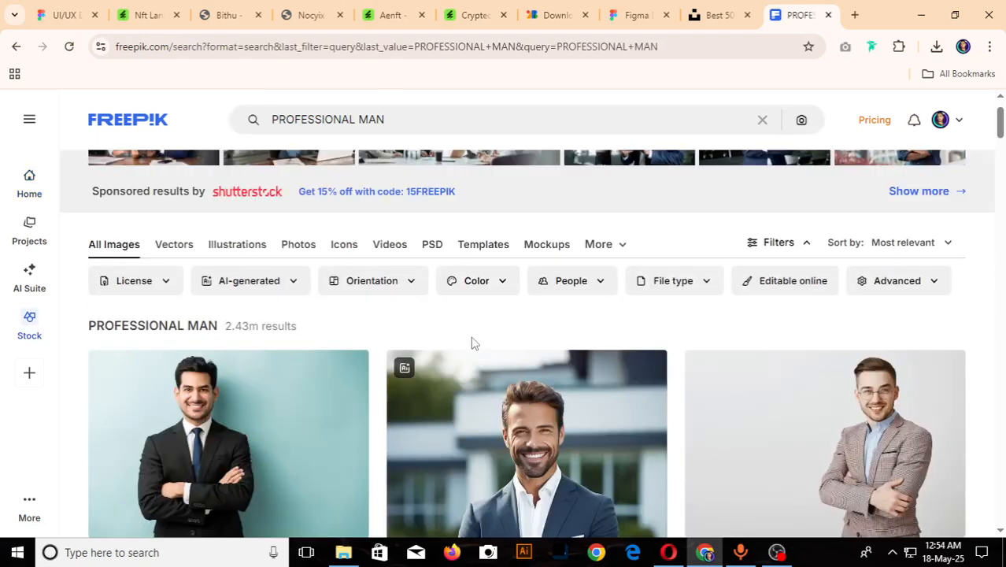
- Browse the Freepik results and open the free photo of the happy business man in a grey suit against a white wall
scroll(471, 343, down, 4)
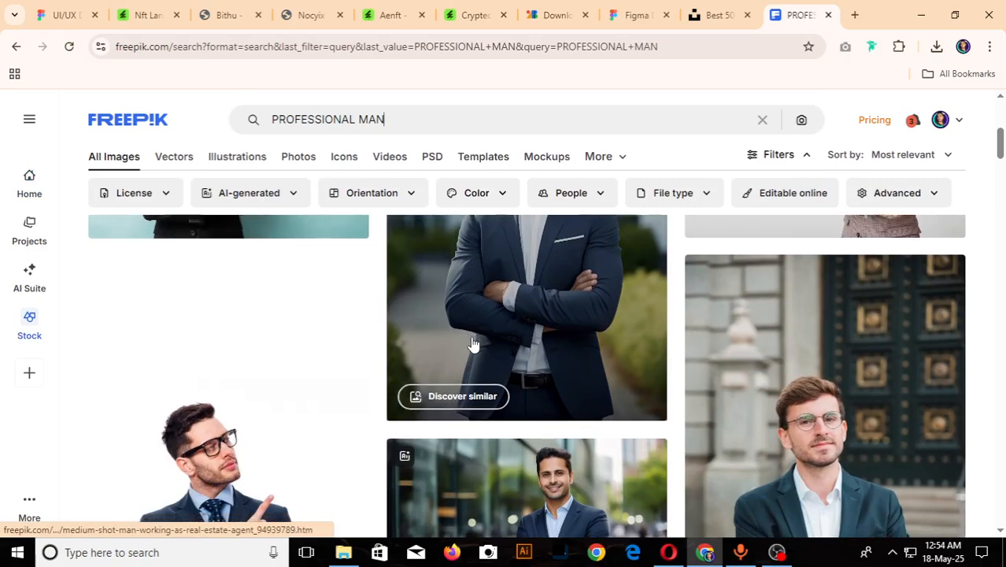
scroll(472, 343, down, 1)
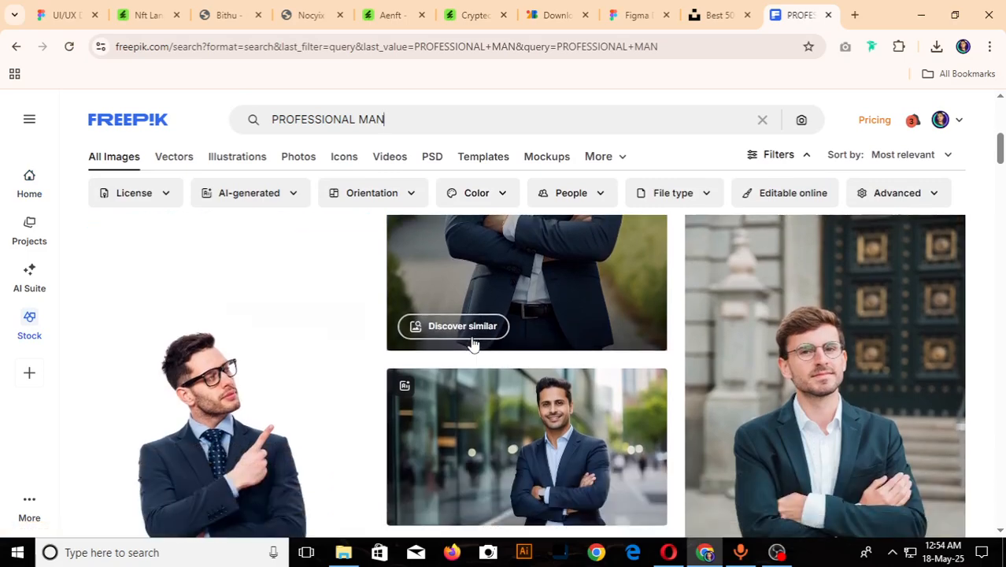
scroll(472, 344, down, 3)
scroll(472, 344, down, 2)
scroll(472, 344, down, 2)
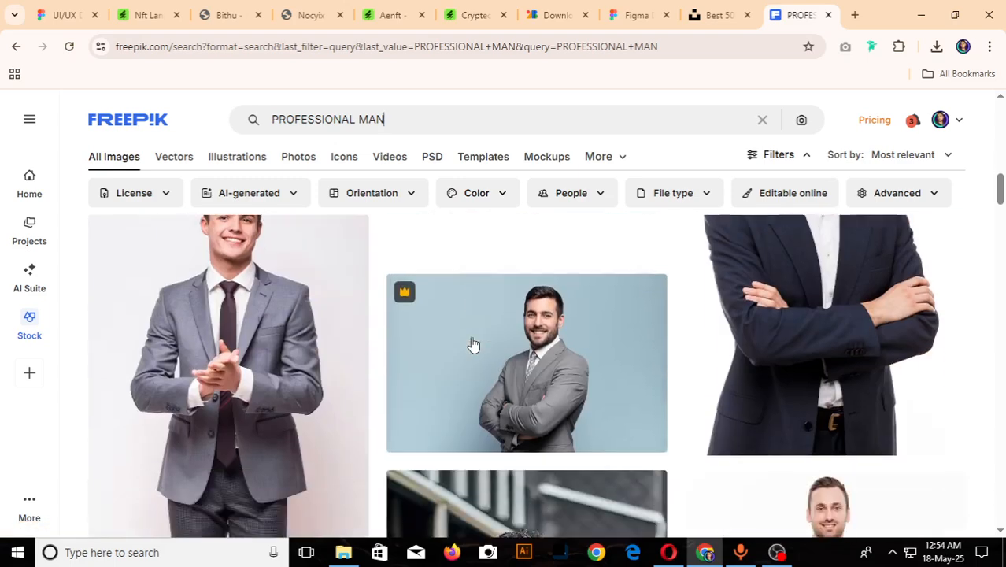
scroll(473, 343, up, 1)
scroll(472, 343, down, 6)
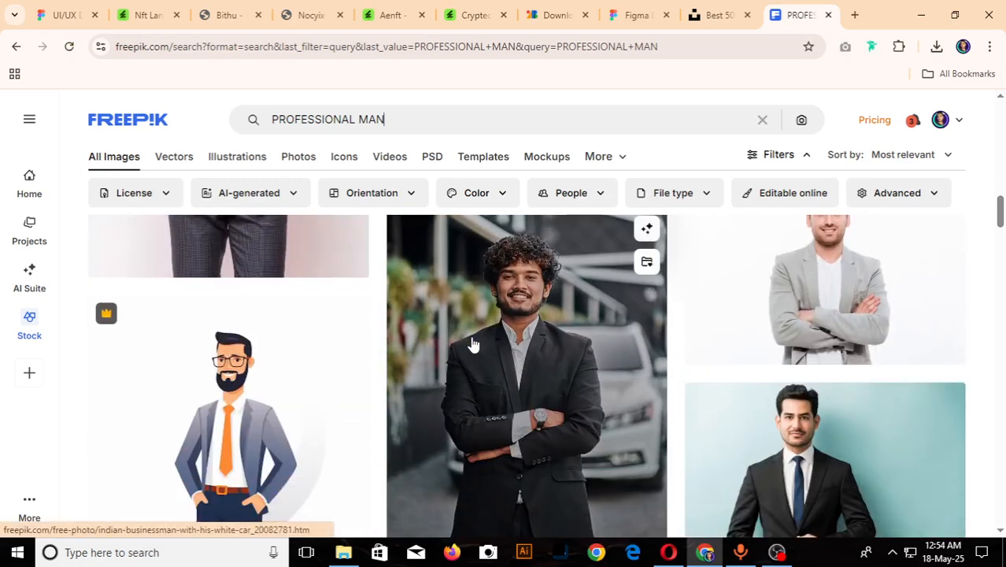
scroll(472, 344, up, 5)
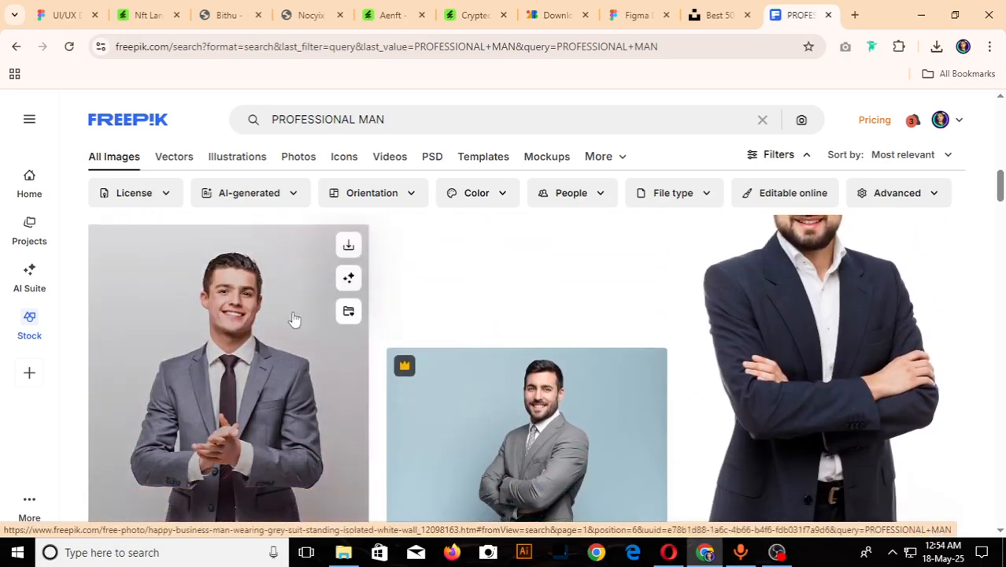
click(294, 318)
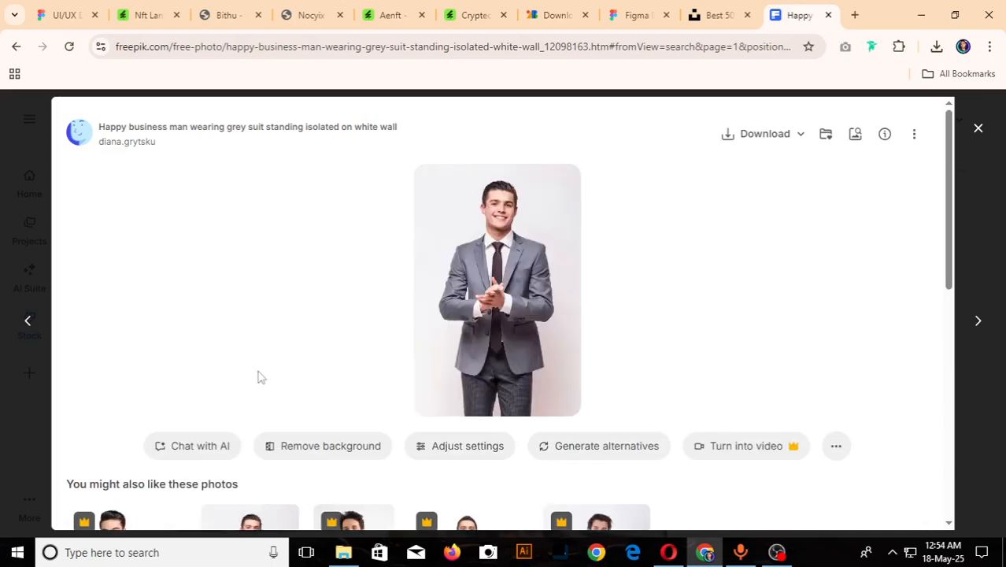
- Remove the background of the grey-suit photo on Freepik, download it as a PNG and close its preview
scroll(613, 371, down, 2)
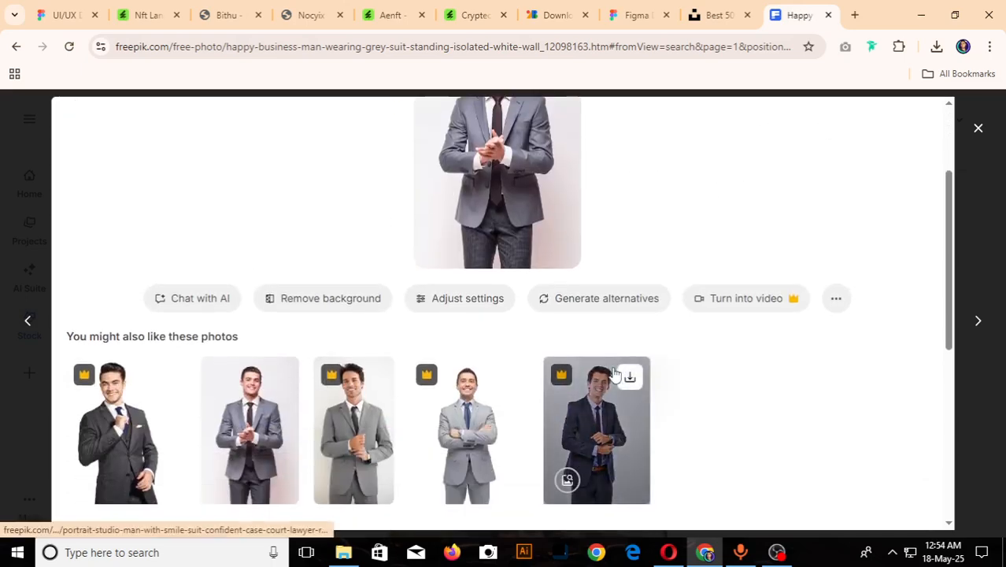
scroll(287, 395, up, 2)
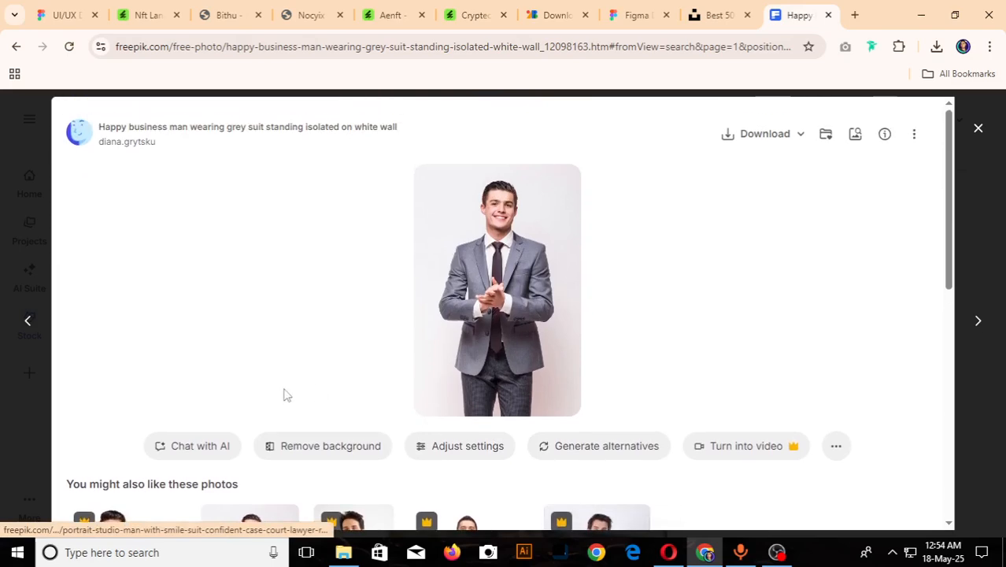
click(323, 450)
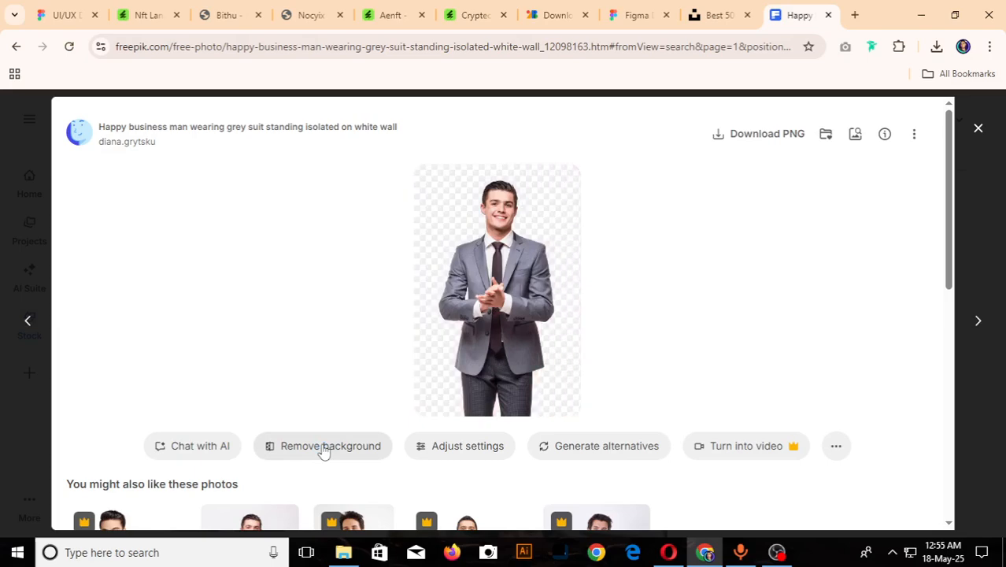
click(765, 136)
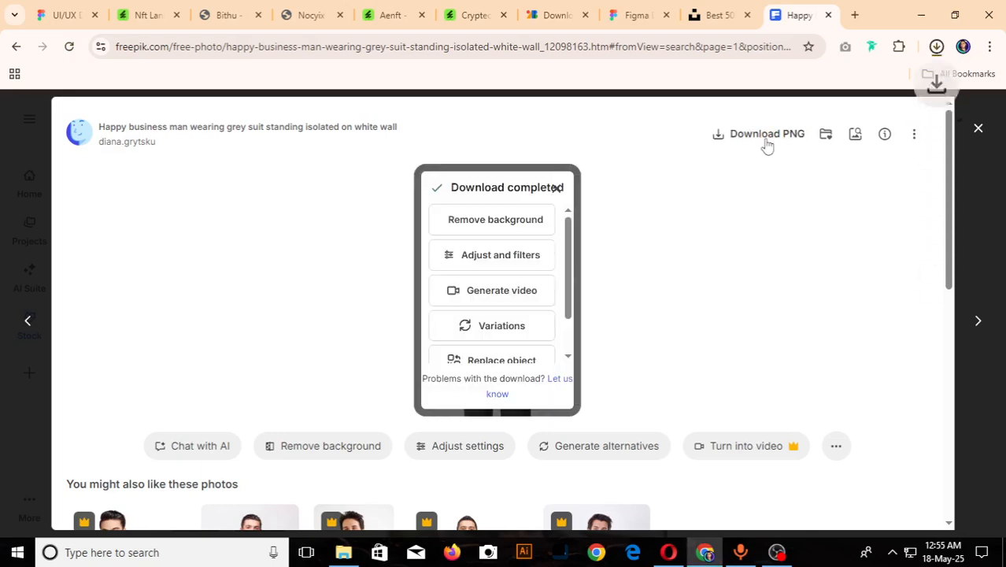
click(974, 130)
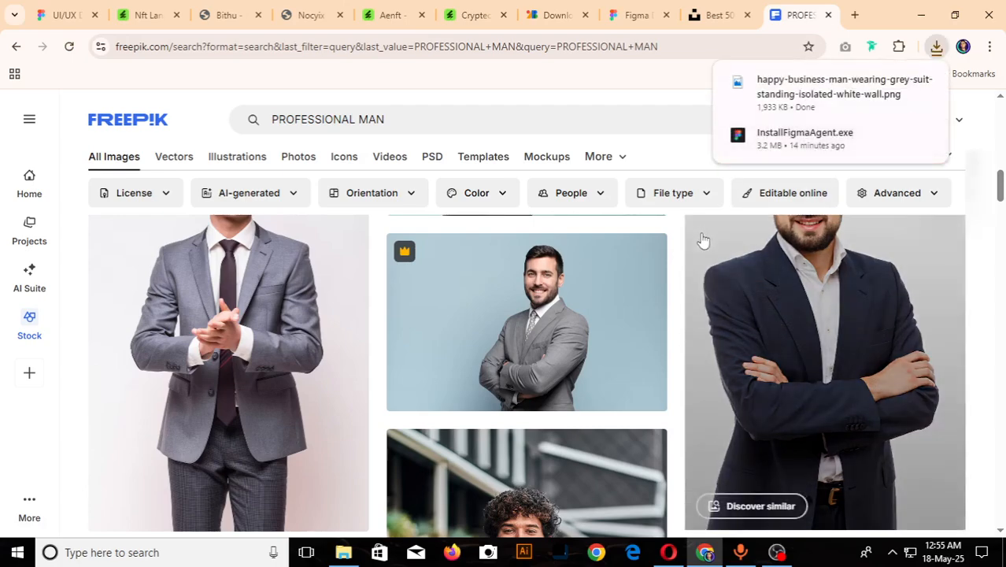
- Browse further through the professional man results and open the photo "Successful handsome business man in an office"
scroll(631, 333, down, 5)
scroll(632, 333, down, 3)
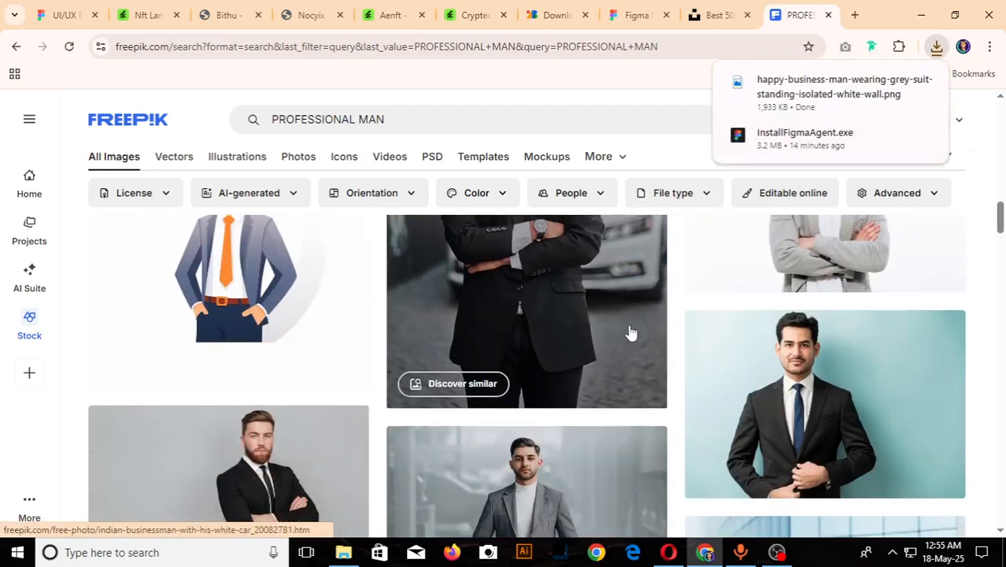
scroll(632, 333, down, 2)
scroll(631, 333, down, 5)
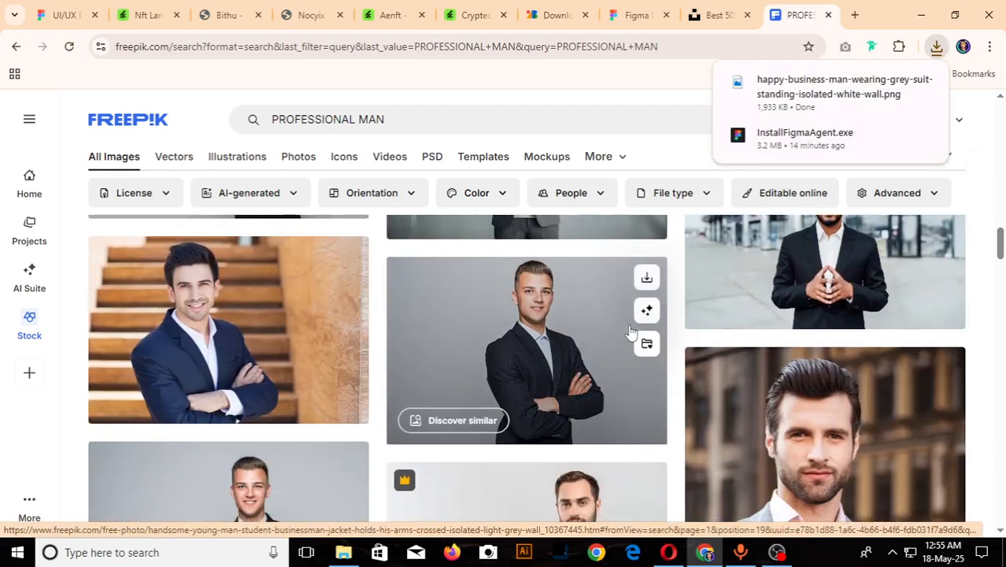
scroll(631, 333, down, 3)
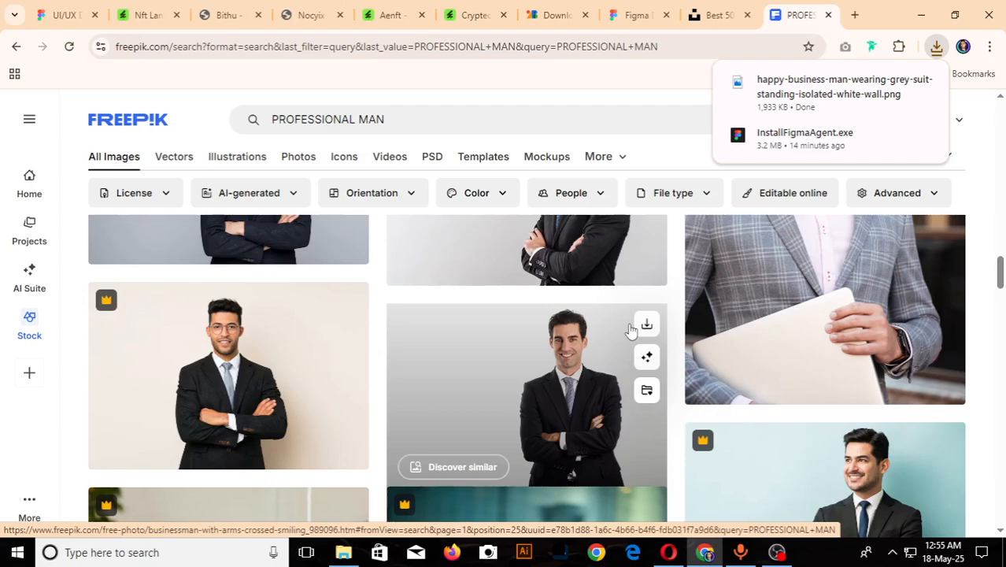
scroll(630, 330, down, 8)
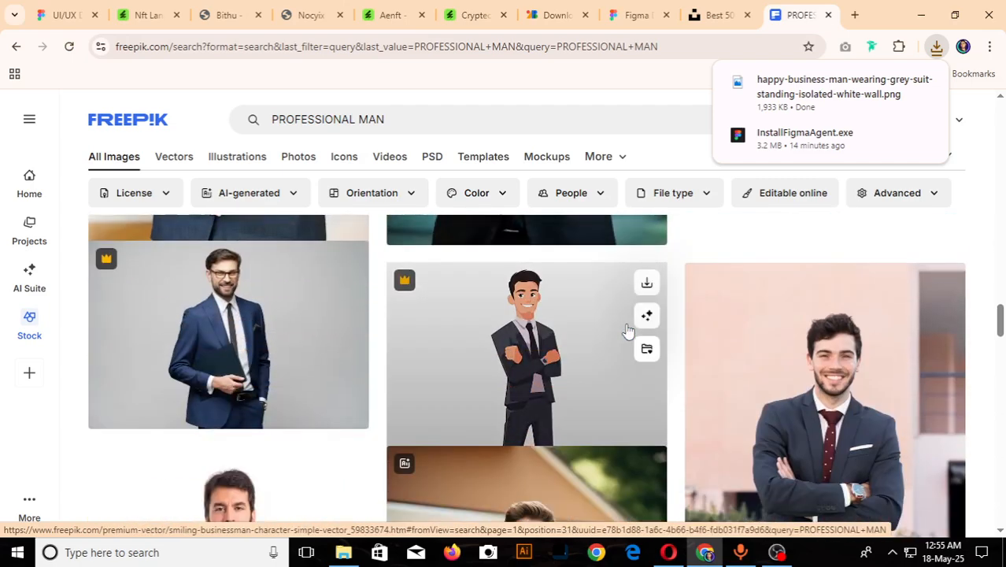
scroll(630, 331, down, 8)
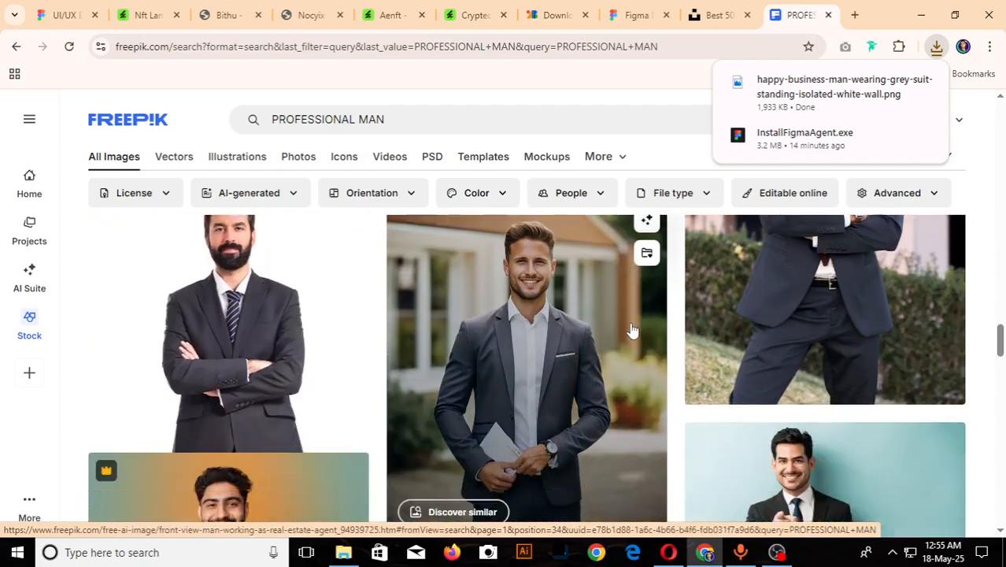
scroll(631, 331, down, 8)
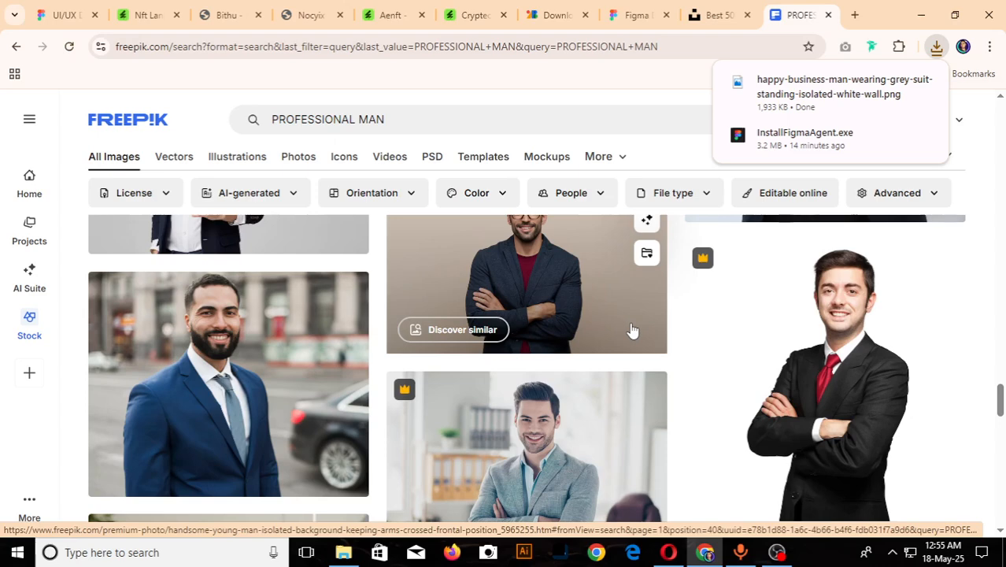
scroll(678, 328, down, 5)
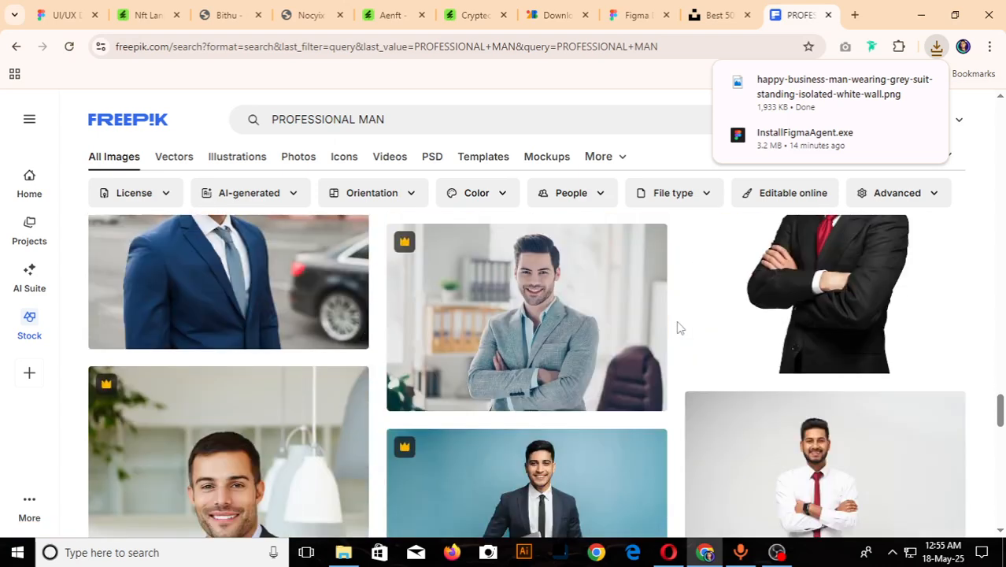
scroll(678, 328, down, 5)
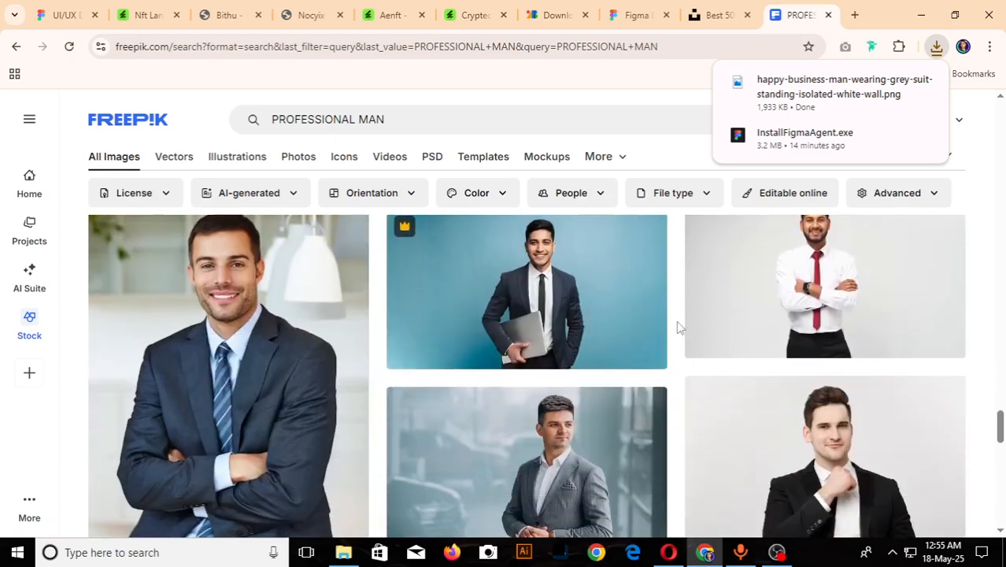
scroll(678, 328, down, 5)
scroll(678, 328, down, 3)
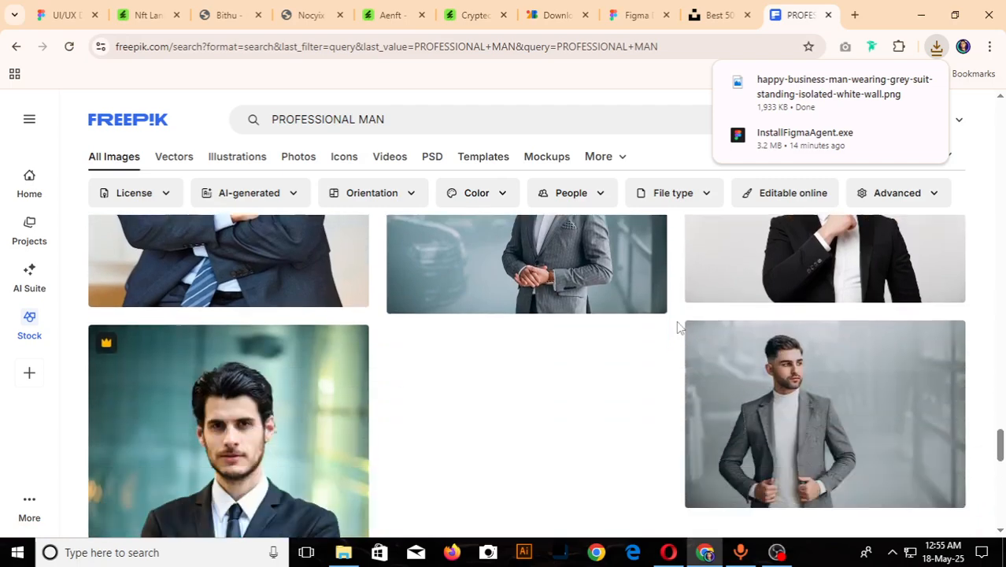
click(745, 310)
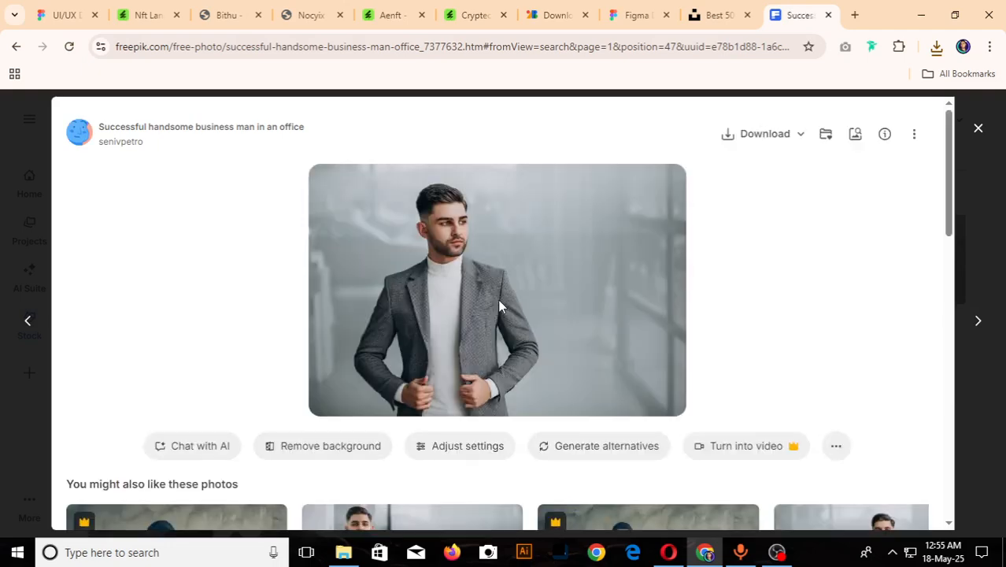
- Try Freepik's background removal on the office businessman photo, and download the original image
click(339, 448)
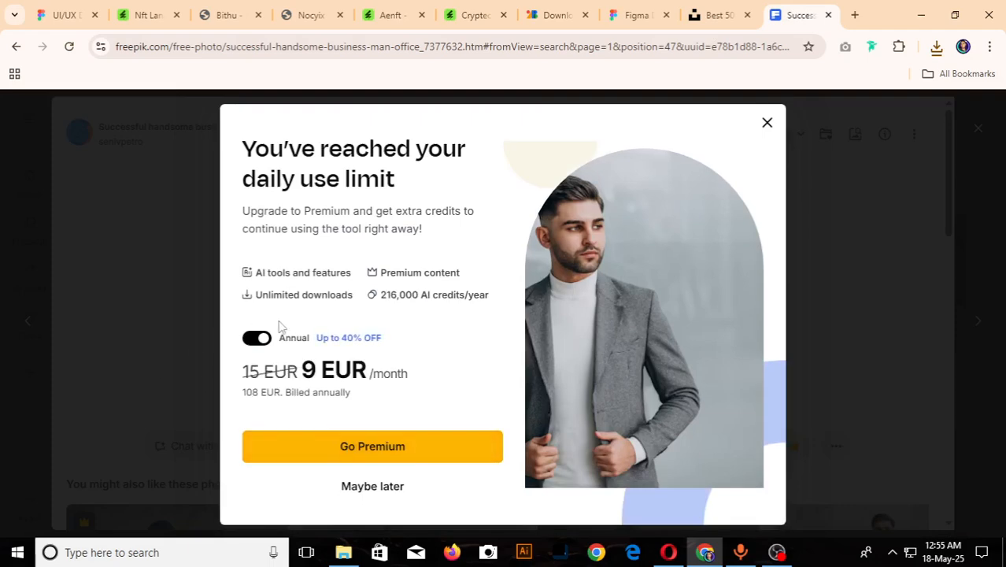
click(768, 124)
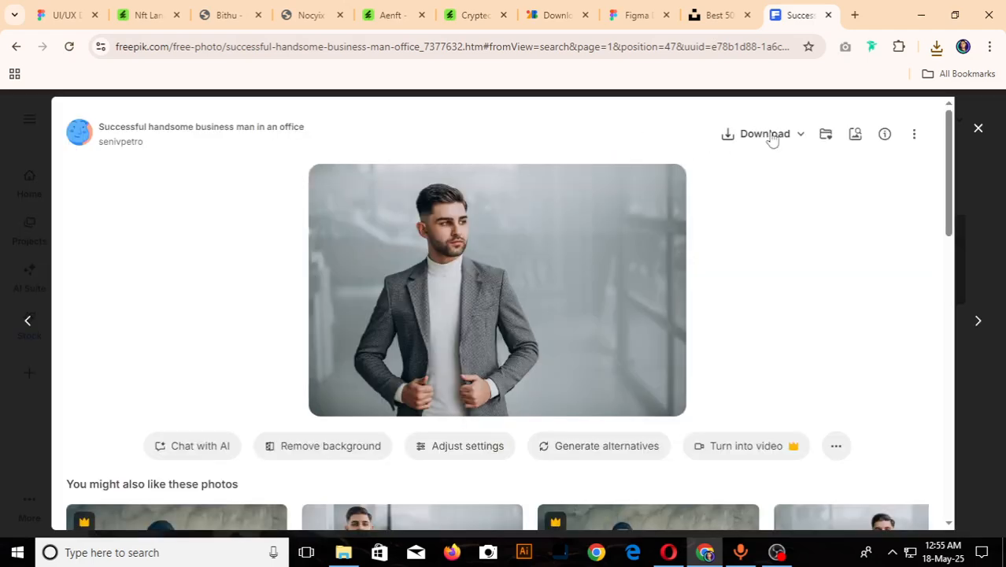
click(768, 135)
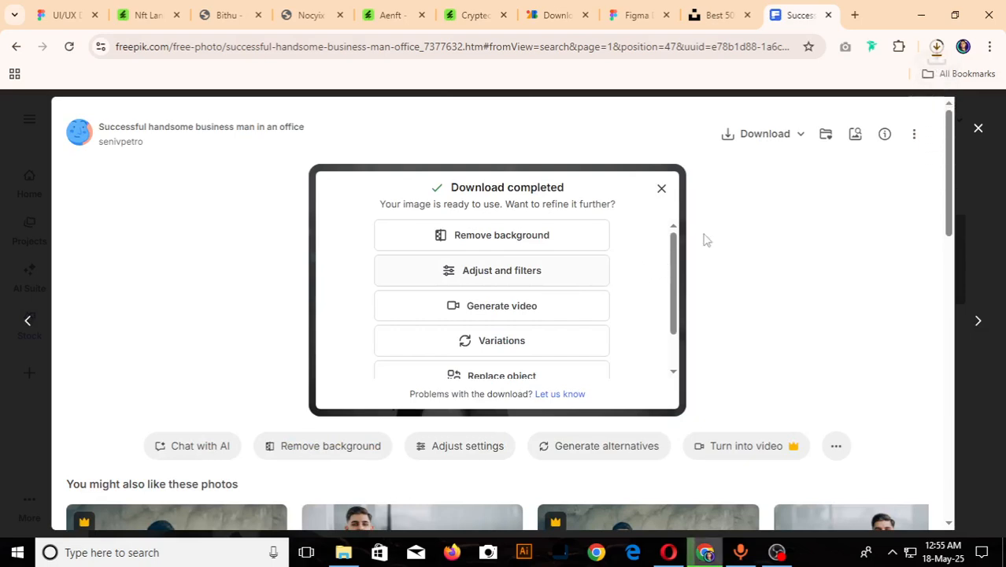
click(663, 190)
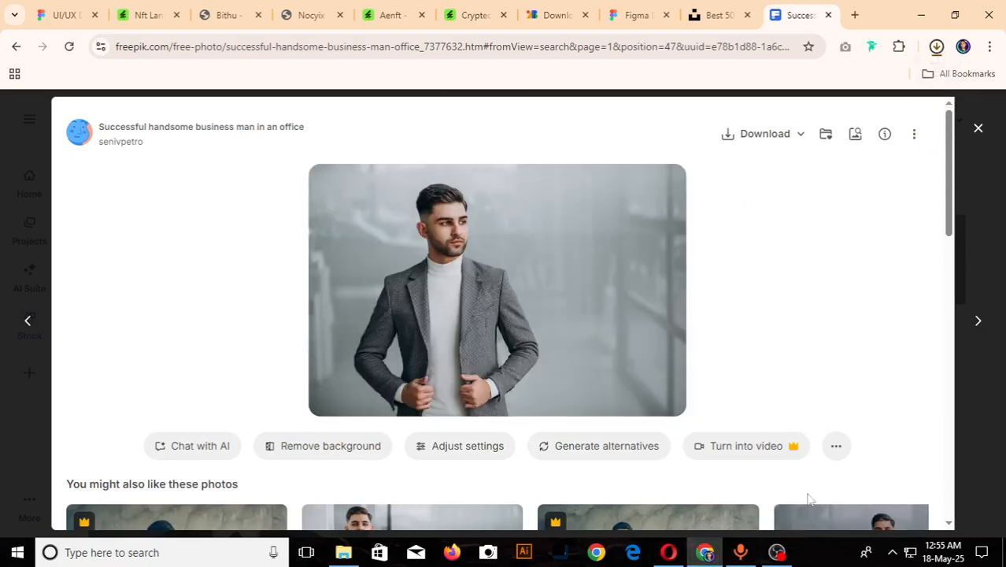
- Show the downloaded successful-handsome-business-man-office image in the Downloads folder and launch Adobe Photoshop
click(893, 82)
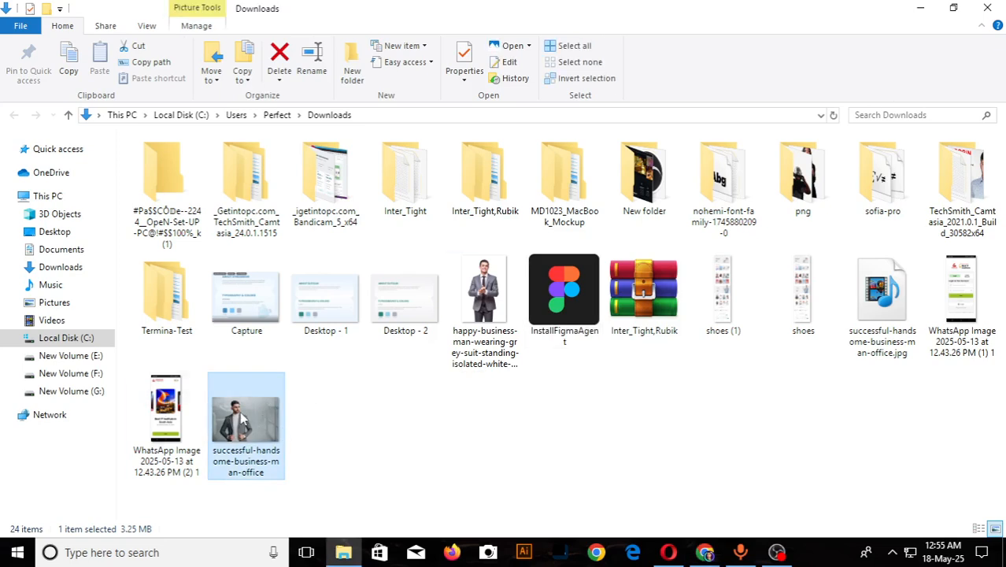
click(382, 424)
click(562, 560)
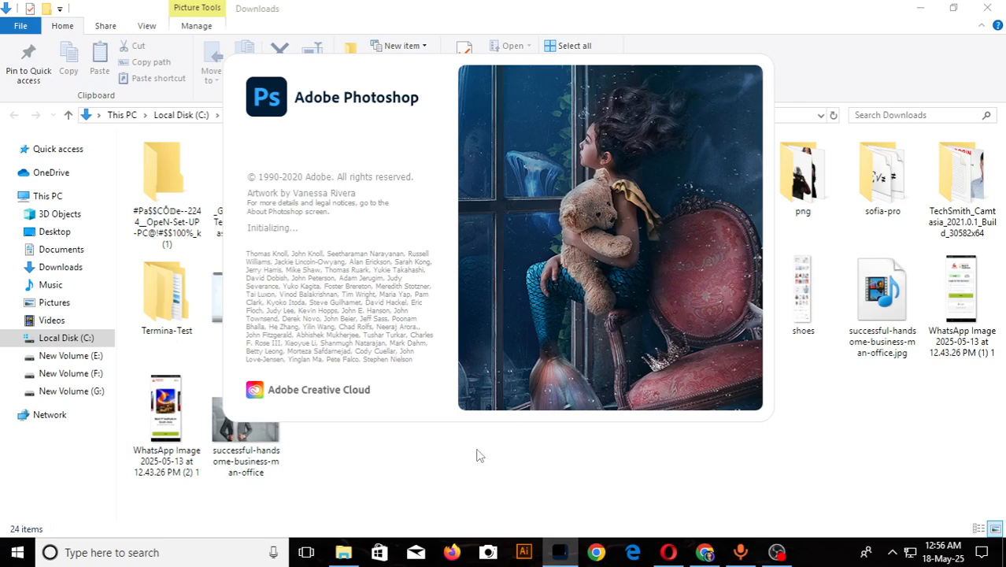
click(800, 466)
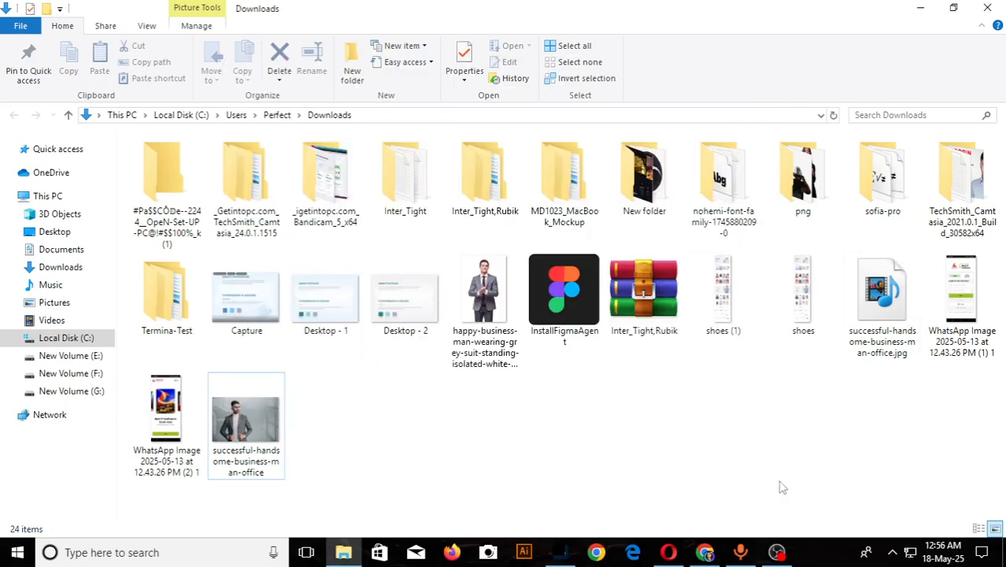
- Switch to Chrome and open the suggested Dribbble designer profile page in a new tab
click(705, 554)
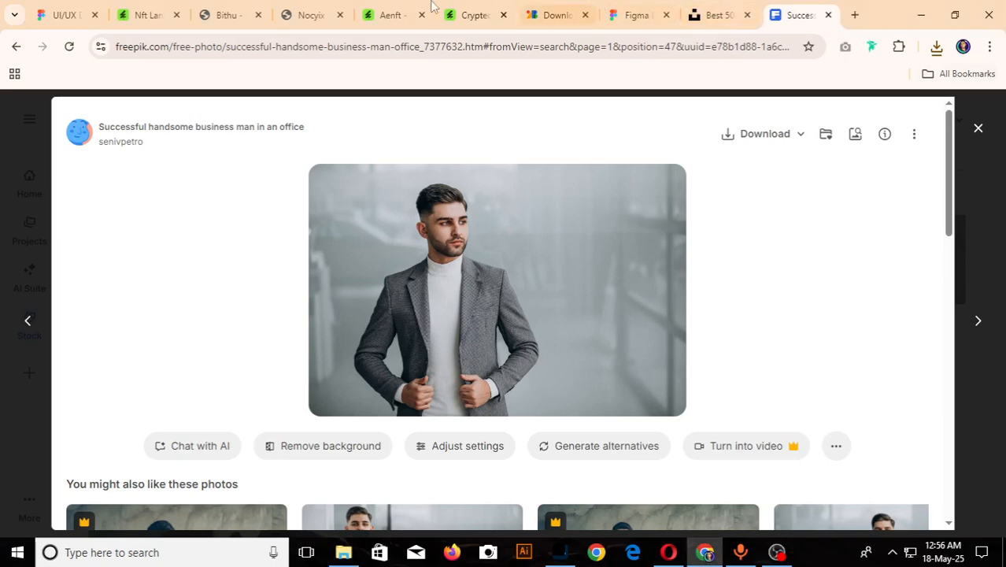
click(855, 14)
text(d)
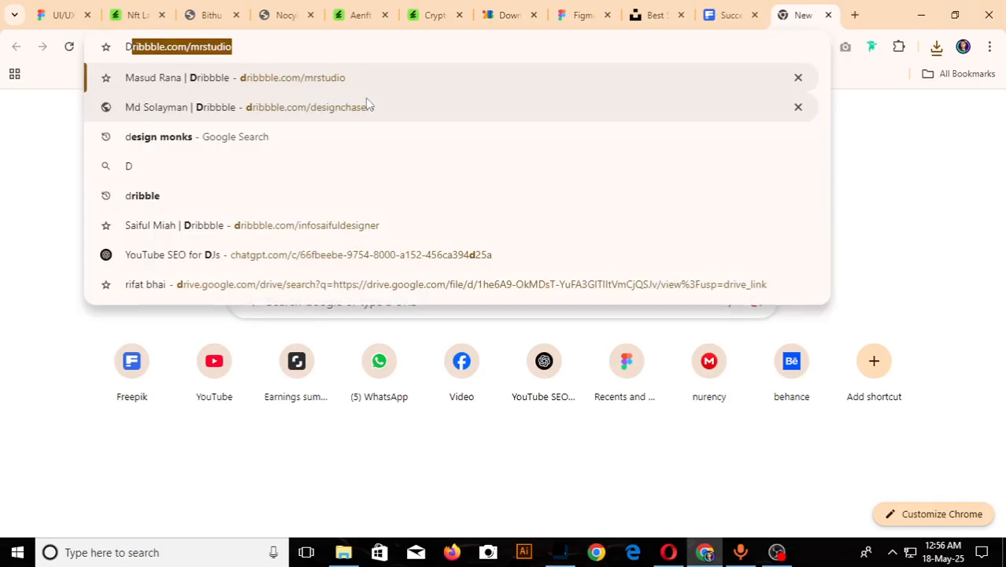
key(Return)
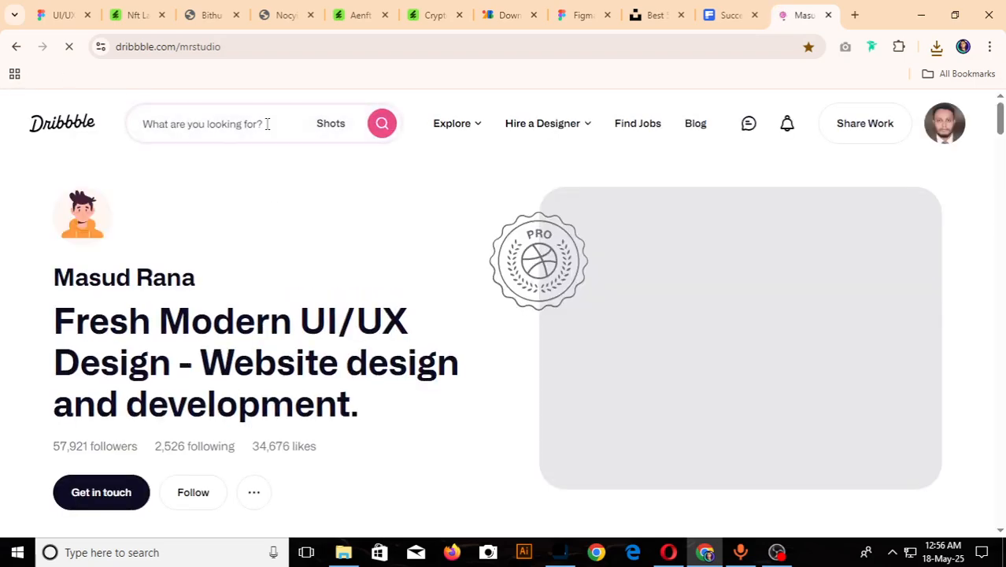
- Check the HW list in the Figma masterclass file and search Dribbble shots for "LOGIN PAGE"
click(63, 15)
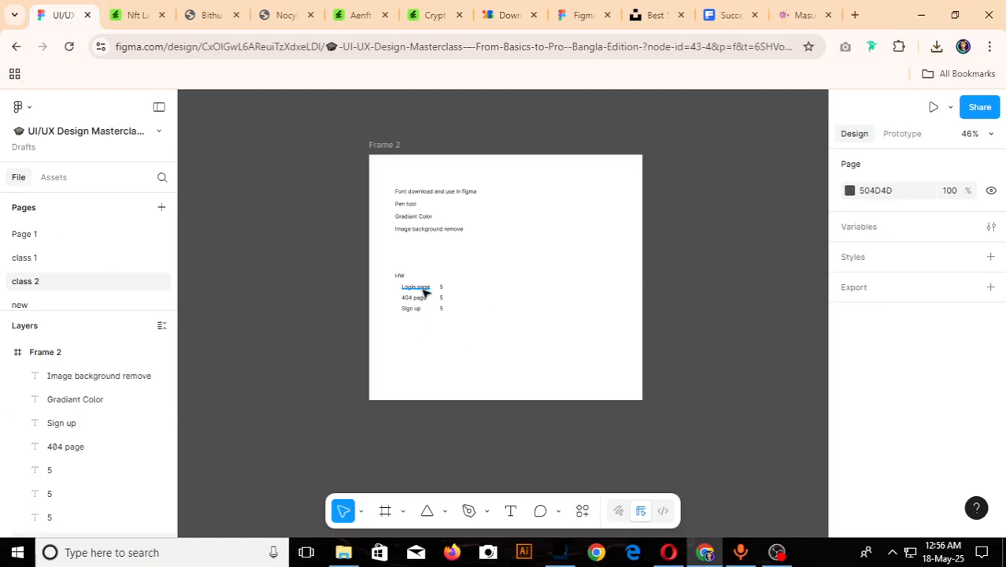
scroll(430, 309, up, 3)
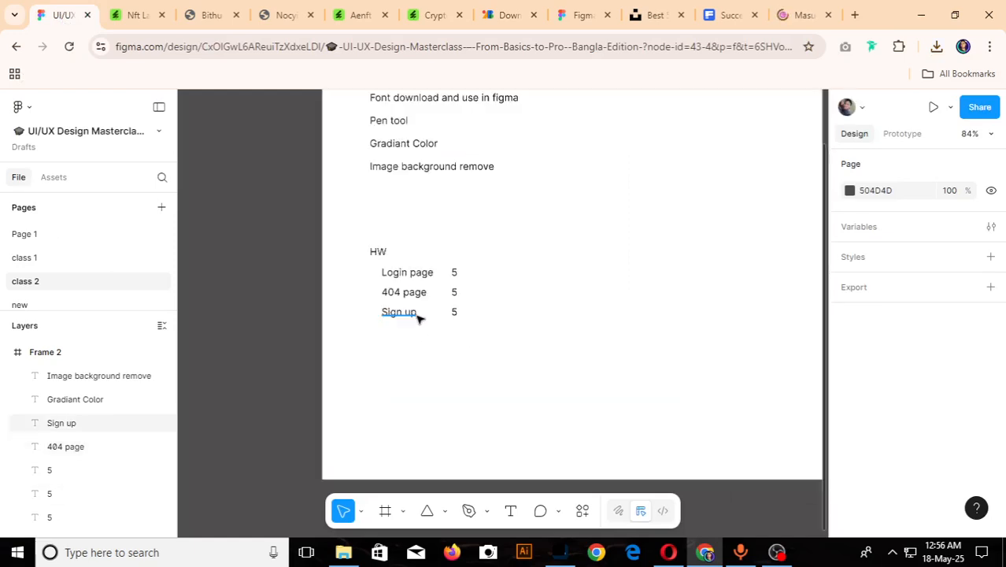
click(813, 9)
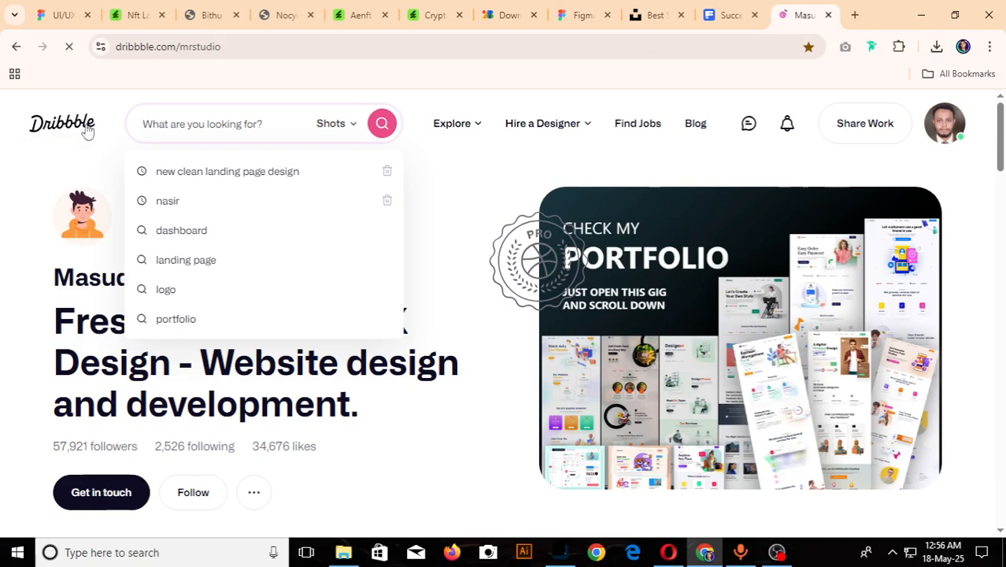
text(LOG)
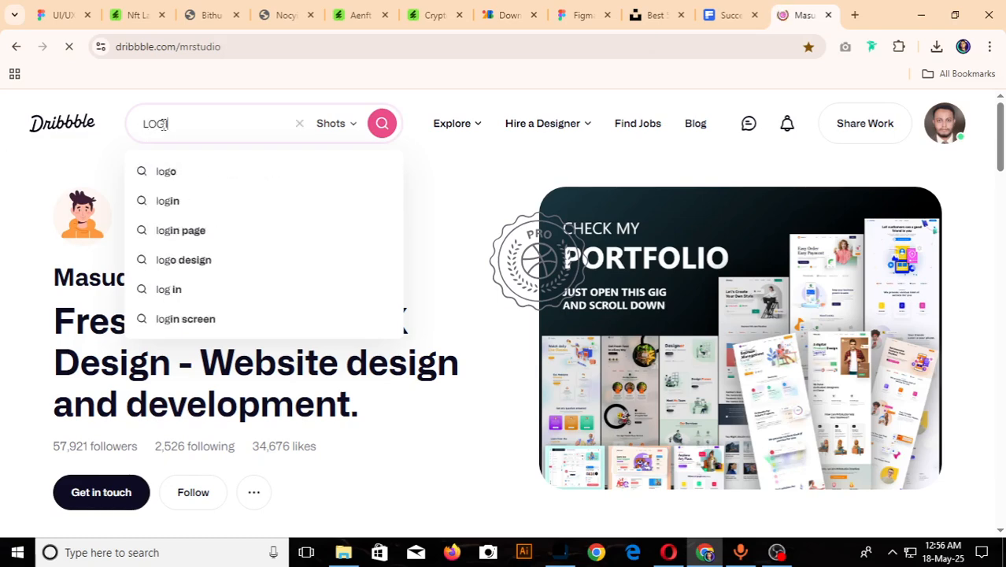
text(IN PAGE)
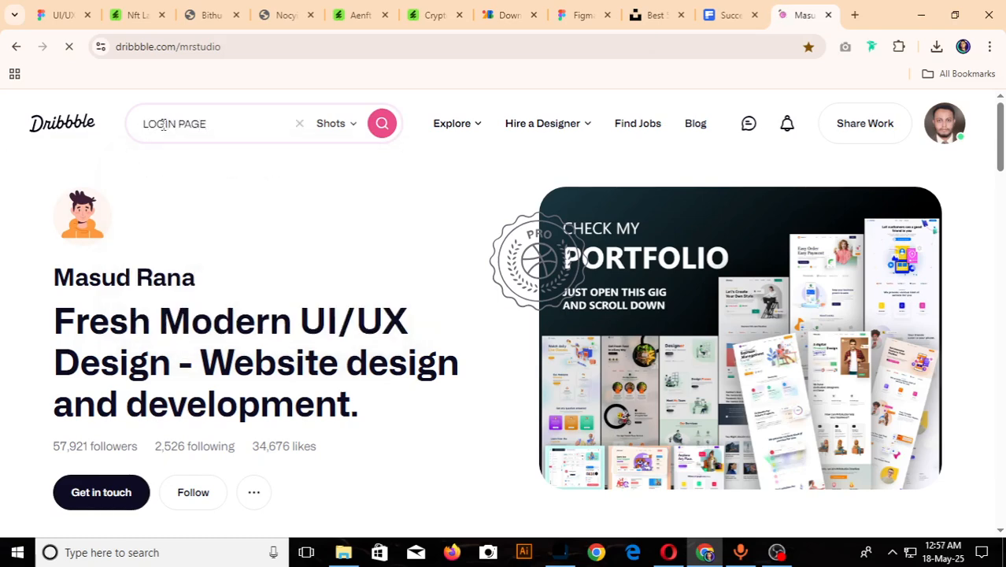
click(407, 212)
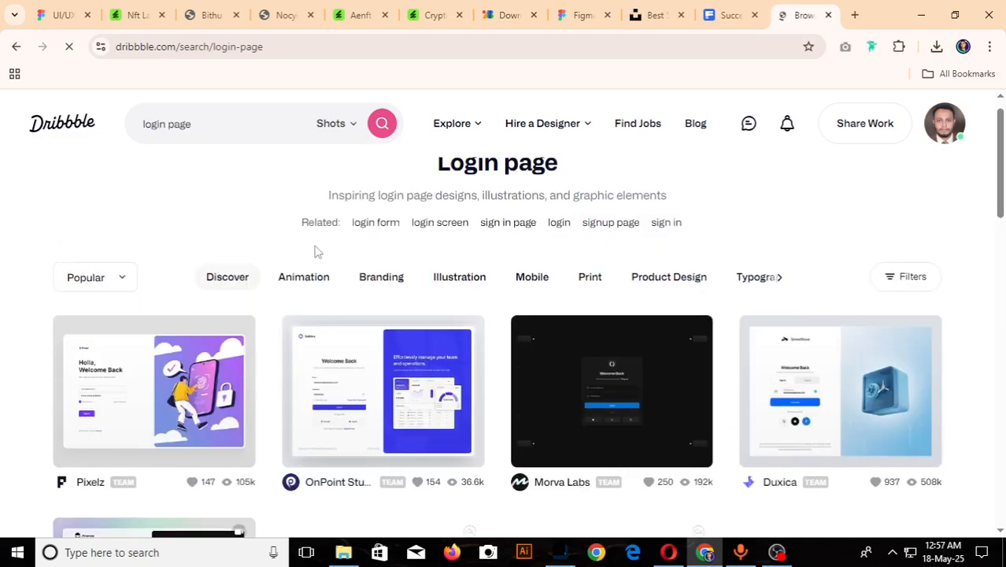
- Look through the login page shots and refine the search to "login page NFT"
scroll(316, 248, down, 4)
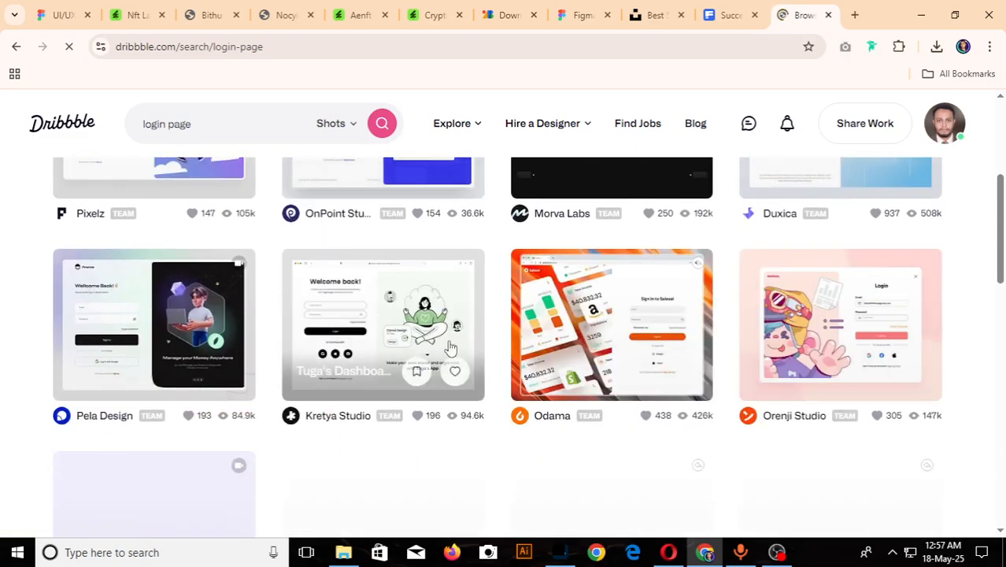
scroll(677, 358, down, 2)
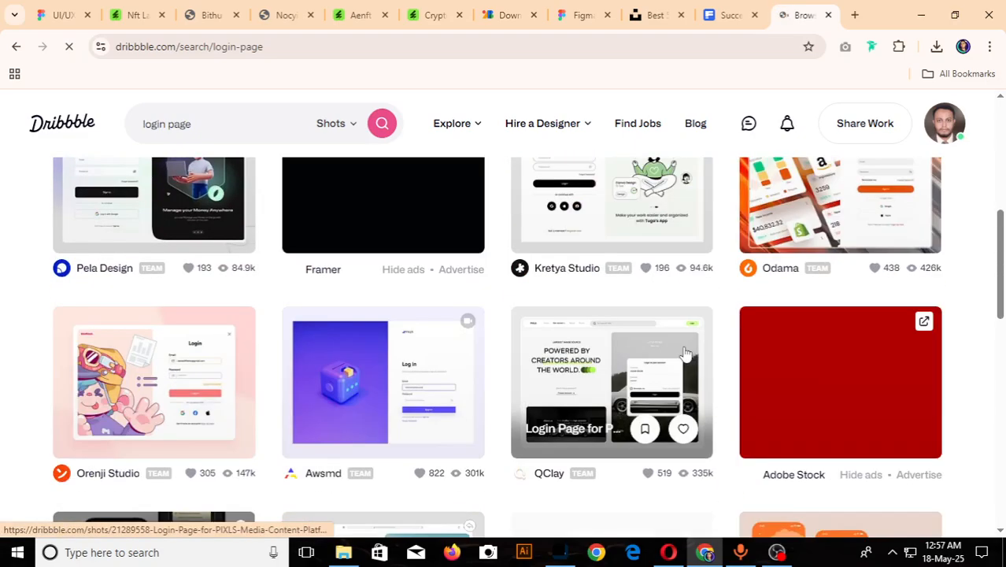
scroll(364, 342, up, 3)
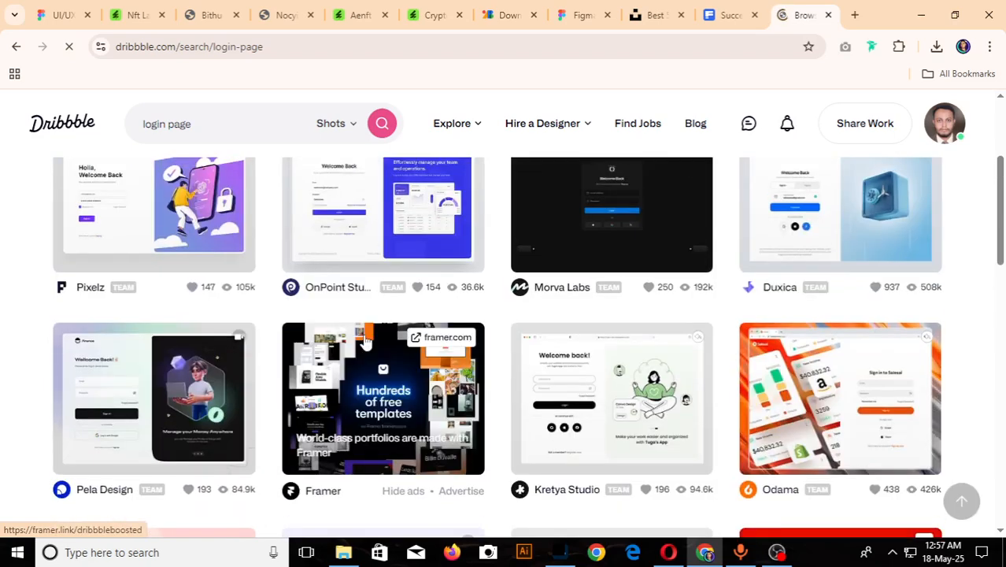
scroll(364, 340, up, 3)
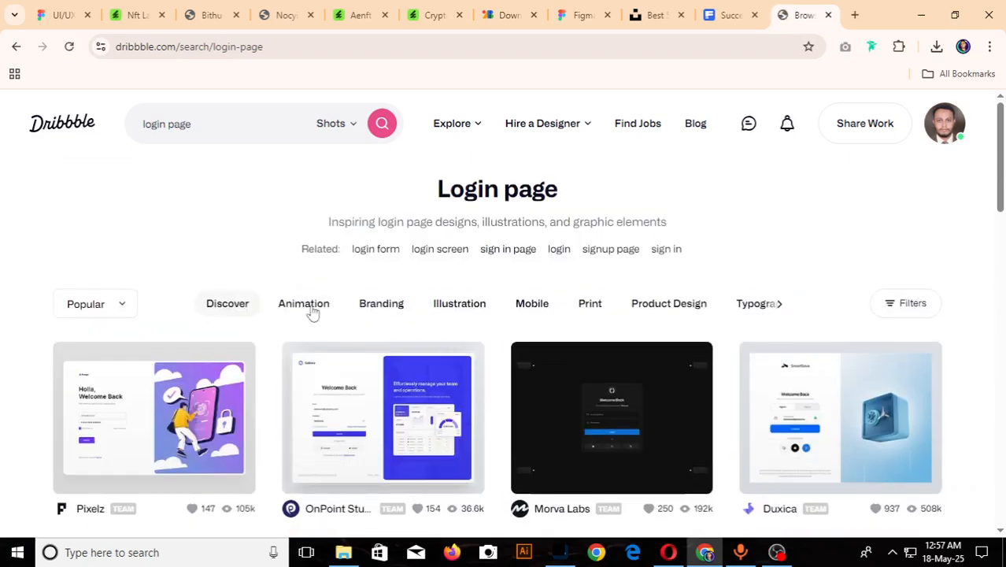
click(254, 133)
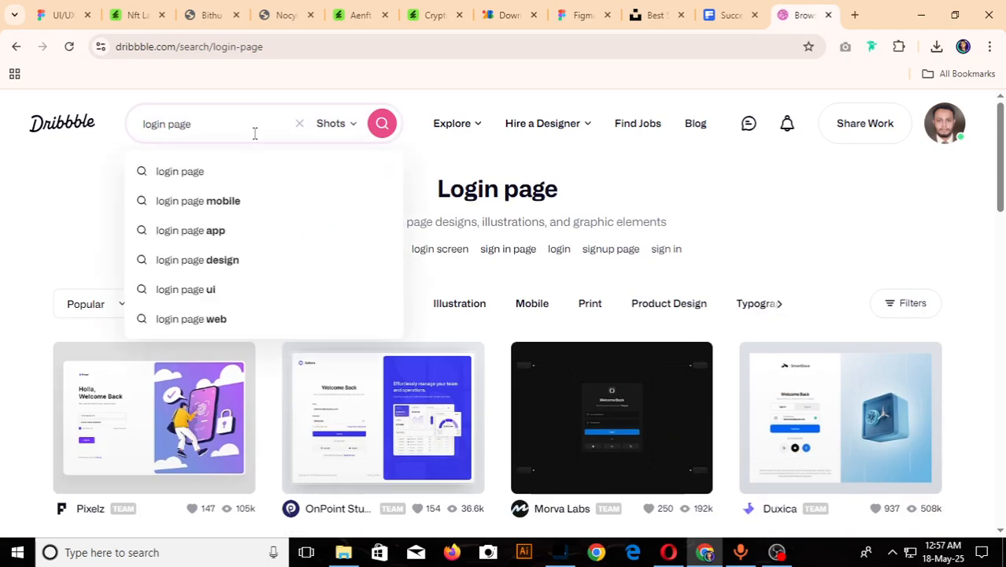
text(NFT)
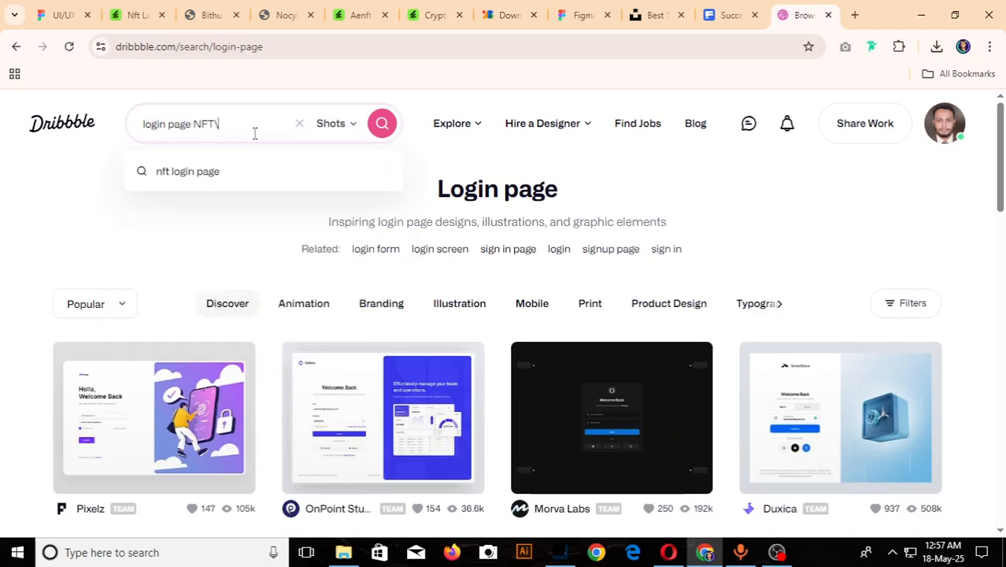
key(Return)
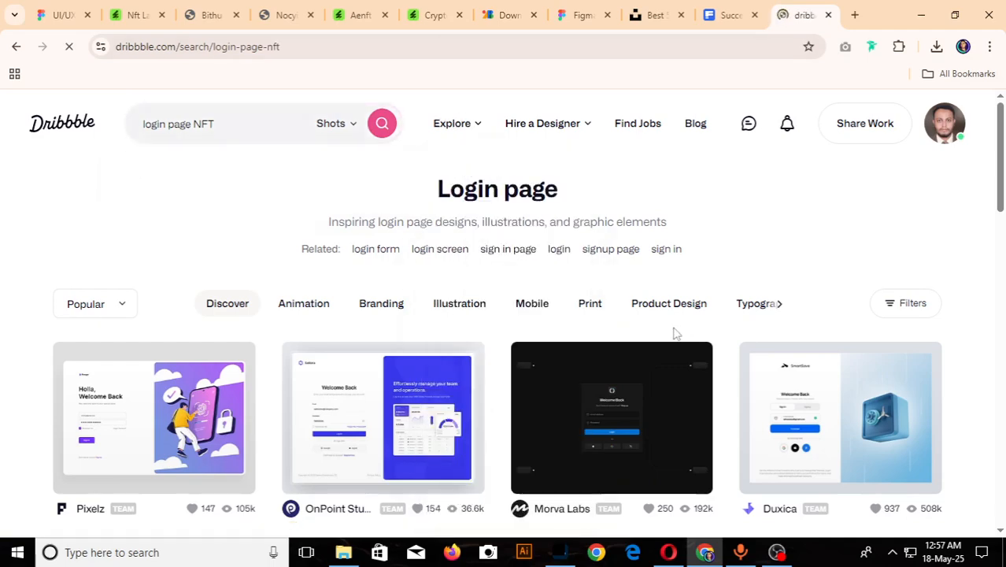
- Browse the login page NFT results and open Vektora's "Uddu Jumps" login page illustration shot in a new tab
scroll(674, 334, down, 1)
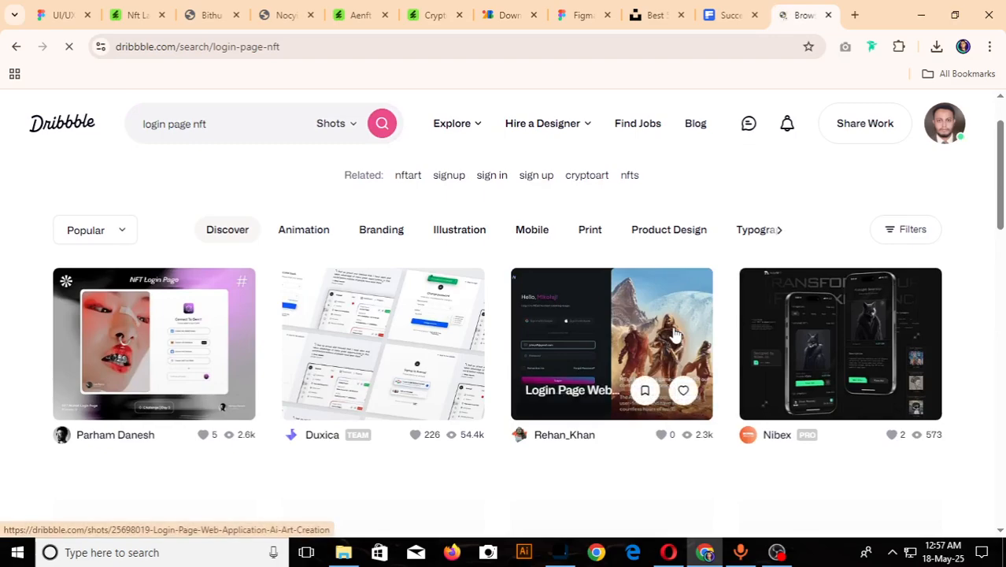
scroll(674, 334, down, 3)
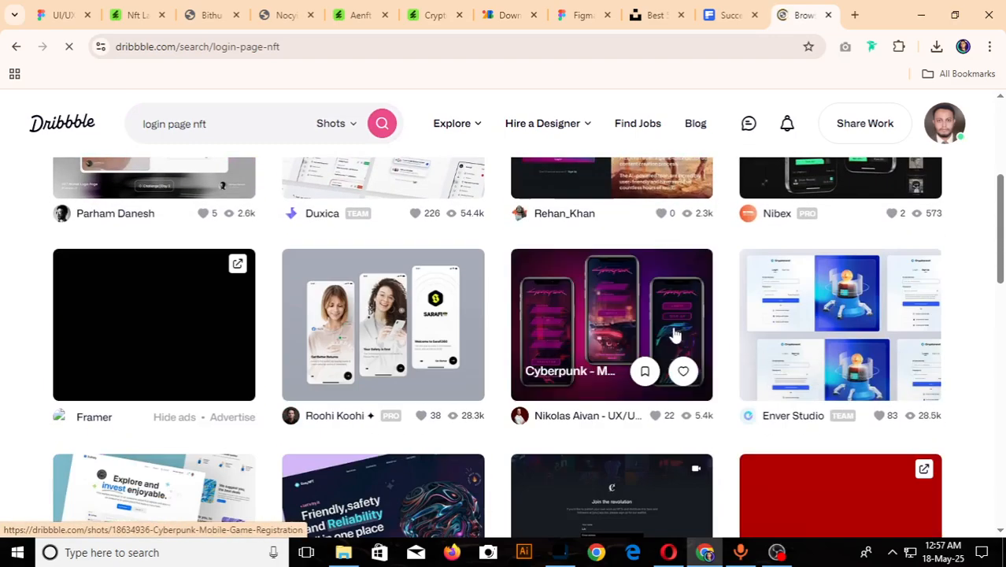
scroll(181, 354, down, 2)
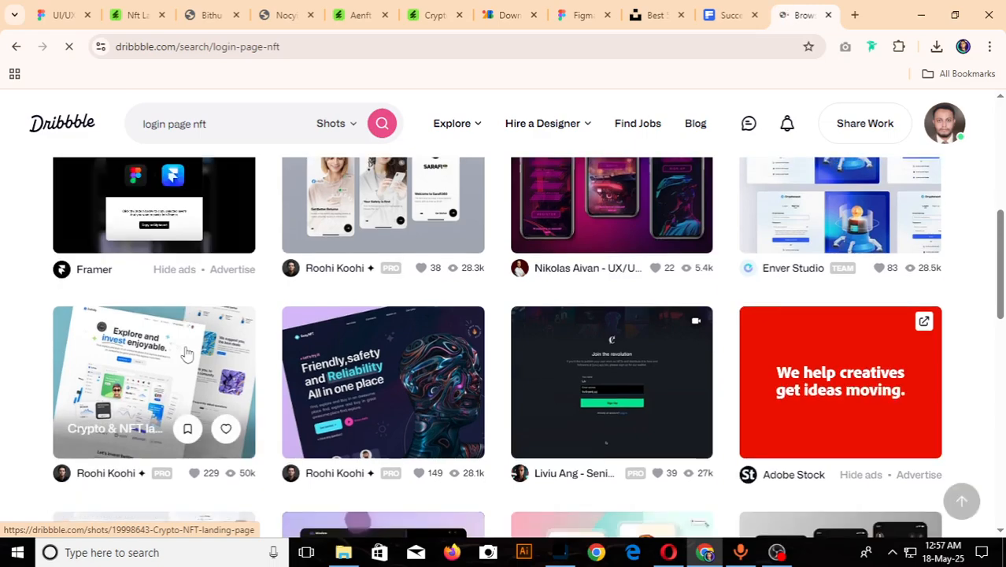
scroll(641, 473, down, 2)
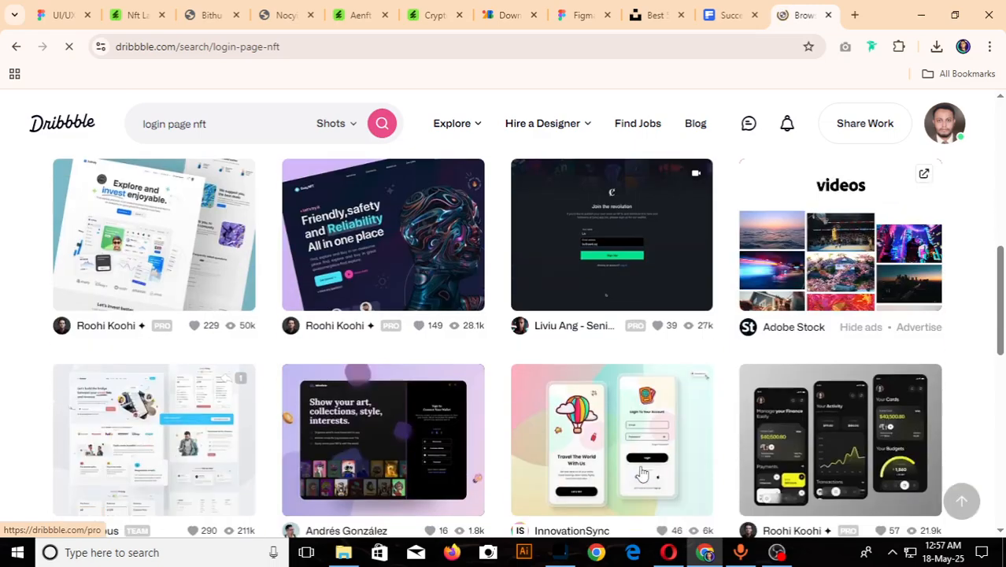
scroll(642, 473, down, 3)
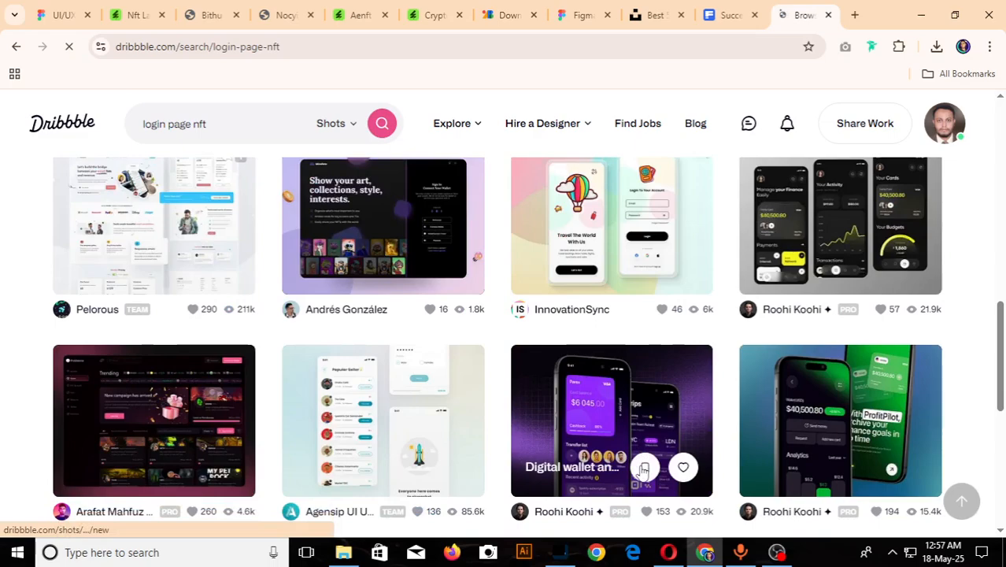
scroll(641, 471, down, 6)
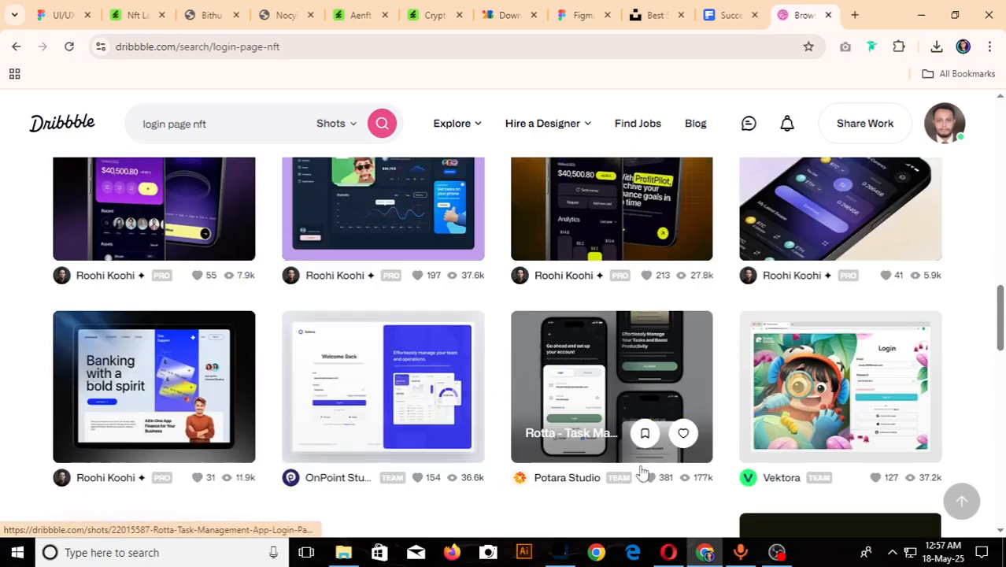
scroll(641, 471, down, 2)
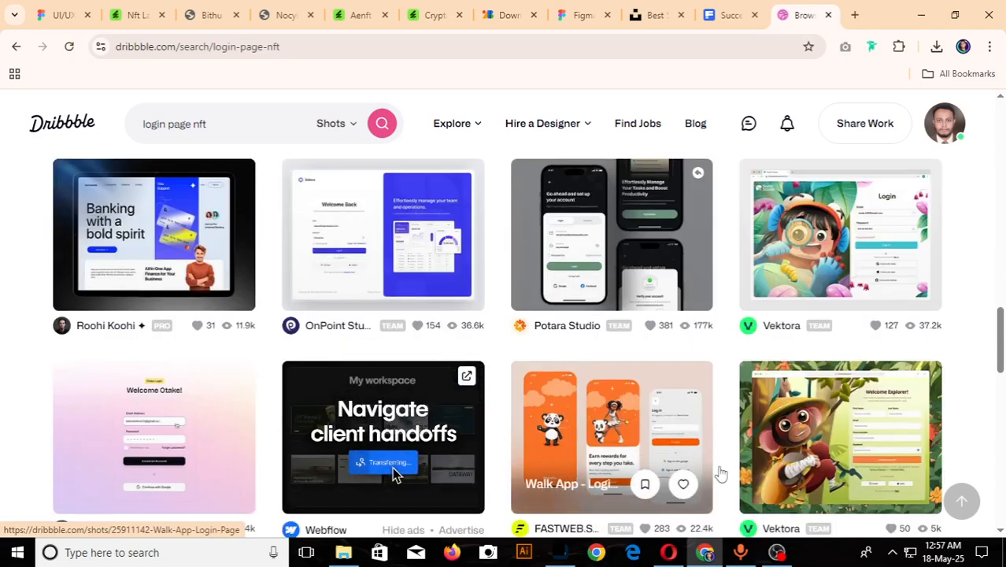
scroll(875, 484, down, 2)
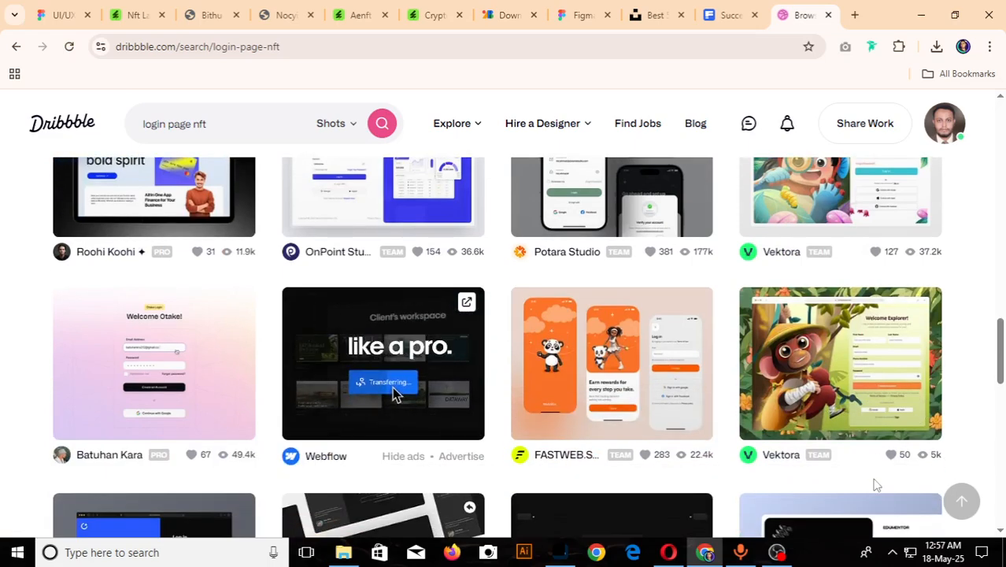
scroll(875, 484, down, 1)
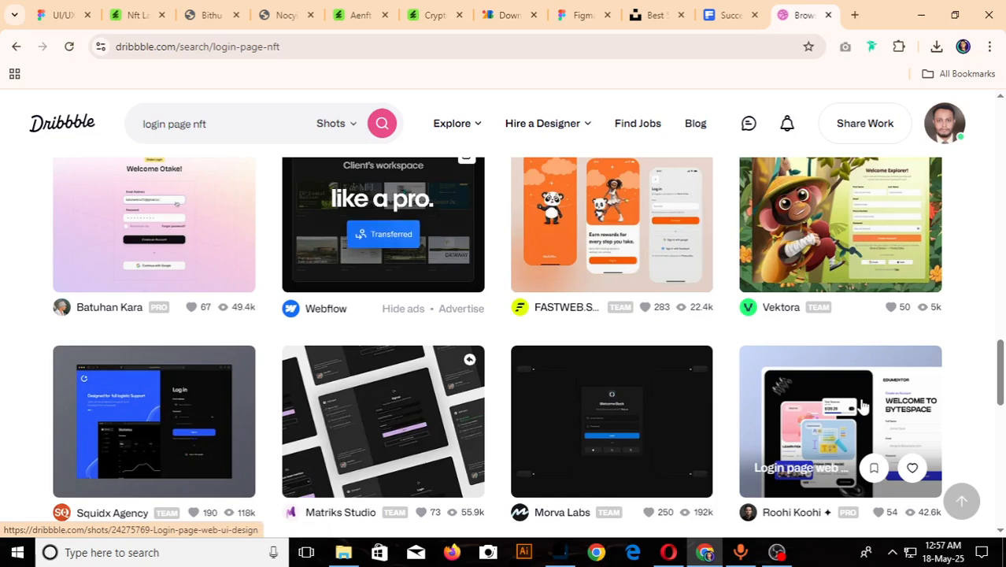
right_click(793, 211)
click(870, 216)
- Browse further down the results and open the "Welcome Login Page Minimalism" shot with the cartoon robot in a new tab
scroll(811, 321, up, 2)
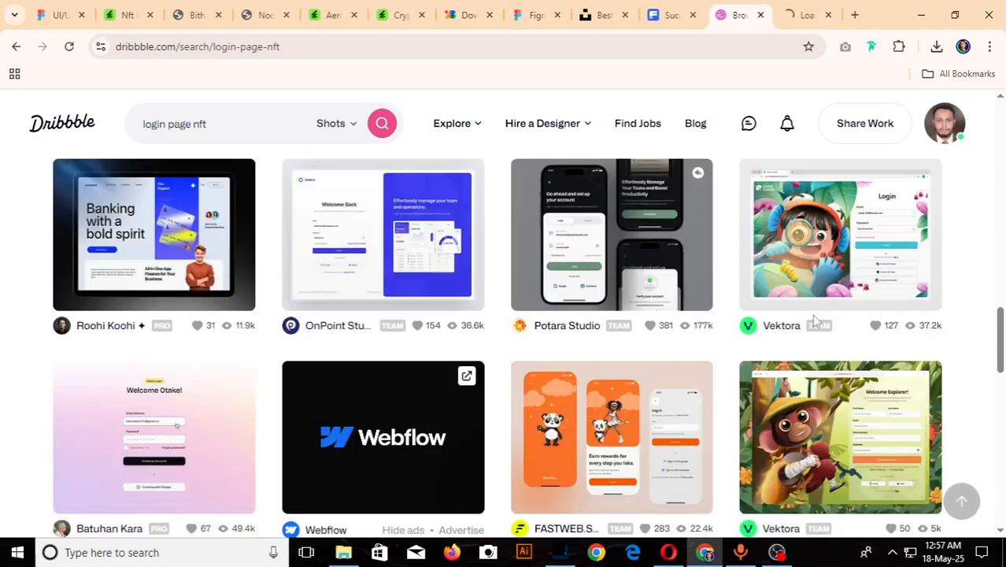
scroll(815, 319, down, 2)
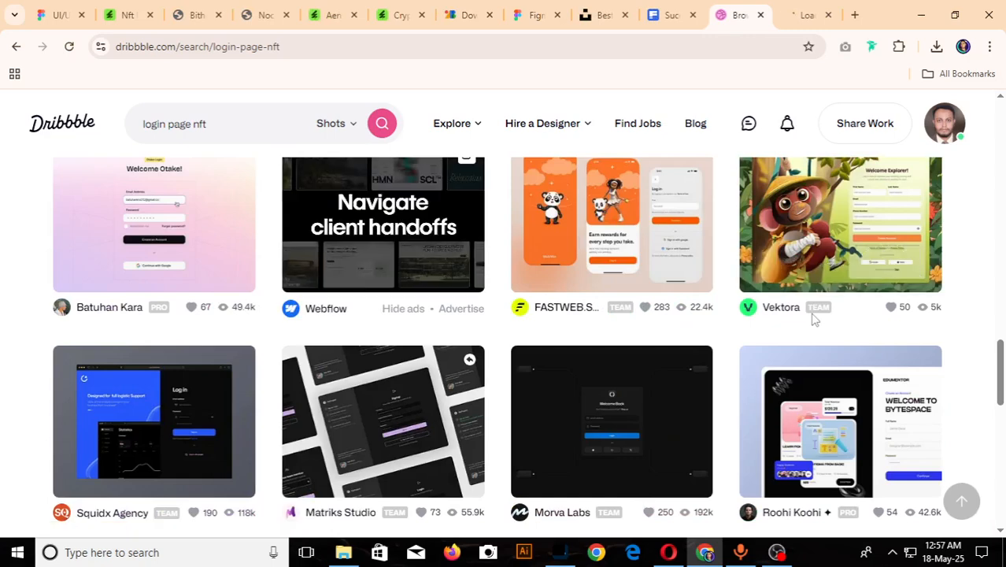
scroll(815, 319, down, 2)
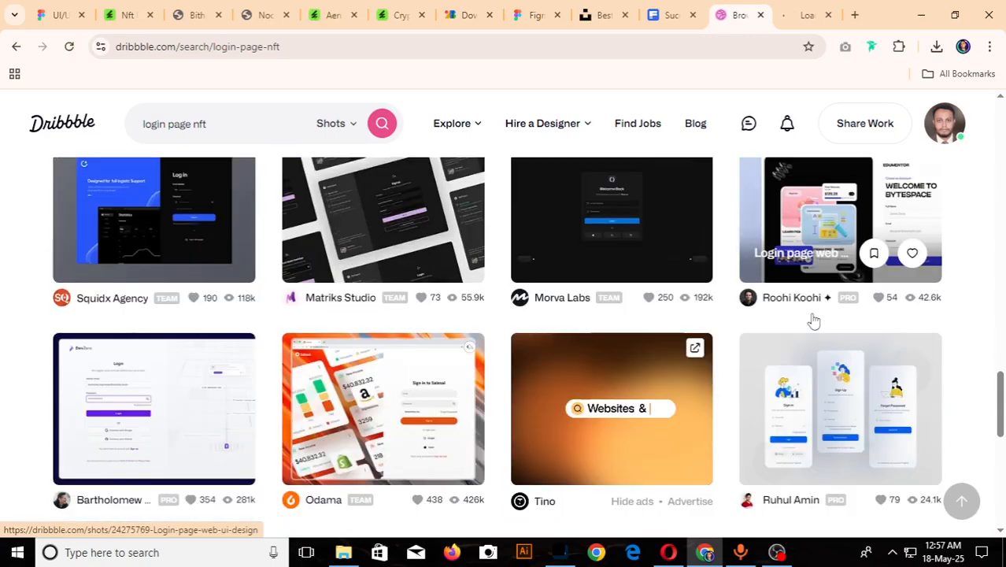
scroll(814, 321, down, 2)
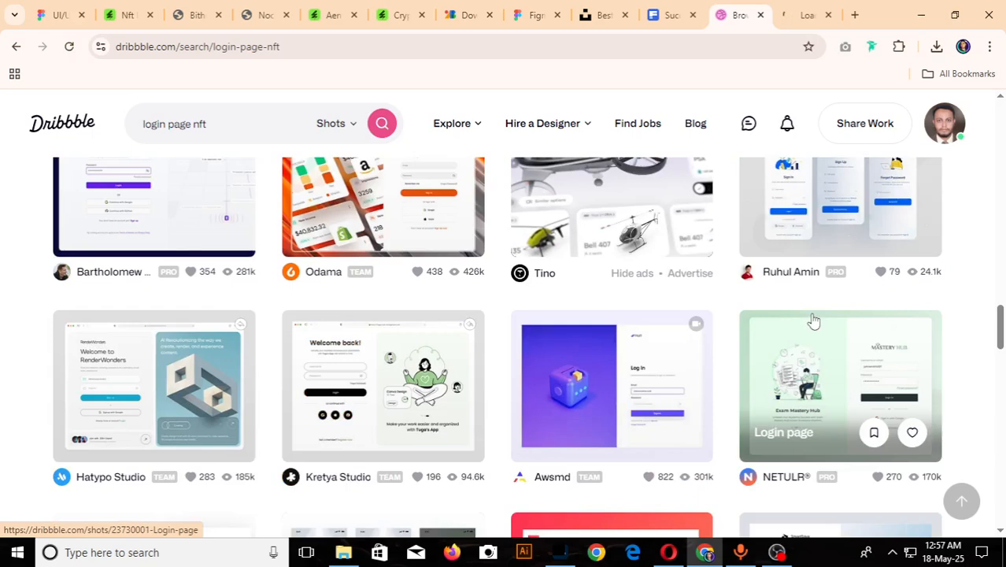
scroll(814, 320, down, 3)
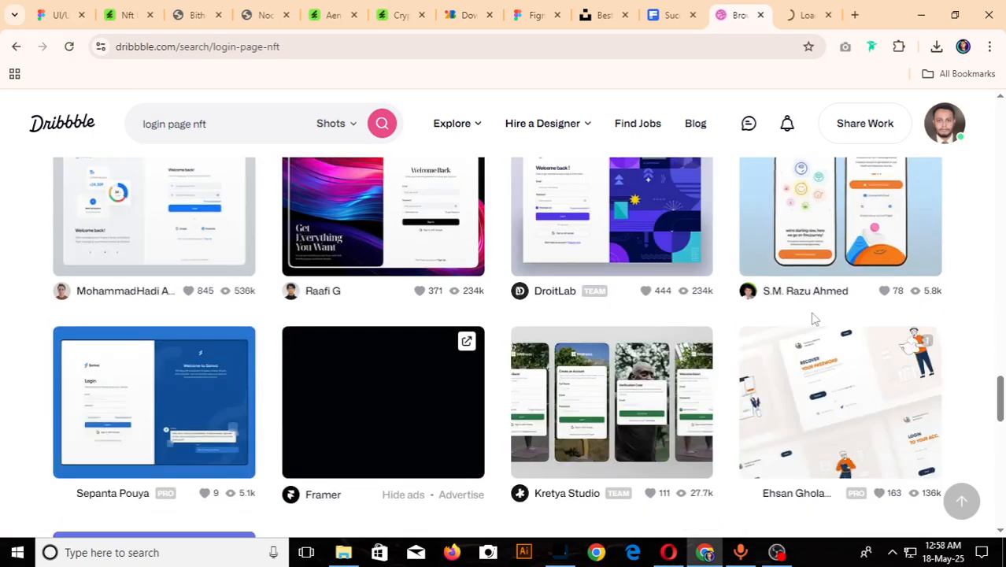
scroll(814, 319, down, 5)
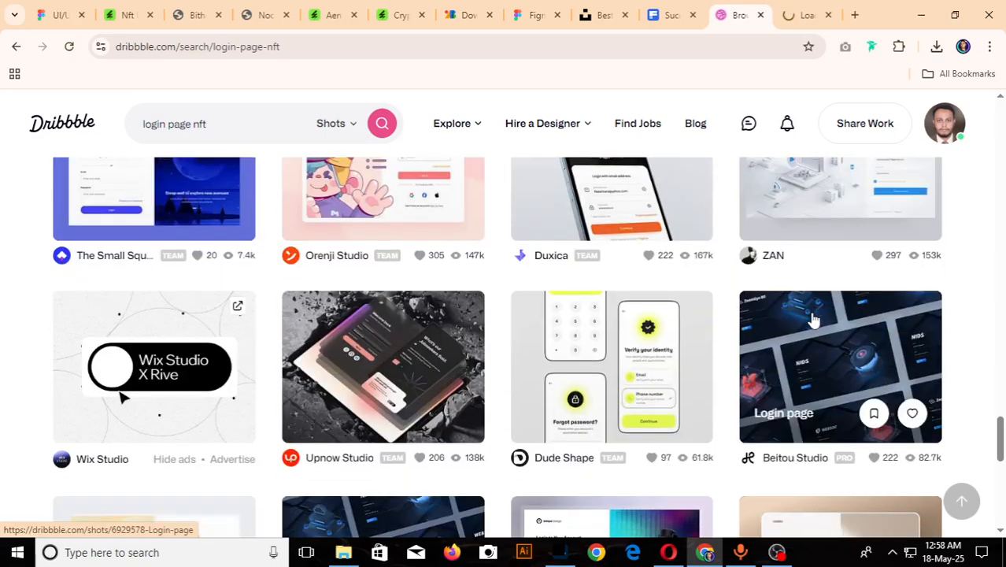
scroll(814, 320, down, 5)
scroll(814, 319, up, 1)
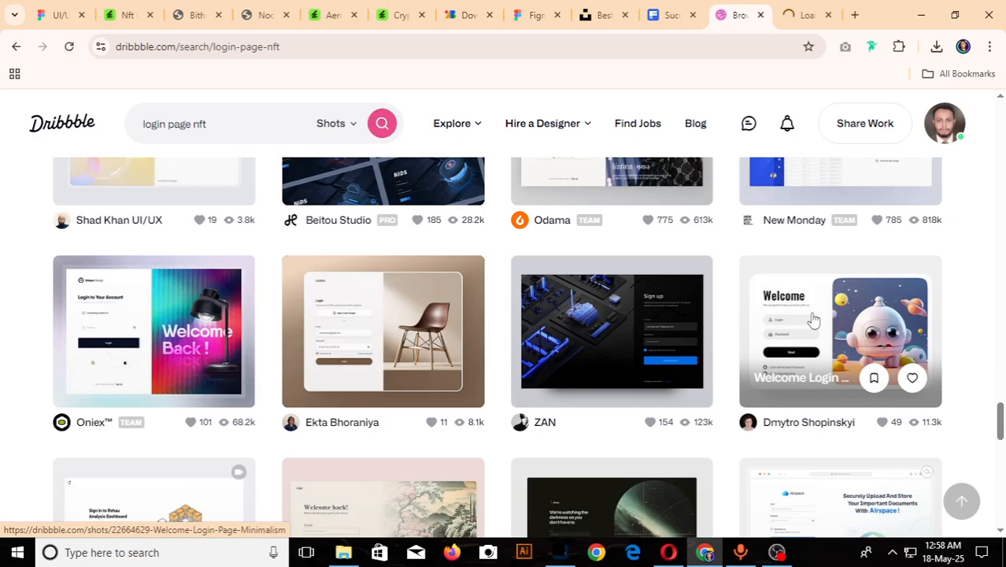
right_click(814, 318)
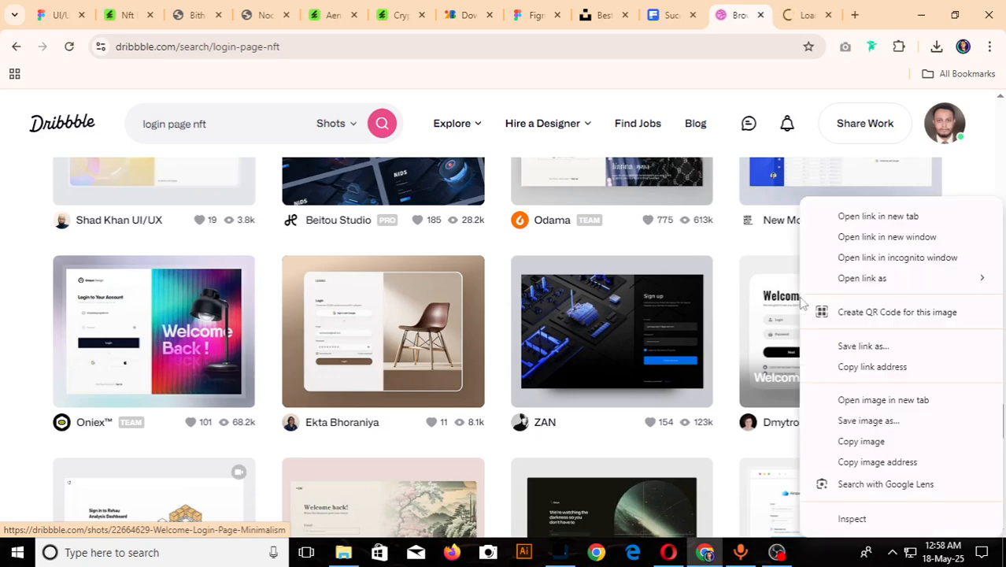
click(862, 216)
- Browse the remaining login page NFT results down to the end of the loaded shots
scroll(825, 358, down, 4)
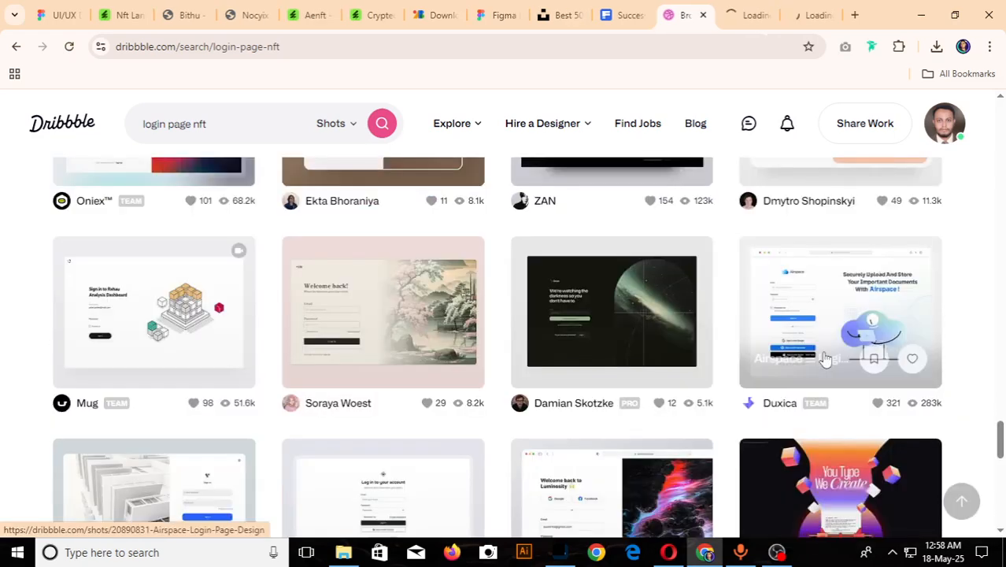
scroll(825, 359, down, 1)
scroll(825, 358, down, 1)
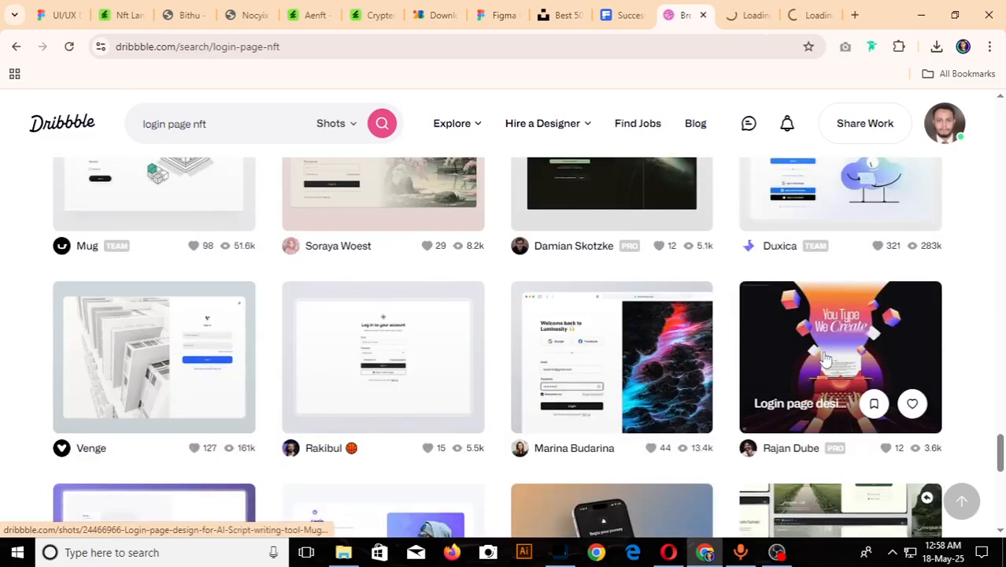
scroll(824, 358, down, 3)
scroll(825, 358, down, 3)
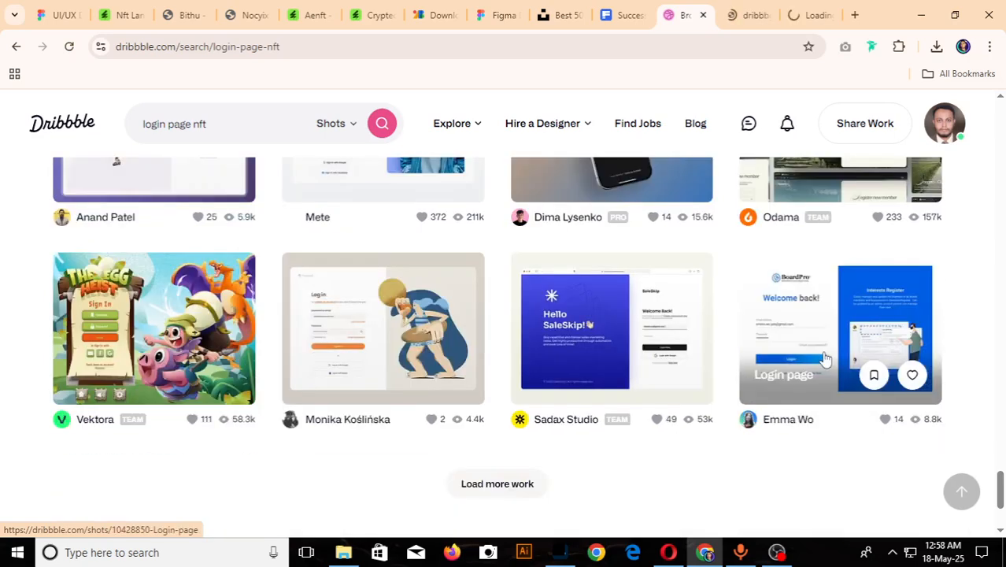
scroll(824, 357, down, 1)
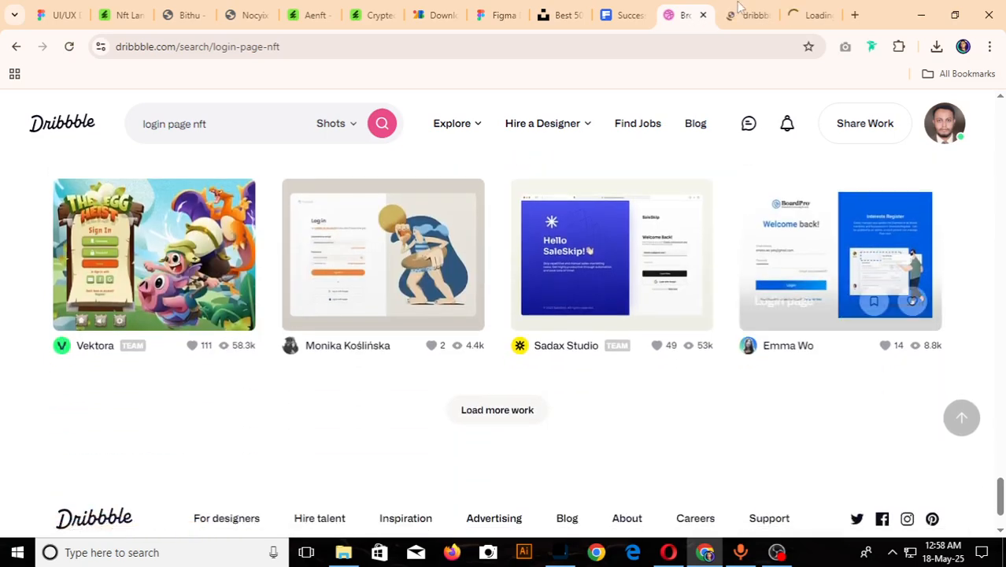
- Examine the layout and form fields of Vektora's "Uddu Jumps - Login Page Illustration" shot
click(740, 10)
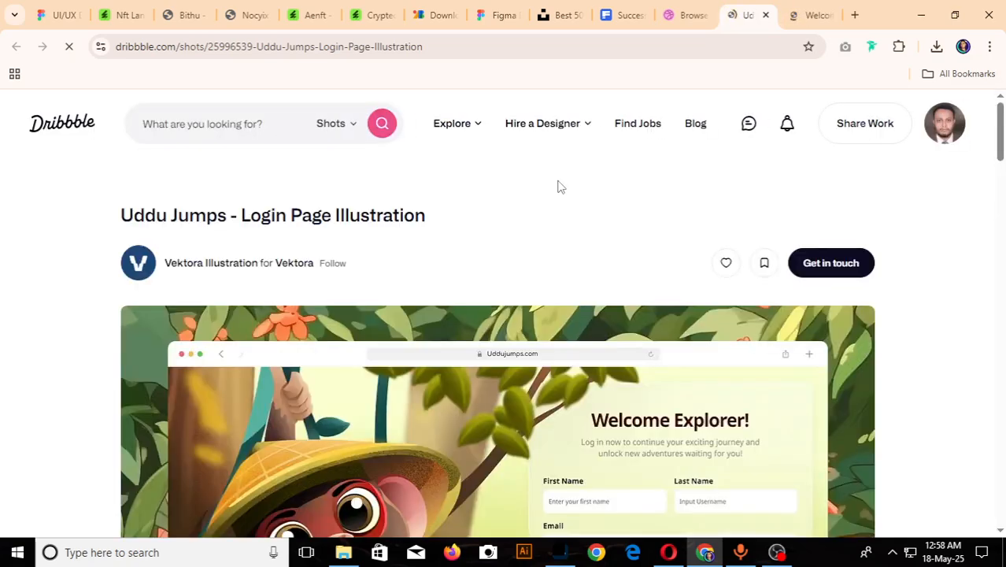
scroll(557, 187, down, 5)
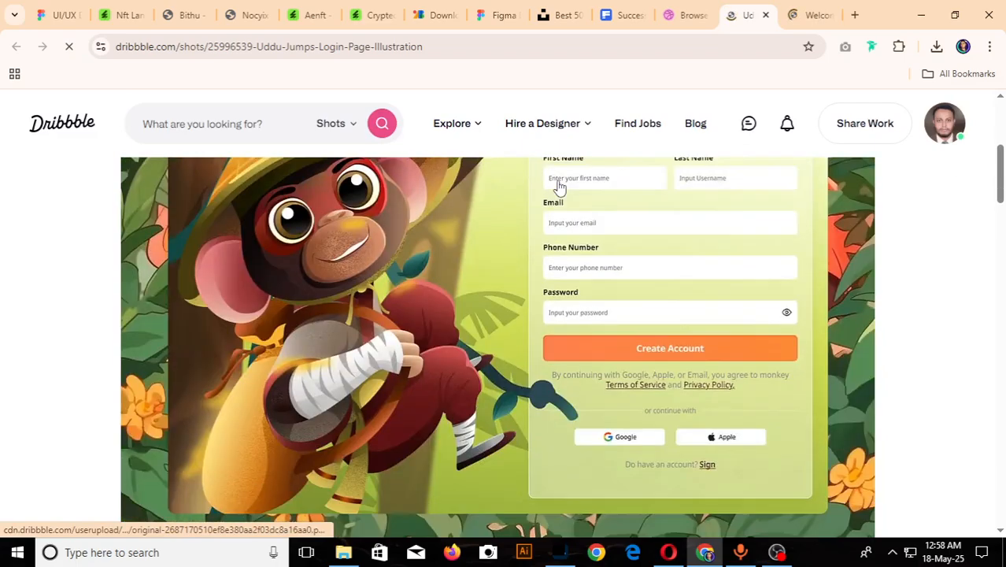
scroll(557, 186, up, 3)
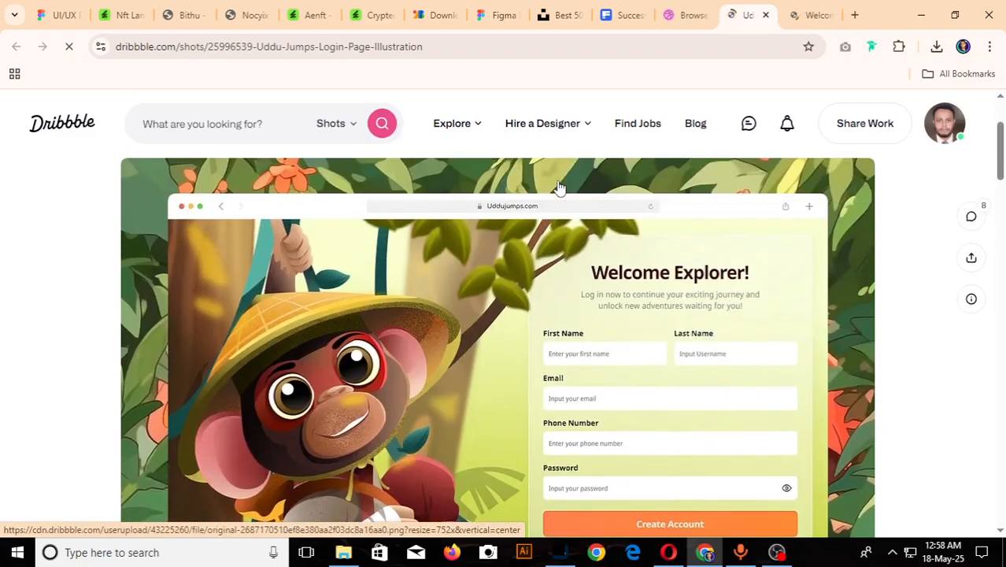
scroll(559, 187, down, 1)
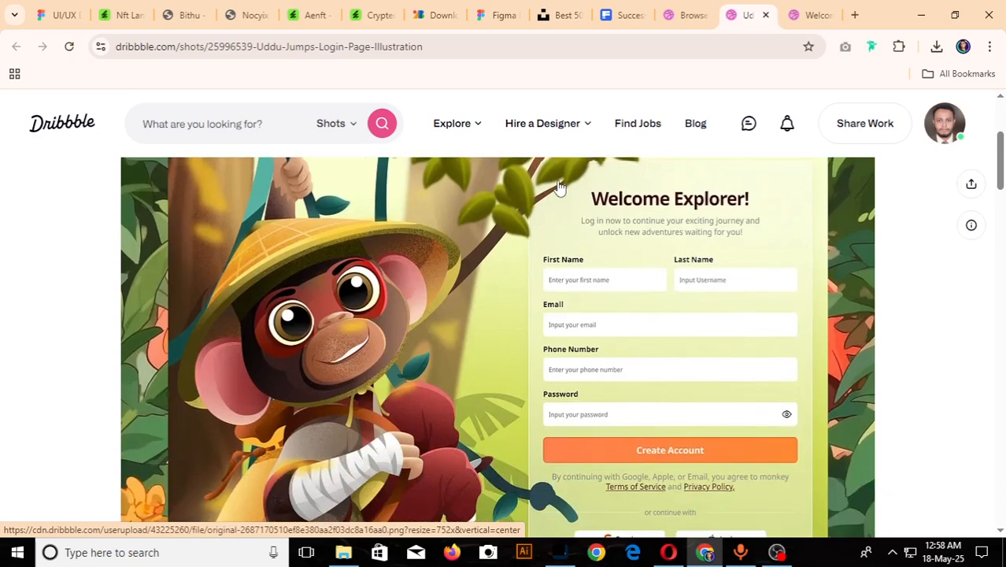
scroll(557, 186, down, 1)
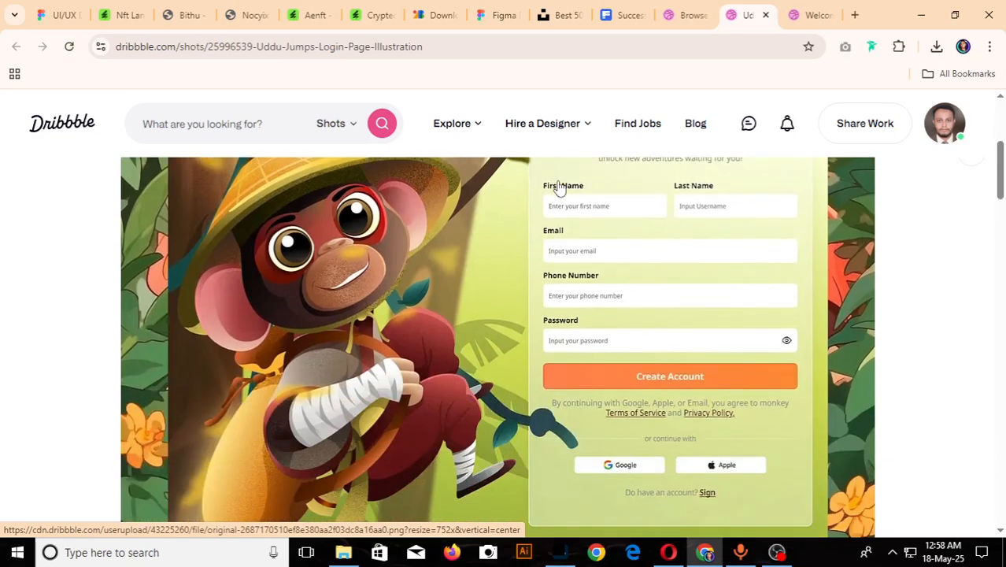
- Examine the "Welcome Login Page Minimalism" shot, including its login form and robot illustration
click(815, 14)
scroll(533, 266, down, 3)
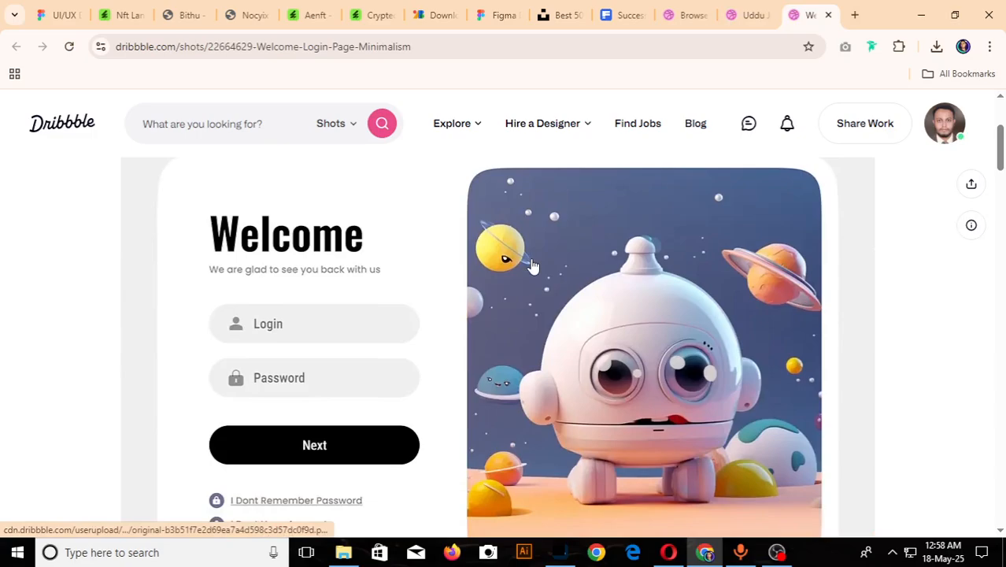
scroll(533, 266, down, 1)
scroll(533, 266, up, 2)
key(alt+Tab)
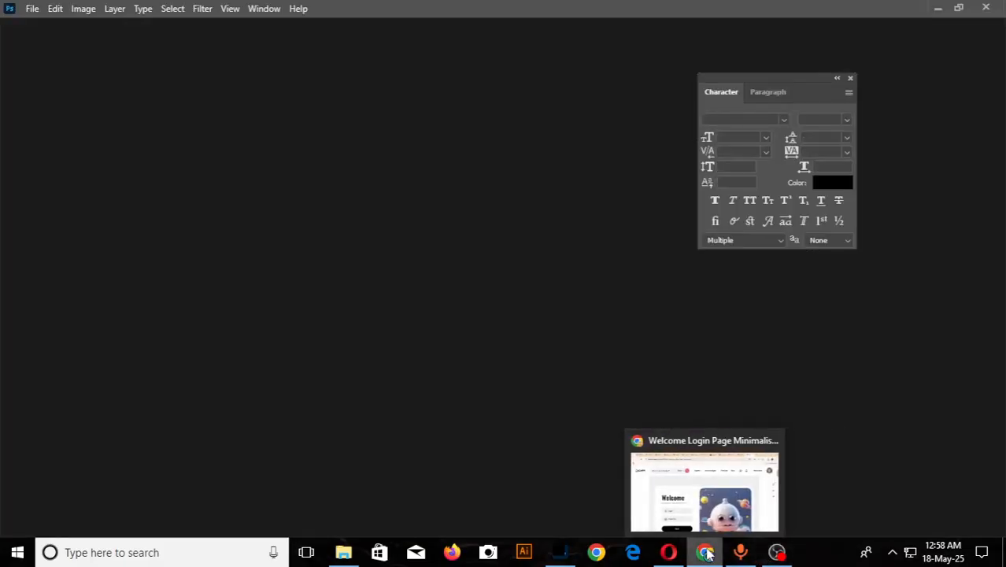
click(707, 554)
scroll(378, 402, down, 2)
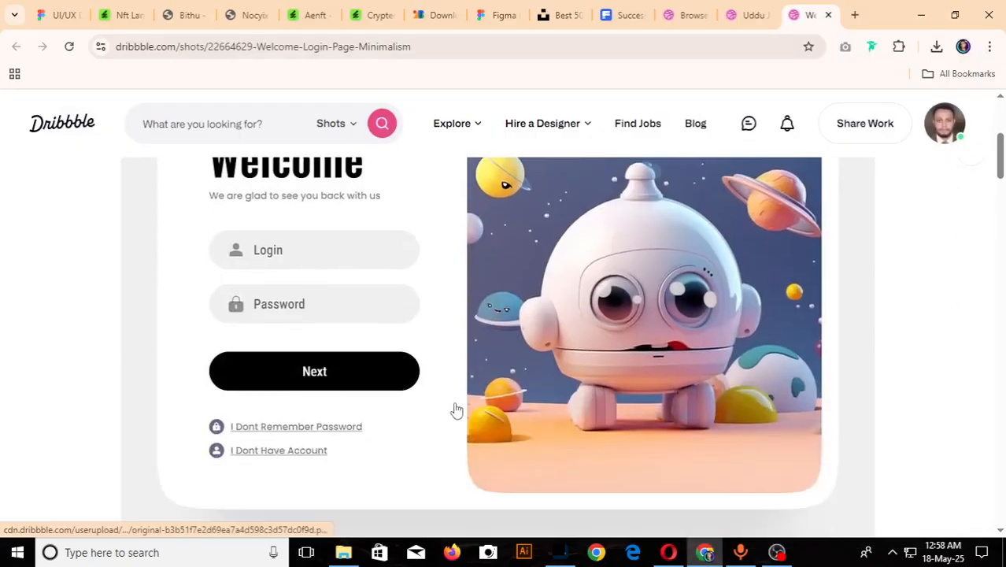
scroll(587, 418, up, 3)
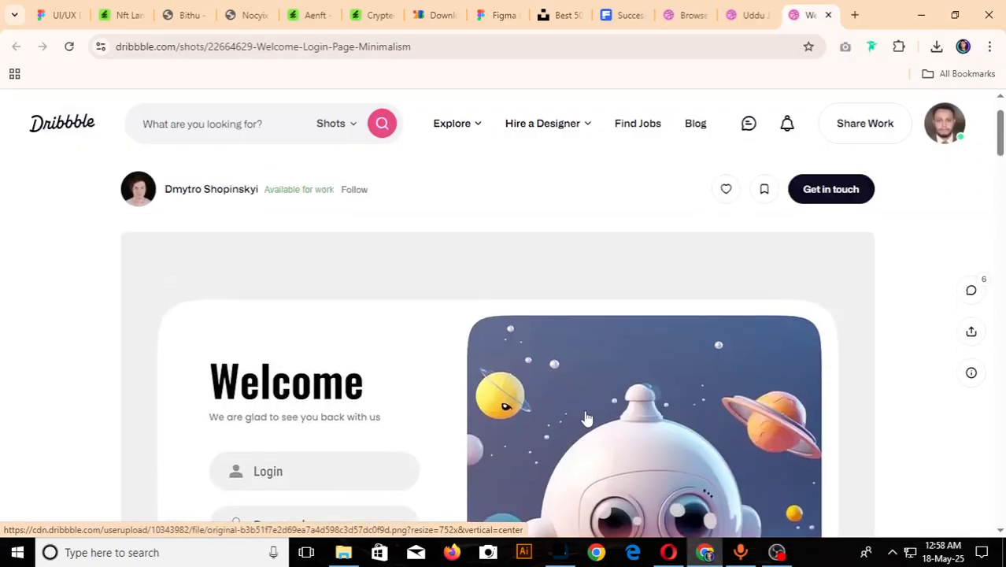
scroll(585, 411, down, 3)
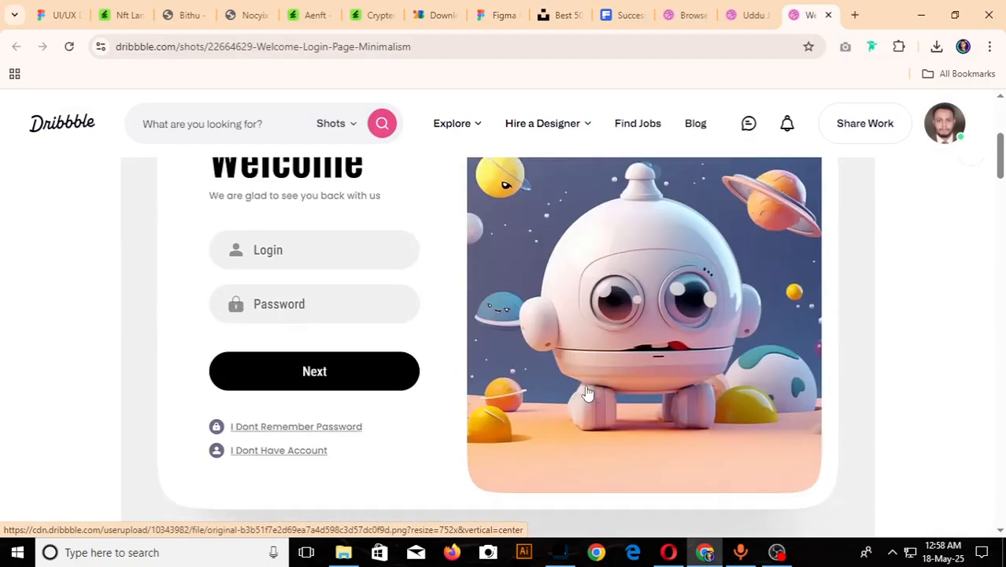
scroll(551, 326, up, 2)
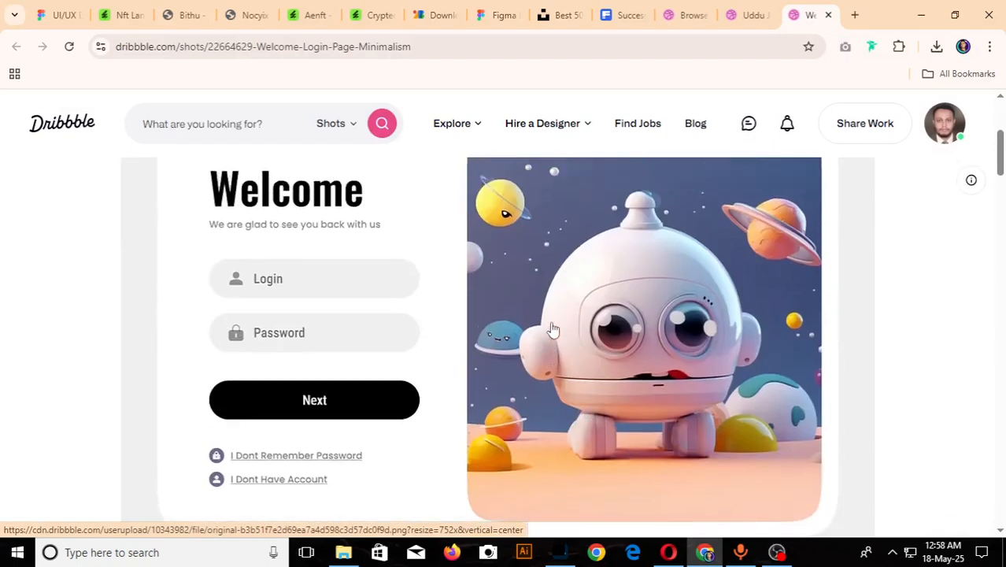
scroll(543, 315, down, 1)
- Try to copy the robot login page image from Dribbble and paste it onto the class 2 page in the Figma masterclass file
right_click(343, 228)
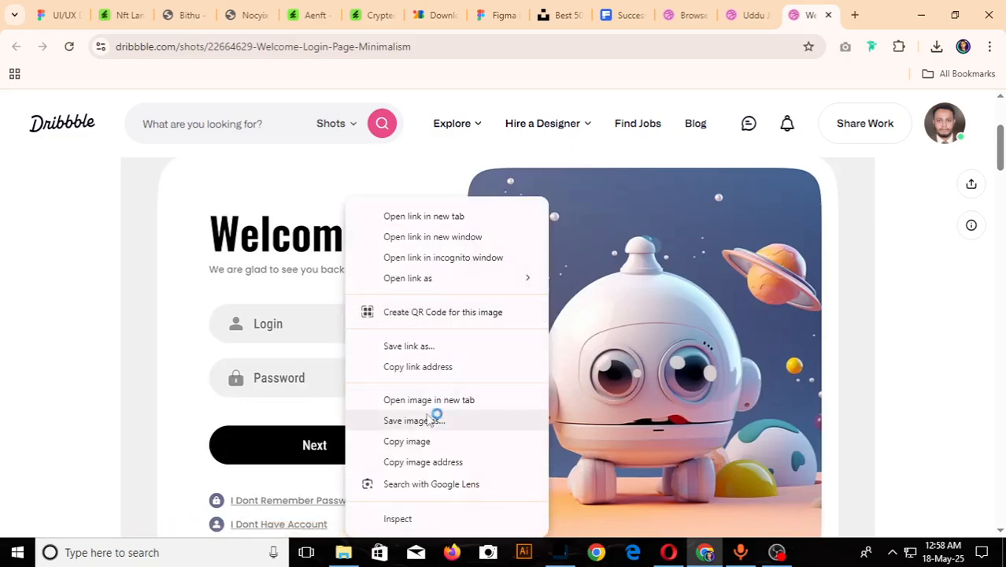
click(405, 442)
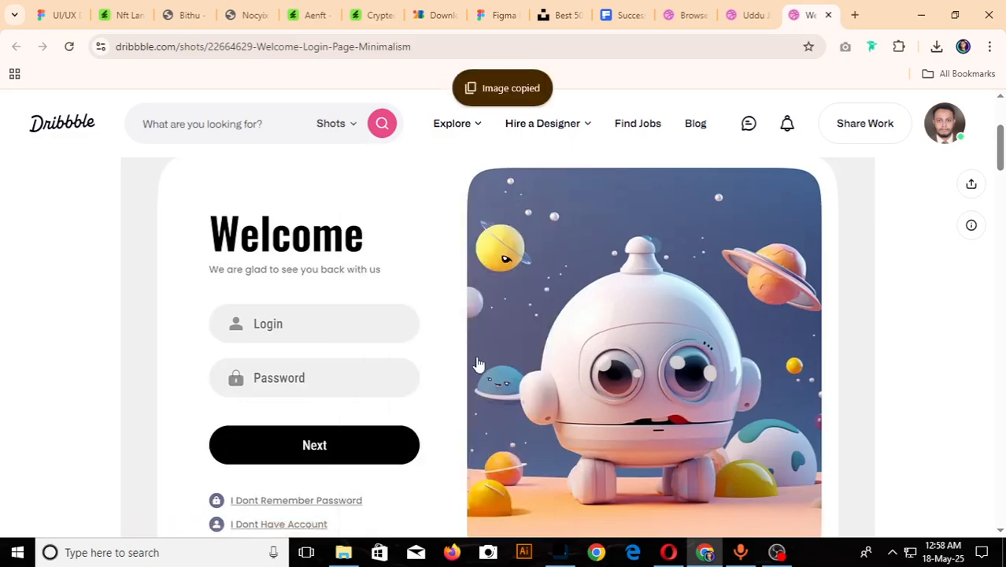
key(ctrl+1)
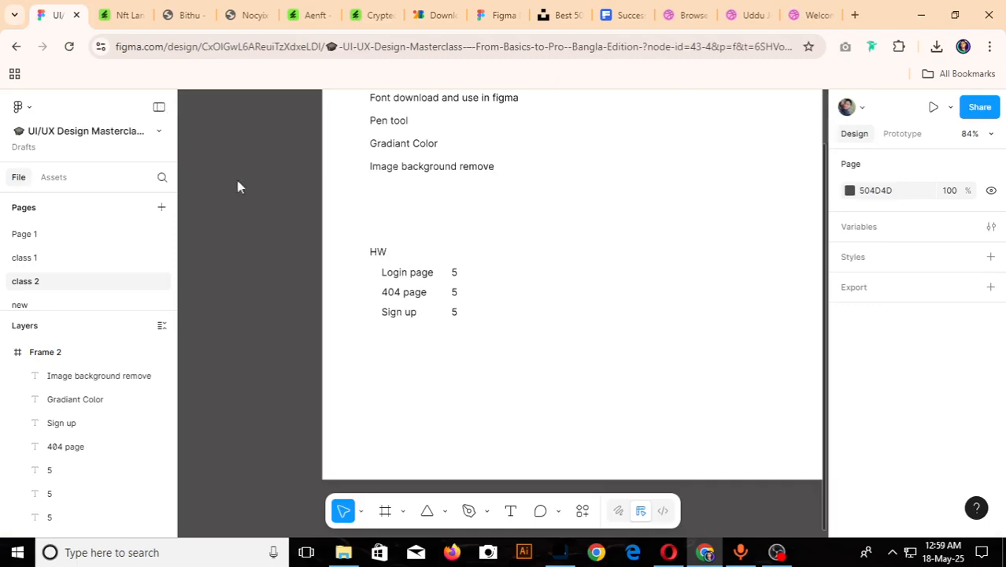
scroll(336, 230, down, 5)
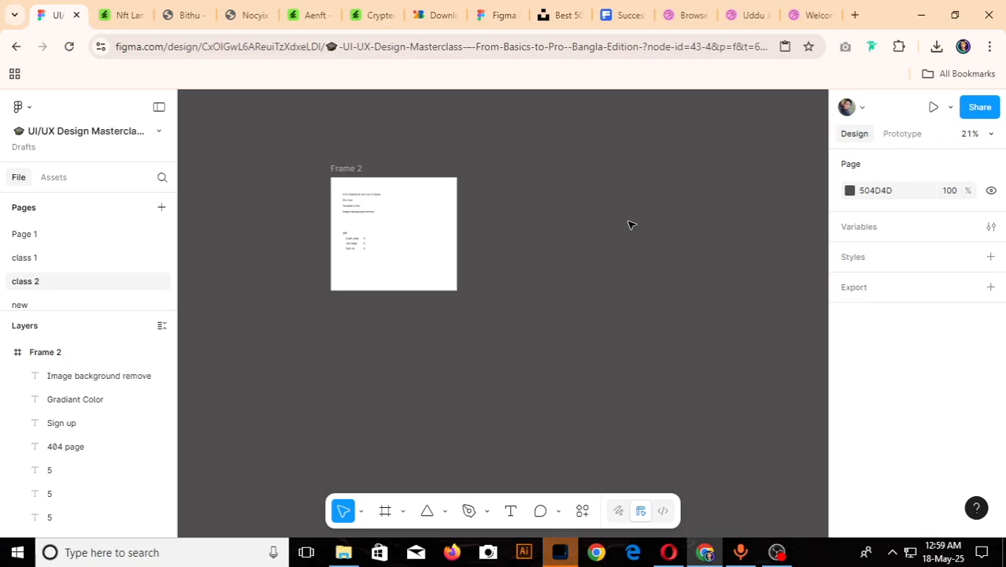
key(ctrl+v)
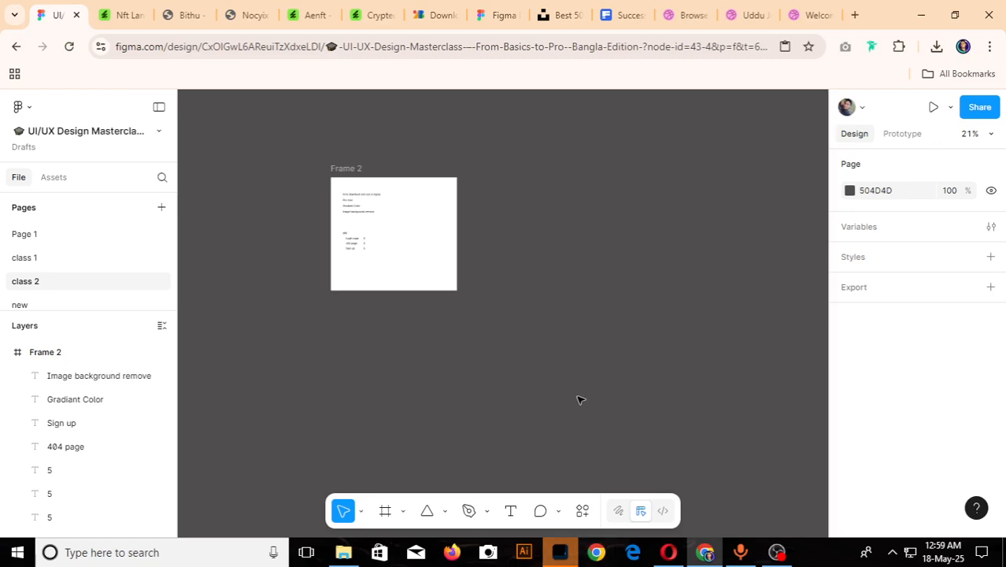
- Copy the robot login page image again, paste it onto the Figma class 2 page and place it right of Frame 2 at X -190, Y -169
click(799, 8)
right_click(449, 319)
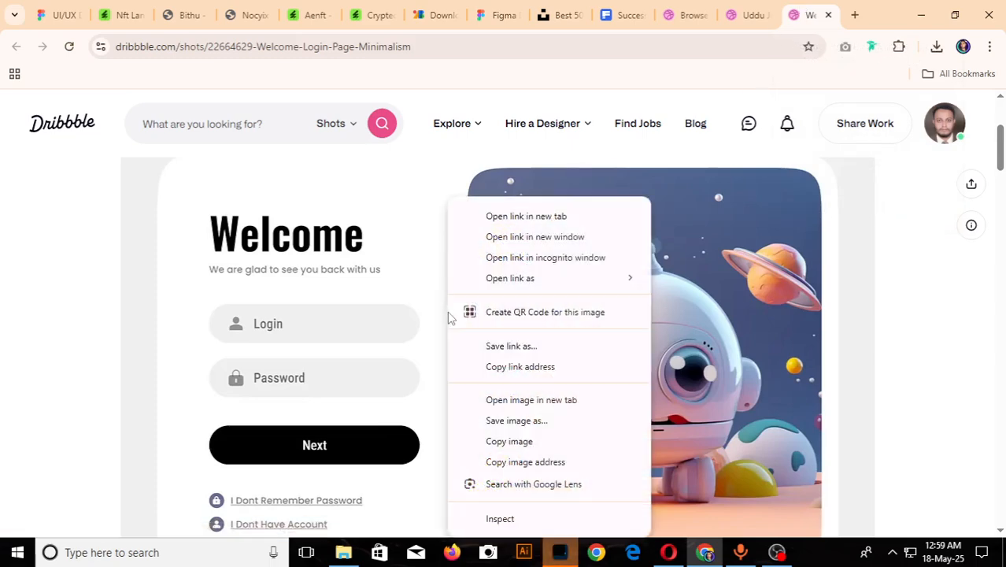
click(508, 448)
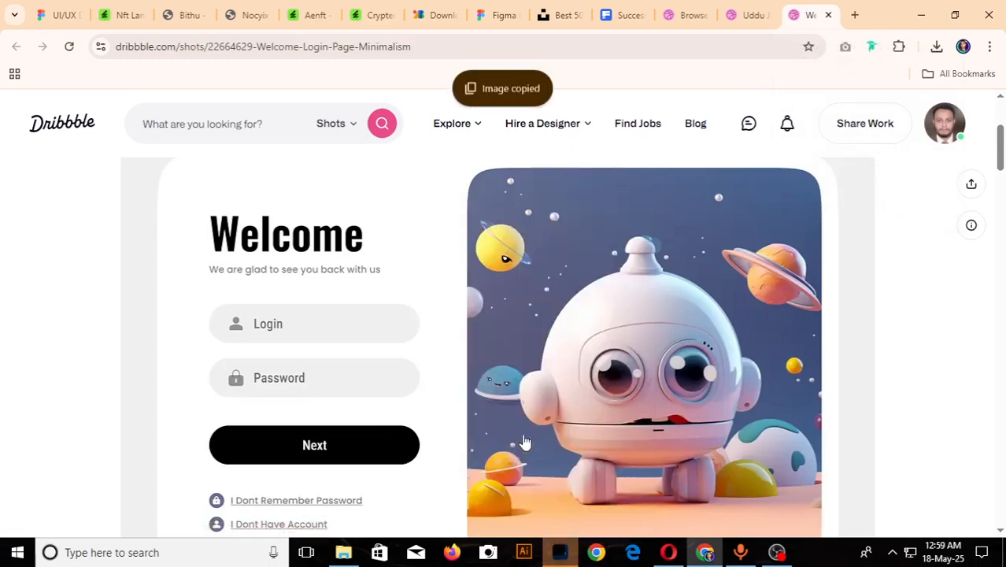
click(63, 14)
key(ctrl+v)
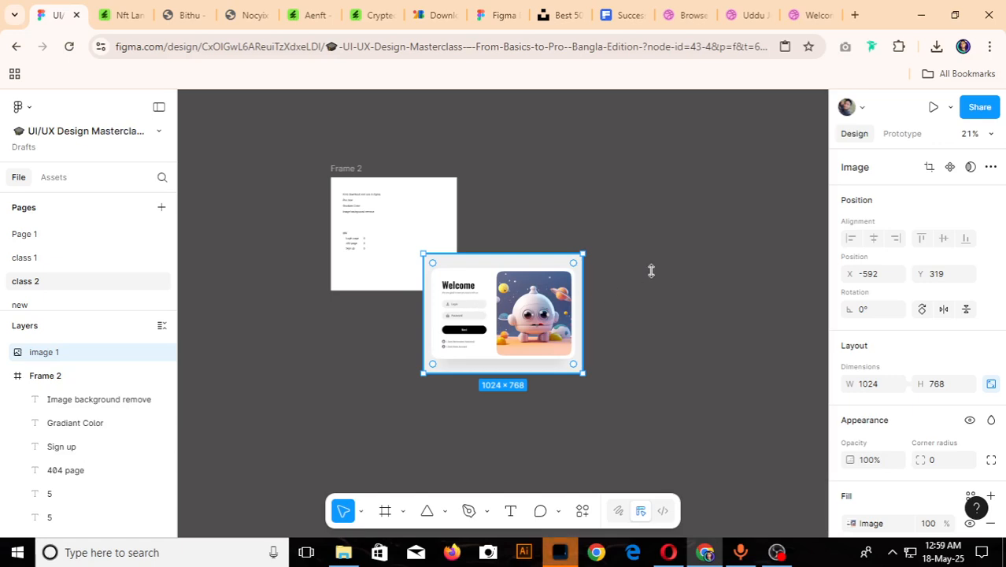
drag(512, 315, 568, 255)
click(652, 272)
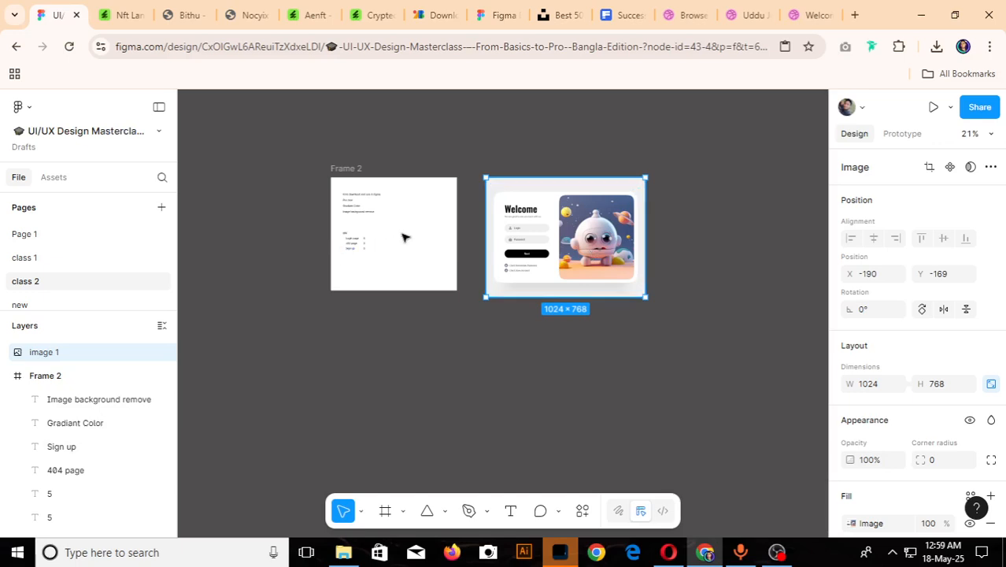
- Check the HW list in Frame 2 and search Dribbble shots for "404 nft"
scroll(320, 236, up, 5)
scroll(320, 239, down, 3)
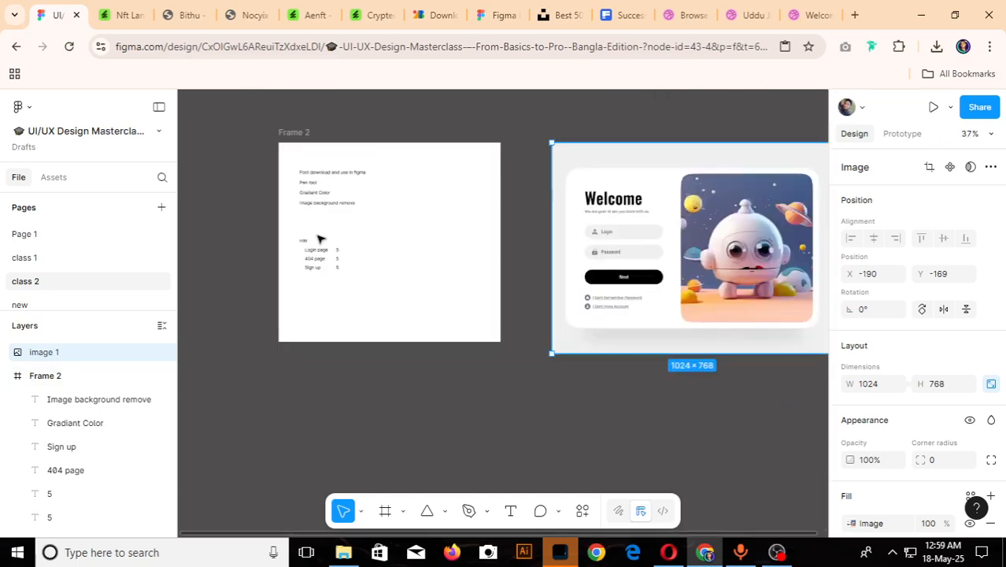
scroll(513, 234, up, 3)
scroll(712, 268, down, 3)
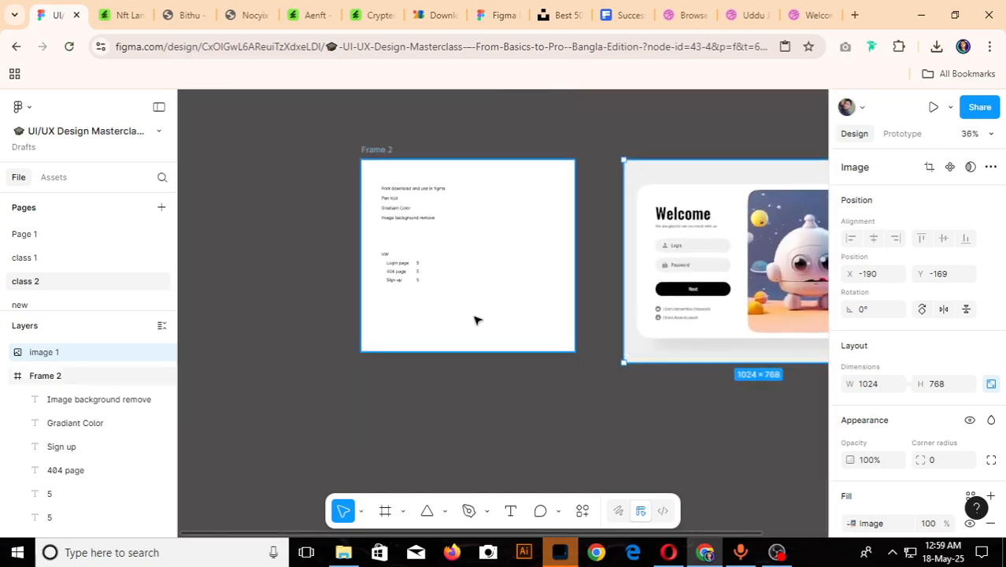
scroll(411, 281, up, 4)
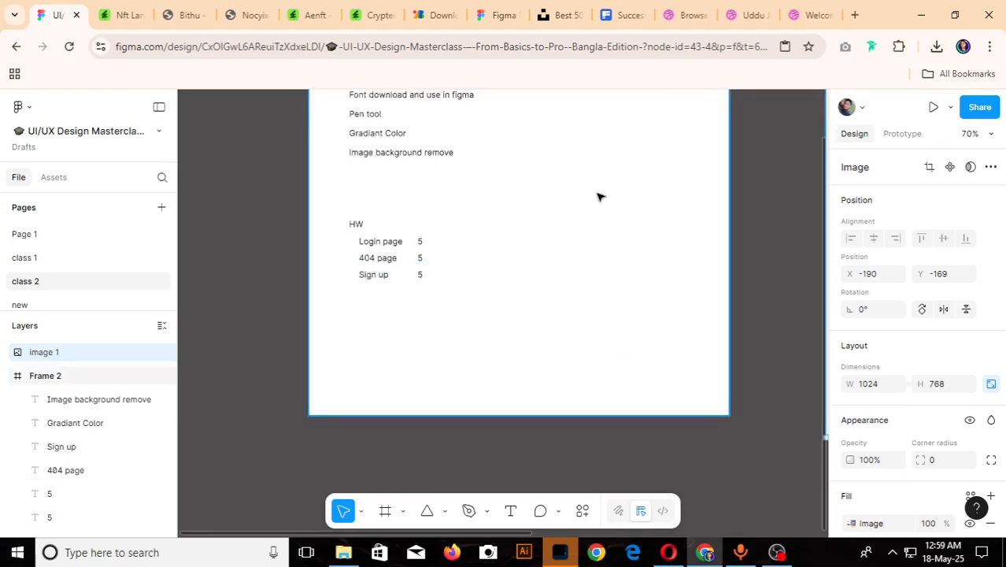
click(702, 12)
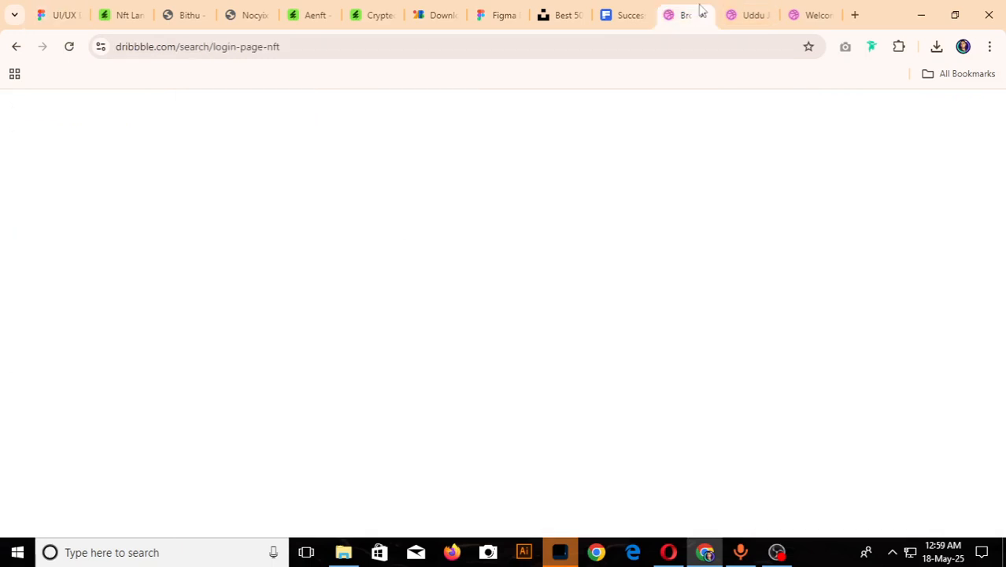
click(223, 122)
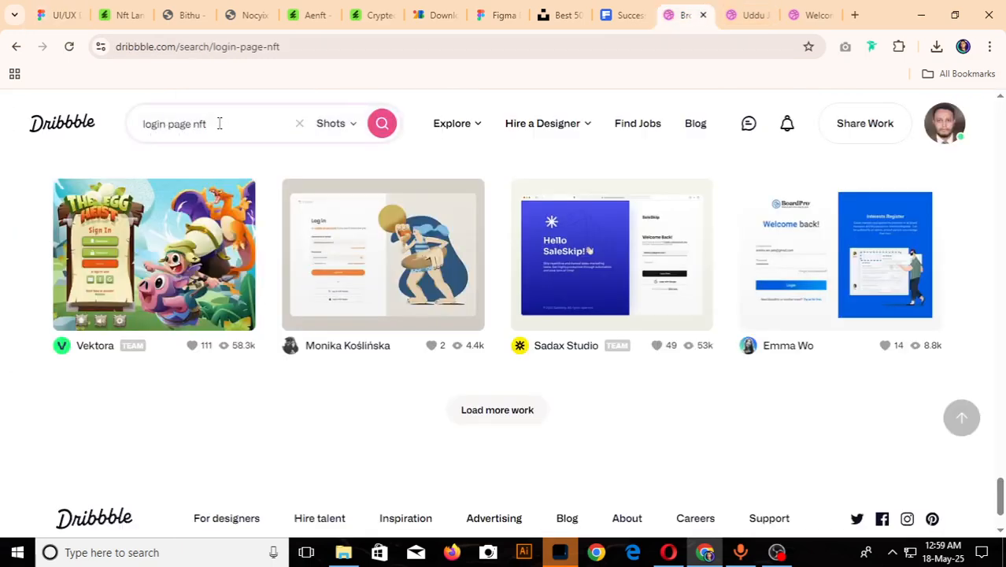
drag(192, 123, 34, 160)
text(404)
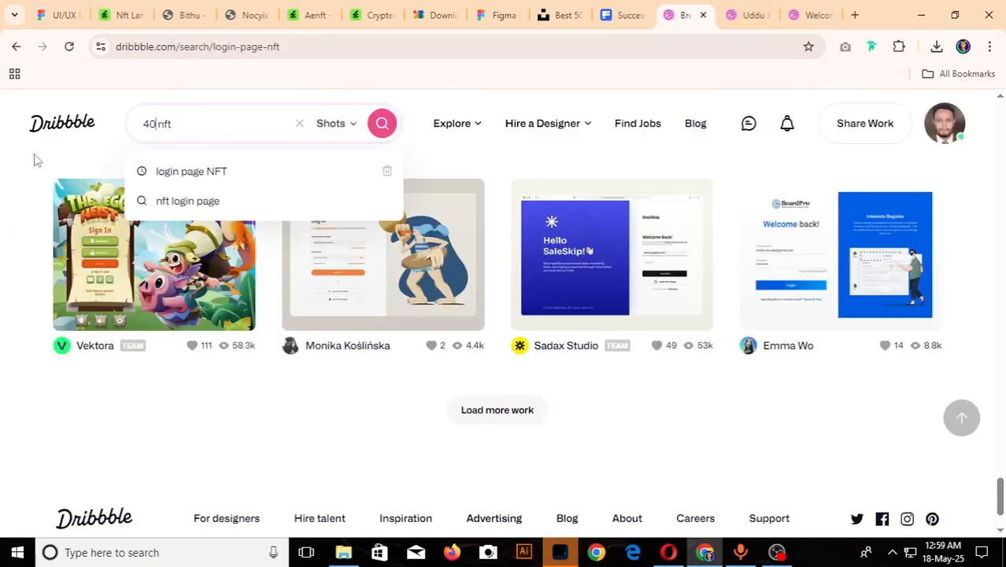
key(Return)
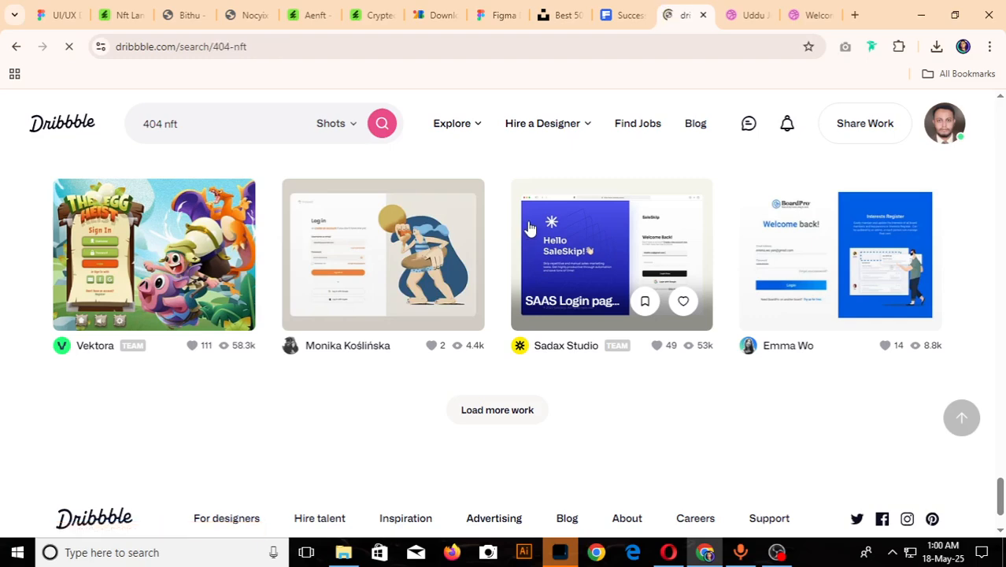
- Look through the "404 nft" results on Dribbble and open the "404 | M-Design System" shot
scroll(530, 227, down, 2)
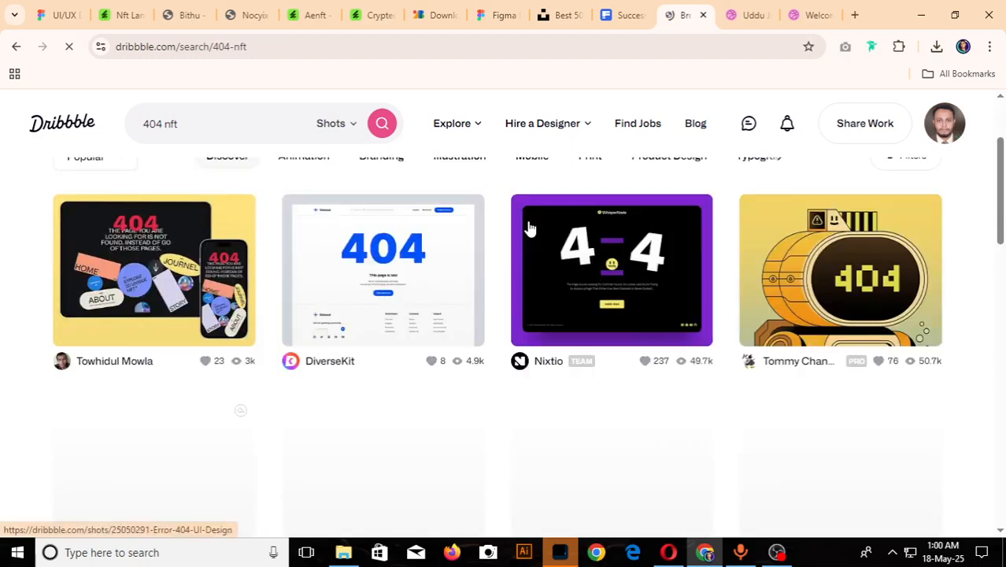
scroll(530, 227, down, 1)
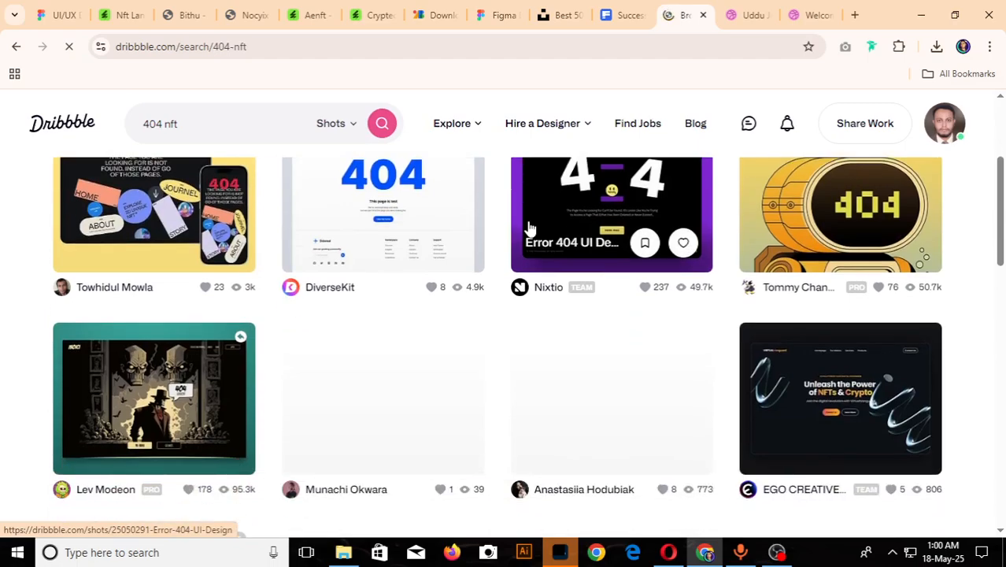
scroll(530, 227, down, 2)
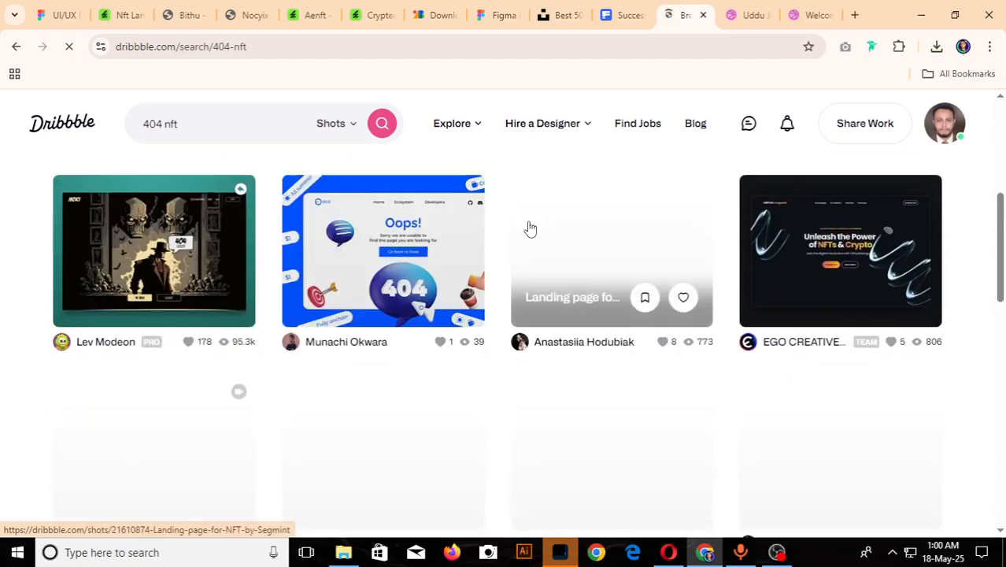
scroll(530, 227, up, 4)
scroll(530, 227, down, 3)
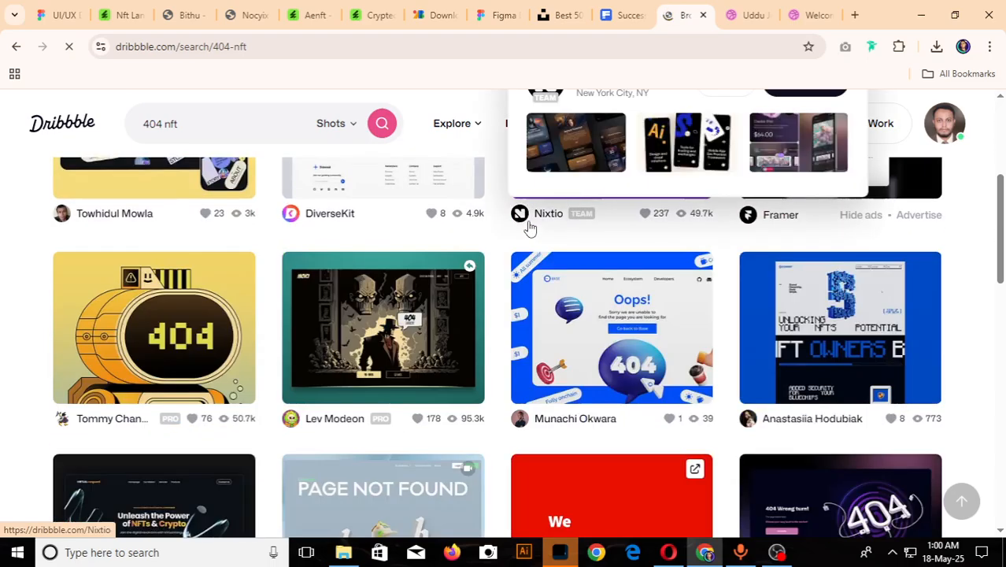
scroll(530, 226, down, 3)
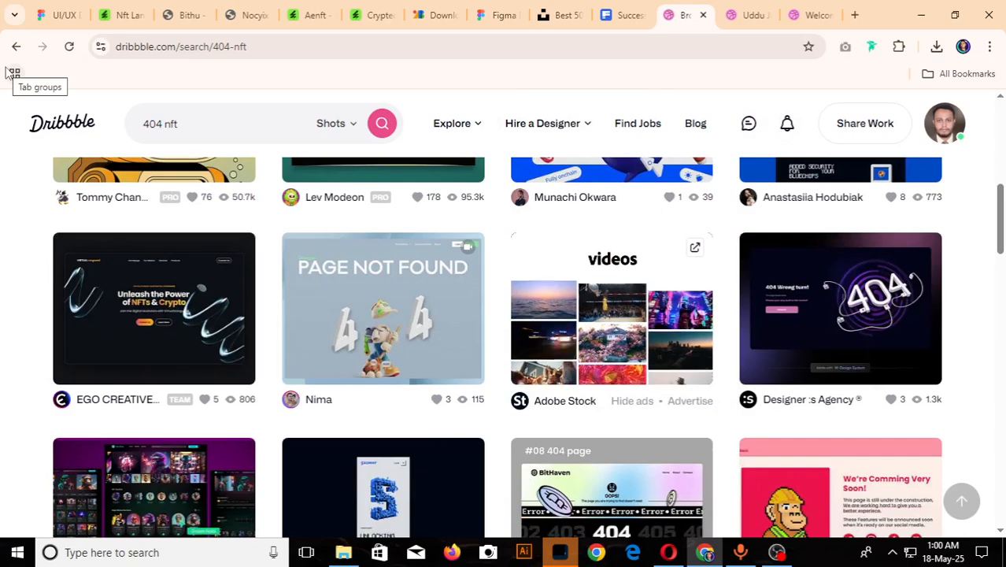
click(817, 263)
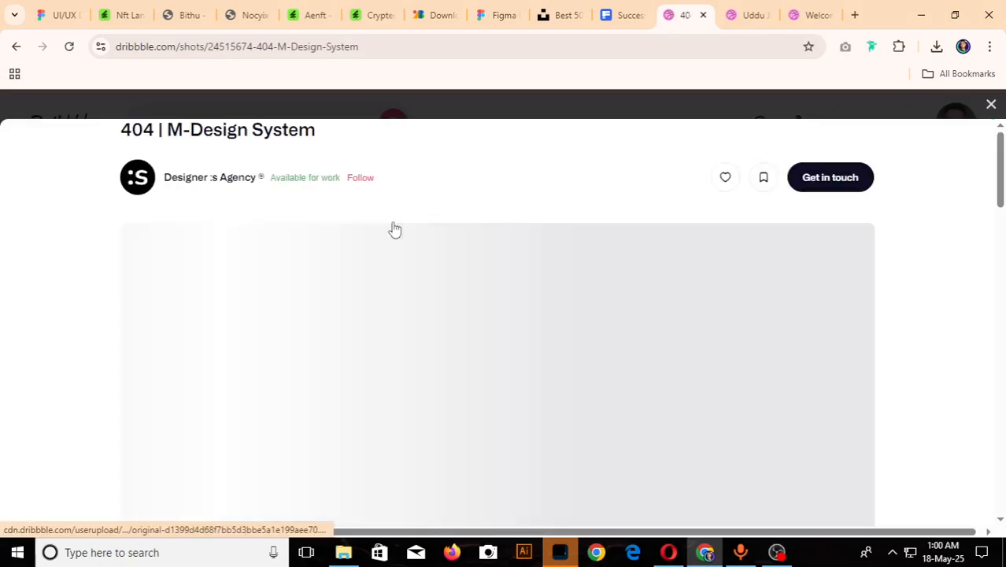
- Copy the purple "404 Wrong turn!" page image from the shot
scroll(381, 238, down, 3)
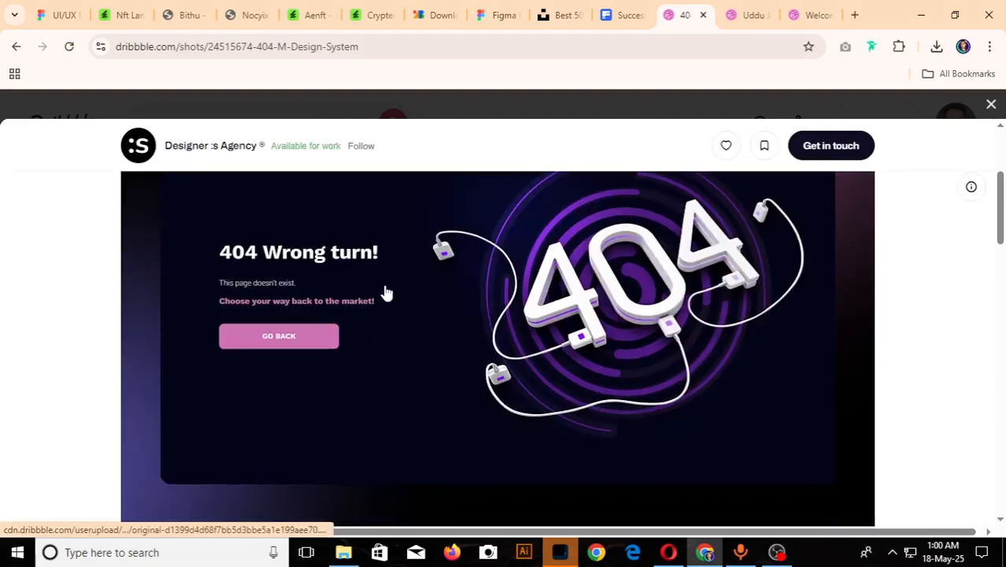
right_click(384, 292)
click(398, 442)
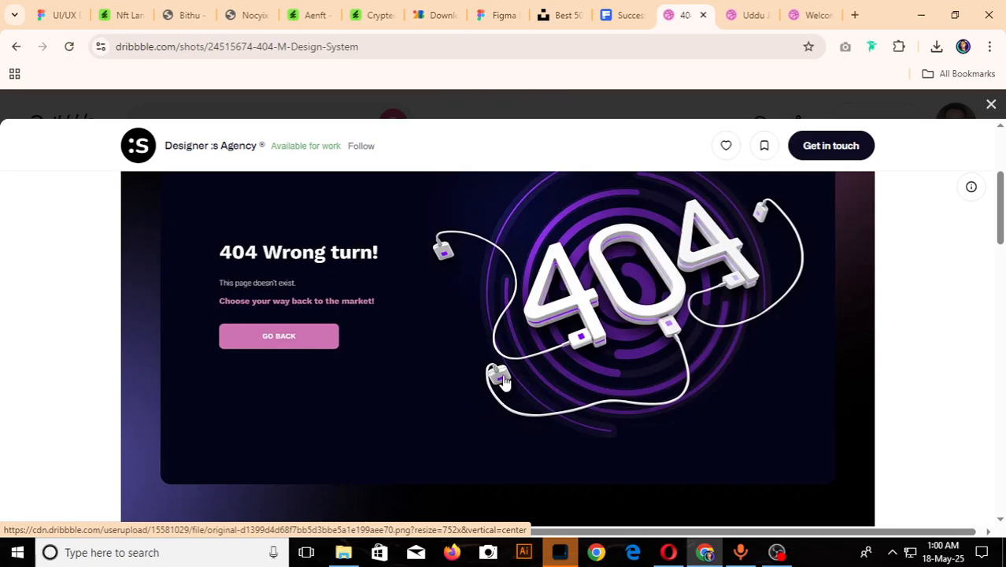
scroll(504, 380, up, 2)
scroll(505, 383, down, 1)
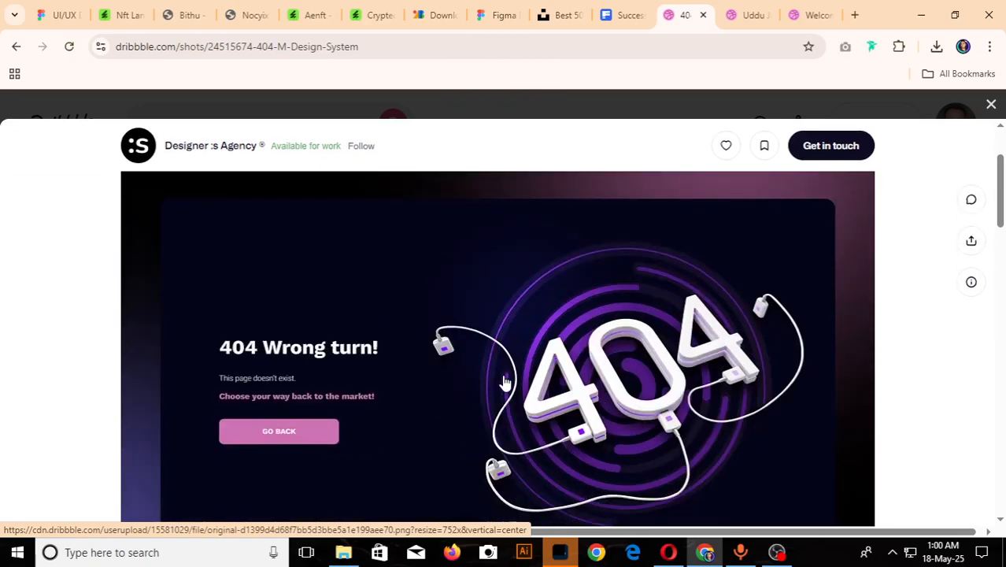
- Paste the 404 page image onto the class 2 page in Figma and place it right of the robot login image at X 878, Y -169
click(67, 9)
scroll(472, 294, down, 6)
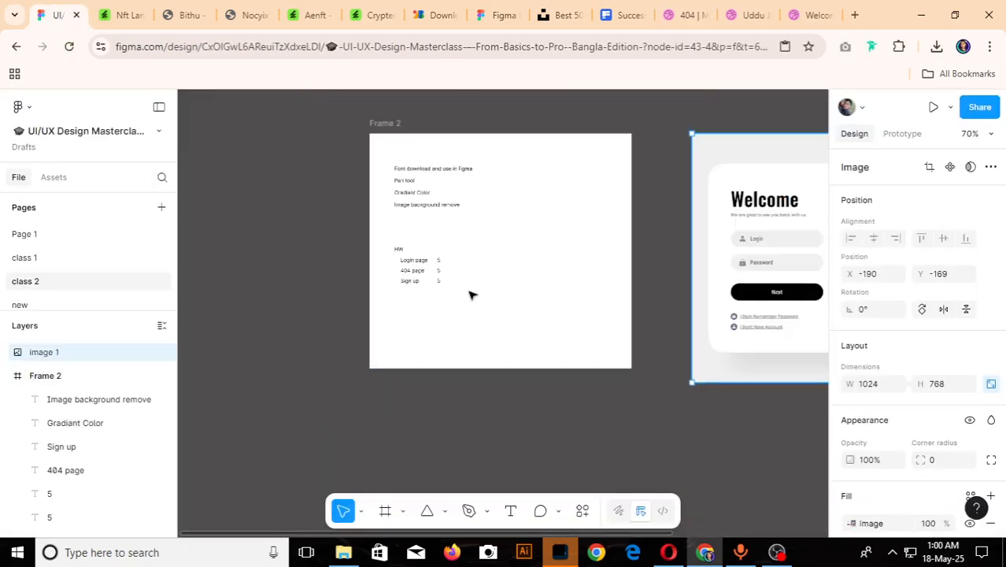
scroll(777, 260, up, 2)
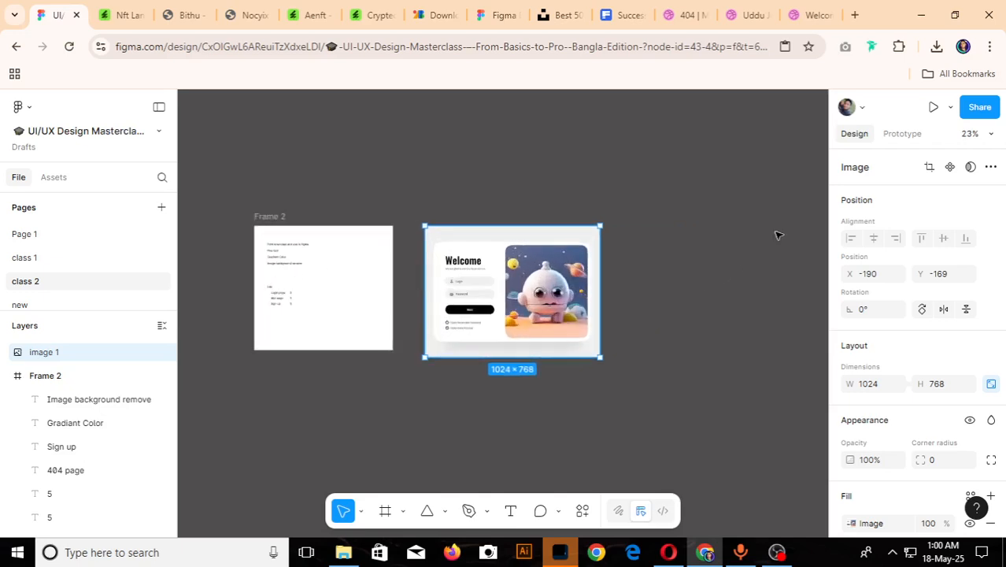
click(778, 235)
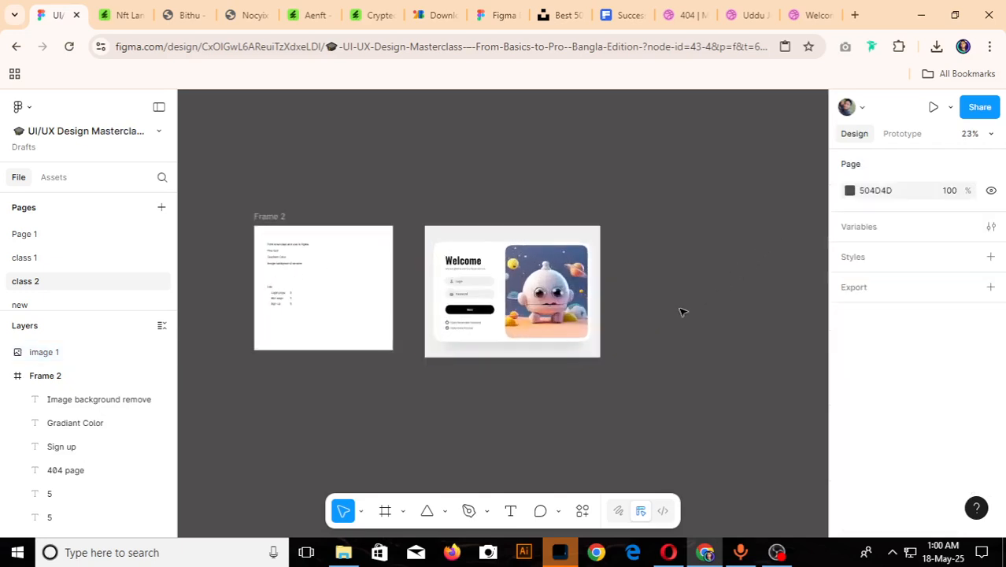
key(ctrl+v)
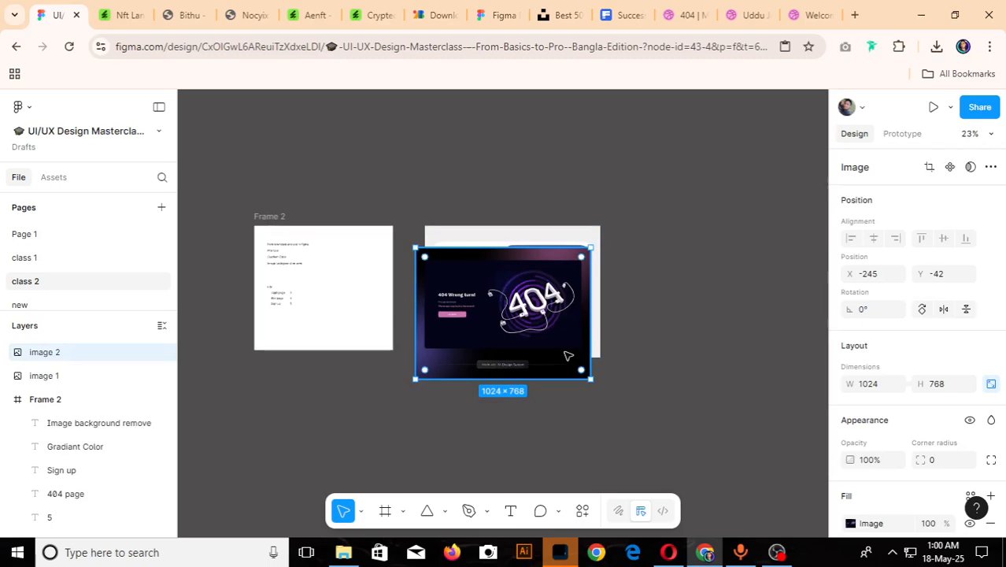
drag(564, 356, 740, 312)
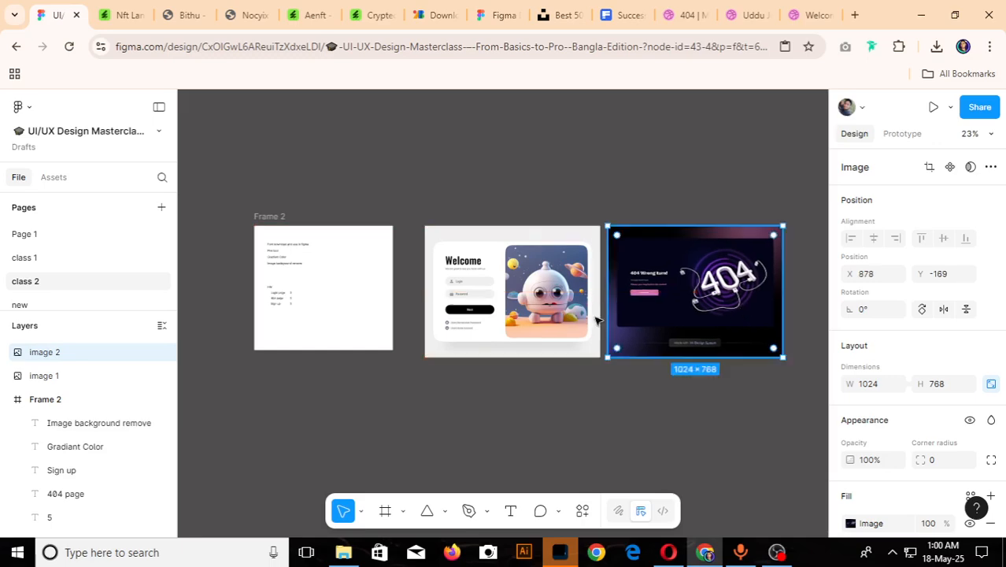
- Check the HW list in Frame 2 and search Dribbble shots for "sign up nft"
scroll(276, 305, up, 5)
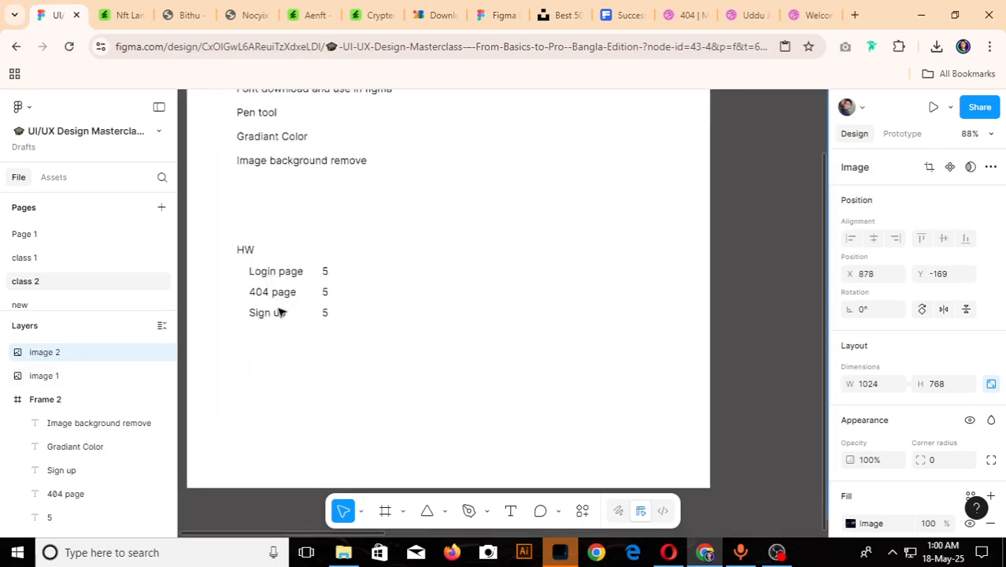
scroll(291, 307, down, 4)
click(789, 21)
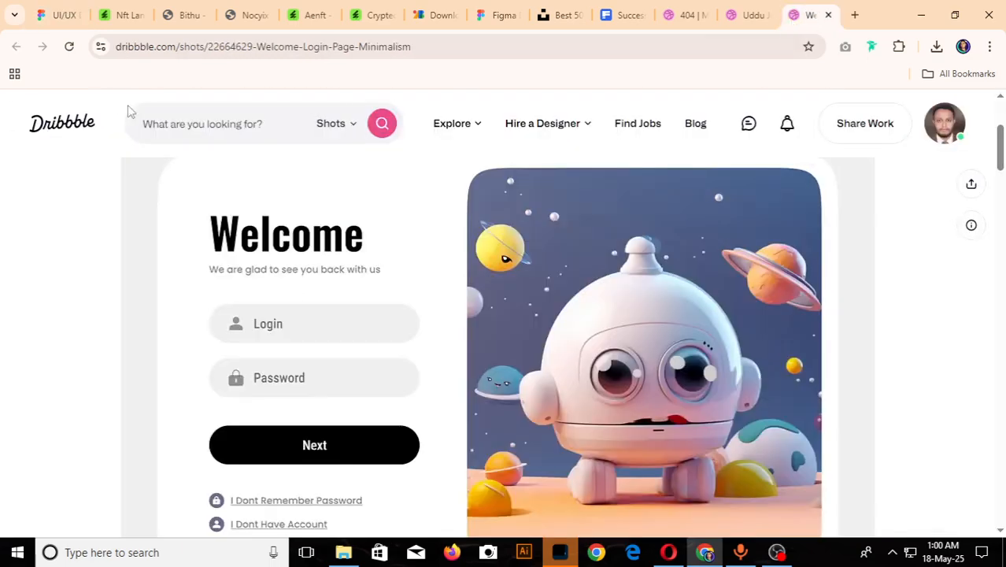
click(192, 118)
text(SIGN)
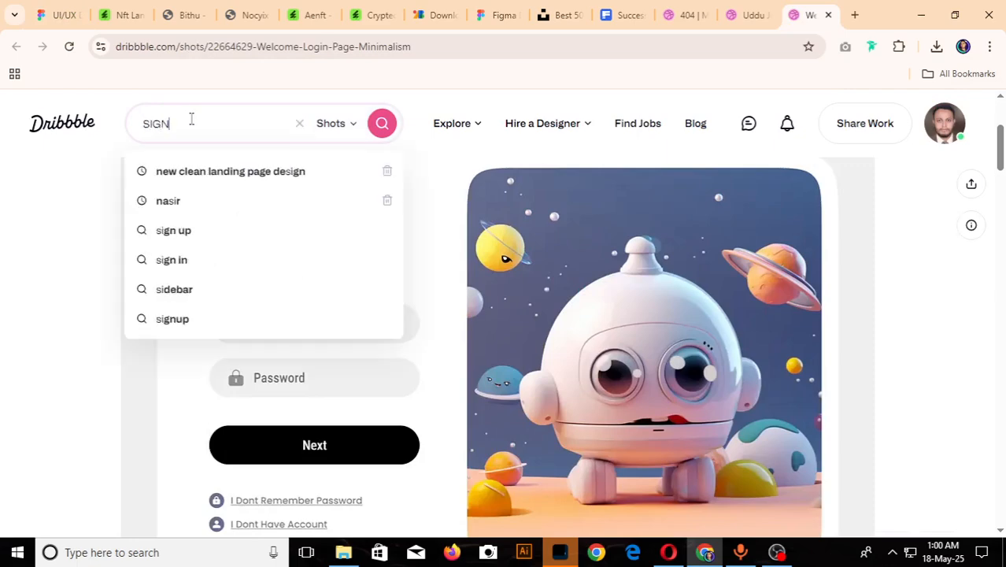
text( UP N)
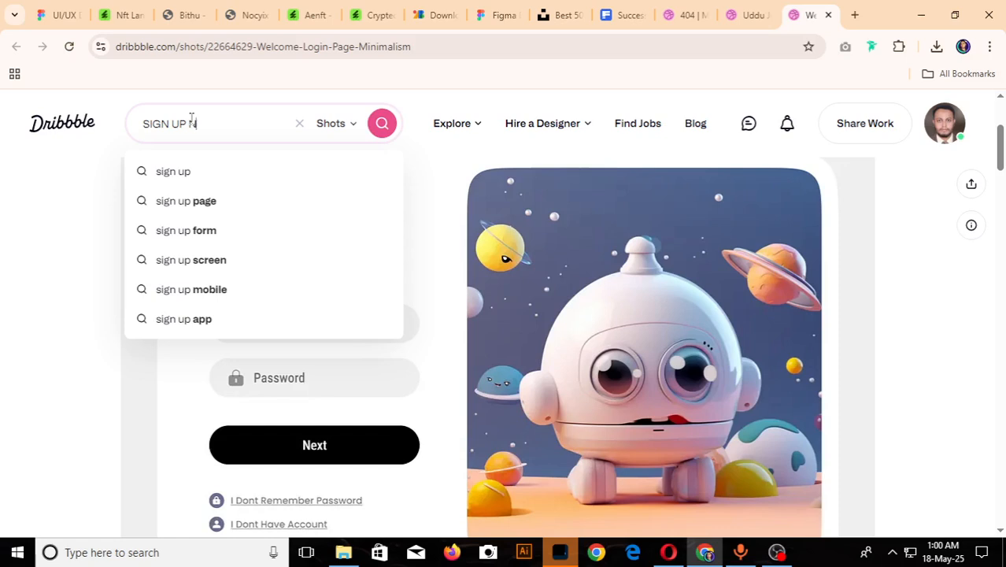
text(AF)
key(BackSpace)
key(BackSpace)
text(FT)
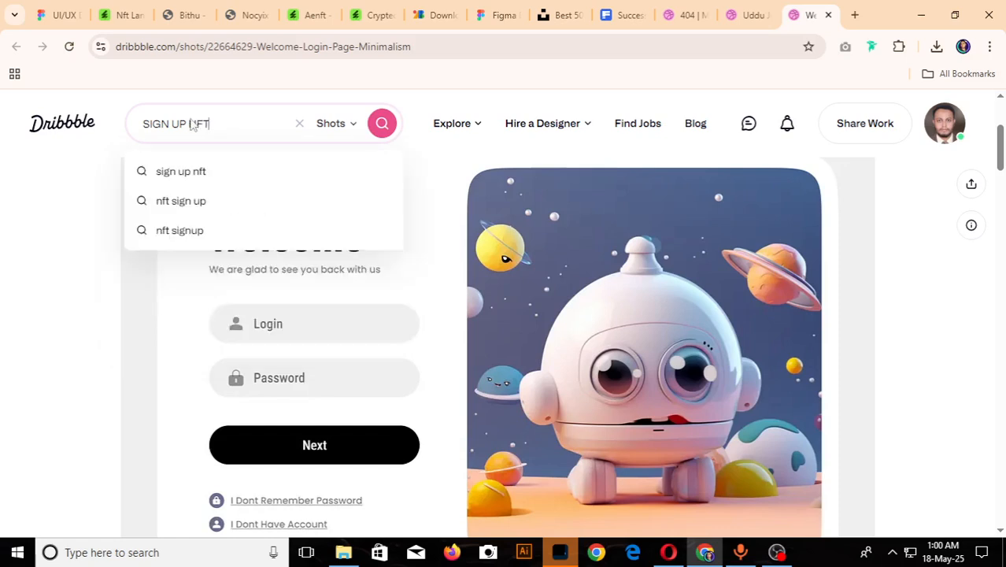
key(Return)
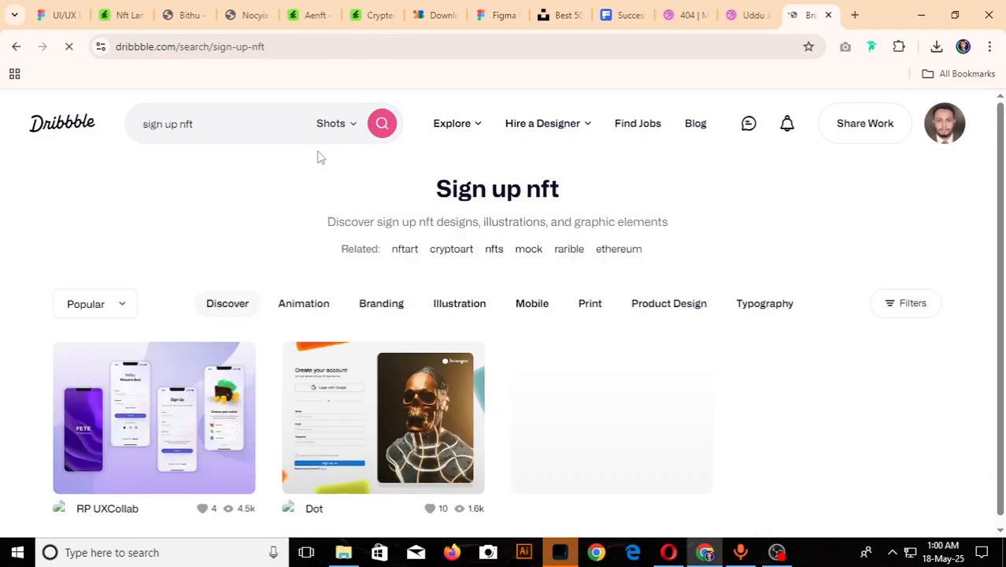
- Browse the "sign up nft" results and open the "Log in page – Web NFT | UX/UI" shot
scroll(319, 158, down, 1)
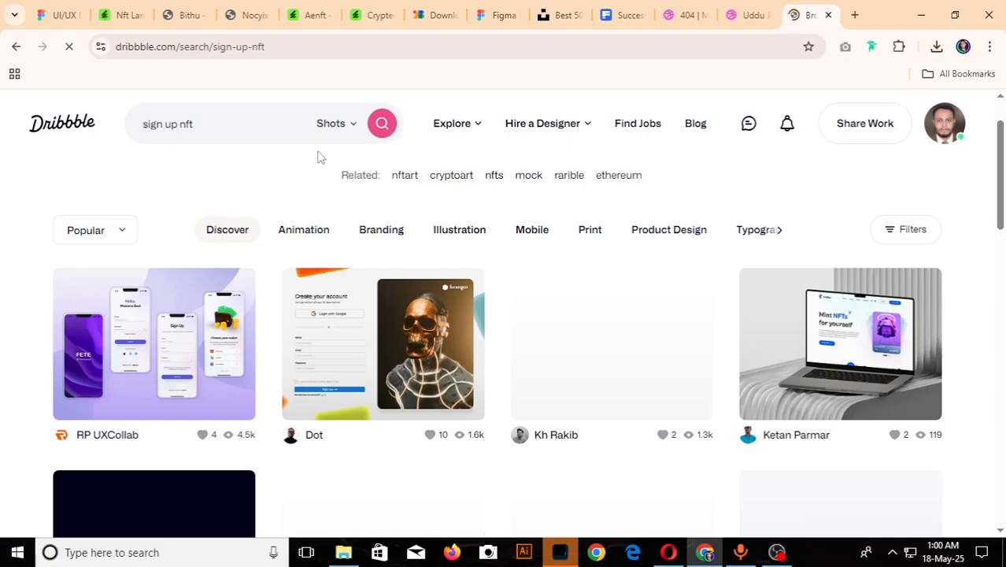
scroll(319, 157, down, 2)
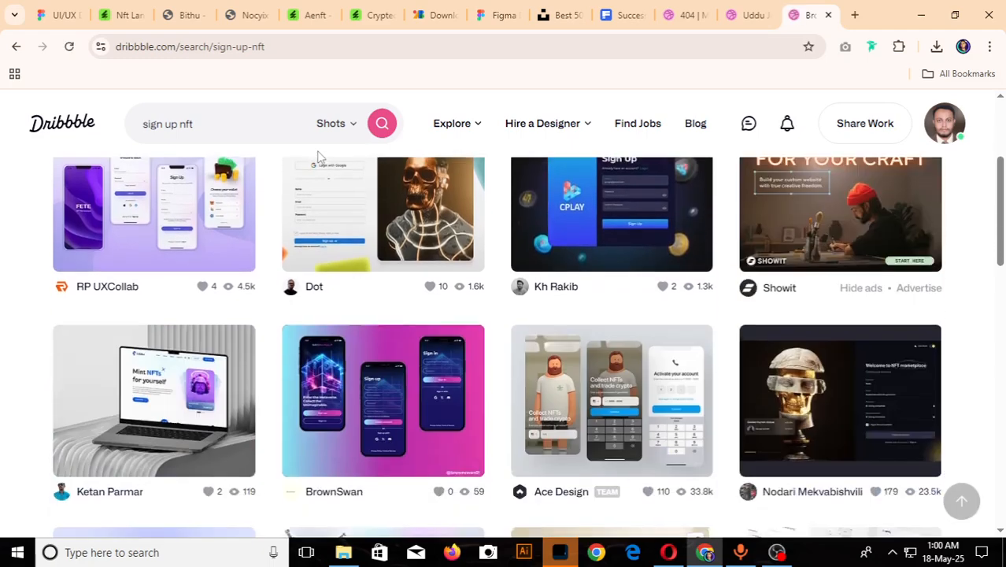
scroll(319, 158, down, 2)
scroll(319, 157, down, 5)
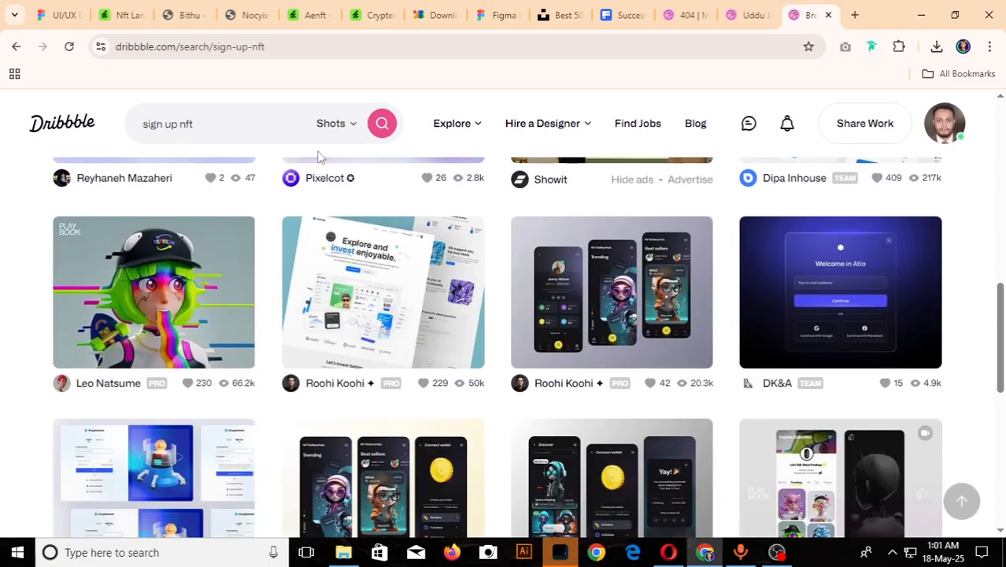
scroll(319, 157, down, 2)
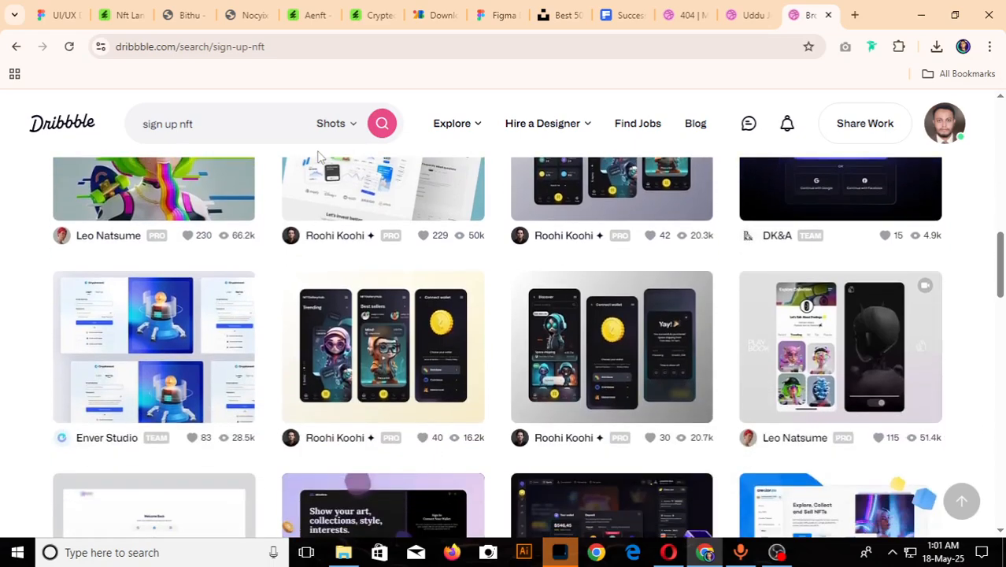
scroll(318, 158, down, 2)
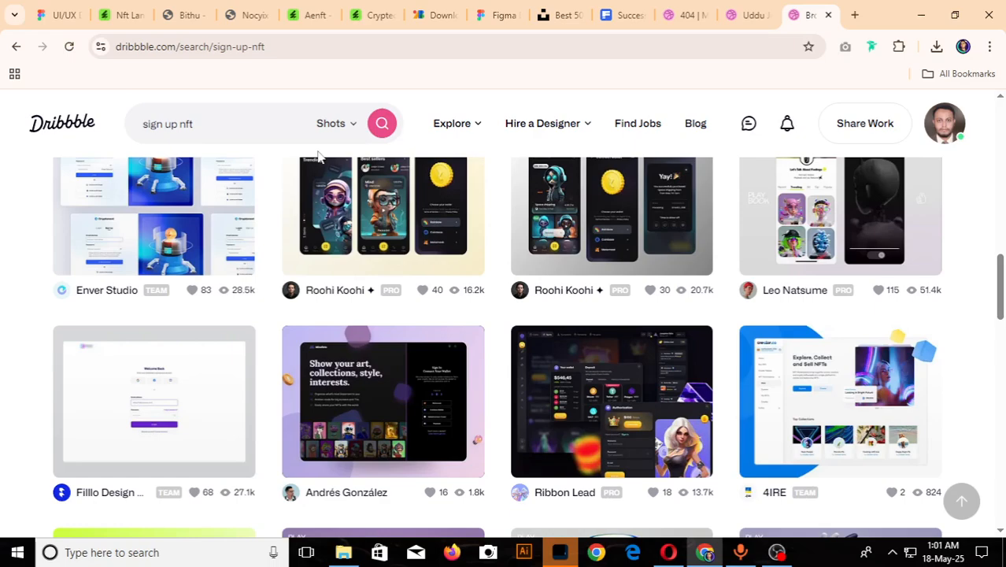
scroll(318, 157, down, 3)
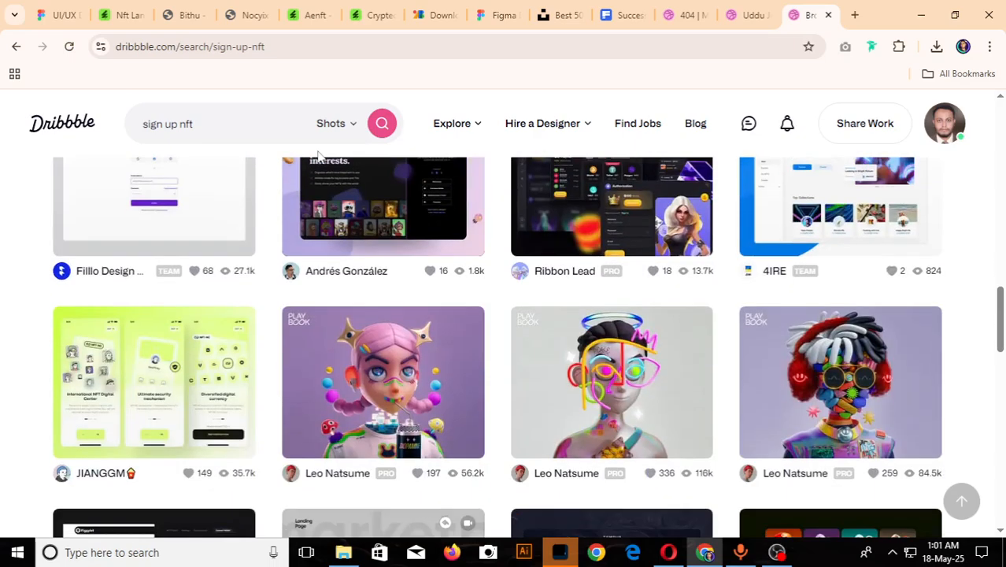
scroll(319, 157, down, 3)
scroll(319, 157, down, 3)
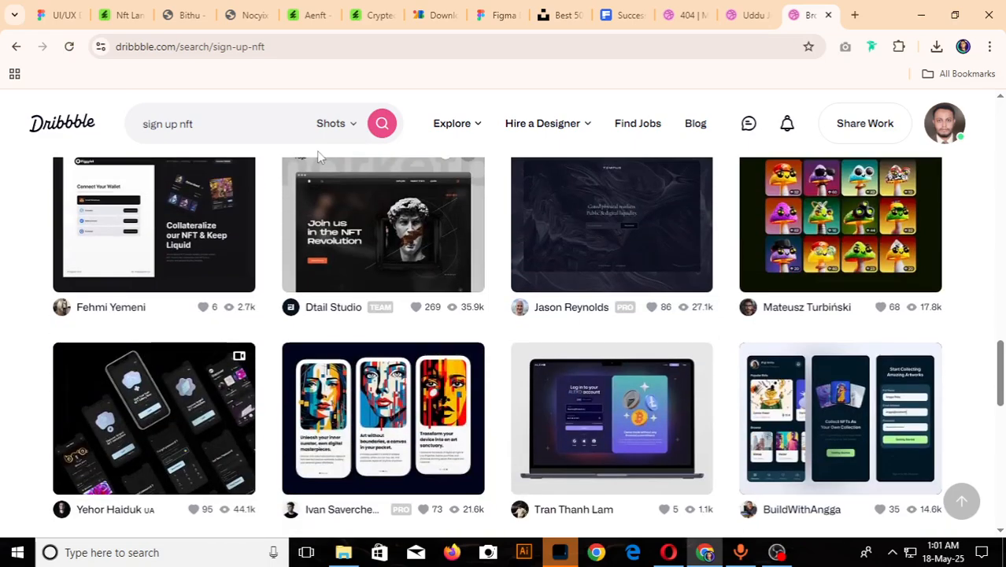
scroll(319, 158, down, 3)
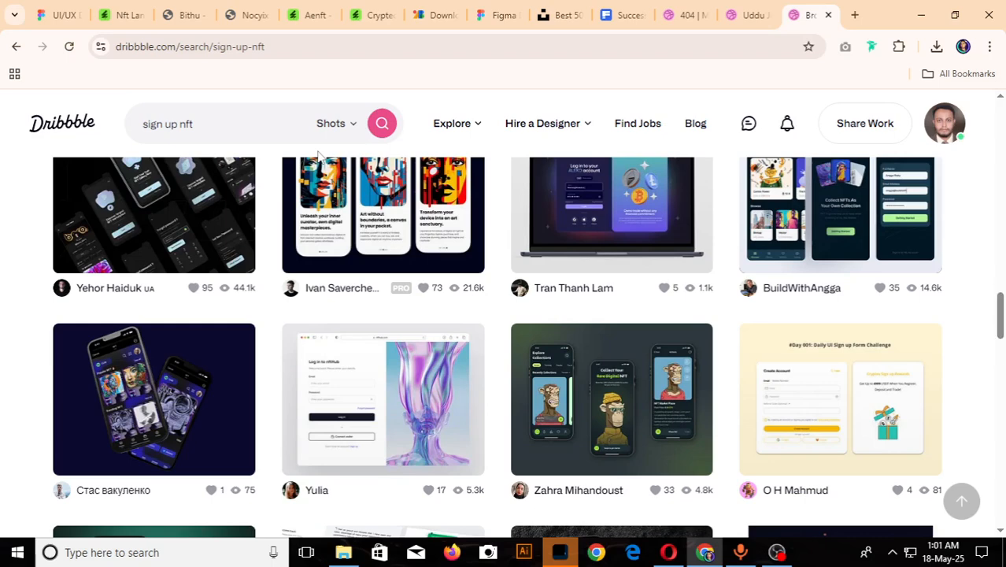
scroll(319, 155, down, 1)
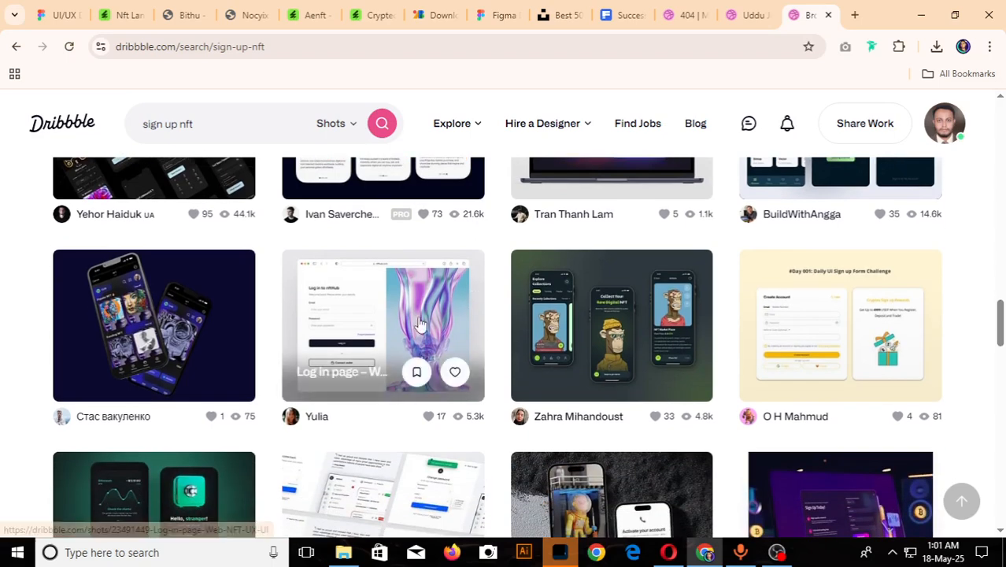
click(420, 319)
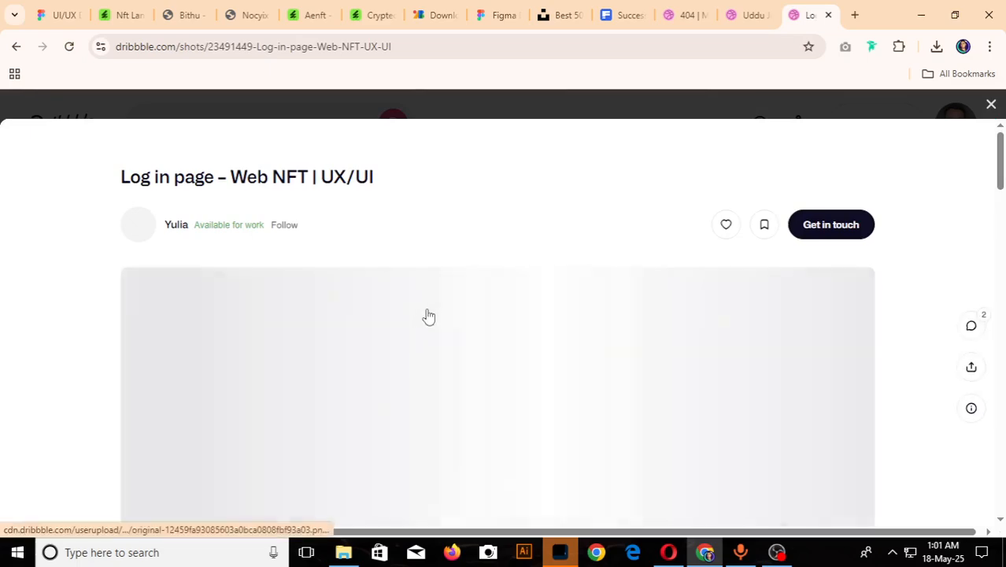
- Copy the "Log in to nftHub" page image from Dribbble and paste it onto the class 2 page in Figma
scroll(428, 315, down, 3)
right_click(431, 267)
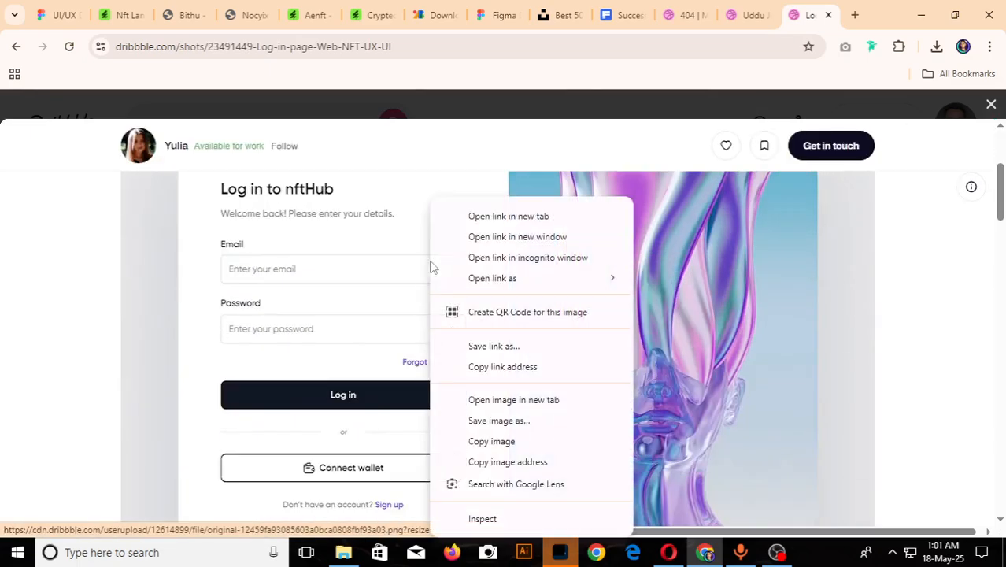
click(512, 441)
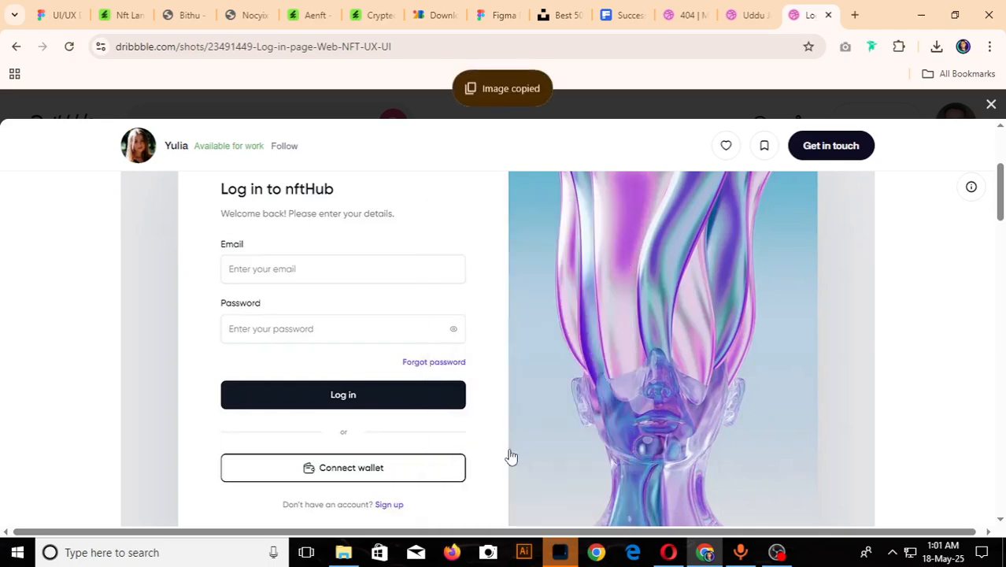
click(57, 15)
key(ctrl+v)
scroll(400, 306, down, 5)
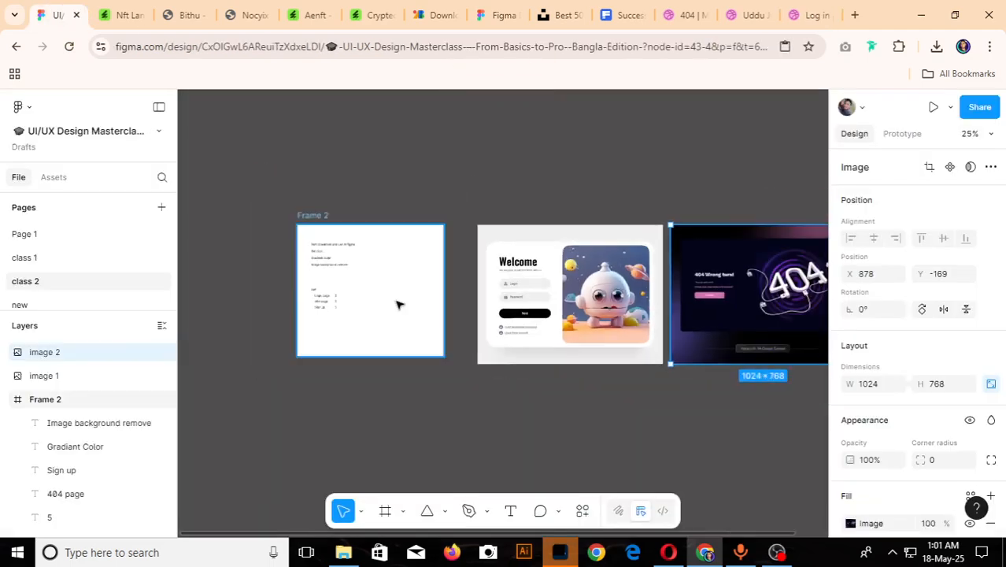
click(623, 286)
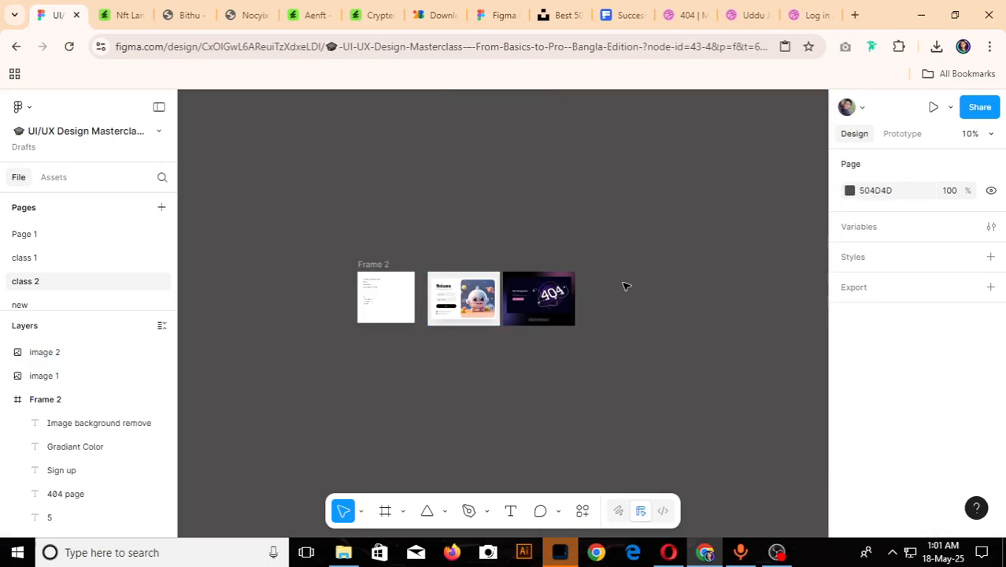
key(ctrl+v)
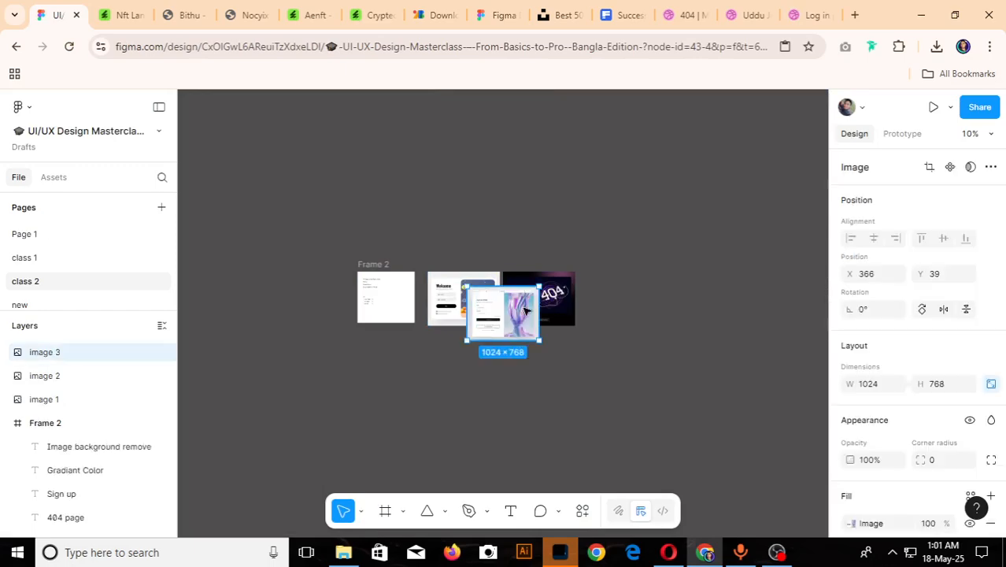
- Place the nftHub login image right of the 404 page image at X 2007, Y -169, and deselect it
drag(542, 308, 647, 298)
scroll(519, 299, up, 5)
scroll(545, 291, down, 5)
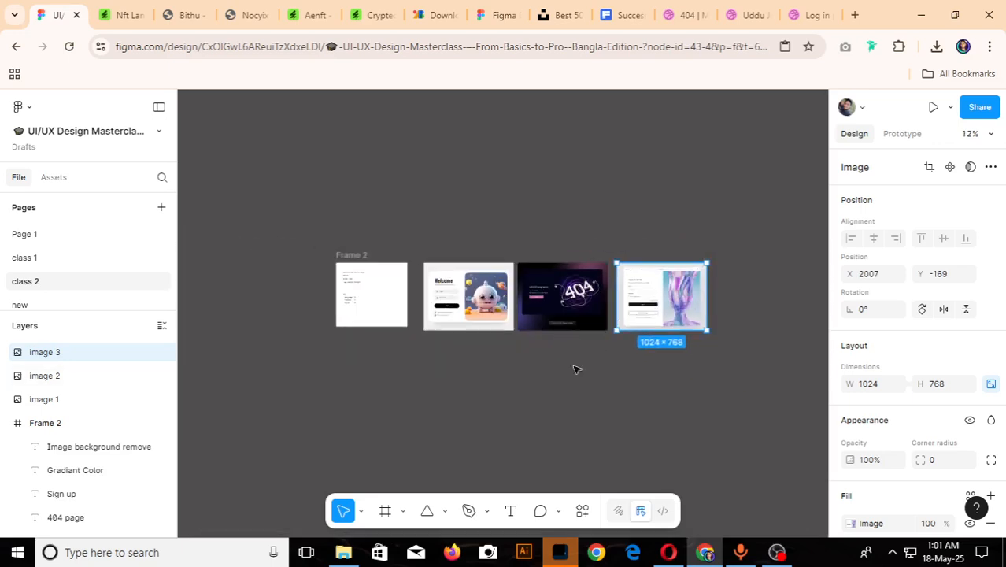
click(517, 400)
scroll(519, 273, up, 3)
scroll(551, 409, down, 3)
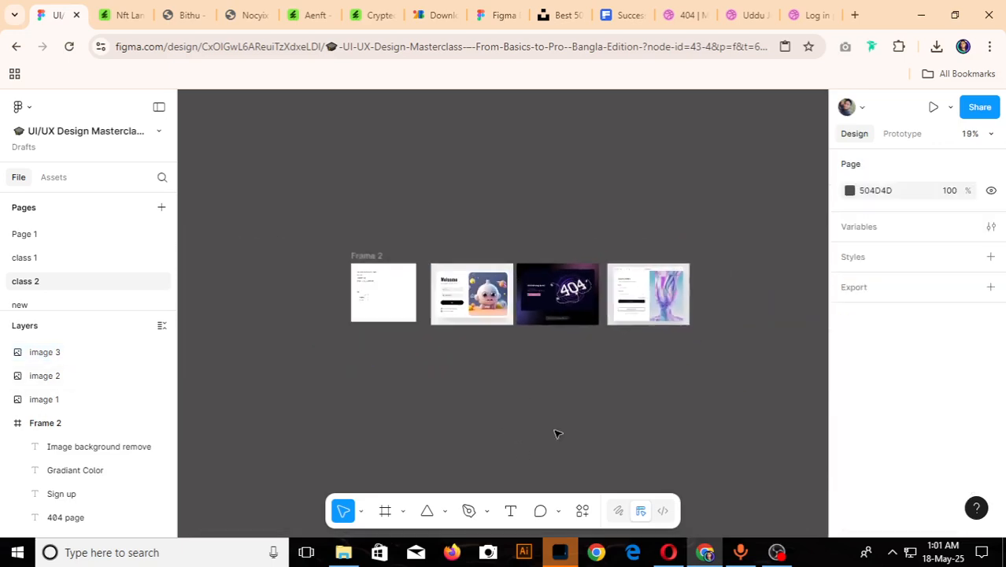
- Switch to Photoshop, close the floating Character settings, and open successful-handsome-business-man-office from Downloads
click(560, 552)
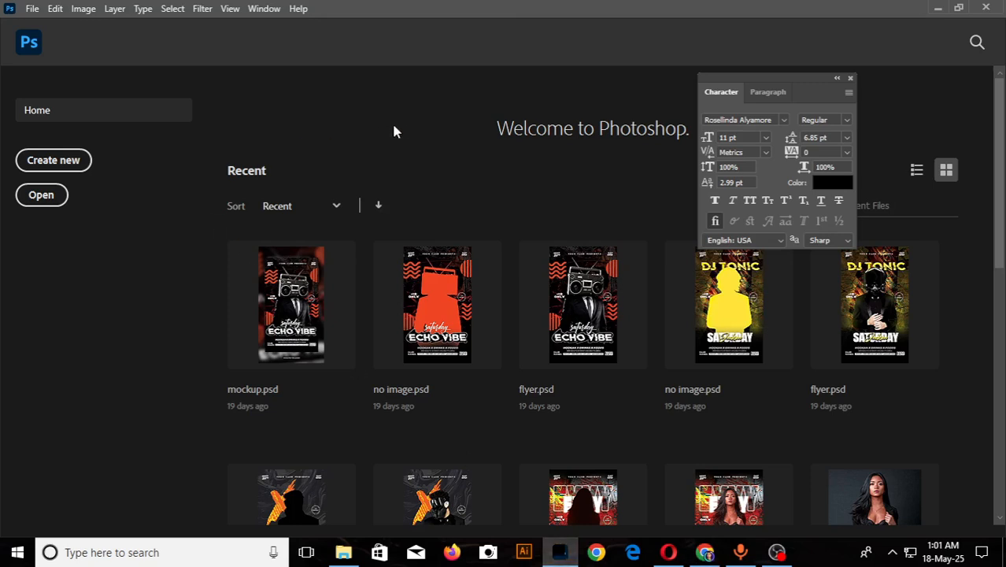
click(850, 78)
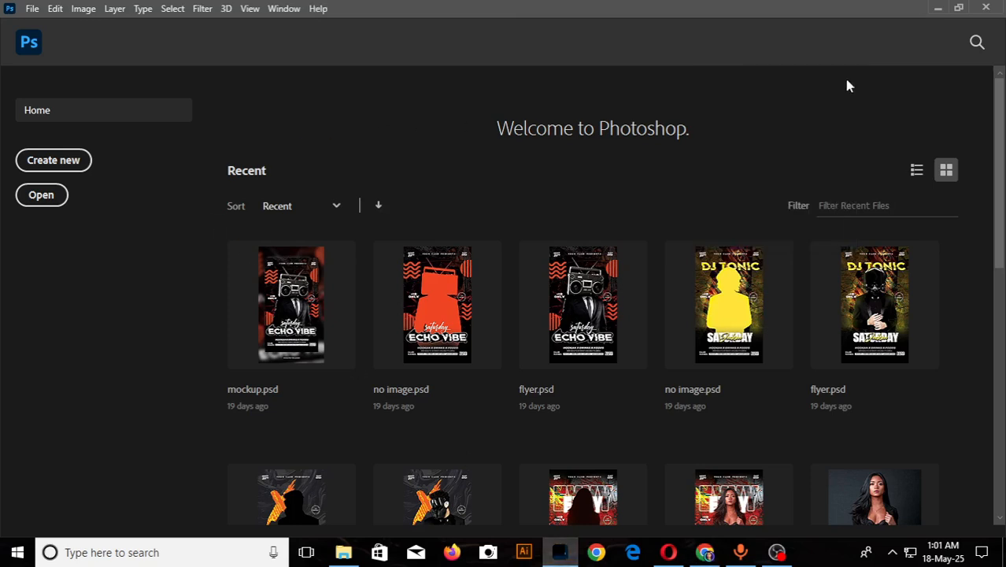
click(33, 11)
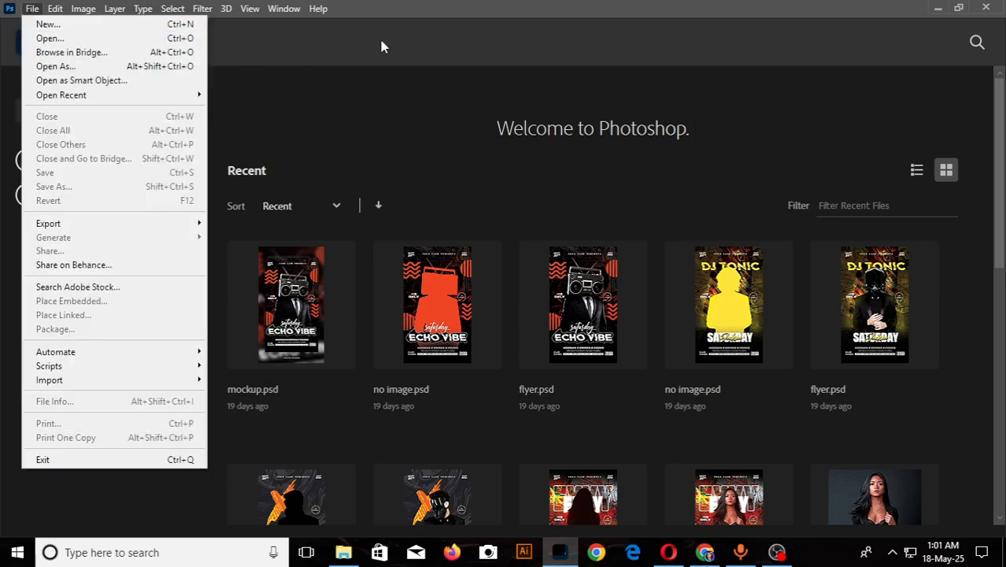
click(44, 38)
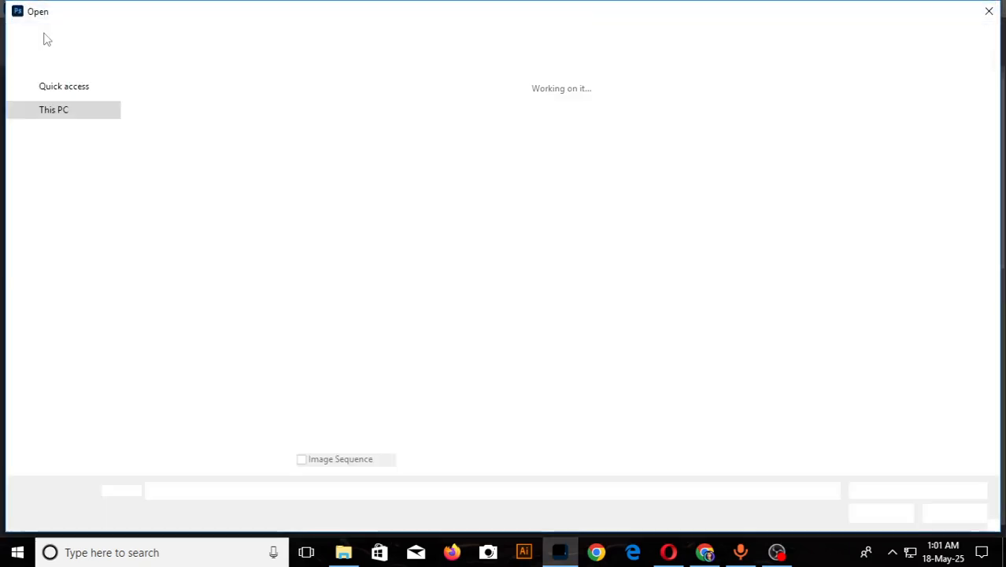
click(82, 138)
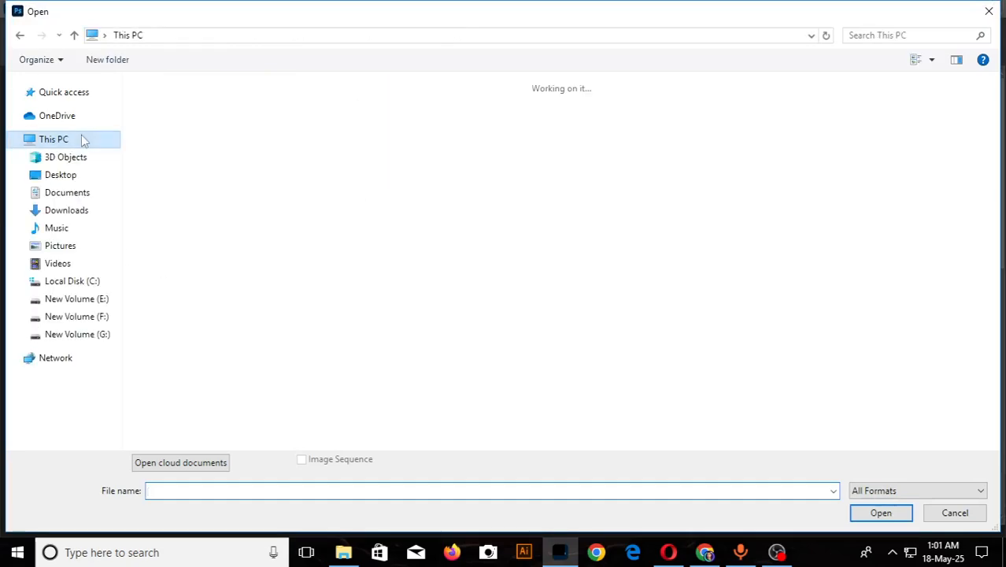
click(67, 212)
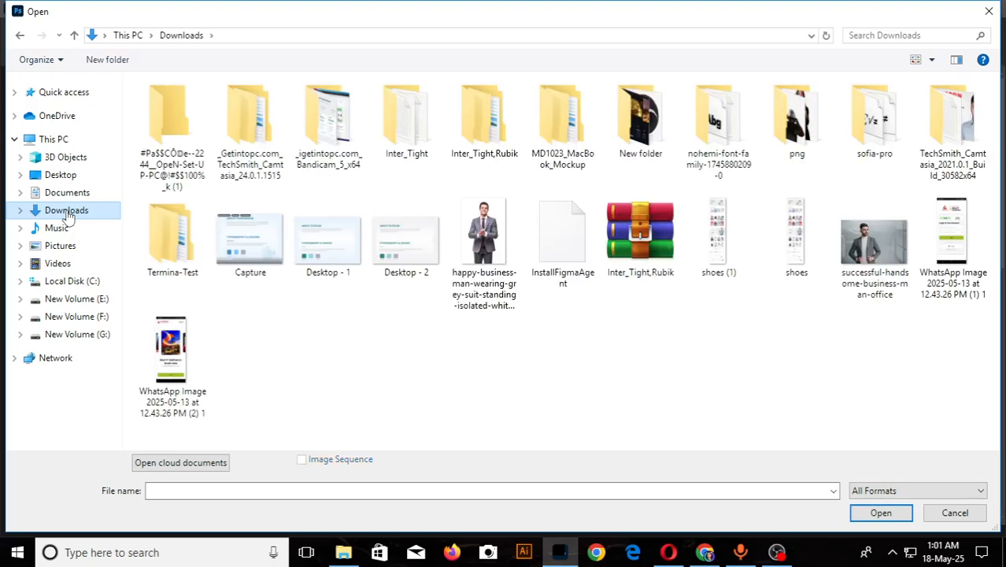
click(883, 291)
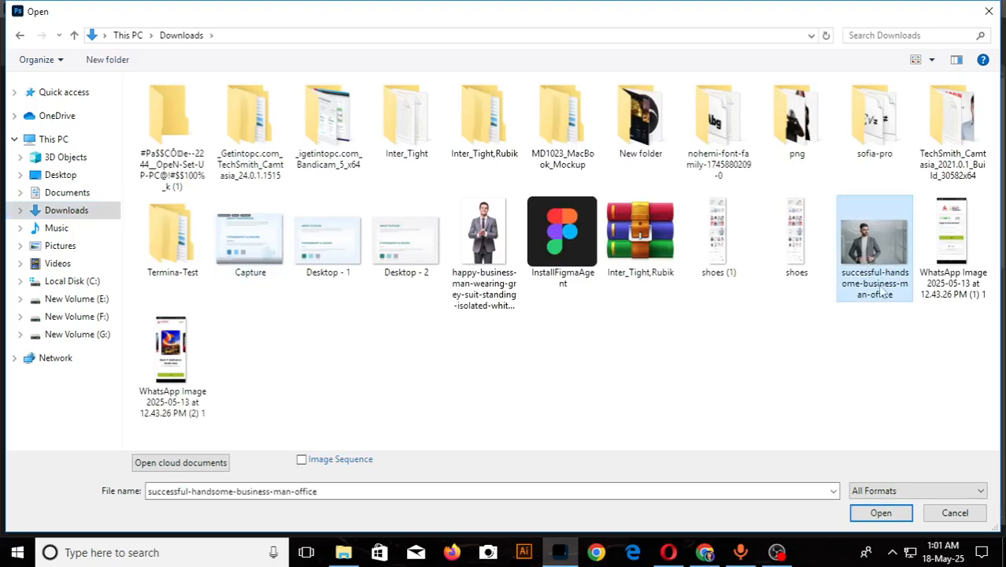
click(888, 513)
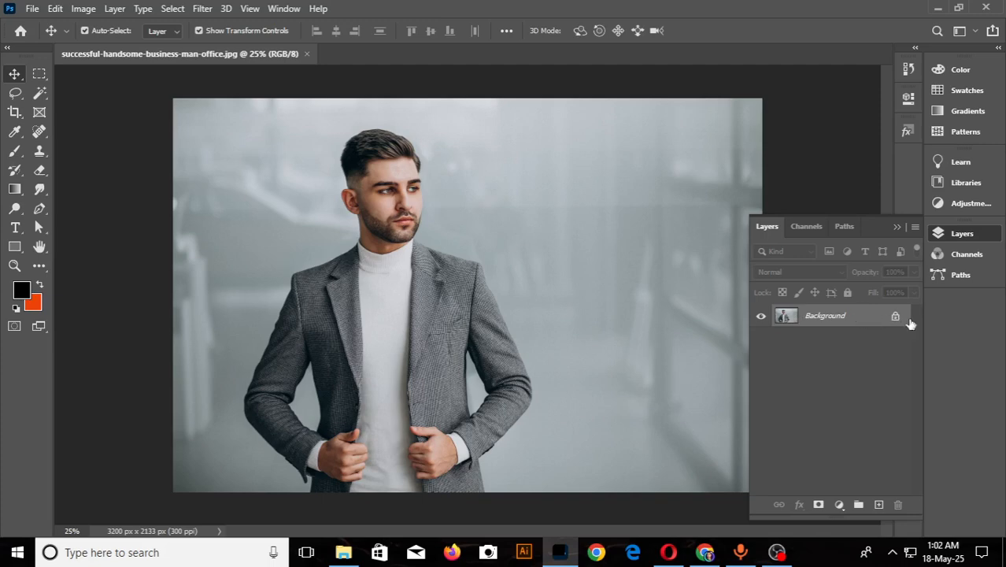
- Convert the photo's locked Background into a regular editable layer with the default settings
double_click(867, 321)
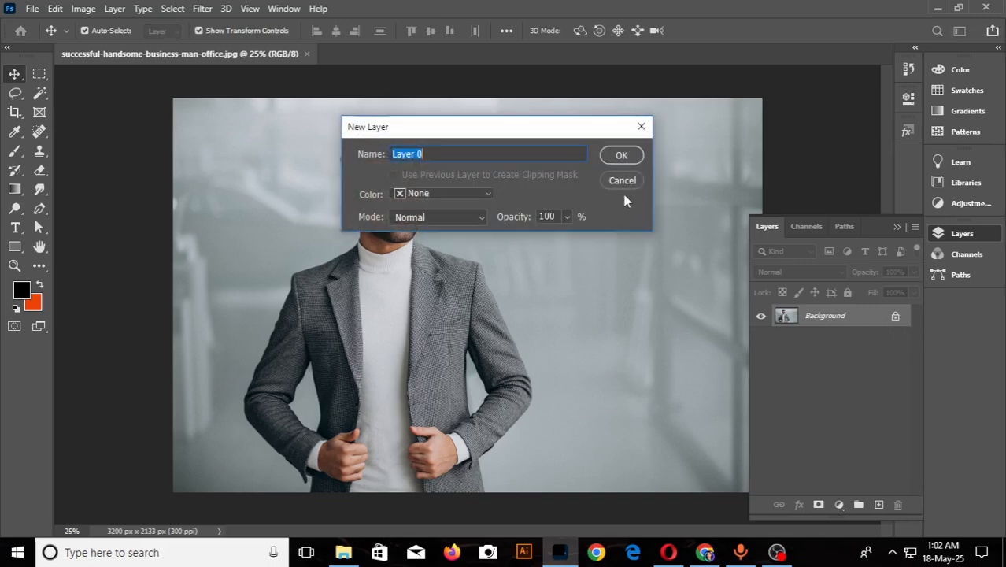
click(628, 155)
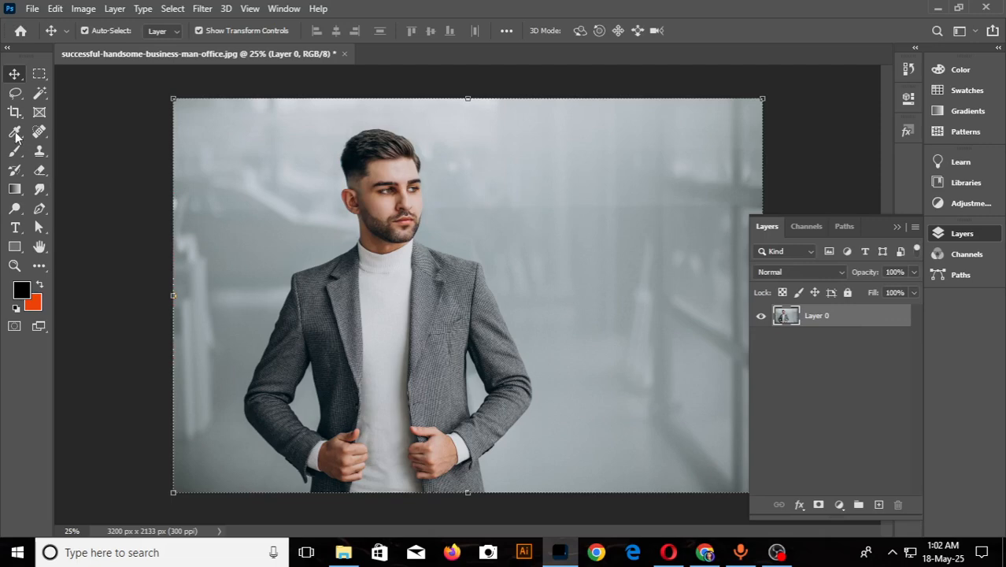
- Switch to the Quick Selection Tool and run Select Subject on the businessman photo
click(40, 94)
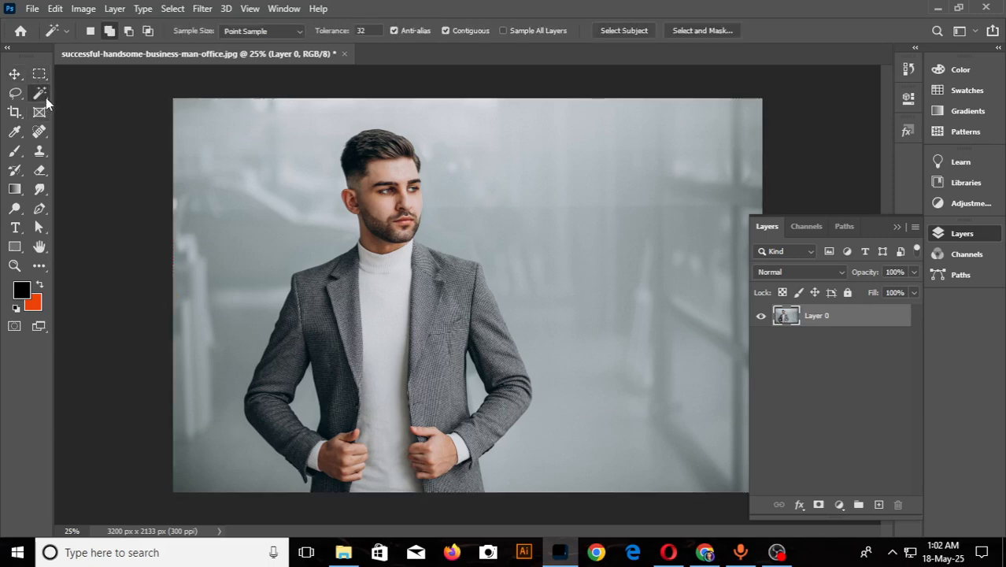
right_click(45, 98)
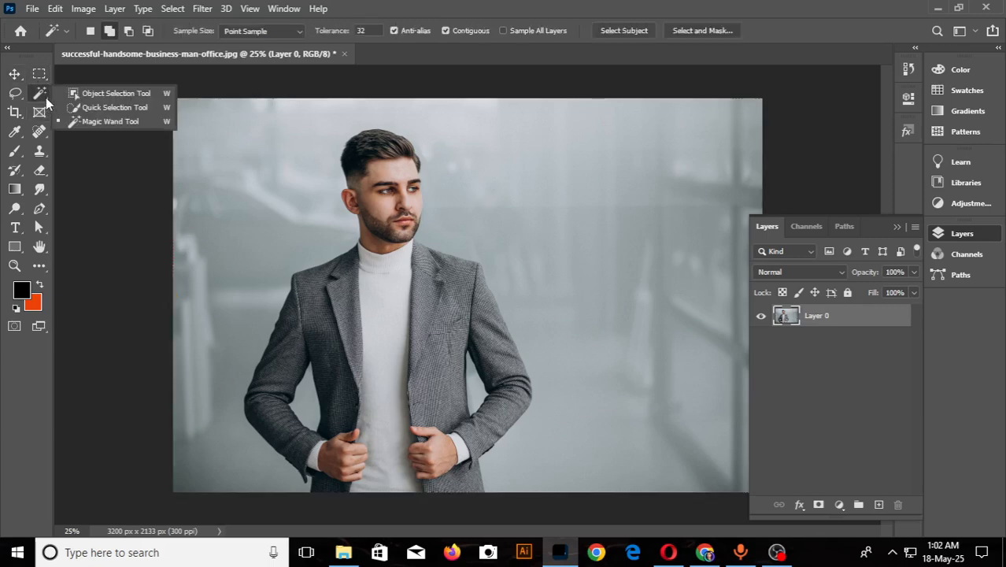
click(93, 93)
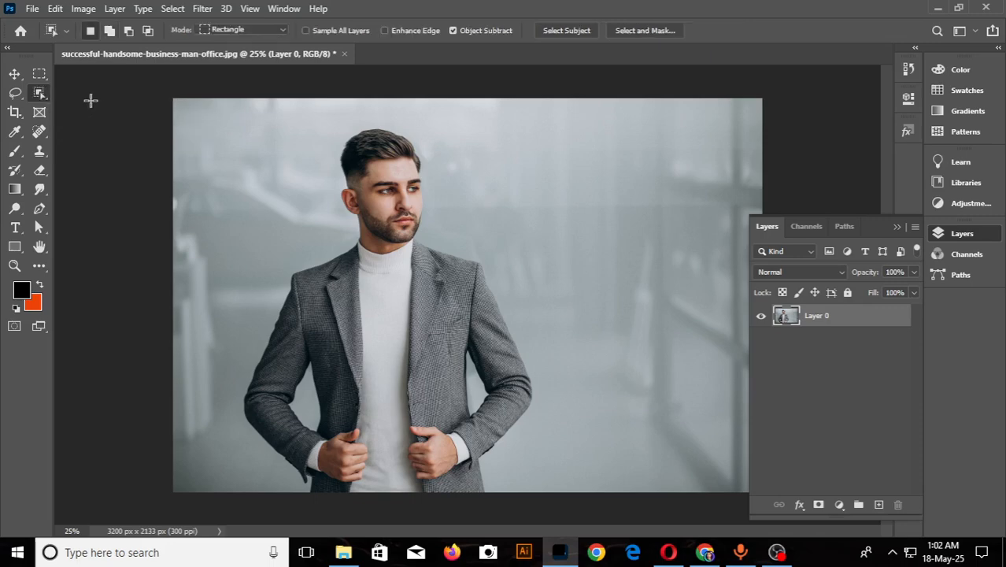
right_click(48, 99)
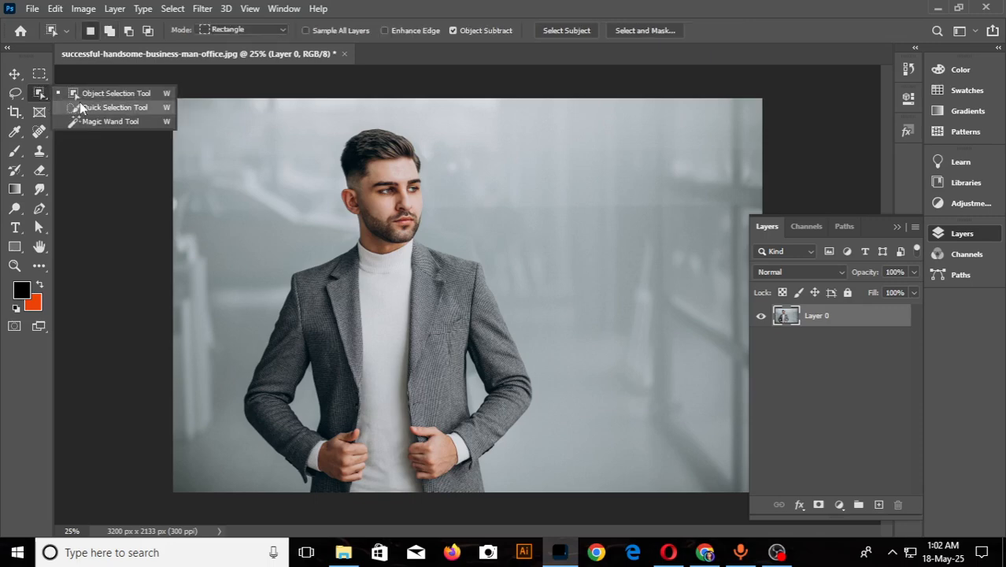
click(79, 103)
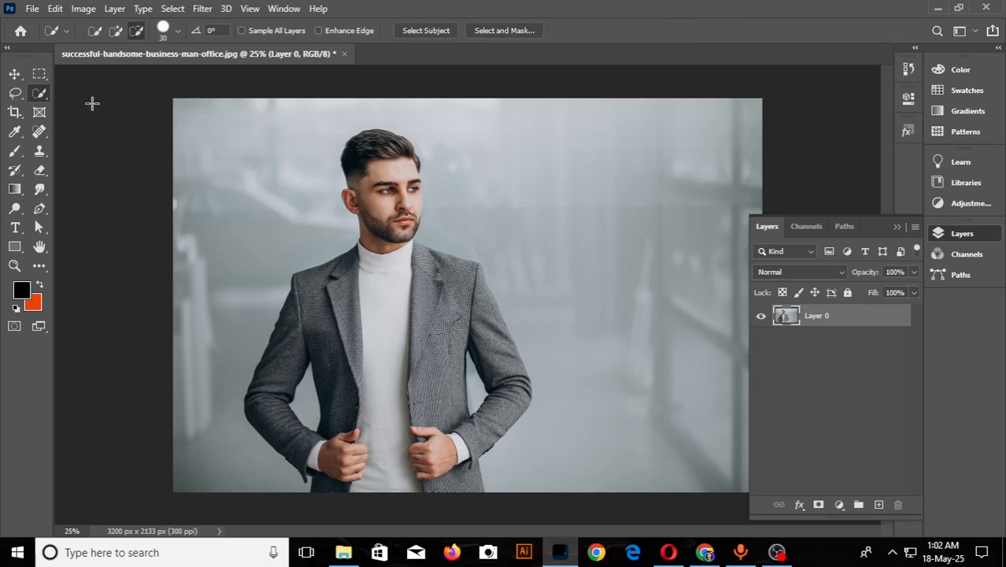
right_click(48, 99)
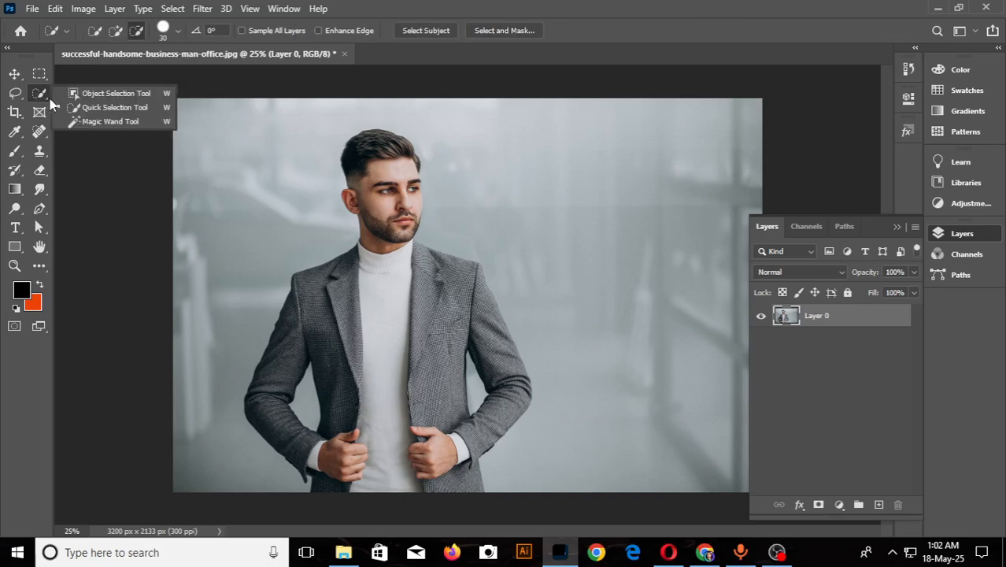
click(132, 109)
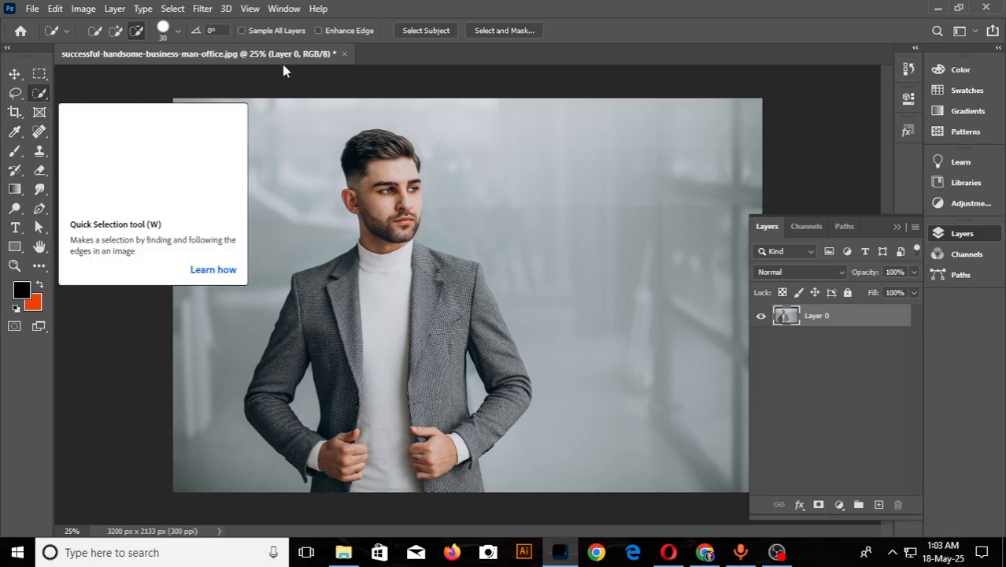
click(438, 33)
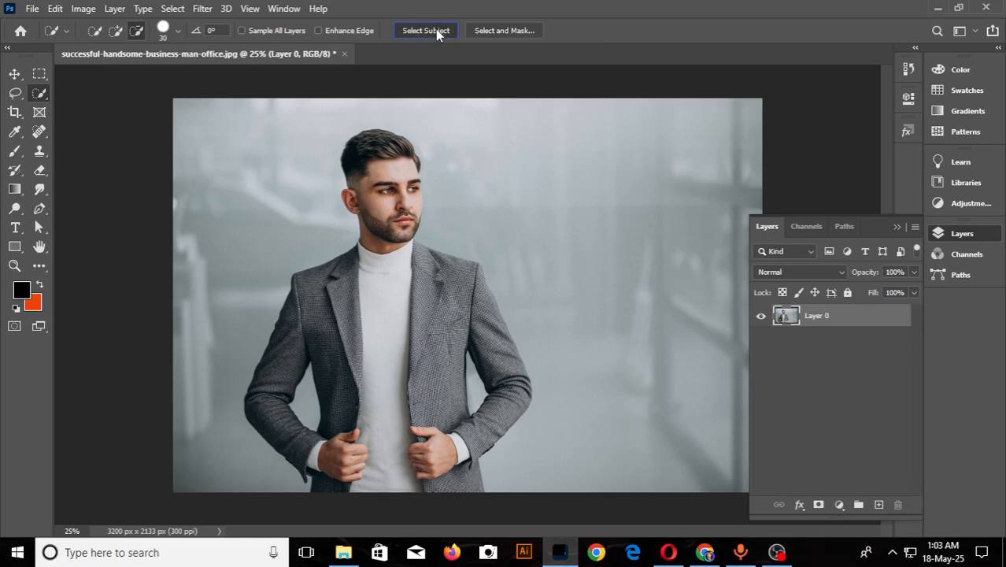
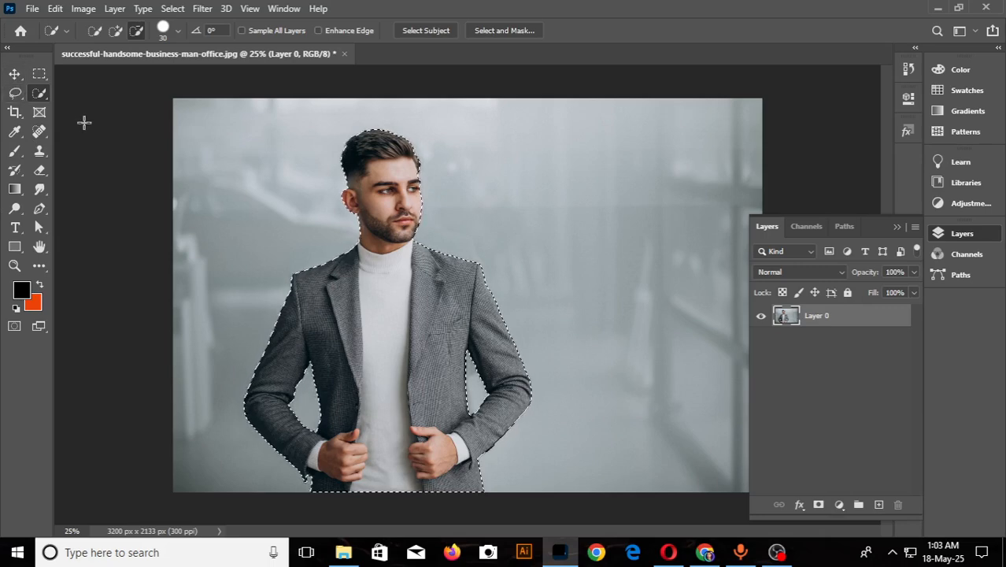
- With the Lasso Tool, add the missed sliver of collar where the neck meets the jacket shoulder to the selection
click(18, 101)
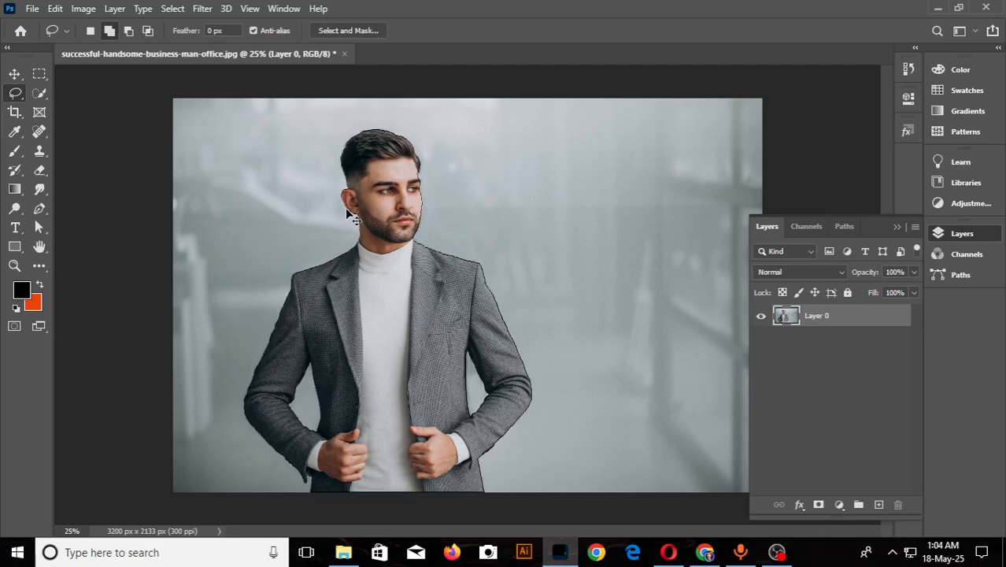
scroll(349, 211, up, 1)
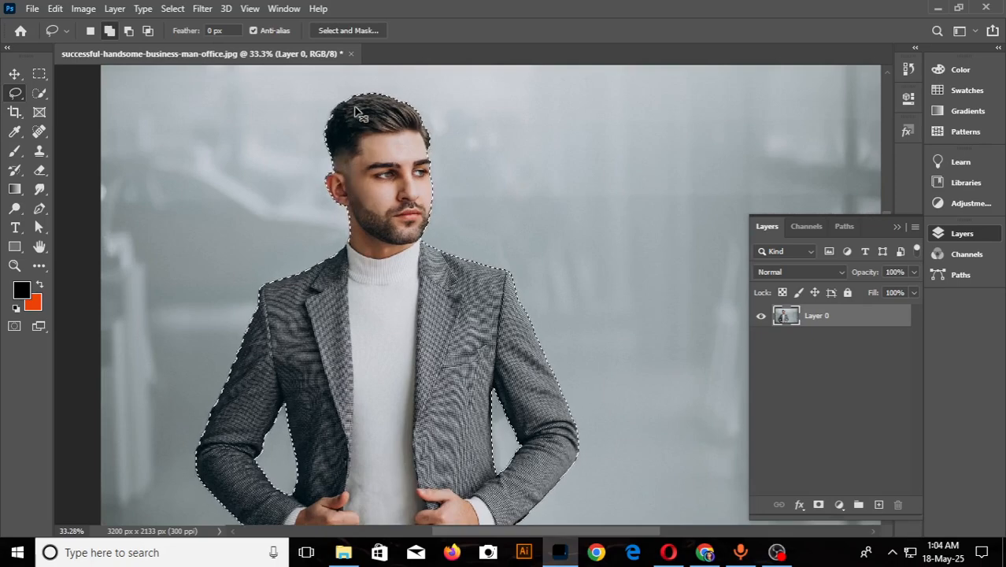
scroll(352, 111, up, 4)
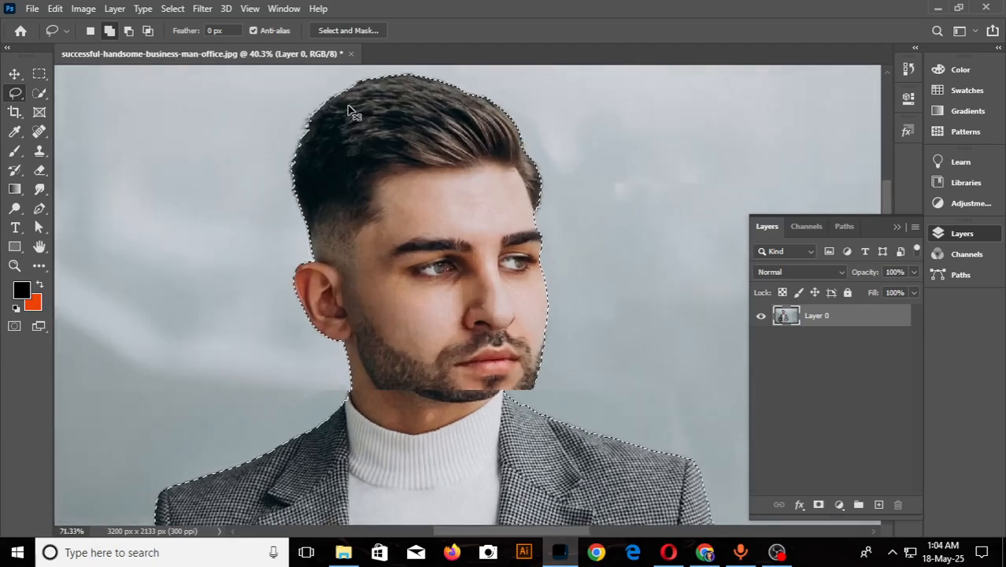
scroll(334, 452, up, 4)
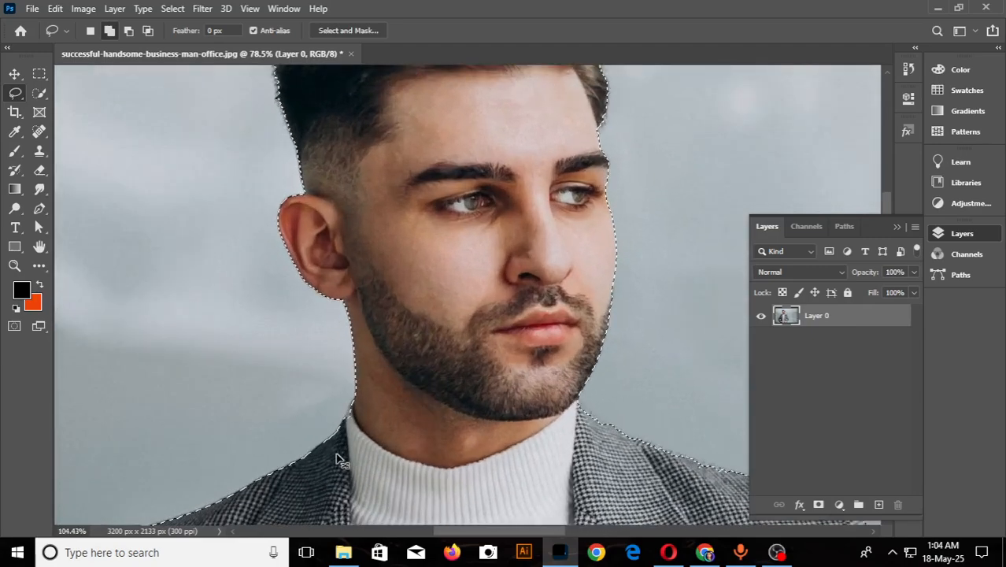
scroll(334, 452, up, 4)
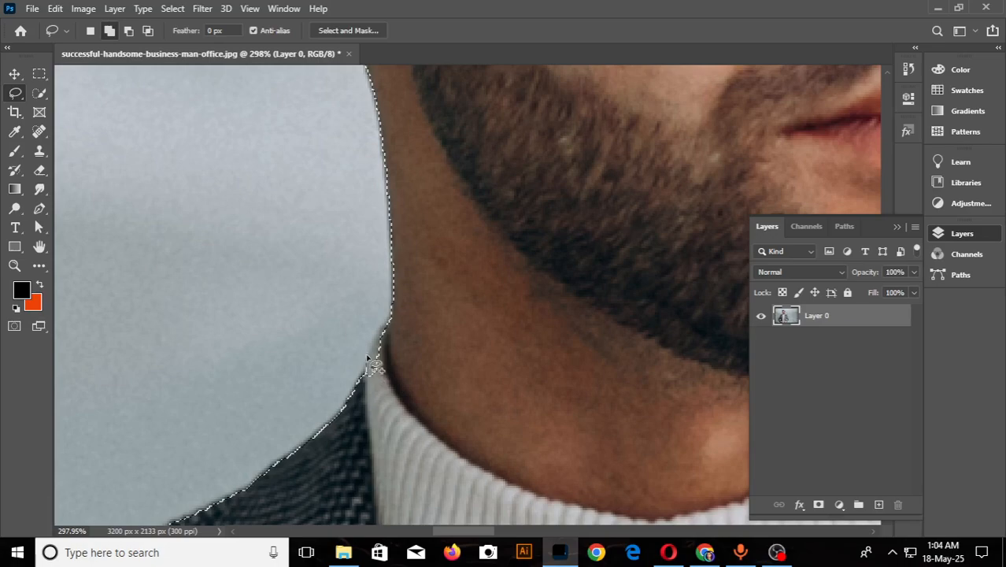
mouse_move(367, 358)
mouse_down()
mouse_move(394, 321)
mouse_move(404, 359)
mouse_move(378, 394)
mouse_up()
- Add the missed skin along the face's outer edge, between the eyebrow and cheek, to the selection with the Lasso Tool
scroll(426, 386, down, 6)
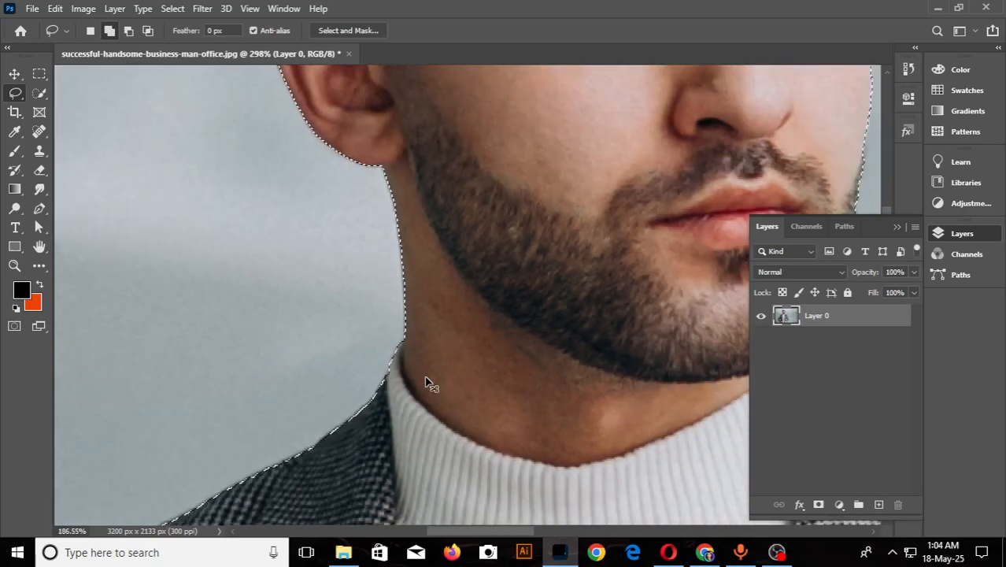
scroll(426, 386, down, 3)
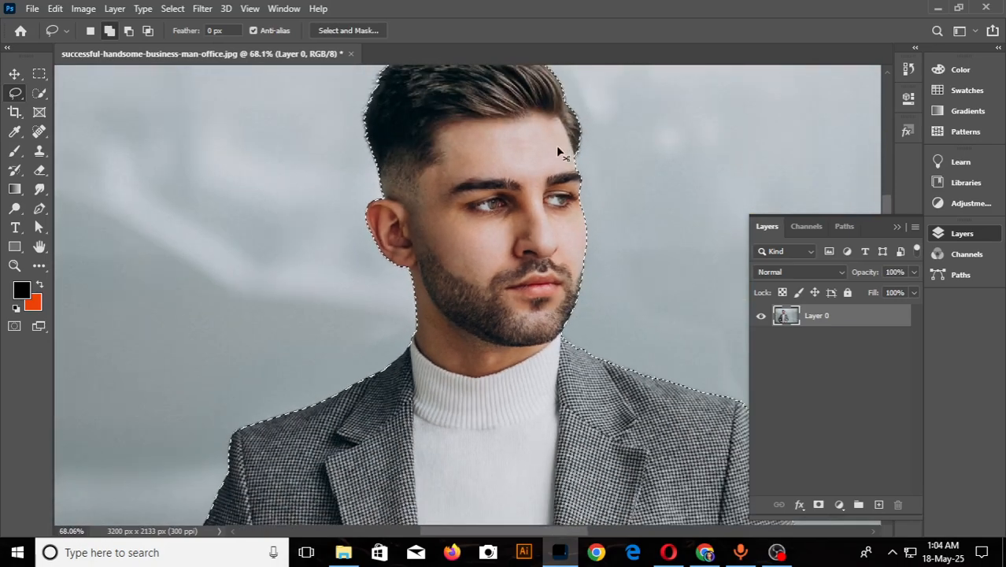
scroll(604, 181, up, 5)
scroll(584, 316, up, 9)
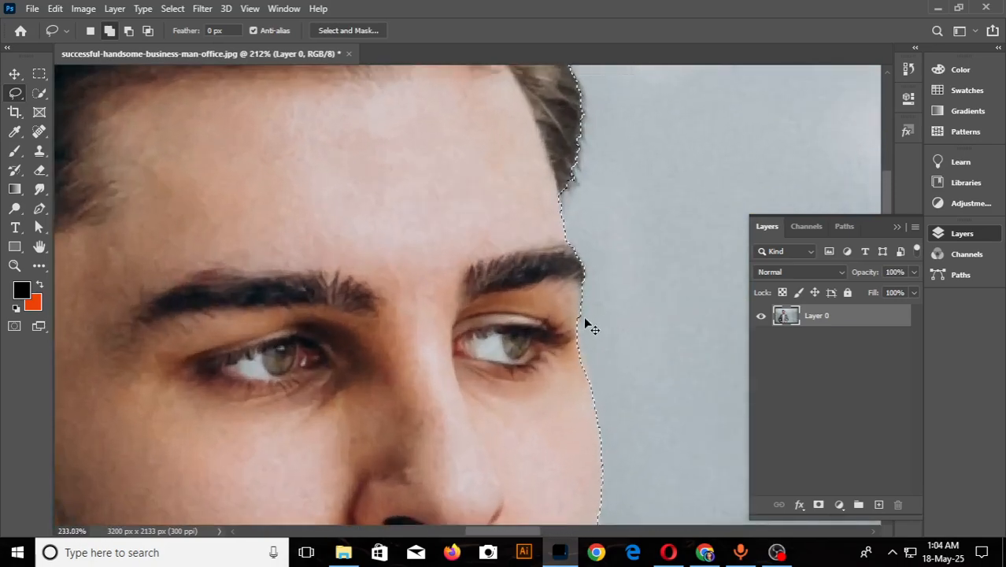
scroll(584, 376, up, 3)
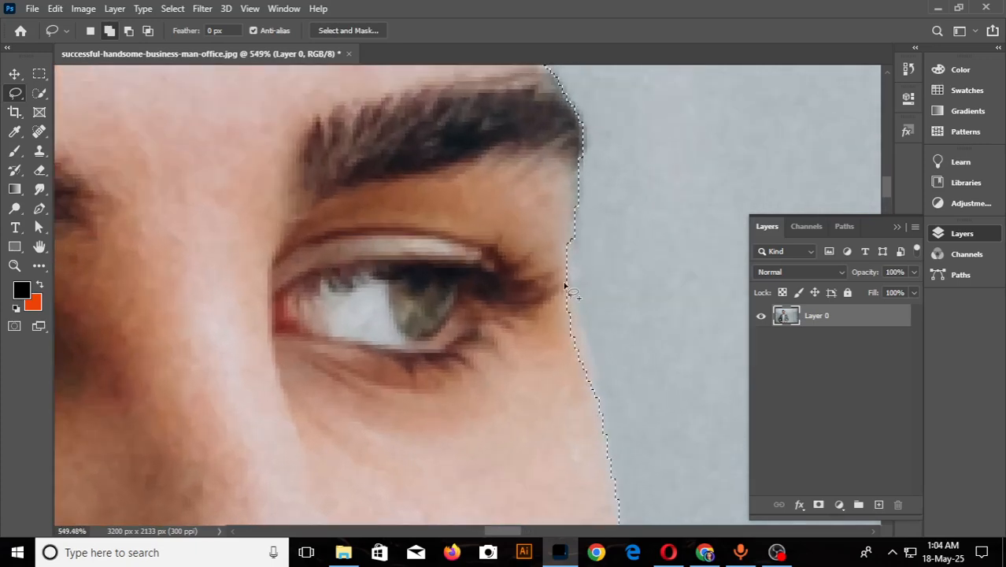
mouse_move(566, 249)
mouse_down()
mouse_move(561, 295)
mouse_move(581, 328)
mouse_up()
drag(583, 346, 584, 364)
- Examine the selection outline around the face, hair, jacket sleeves and hands for missed or surplus areas
scroll(549, 333, down, 3)
scroll(549, 334, down, 5)
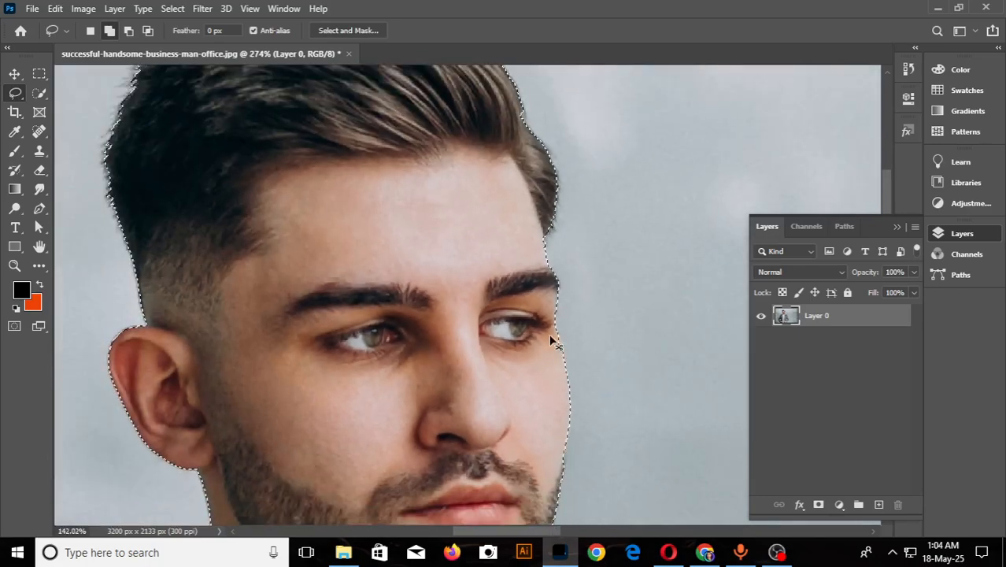
scroll(375, 214, up, 2)
scroll(375, 214, up, 1)
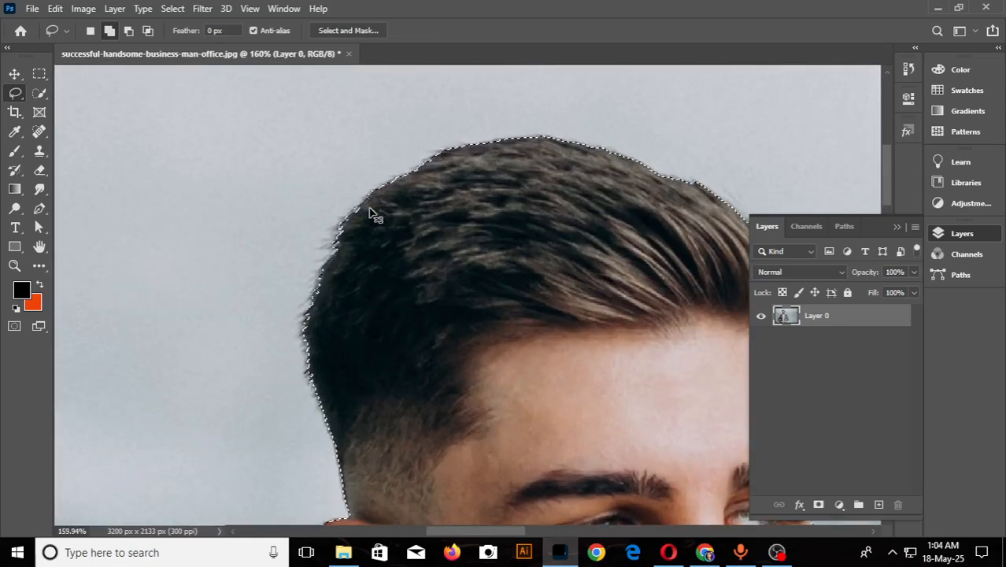
scroll(371, 214, down, 4)
scroll(424, 406, down, 3)
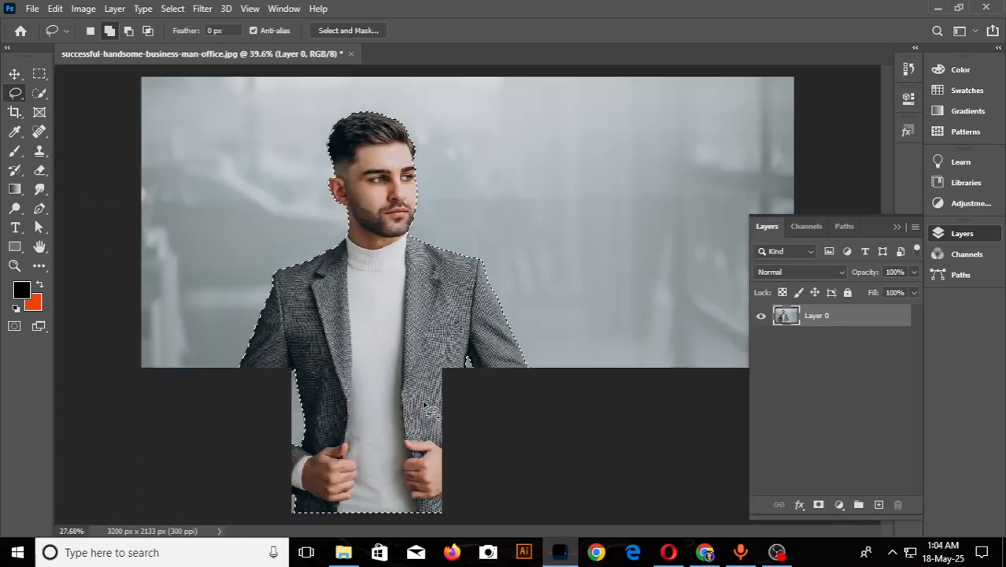
scroll(270, 495, up, 4)
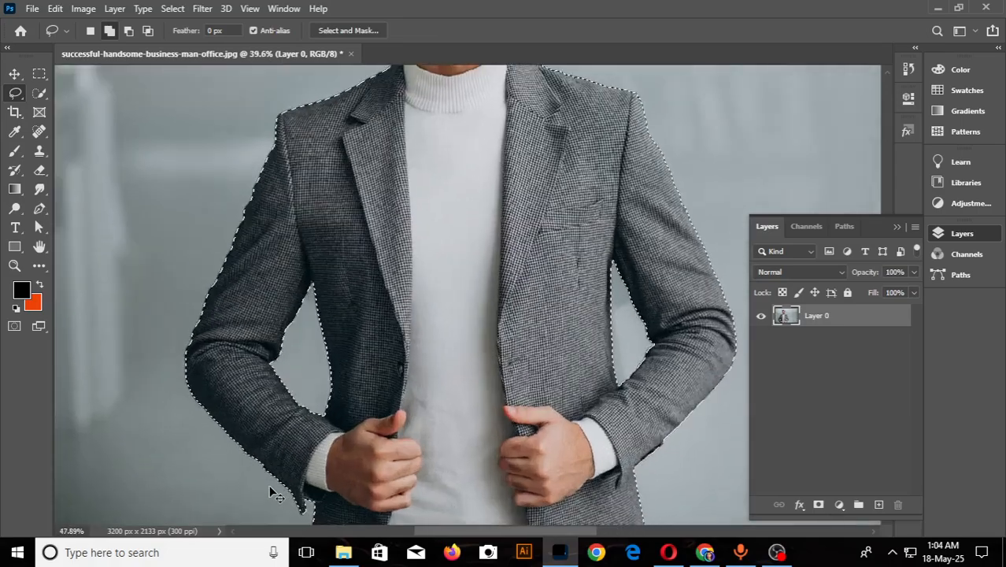
scroll(299, 472, down, 2)
scroll(301, 469, down, 3)
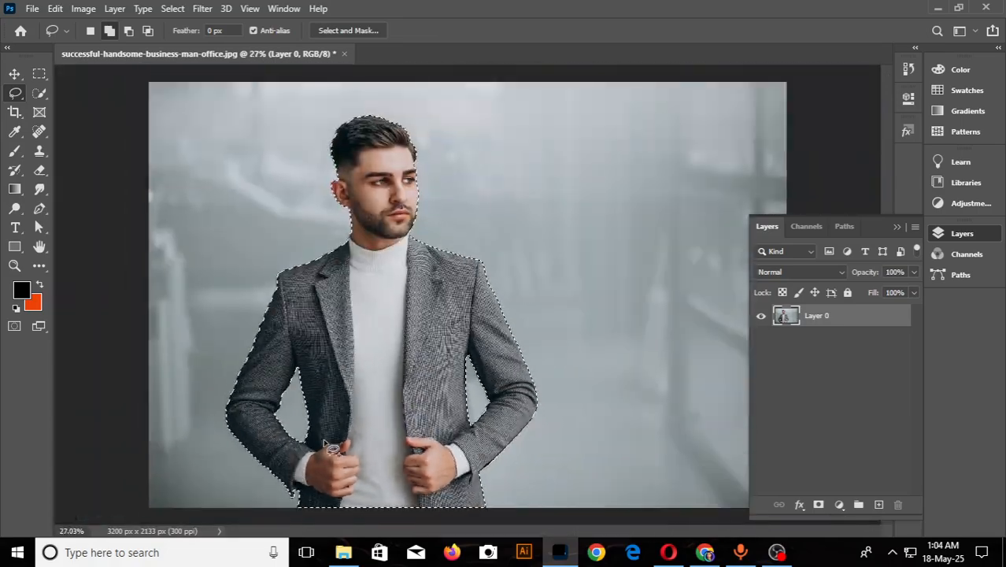
- Set the Lasso to subtract from the selection and remove a patch at the elbow on the photo's left side
click(127, 30)
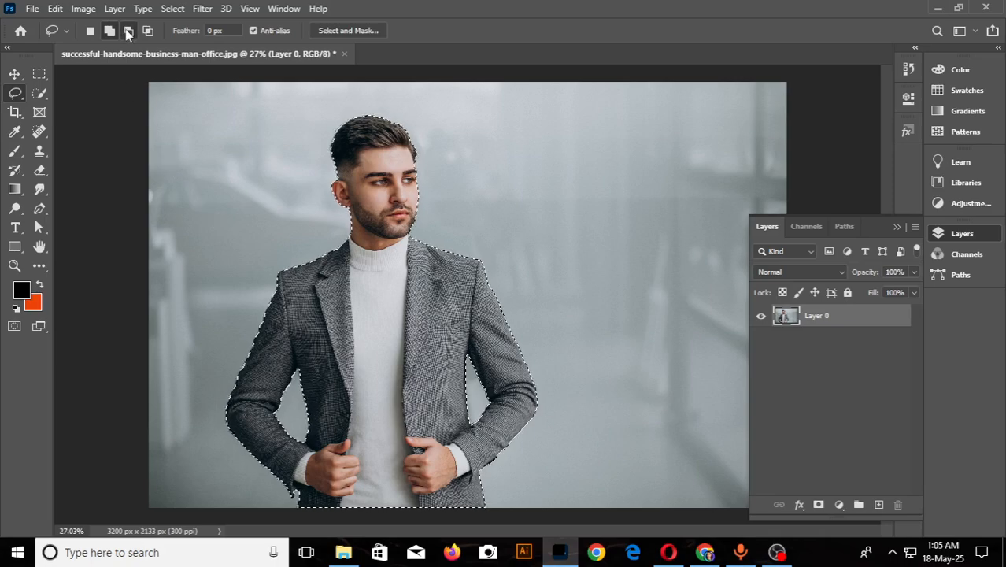
scroll(250, 447, up, 2)
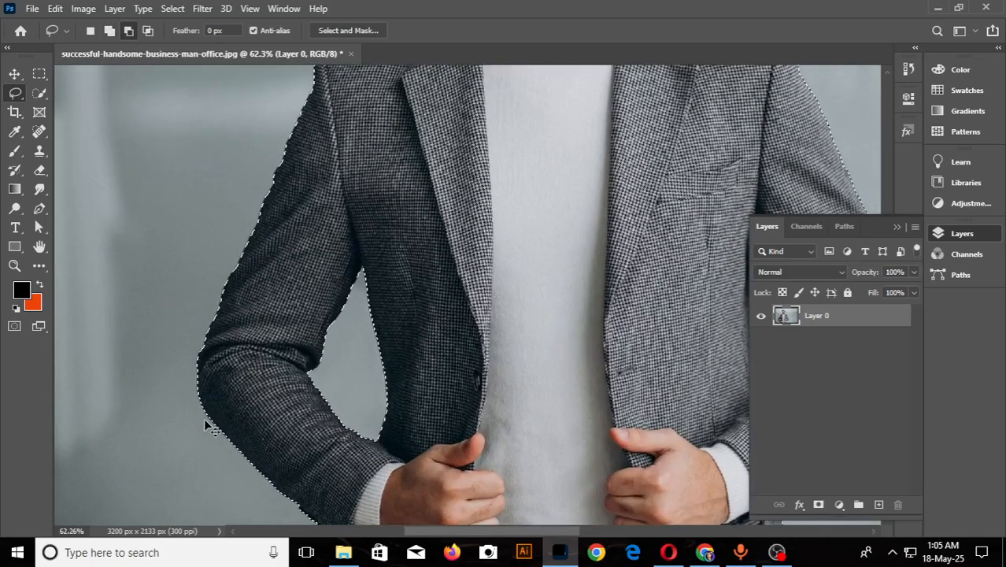
scroll(260, 461, up, 2)
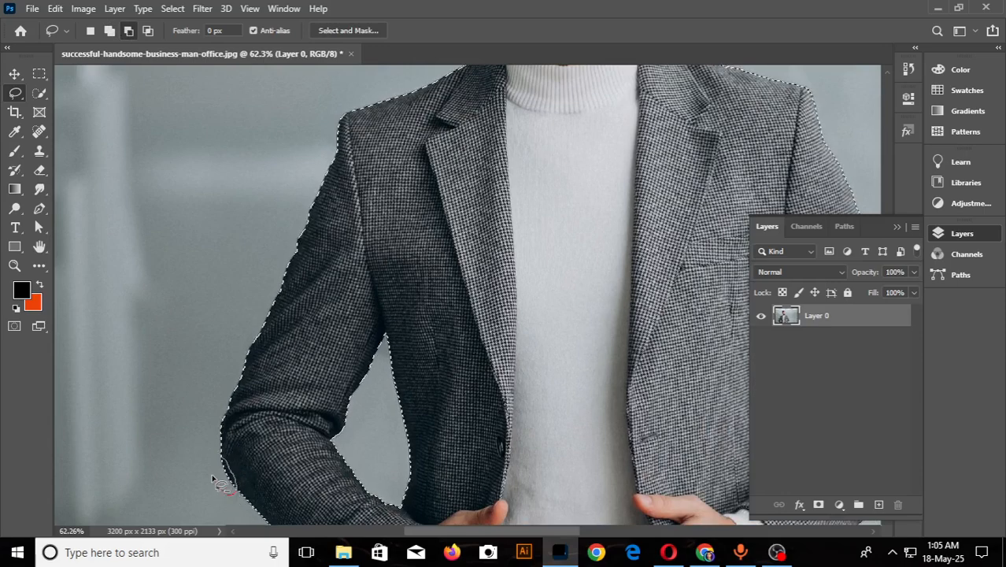
mouse_move(228, 471)
mouse_down()
mouse_move(260, 516)
mouse_move(232, 516)
mouse_move(224, 468)
mouse_up()
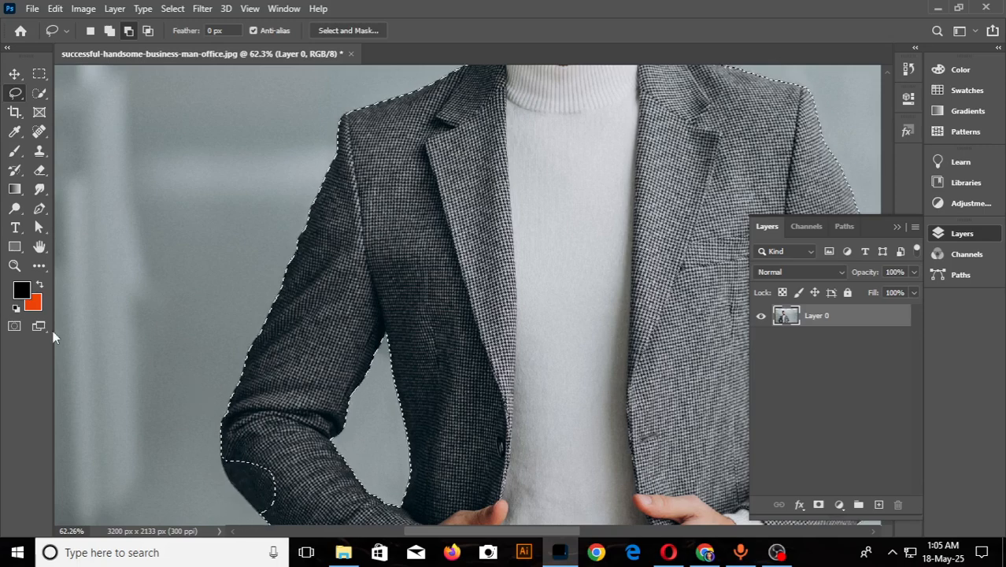
- Set the Lasso to add to the selection and restore the missing patch of the jacket's elbow
click(115, 28)
scroll(262, 426, down, 3)
mouse_move(240, 452)
mouse_down()
mouse_move(268, 479)
mouse_move(250, 482)
mouse_move(236, 455)
mouse_move(321, 490)
mouse_move(249, 397)
mouse_move(221, 381)
mouse_up()
scroll(251, 502, up, 4)
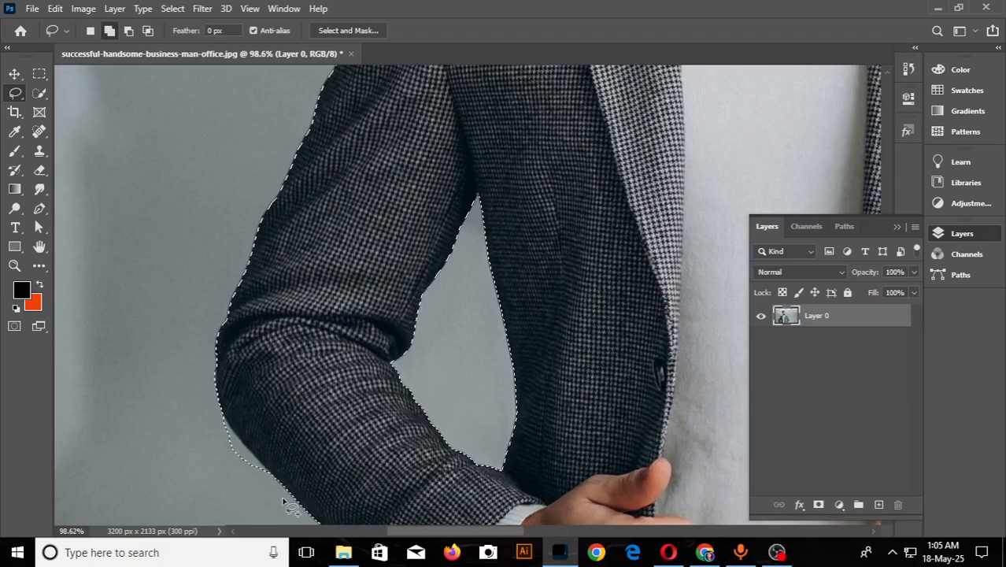
scroll(279, 497, down, 1)
scroll(260, 488, up, 6)
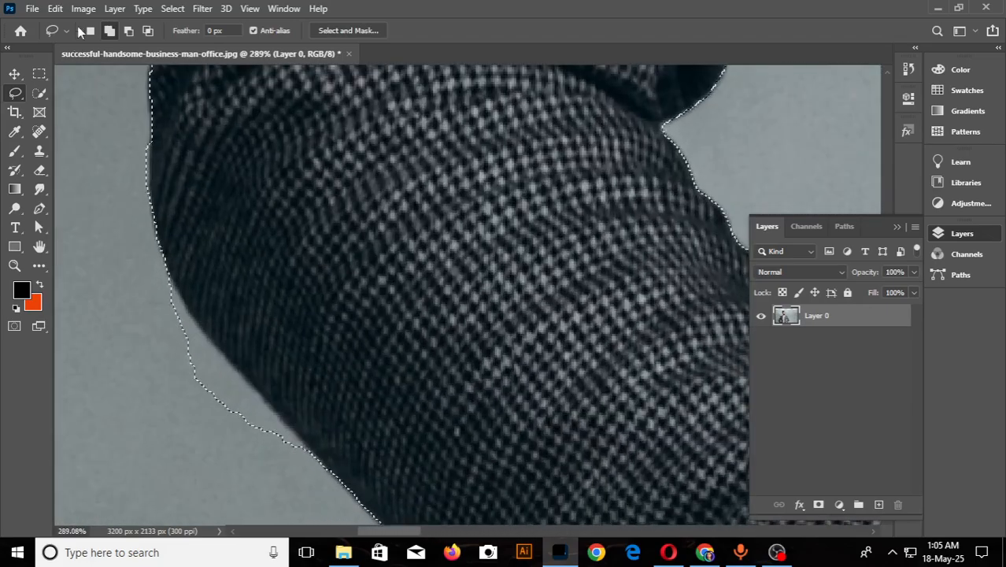
- Subtract the surplus background outside the elbow from the selection, following the sleeve edge closely
click(129, 31)
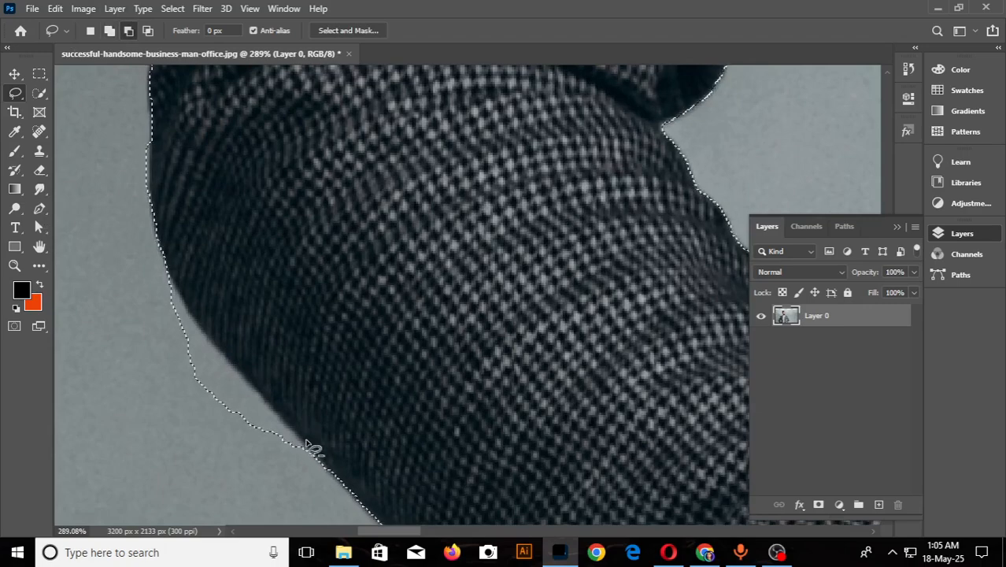
mouse_move(294, 440)
mouse_down()
mouse_move(155, 282)
mouse_move(125, 337)
mouse_move(236, 501)
mouse_up()
mouse_move(205, 335)
mouse_down()
mouse_move(162, 283)
mouse_move(159, 346)
mouse_move(181, 339)
mouse_up()
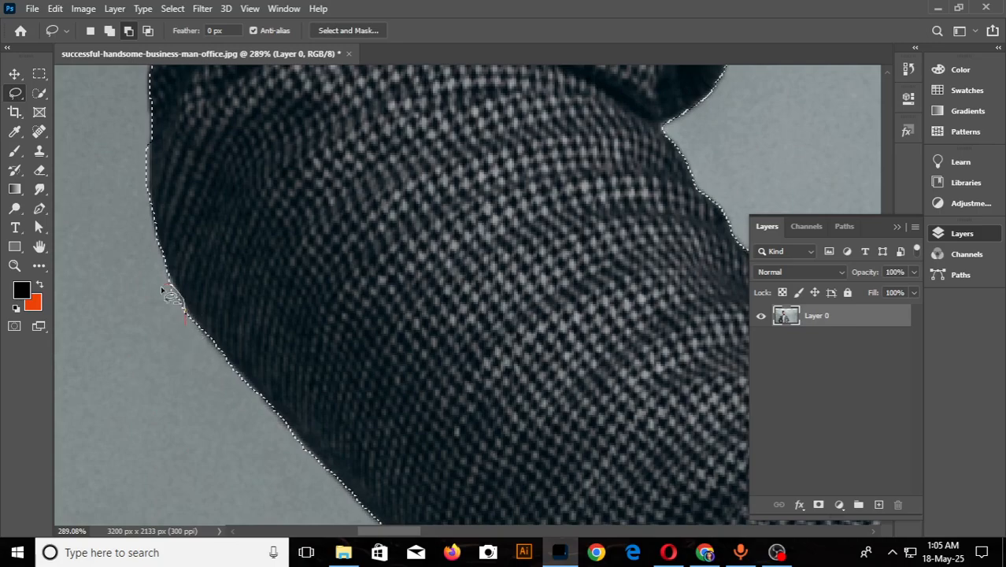
- Shift the photo with the Move Tool so its left edge meets the canvas's left edge
scroll(197, 331, down, 3)
scroll(204, 343, down, 10)
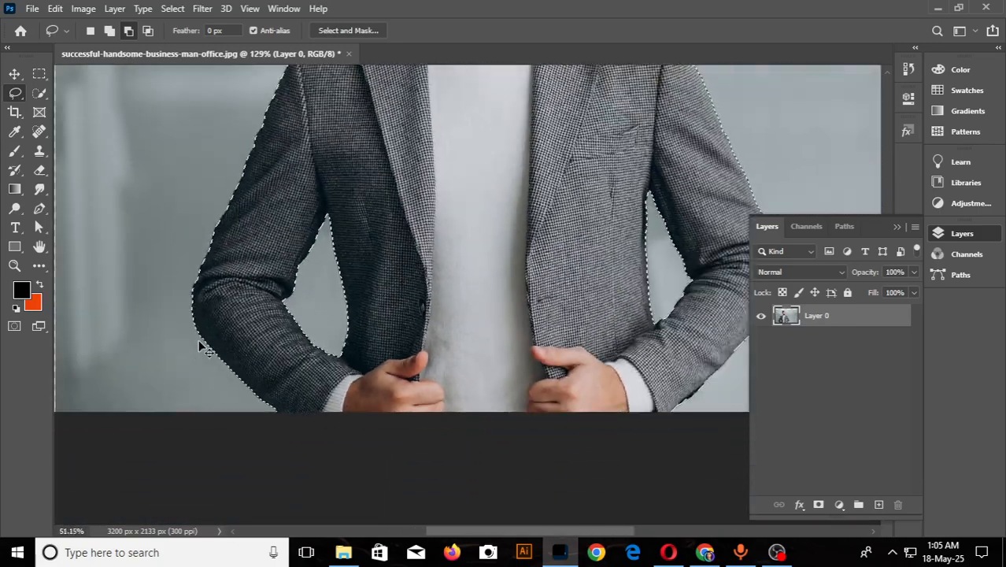
scroll(540, 186, down, 3)
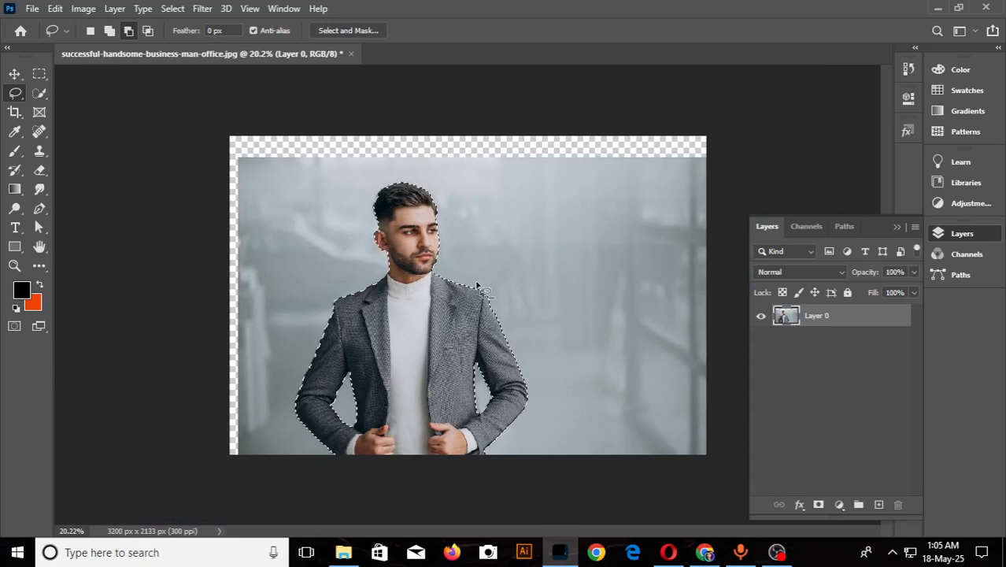
click(12, 72)
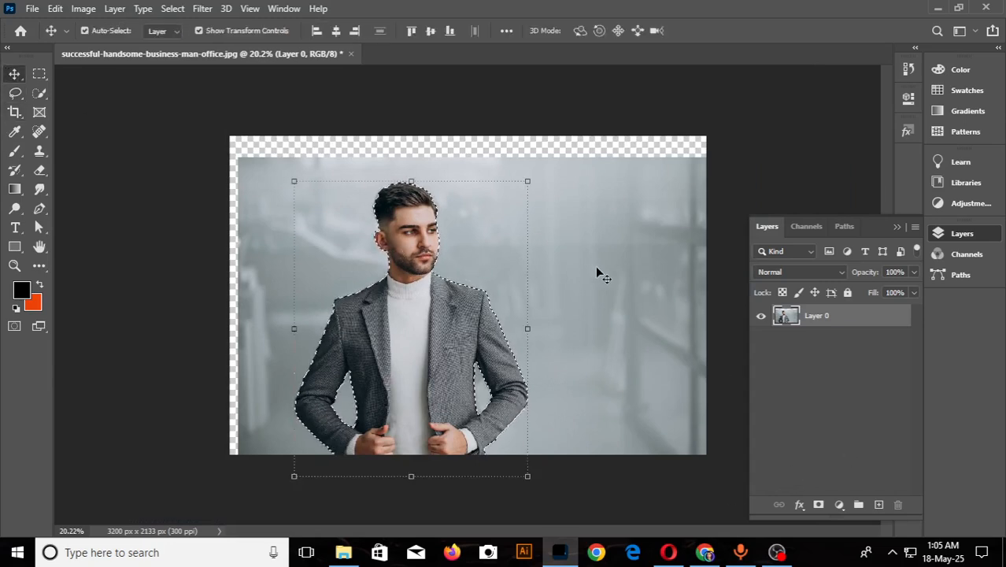
mouse_move(560, 378)
mouse_down()
mouse_move(553, 350)
mouse_move(552, 376)
mouse_up()
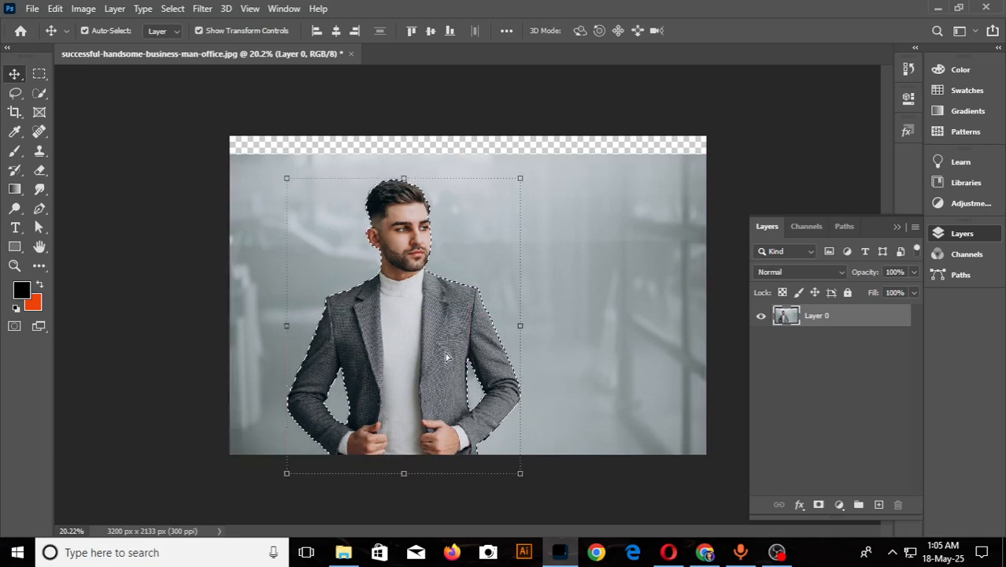
- Try moving the selected businessman upward out of his background, and undo the move
drag(447, 381, 446, 339)
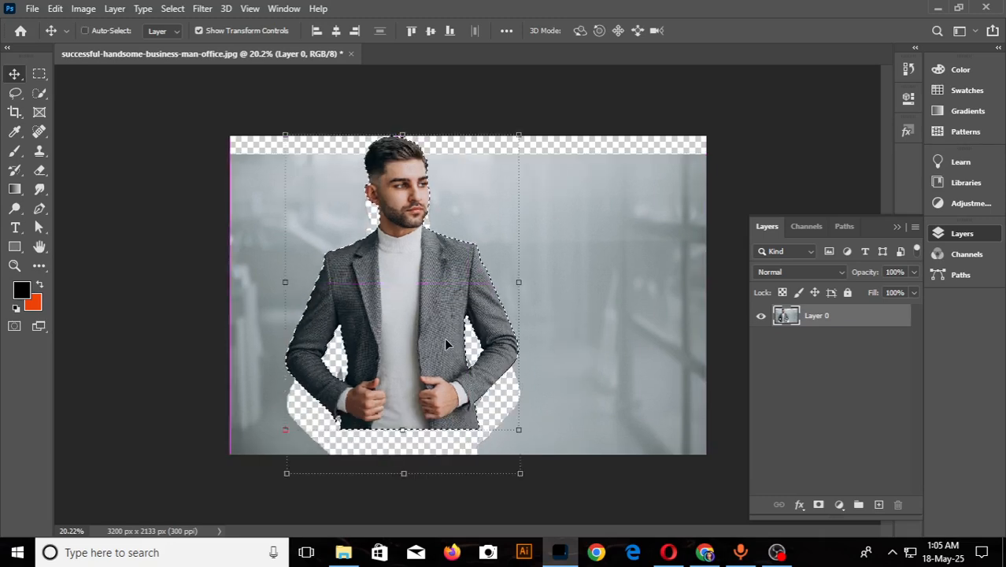
key(ctrl+z)
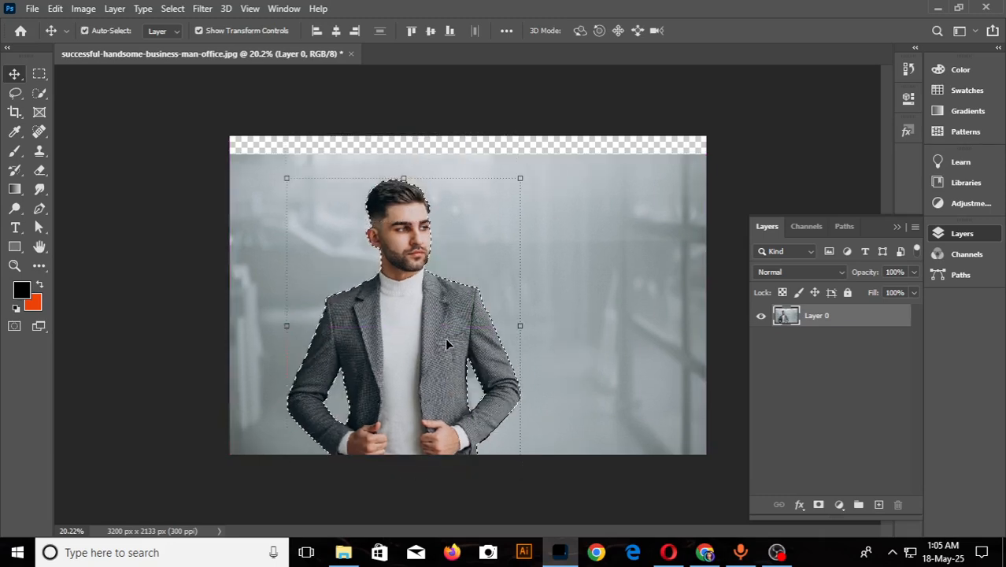
- Add a layer mask to Layer 0 from the businessman selection to hide the background, and deselect the layer
click(818, 506)
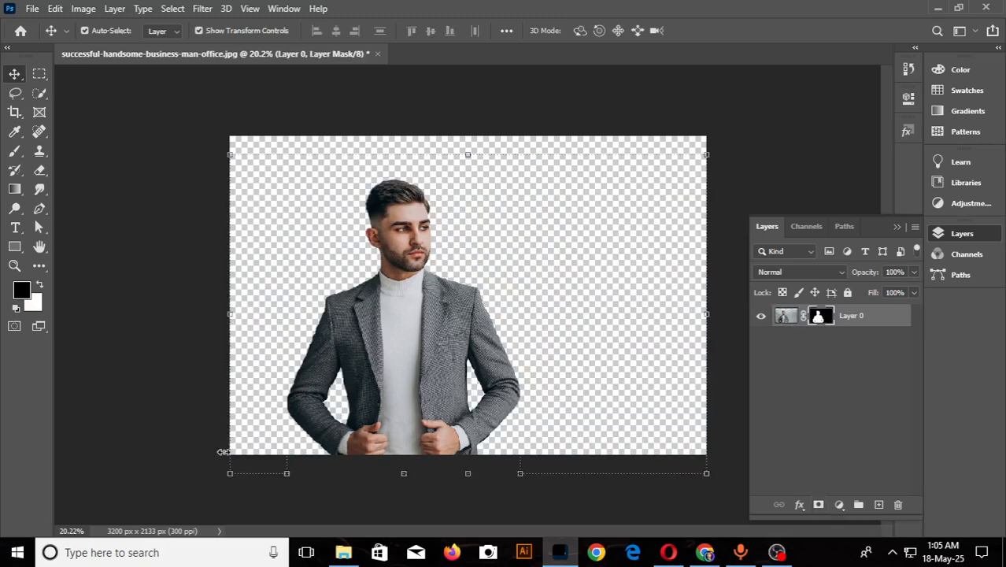
click(135, 369)
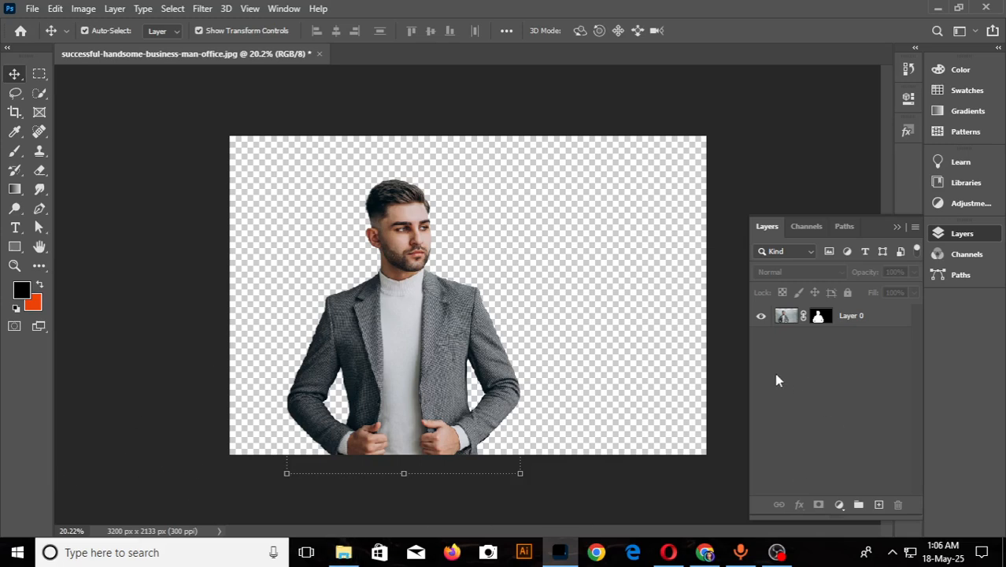
- Start a Save for Web (Legacy) export of the cutout and set the file format to PNG-24
click(32, 9)
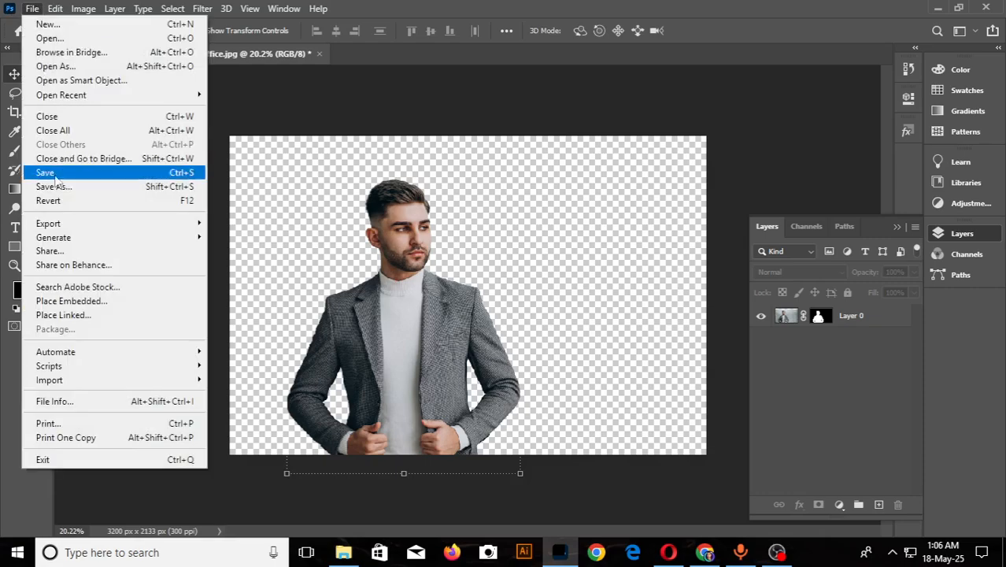
mouse_move(63, 225)
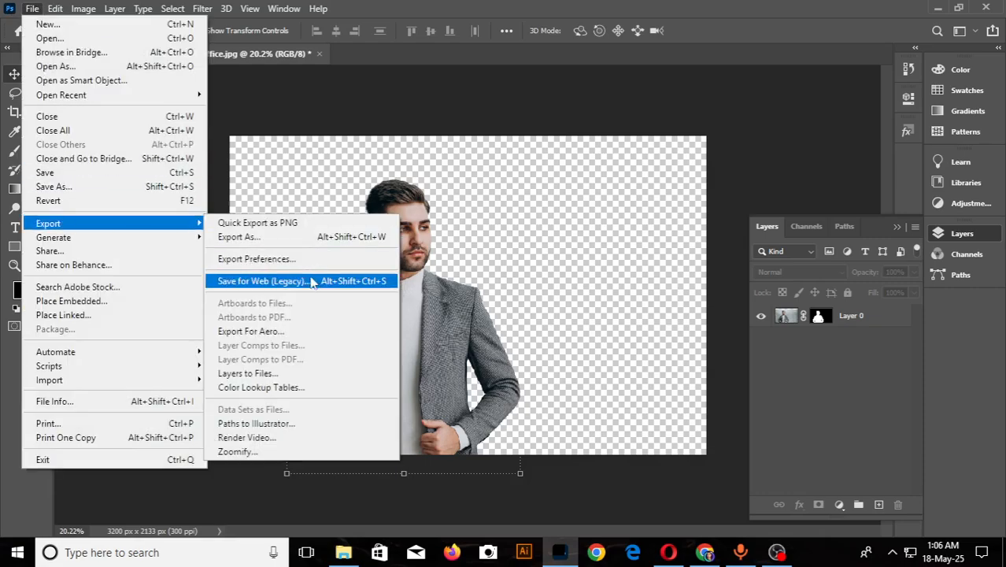
click(287, 285)
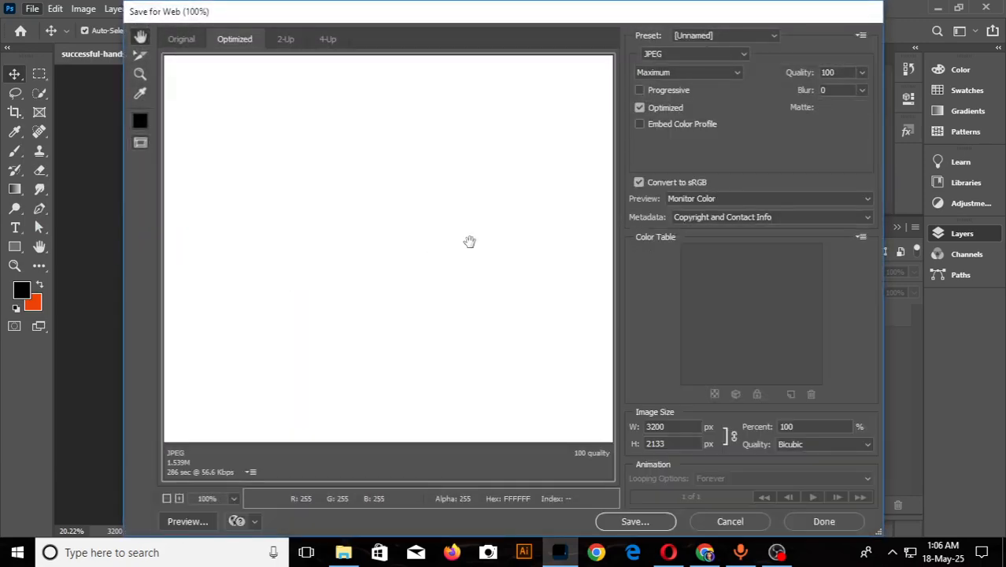
click(728, 61)
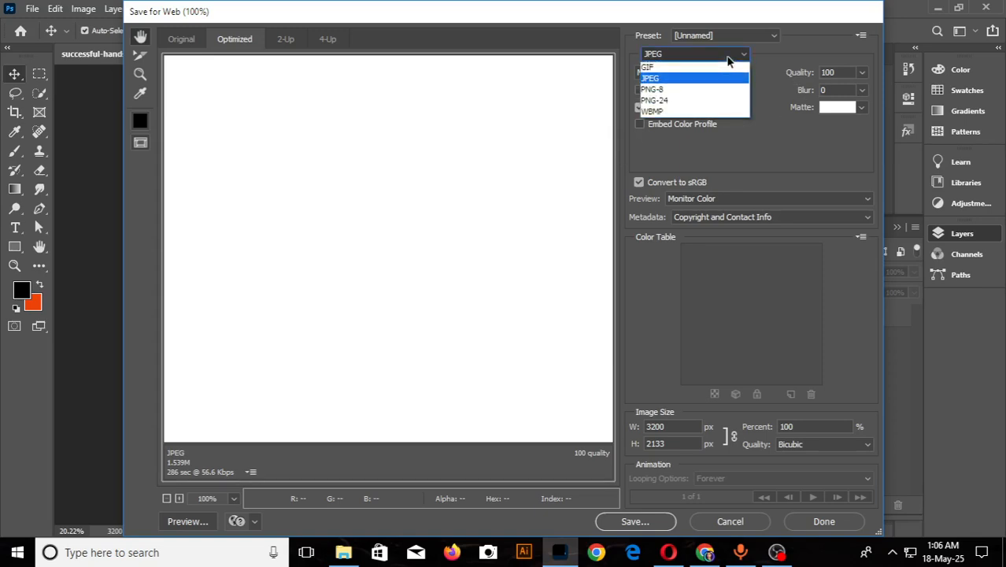
click(660, 96)
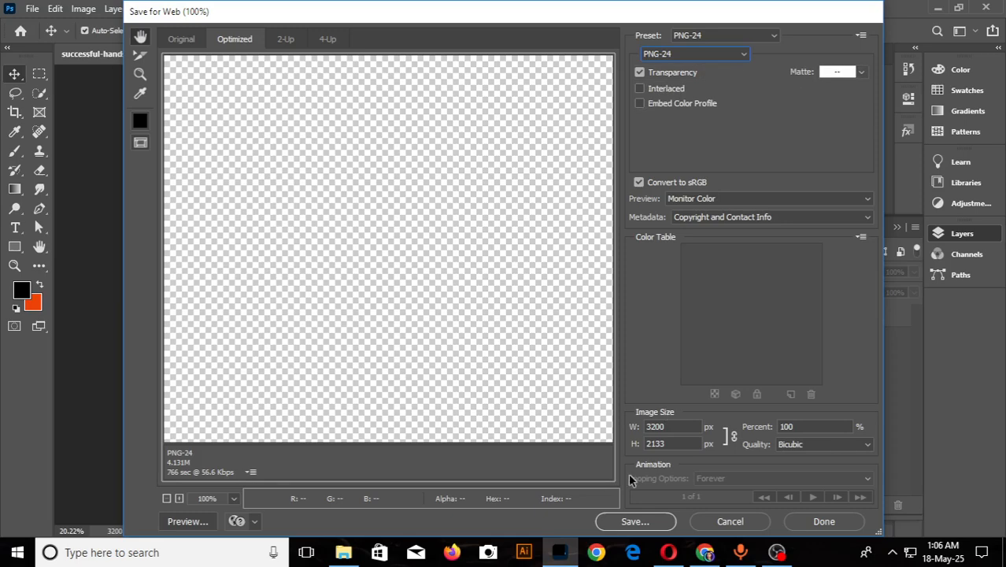
- Save the PNG-24 export to the Downloads folder under the file name "successful-handsome-business 22", accepting the file name truncation
click(626, 523)
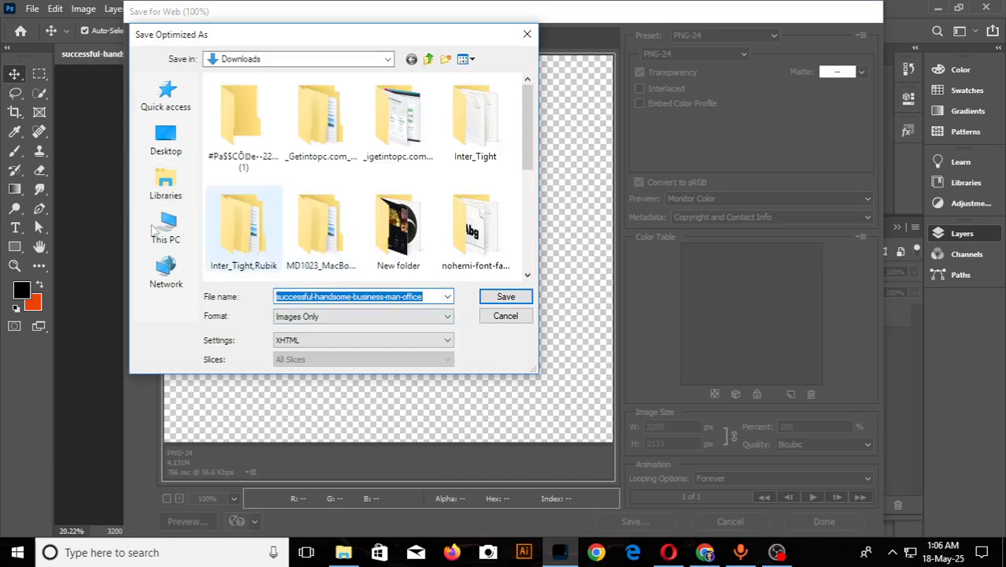
scroll(379, 224, down, 5)
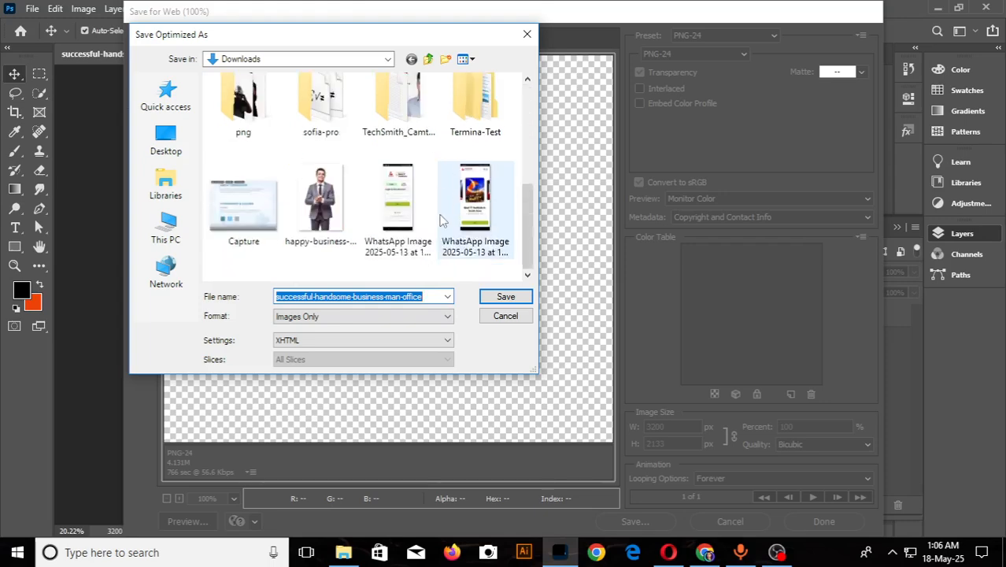
key(Right)
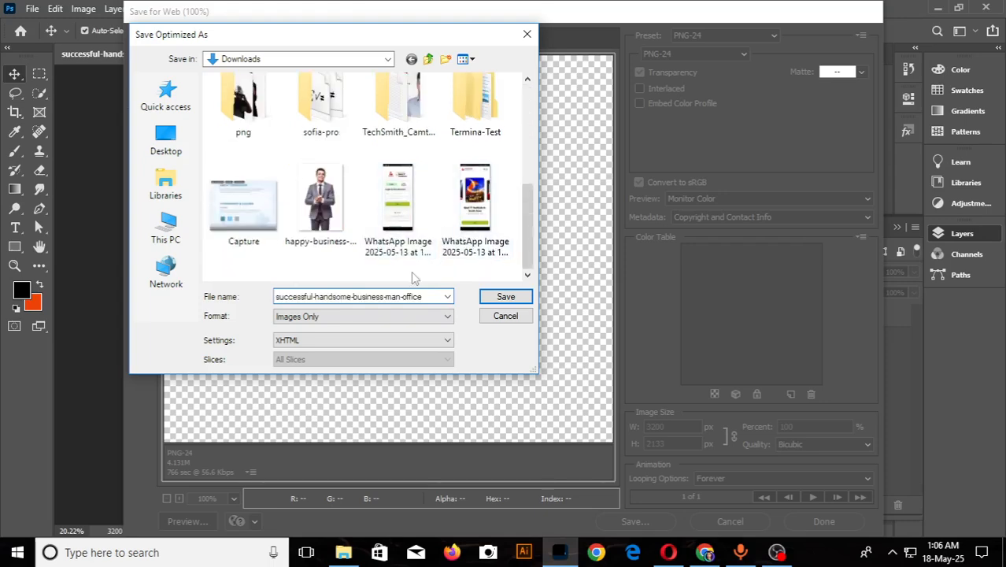
key(BackSpace)
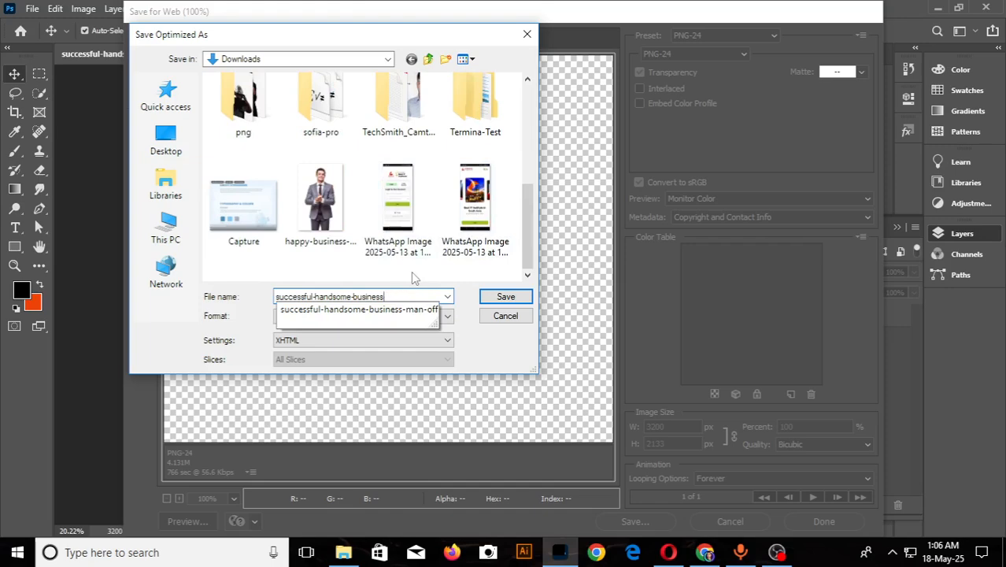
text(22)
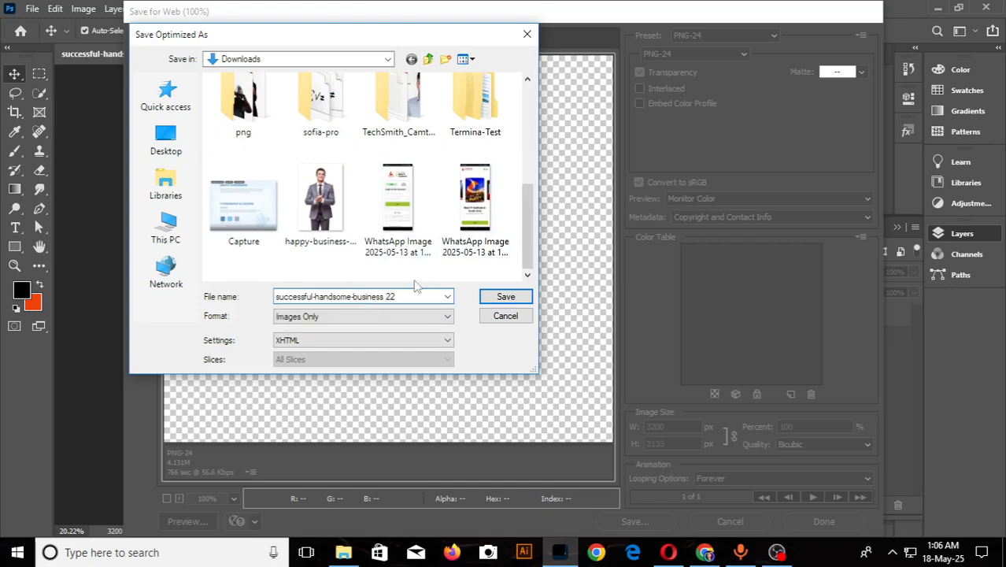
click(488, 299)
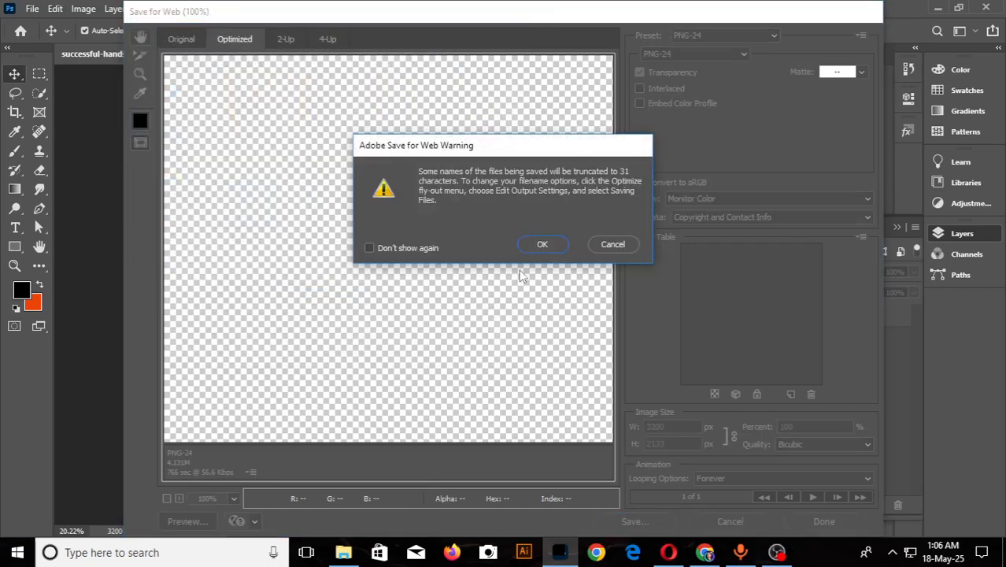
click(542, 246)
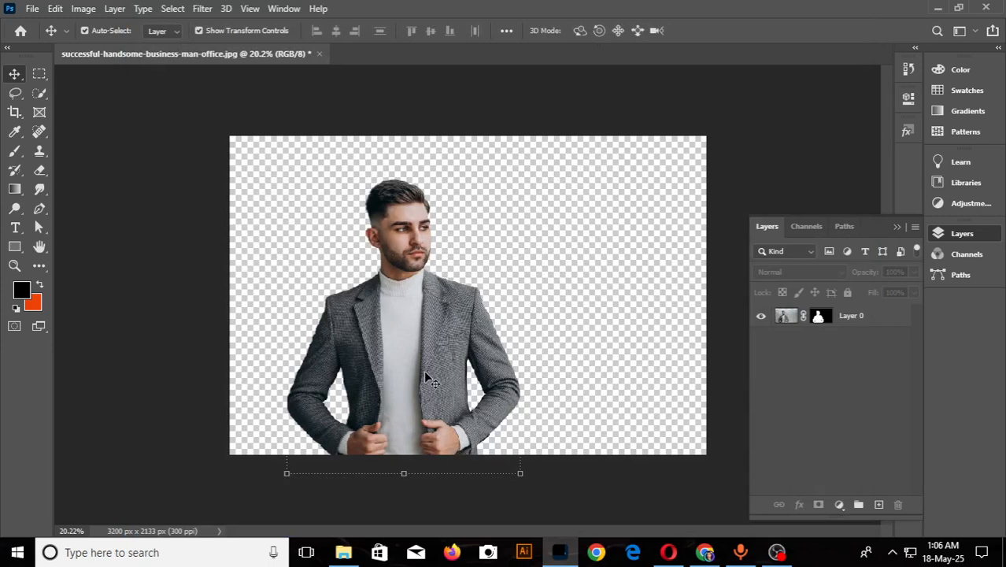
- Start another Save for Web (Legacy) export of the cutout and set the file format to JPEG
click(33, 9)
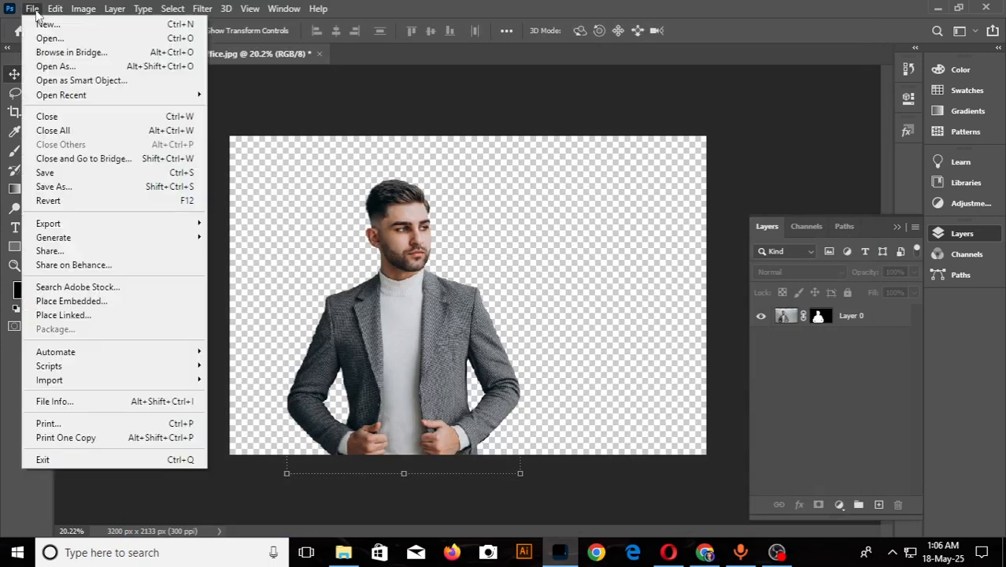
mouse_move(70, 226)
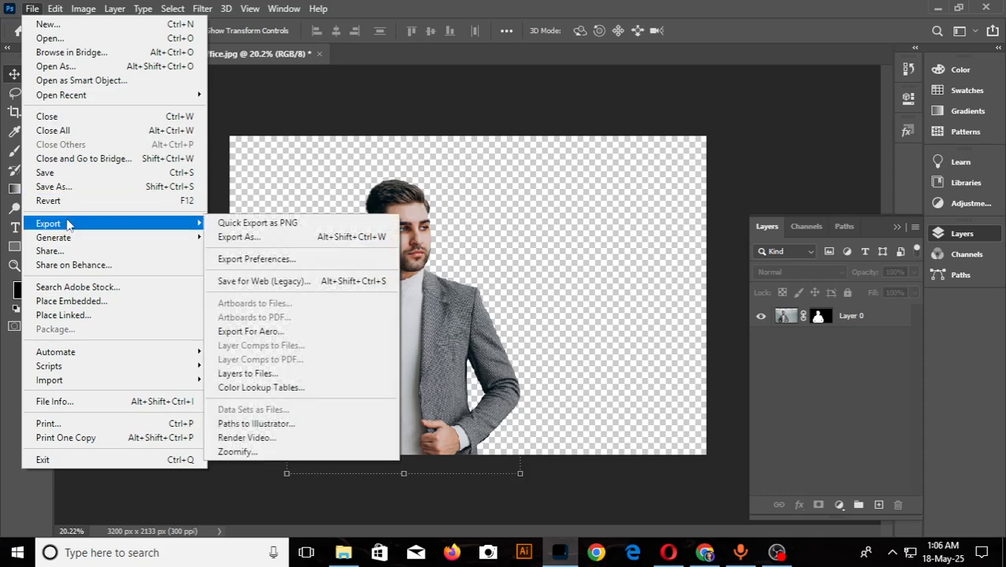
click(281, 280)
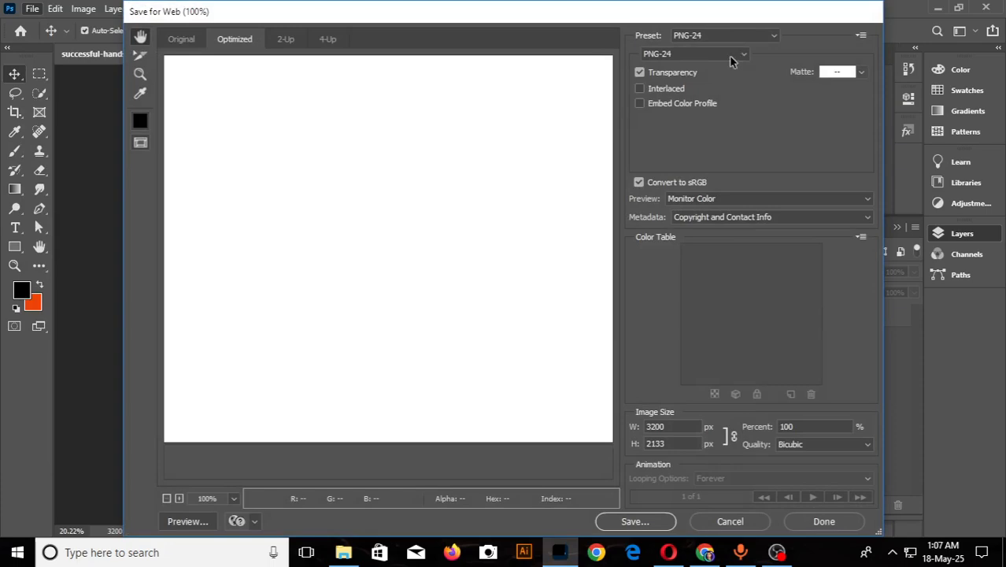
click(684, 53)
click(648, 76)
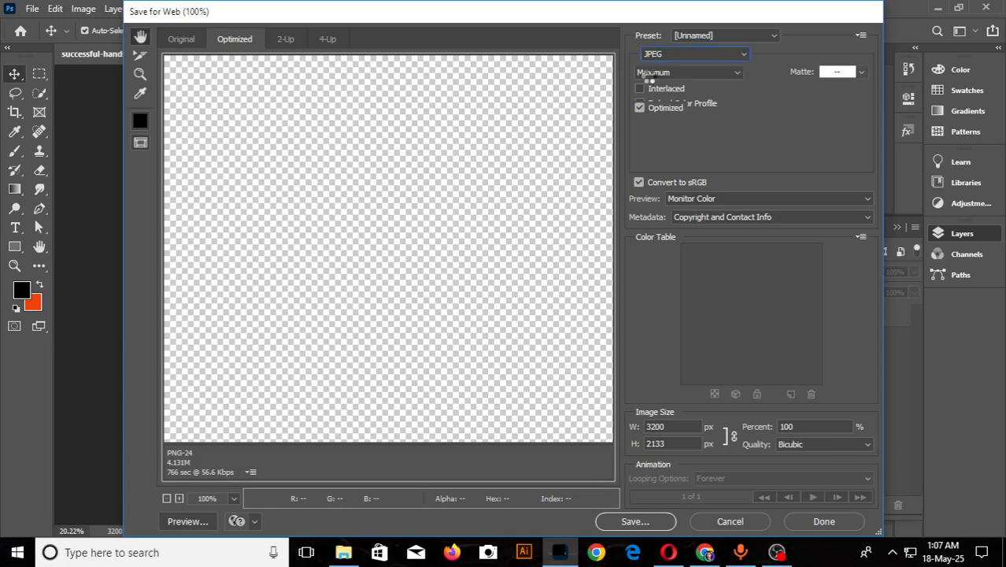
- Save the JPEG export to the Downloads folder under the file name "successful-handsome-business-man-office 222"
click(633, 521)
key(End)
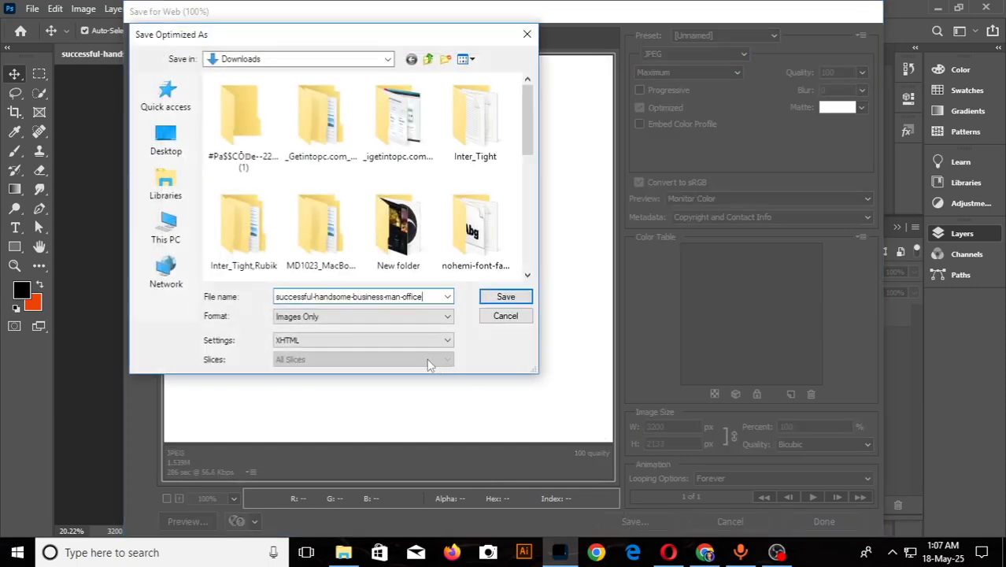
text(22)
key(Return)
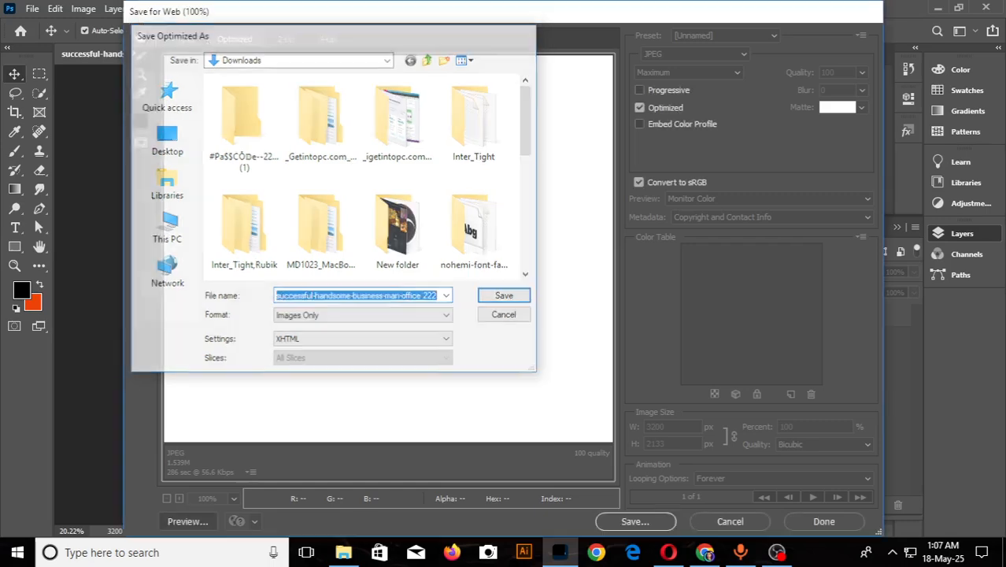
key(Return)
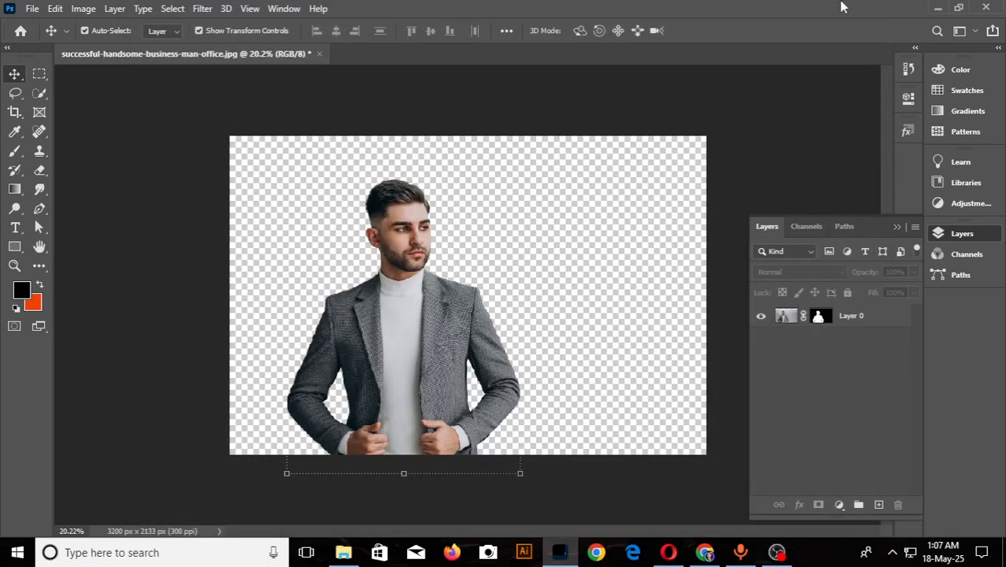
- Switch from Photoshop back to the class 2 page of the Figma file in the browser
click(936, 8)
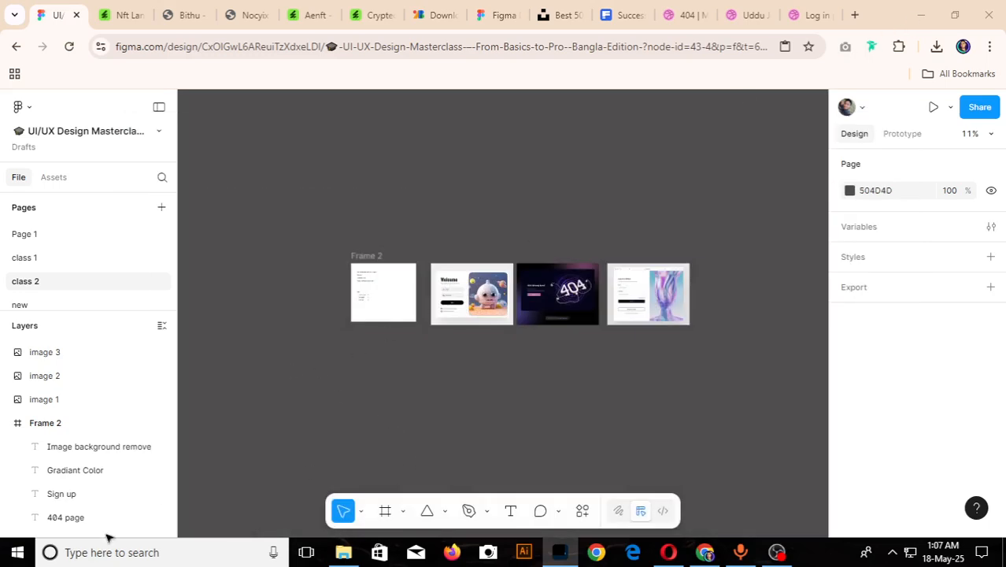
click(456, 485)
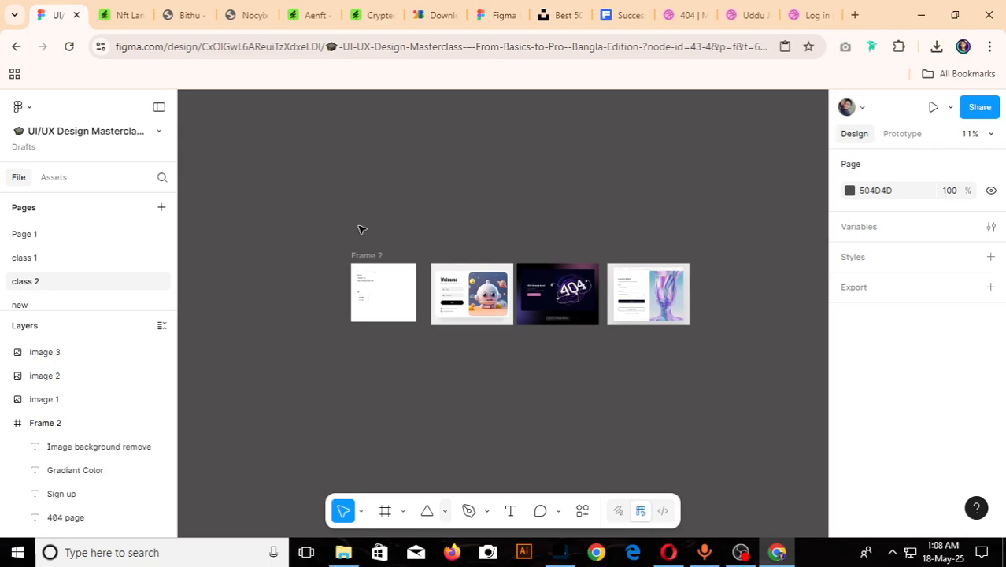
right_click(359, 232)
click(359, 232)
scroll(362, 229, up, 1)
- Run the tree command from the Windows Run dialog
key(super)
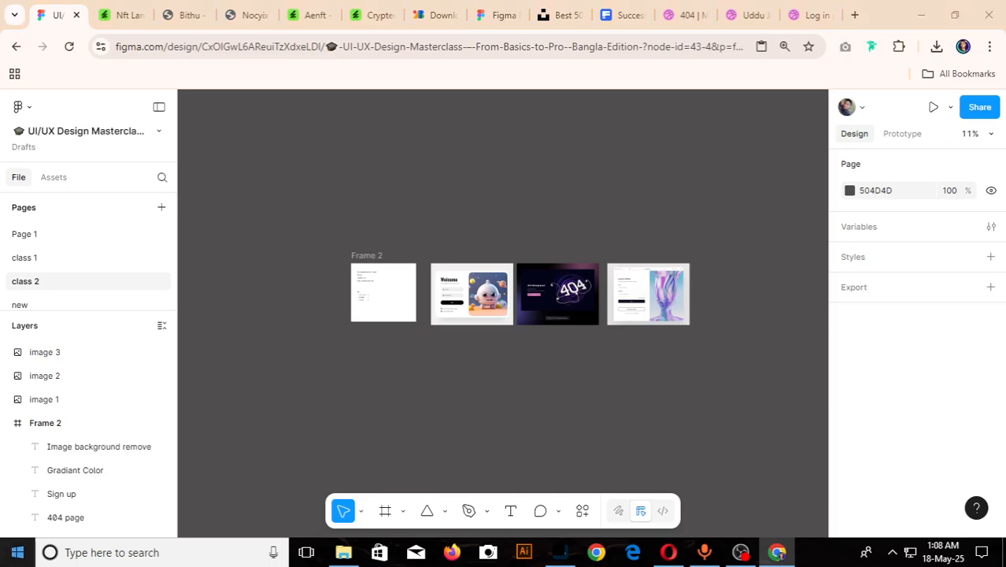
right_click(17, 551)
click(31, 494)
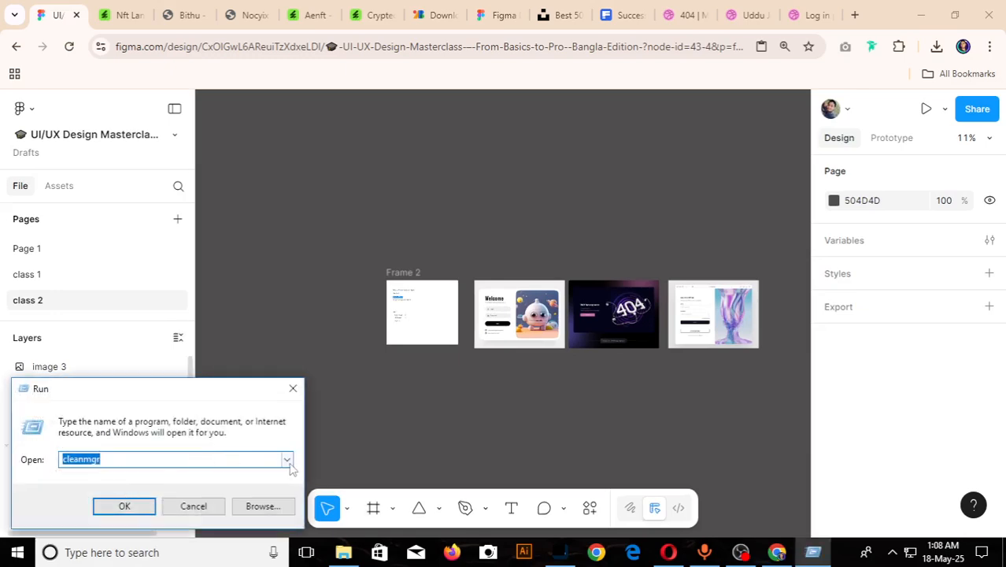
click(287, 459)
click(71, 395)
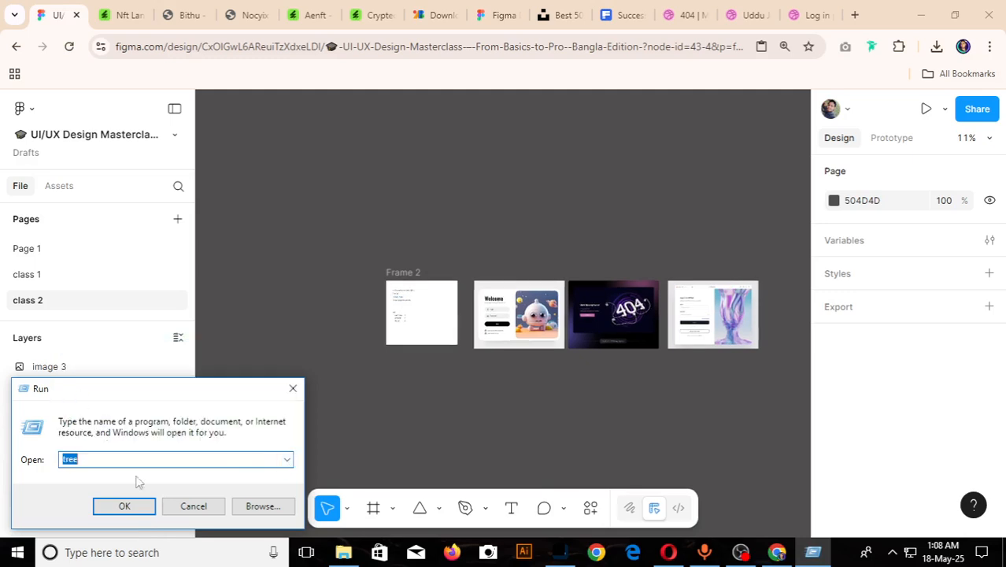
click(125, 507)
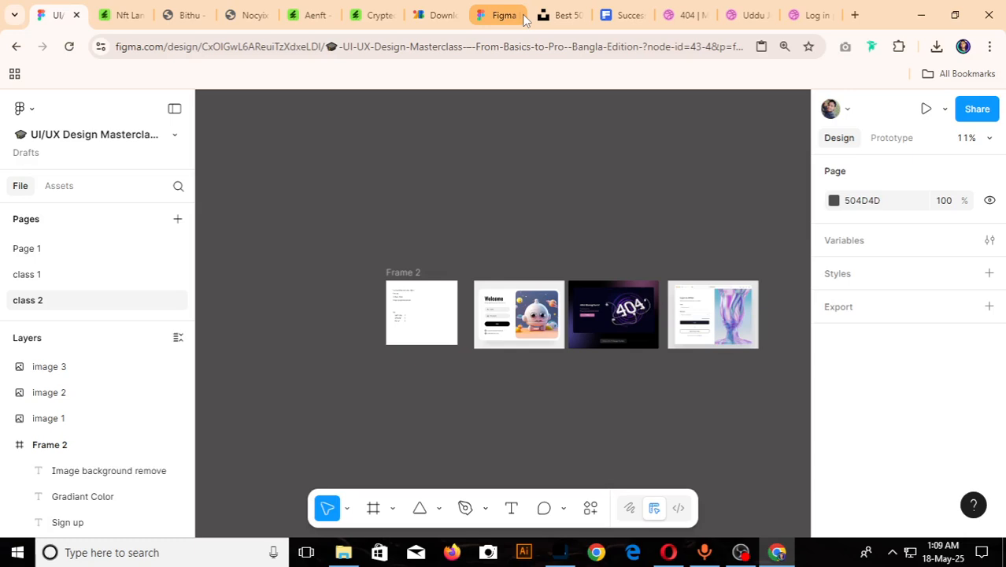
- Switch to the Figma downloads page in the browser
click(522, 17)
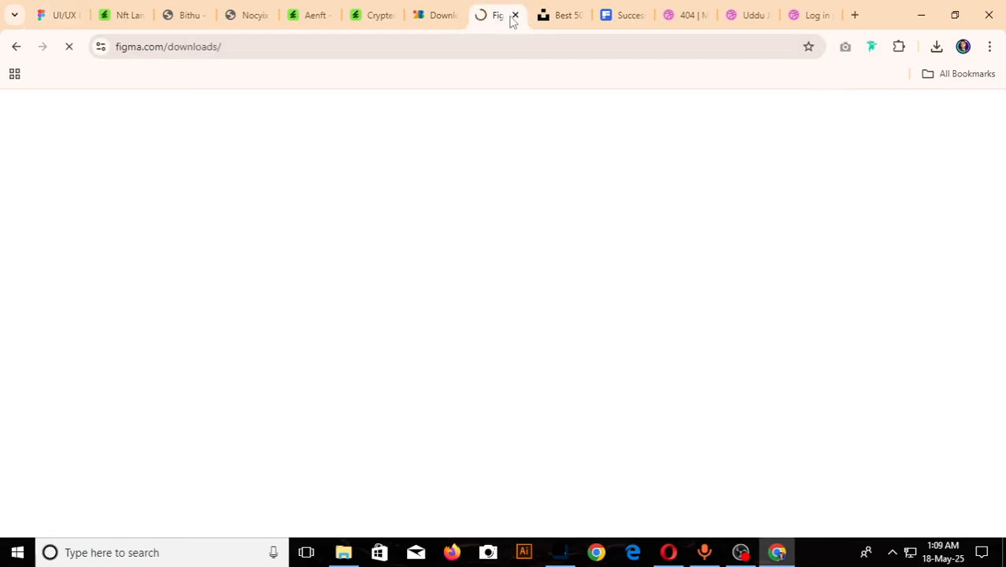
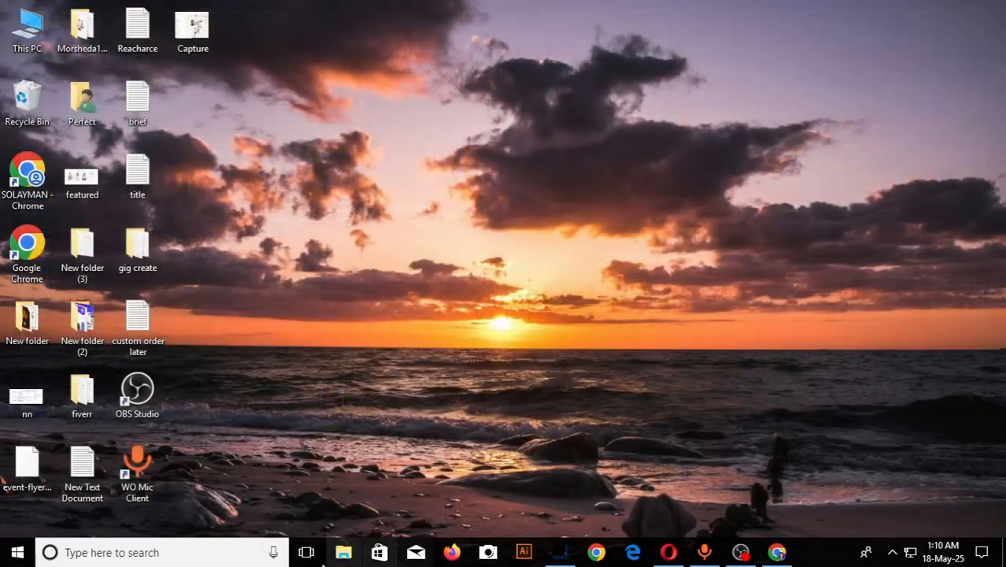
- Force-quit Adobe Photoshop 2020 from Task Manager and close Task Manager
right_click(17, 552)
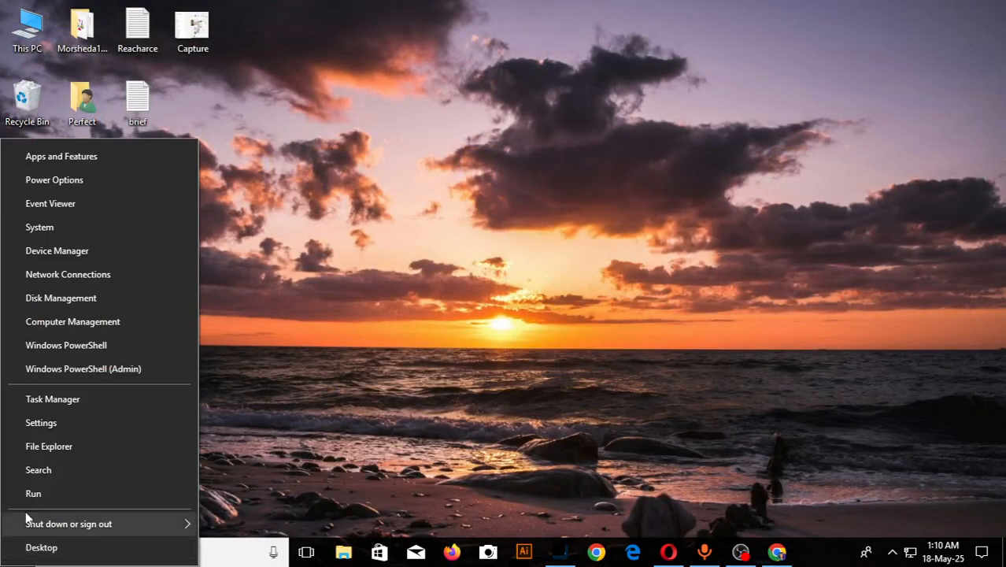
click(69, 401)
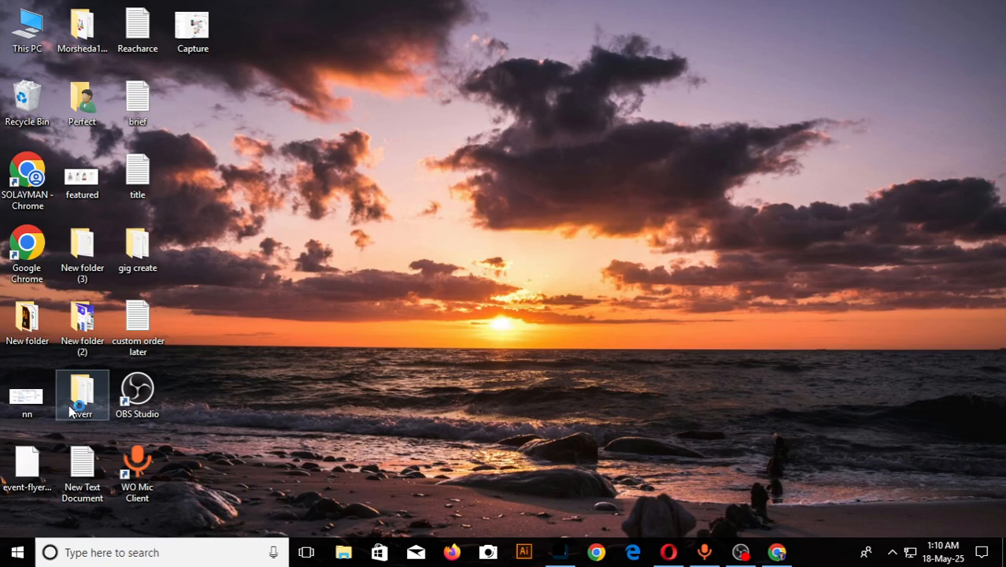
key(ctrl+shift+Escape)
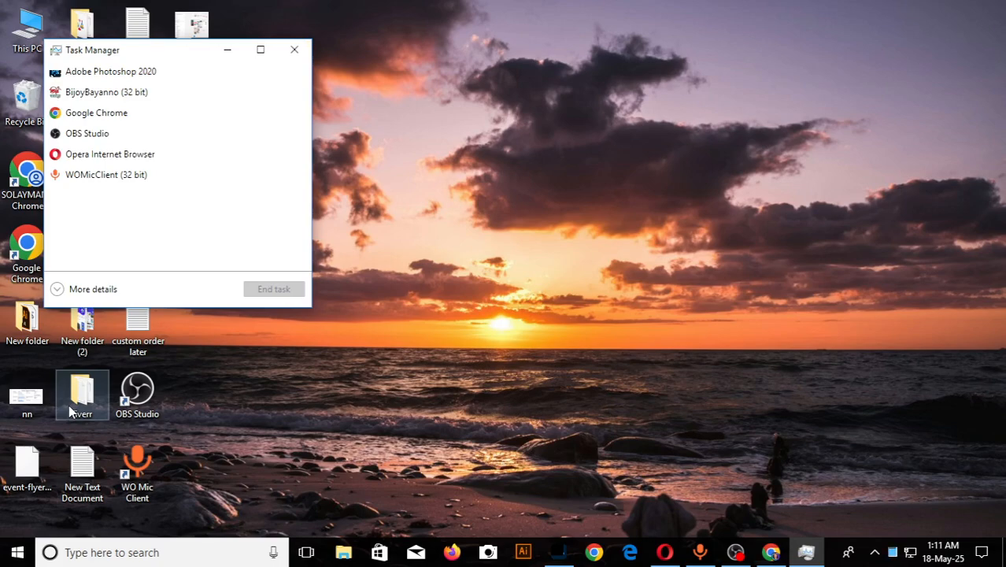
click(155, 71)
click(273, 289)
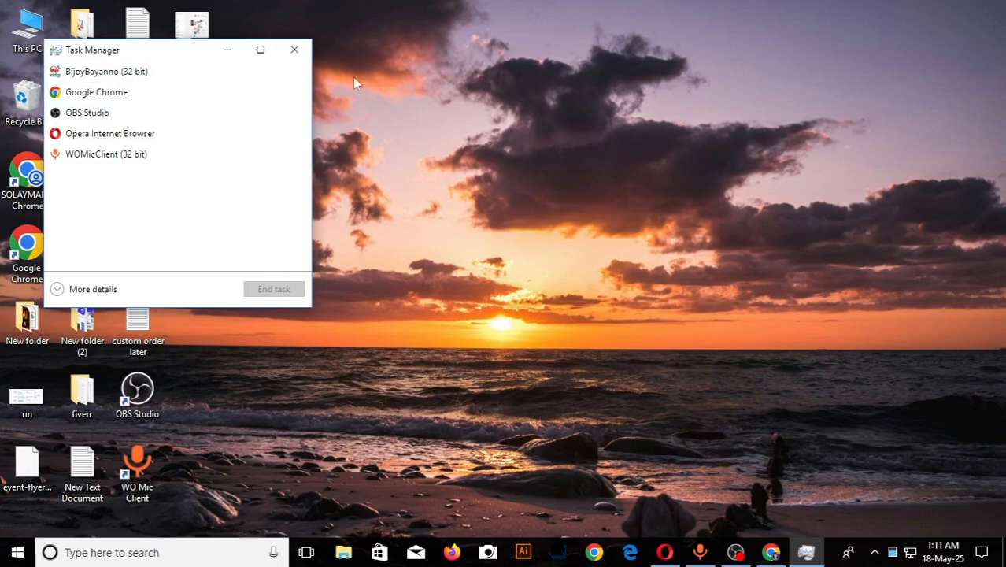
click(295, 50)
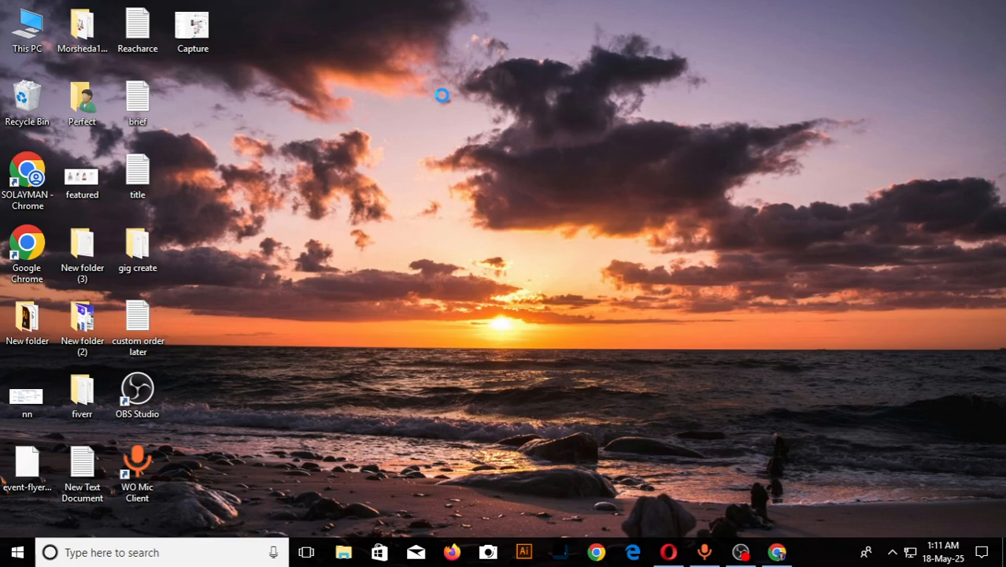
- Refresh the Windows desktop and switch back to the UI/UX Design Masterclass Figma file in Chrome
right_click(396, 57)
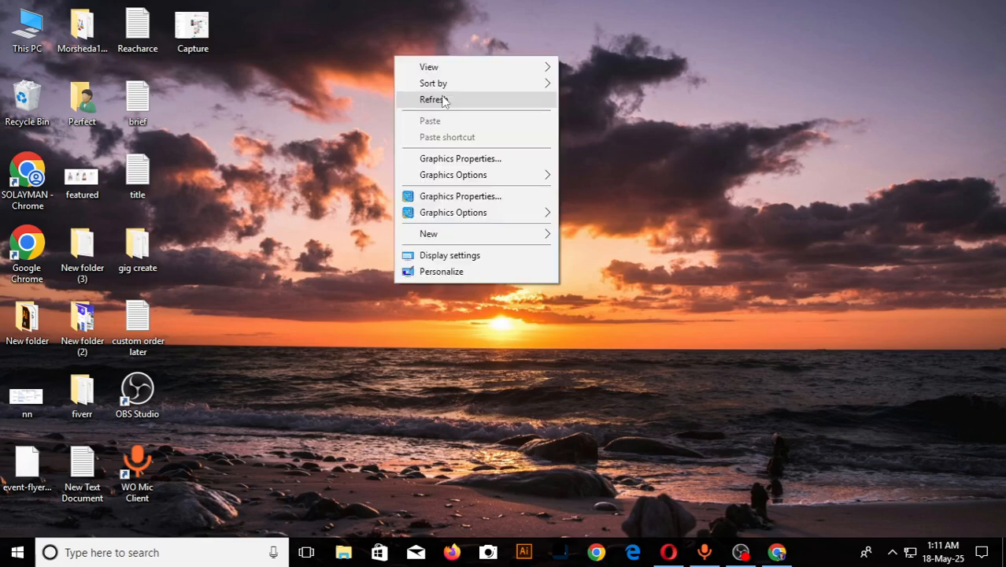
click(443, 101)
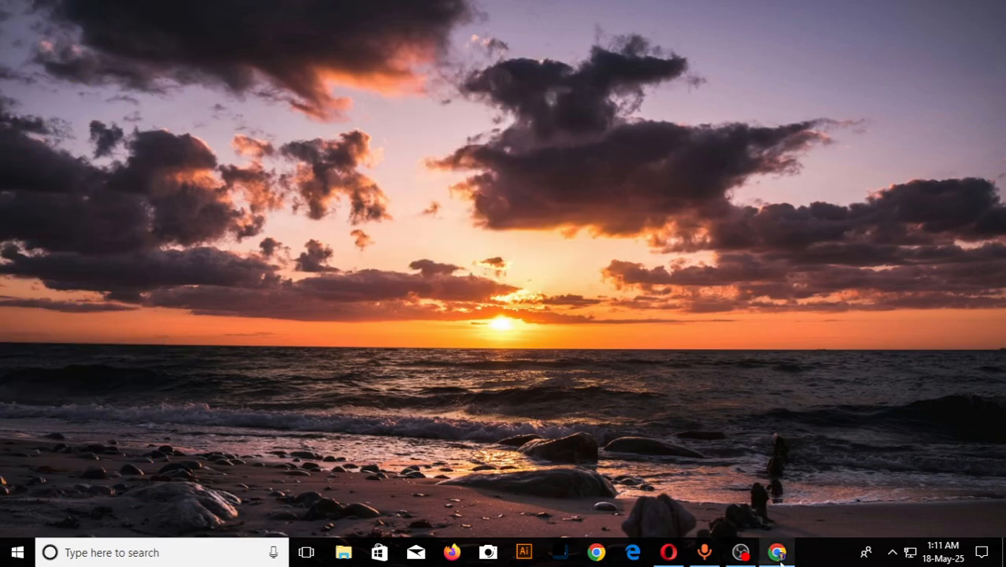
click(778, 553)
click(110, 15)
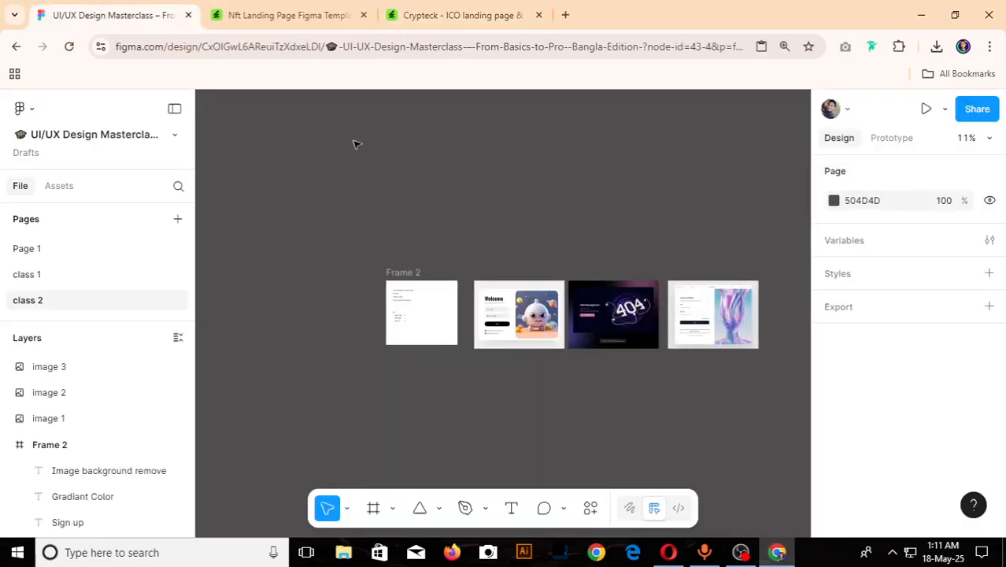
- Import "successful-handsome-business-22" and "successful-handsome-business-man-office-222" from Downloads and place both images on the class 2 canvas
click(438, 509)
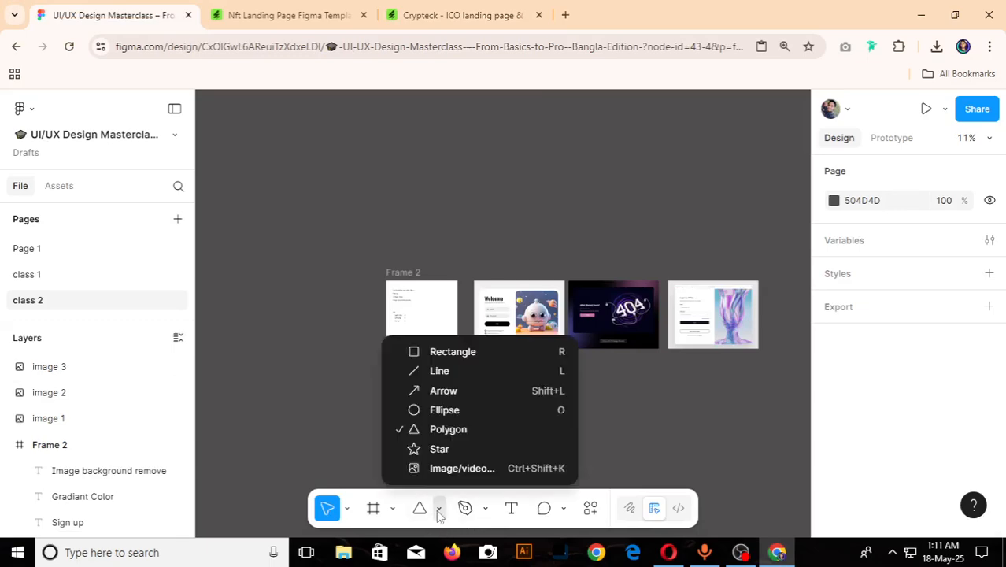
click(462, 470)
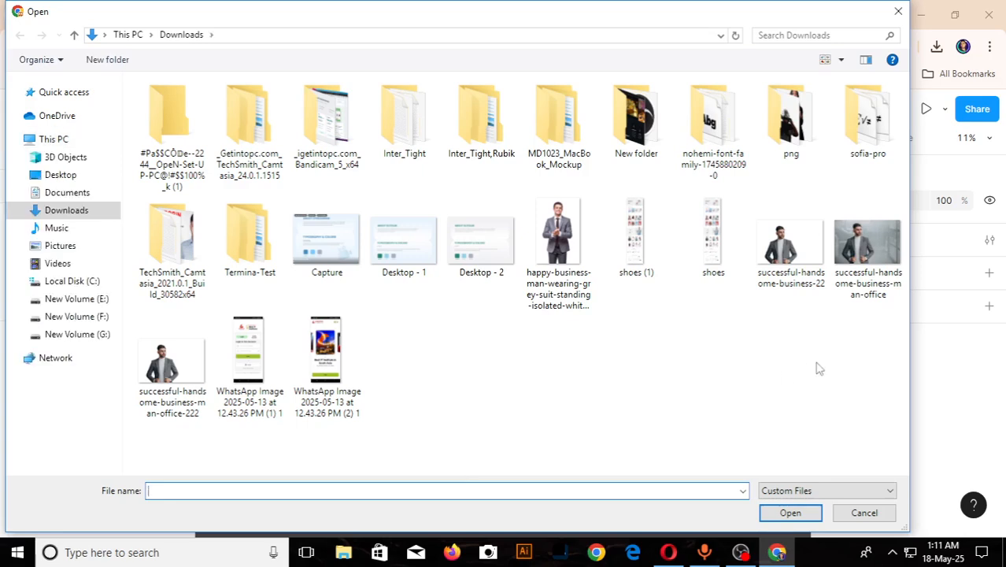
click(794, 260)
ctrl+click(170, 397)
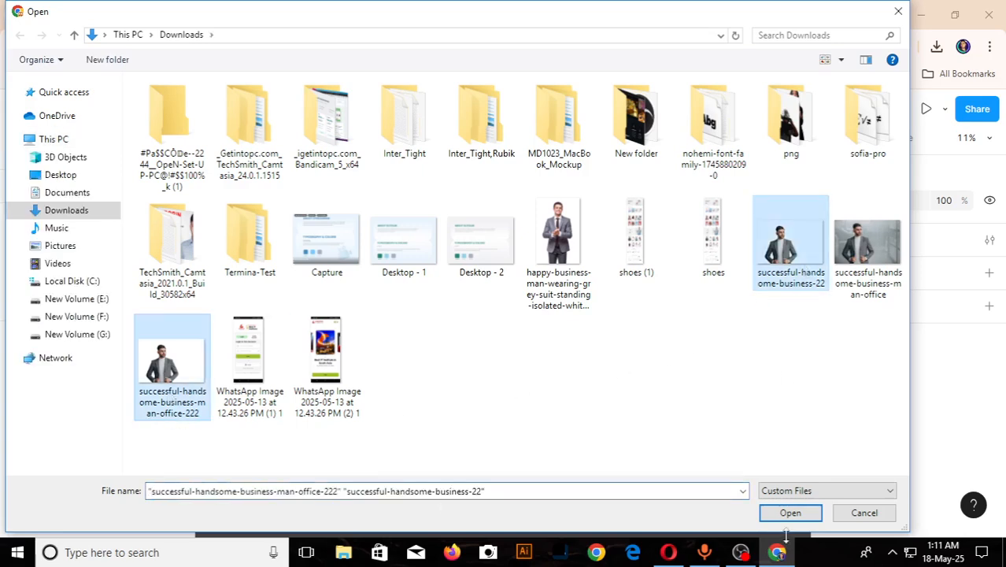
click(778, 516)
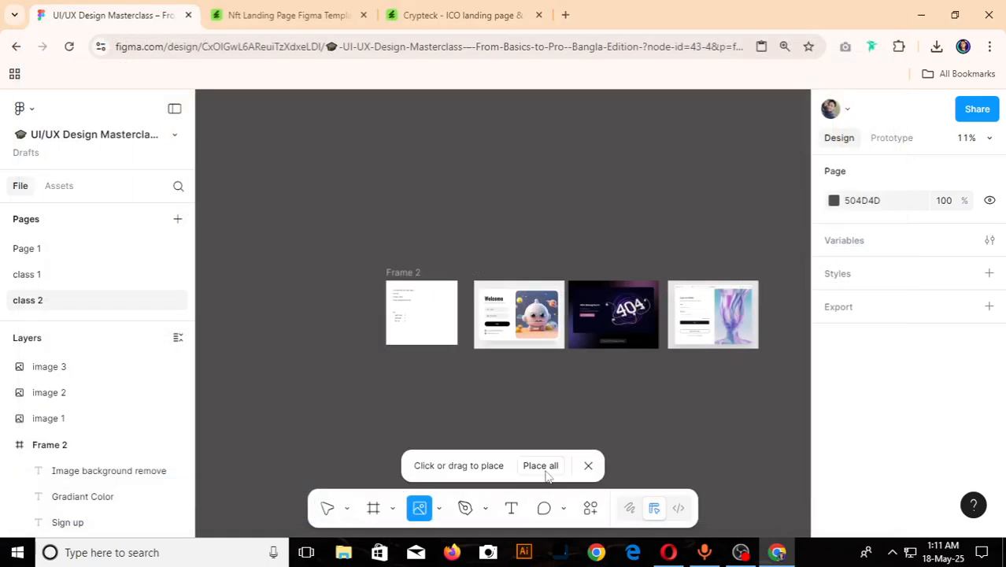
click(552, 467)
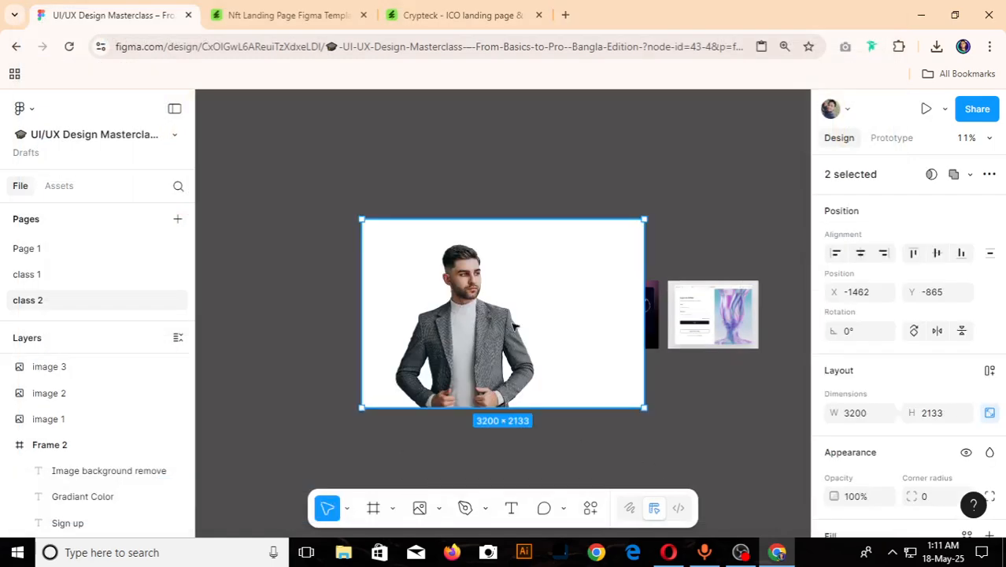
- Move the two imported businessman images off the existing frames to empty canvas and set them side by side
drag(513, 277, 318, 253)
scroll(492, 291, down, 5)
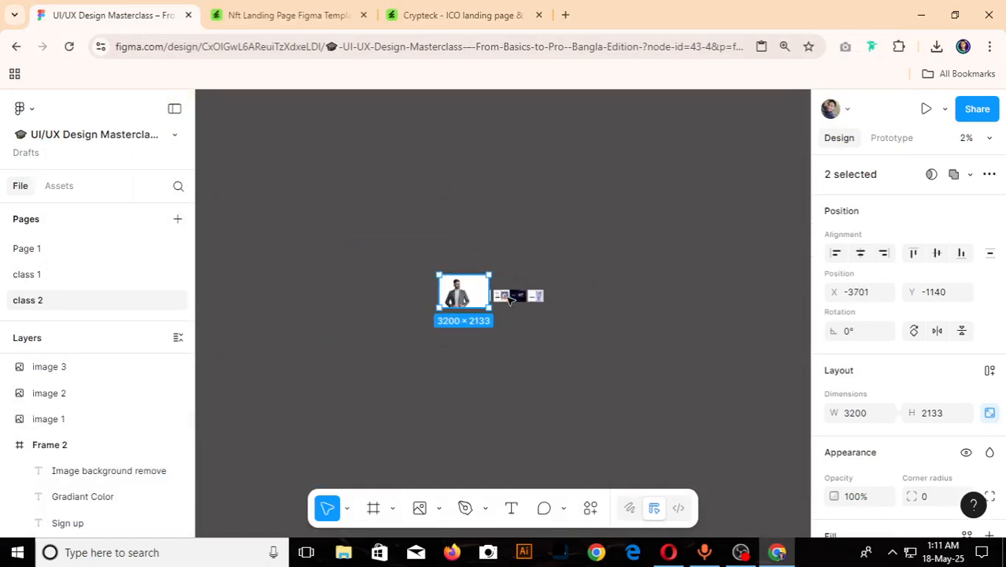
drag(477, 284, 438, 365)
key(Escape)
click(382, 354)
scroll(376, 419, up, 5)
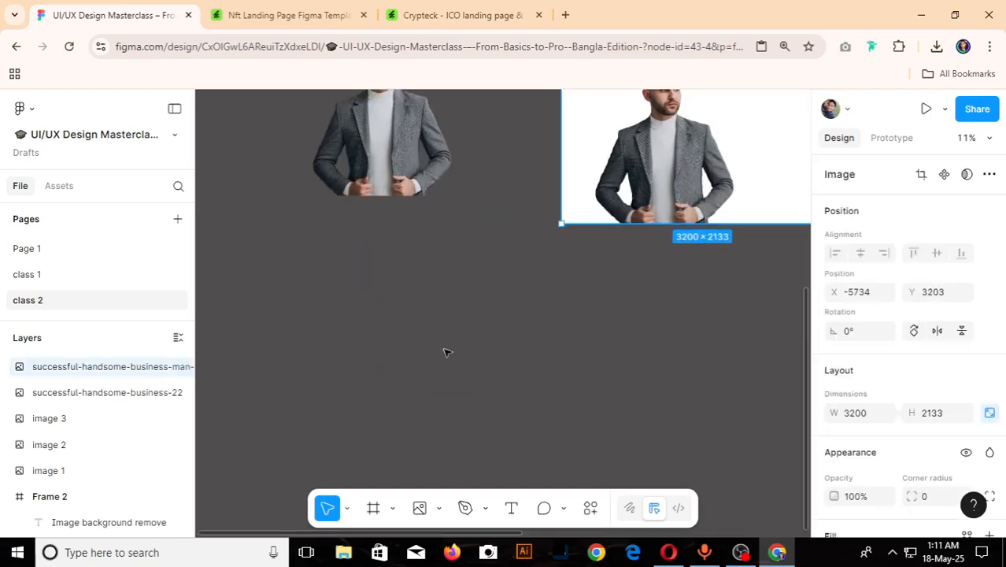
scroll(445, 348, up, 5)
scroll(402, 378, down, 5)
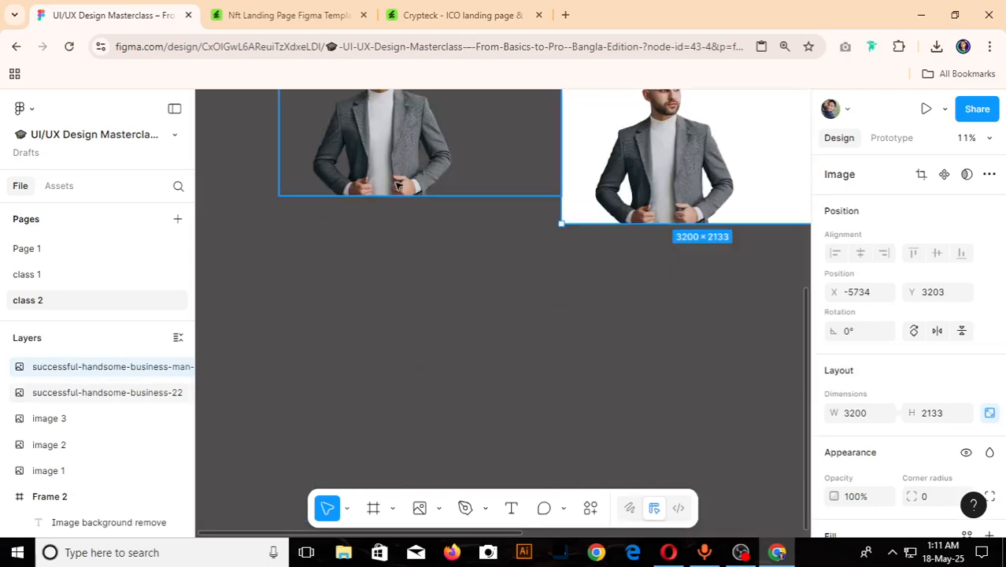
- Space the transparent businessman cutout and the white-background version apart with a gap between them
drag(393, 197, 373, 247)
scroll(441, 246, down, 3)
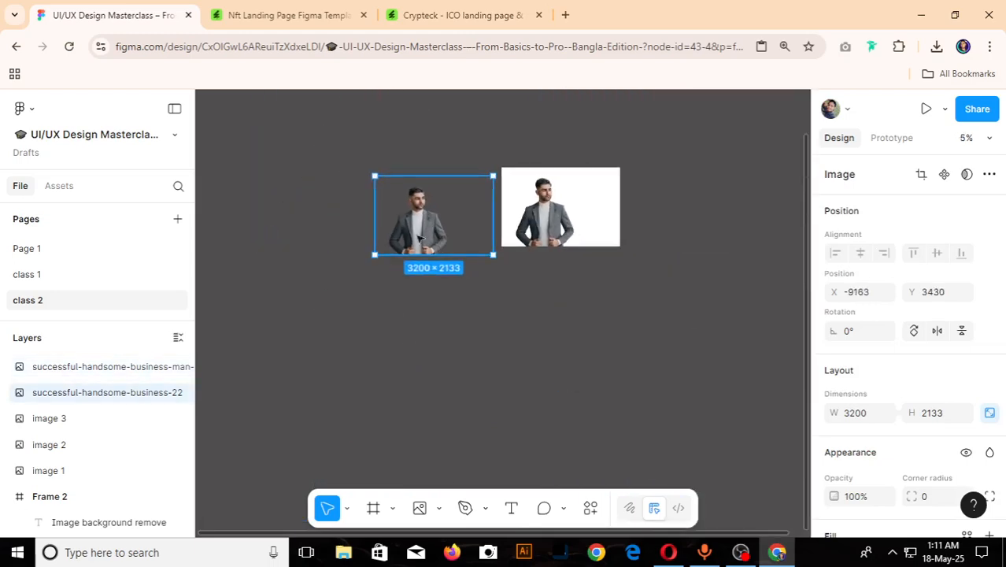
drag(493, 228, 462, 219)
drag(556, 213, 532, 212)
scroll(622, 192, up, 3)
scroll(630, 236, down, 3)
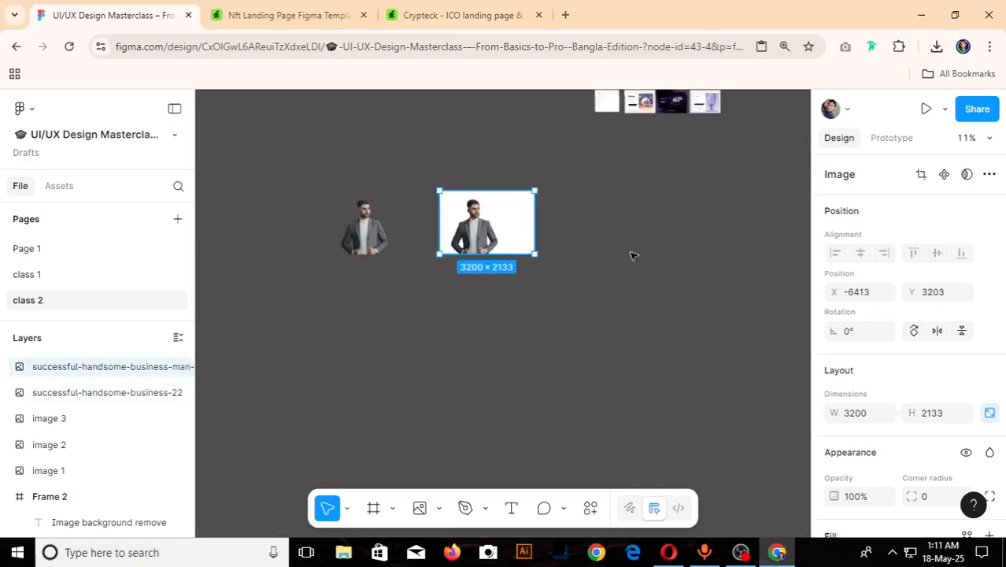
scroll(365, 220, up, 3)
drag(364, 221, 360, 228)
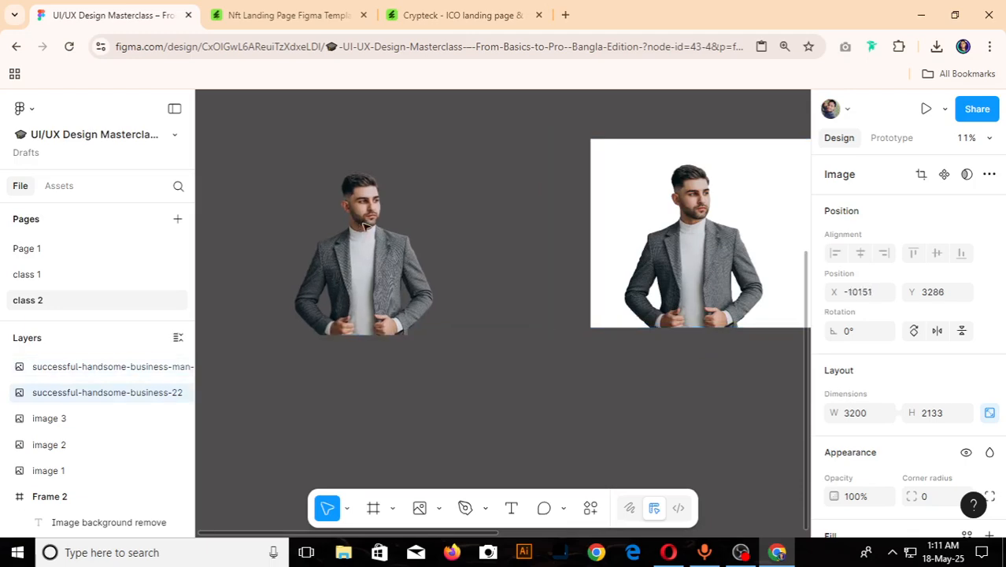
drag(432, 252, 430, 278)
scroll(430, 278, down, 5)
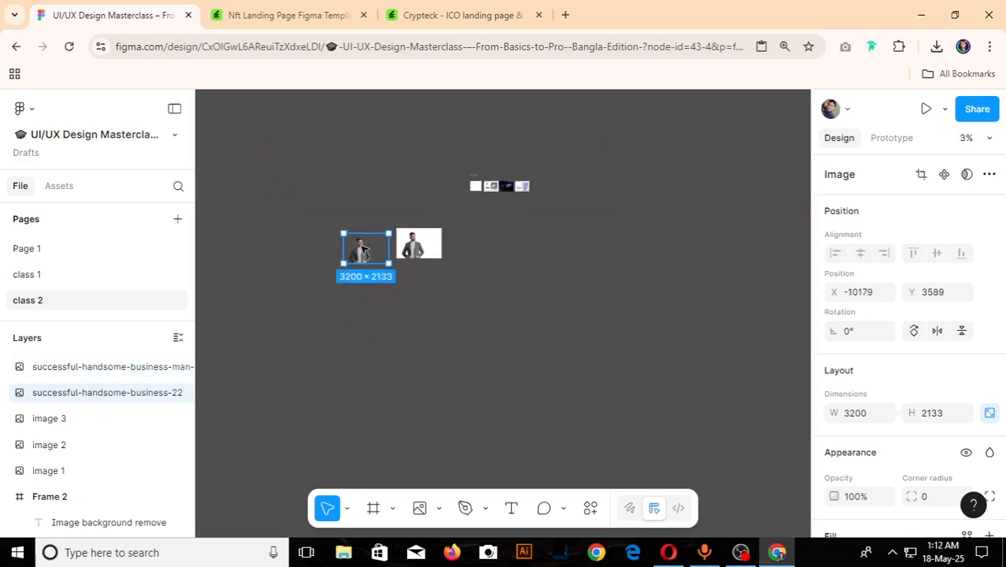
- Line up the transparent cutout and the white-background image at the same height, Y 3011, and deselect them
scroll(420, 238, up, 2)
scroll(537, 252, down, 2)
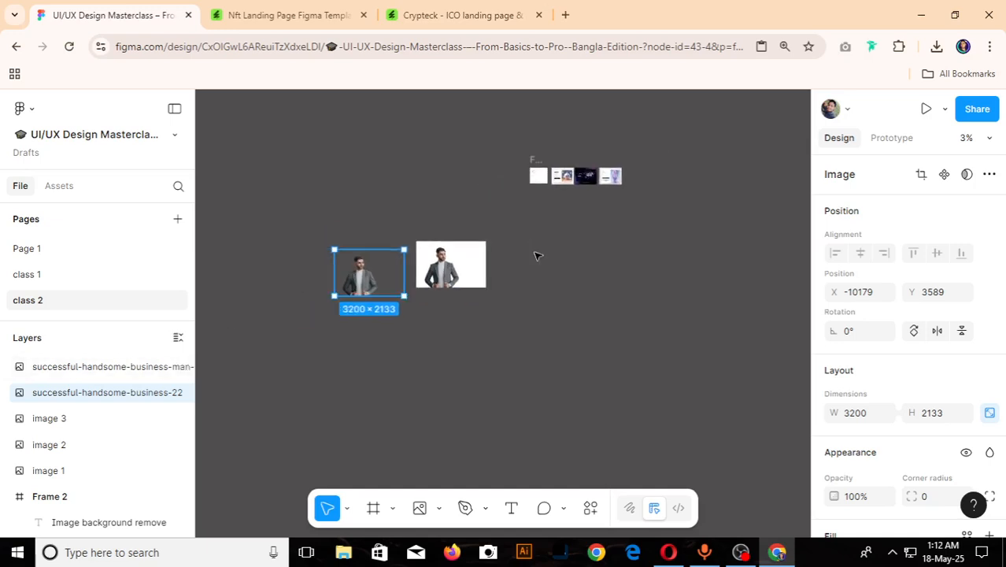
scroll(425, 264, up, 4)
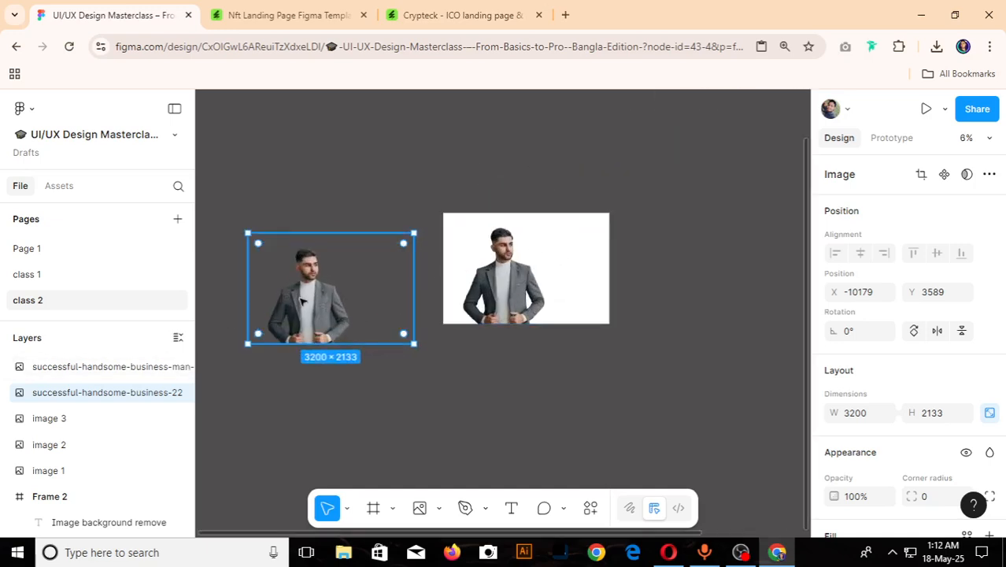
drag(303, 297, 319, 270)
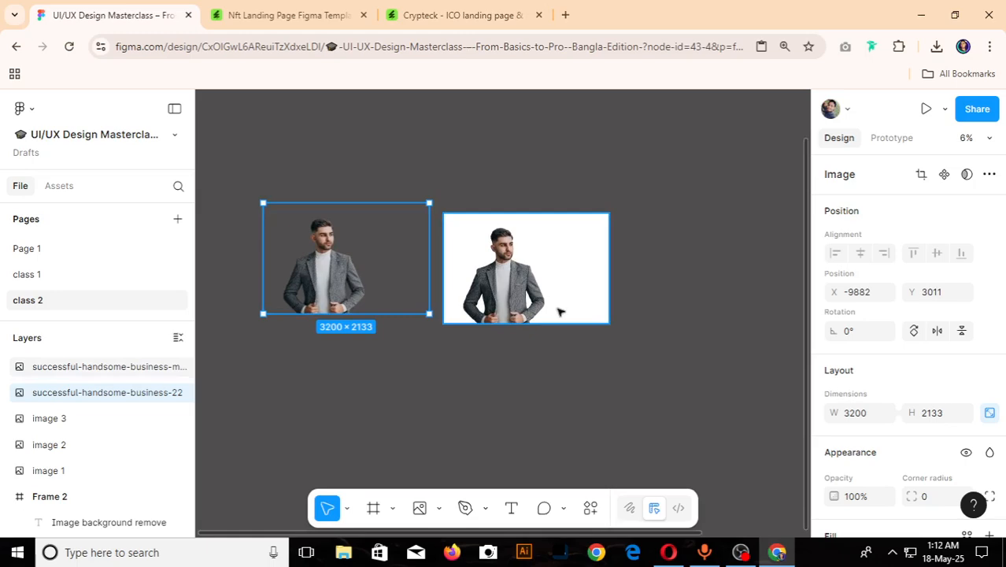
drag(559, 312, 556, 300)
click(483, 365)
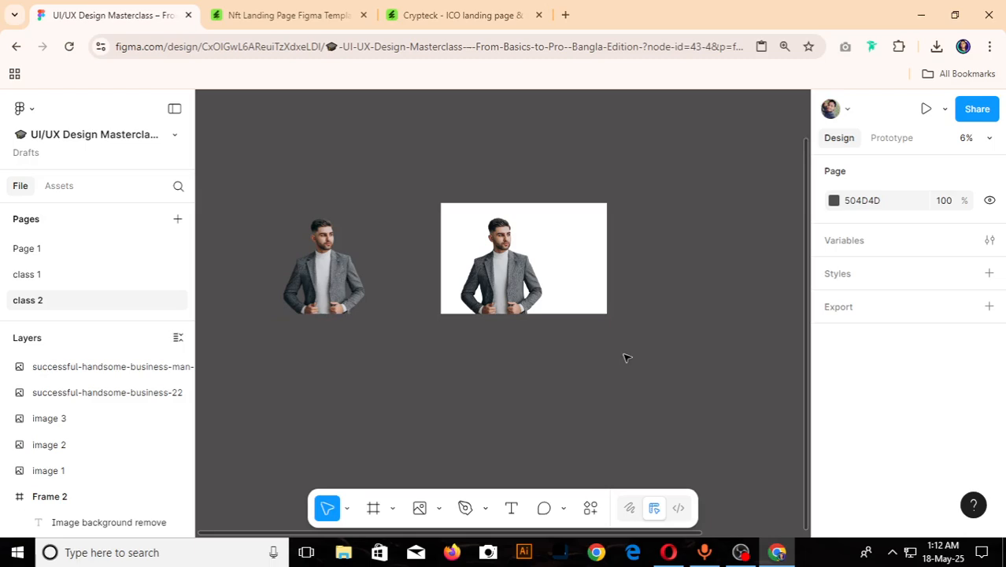
- Delete the white-background businessman image and move the transparent cutout into the freed space
click(555, 279)
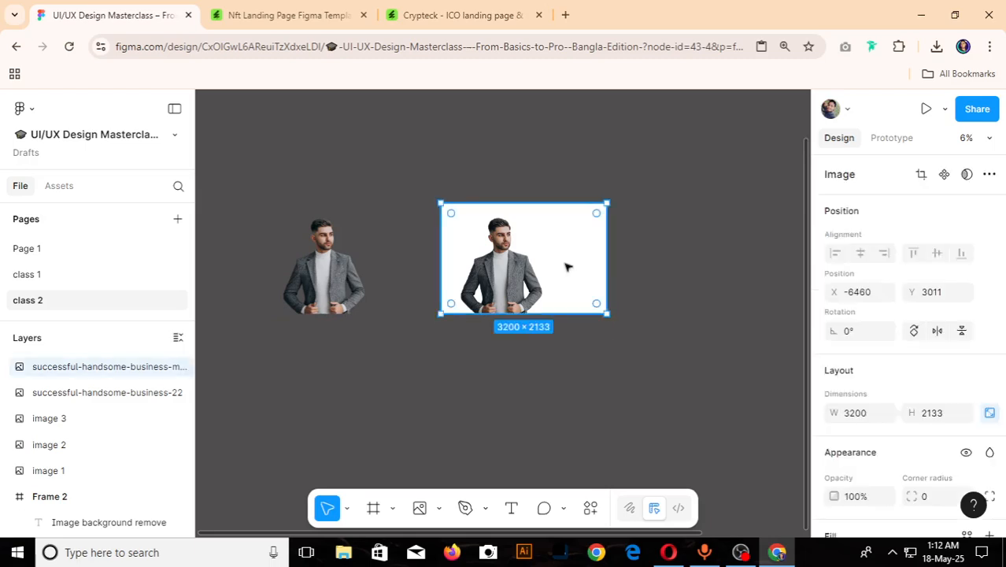
key(Delete)
drag(350, 290, 516, 270)
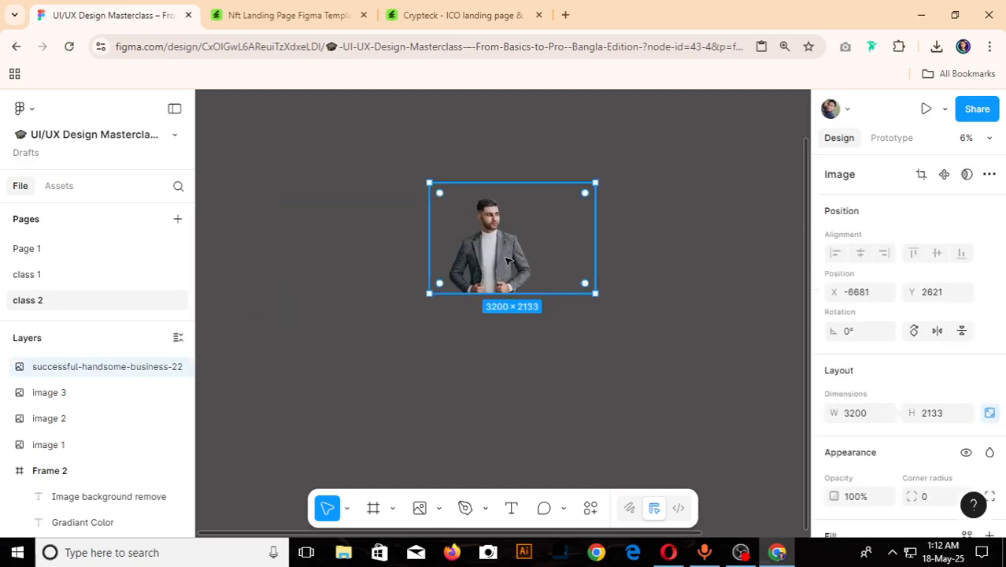
drag(508, 259, 481, 264)
click(641, 358)
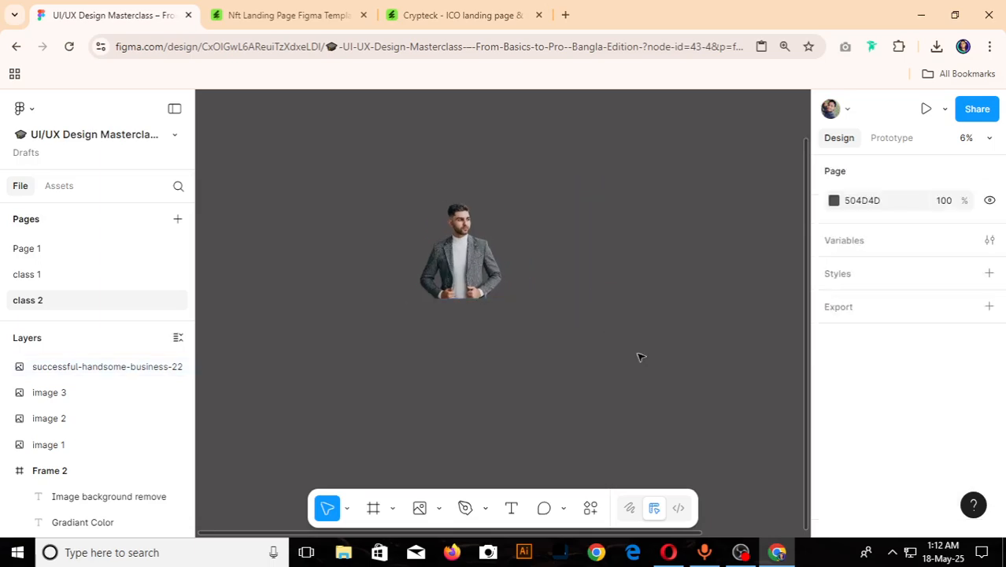
- Move the transparent businessman cutout up to the left side of Frame 2
scroll(639, 357, down, 5)
scroll(669, 348, up, 3)
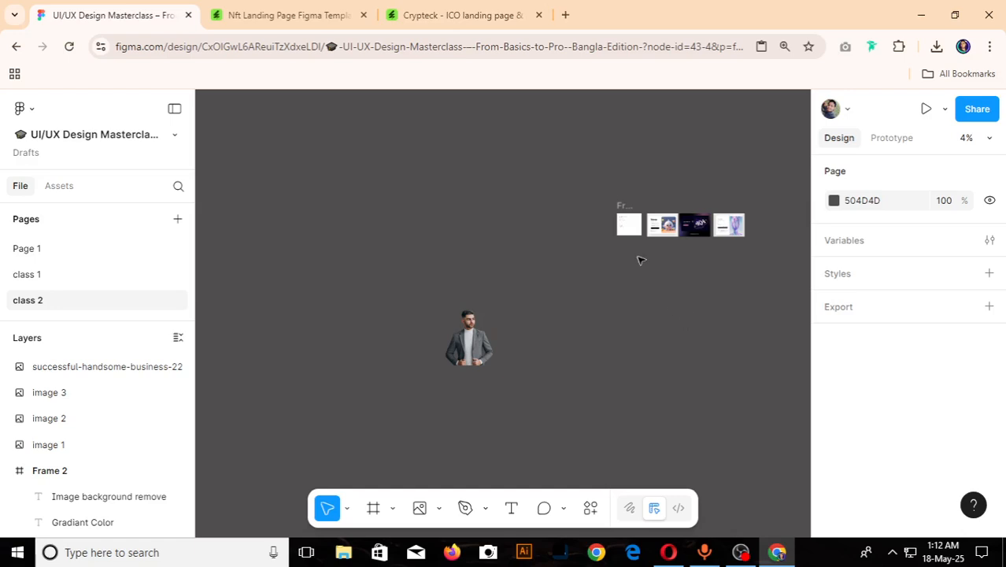
scroll(640, 259, up, 5)
scroll(427, 371, down, 4)
click(377, 398)
drag(377, 398, 486, 366)
scroll(486, 366, up, 3)
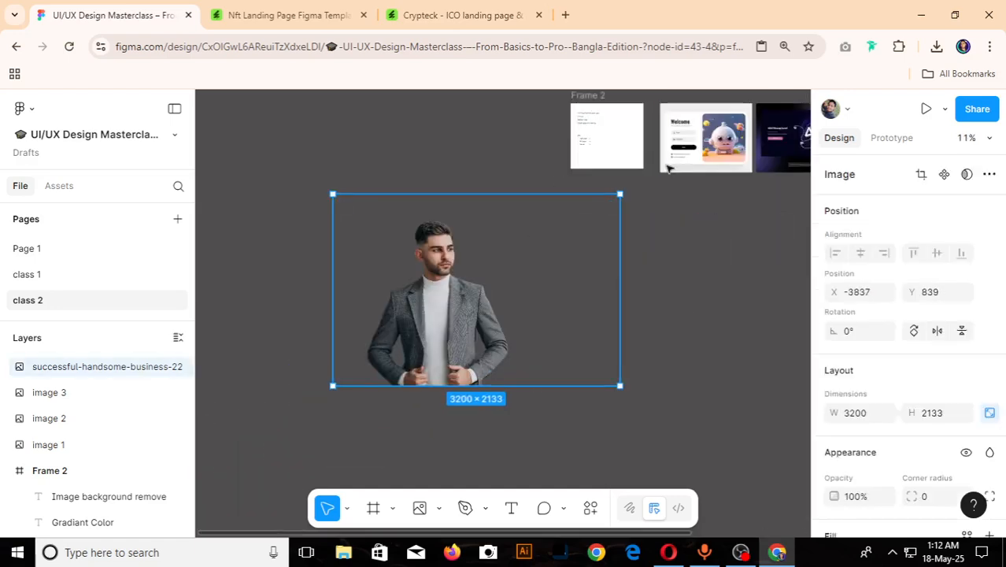
drag(458, 271, 408, 180)
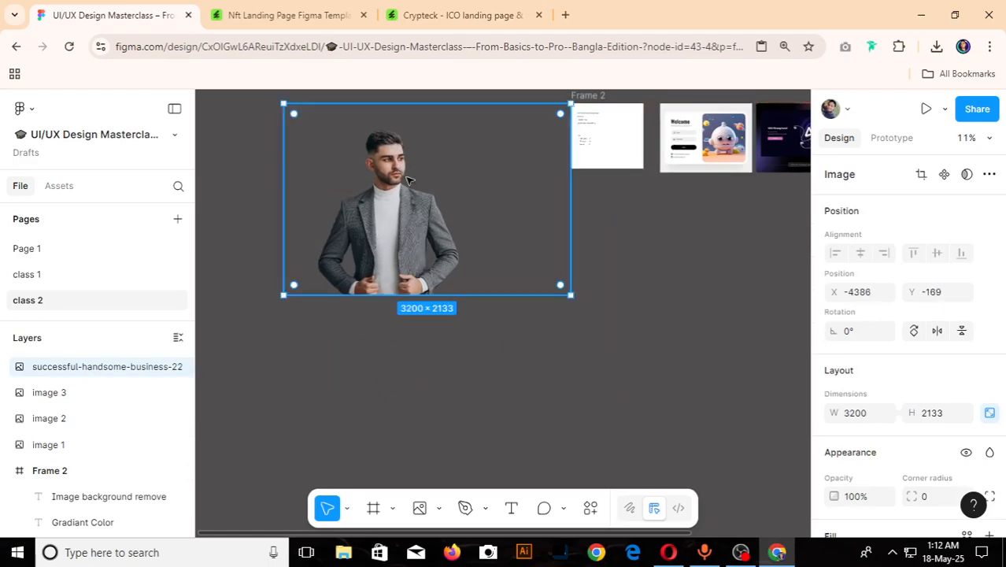
- Shift the businessman cutout slightly away from Frame 2 and delete it from the canvas
scroll(408, 181, down, 3)
scroll(456, 218, up, 2)
drag(365, 214, 339, 202)
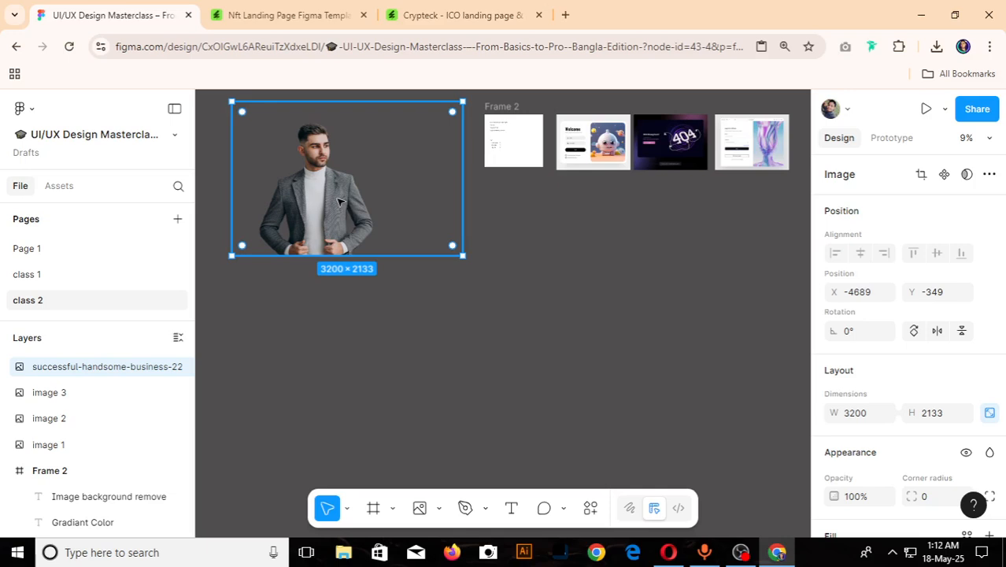
key(Delete)
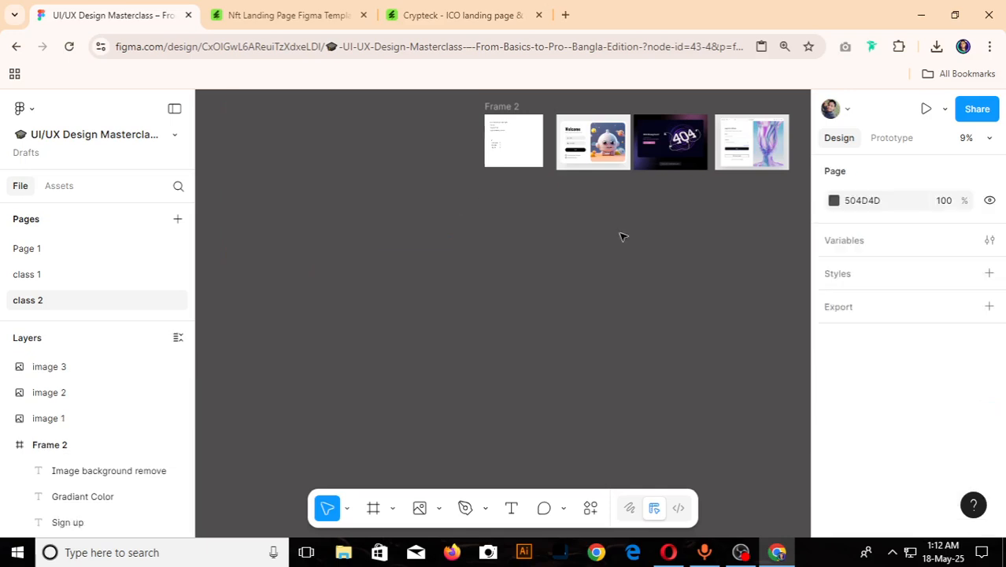
- Create a 1440 × 1024 Desktop frame and place it beneath the Welcome sign-up image, aligned to its left edge
key(f)
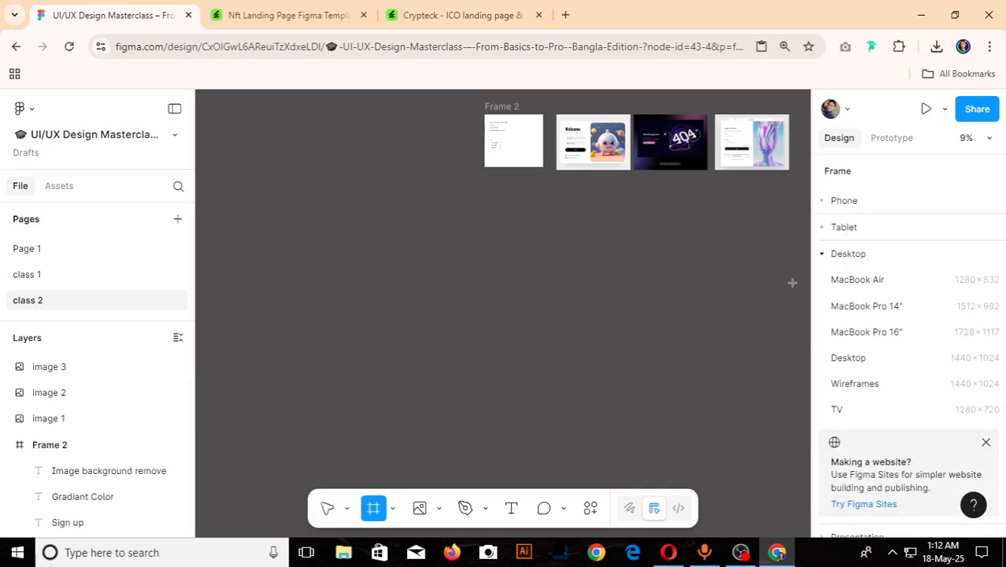
click(955, 363)
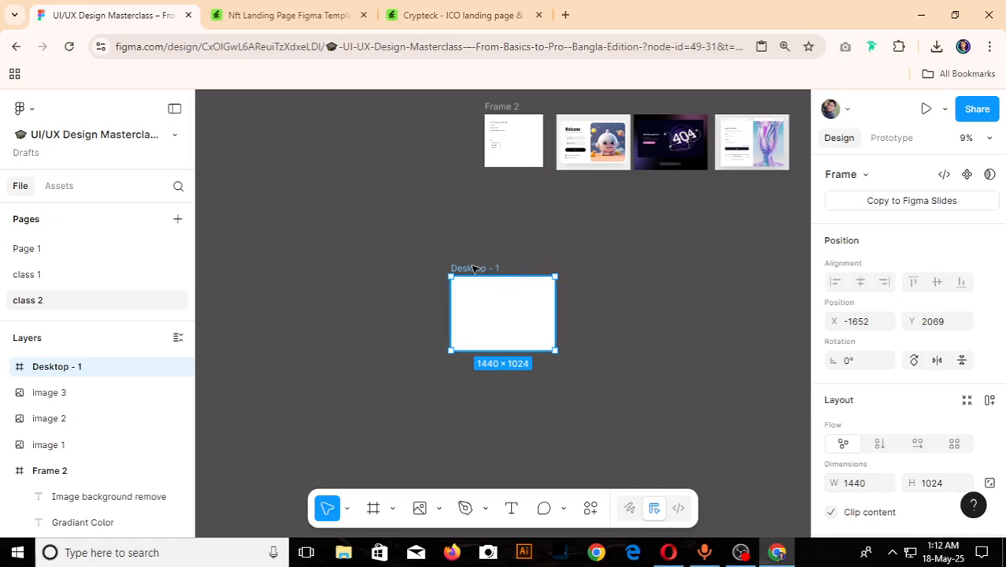
drag(472, 268, 579, 189)
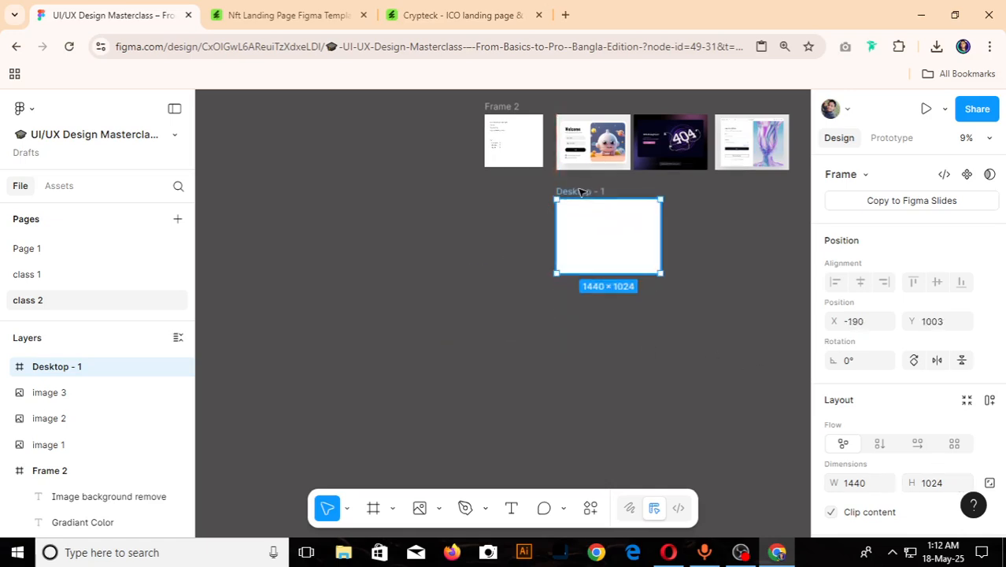
- Rename the Desktop - 1 frame as "Login page ui"
scroll(587, 160, up, 5)
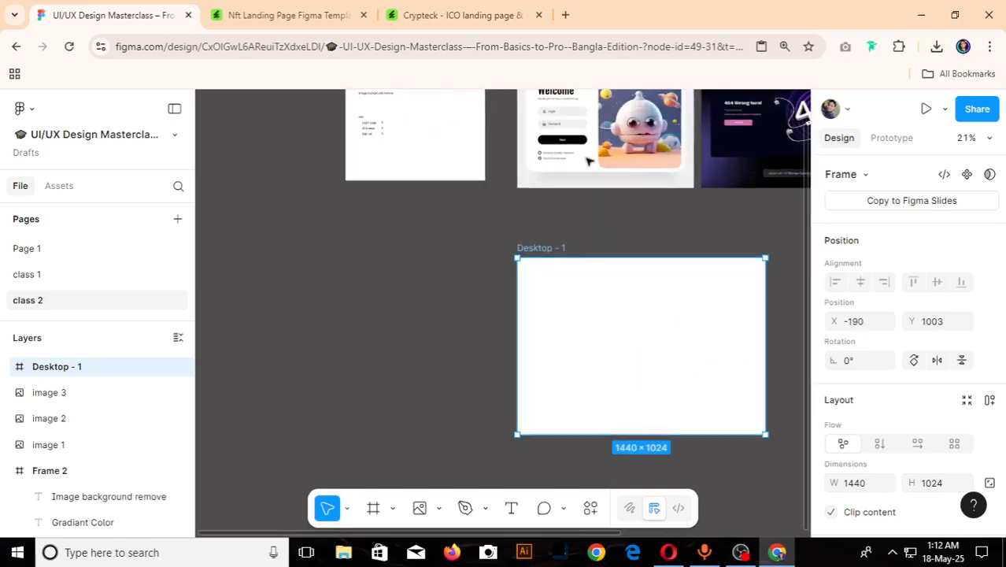
double_click(549, 248)
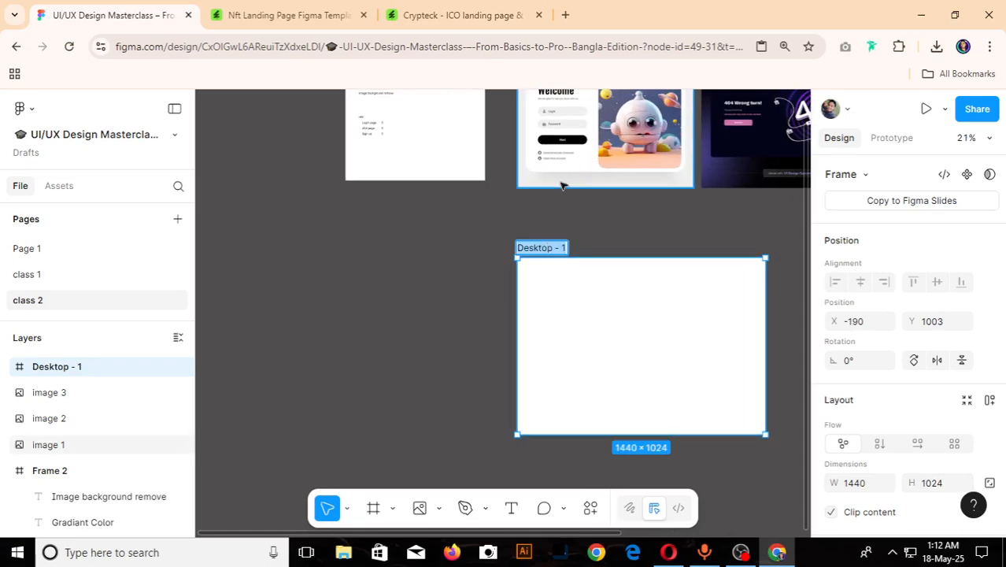
scroll(602, 200, up, 2)
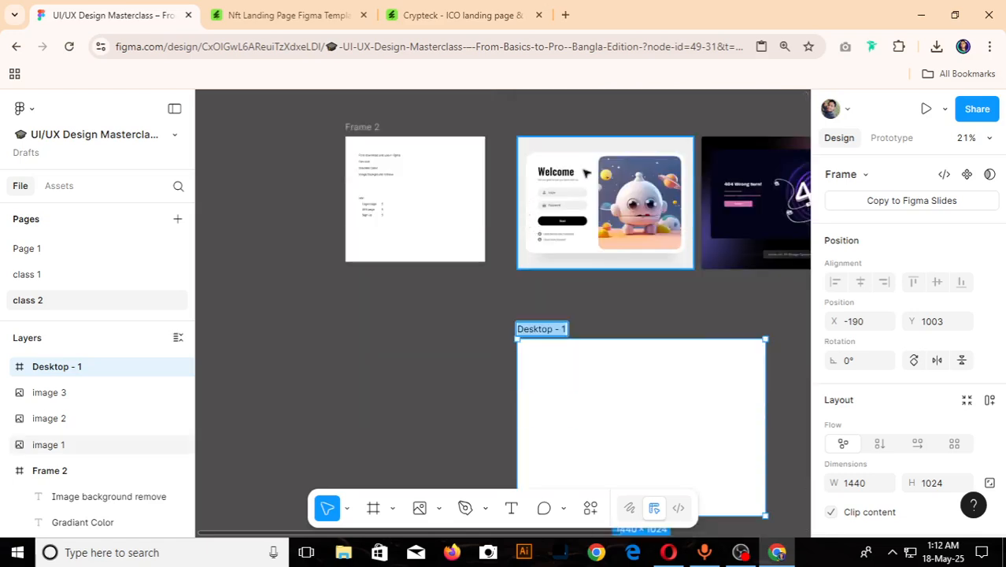
text(Login)
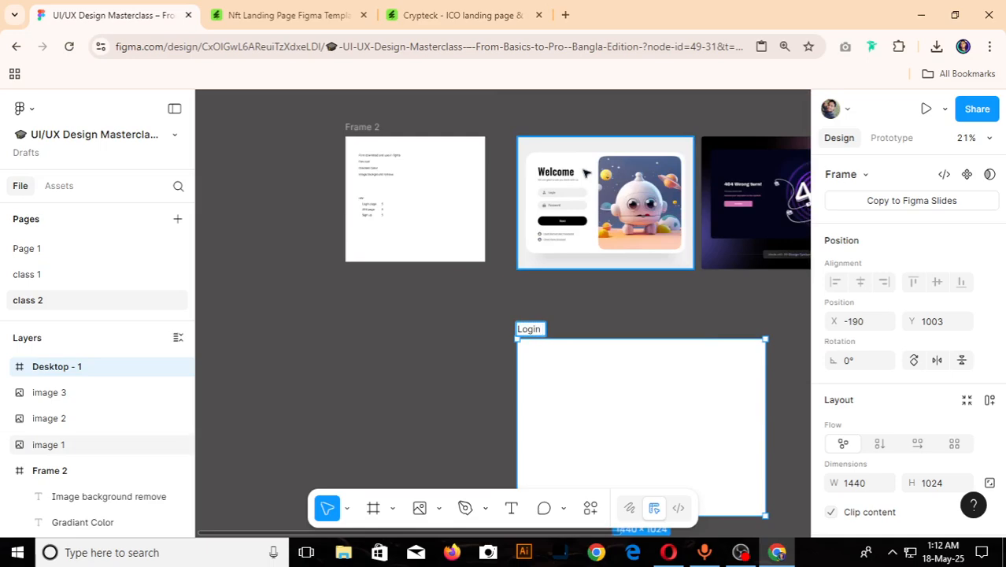
text( P)
key(BackSpace)
key(BackSpace)
text(page ui)
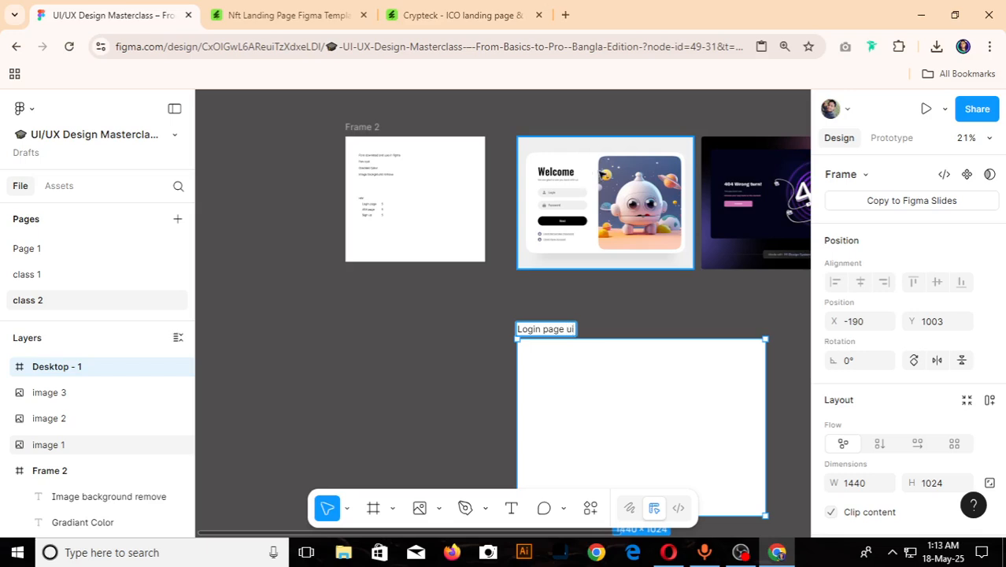
click(416, 353)
scroll(382, 265, down, 3)
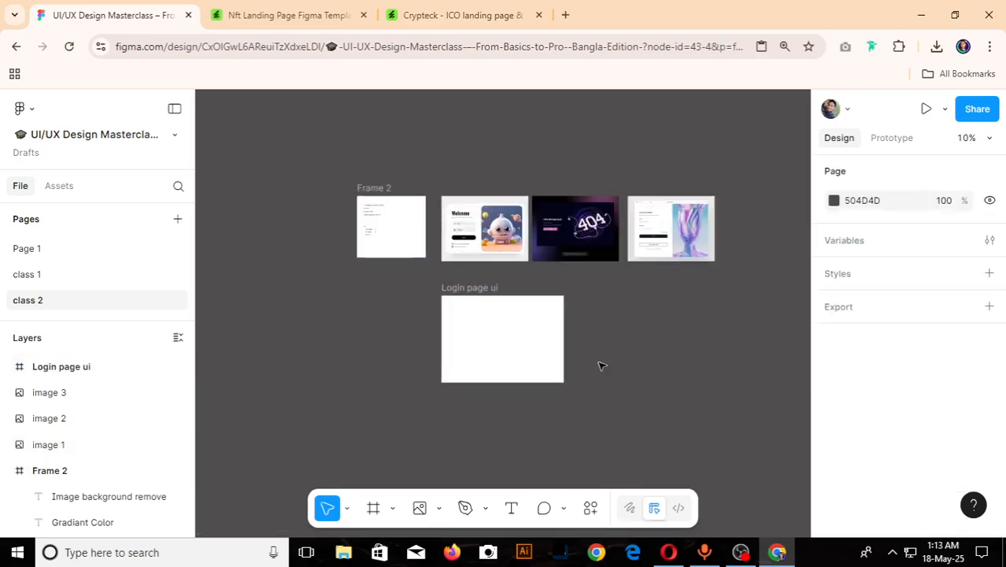
- Add a layout guide to the Login page ui frame and set it to 12 columns
scroll(600, 364, up, 3)
click(335, 222)
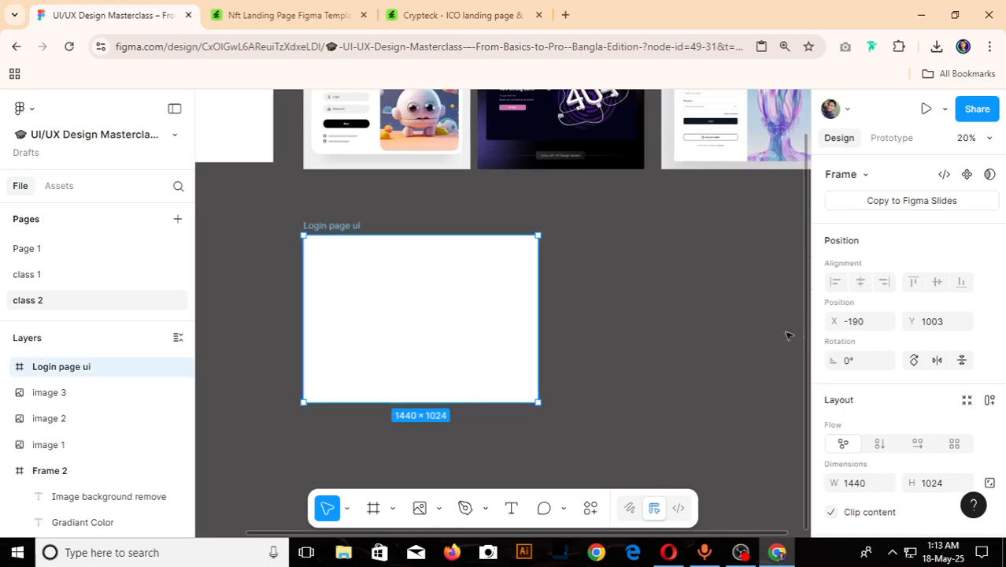
scroll(907, 364, down, 4)
scroll(907, 364, down, 1)
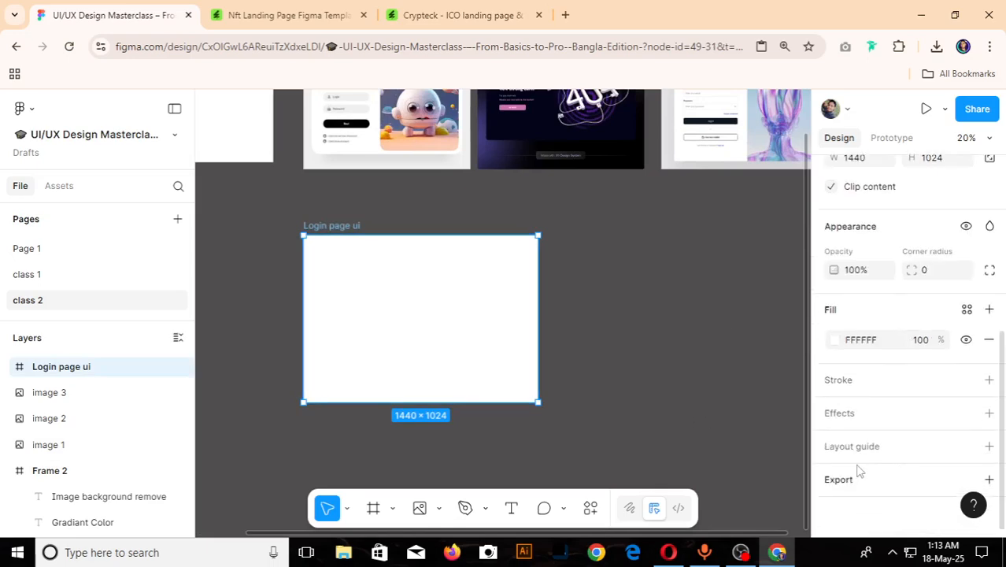
click(990, 447)
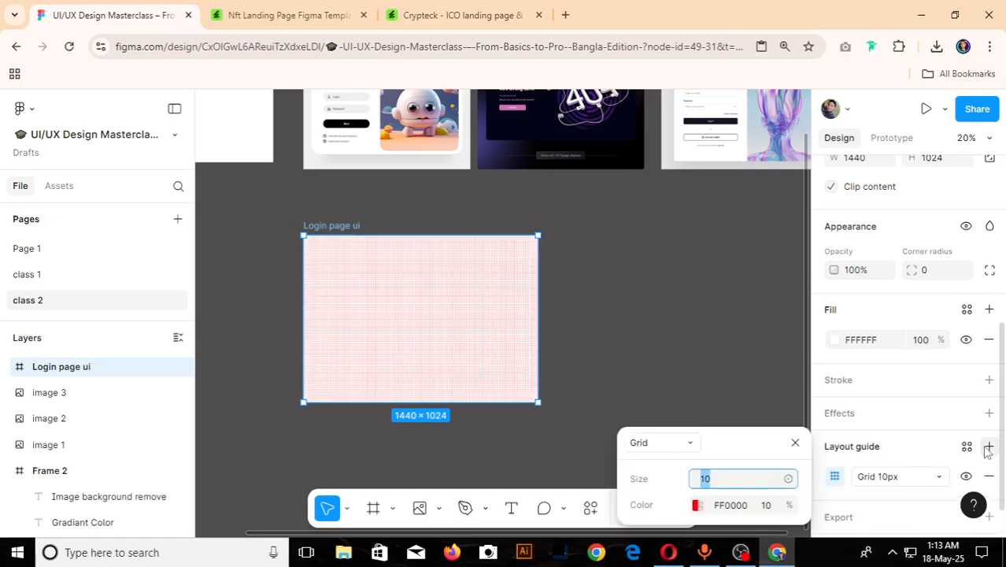
click(690, 443)
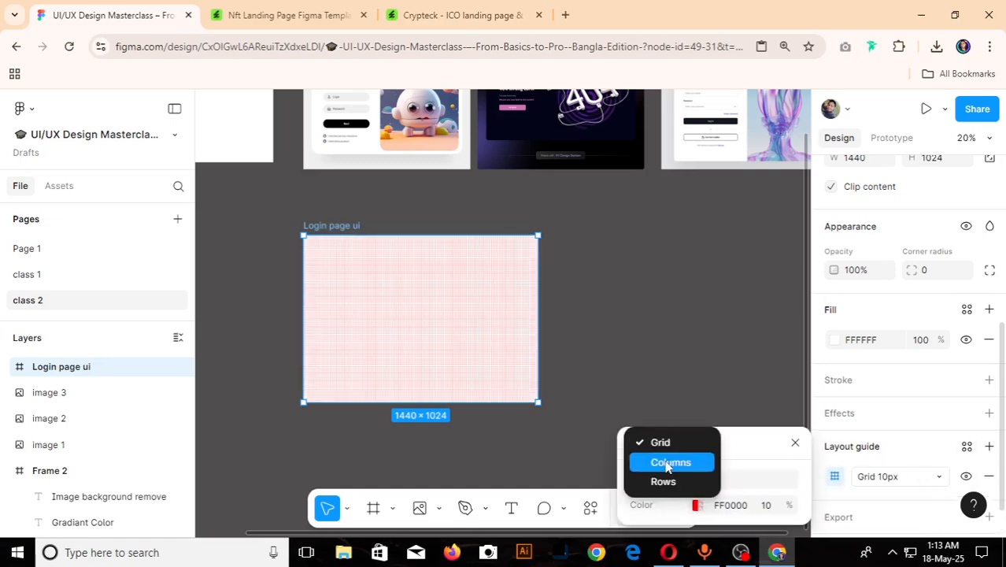
click(668, 461)
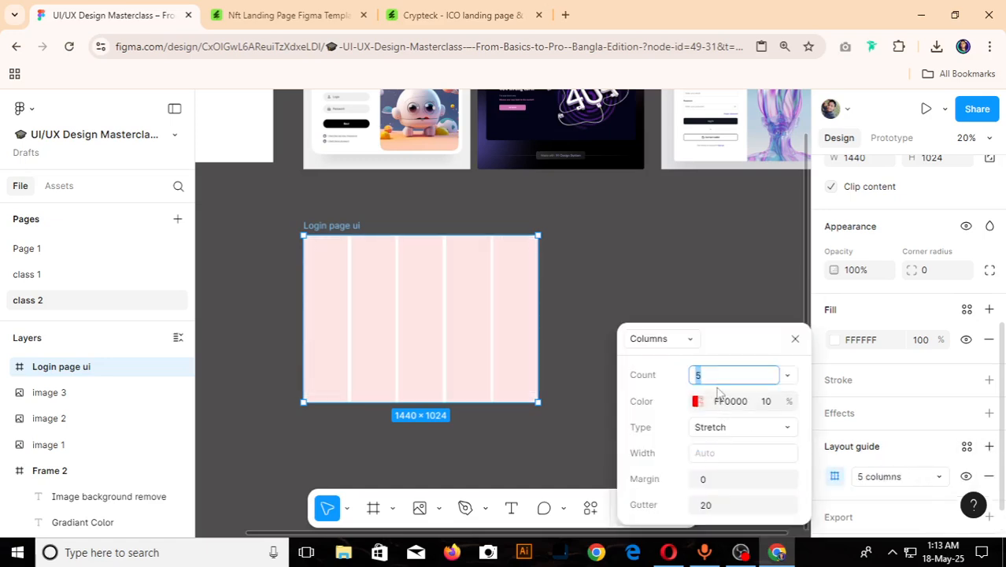
text(12)
key(Return)
drag(732, 343, 709, 262)
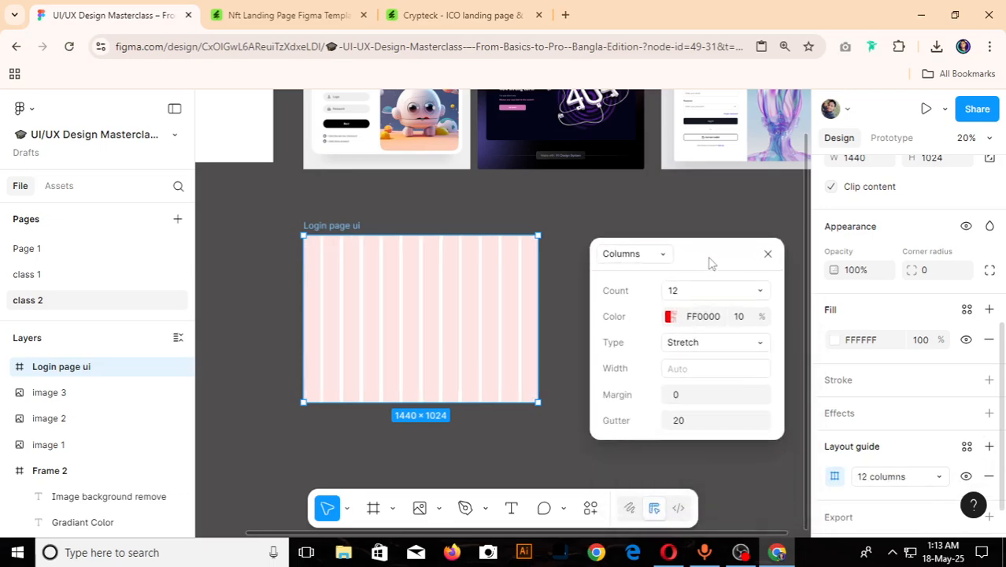
- Set the column guide's margin to 60 and its gutter to 30
click(682, 398)
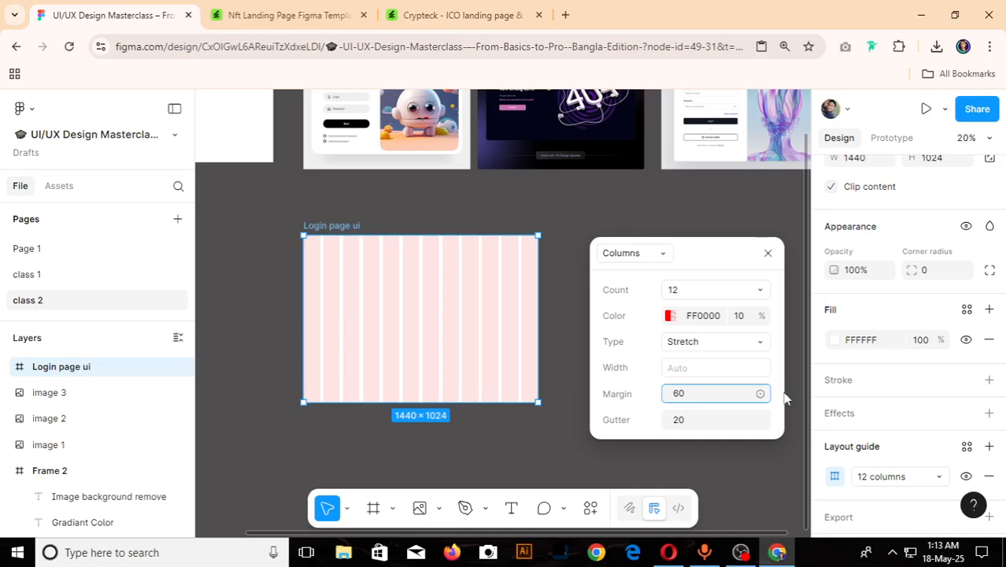
click(693, 419)
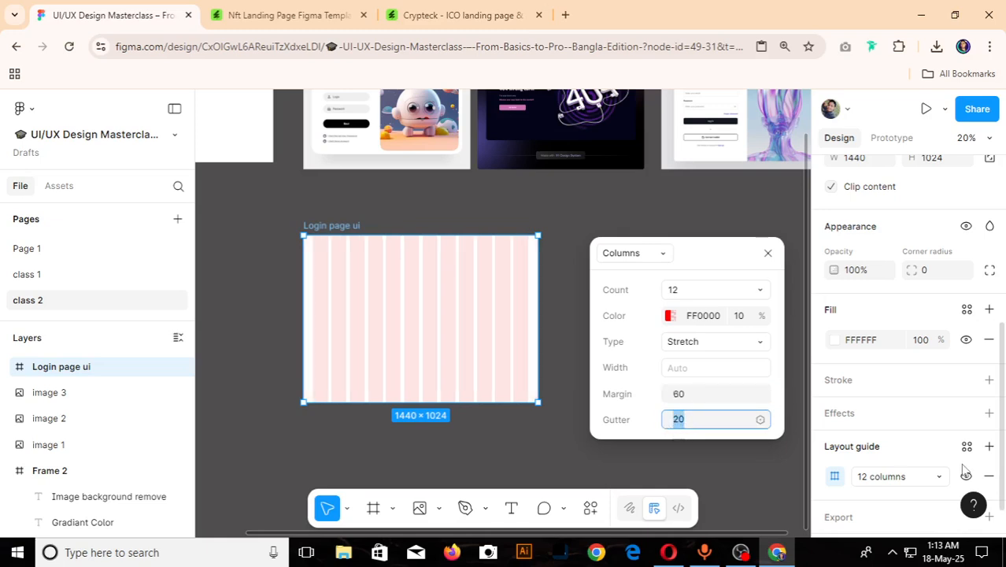
text(3)
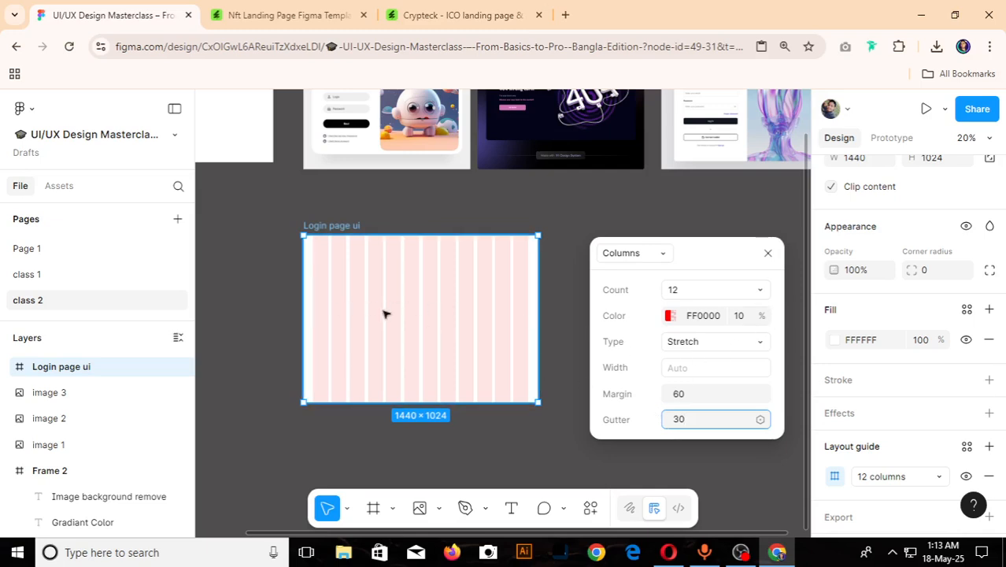
click(768, 254)
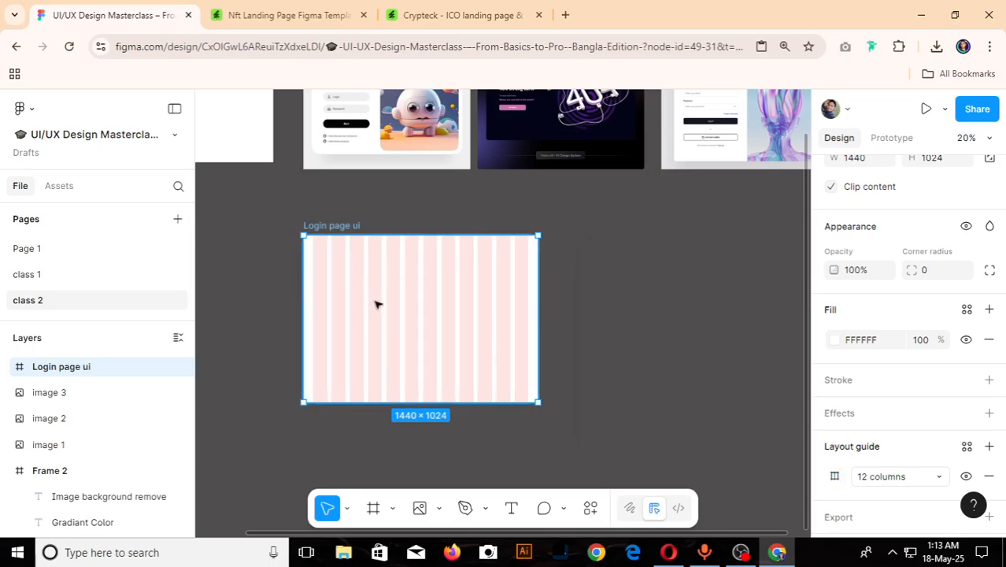
- Draw a rectangle about 1320 × 153 spanning all twelve columns and move it near the frame's upper edge
scroll(354, 284, up, 5)
scroll(353, 284, down, 5)
scroll(319, 329, up, 4)
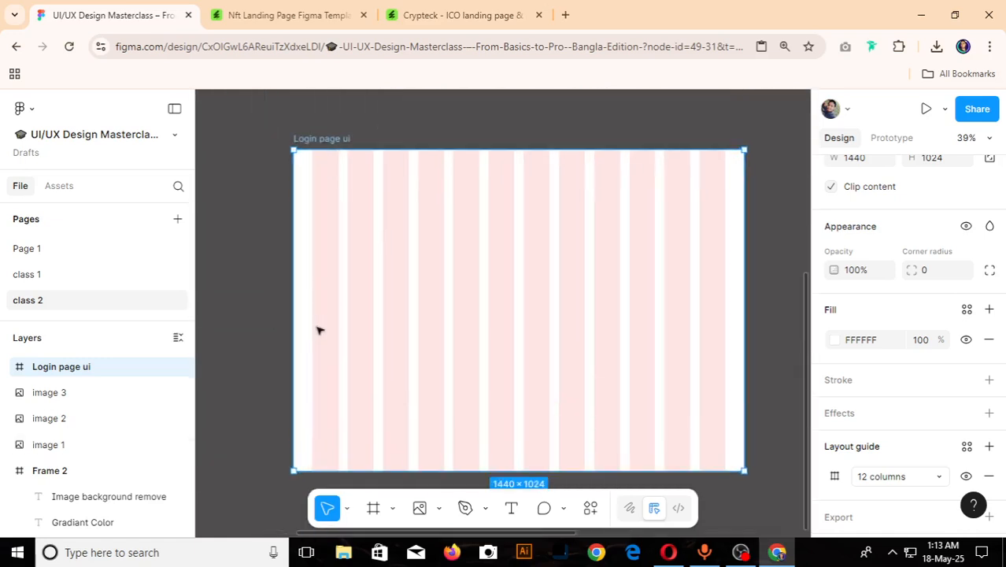
key(r)
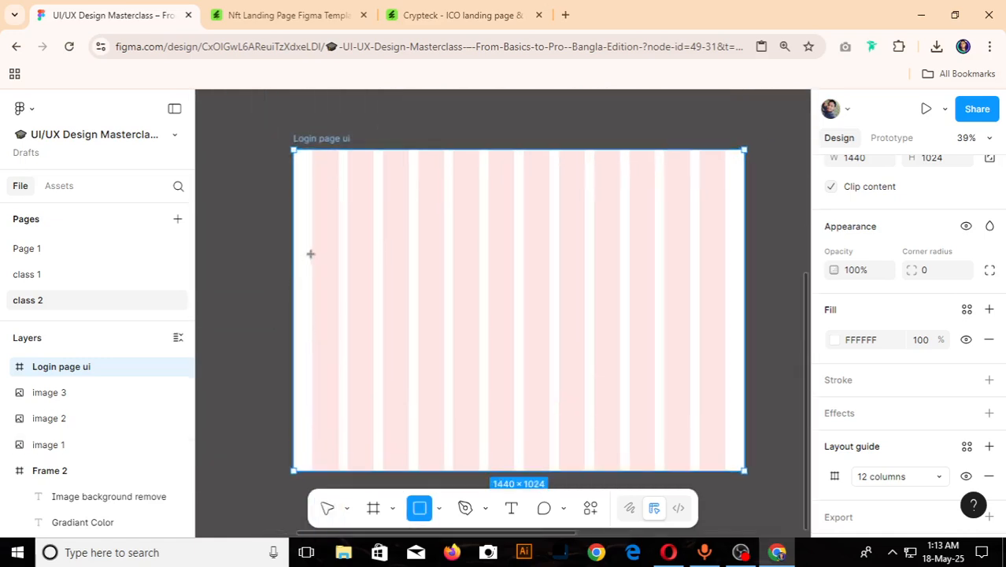
drag(313, 243, 726, 292)
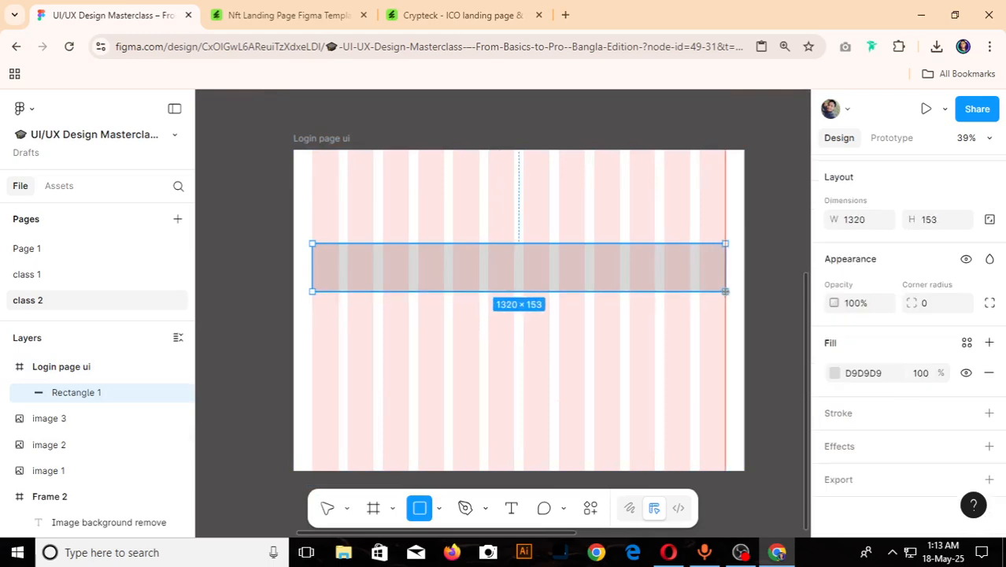
scroll(530, 227, up, 5)
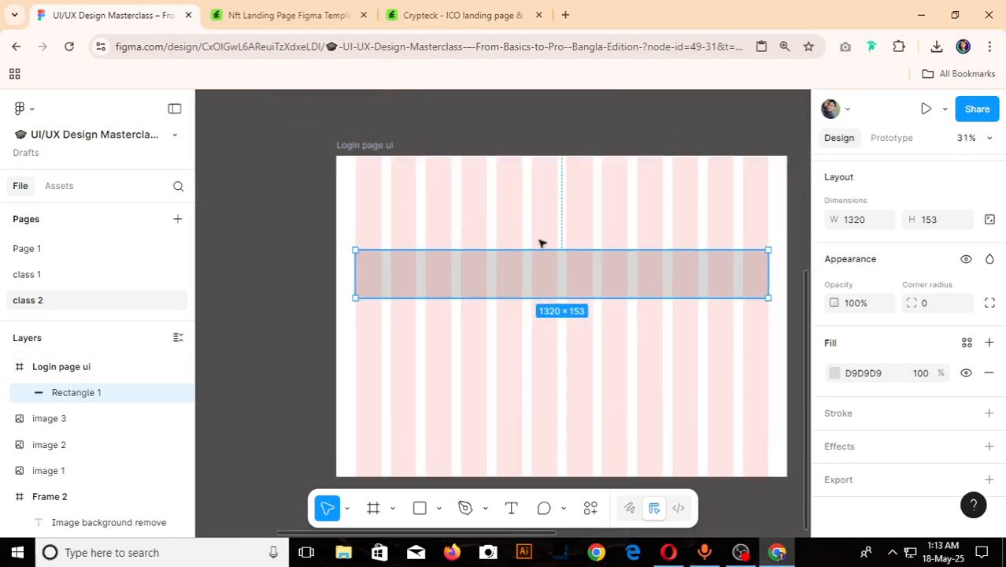
drag(487, 260, 494, 205)
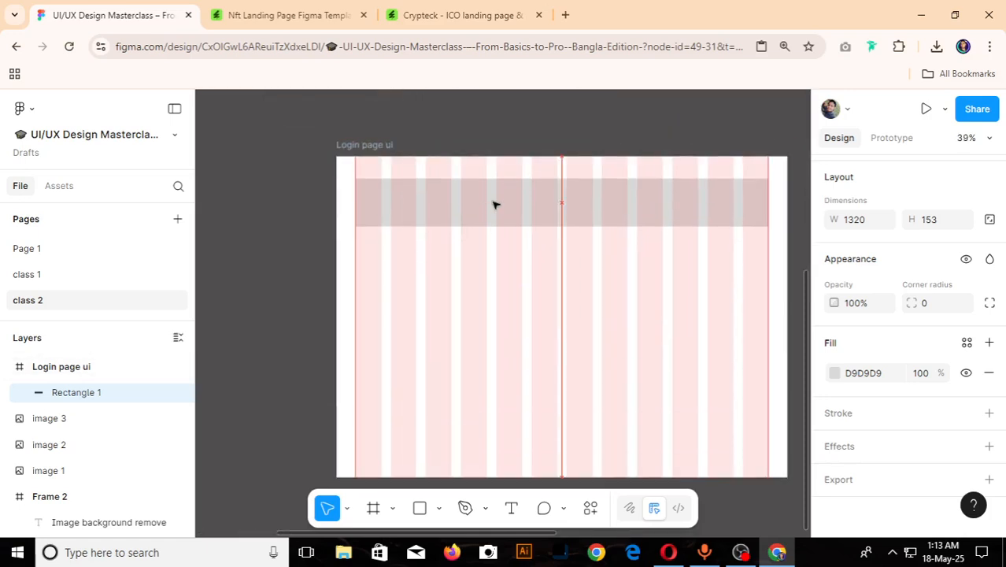
- Delete the wide rectangle from the Login page ui frame
click(354, 144)
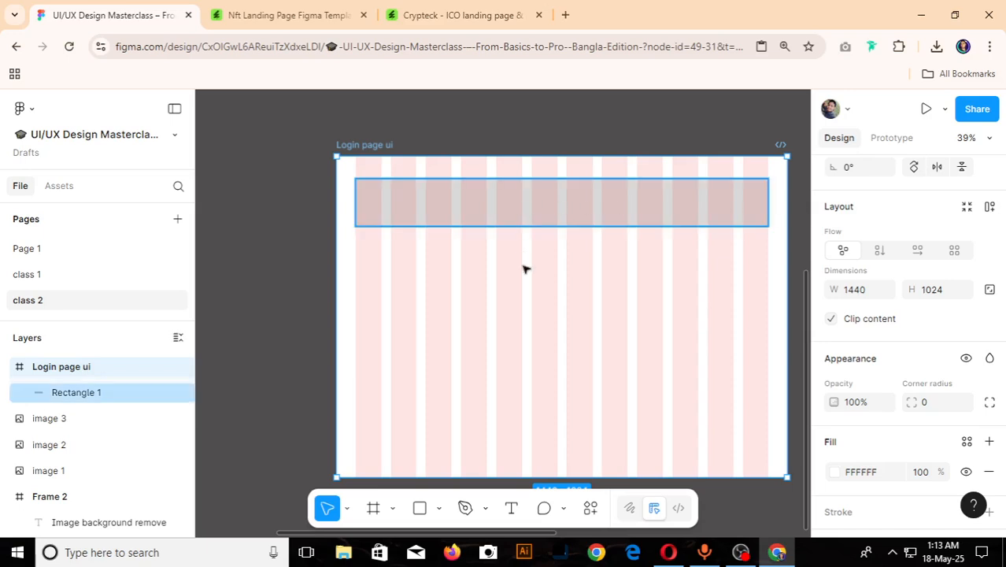
scroll(526, 269, up, 2)
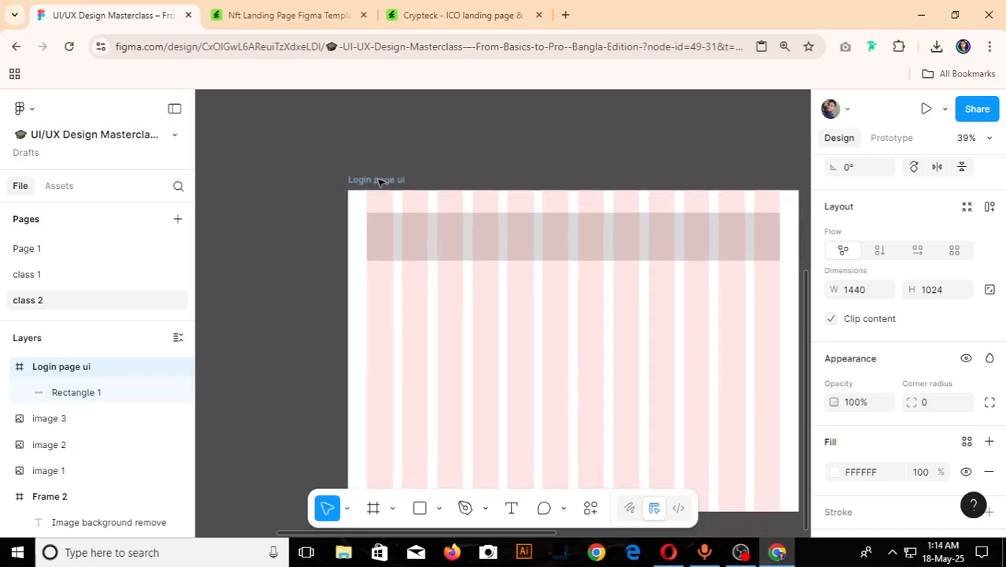
scroll(376, 177, down, 5)
scroll(374, 150, up, 4)
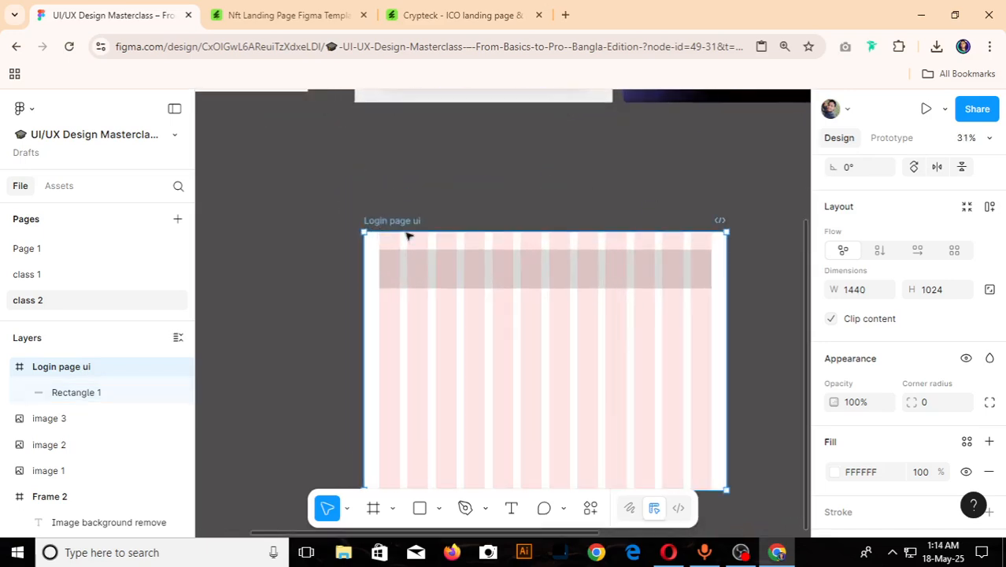
scroll(397, 224, down, 1)
click(455, 259)
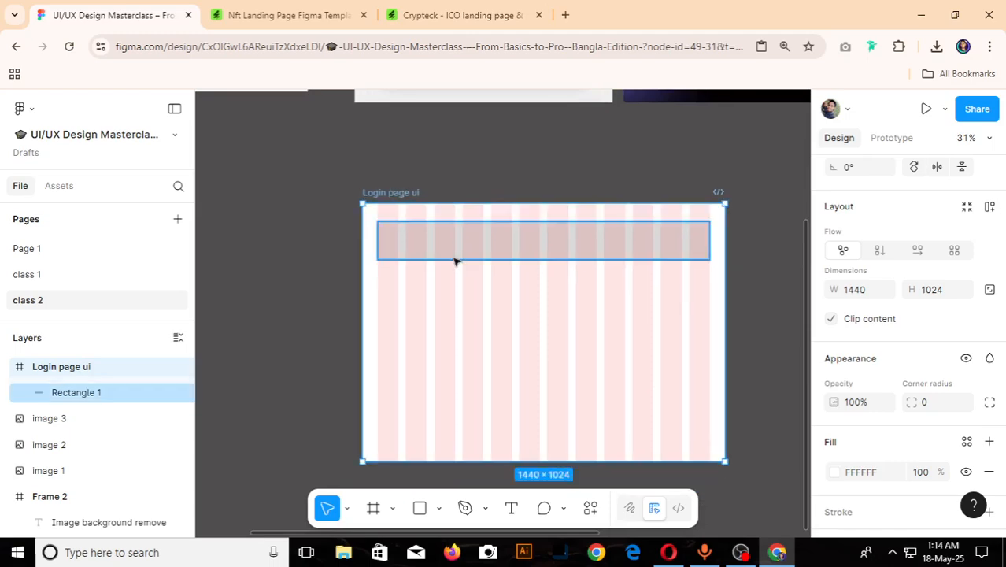
click(455, 261)
key(Delete)
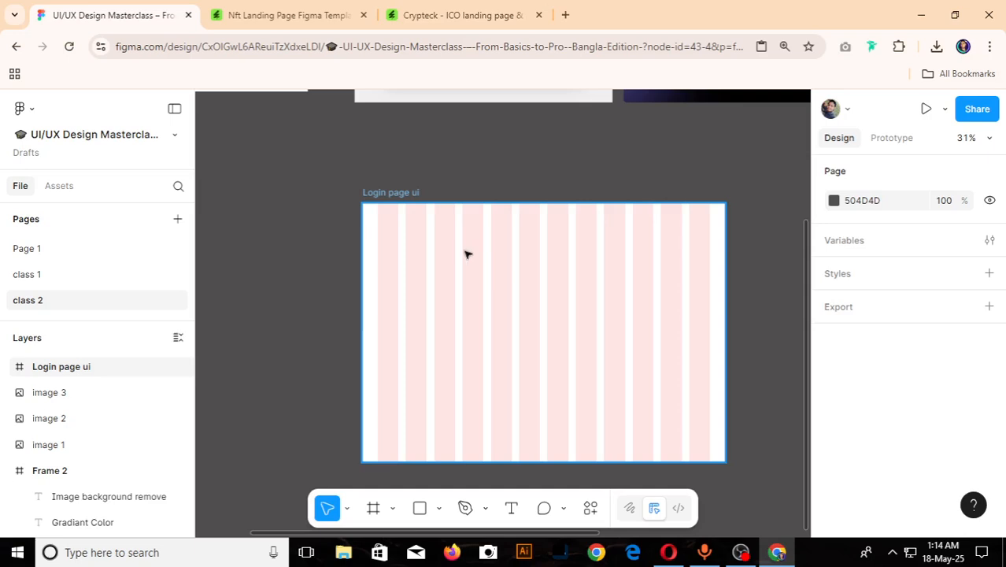
- Move the Login page ui frame up to Y 850, closer beneath the Welcome image and still aligned with its left edge
scroll(469, 250, down, 3)
scroll(464, 237, up, 1)
drag(429, 226, 422, 203)
scroll(445, 205, down, 3)
scroll(447, 177, up, 5)
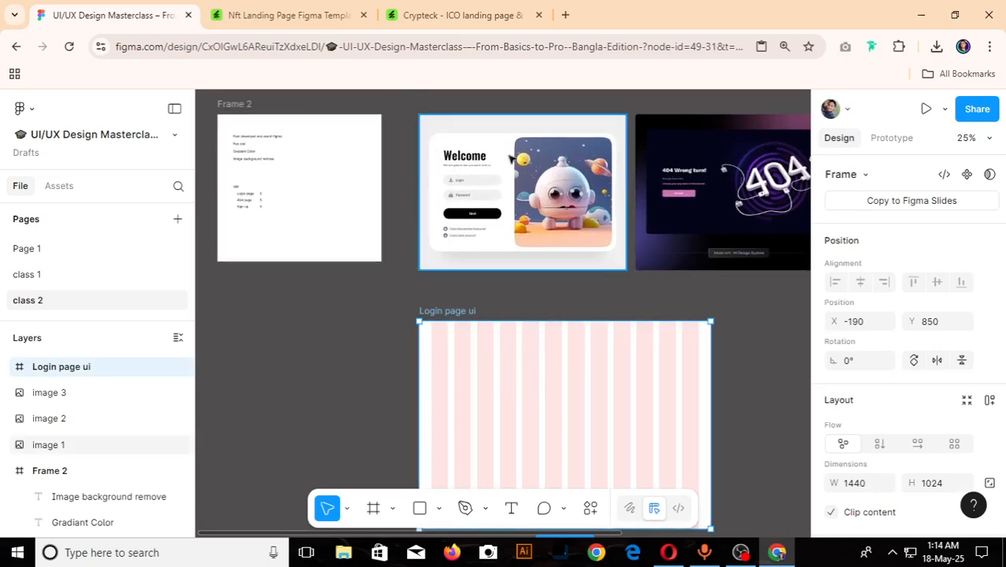
- Draw a rectangle about 645 × 706 over the six right-hand columns of the Login page ui frame
scroll(446, 213, down, 3)
scroll(470, 172, up, 3)
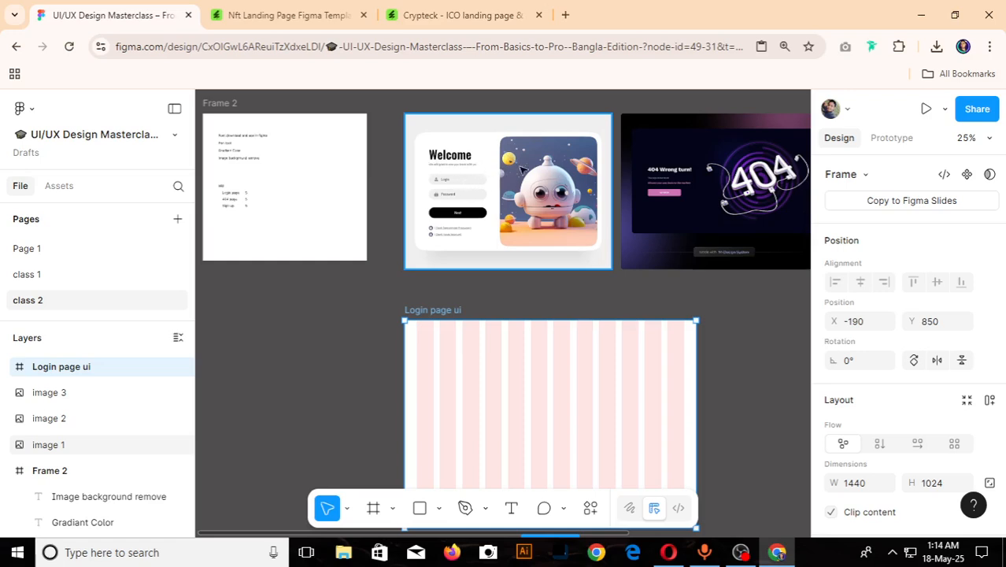
scroll(618, 389, down, 3)
scroll(645, 343, up, 2)
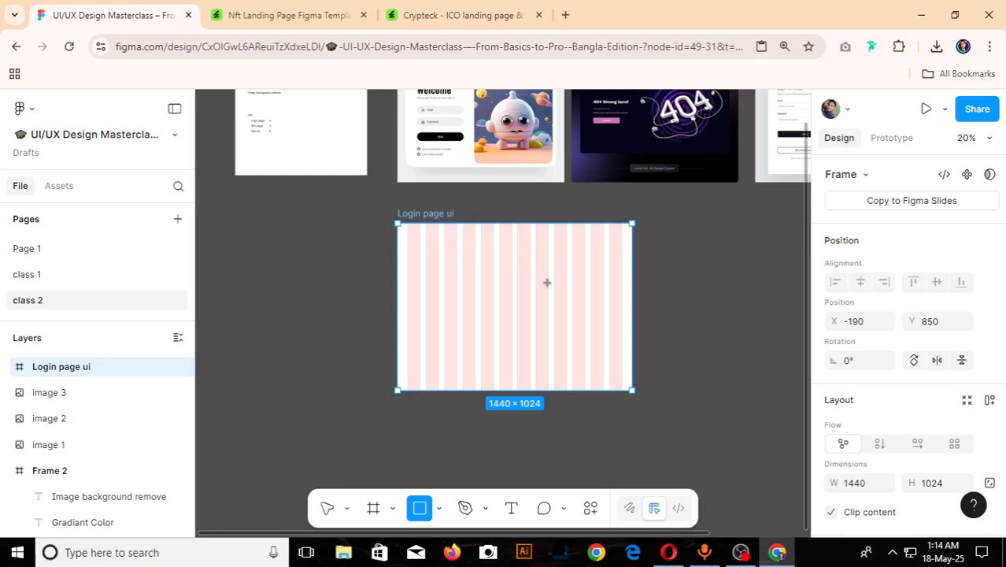
drag(517, 234, 622, 347)
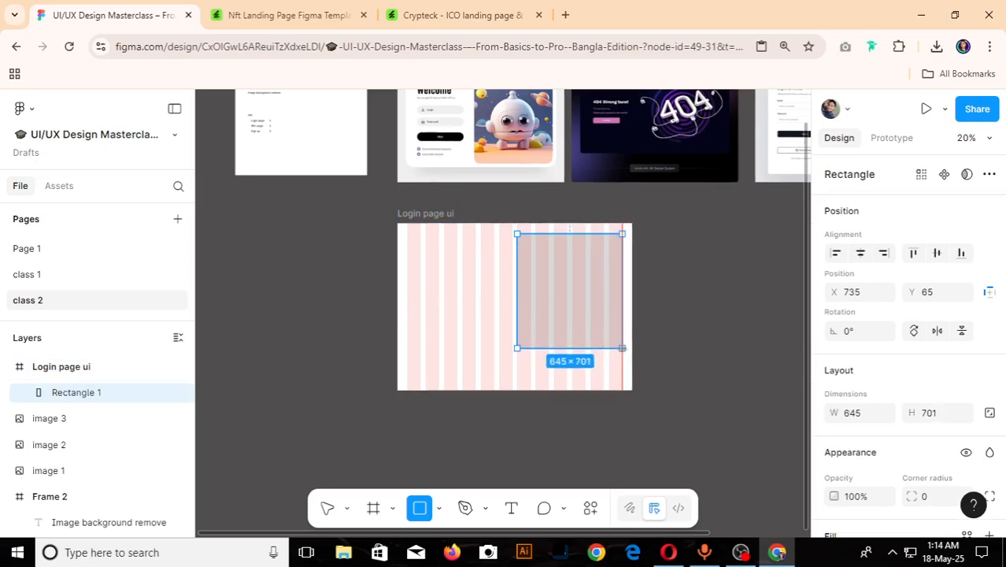
scroll(618, 352, down, 5)
scroll(598, 330, up, 7)
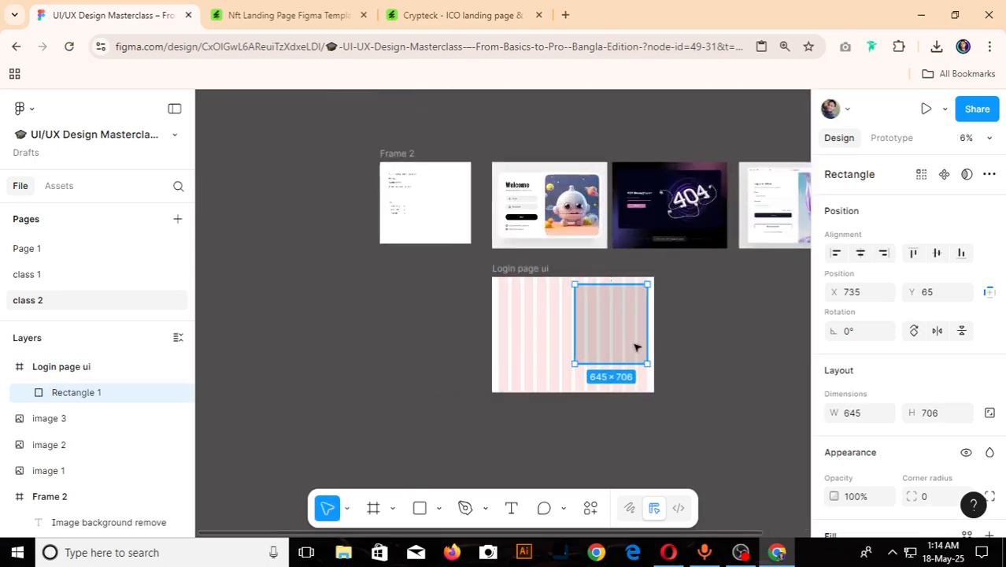
- Extend the rectangle to 645 × 791, place it at Y 116 in the frame, and round its corners to radius 88
scroll(621, 300, down, 3)
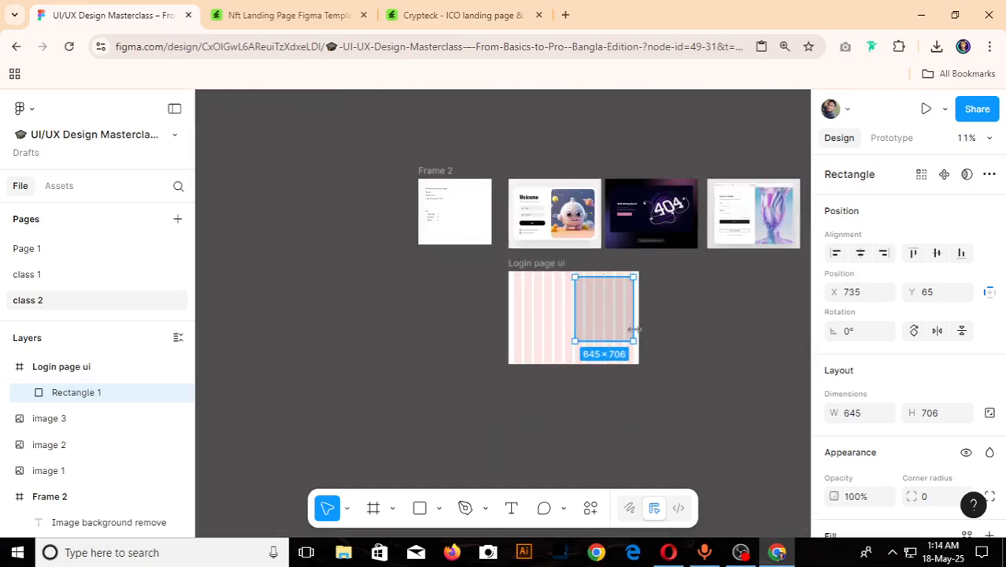
scroll(627, 315, up, 3)
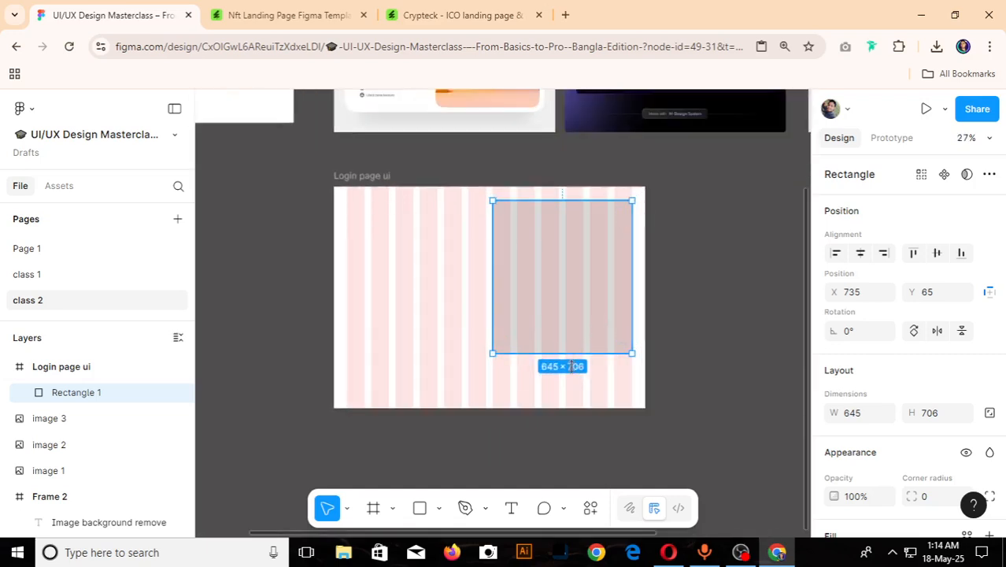
mouse_move(571, 354)
mouse_down()
mouse_move(571, 370)
mouse_move(573, 353)
mouse_up()
scroll(537, 197, up, 5)
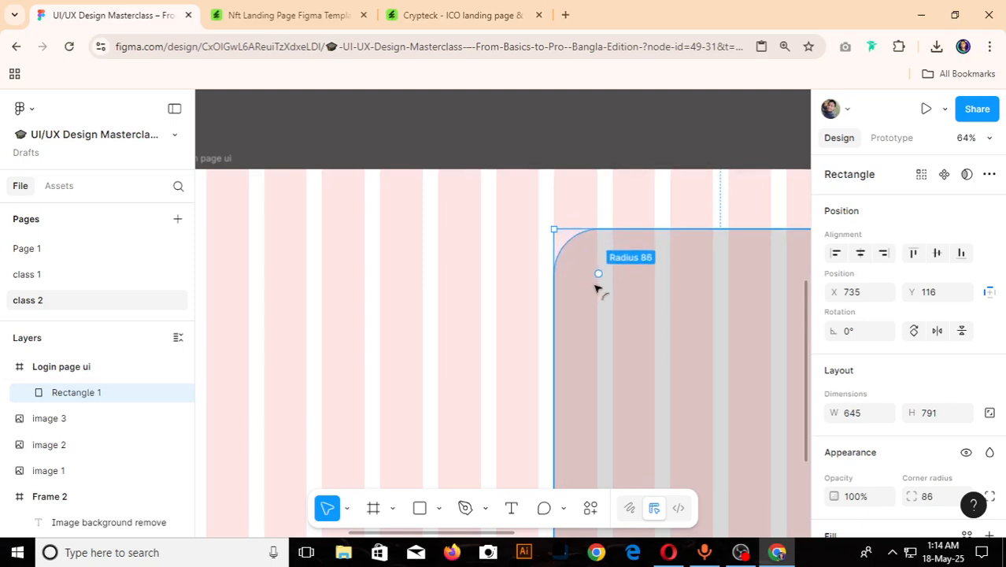
scroll(483, 252, down, 5)
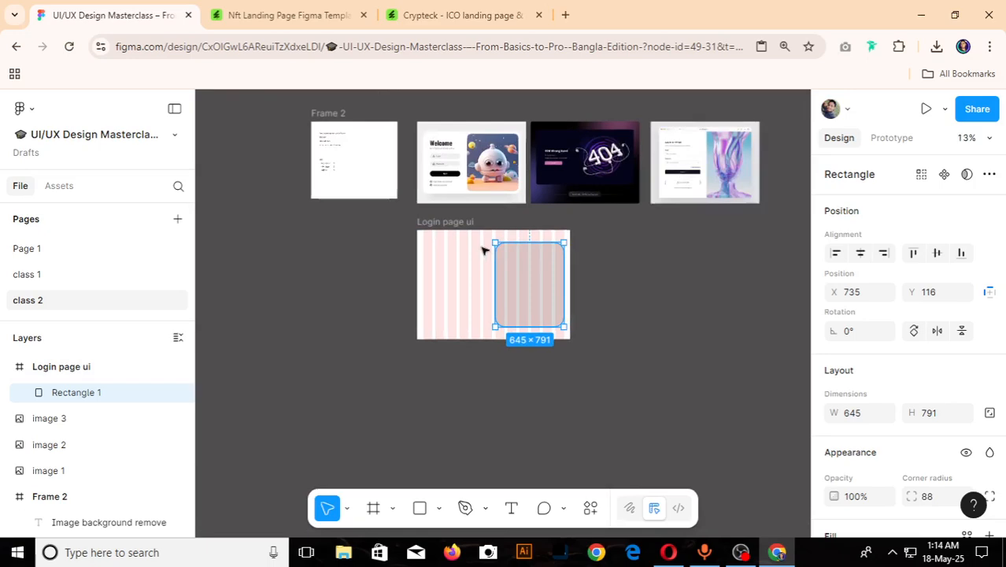
scroll(548, 288, up, 3)
scroll(549, 292, down, 3)
scroll(547, 266, up, 4)
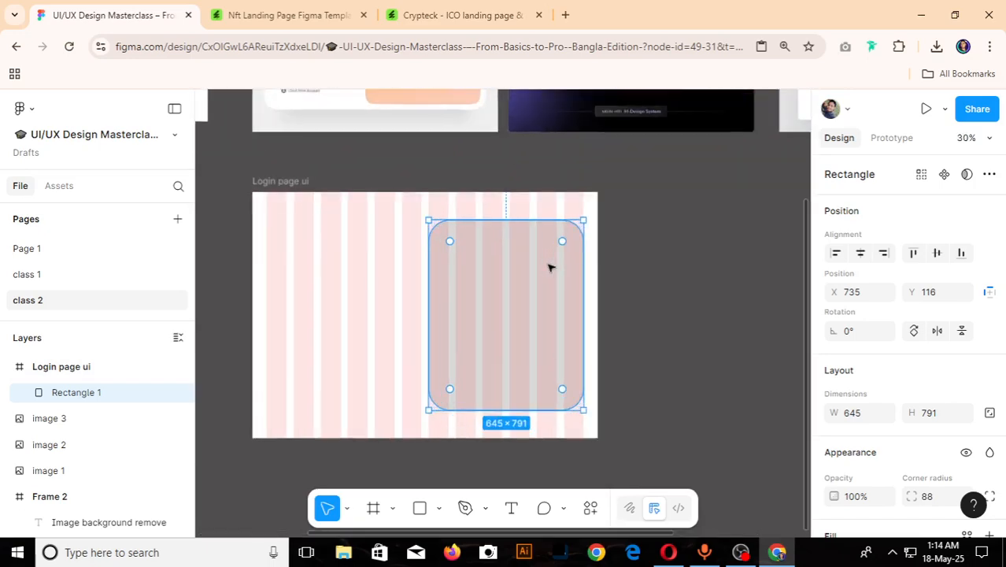
- Compare the Login page ui frame and its rounded rectangle with the Welcome reference image above it
click(656, 269)
scroll(658, 272, down, 3)
scroll(691, 268, up, 3)
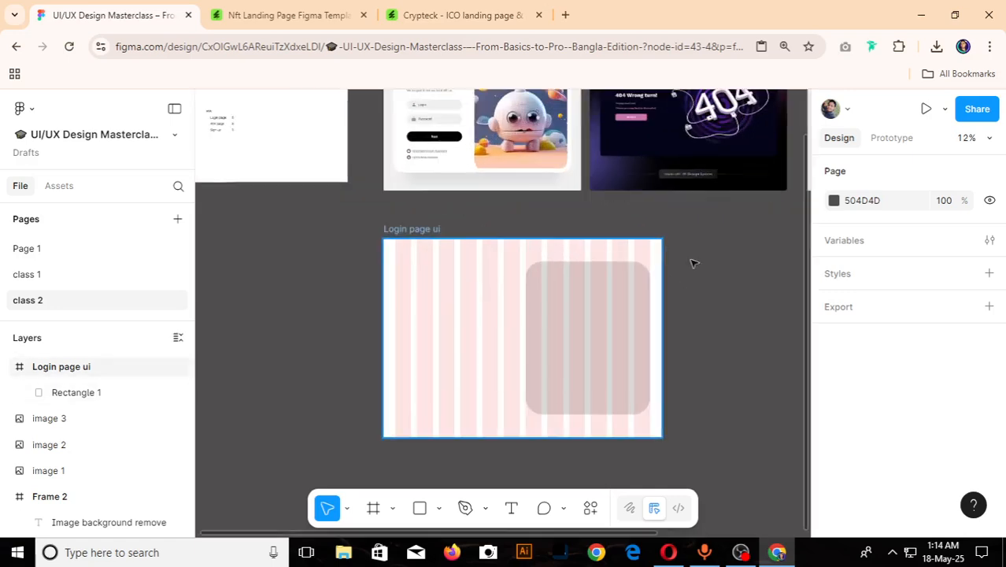
scroll(771, 318, down, 3)
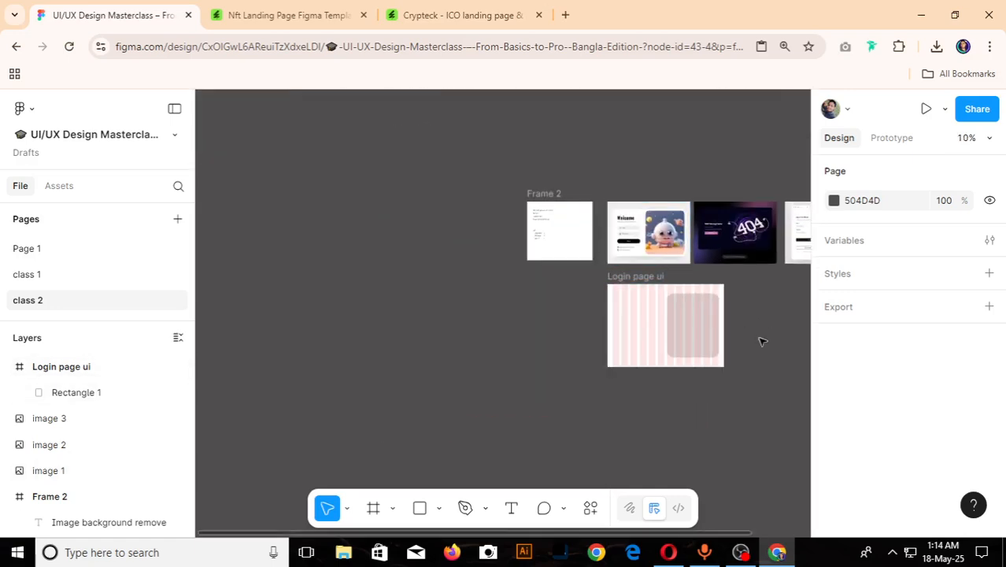
scroll(763, 340, up, 2)
scroll(461, 313, down, 3)
scroll(497, 310, up, 3)
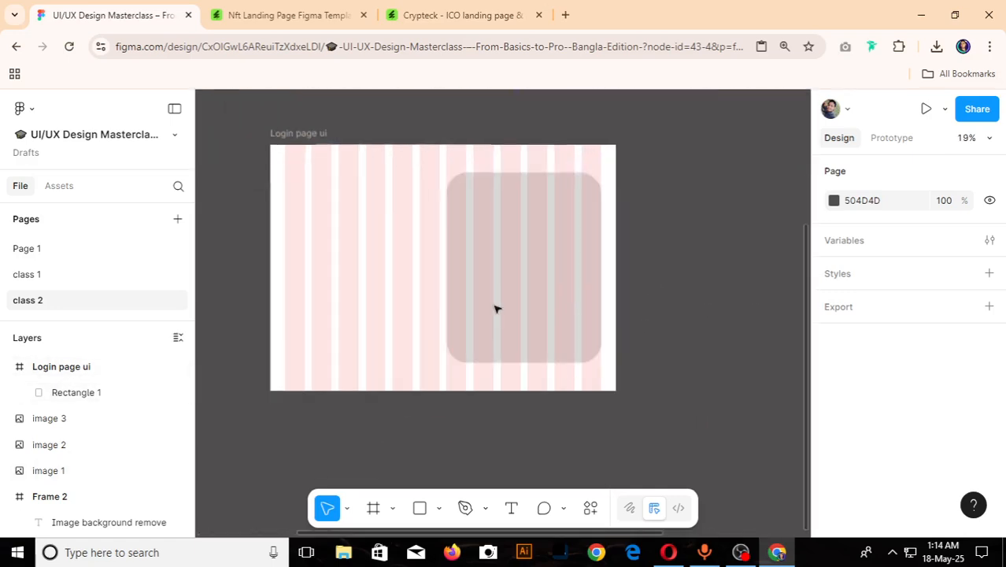
scroll(621, 317, down, 3)
click(569, 295)
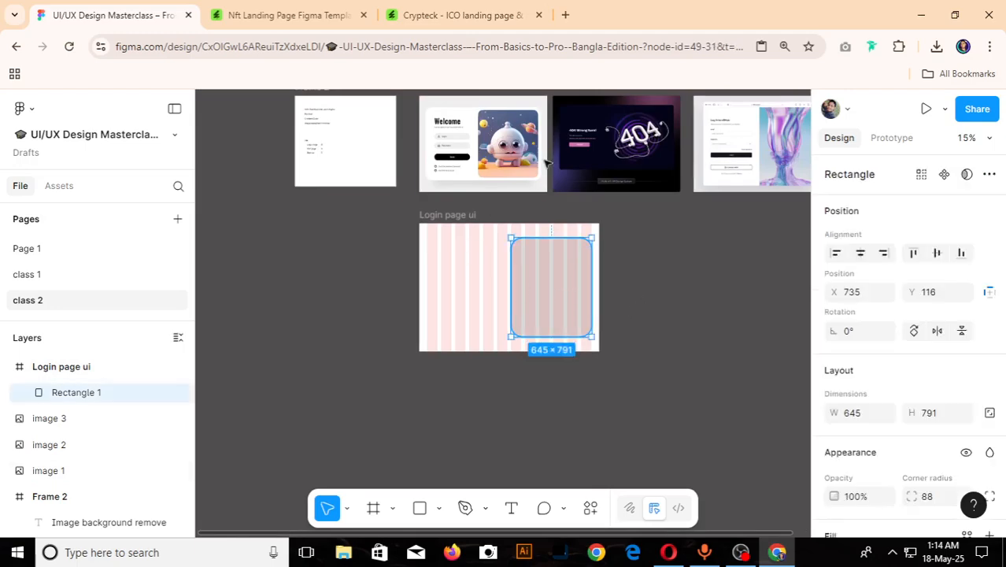
scroll(504, 197, up, 5)
scroll(480, 163, down, 3)
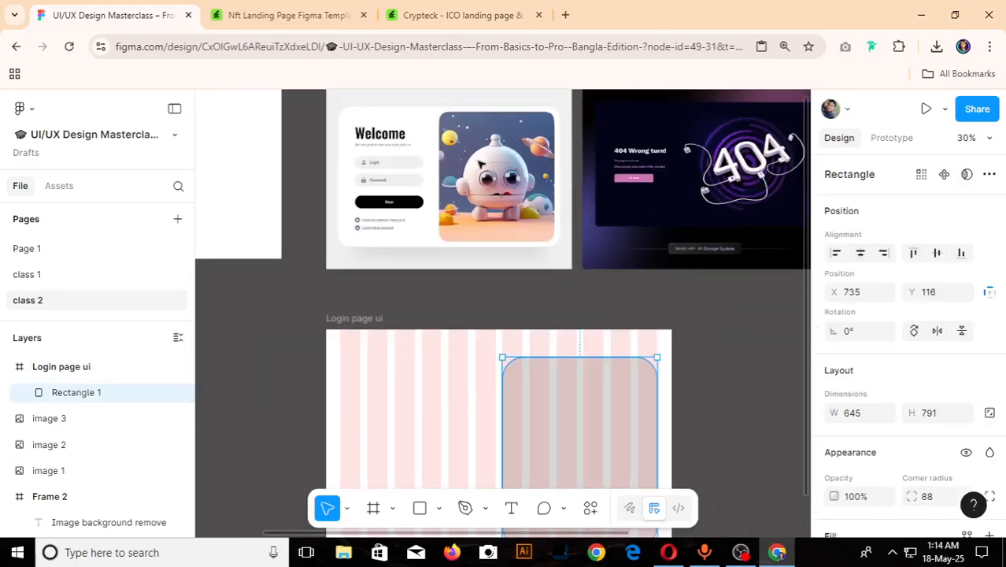
- Open Unsplash in a new browser tab and search its photos for "nft"
click(565, 15)
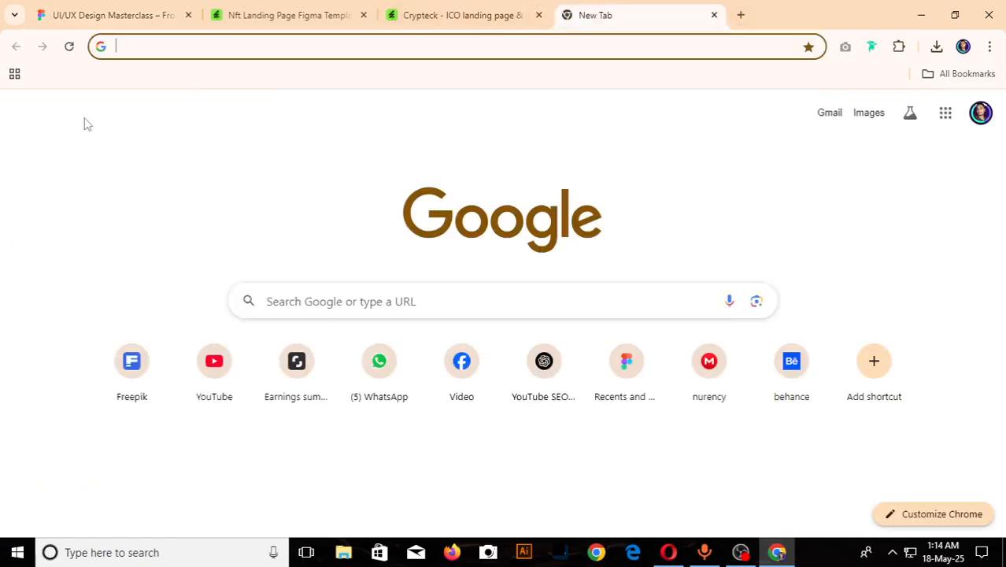
text(un)
key(Return)
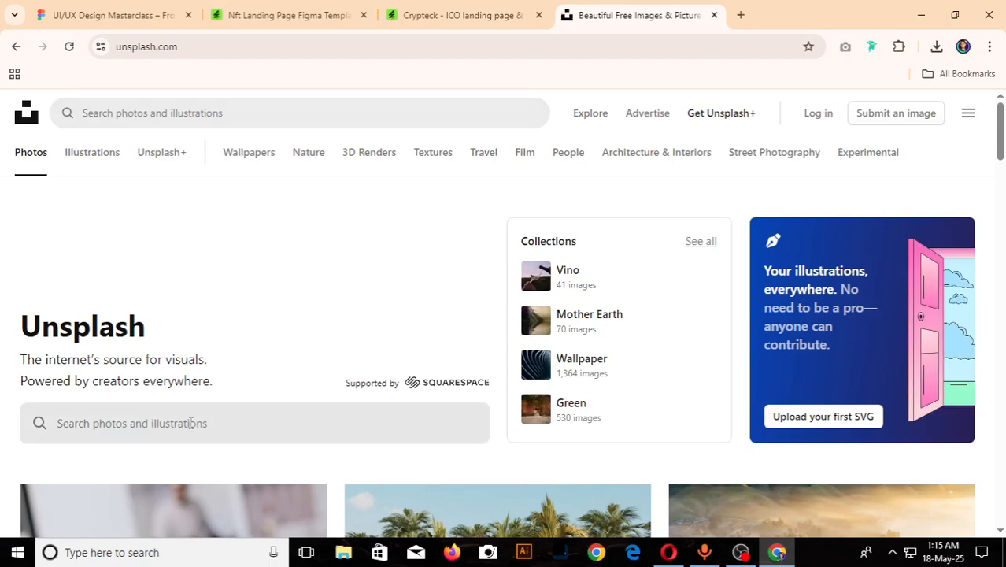
click(191, 423)
text(nft)
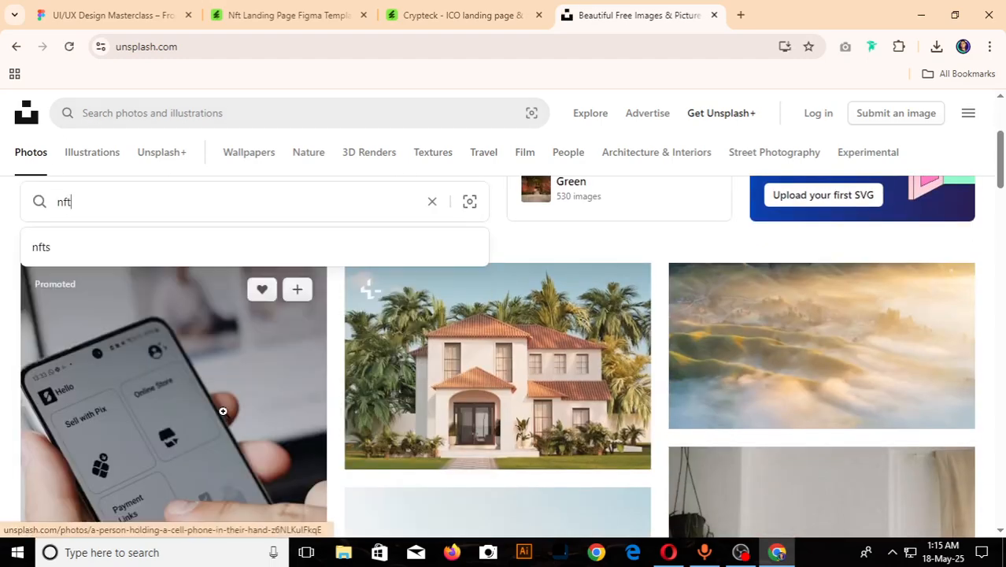
key(Return)
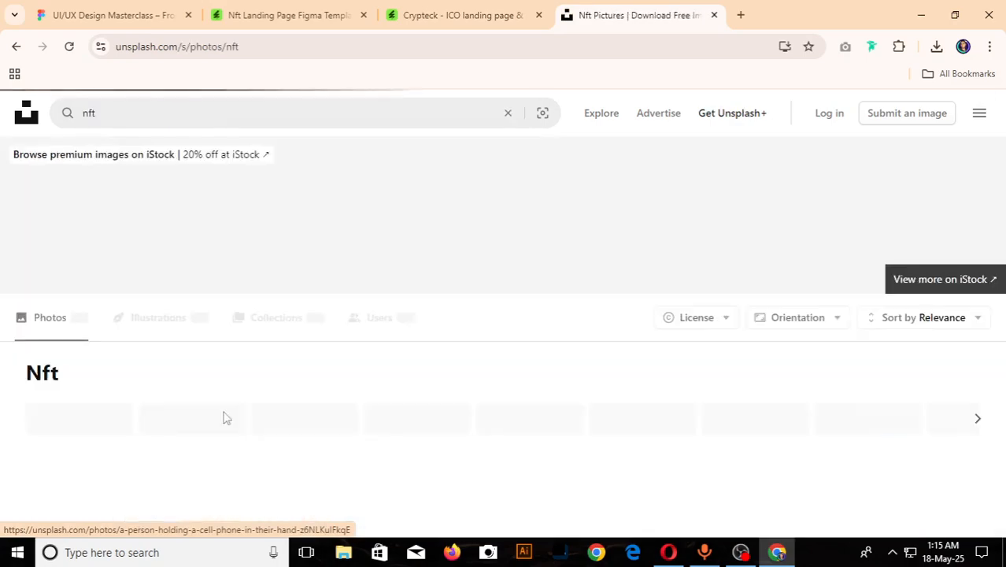
- Look through the first nft photo results for a picture suited to the login page, and load more results
scroll(265, 377, down, 5)
scroll(463, 398, down, 4)
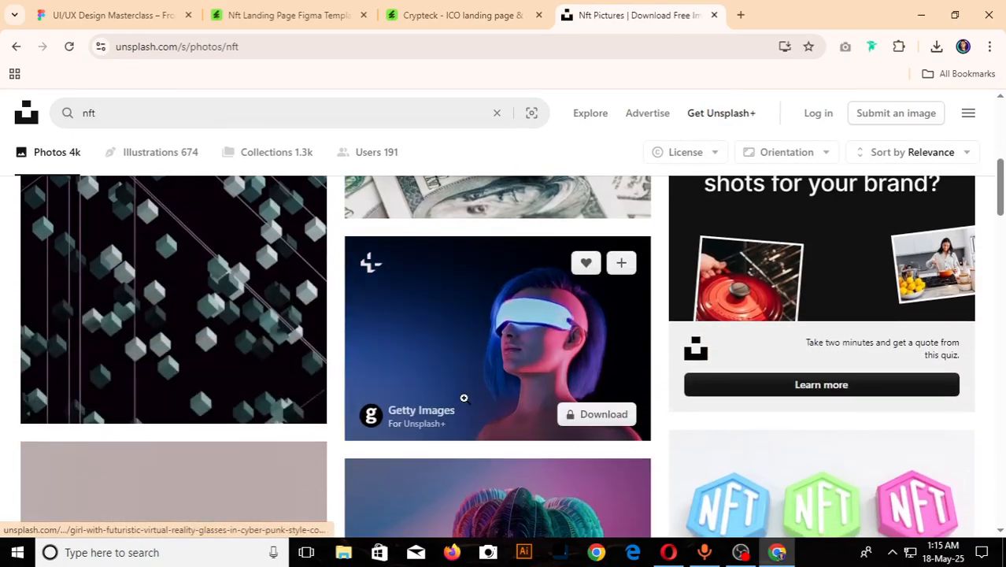
scroll(465, 398, up, 3)
scroll(465, 399, down, 3)
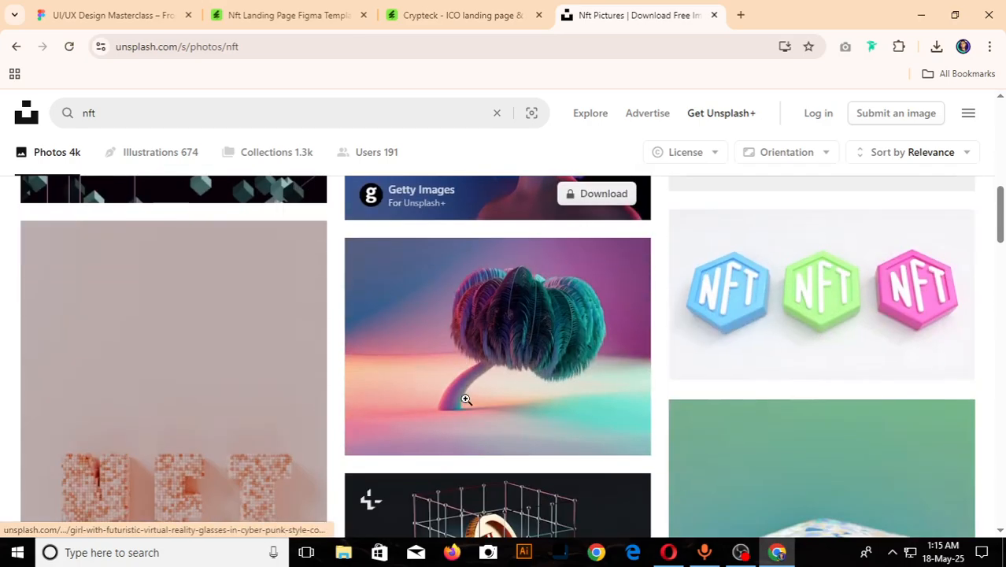
scroll(436, 417, down, 9)
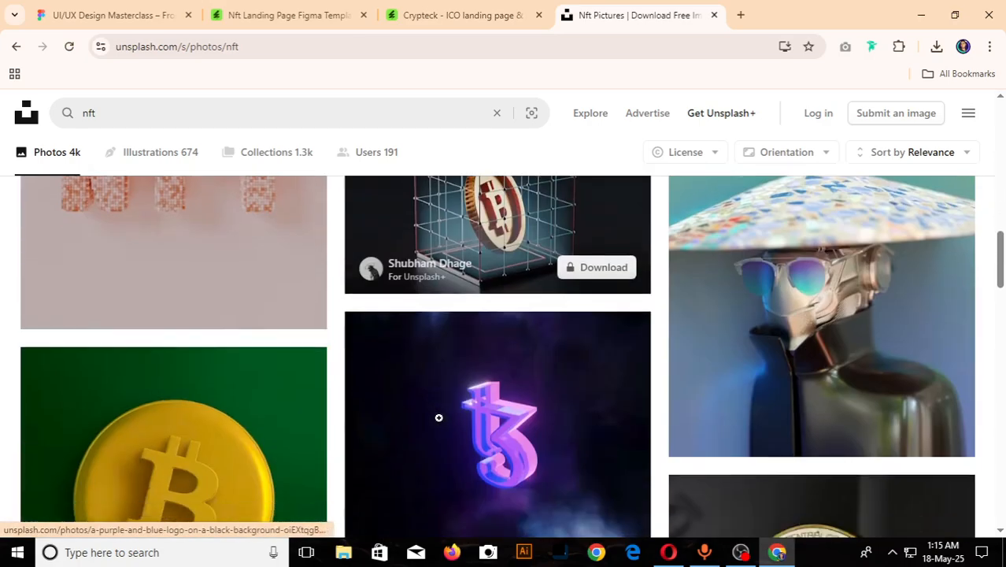
scroll(439, 417, down, 15)
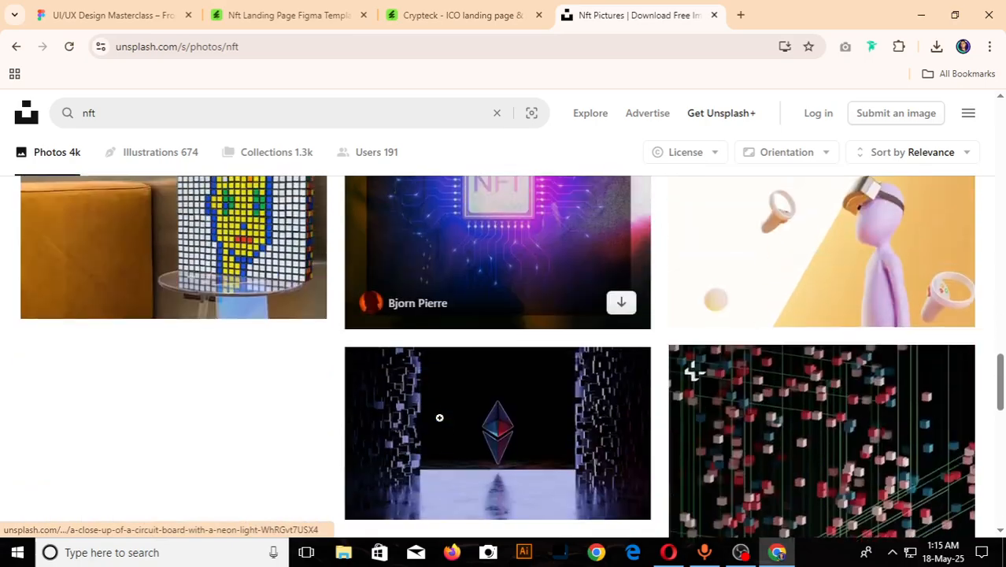
scroll(441, 421, up, 6)
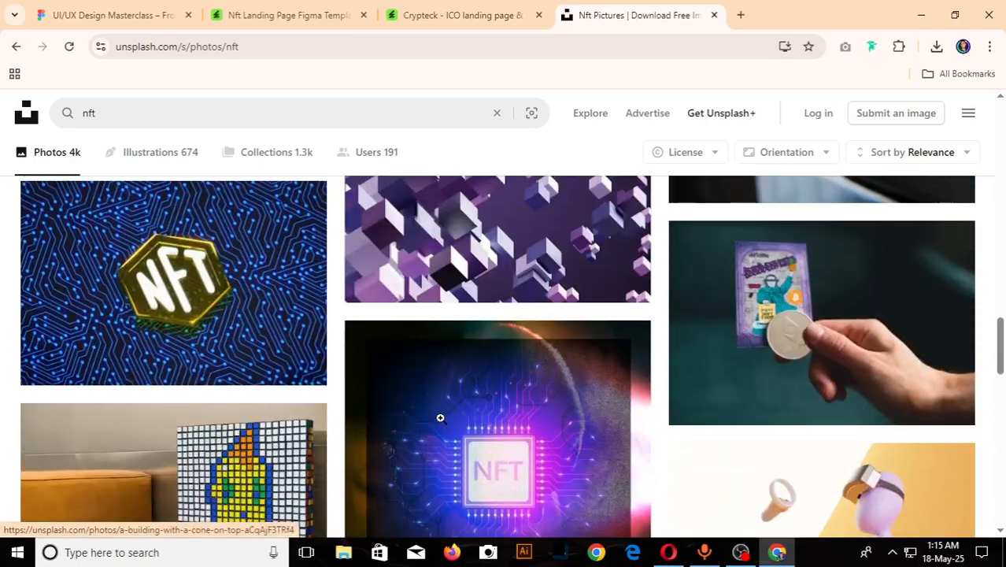
scroll(469, 434, down, 5)
scroll(489, 450, down, 3)
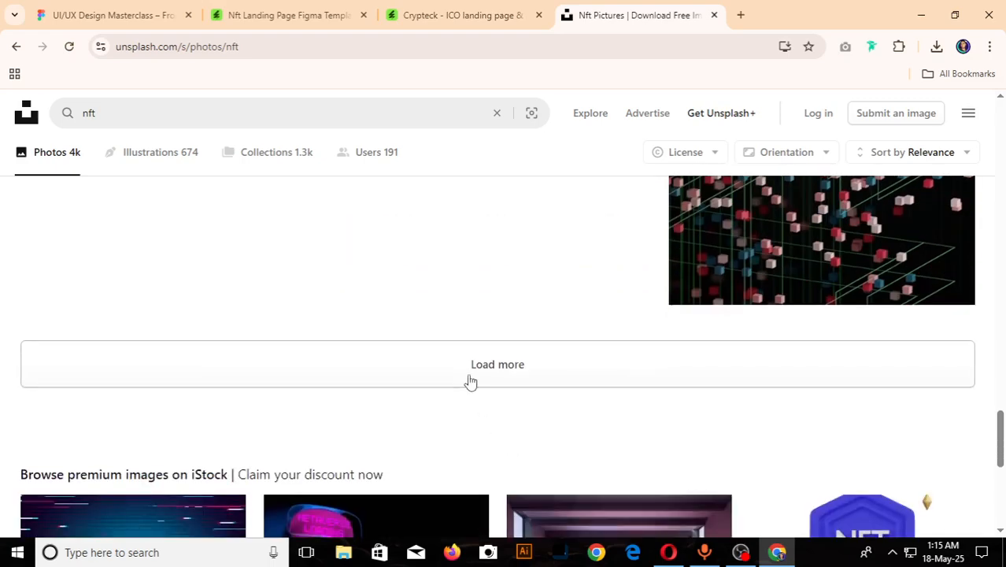
click(471, 375)
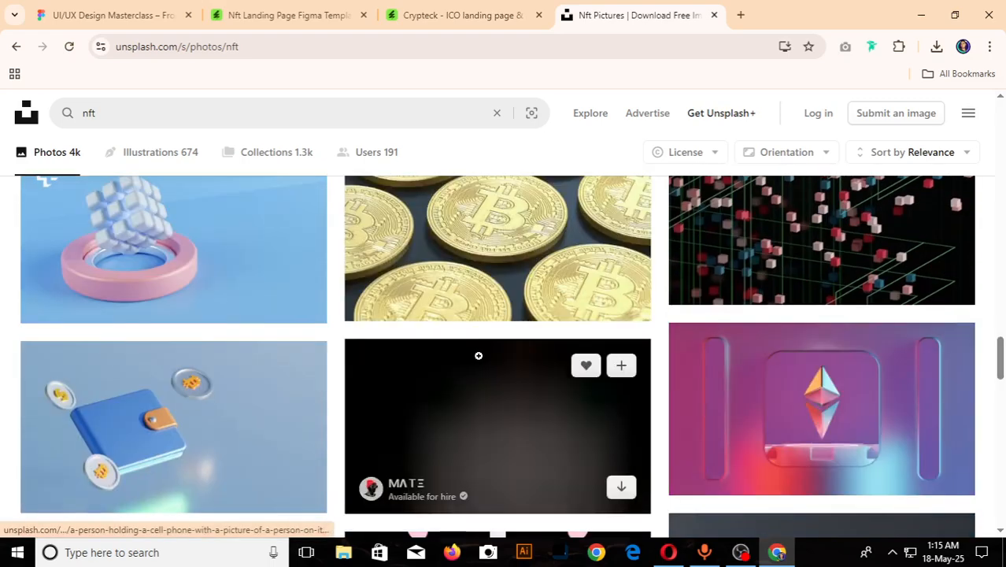
- Examine the additional nft photos for a colourful 3D-style picture to use on the login page
scroll(478, 357, down, 2)
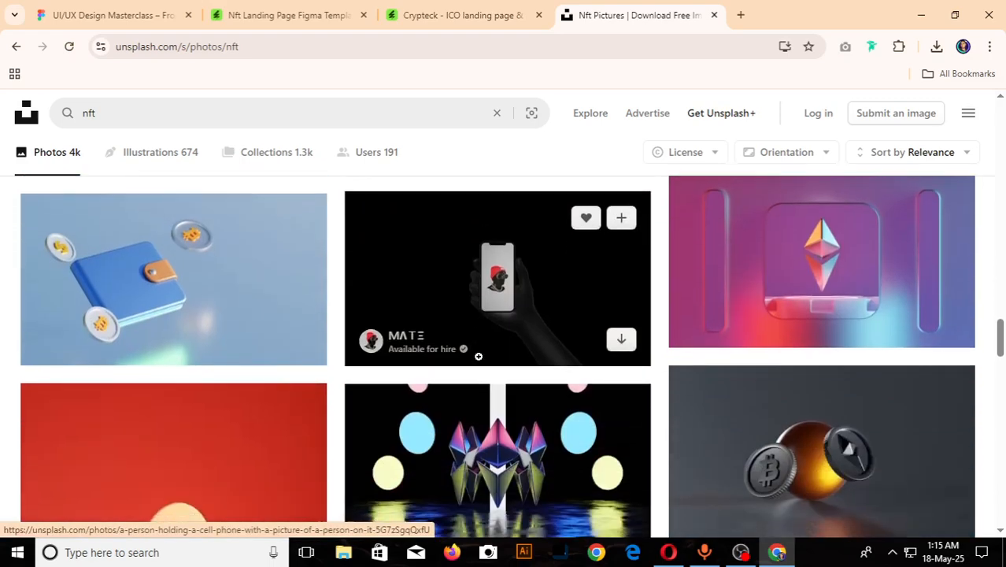
scroll(478, 356, down, 8)
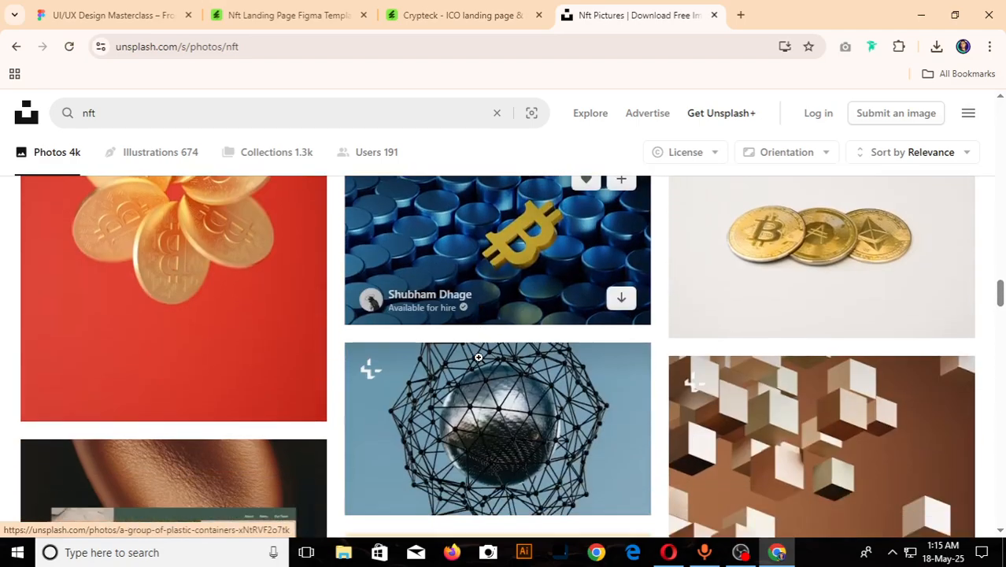
scroll(482, 363, down, 3)
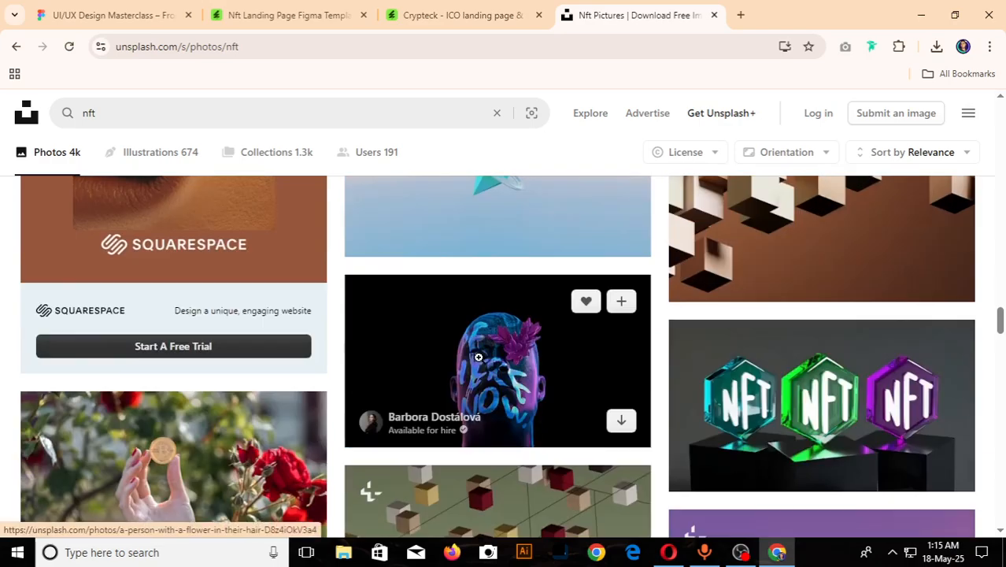
scroll(358, 395, down, 4)
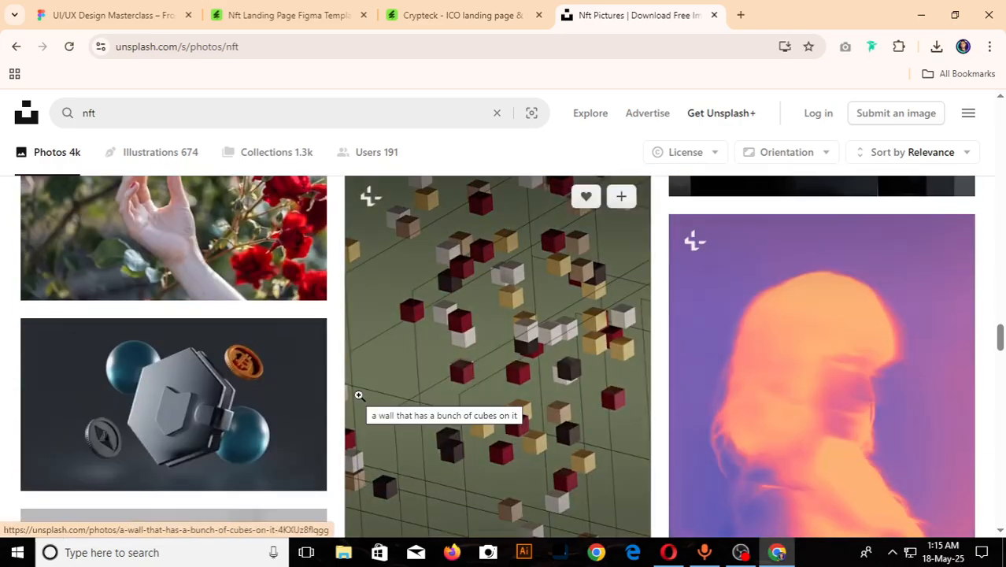
scroll(358, 394, up, 2)
scroll(358, 395, down, 9)
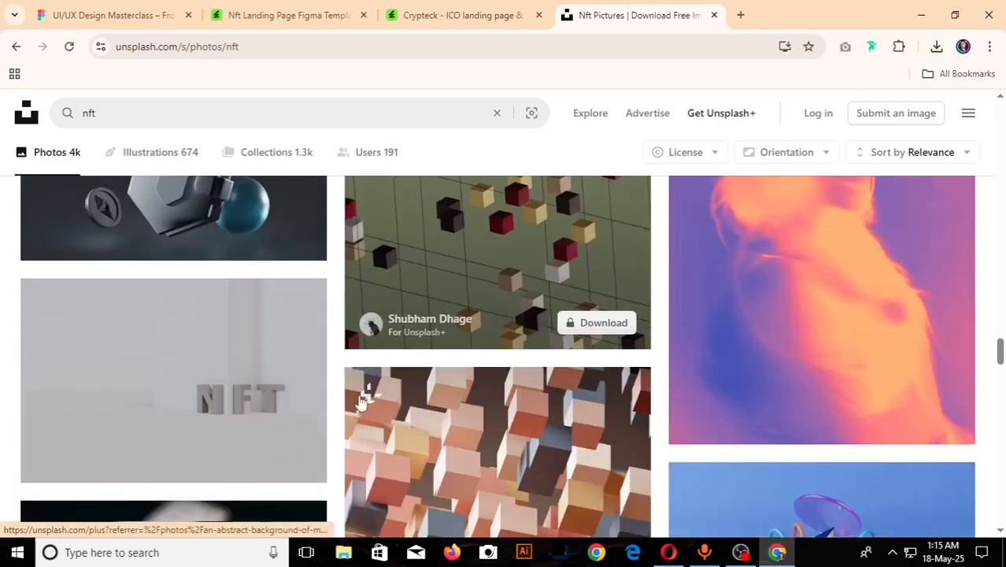
scroll(358, 395, down, 9)
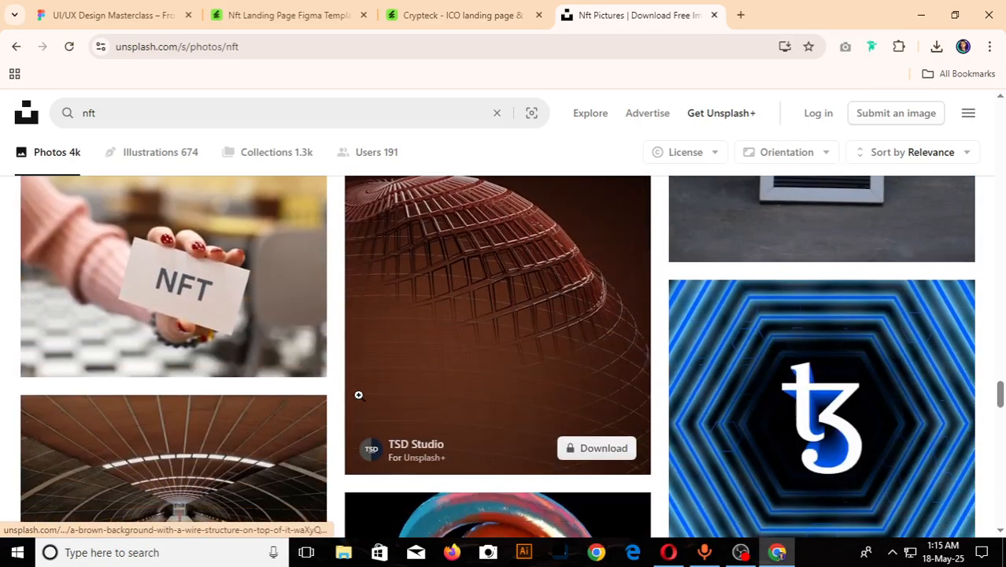
scroll(358, 394, down, 1)
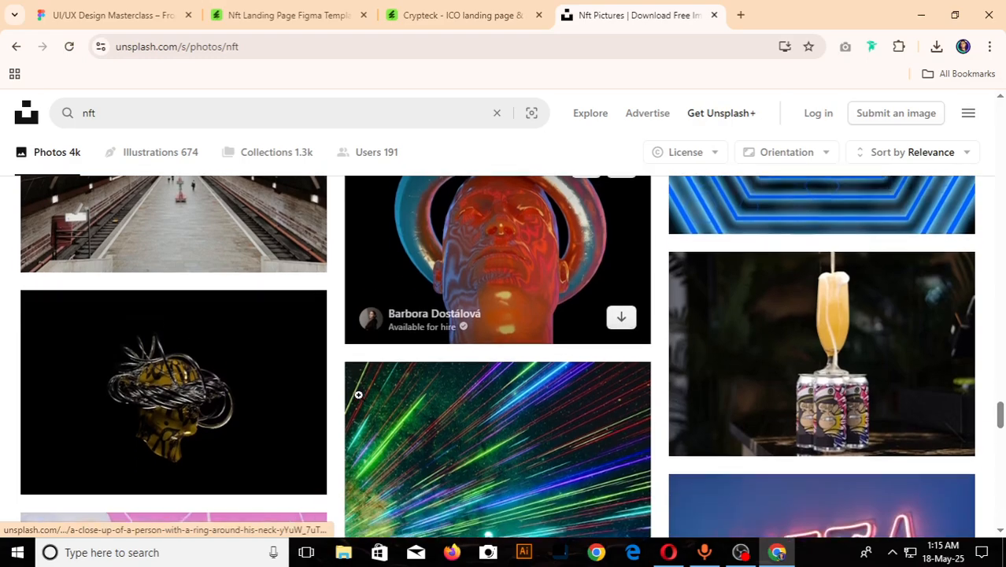
scroll(359, 395, down, 10)
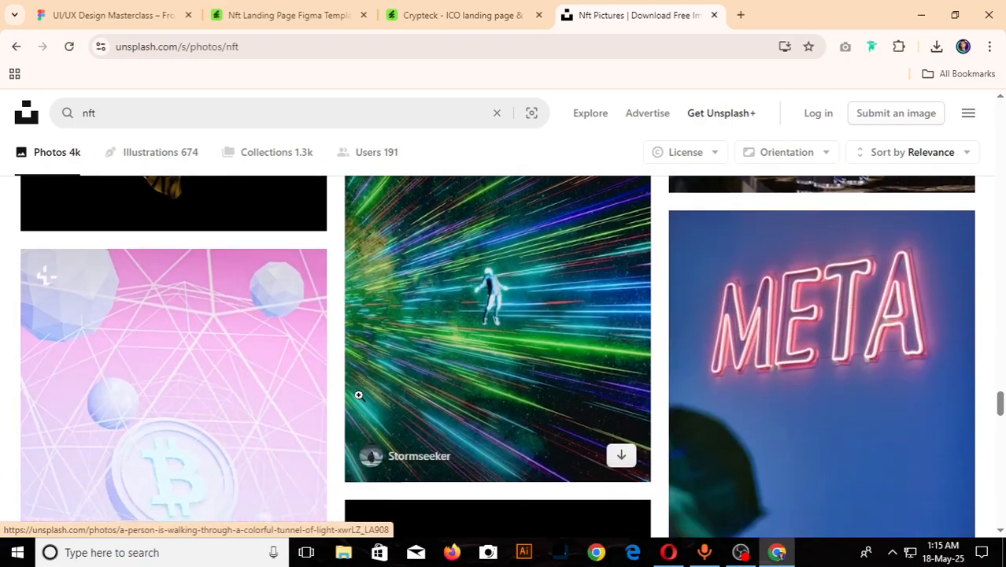
scroll(359, 395, down, 10)
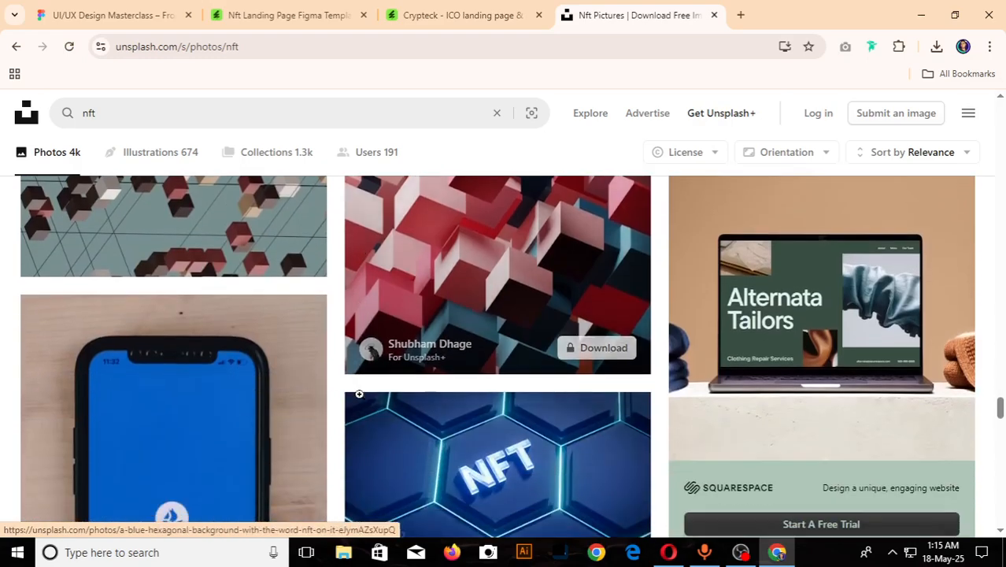
scroll(359, 394, down, 8)
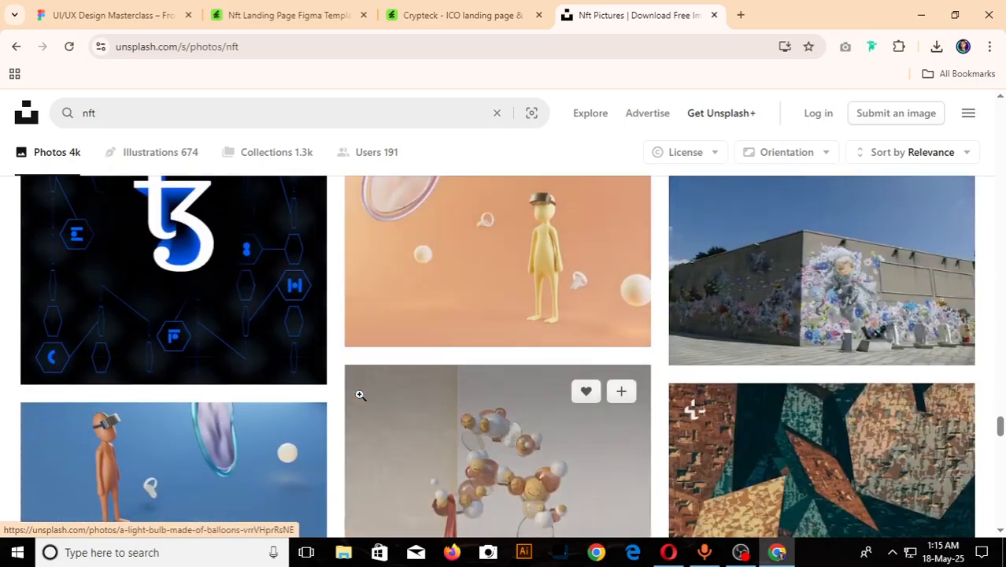
scroll(360, 394, down, 10)
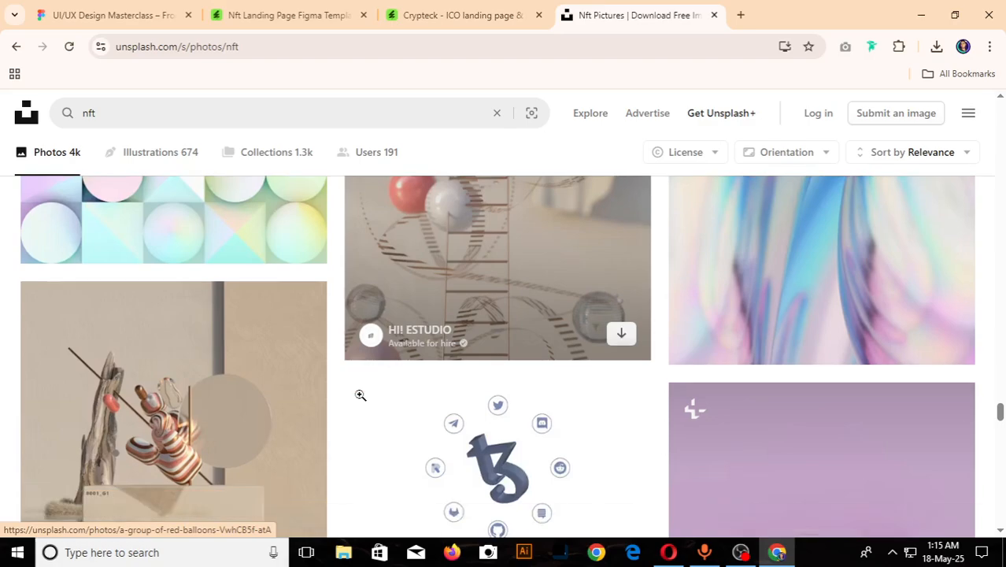
scroll(359, 401, down, 10)
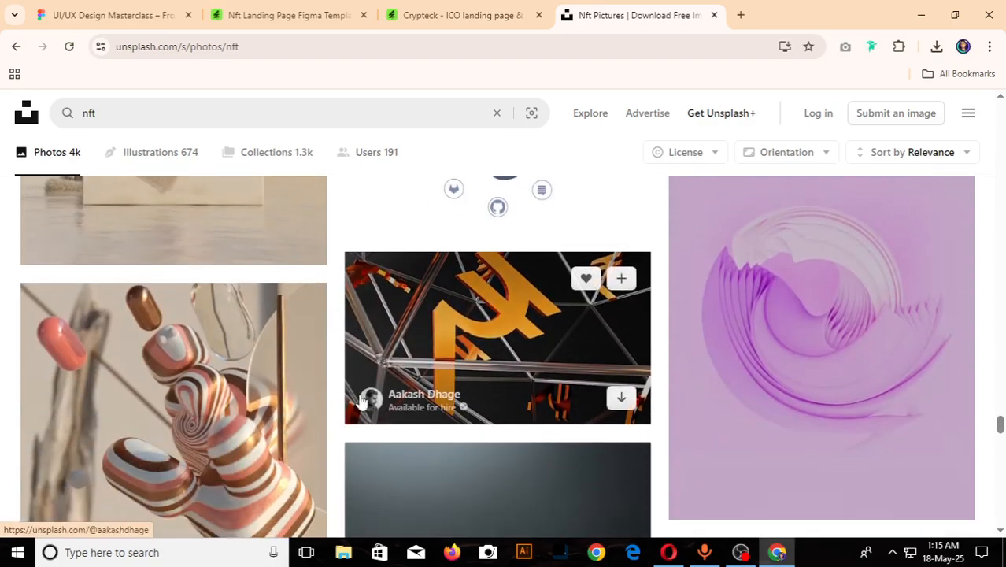
scroll(360, 397, down, 10)
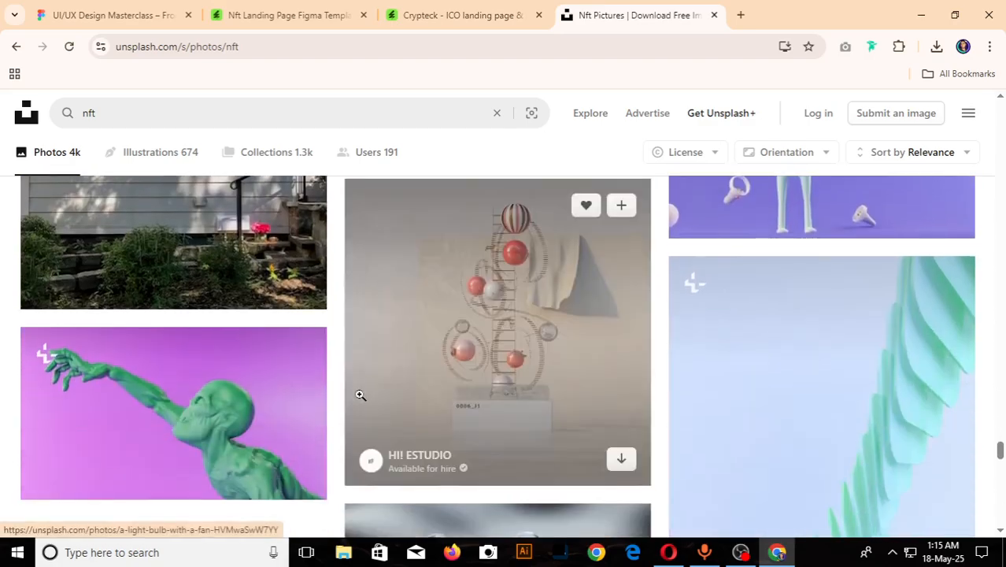
scroll(359, 398, down, 10)
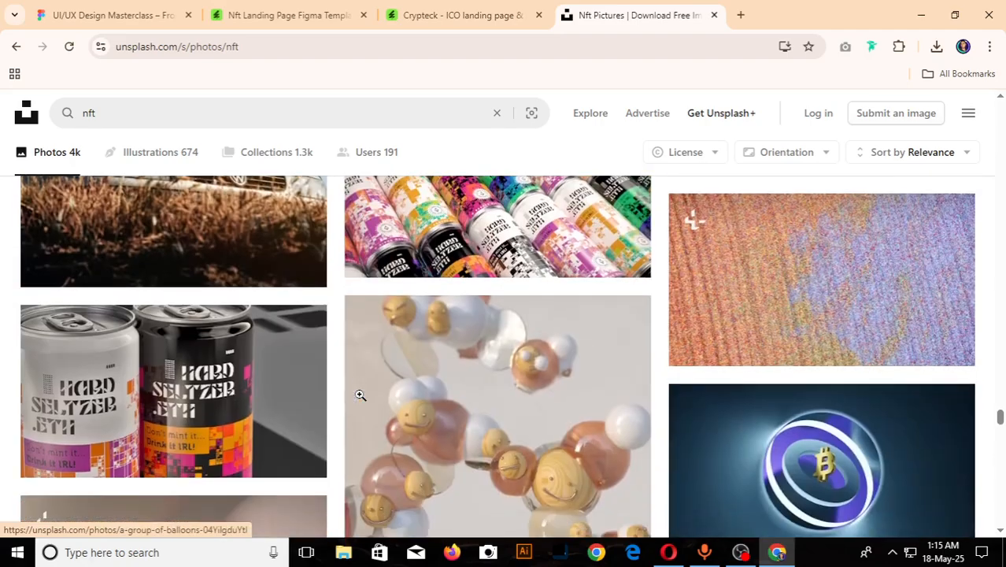
scroll(360, 397, down, 10)
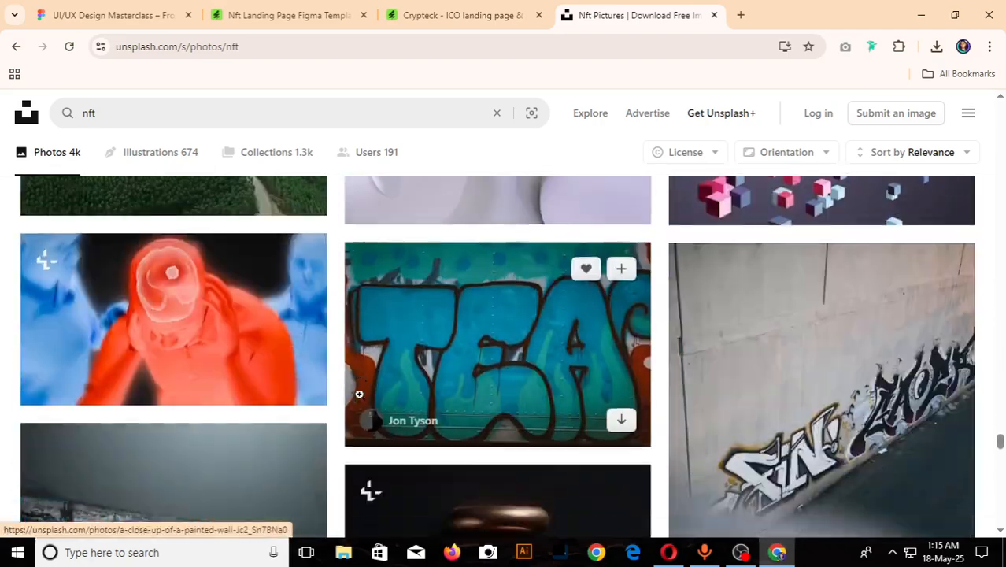
scroll(360, 395, down, 10)
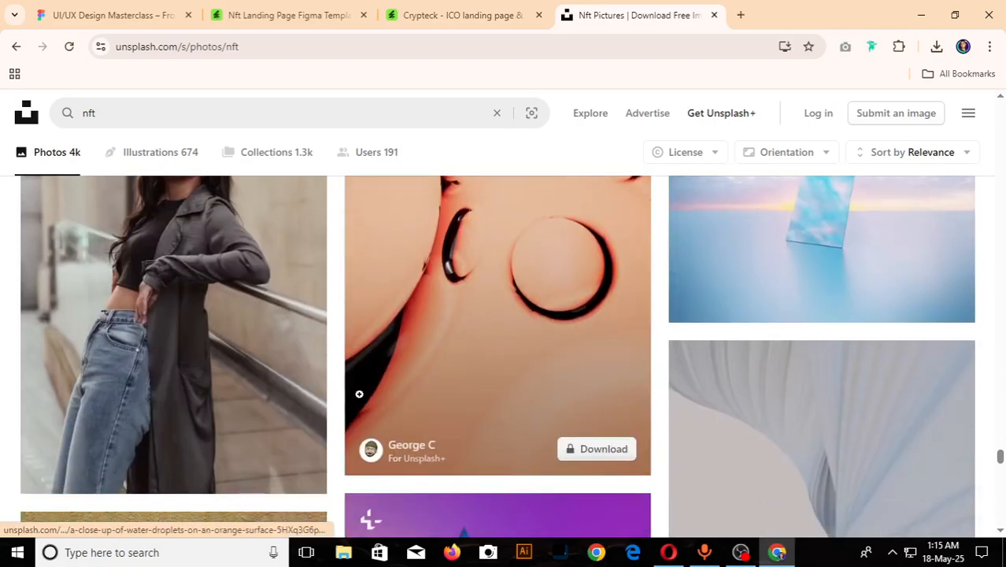
scroll(359, 394, down, 10)
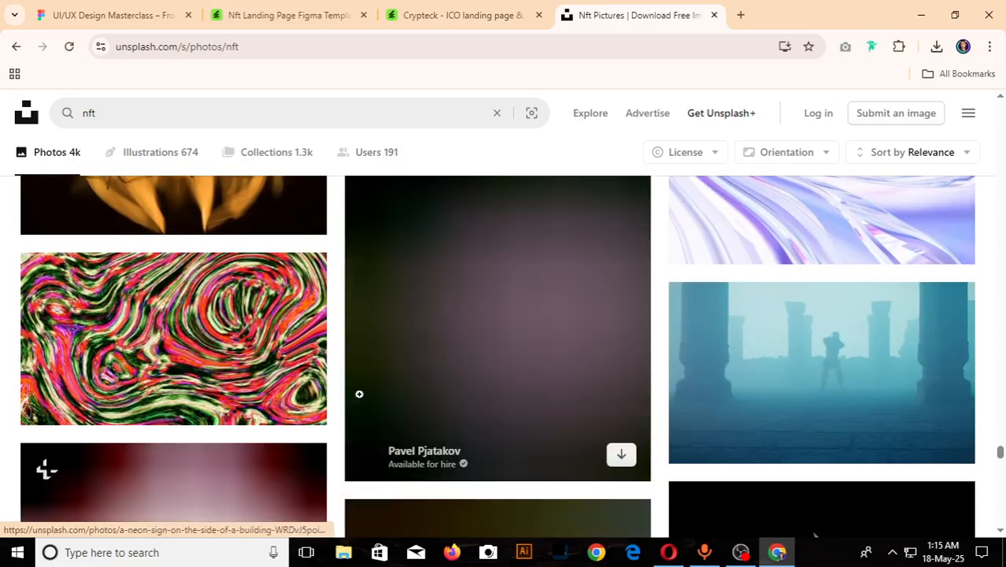
scroll(360, 394, down, 10)
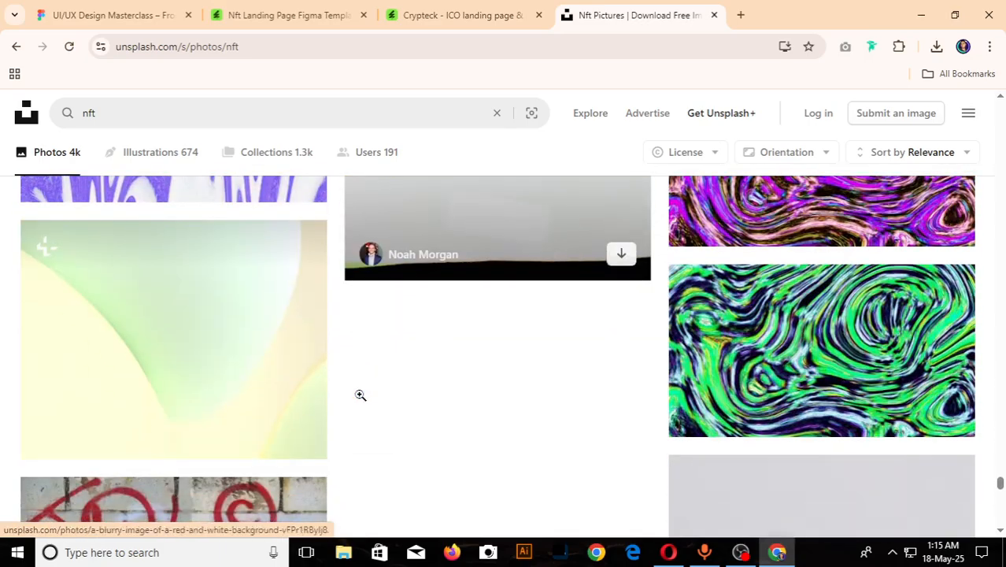
scroll(360, 394, up, 15)
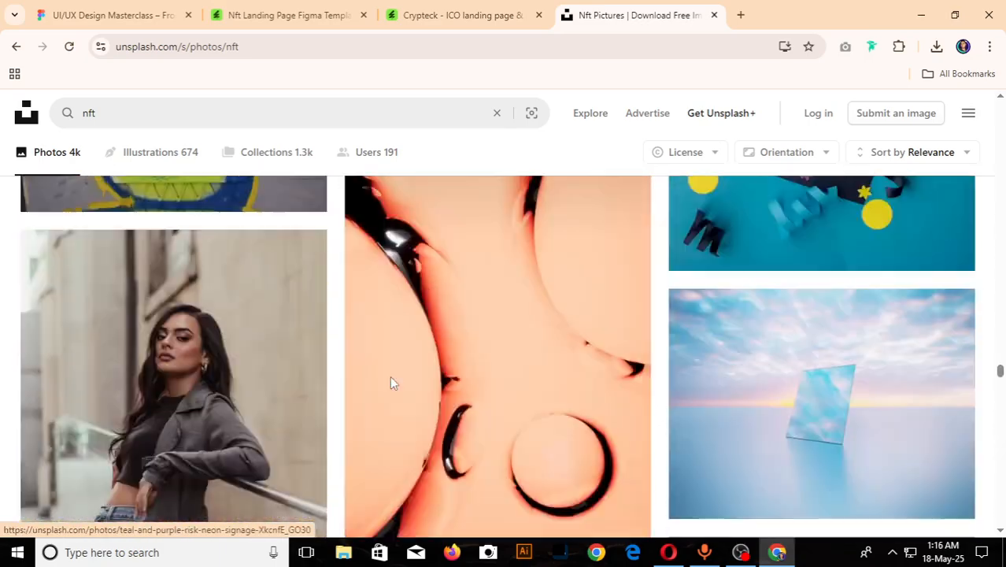
- Look back through the nft photos already loaded for a colourful 3D-style picture that suits the login page
scroll(391, 382, up, 10)
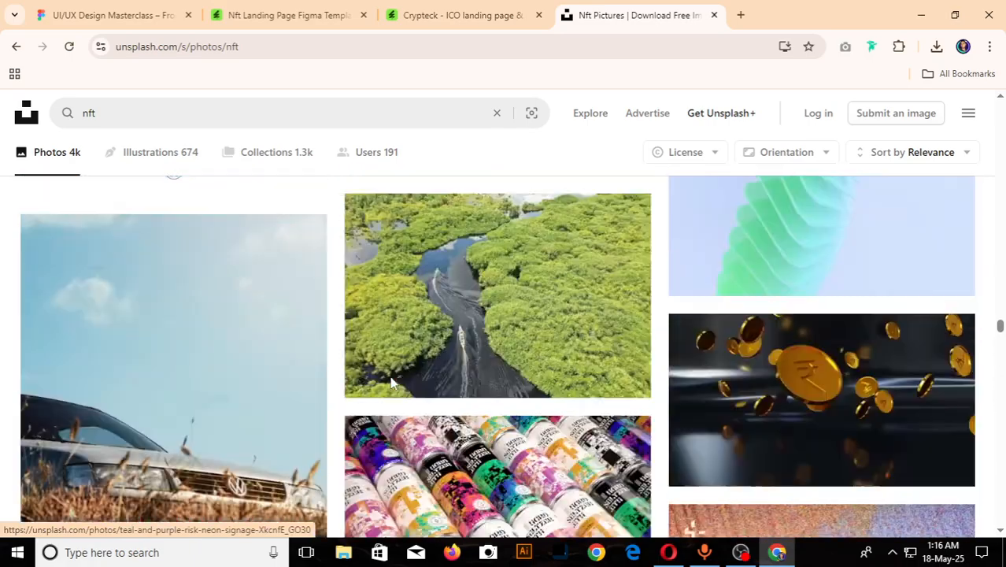
scroll(391, 382, up, 10)
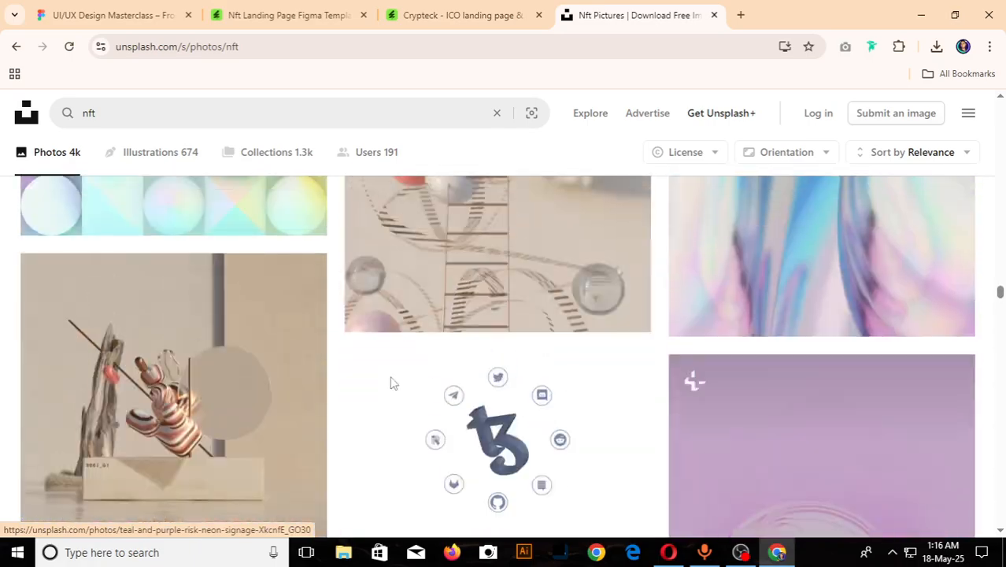
scroll(391, 382, up, 10)
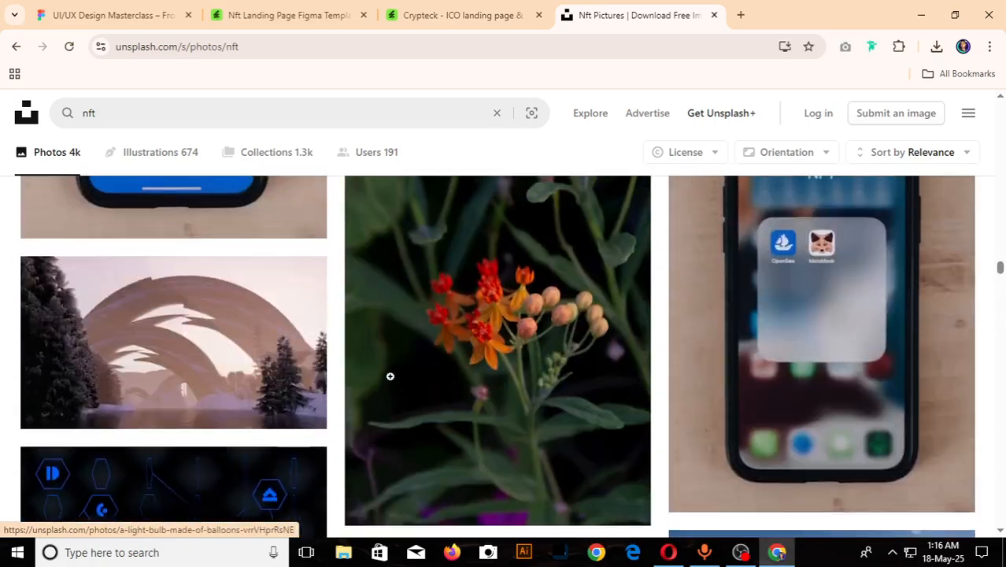
scroll(390, 376, up, 10)
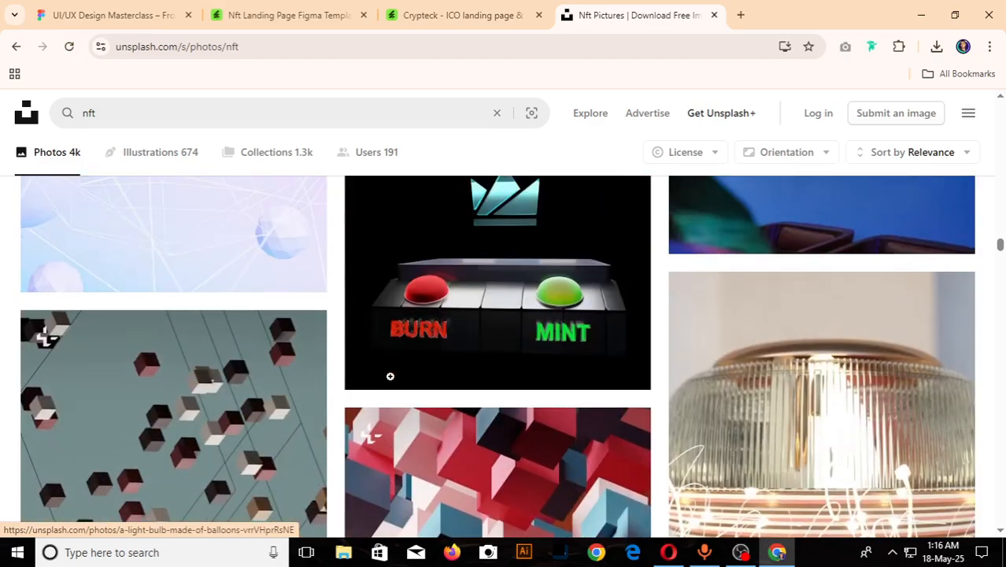
scroll(390, 377, up, 10)
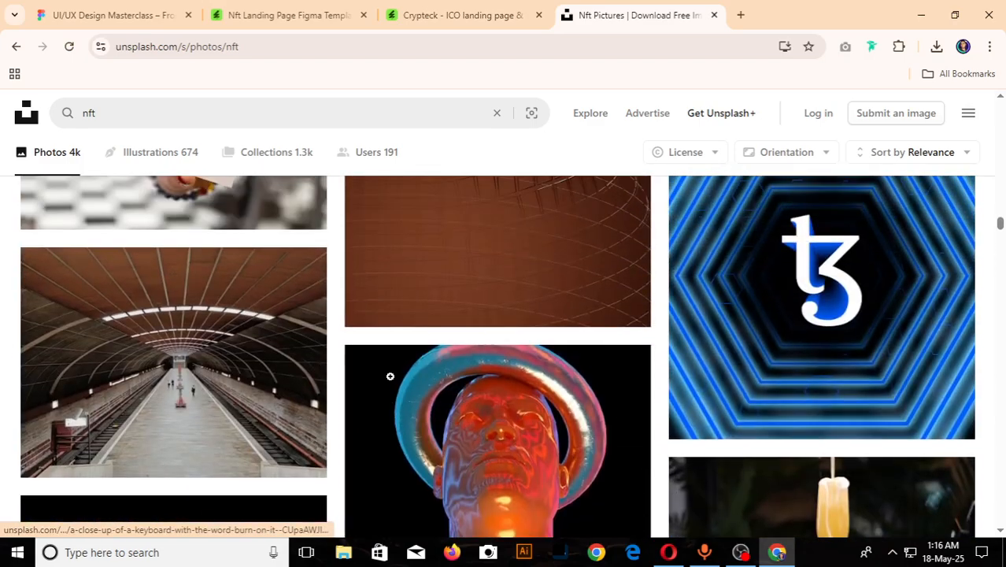
scroll(391, 377, up, 10)
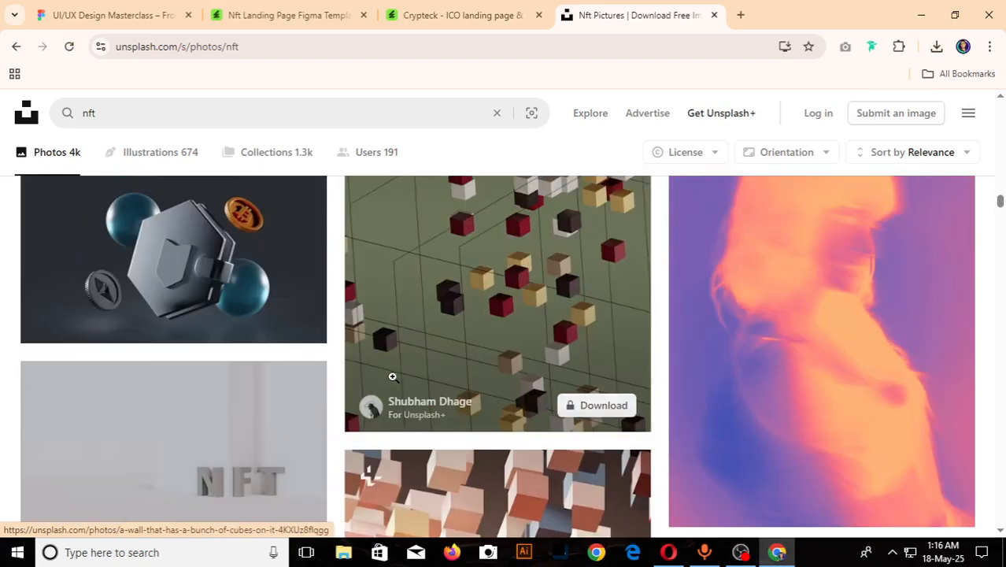
scroll(392, 377, up, 5)
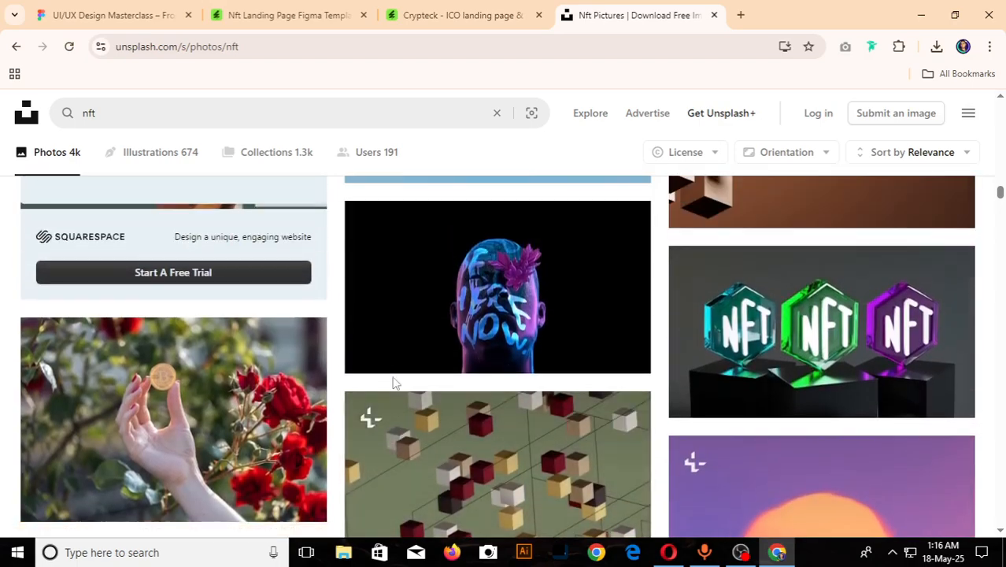
scroll(393, 381, up, 1)
scroll(392, 376, up, 4)
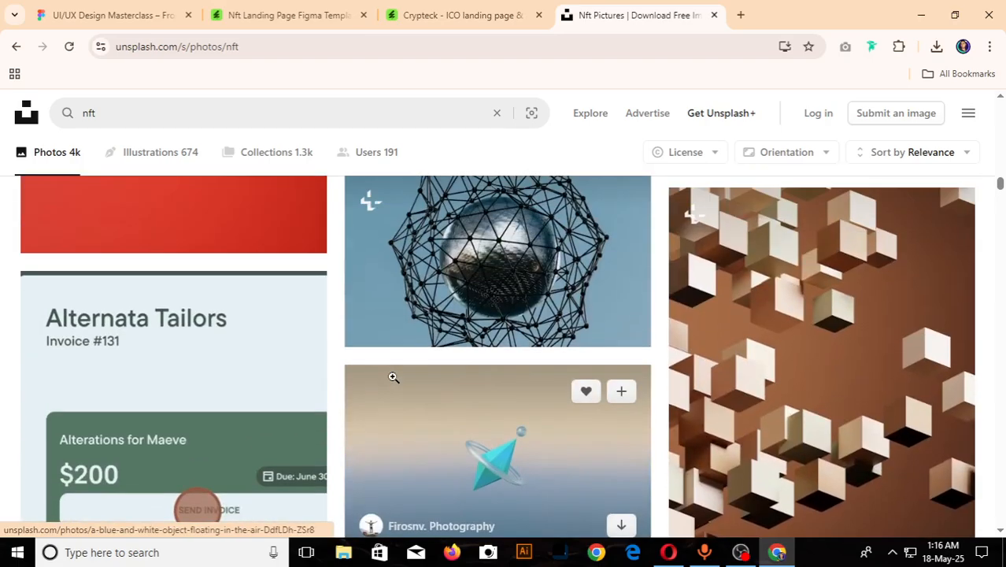
scroll(393, 377, up, 8)
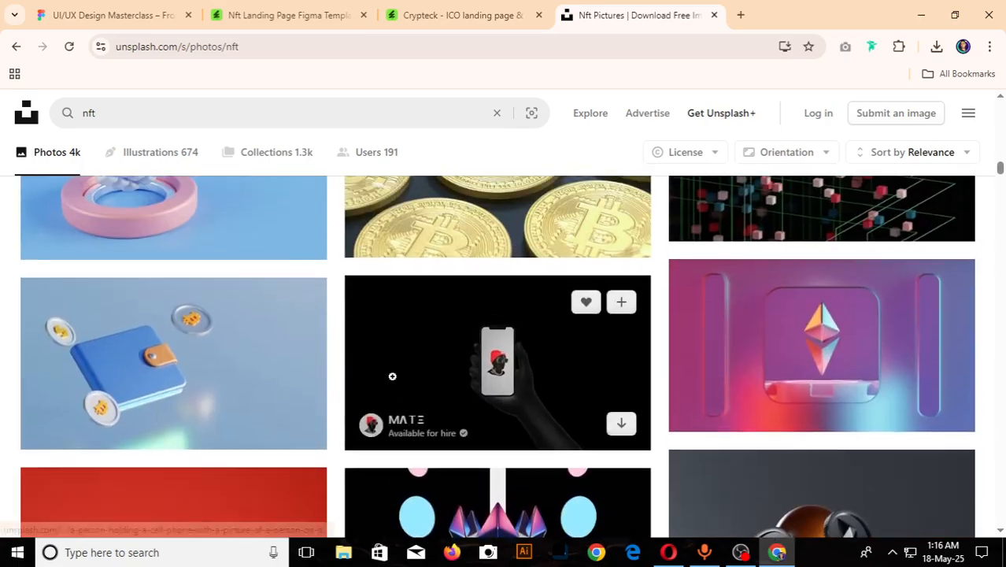
scroll(393, 376, up, 10)
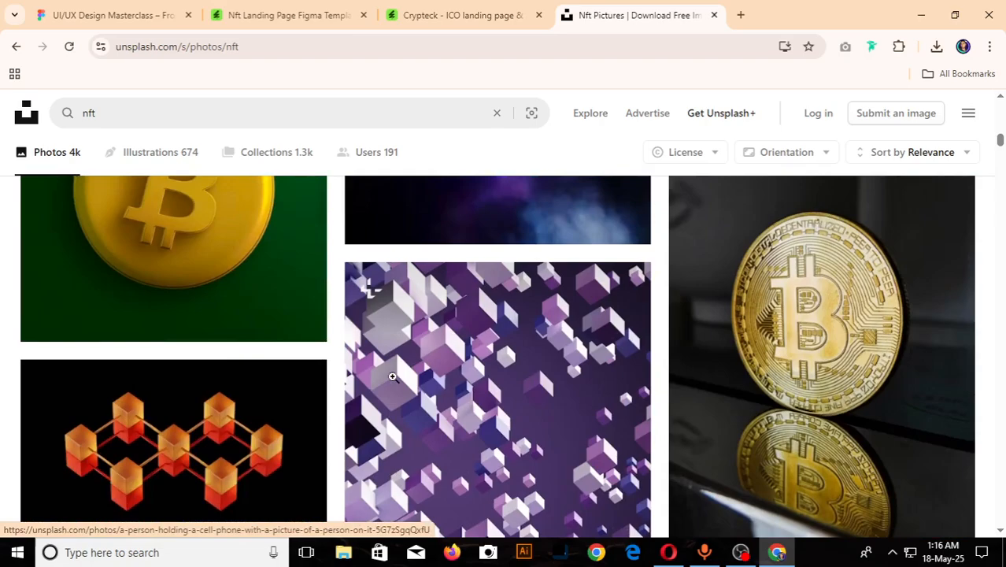
scroll(393, 378, up, 10)
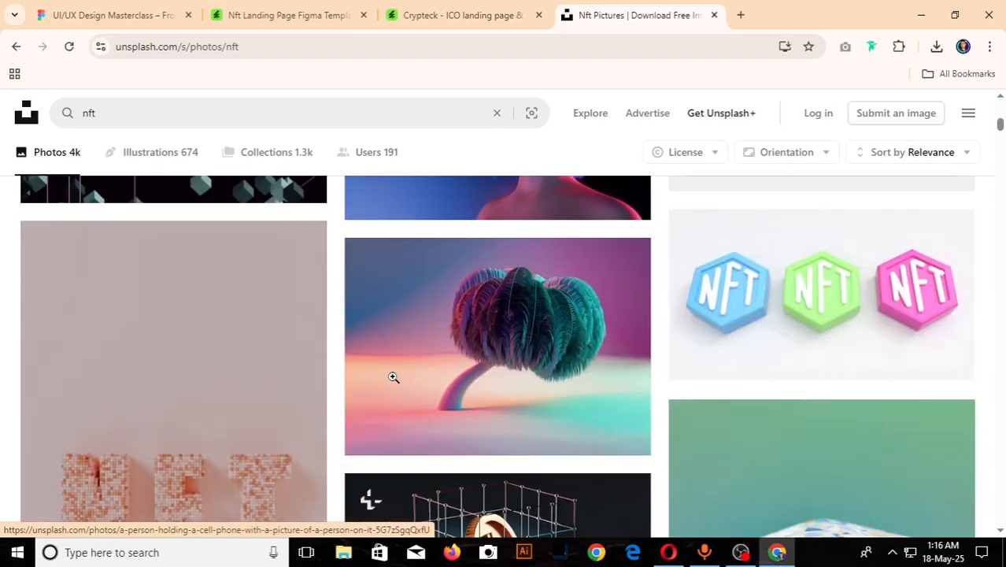
- Open the photo of the feathery blue-green tree on a pink and purple background and copy the image
mouse_move(418, 375)
click(593, 346)
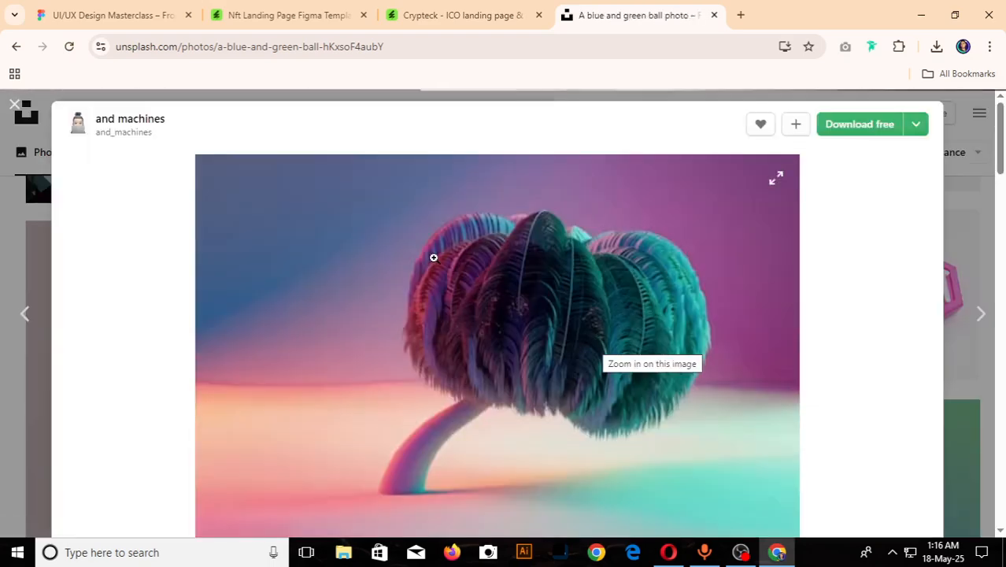
right_click(488, 235)
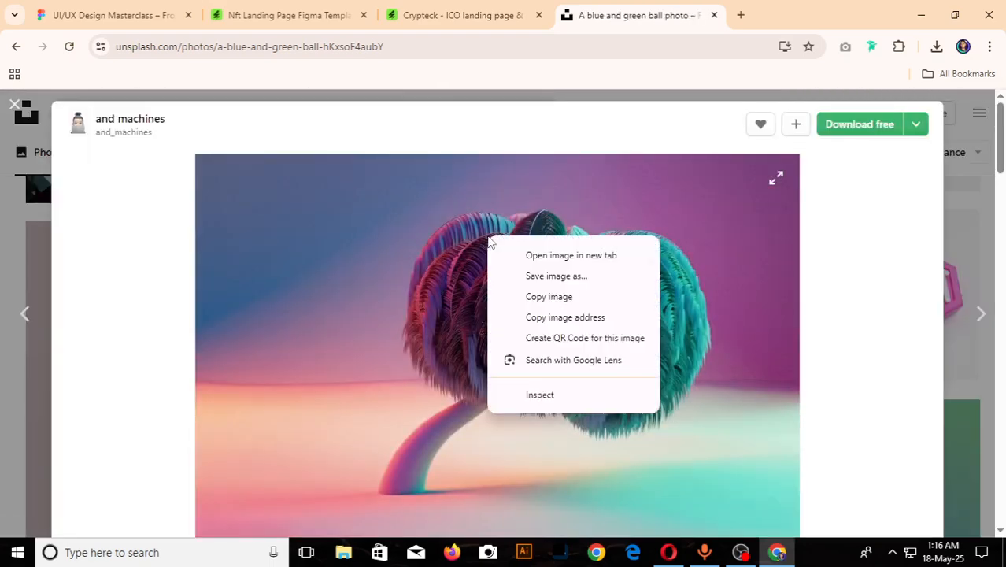
click(563, 301)
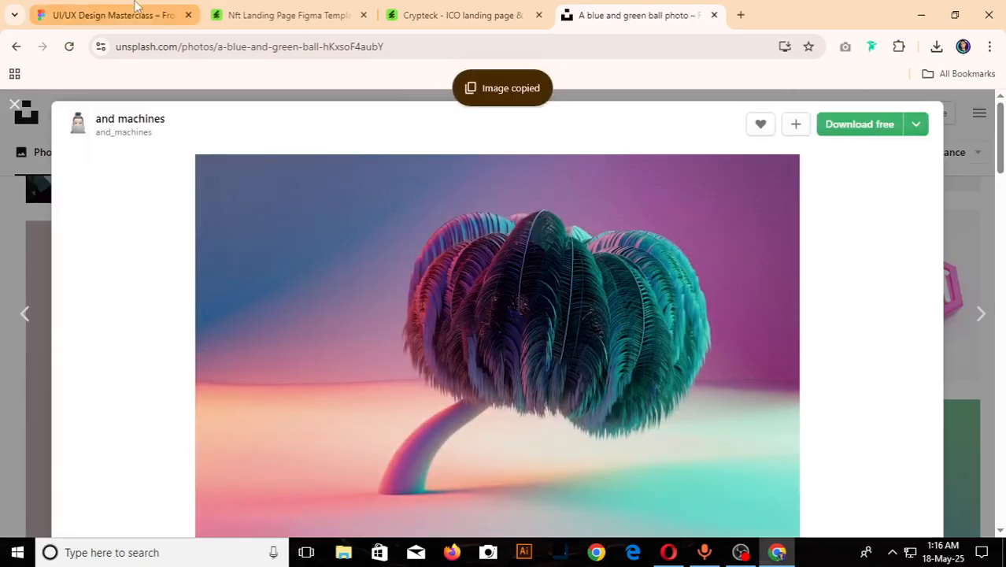
- Return to the Figma file and paste the copied picture into the rounded rectangle in the Login page ui frame
key(ctrl+1)
scroll(519, 394, down, 3)
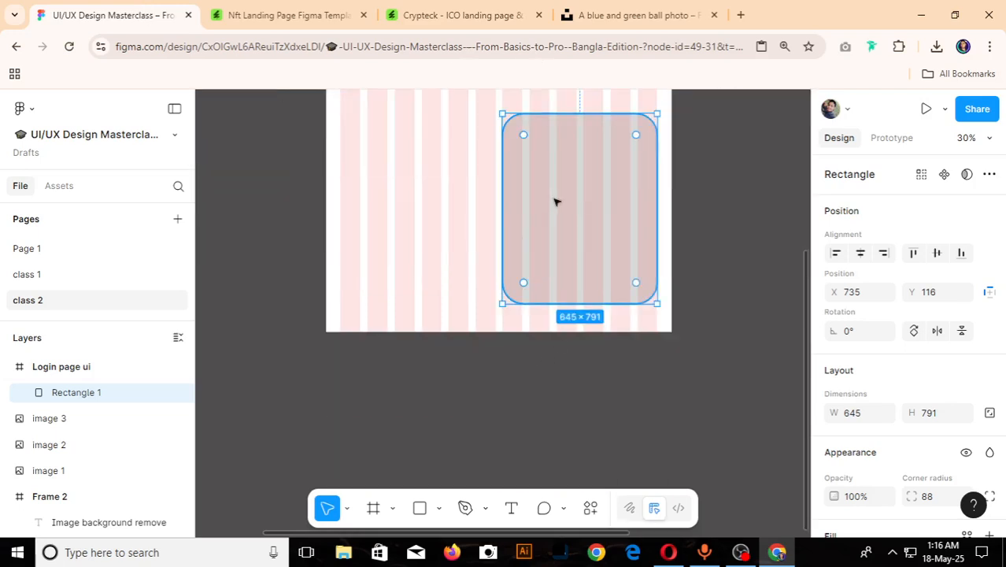
key(ctrl+v)
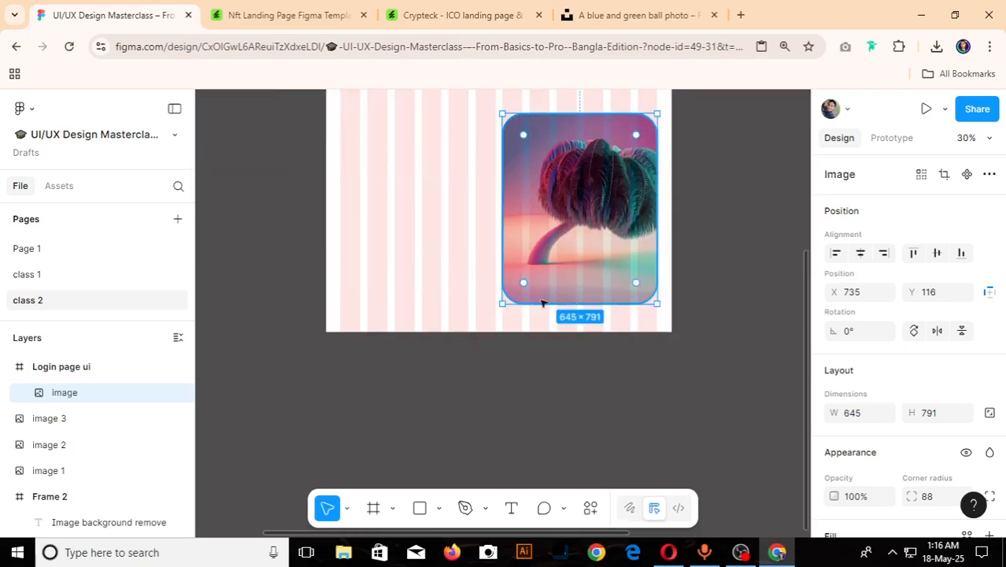
- Compare the Login page ui frame with the Welcome reference image and examine the reference's heading, subtitle and form fields
scroll(465, 342, down, 5)
scroll(517, 218, up, 5)
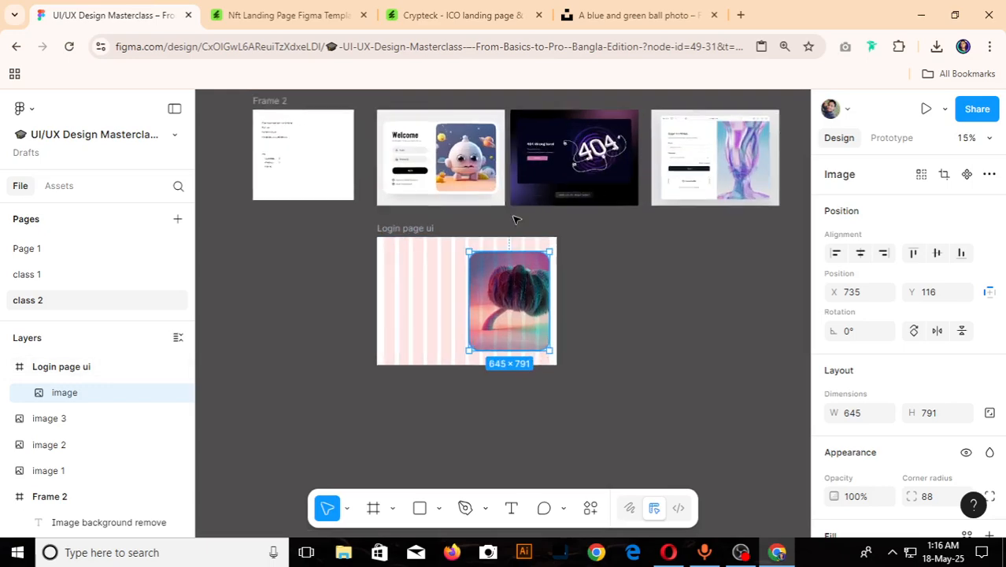
scroll(513, 295, down, 4)
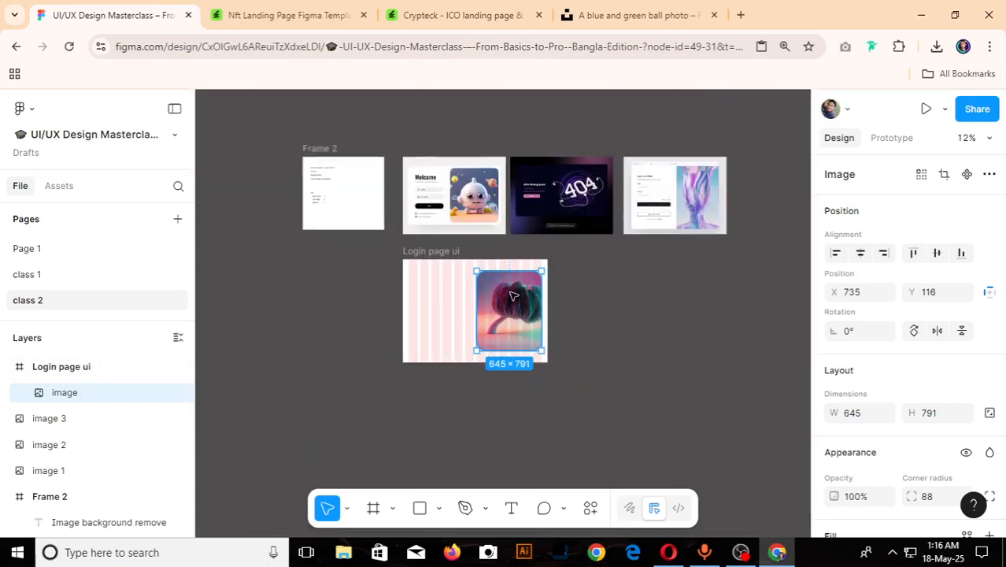
click(323, 305)
scroll(476, 377, up, 1)
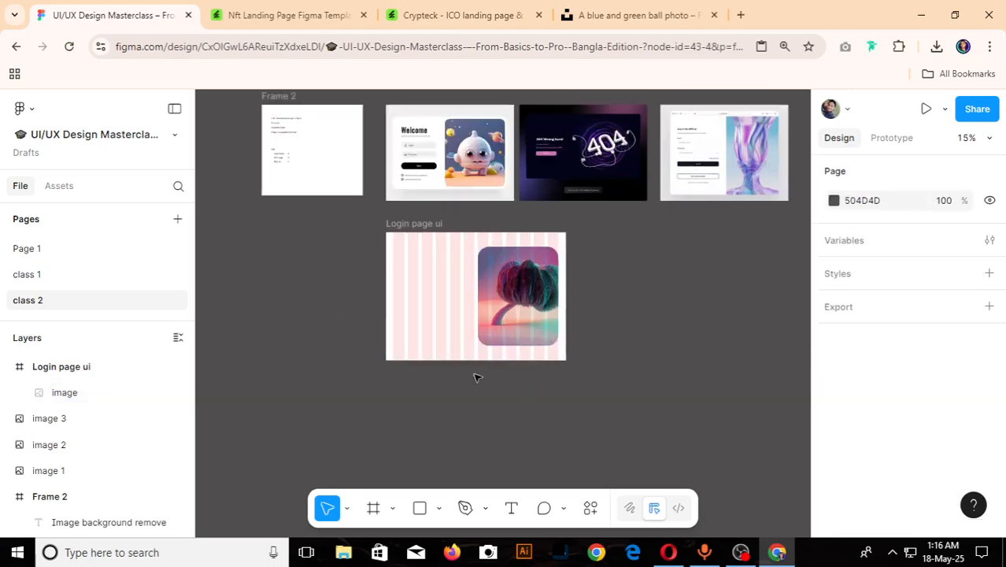
scroll(497, 275, up, 3)
scroll(509, 277, down, 4)
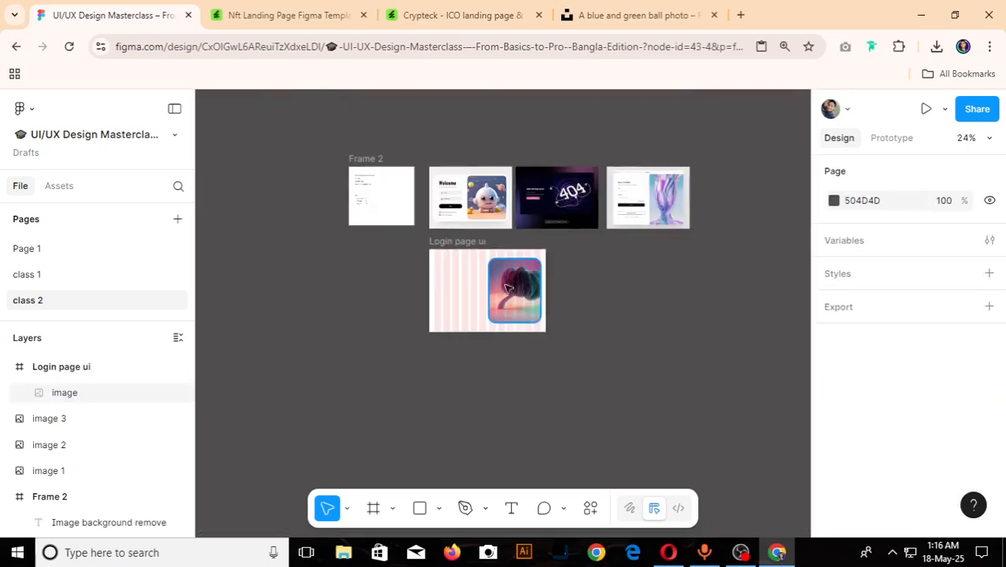
scroll(451, 163, up, 1)
scroll(451, 163, up, 8)
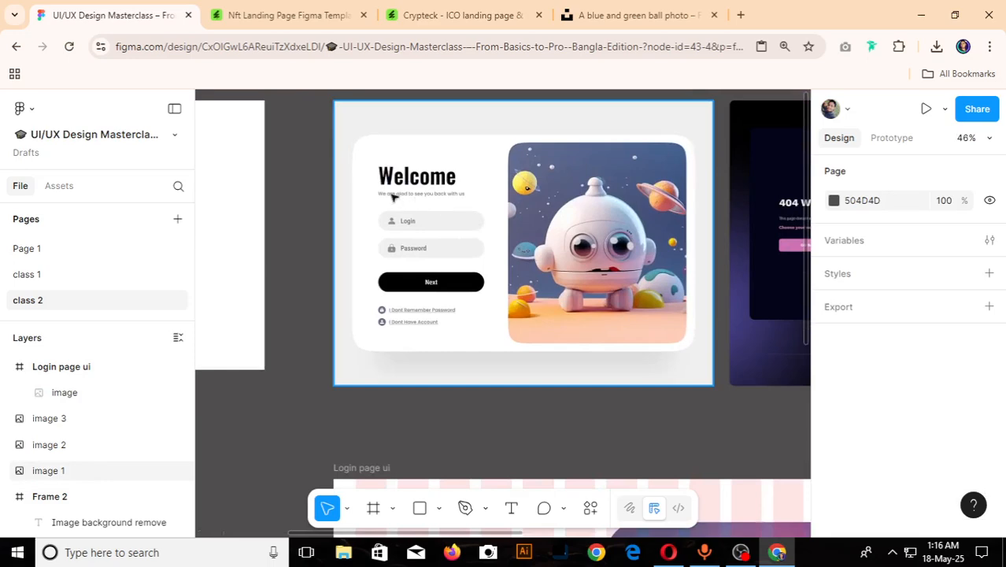
scroll(393, 197, up, 3)
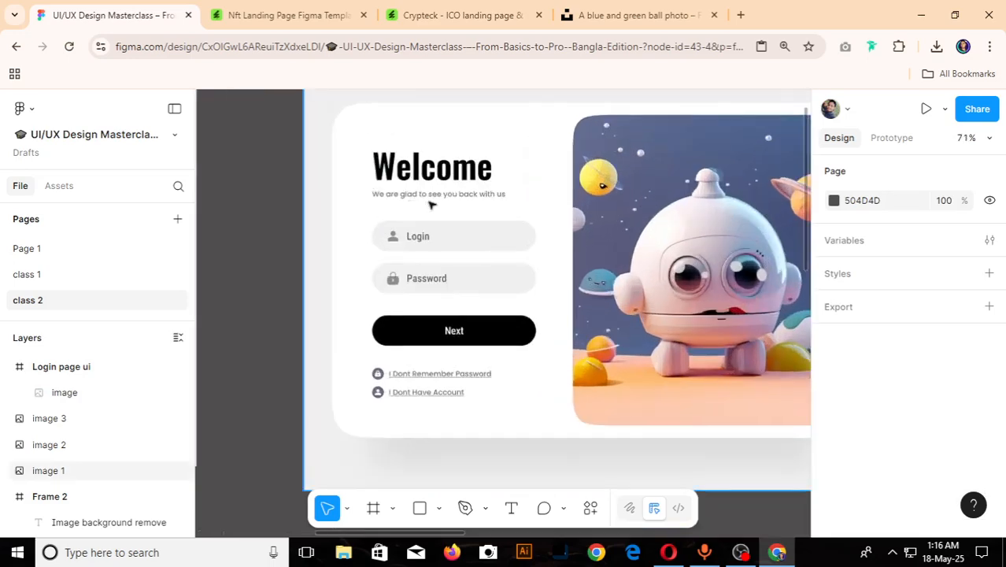
scroll(465, 205, down, 4)
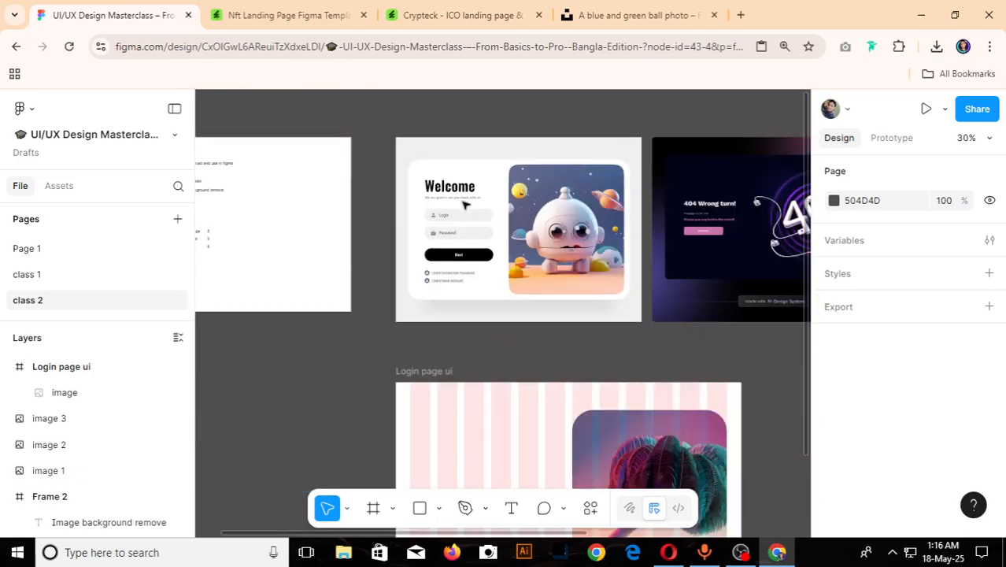
- Move the Welcome reference image left to X -261, away from the 404 image
click(465, 205)
scroll(465, 207, up, 3)
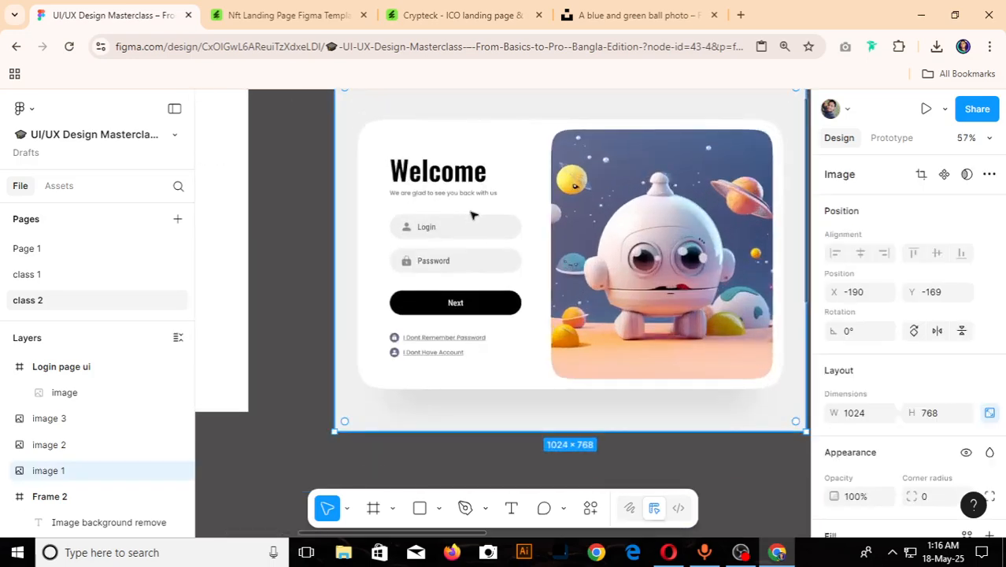
scroll(484, 260, down, 4)
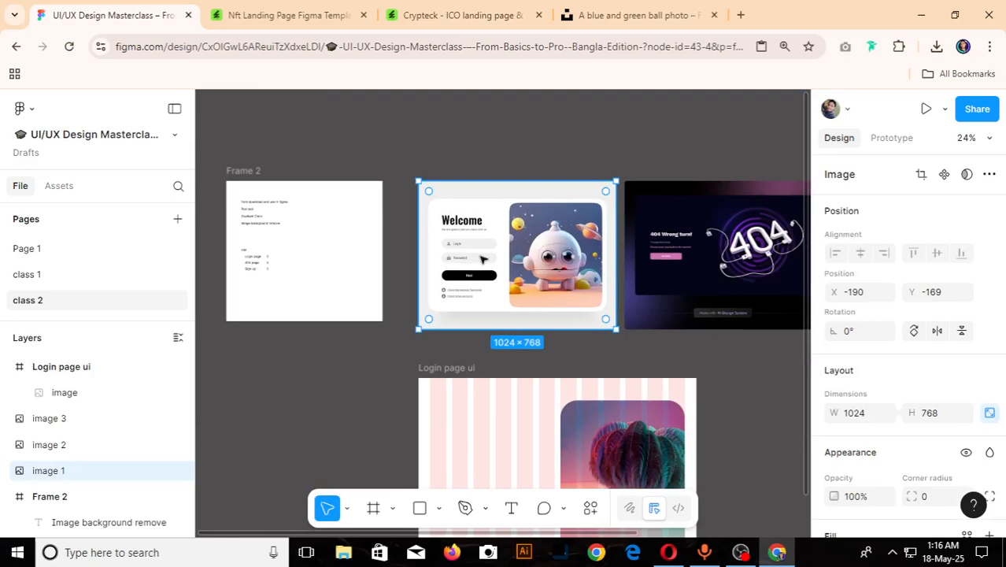
scroll(484, 260, up, 2)
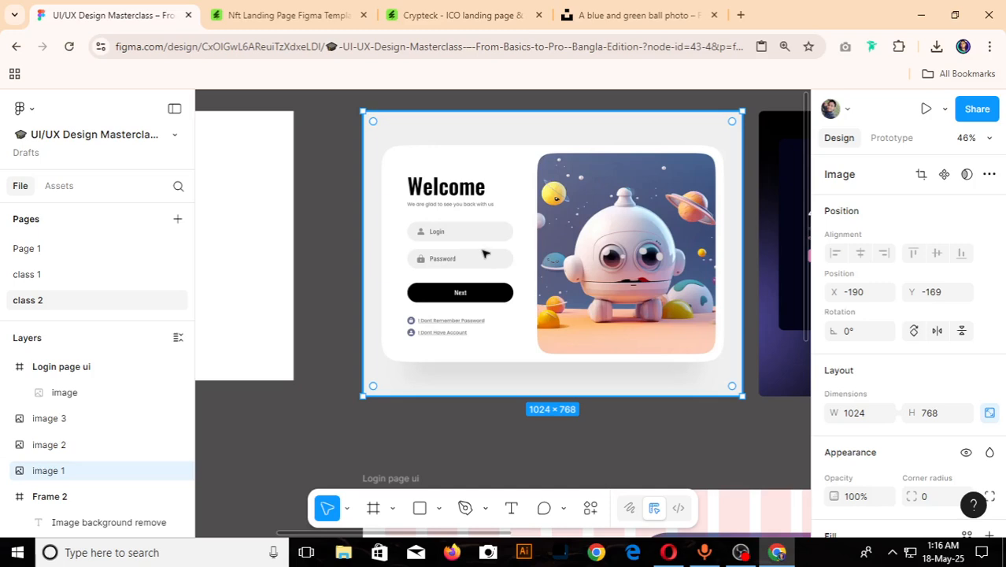
scroll(454, 253, down, 4)
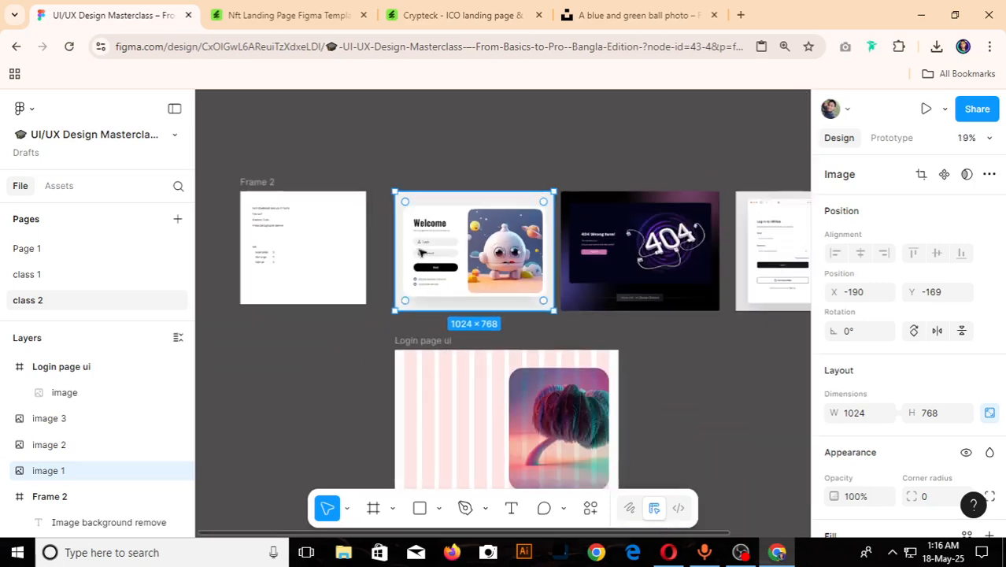
drag(465, 252, 453, 252)
scroll(359, 238, up, 1)
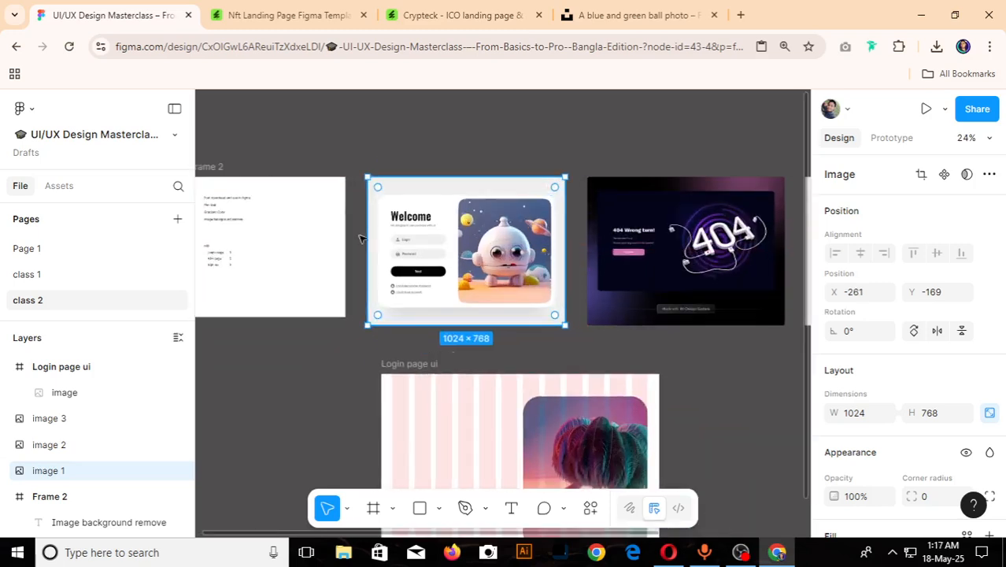
- Add an export setting to the Welcome reference image and export it as a JPG at 1x
scroll(922, 375, down, 3)
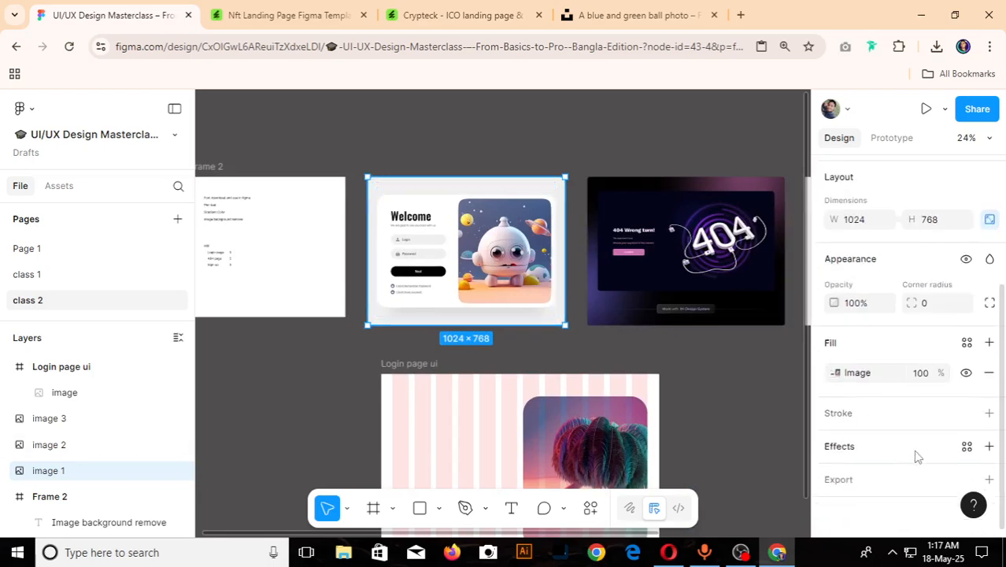
scroll(912, 454, down, 1)
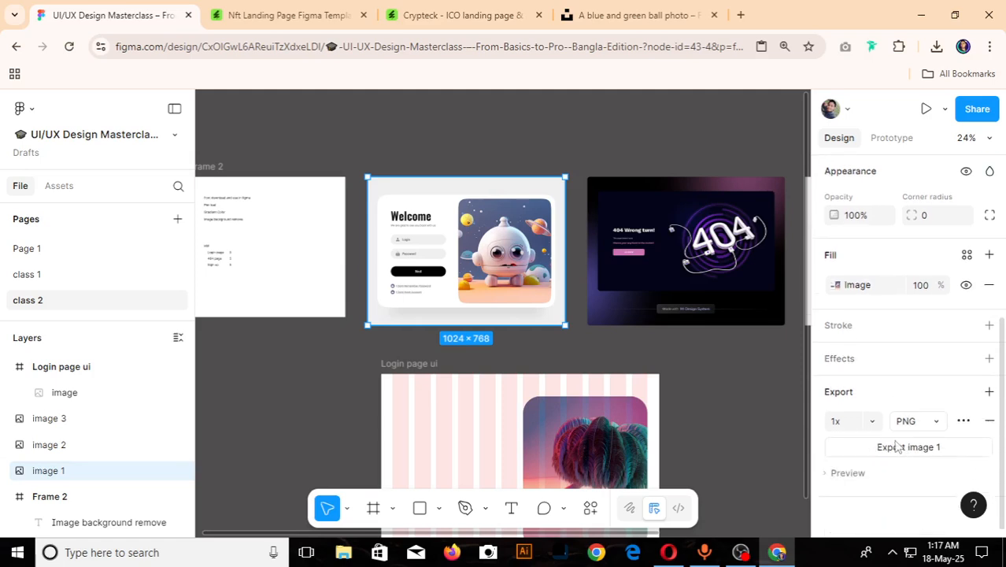
click(926, 425)
click(919, 438)
click(910, 447)
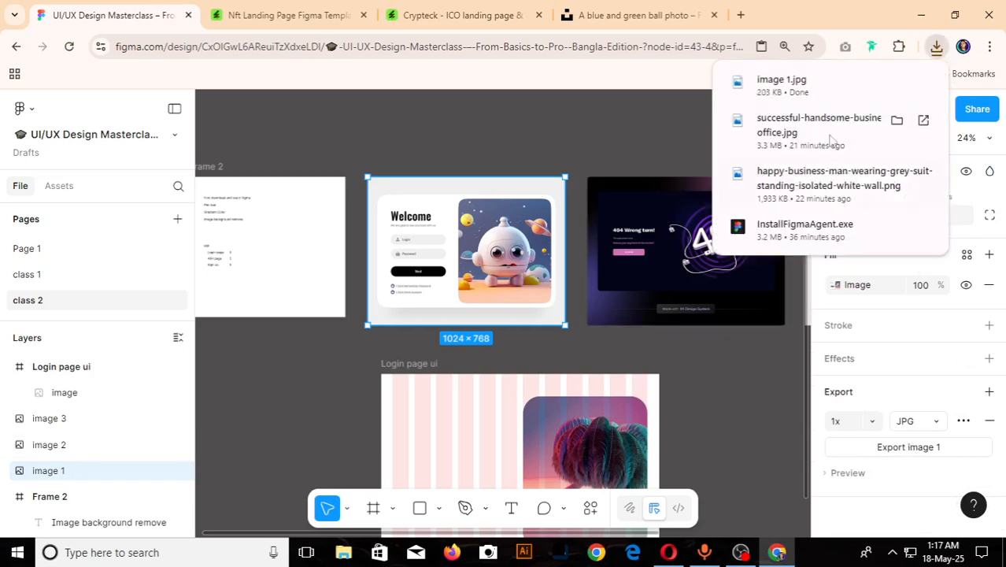
- Search Google for "image to text" in a new browser tab and open the imagetotext.info converter
click(739, 16)
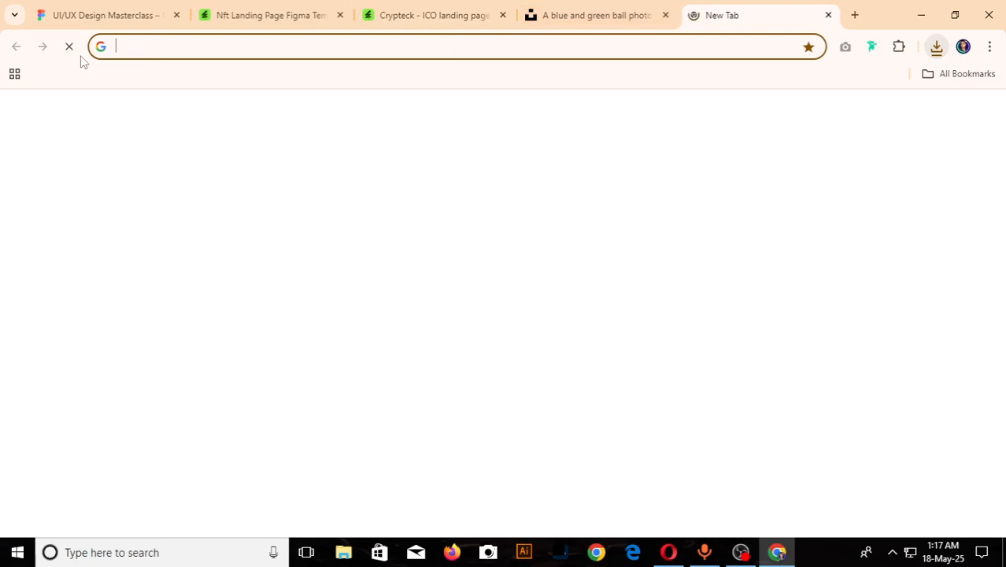
text(i)
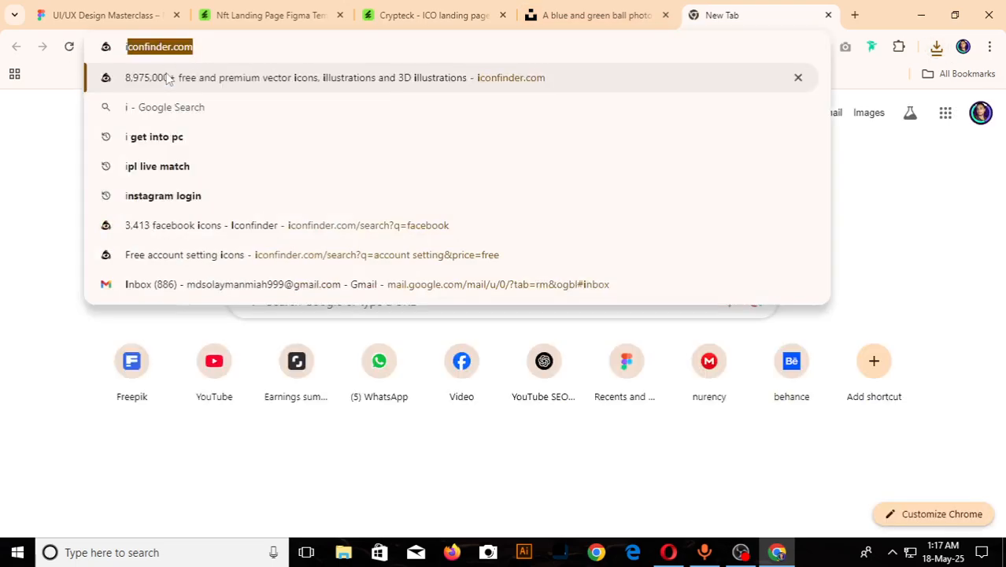
text(mage to )
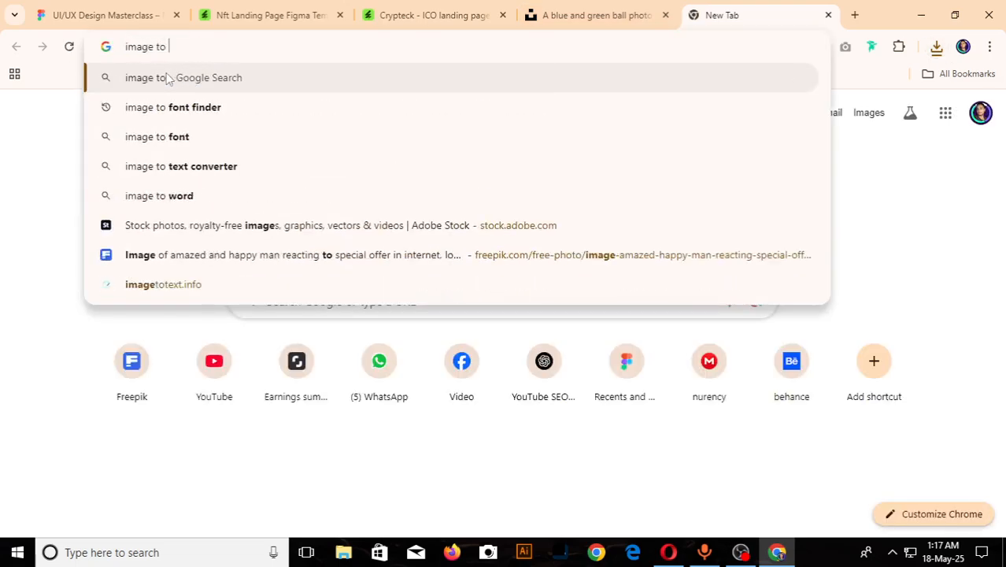
text(text)
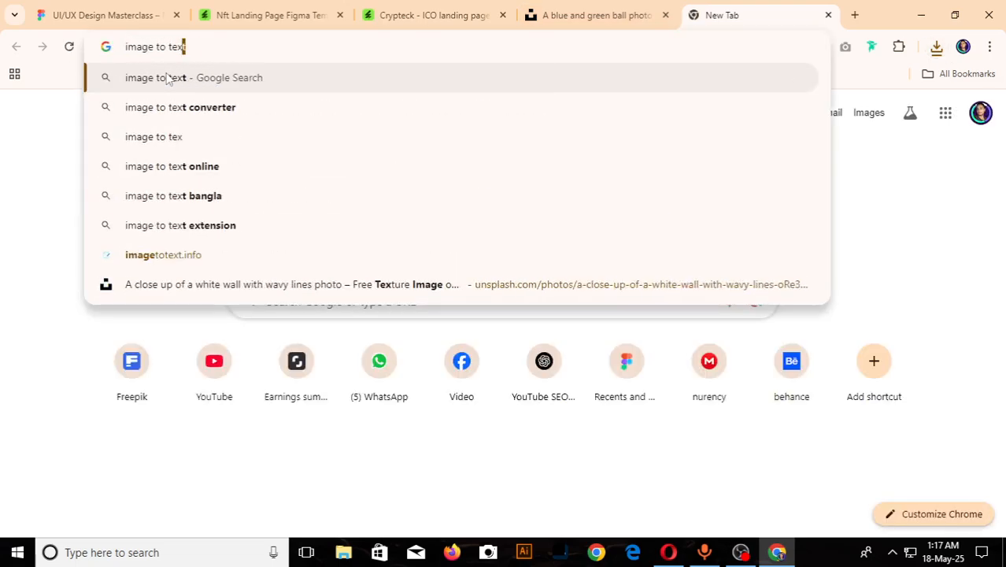
key(Return)
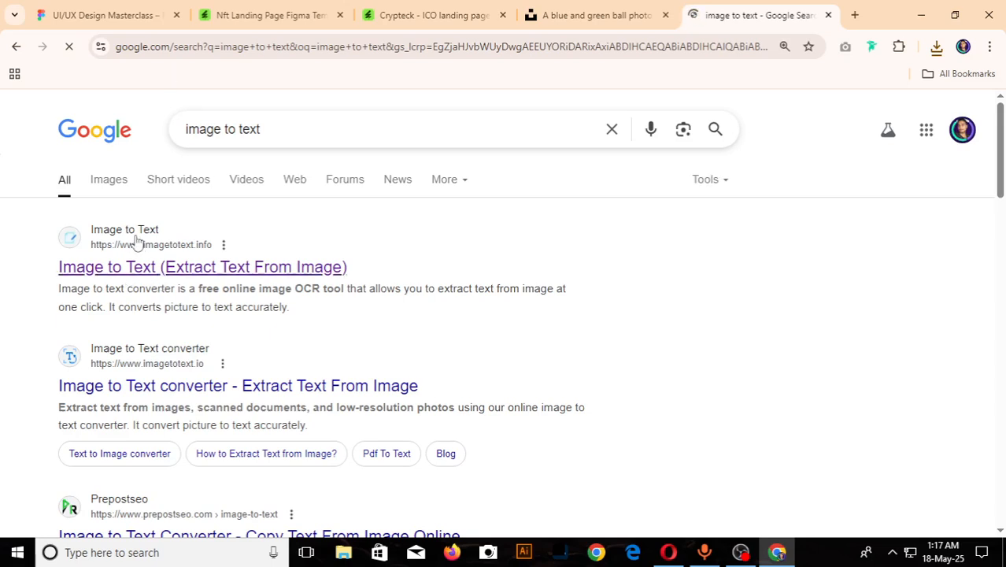
click(151, 267)
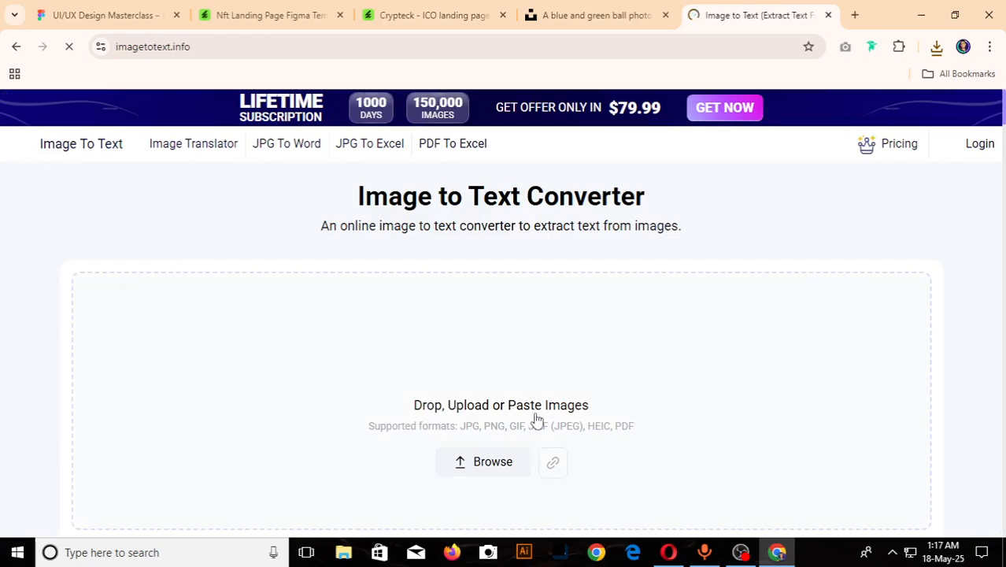
- Upload image 1 from the Downloads folder to the converter and convert it to text
scroll(504, 394, down, 1)
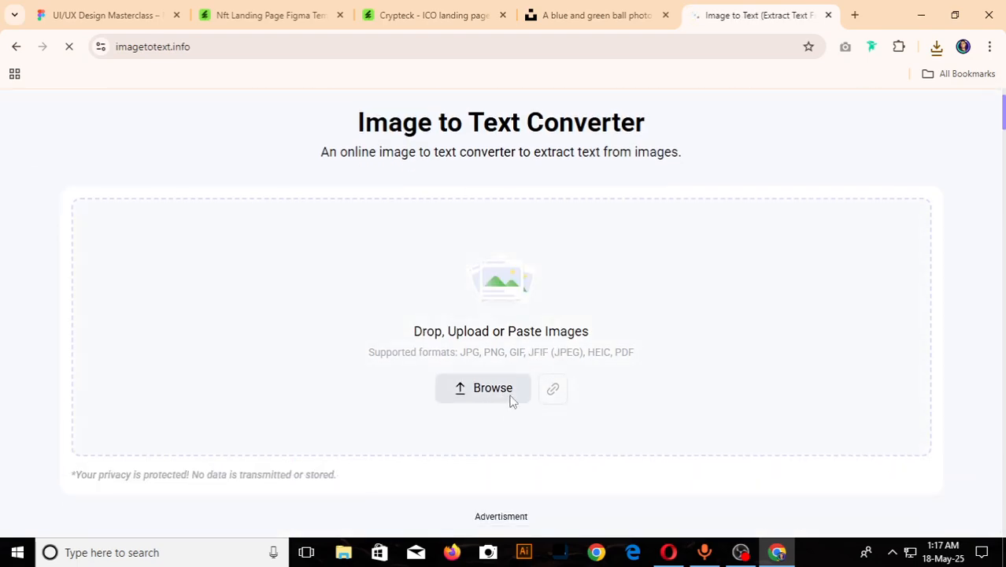
click(511, 398)
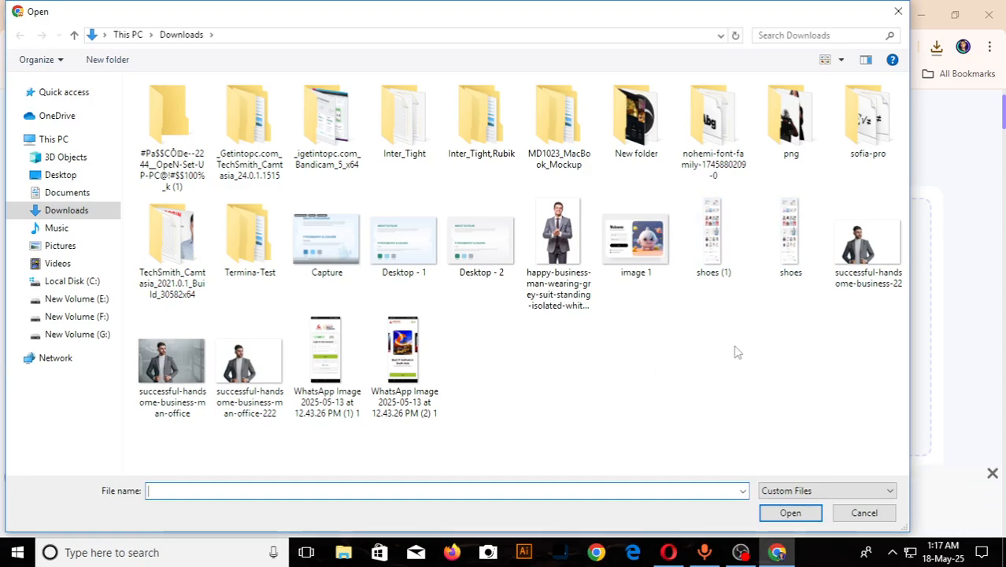
click(642, 241)
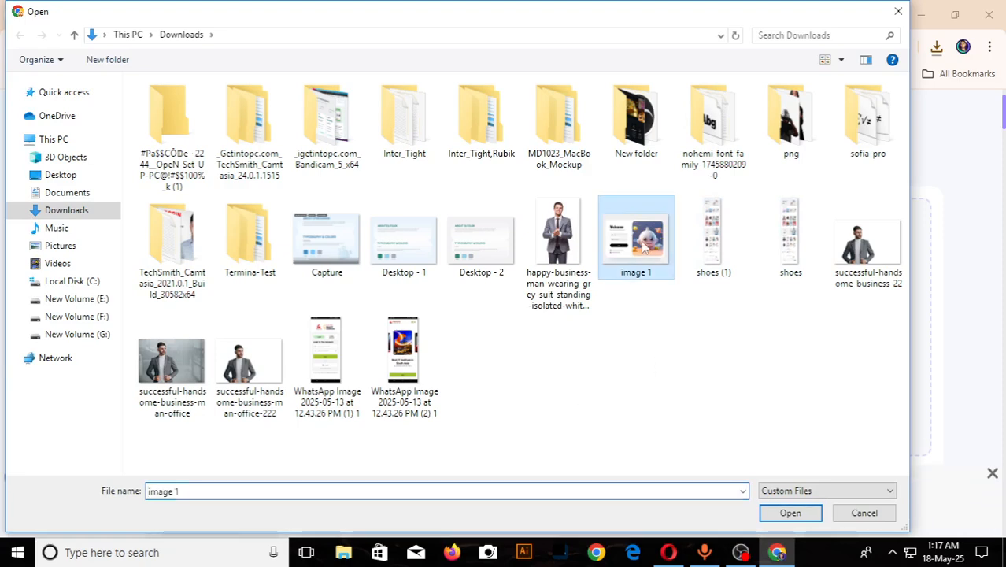
click(815, 520)
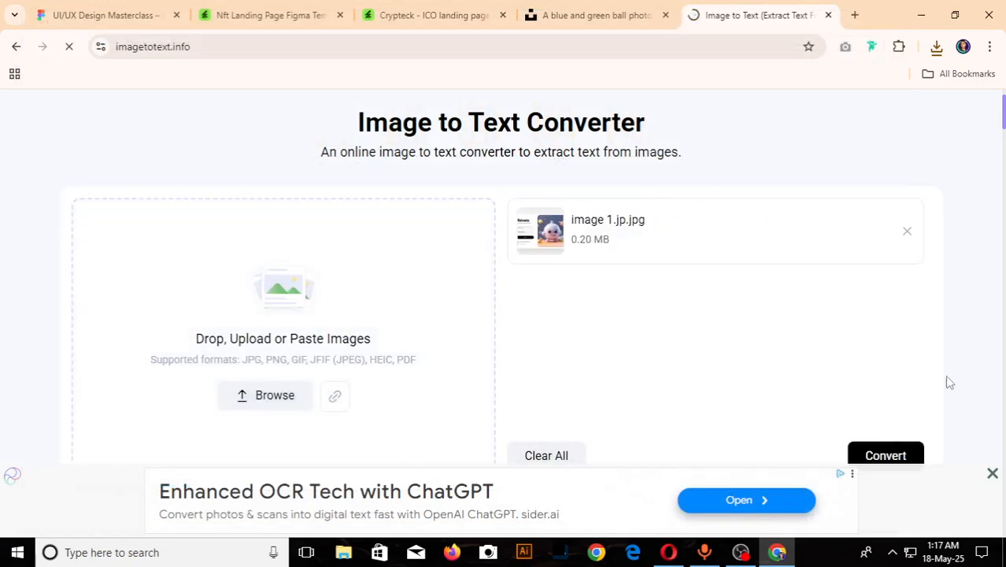
scroll(892, 402, down, 1)
click(898, 385)
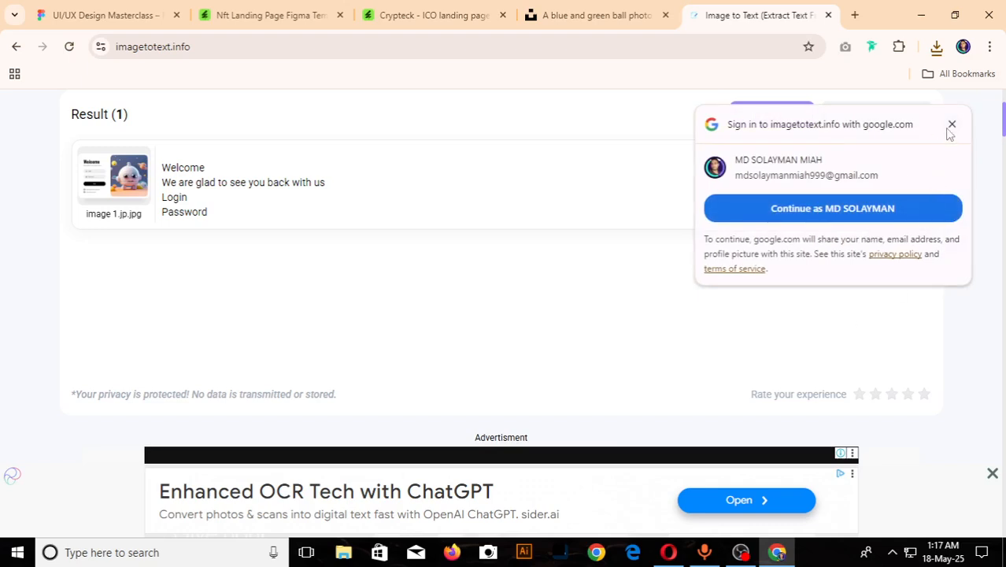
- Dismiss the sign-in prompt, expand the conversion result, and copy all the extracted text from Welcome to I Dont Have Account
click(951, 125)
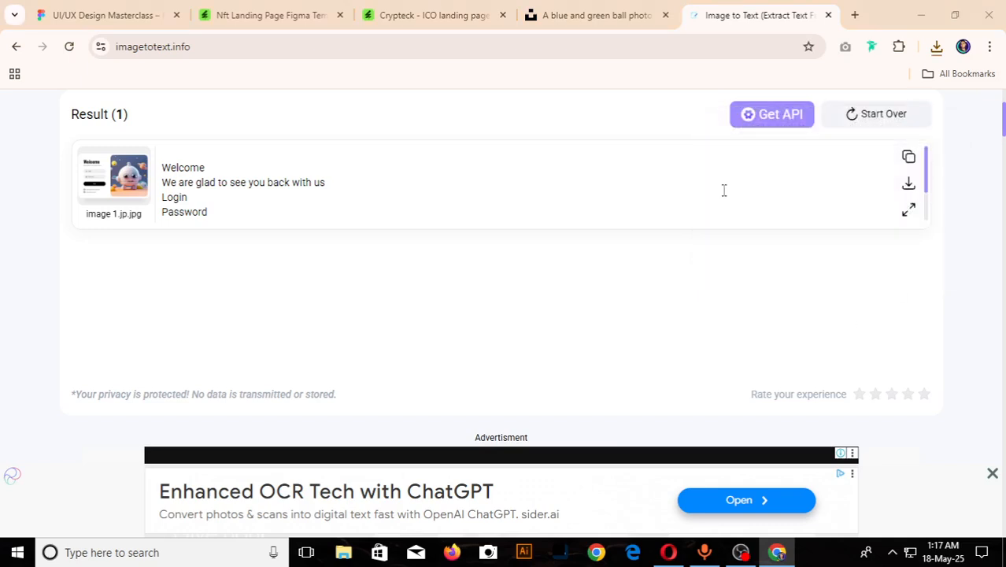
click(909, 211)
drag(315, 251, 170, 162)
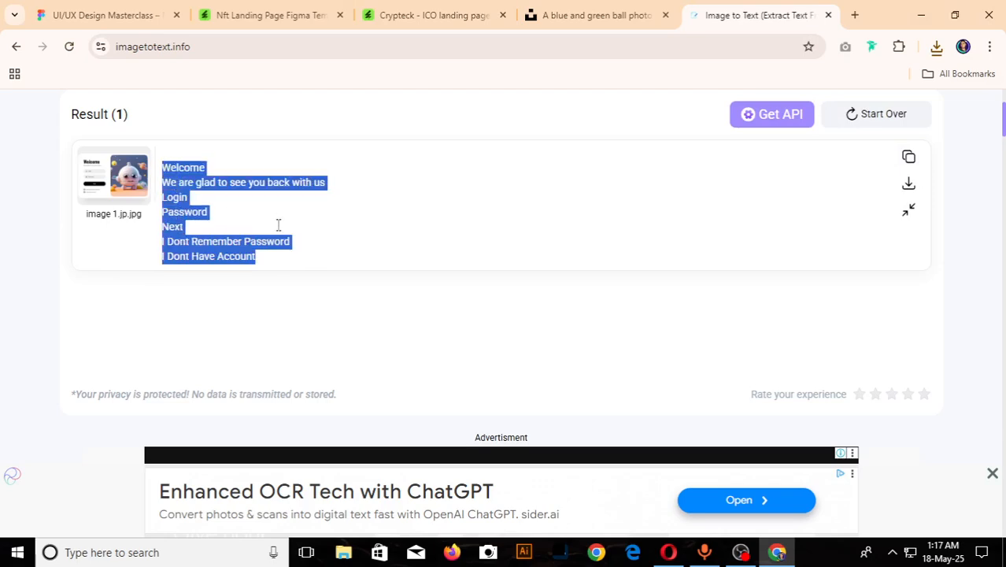
- Return to the Figma file, paste the extracted text as a new text layer, and place it beside the Login page ui frame without overlap
click(102, 15)
ctrl+scroll(386, 315, down, 5)
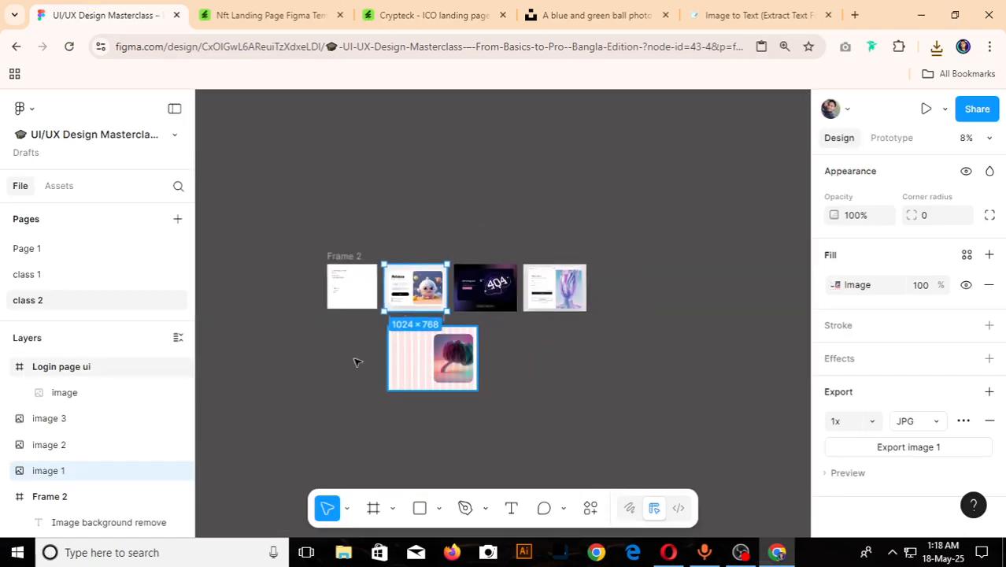
ctrl+scroll(354, 362, up, 3)
key(t)
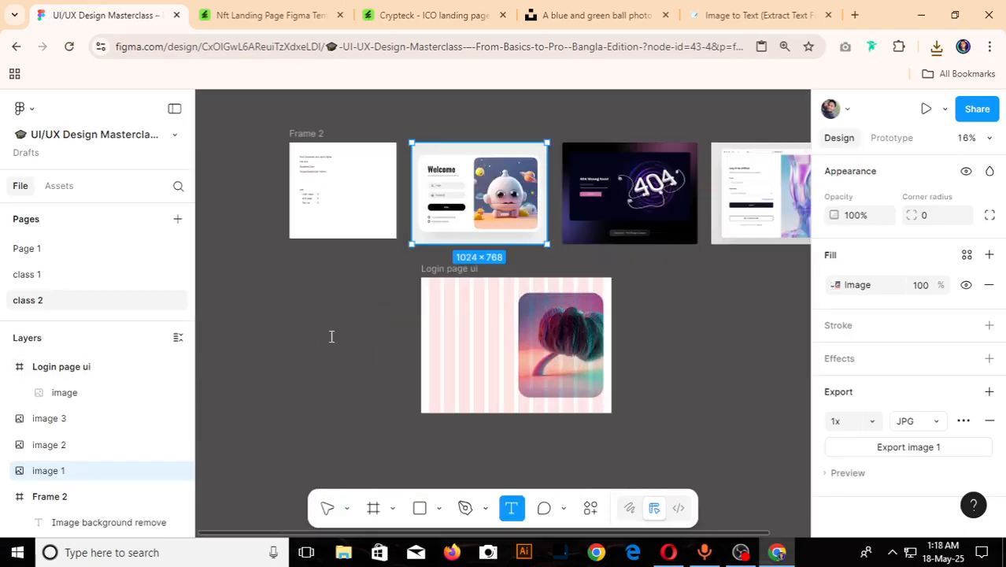
click(331, 337)
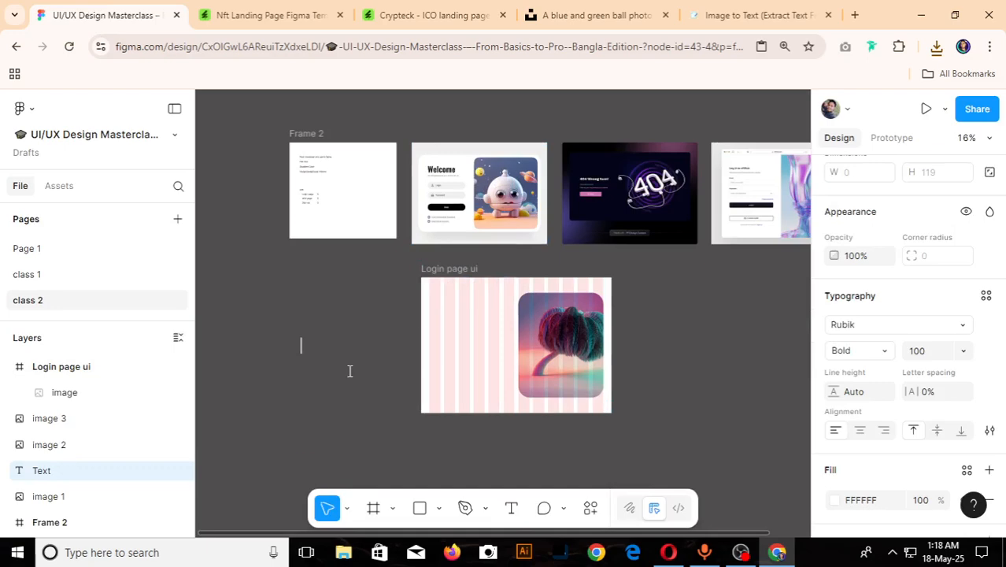
key(ctrl+v)
key(Escape)
ctrl+scroll(426, 340, down, 4)
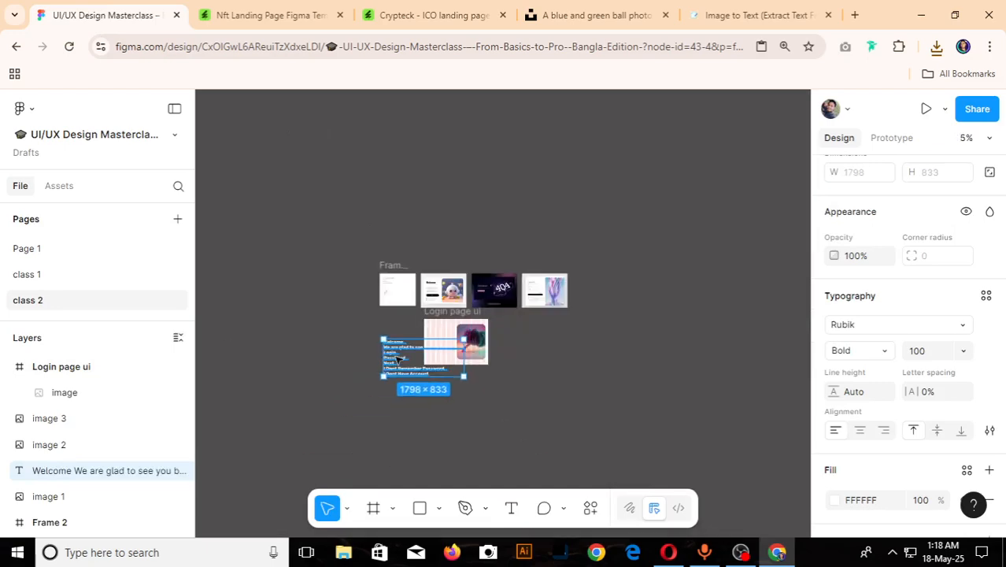
drag(397, 358, 357, 349)
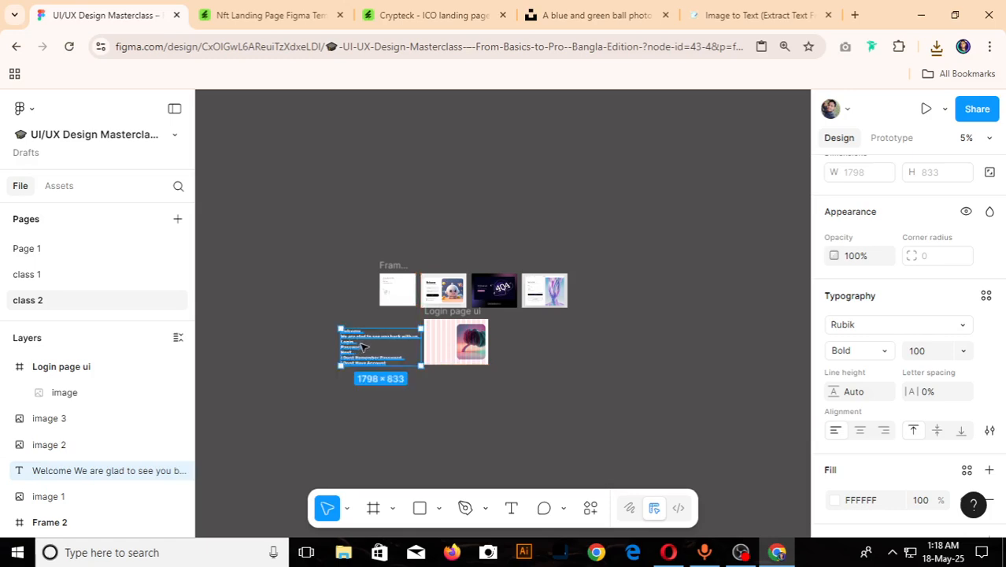
- Set the pasted text block's font size to 32
ctrl+scroll(356, 346, up, 5)
scroll(959, 356, down, 3)
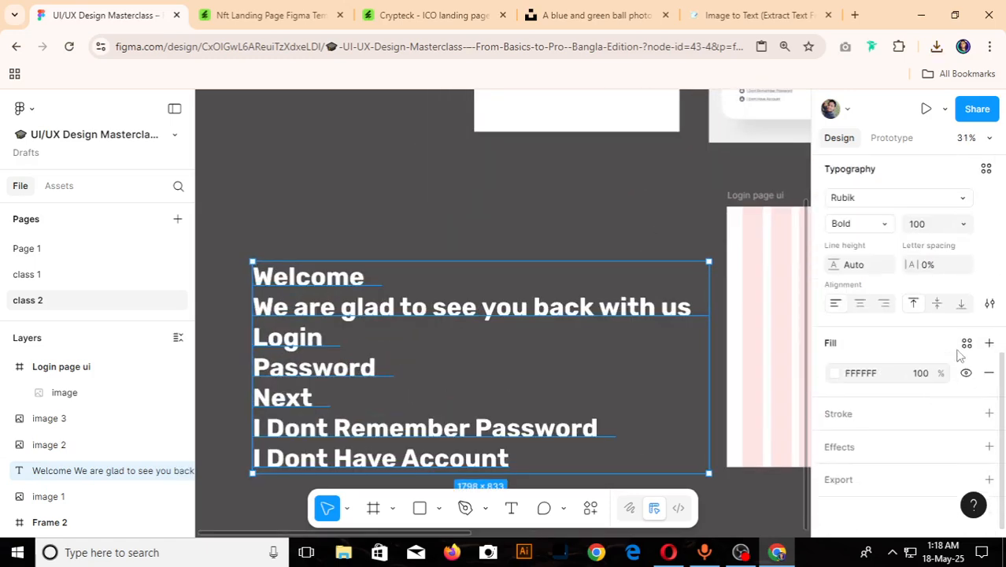
click(932, 227)
text(32)
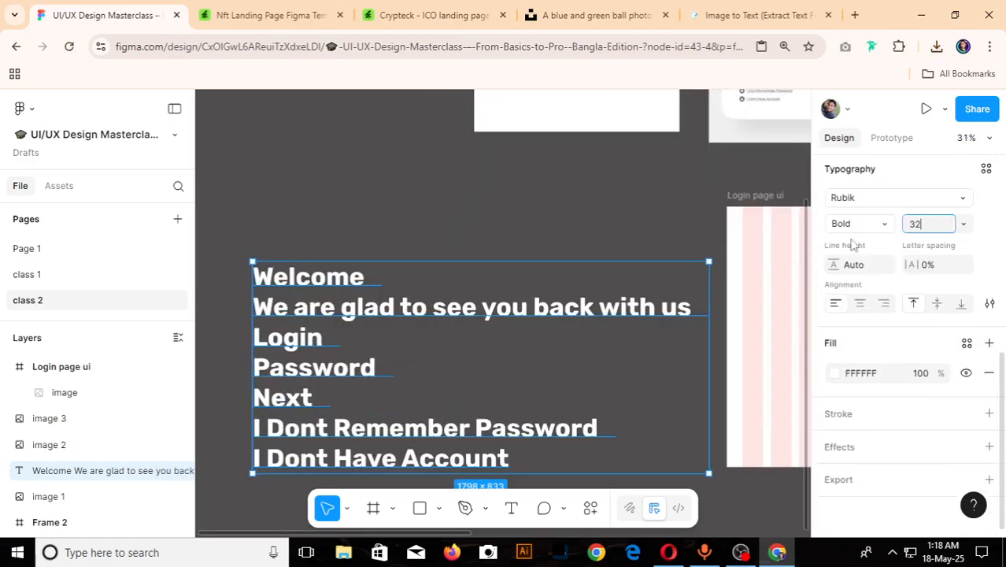
key(Return)
click(508, 250)
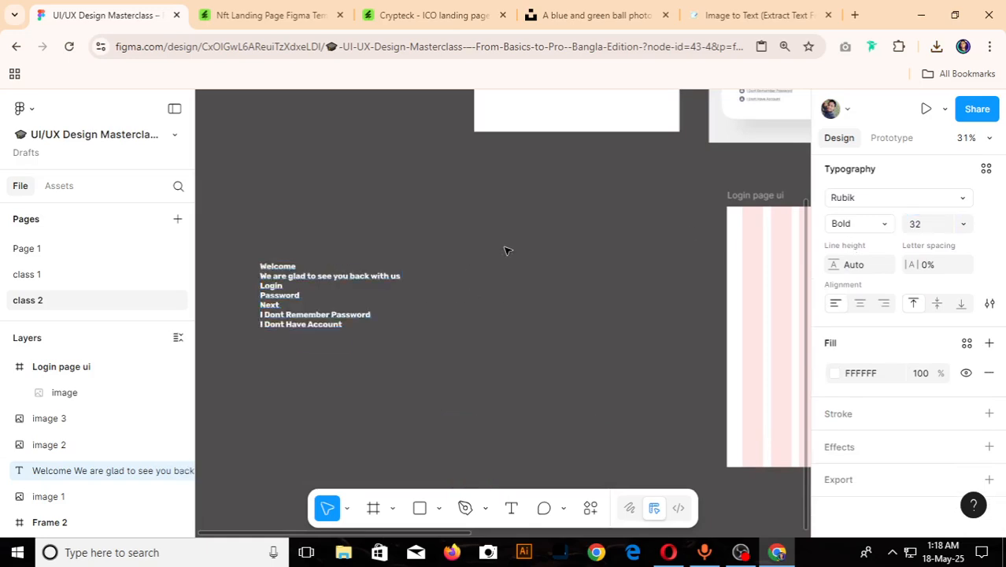
- Move the pasted text block closer to the Login page ui frame, keeping it outside the frame, and deselect it
drag(329, 269, 582, 285)
scroll(312, 348, down, 5)
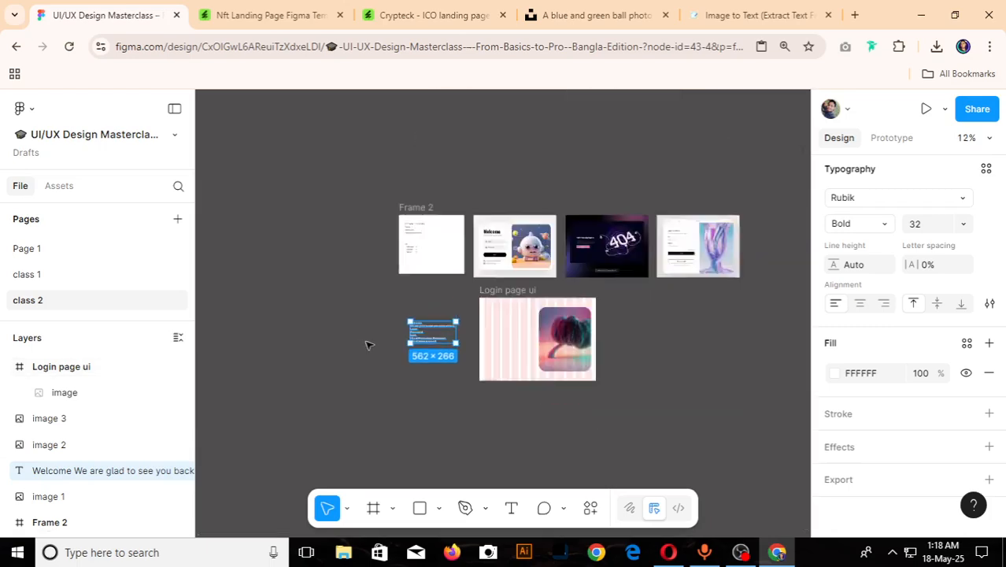
scroll(433, 339, up, 5)
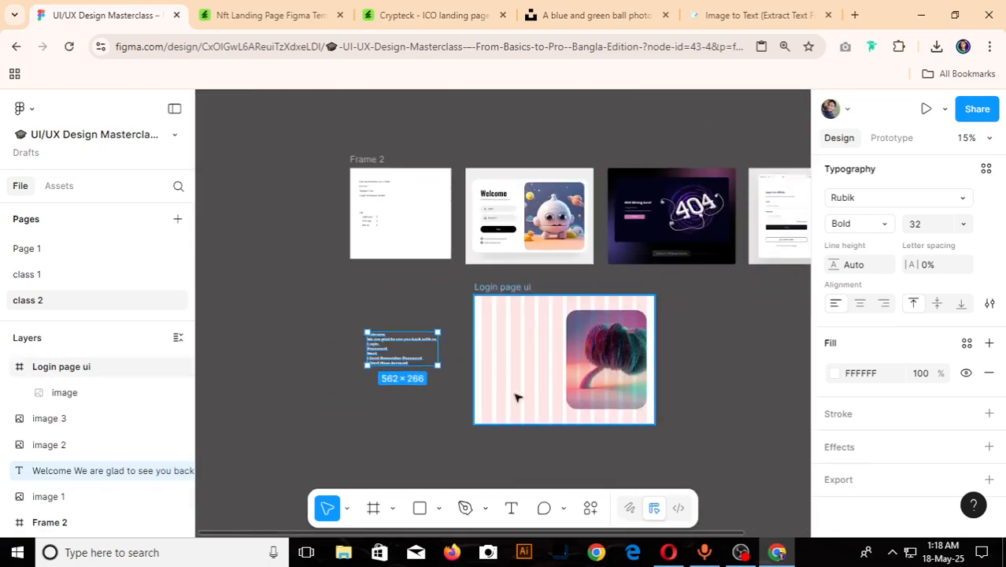
click(323, 394)
- Copy the word Welcome from the pasted text block and paste it as a separate text layer inside the Login page ui frame
double_click(280, 290)
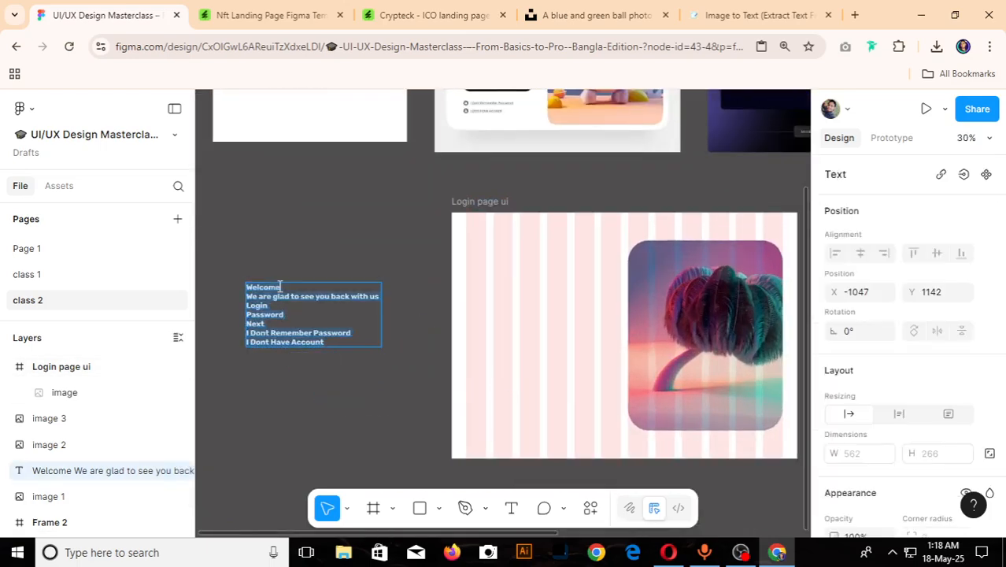
drag(281, 288, 243, 289)
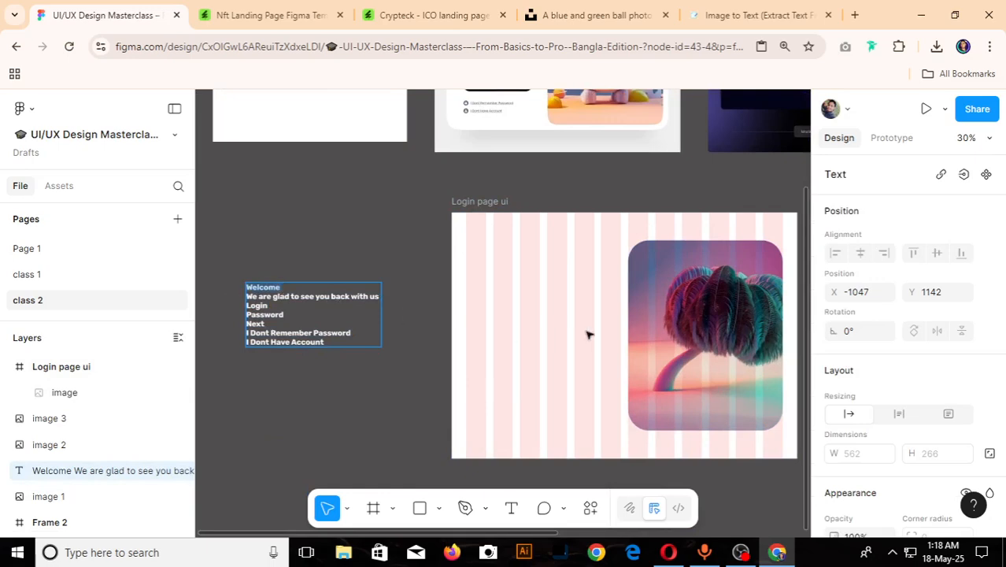
text(t)
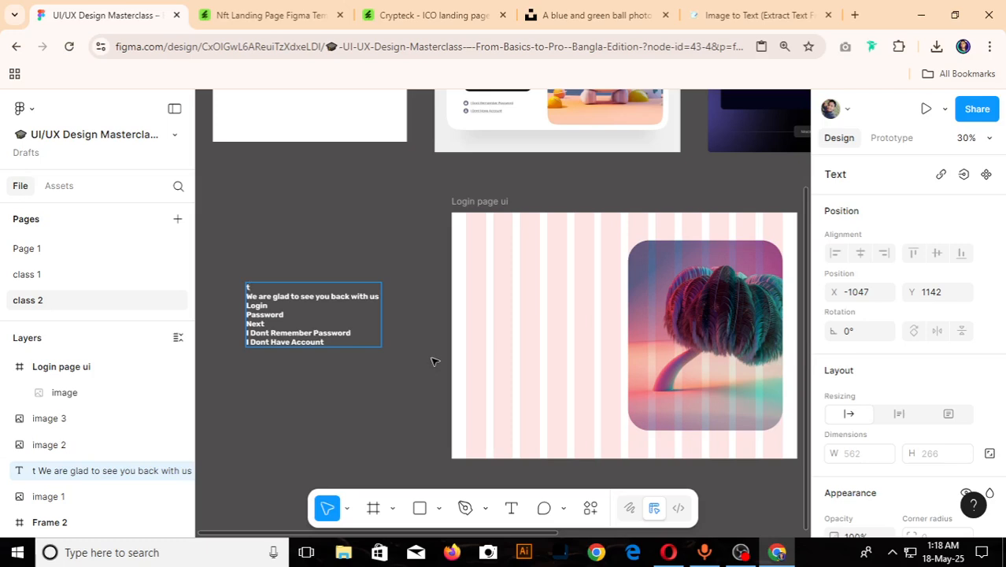
key(ctrl+z)
key(ctrl+c)
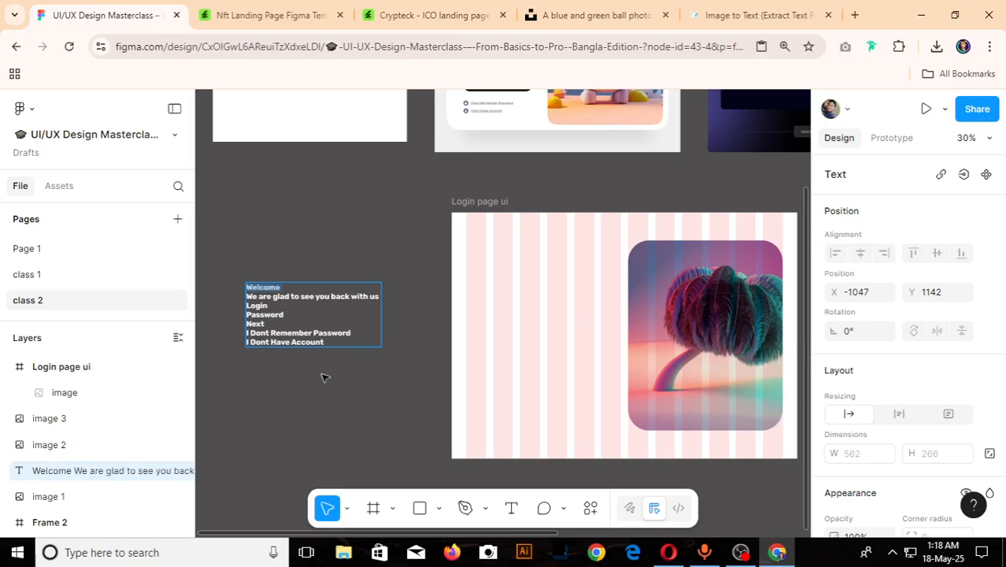
key(Escape)
key(Return)
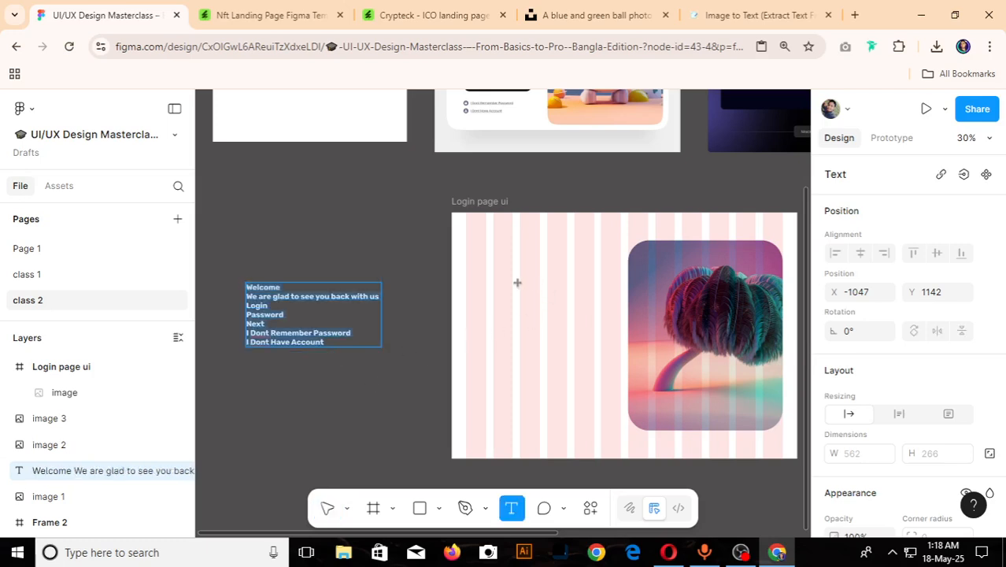
click(517, 282)
key(ctrl+v)
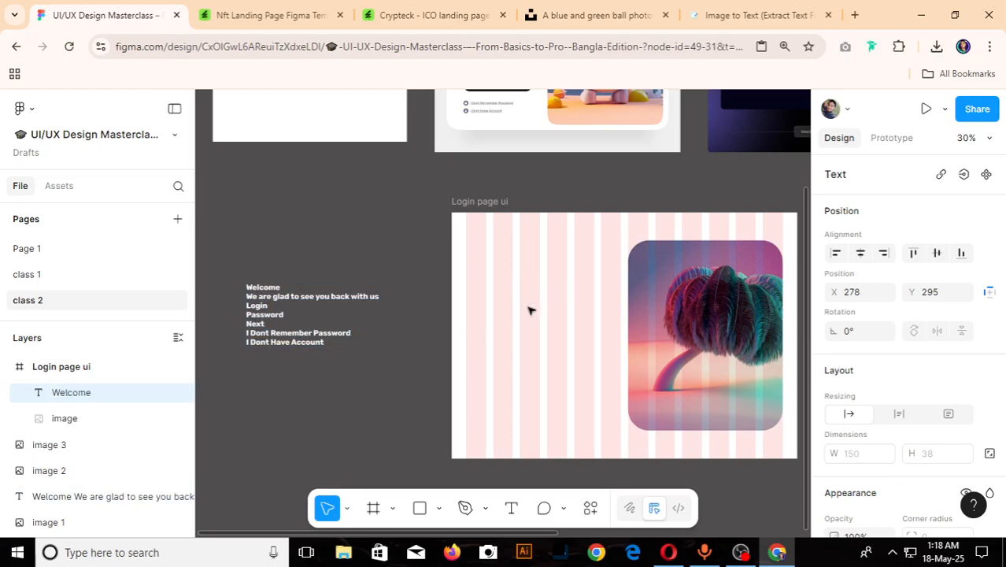
key(Escape)
- Fill the Welcome text with the dark colour sampled from the 404 image and move it to X 60, Y 245, on the first grid column's edge
scroll(518, 288, down, 5)
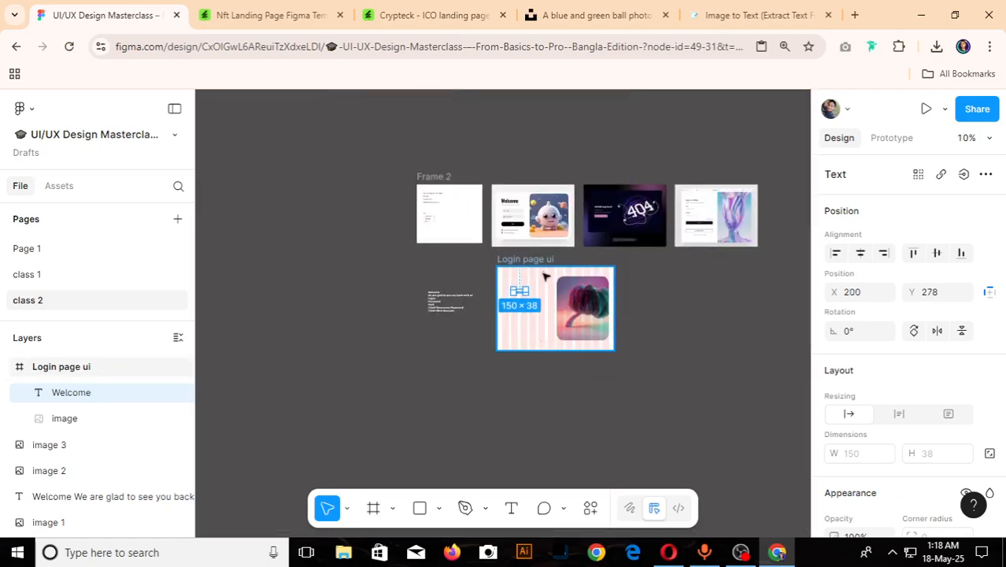
scroll(860, 443, down, 3)
scroll(851, 425, down, 3)
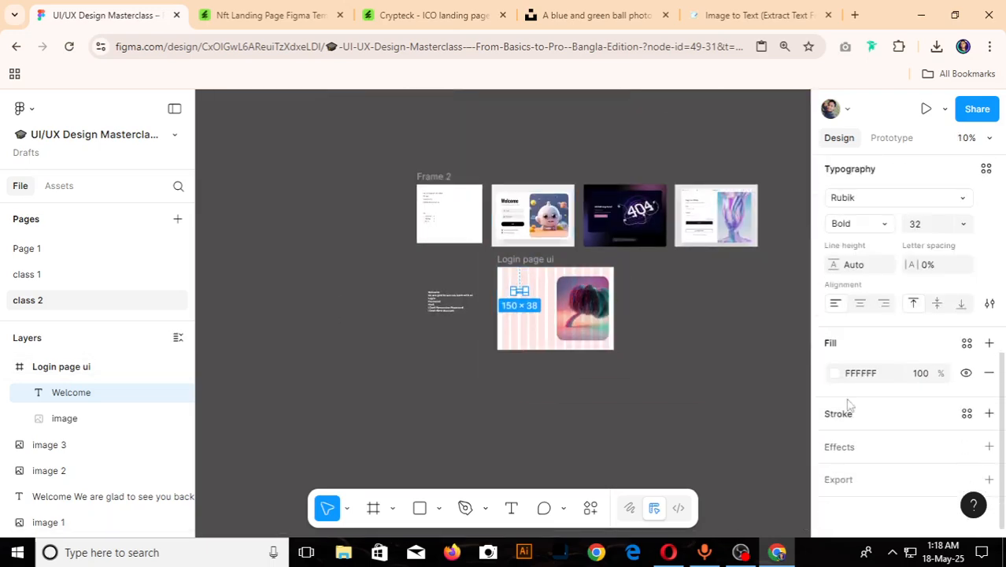
click(835, 375)
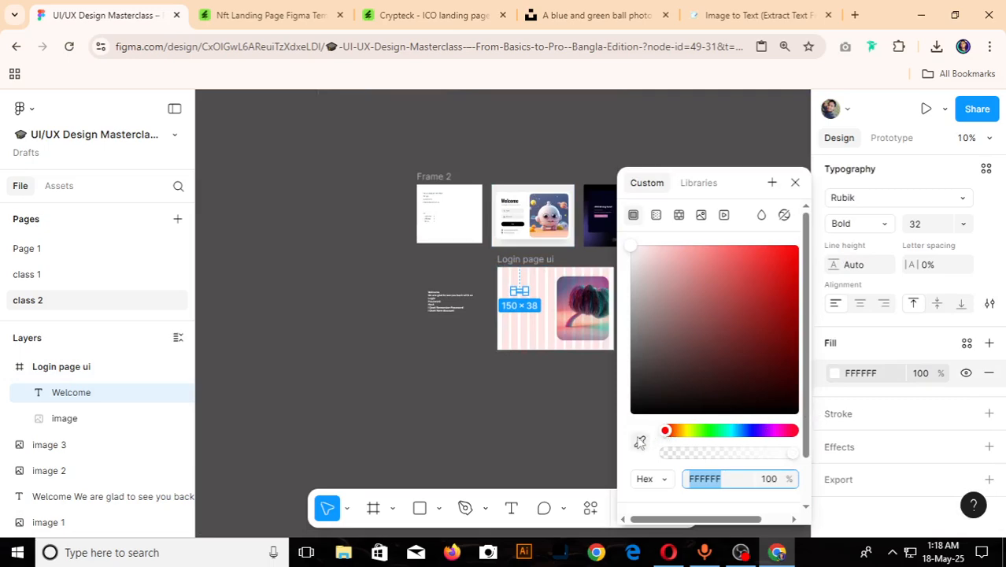
click(639, 441)
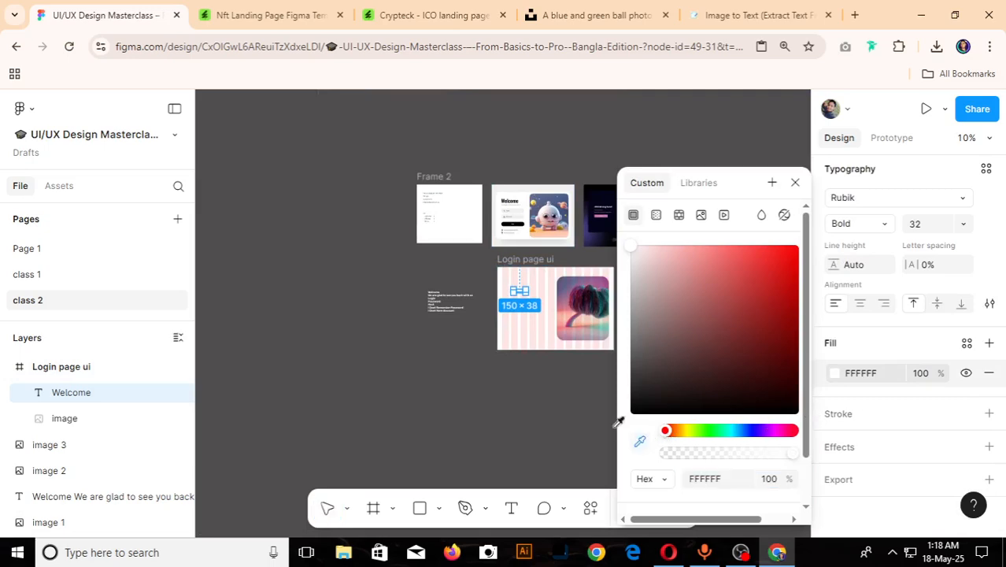
click(598, 198)
click(415, 338)
scroll(570, 288, up, 5)
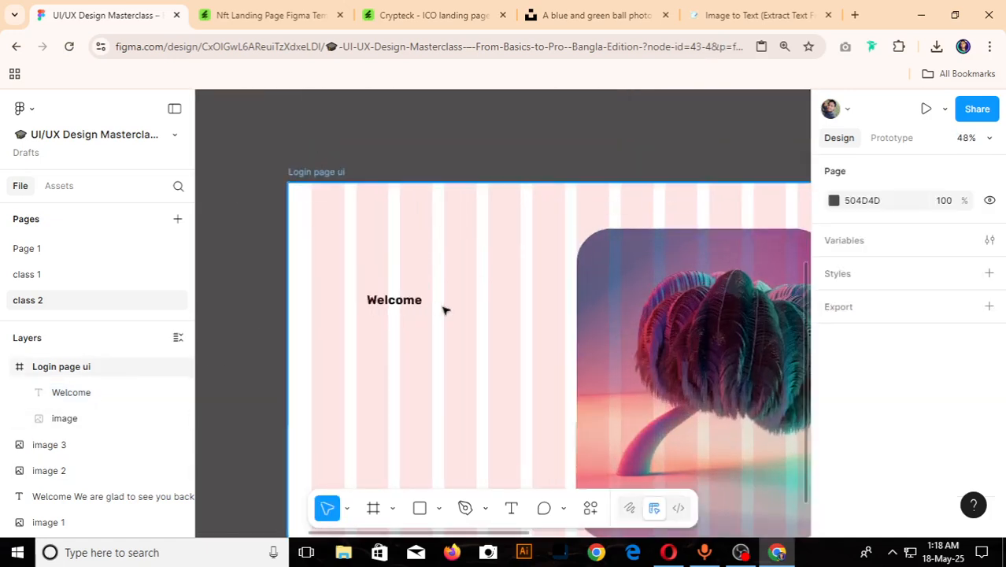
drag(390, 301, 336, 287)
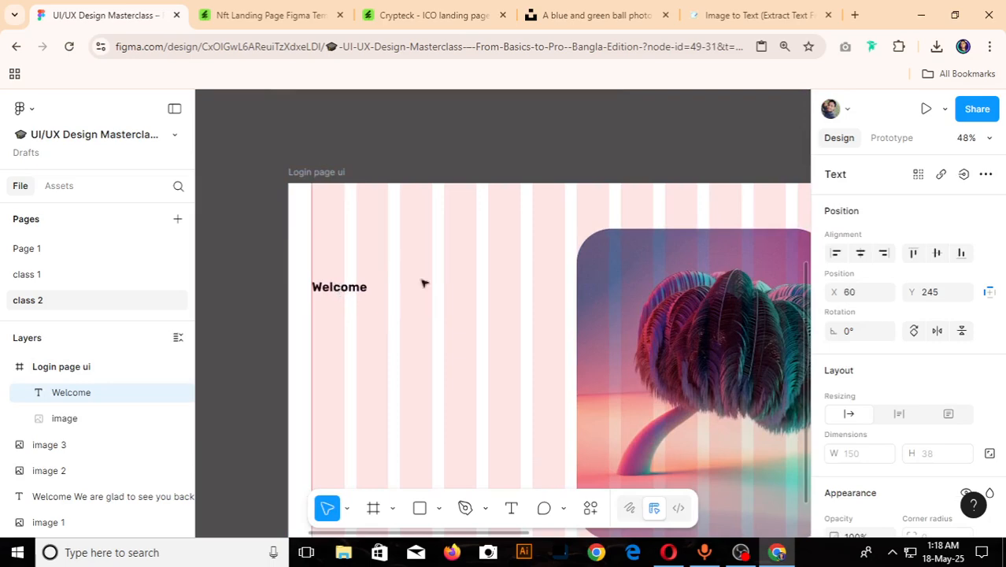
- Copy the line "We are glad to see you back with us" from the pasted text block outside the frame
scroll(648, 283, down, 3)
click(425, 325)
scroll(416, 319, up, 5)
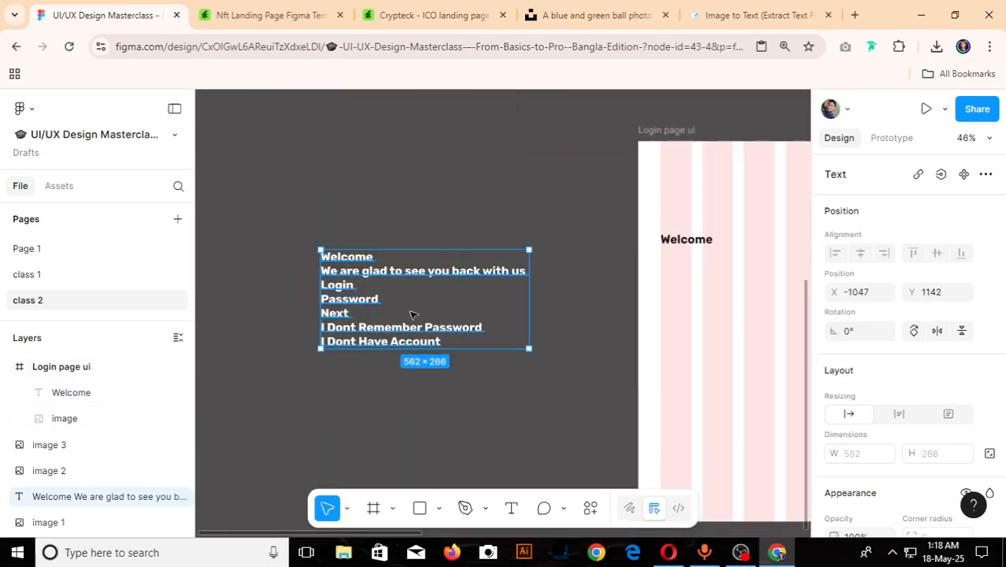
scroll(384, 311, down, 5)
scroll(384, 315, up, 5)
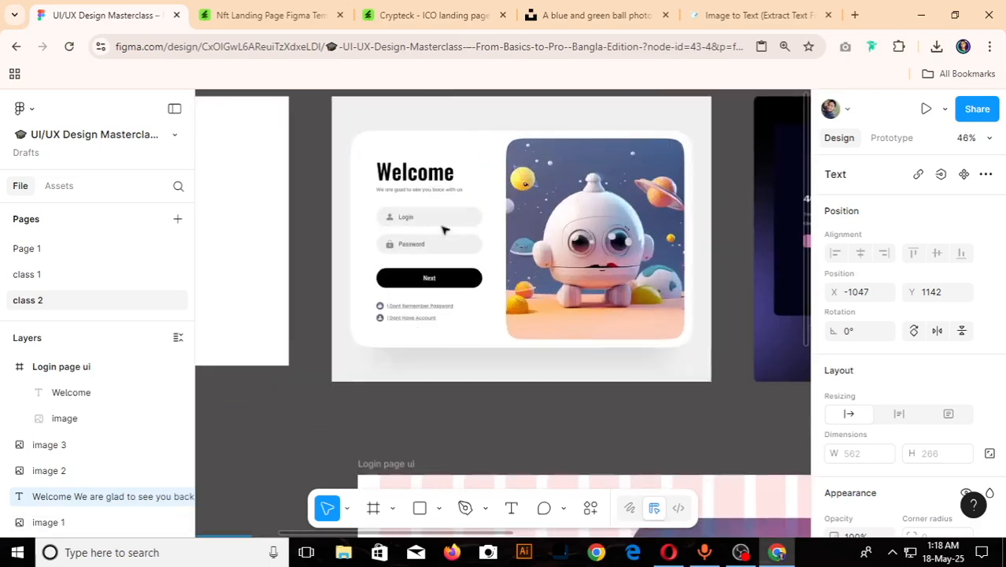
scroll(381, 286, down, 6)
scroll(381, 285, up, 6)
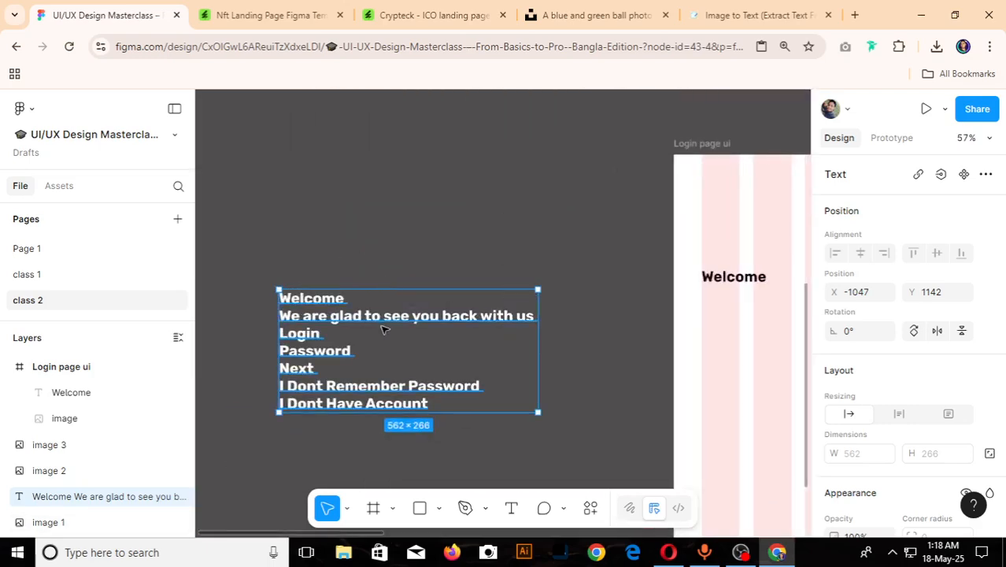
double_click(402, 319)
click(532, 314)
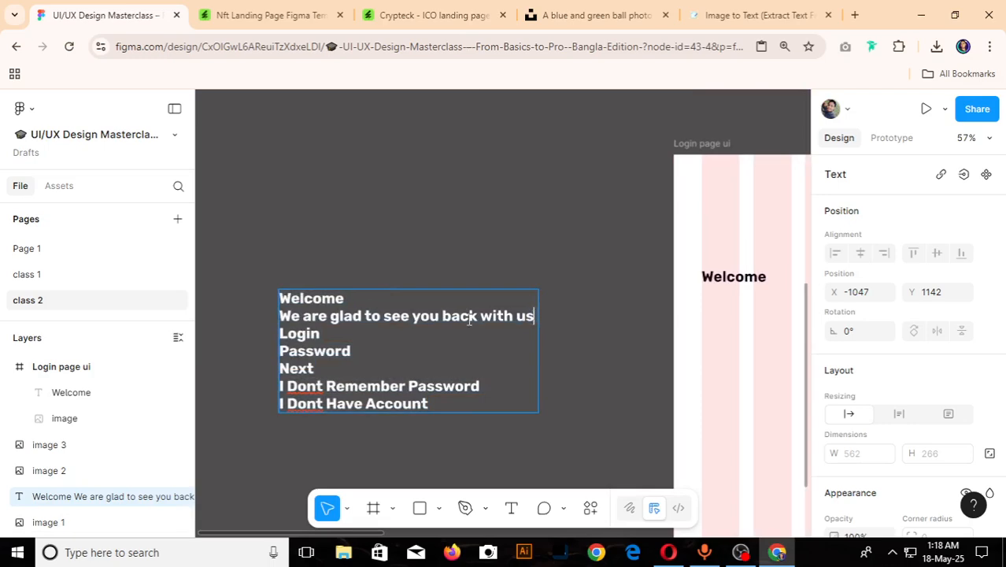
shift+click(273, 318)
key(ctrl+c)
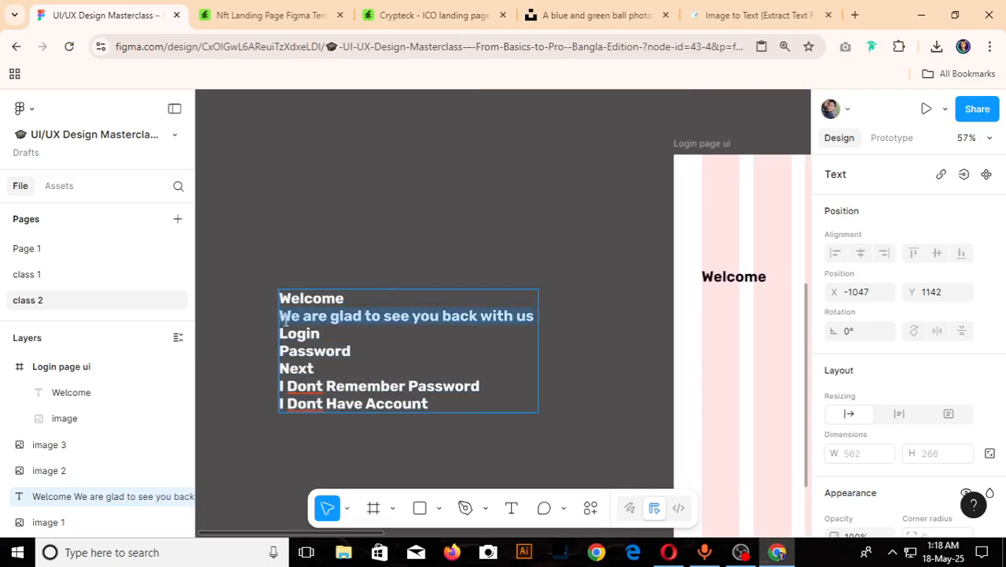
- Duplicate the Welcome text six times straight down in the Login page ui frame, 71 px apart, from Y 316 to Y 671
scroll(285, 319, down, 3)
click(518, 297)
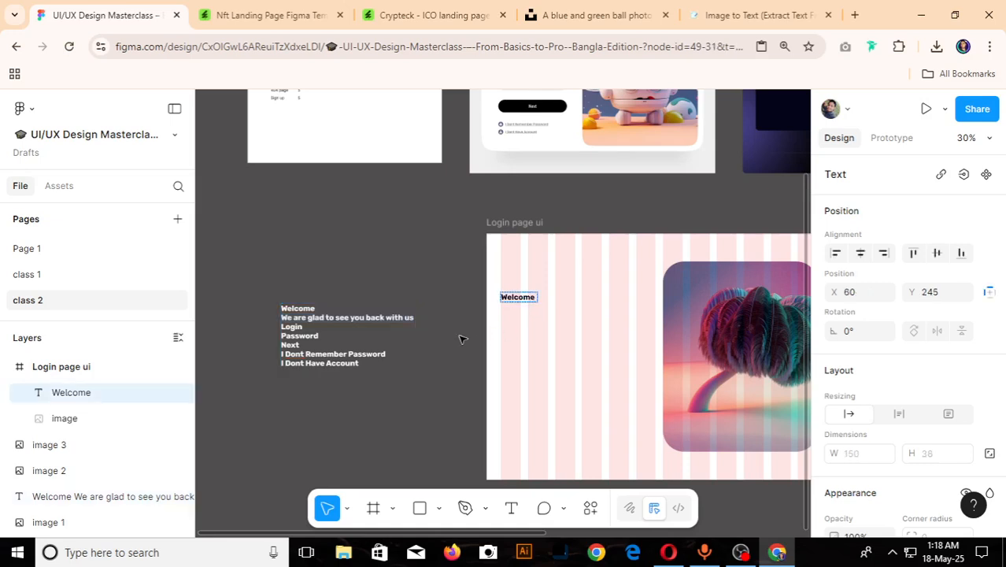
click(522, 300)
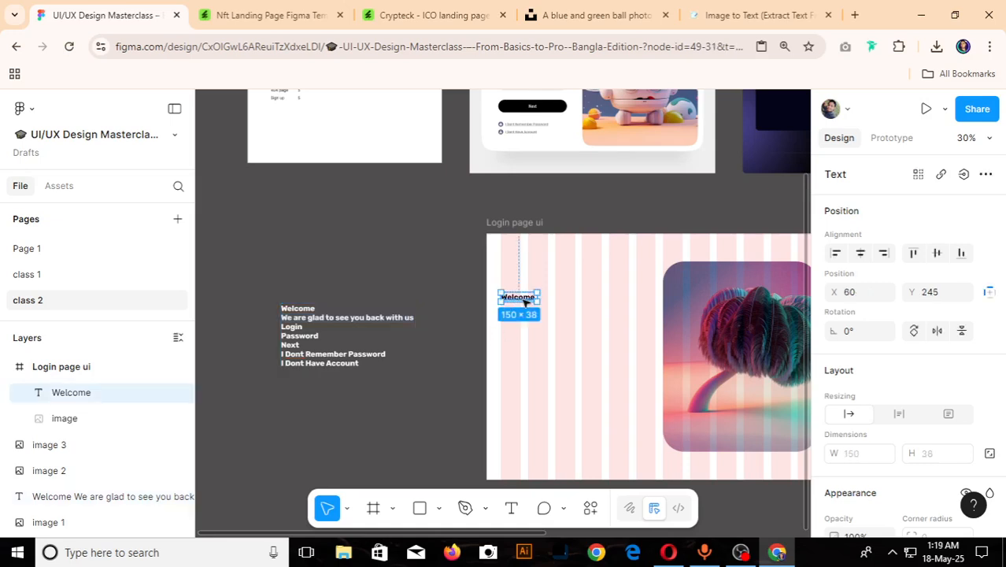
alt+drag(529, 300, 532, 316)
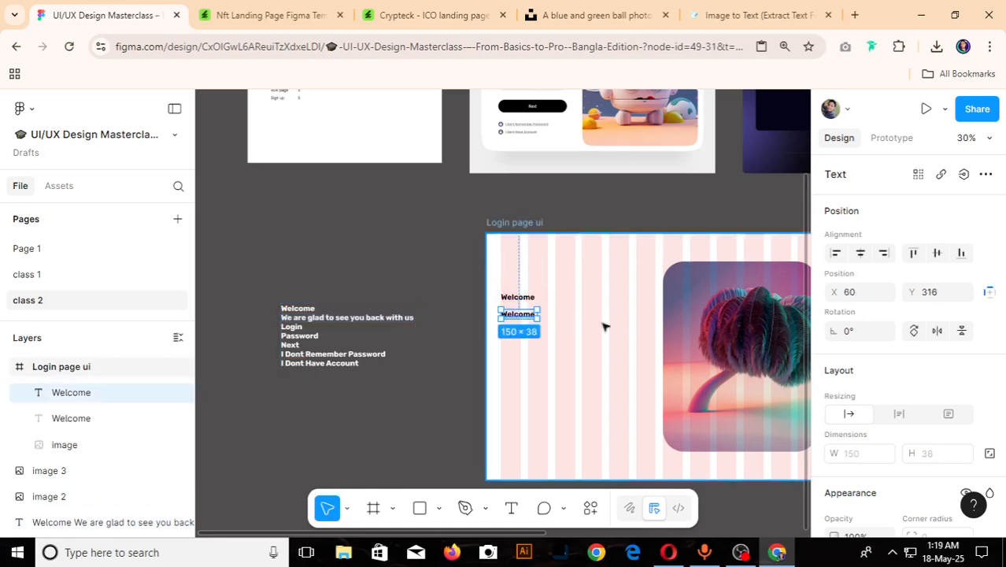
key(ctrl+d)
key(ctrl+d)
key(ctrl+d)
key(ctrl+d)
key(ctrl+d)
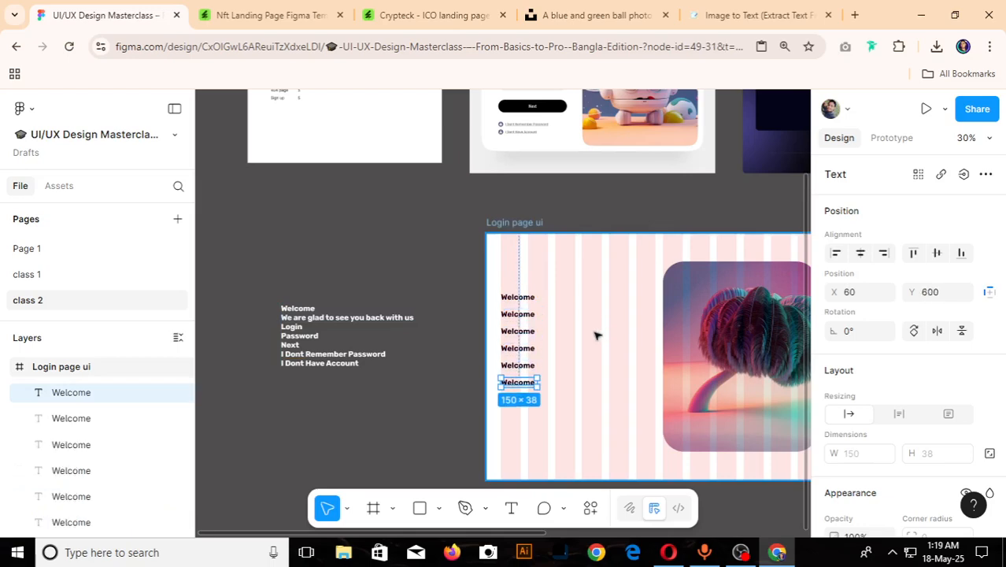
- Replace the second Welcome text in the frame with the copied line "We are glad to see you back with us"
scroll(488, 337, up, 3)
click(547, 297)
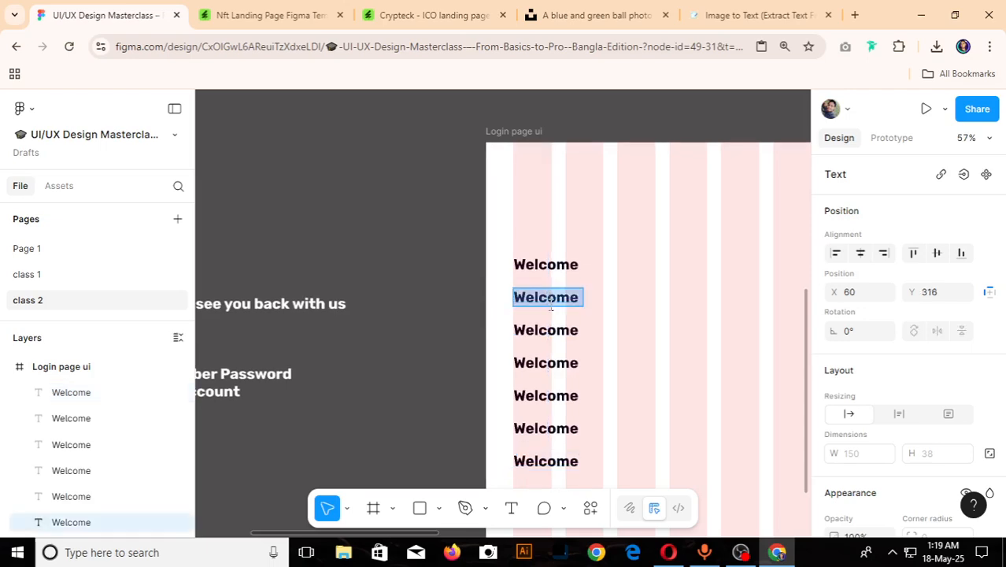
key(ctrl+v)
- Copy Login from the pasted text block and replace the third text in the frame's column with it
scroll(348, 332, down, 3)
scroll(381, 313, up, 3)
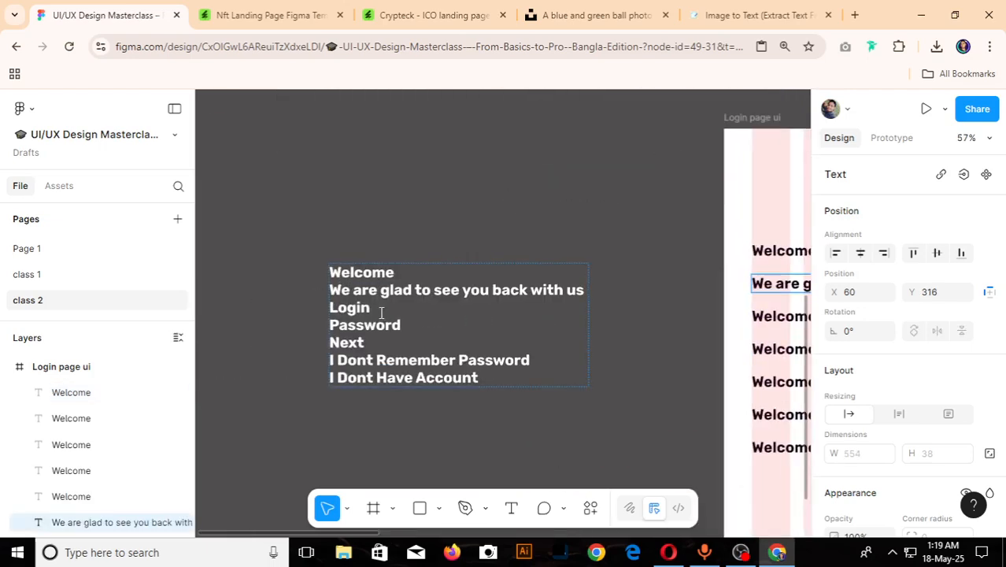
double_click(326, 309)
key(ctrl+c)
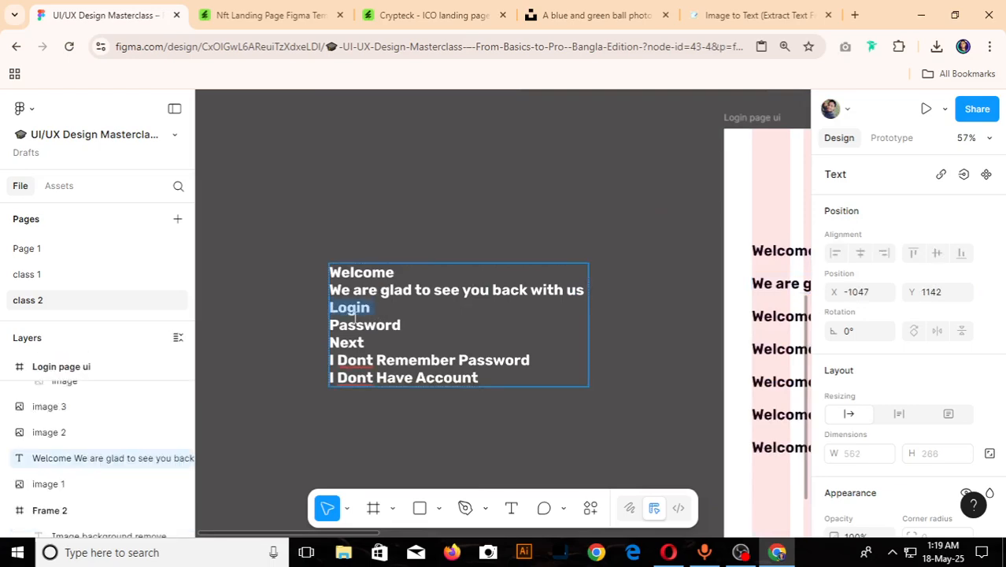
scroll(353, 315, down, 3)
scroll(485, 327, up, 2)
click(526, 314)
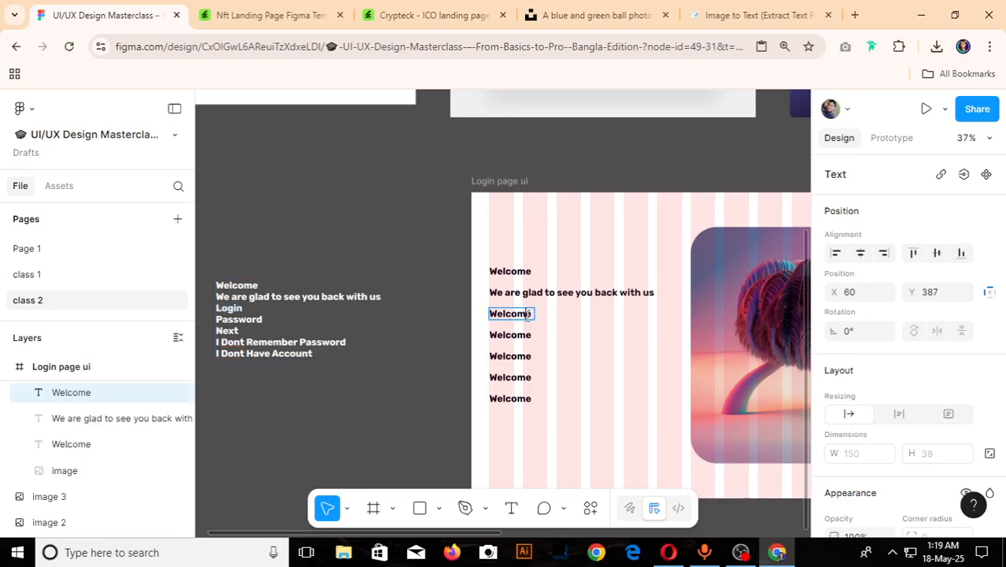
double_click(529, 316)
key(ctrl+v)
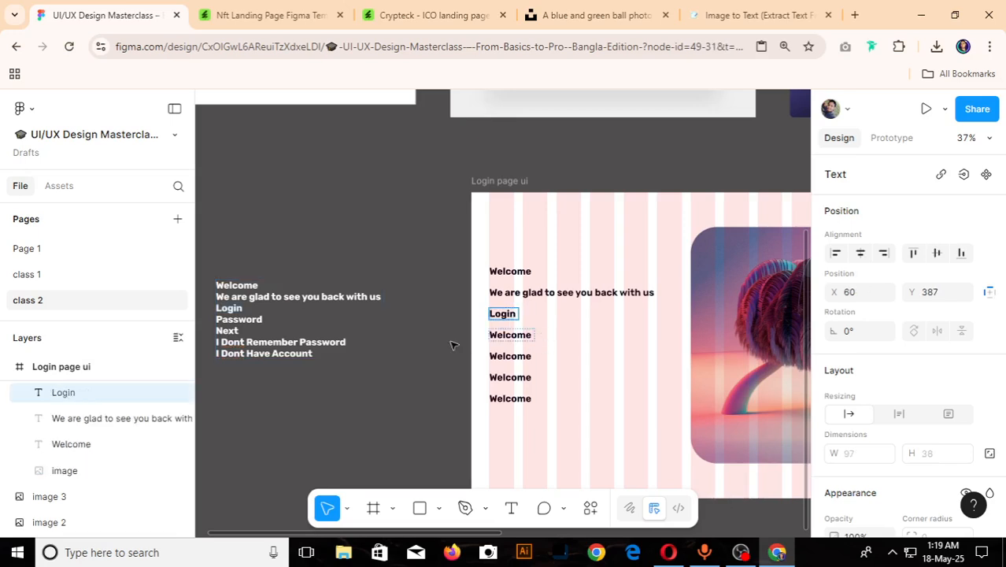
- Replace the fourth and fifth texts in the frame's column with Password and Next, copied from the pasted text block
click(229, 320)
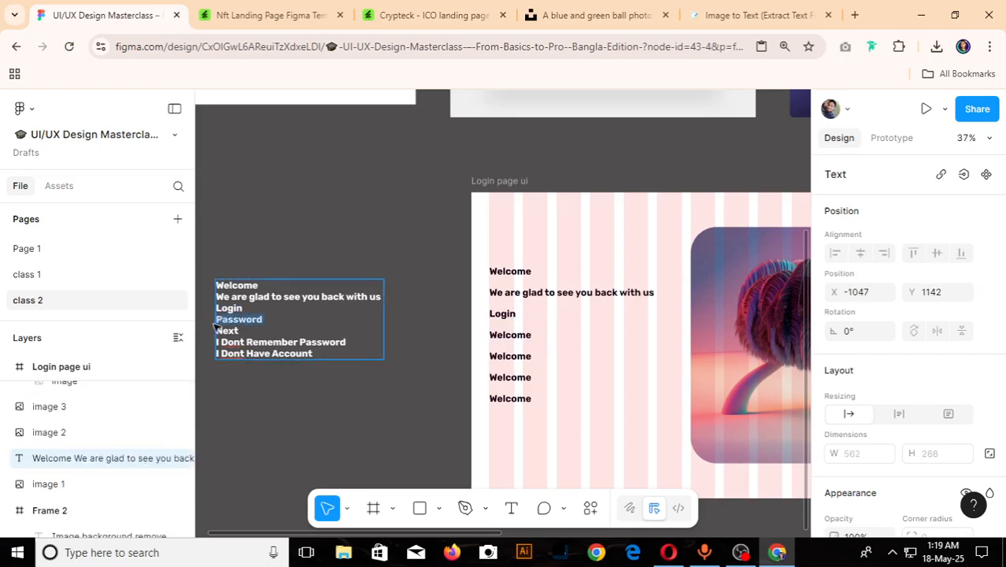
click(526, 337)
double_click(534, 338)
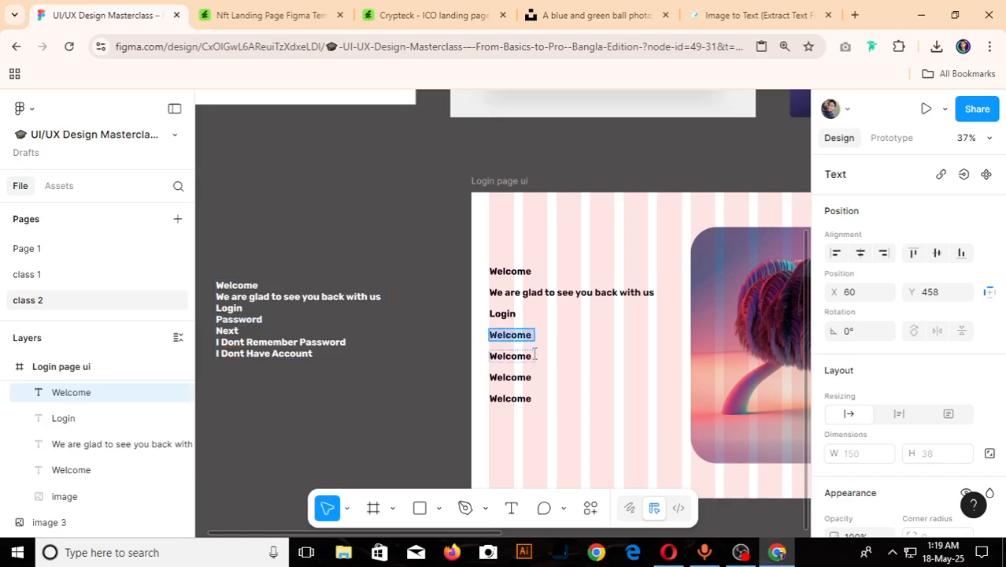
key(ctrl+v)
mouse_move(249, 334)
mouse_down()
mouse_move(213, 334)
mouse_move(247, 333)
mouse_up()
key(ctrl+c)
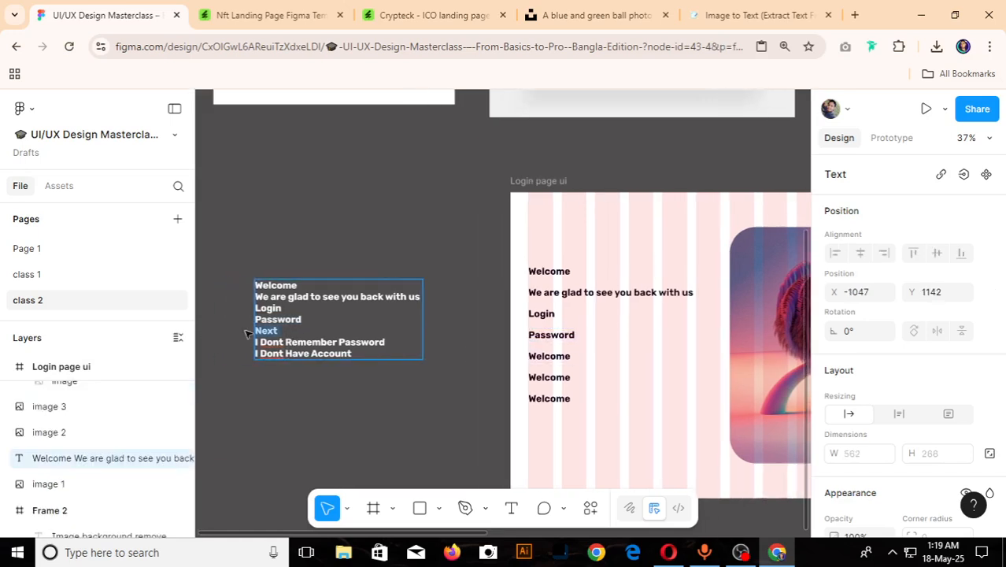
click(555, 356)
double_click(556, 356)
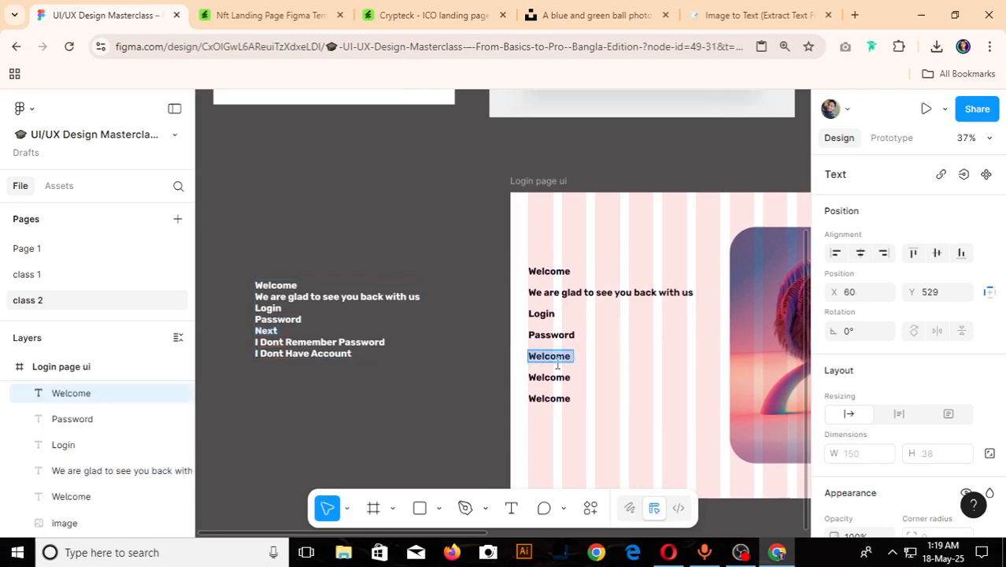
key(ctrl+v)
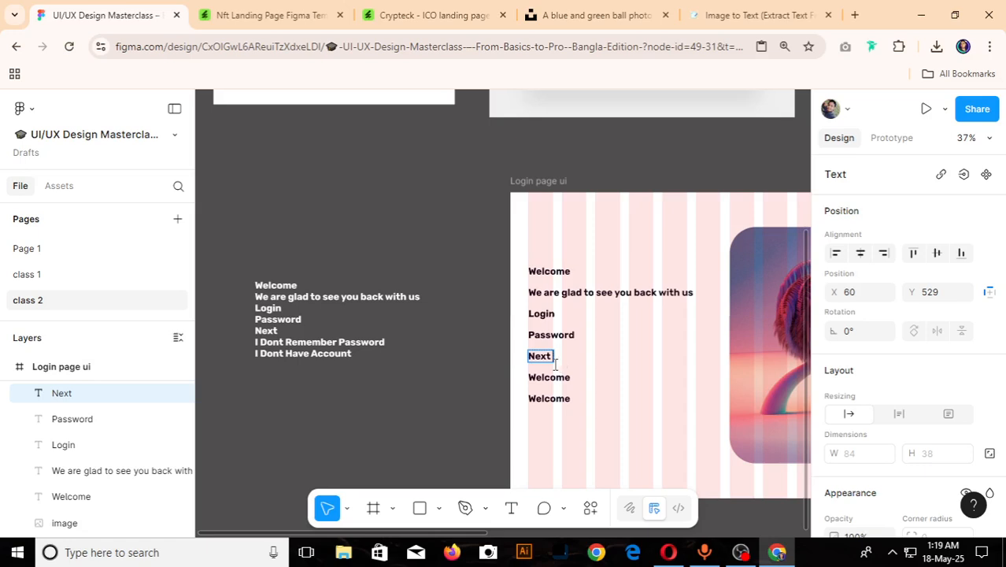
- Copy "I Dont Remember Password" from the pasted text block and replace the sixth text in the frame's column with it
double_click(395, 344)
drag(396, 344, 268, 341)
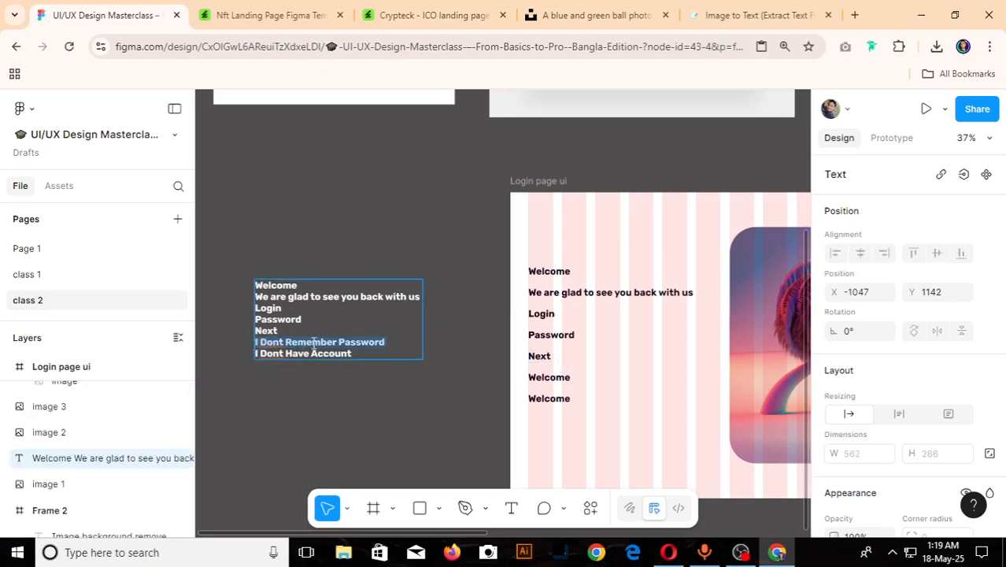
click(536, 376)
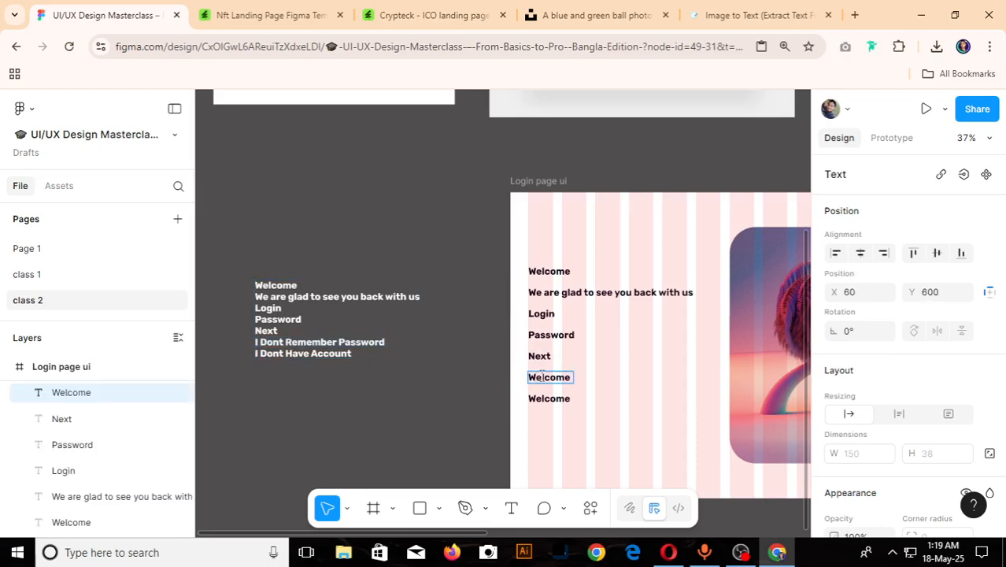
double_click(542, 377)
key(ctrl+v)
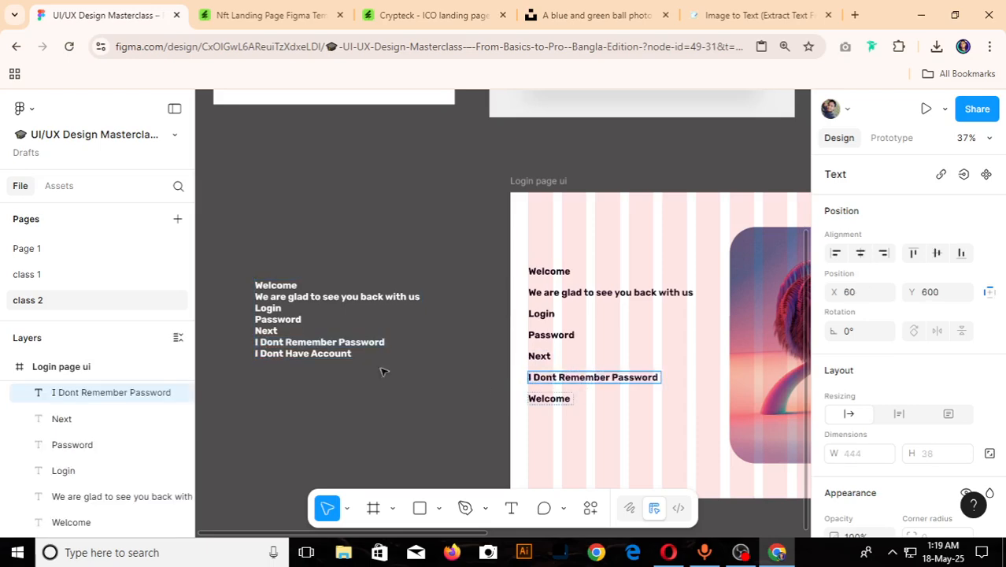
- Copy "I Dont Have Account" from the pasted text block, replace the last Welcome copy in the frame with it and finish text editing
double_click(349, 356)
drag(355, 356, 223, 361)
key(ctrl+c)
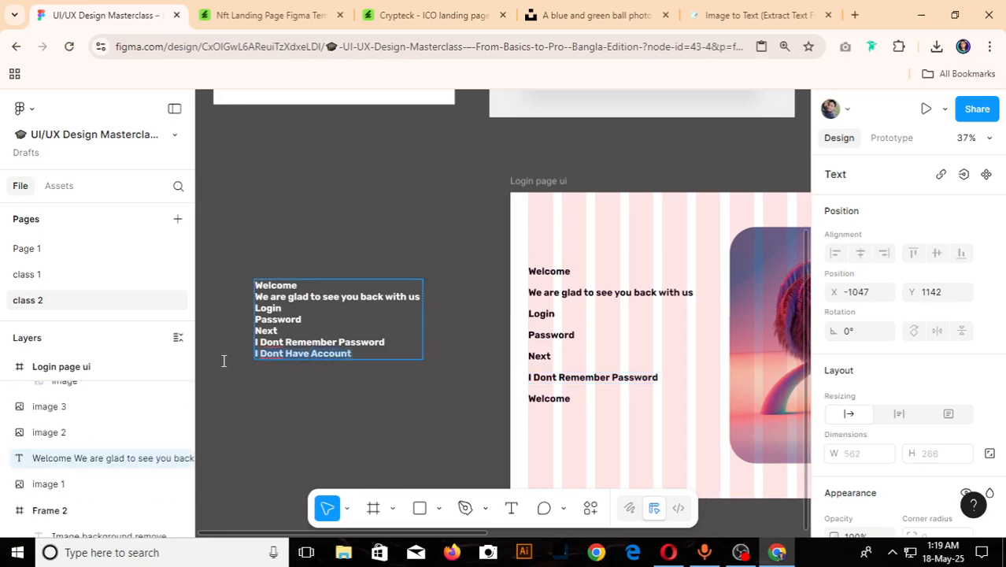
double_click(569, 402)
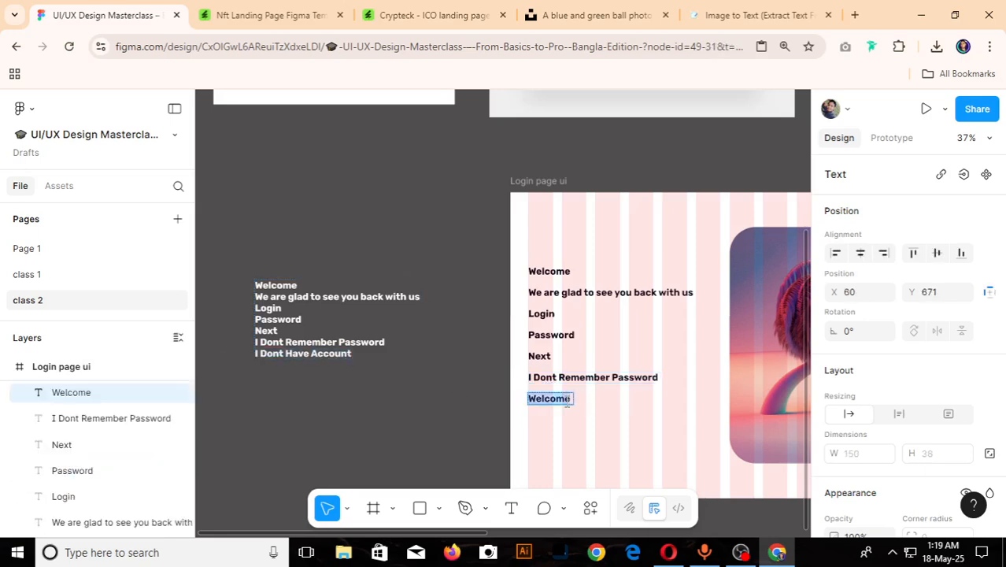
key(ctrl+v)
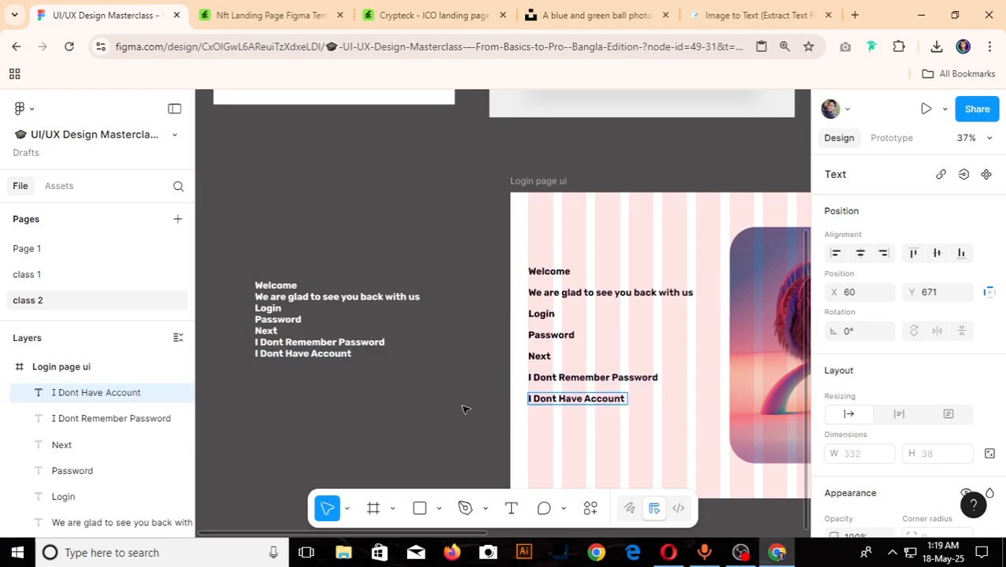
key(Escape)
- Delete the pasted source text block beside the Login page ui frame
scroll(463, 407, down, 3)
click(384, 359)
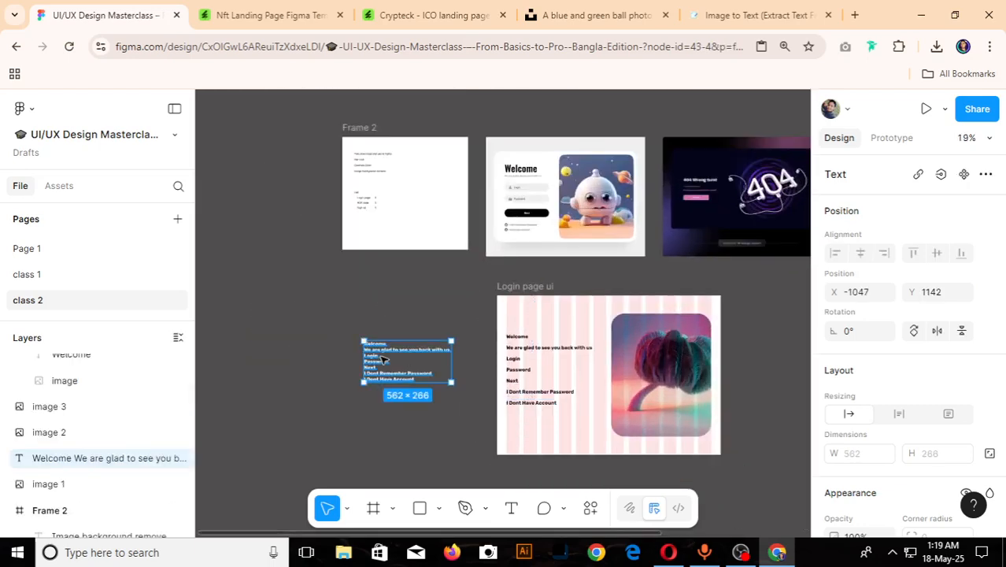
key(Delete)
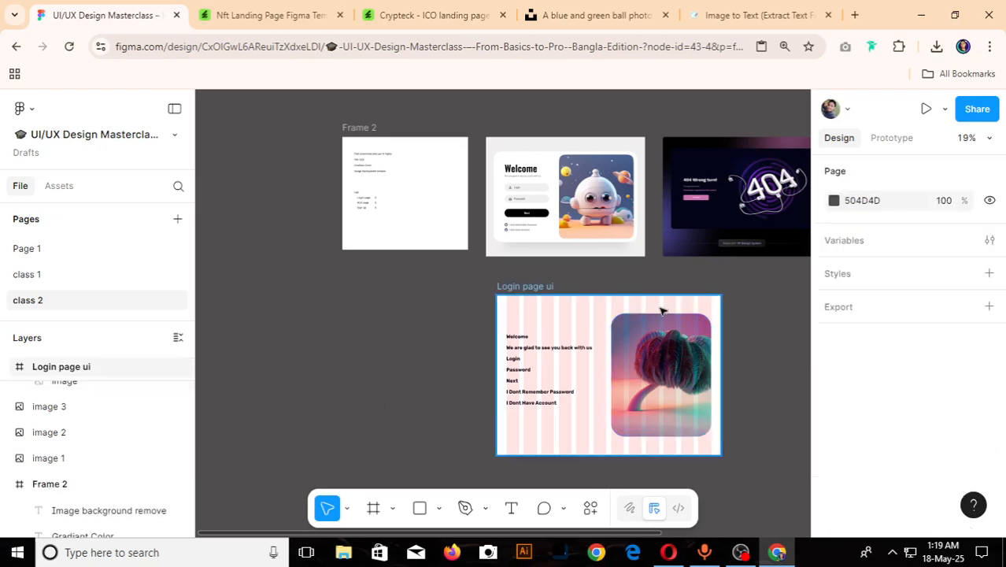
- Compare the Welcome heading and overall size of the reference login image with those of the Login page ui frame
scroll(660, 311, up, 3)
scroll(615, 313, down, 3)
scroll(615, 312, up, 5)
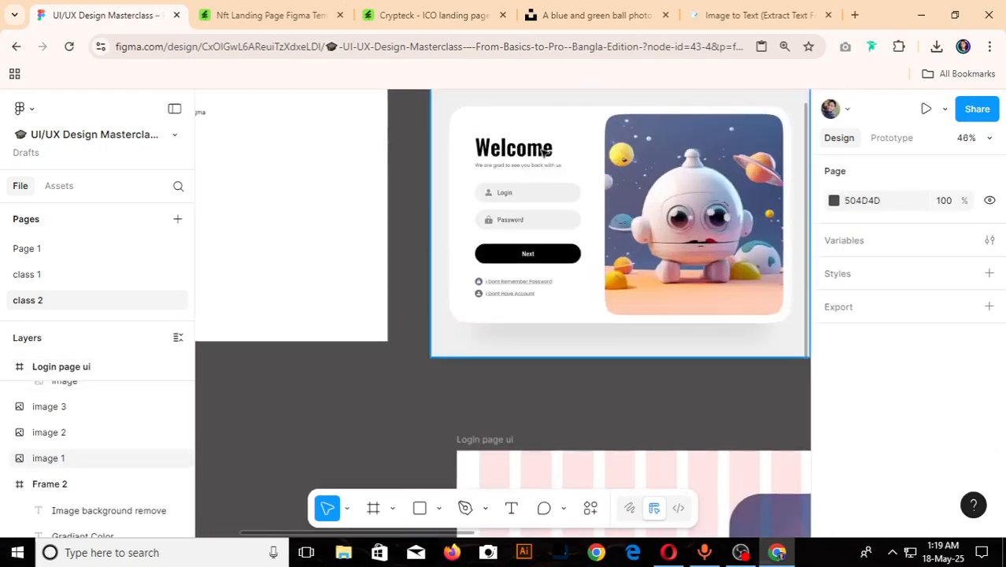
scroll(615, 312, down, 4)
scroll(538, 317, up, 4)
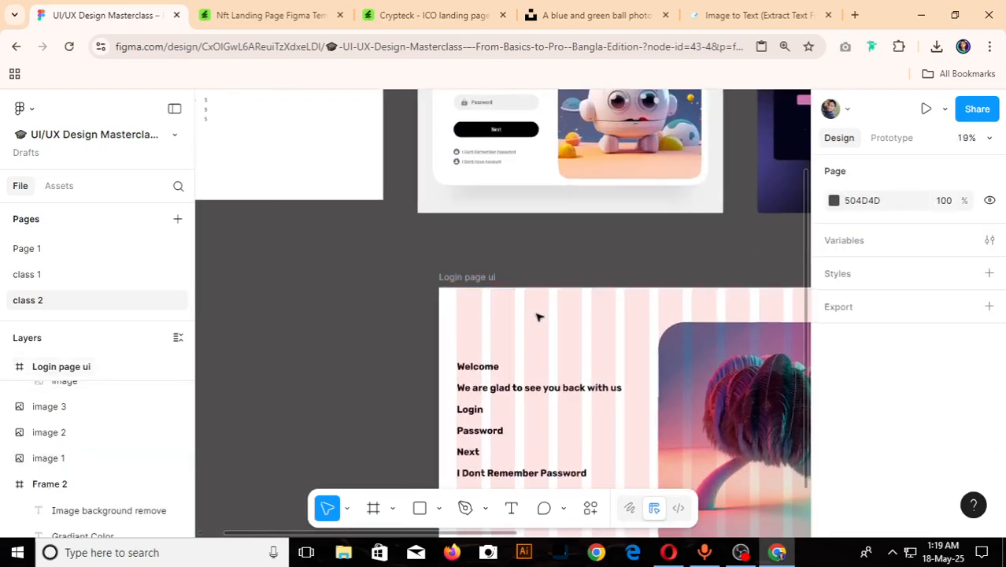
click(488, 367)
scroll(520, 382, up, 4)
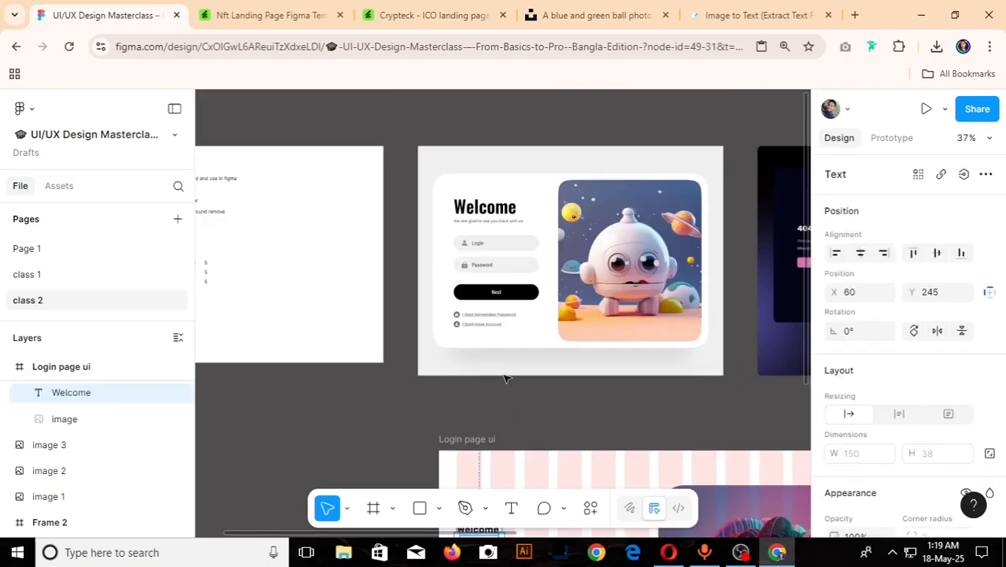
click(505, 370)
scroll(499, 290, down, 5)
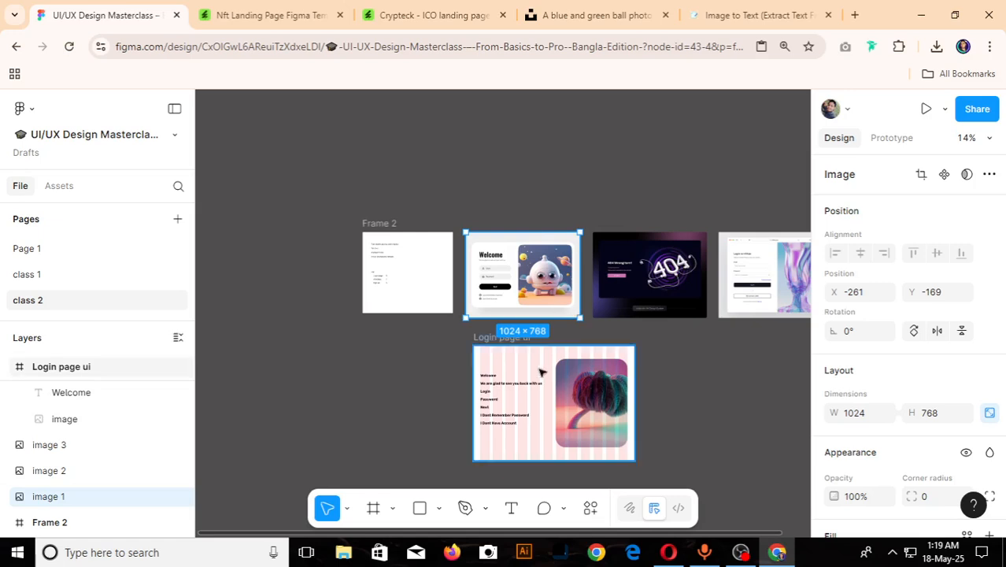
click(498, 341)
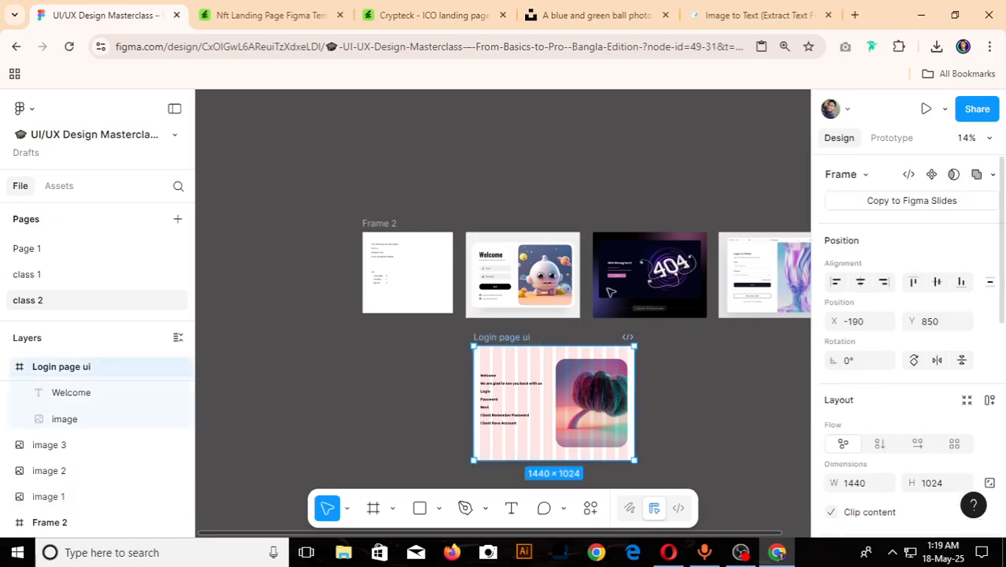
- Scale the reference Welcome login image proportionally to a width of 1440 and move it directly beside the Login page ui frame
click(502, 243)
scroll(957, 392, down, 2)
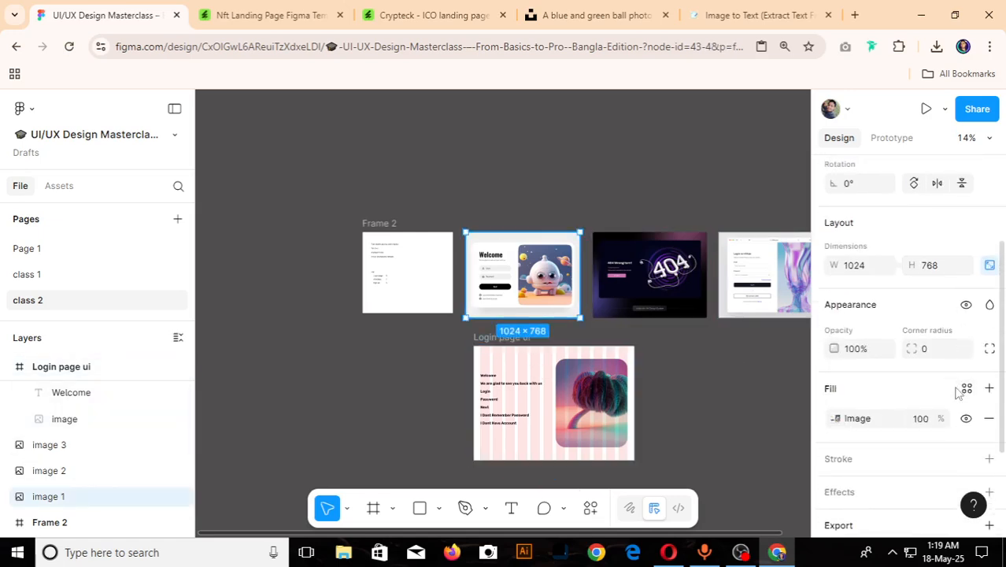
click(864, 268)
text(1440)
key(Return)
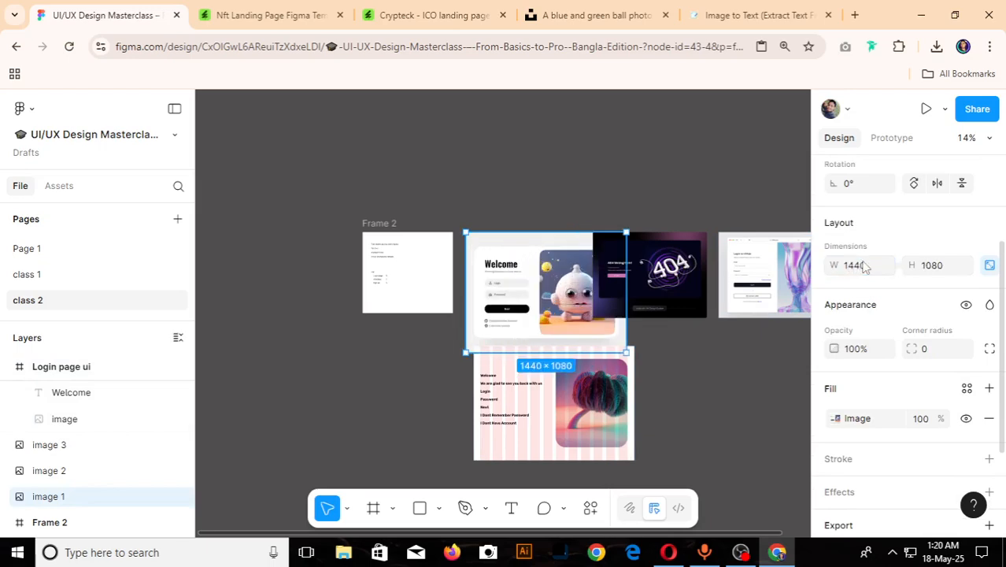
drag(539, 259, 689, 394)
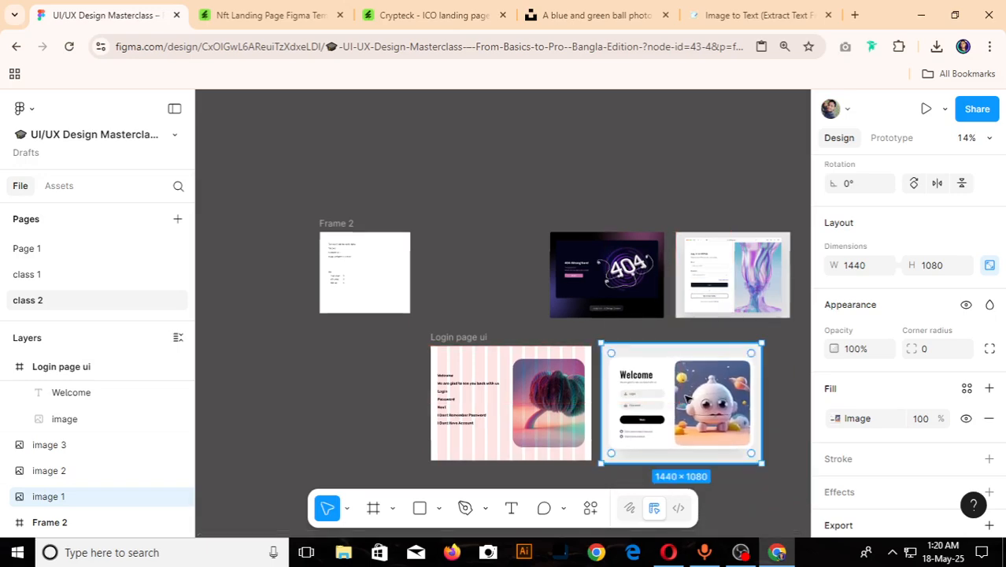
- Move the Welcome text out of the Login page ui frame to just above the Welcome heading in the reference login image
scroll(689, 394, up, 5)
scroll(679, 386, down, 5)
scroll(452, 374, up, 3)
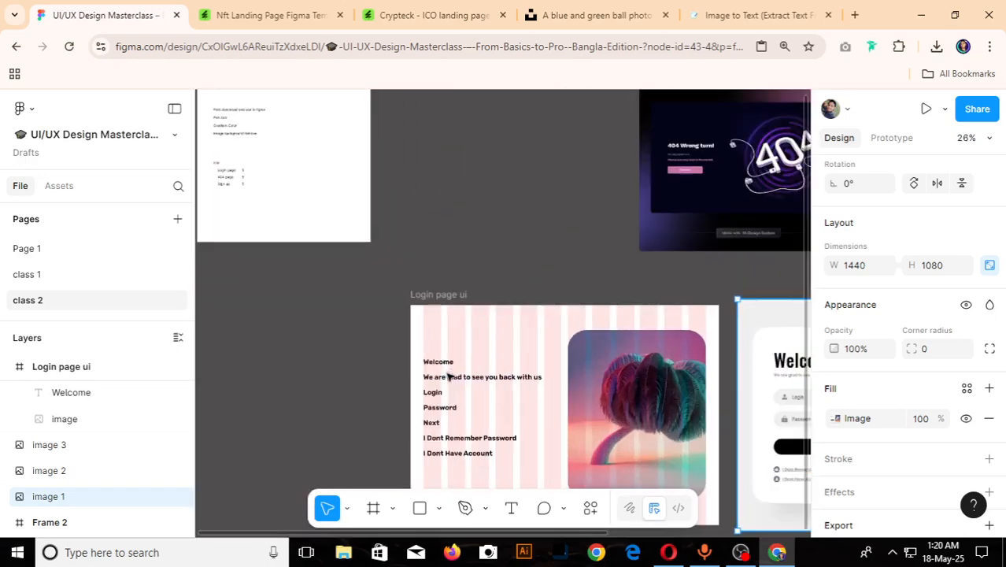
click(439, 362)
scroll(892, 423, down, 1)
scroll(892, 423, down, 1)
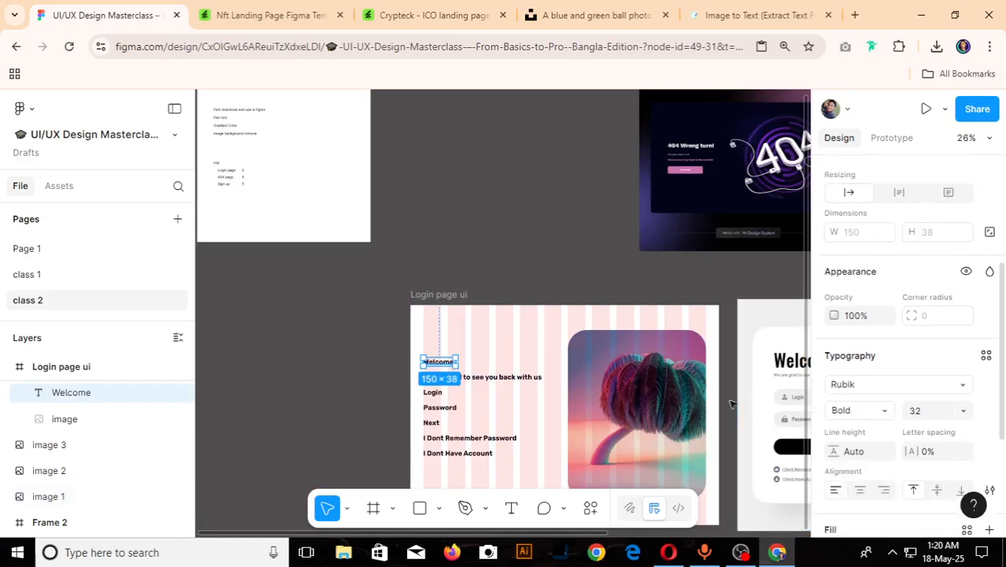
scroll(218, 317, down, 3)
scroll(306, 365, up, 4)
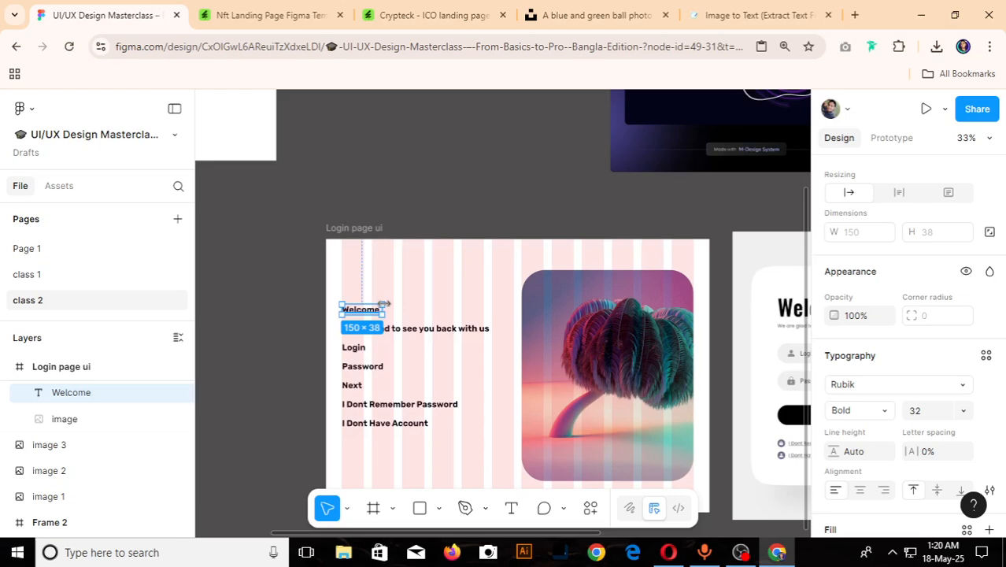
drag(375, 314, 794, 299)
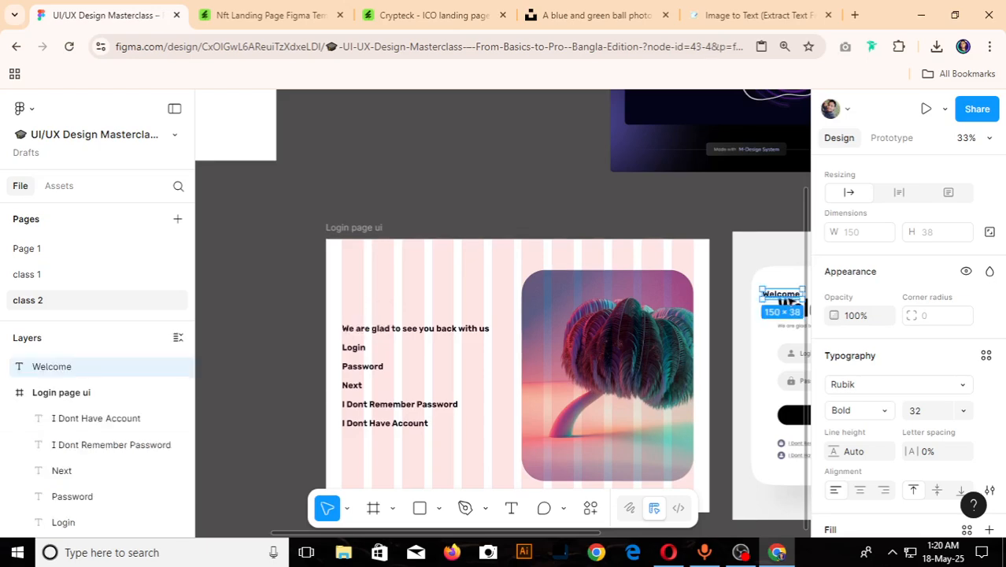
scroll(437, 359, down, 4)
scroll(520, 270, up, 3)
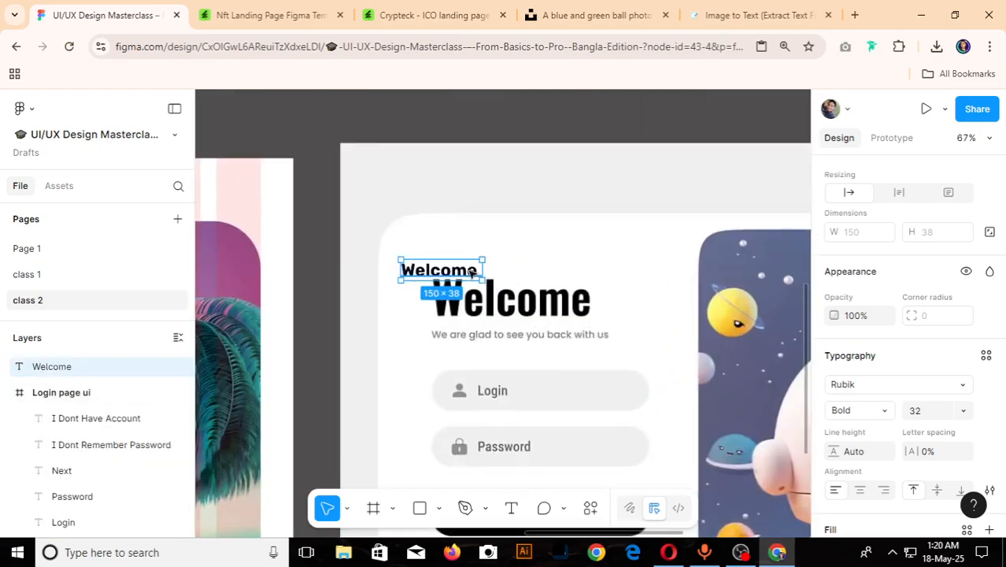
drag(520, 271, 501, 267)
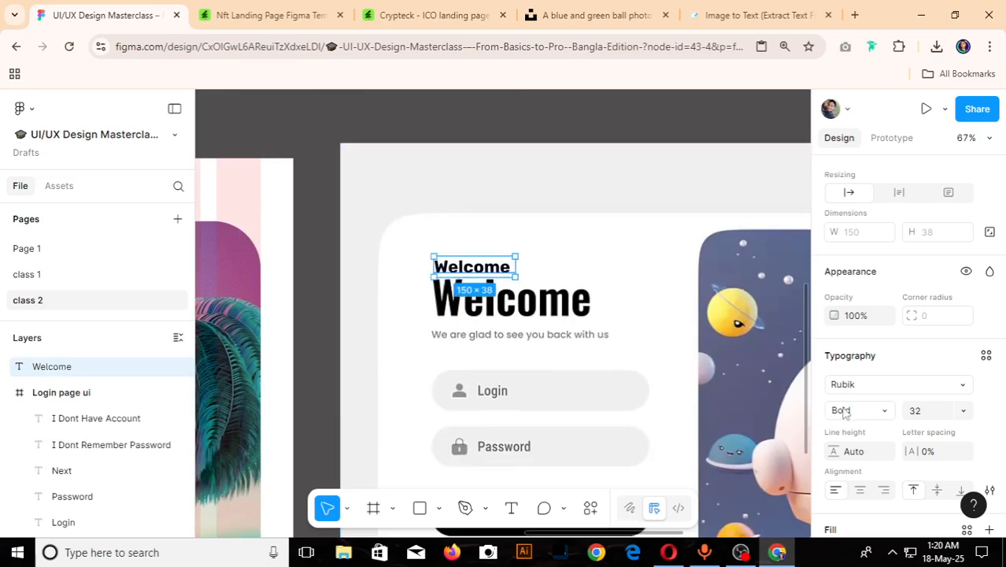
- Try a font size of 100 on the Welcome text and place it above the reference heading for comparison
click(929, 411)
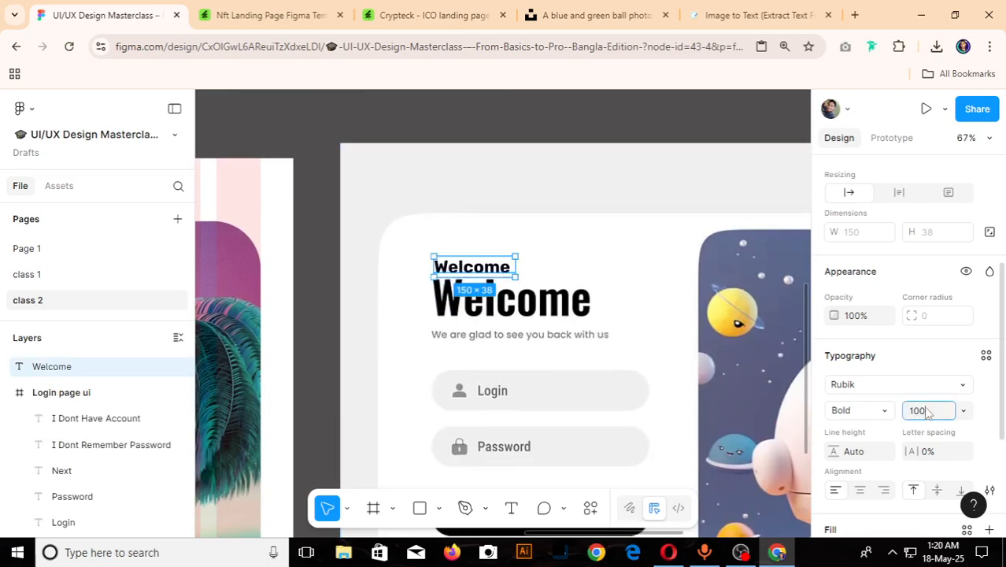
text(100)
key(Return)
scroll(465, 276, up, 5)
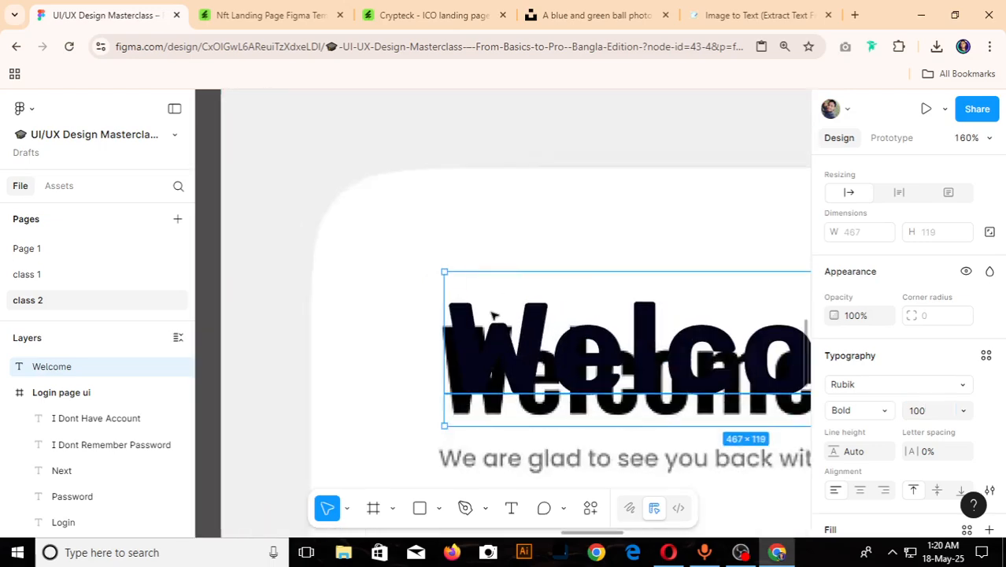
drag(471, 260, 469, 244)
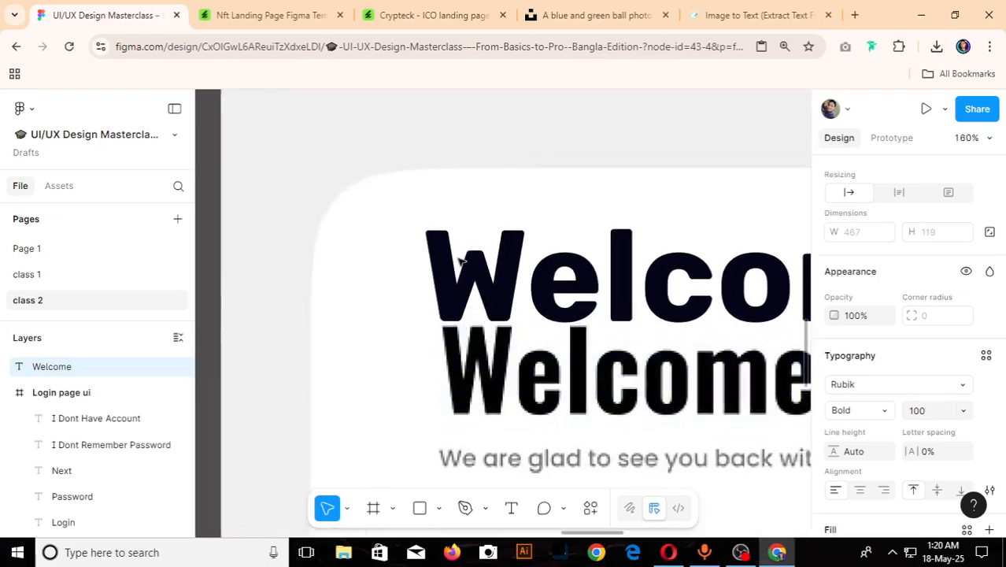
scroll(462, 260, down, 5)
- Try font size 80 on the Welcome text, settle on 72 and reposition it just above the reference heading
click(914, 416)
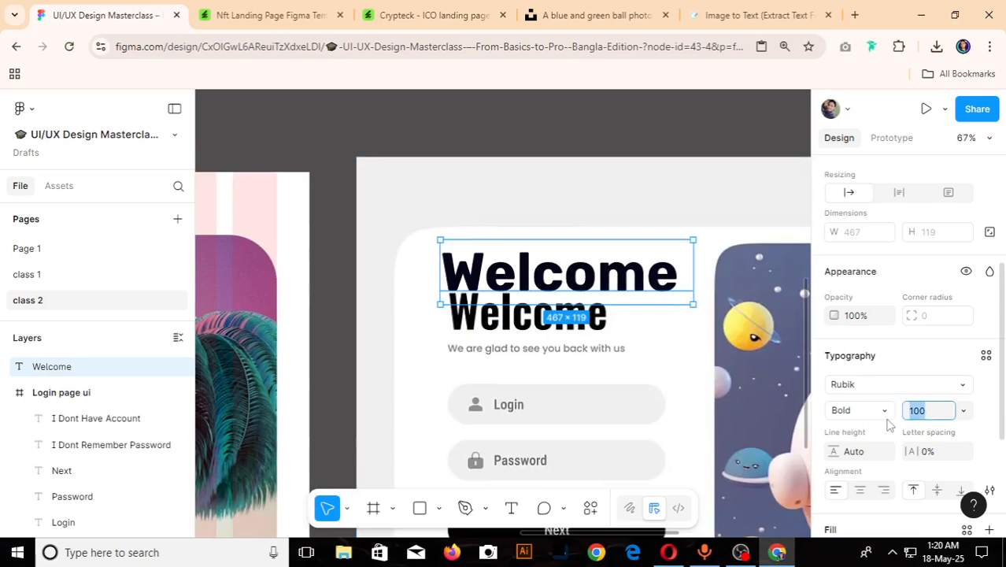
text(80)
key(Return)
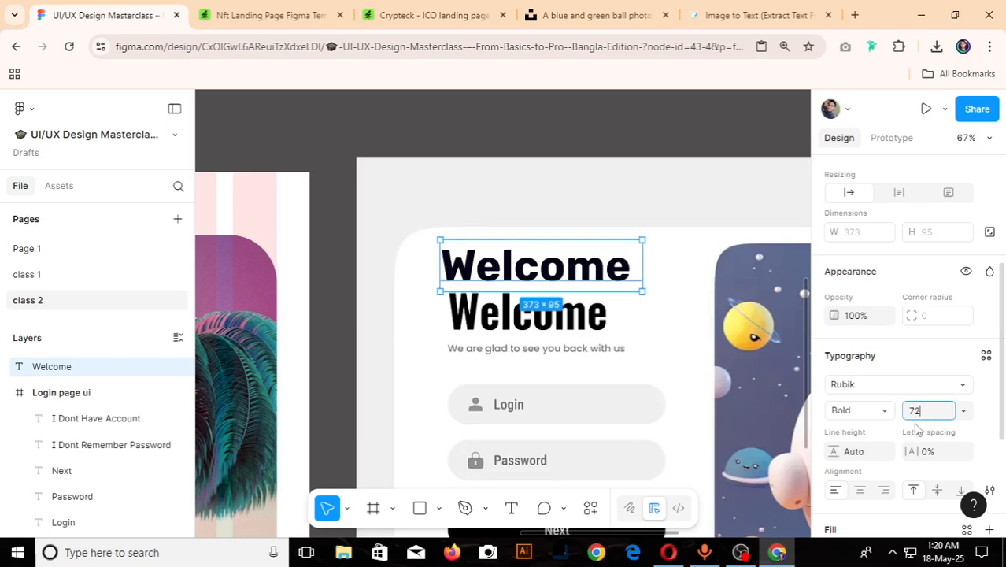
key(Return)
drag(540, 285, 544, 294)
- Set the Welcome text's fill to black 000000 by sampling the colour of the reference heading, and deselect the text
scroll(890, 474, down, 3)
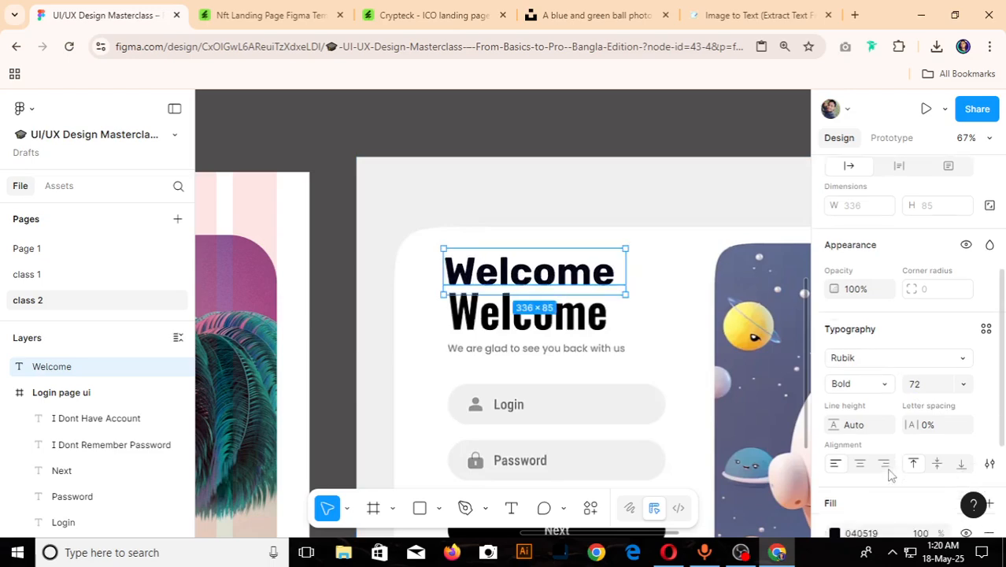
click(835, 373)
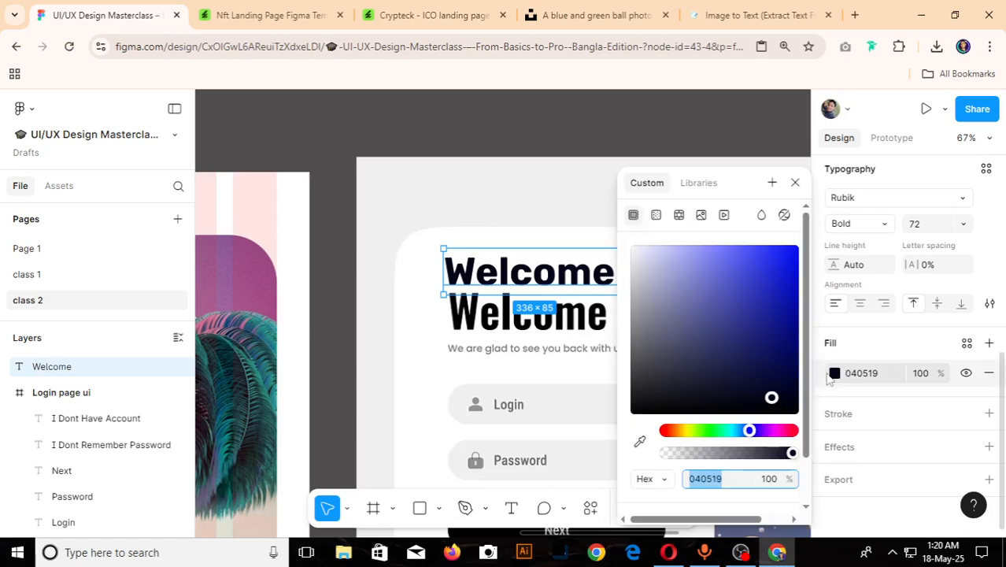
click(641, 441)
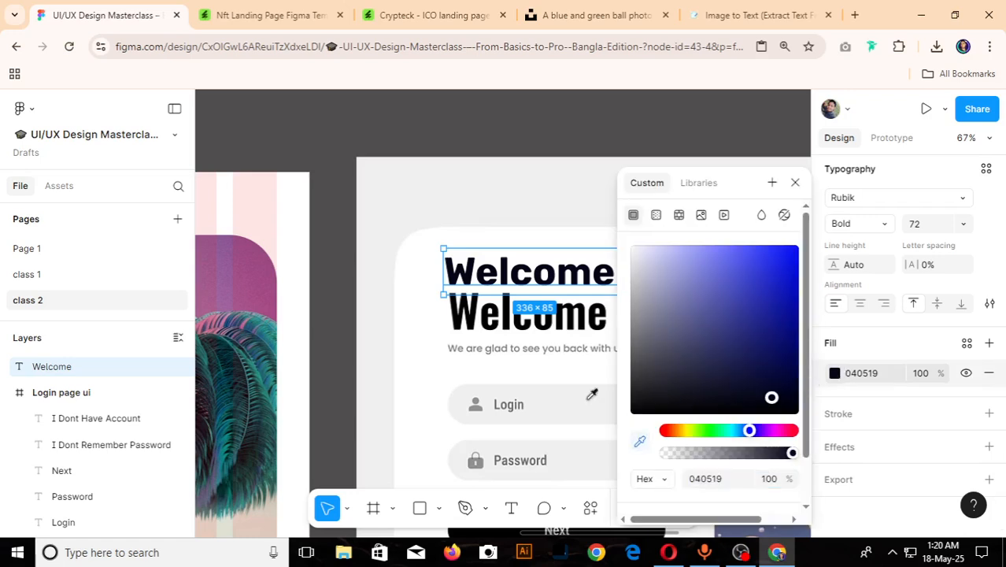
click(472, 316)
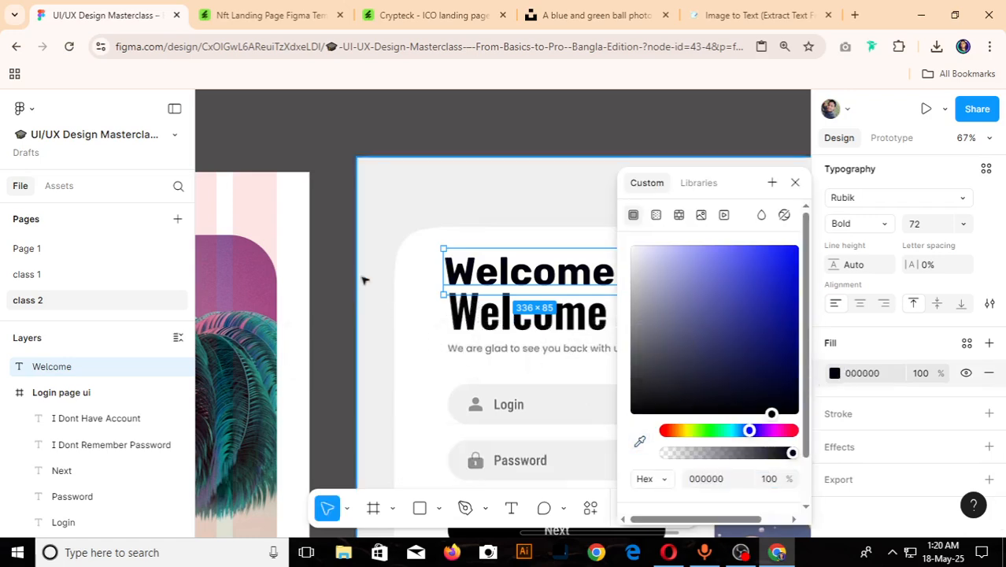
click(330, 274)
- Move the Welcome heading back into the Login page ui frame, above the "We are glad to see you back with us" line
scroll(646, 319, down, 6)
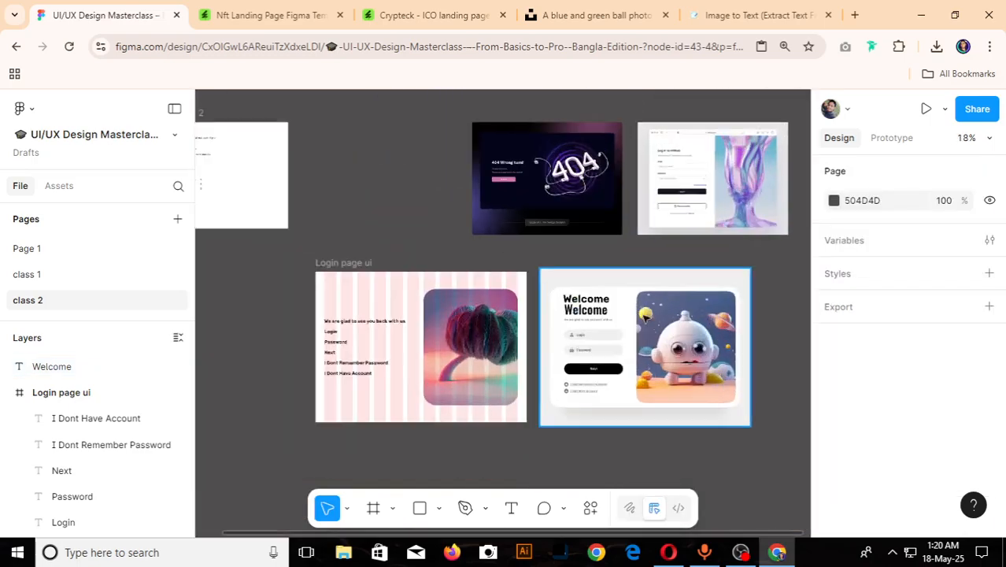
drag(592, 307, 462, 384)
scroll(309, 367, up, 5)
scroll(311, 367, down, 4)
scroll(316, 370, up, 1)
- Recolour the six selected text lines below the Welcome heading by sampling the heading's colour for their fill
scroll(892, 438, down, 3)
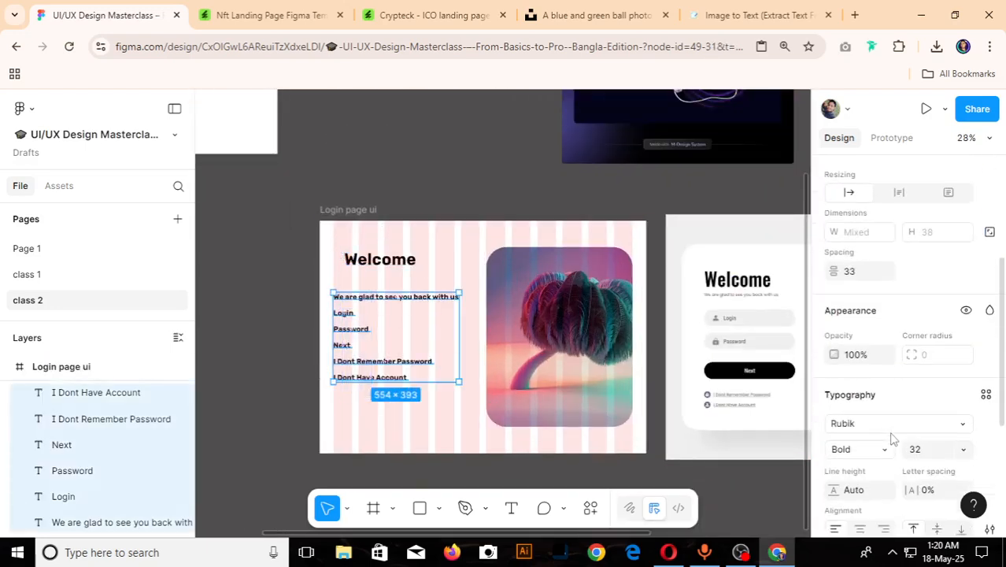
scroll(892, 438, down, 3)
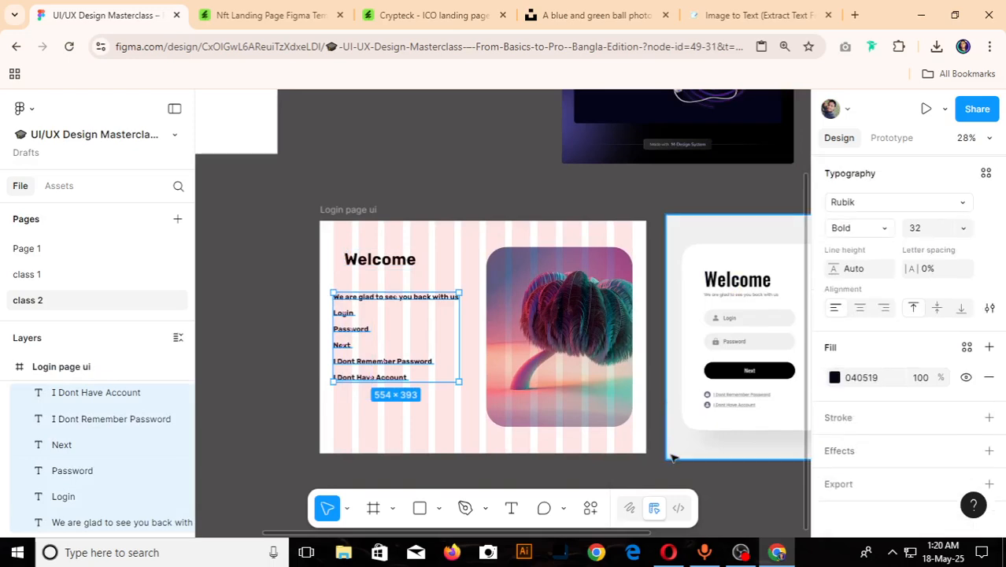
click(834, 377)
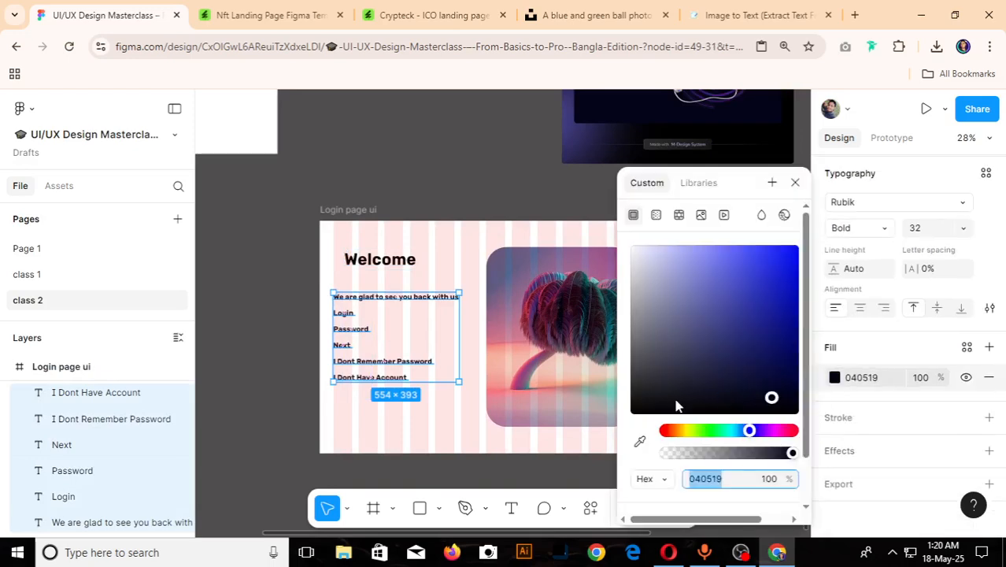
click(641, 442)
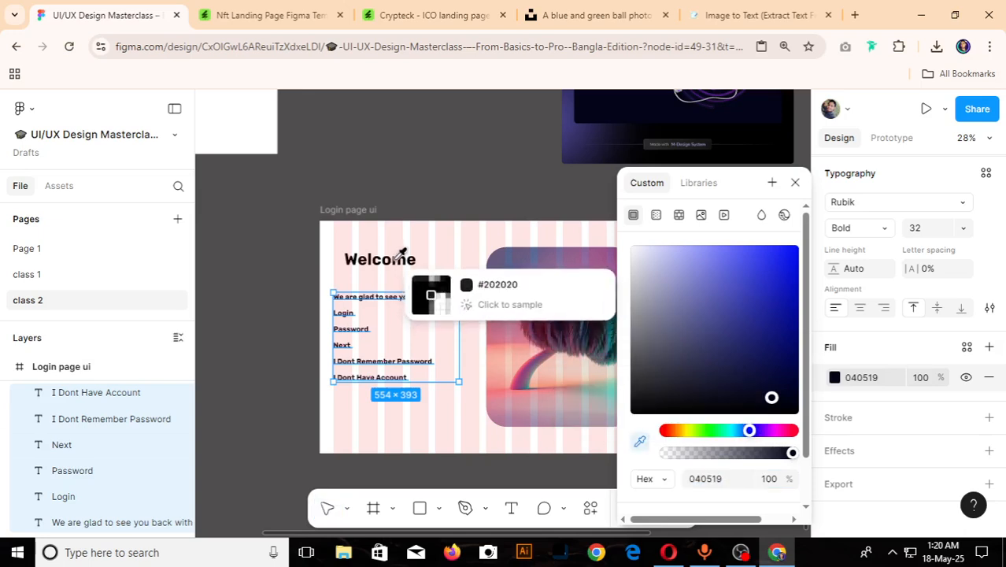
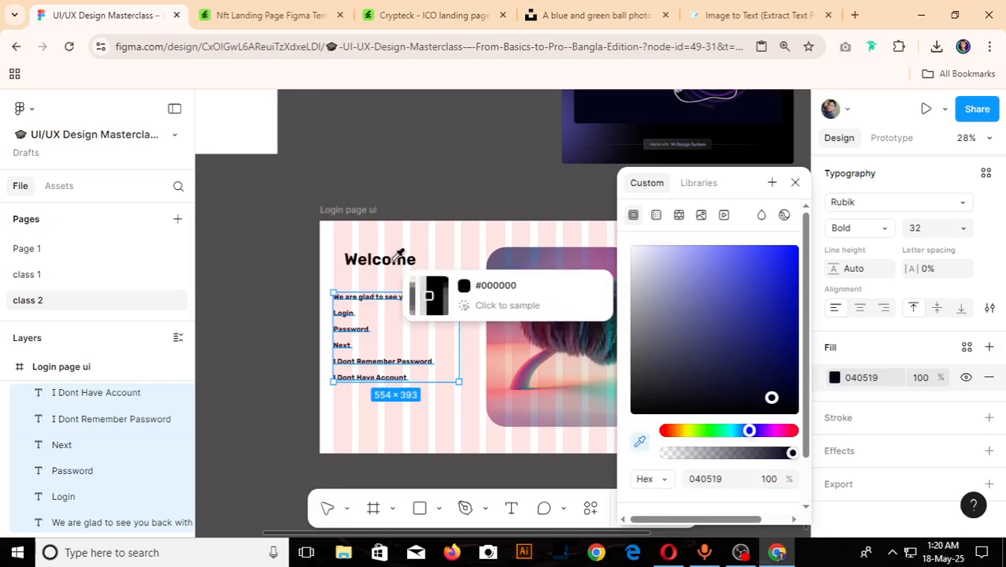
- Recolour the selected text lines below the heading to 000000 by sampling the Welcome heading
click(398, 256)
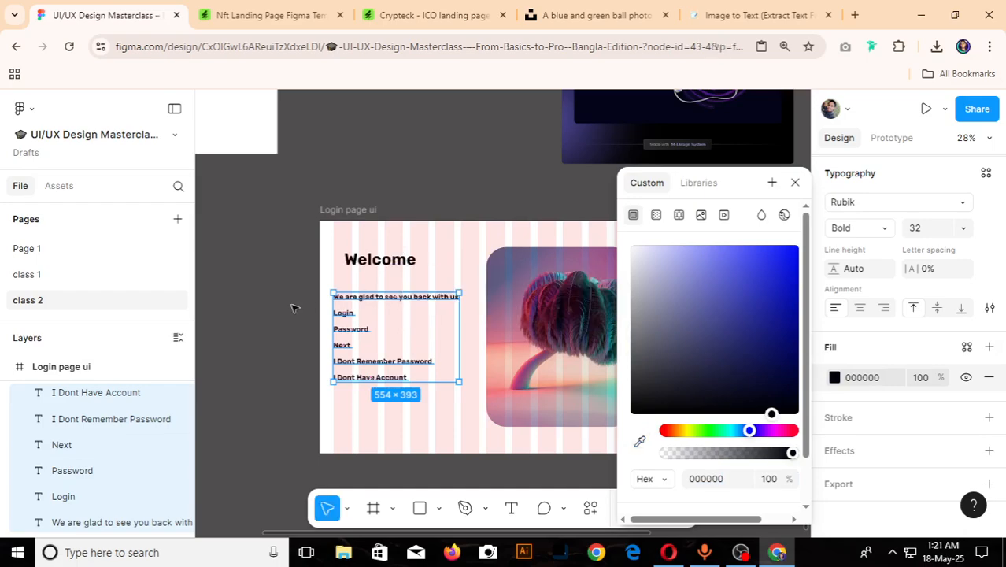
click(295, 308)
- Align the Welcome heading with the starting edge of the first grid column and lower it slightly toward the subtitle line
scroll(311, 309, down, 2)
scroll(313, 290, up, 5)
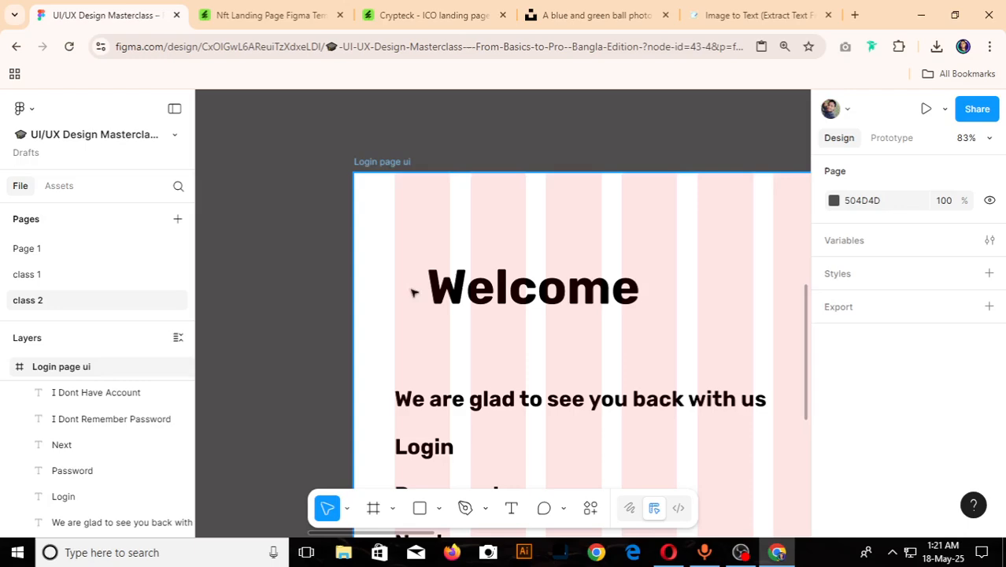
click(455, 298)
drag(455, 298, 423, 298)
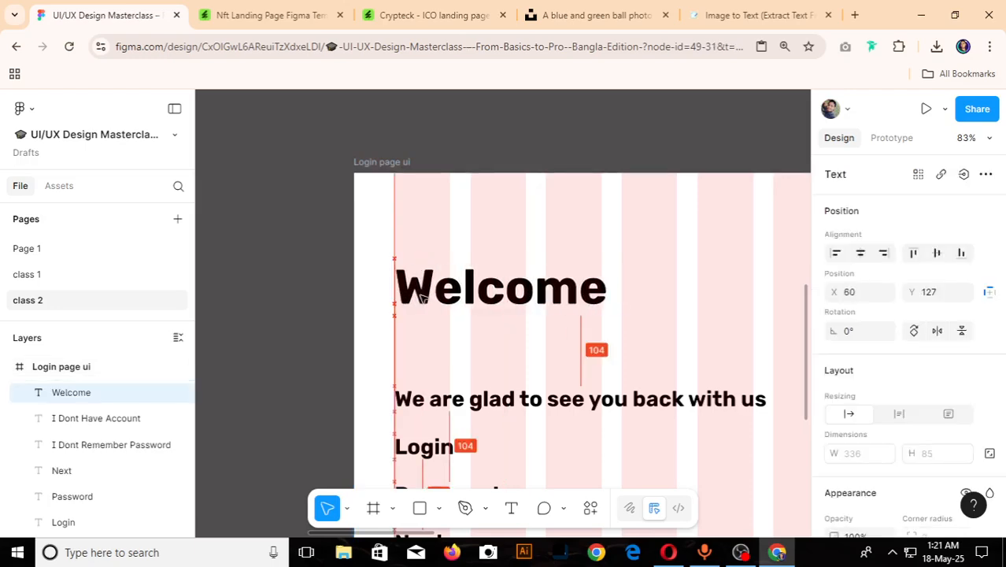
scroll(422, 298, down, 6)
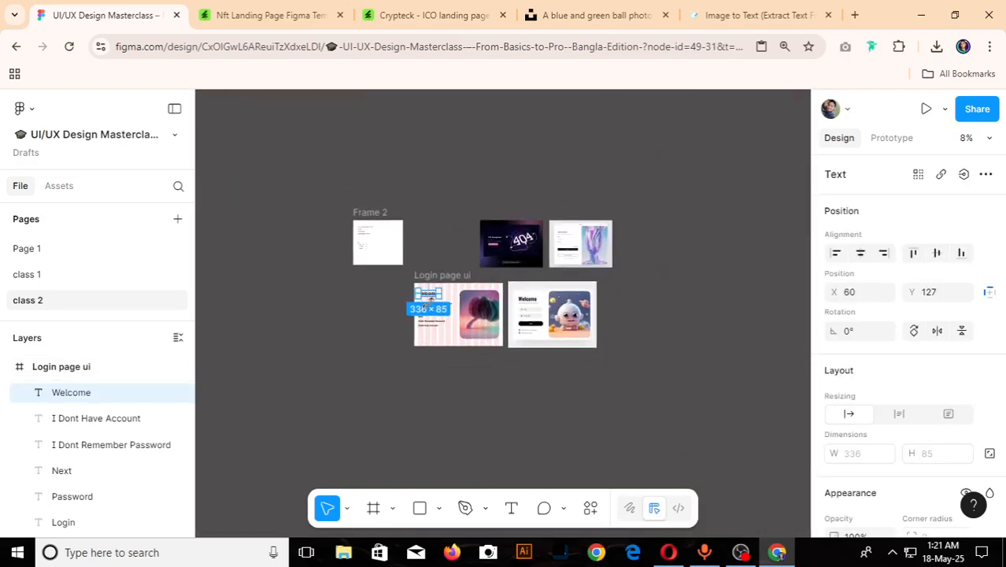
scroll(429, 301, up, 4)
drag(429, 271, 425, 285)
- Move the line "We are glad to see you back with us" onto the matching subtitle of the robot reference design
click(452, 304)
scroll(452, 304, down, 3)
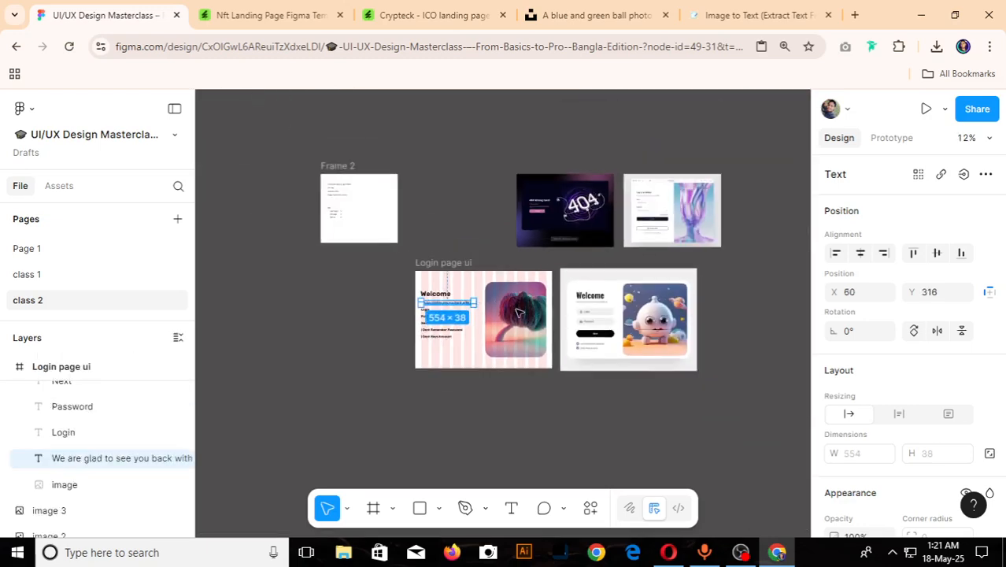
scroll(353, 297, up, 3)
drag(353, 297, 724, 300)
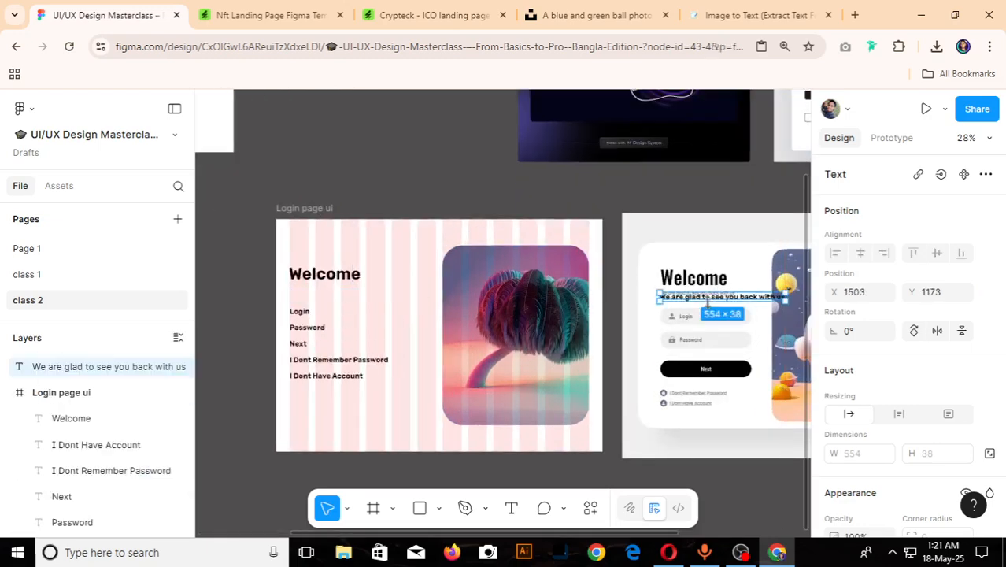
- Set the subtitle's font weight to Regular and its font size to 16
scroll(710, 304, up, 5)
scroll(890, 407, down, 4)
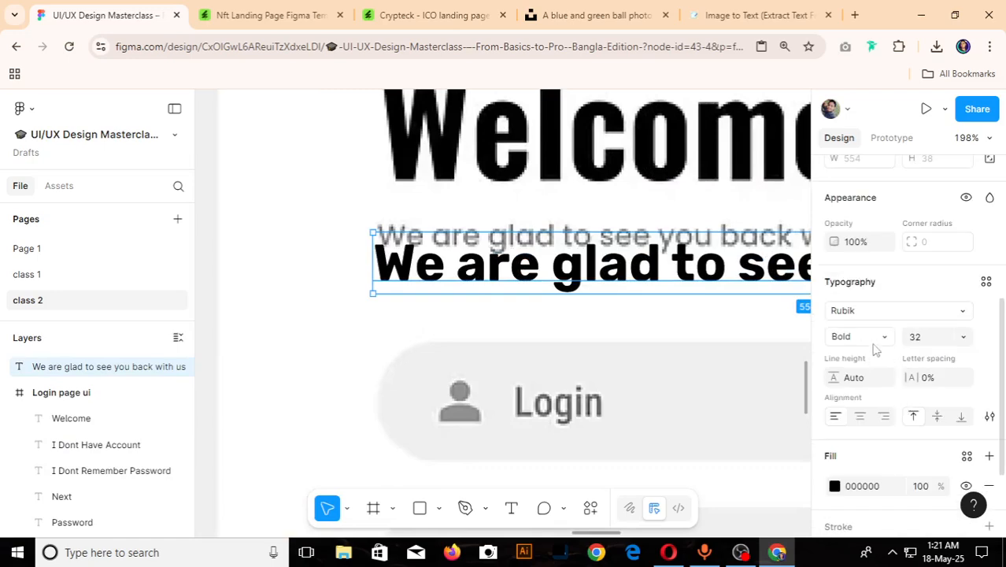
click(876, 339)
click(868, 233)
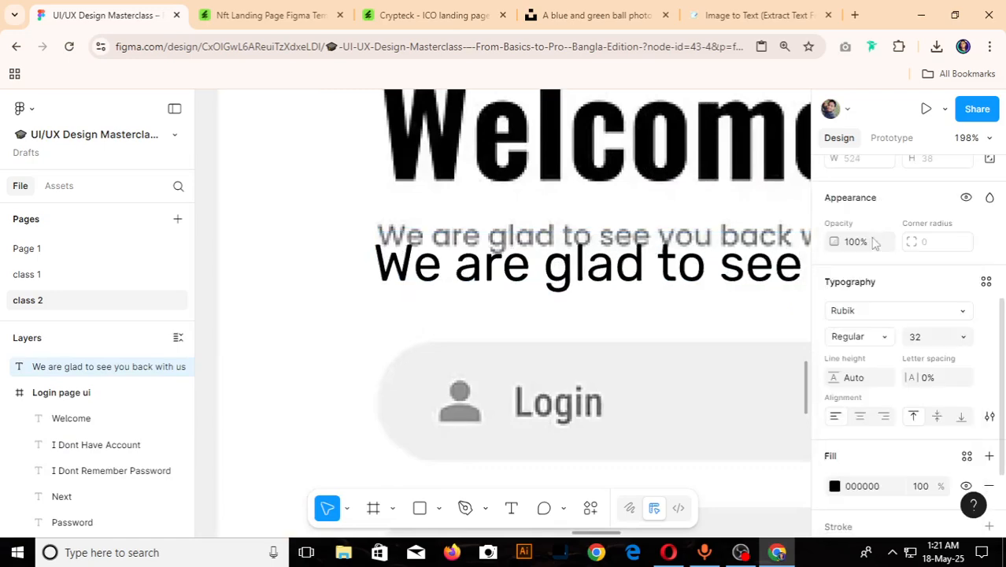
click(928, 337)
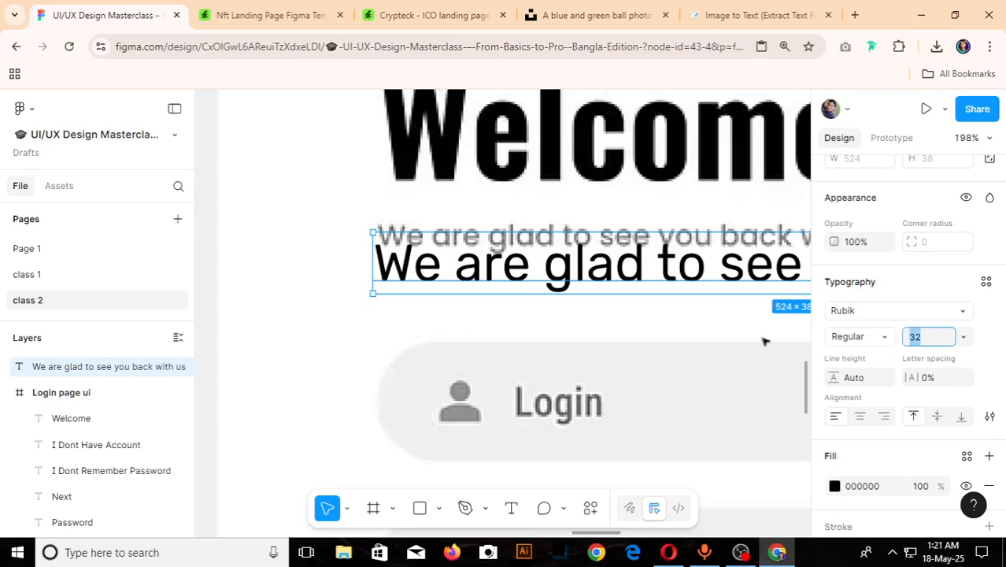
key(Return)
scroll(519, 292, down, 5)
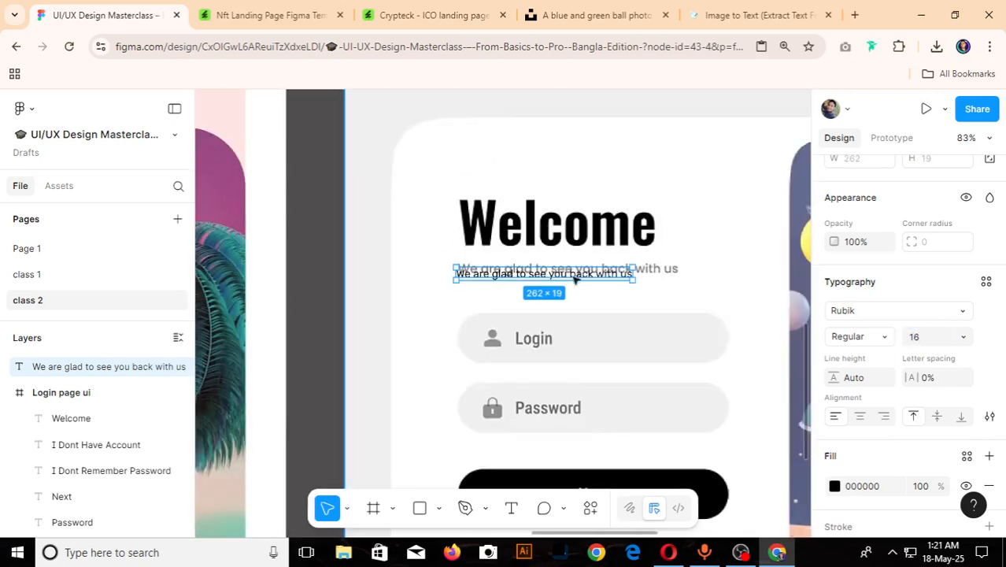
- Set the subtitle's font size to 20
click(934, 339)
text(2)
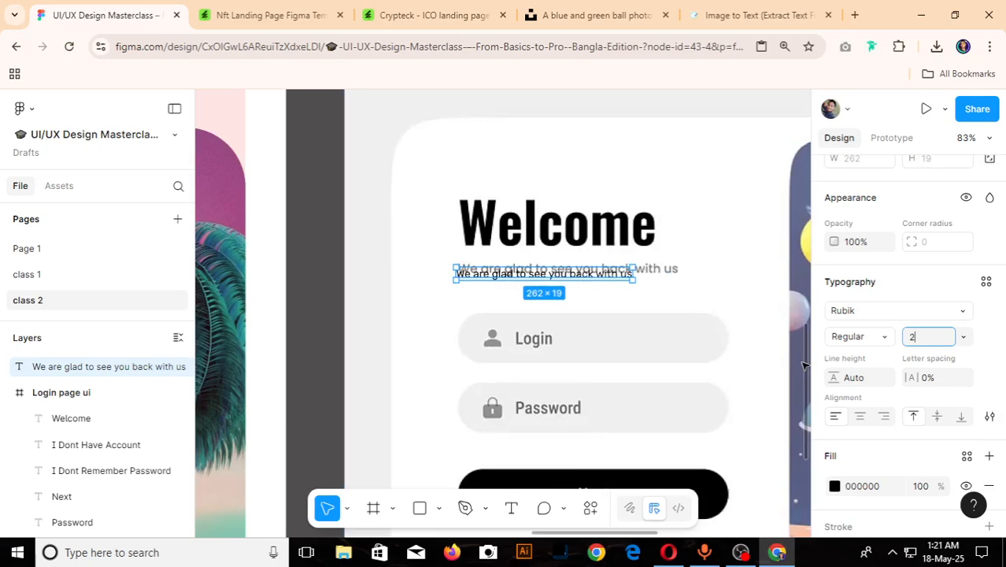
text(0)
key(Return)
- Move the subtitle back into the Login page ui frame, close beneath the Welcome heading and aligned with the first column
scroll(592, 292, down, 5)
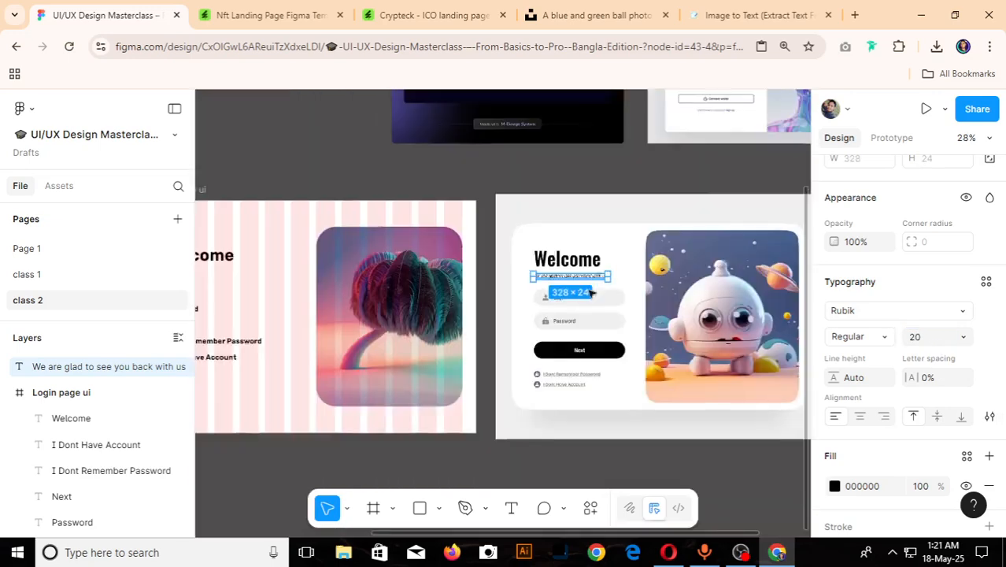
scroll(592, 293, down, 3)
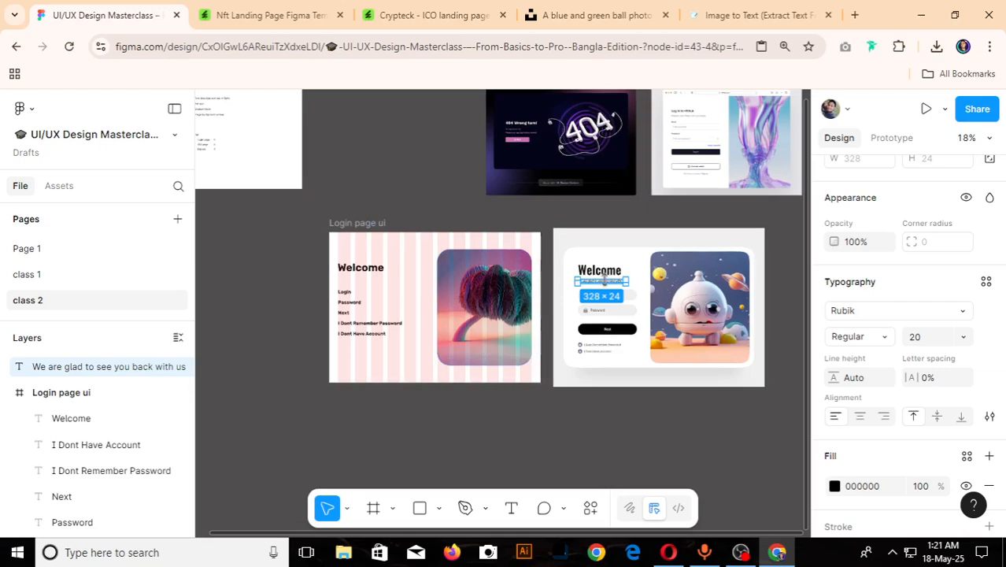
drag(612, 285, 372, 285)
scroll(338, 281, up, 10)
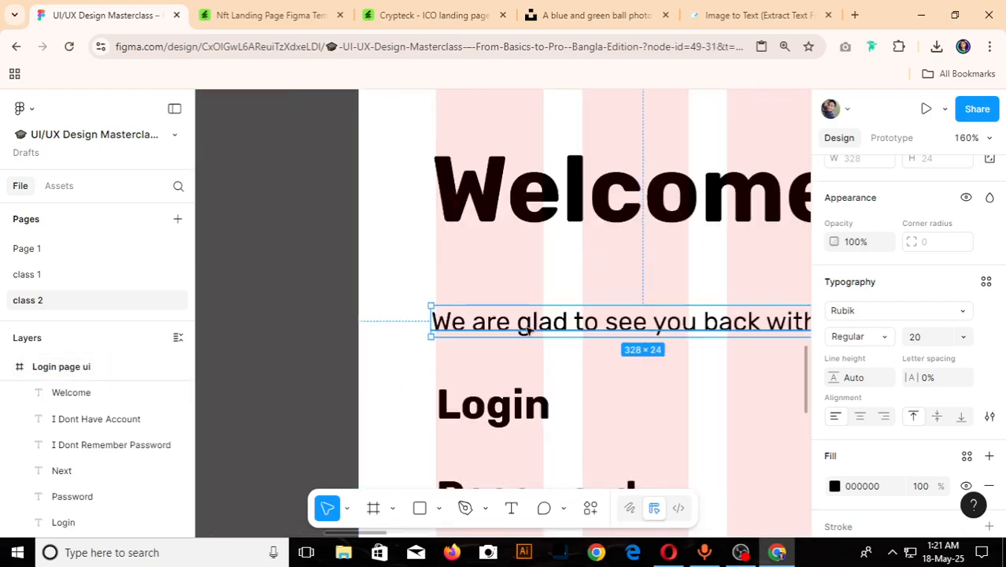
drag(535, 307, 535, 293)
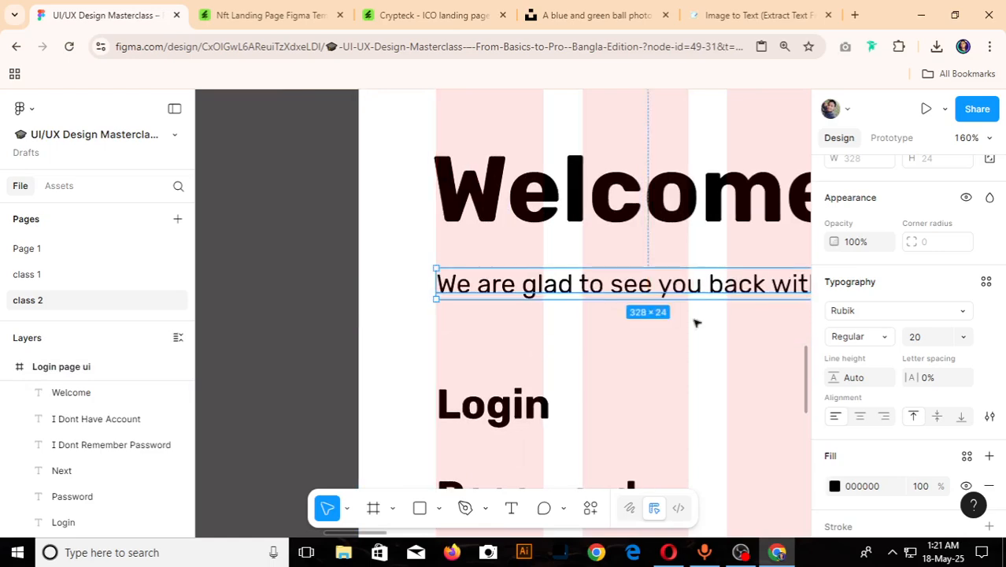
- Change the subtitle's fill colour to the grey 707070
scroll(837, 378, down, 3)
click(835, 374)
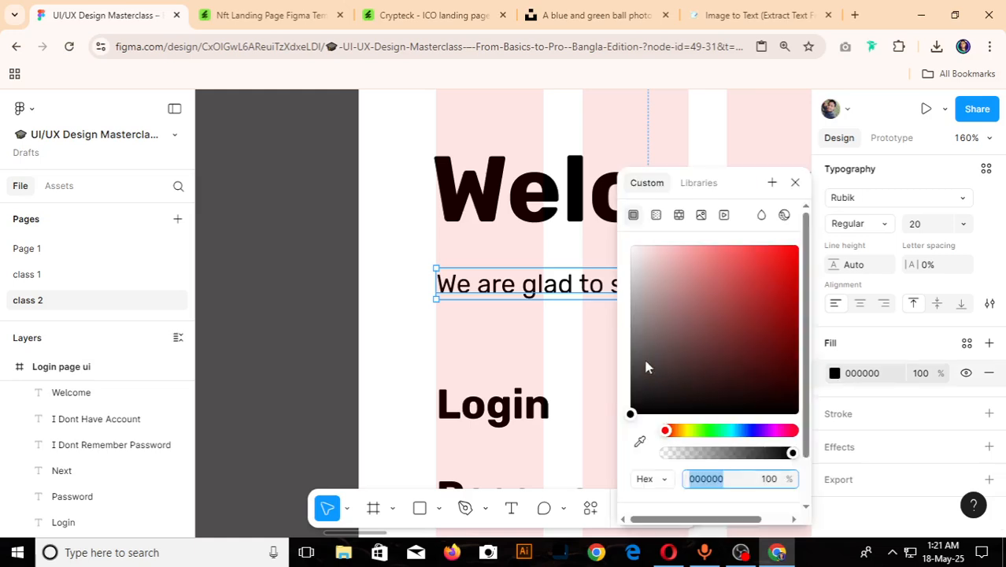
drag(632, 415, 632, 348)
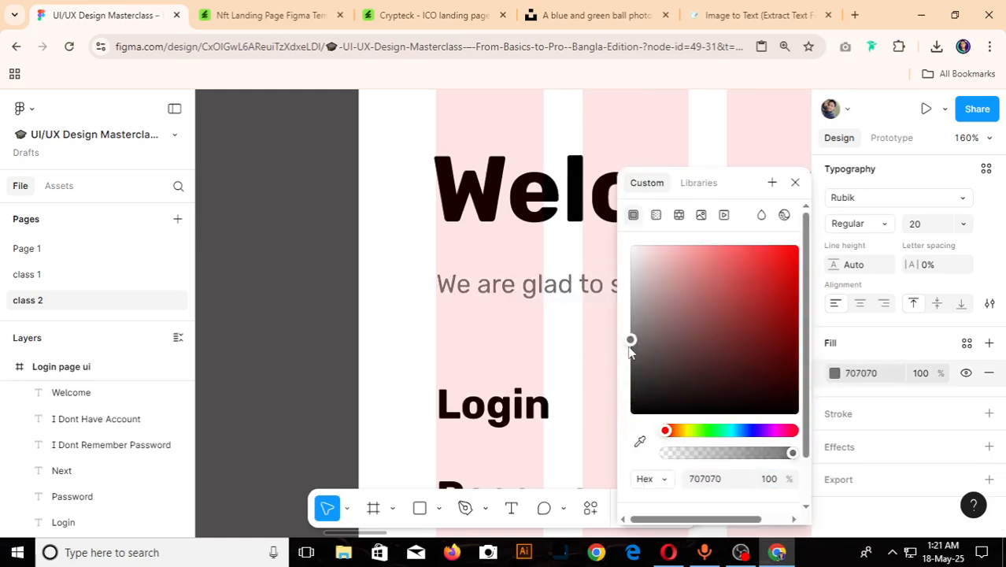
click(311, 337)
- Draw a rectangle of about 380 × 69 over the Login field in the robot reference design
scroll(318, 331, down, 6)
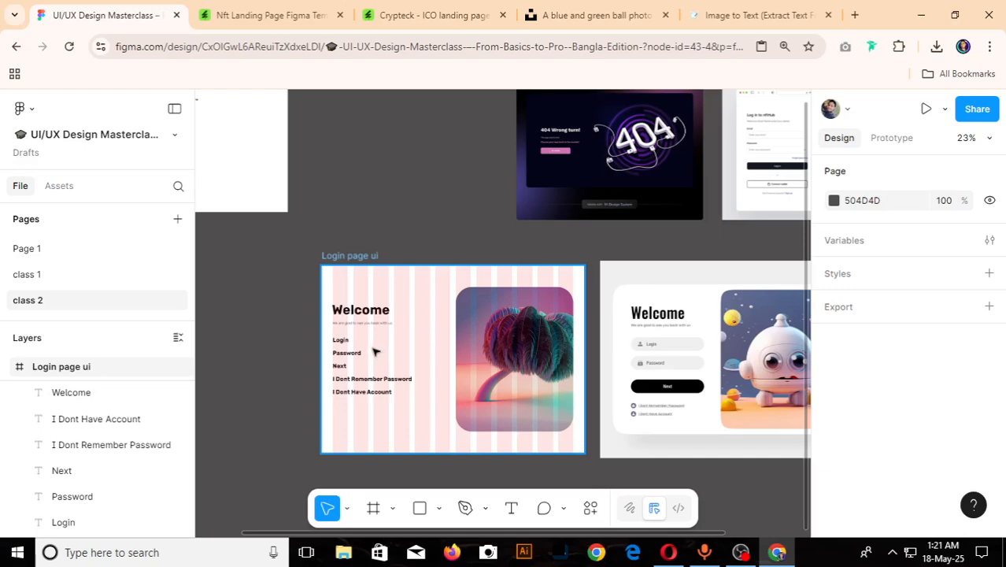
scroll(369, 348, up, 2)
scroll(369, 348, down, 2)
scroll(674, 364, up, 3)
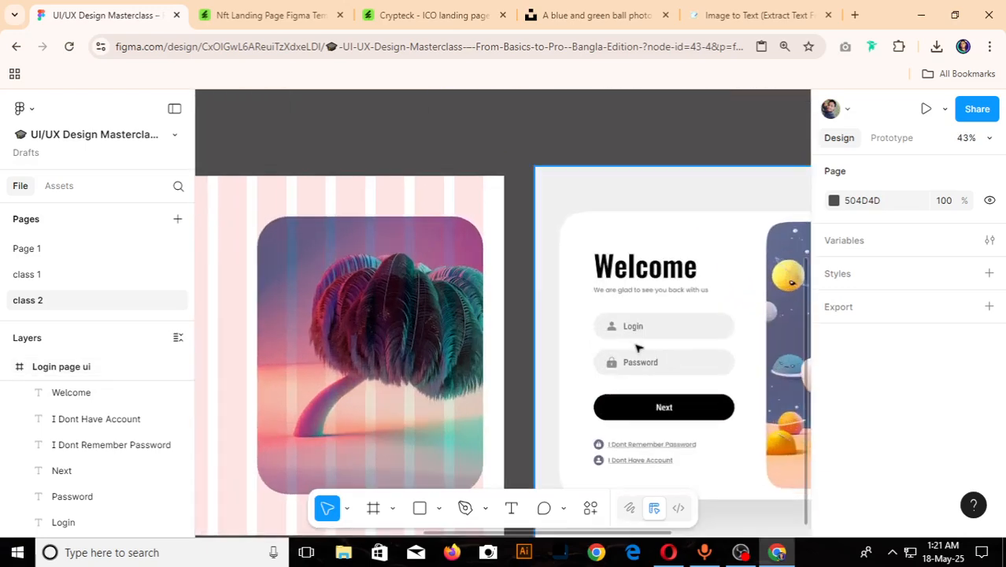
scroll(641, 345, up, 2)
scroll(650, 342, down, 4)
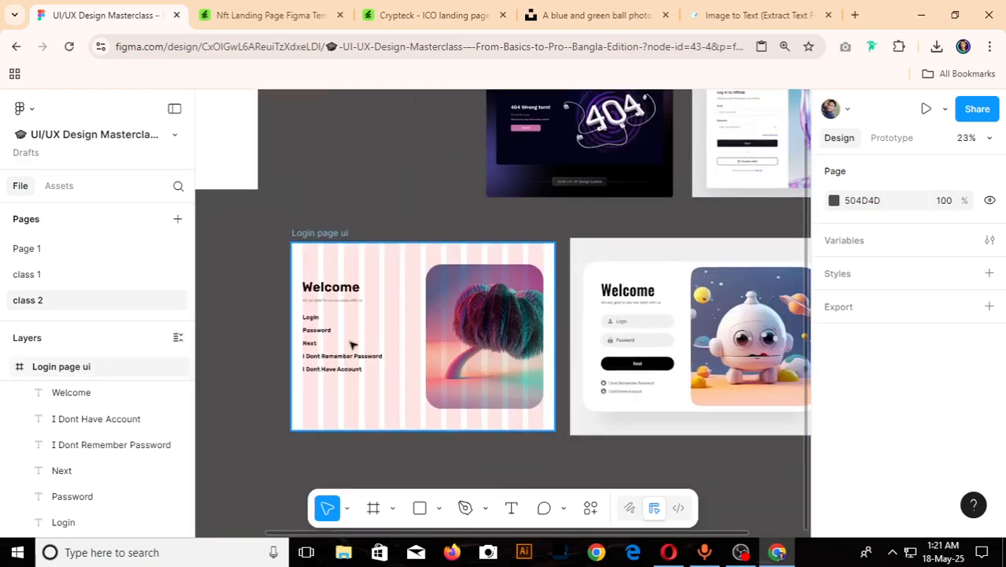
scroll(691, 331, up, 3)
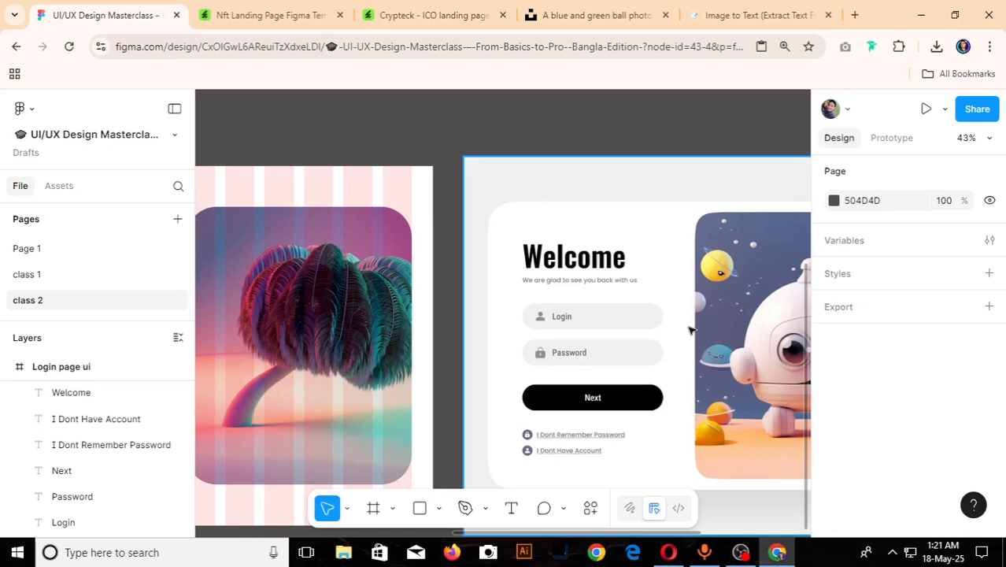
key(r)
scroll(670, 324, up, 4)
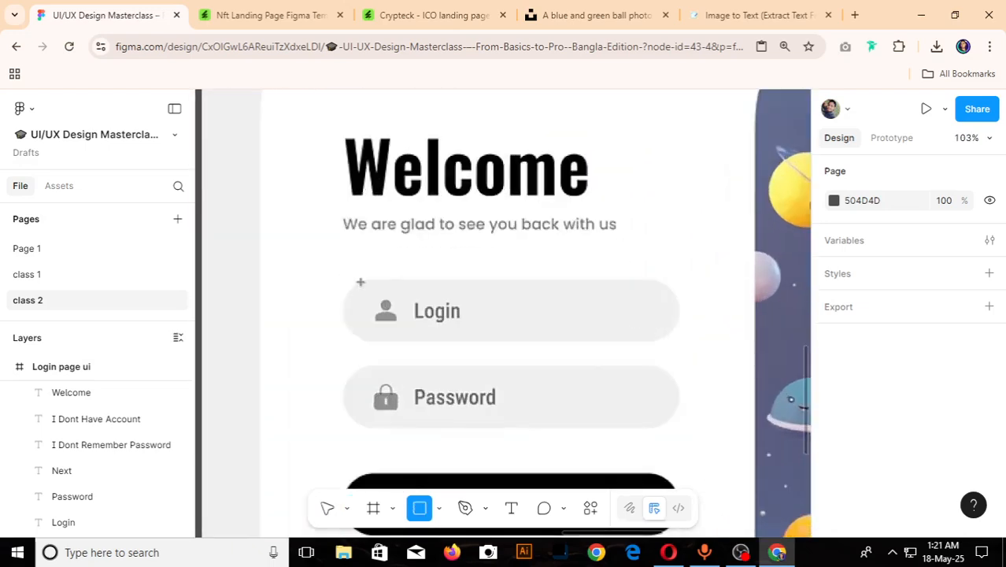
mouse_move(362, 283)
mouse_down()
mouse_move(645, 344)
mouse_move(680, 340)
mouse_up()
- Nudge the rectangle up 3 px and stretch its height to 72 to match the reference Login field
scroll(438, 337, up, 4)
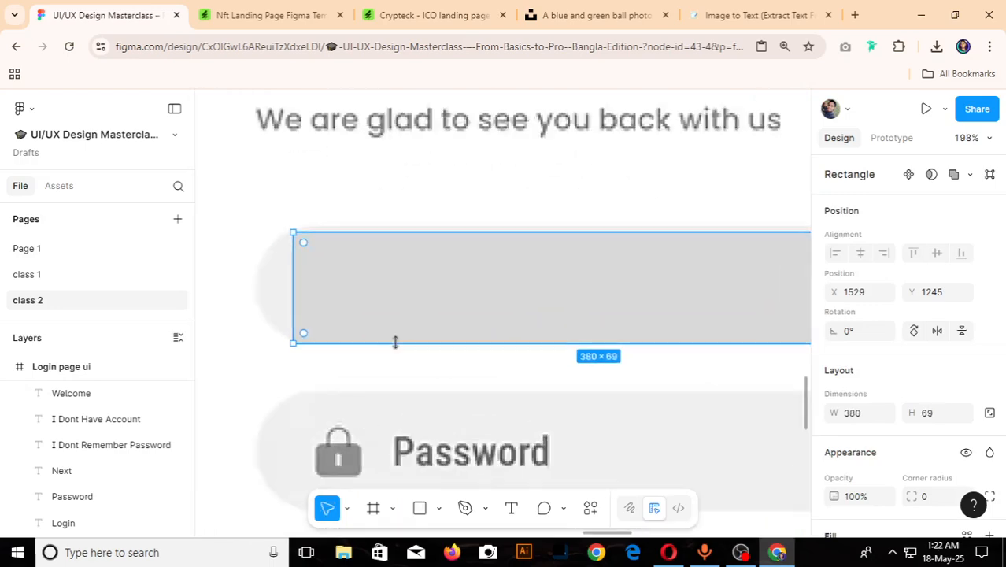
mouse_move(401, 340)
mouse_down()
mouse_move(402, 332)
mouse_move(406, 344)
mouse_up()
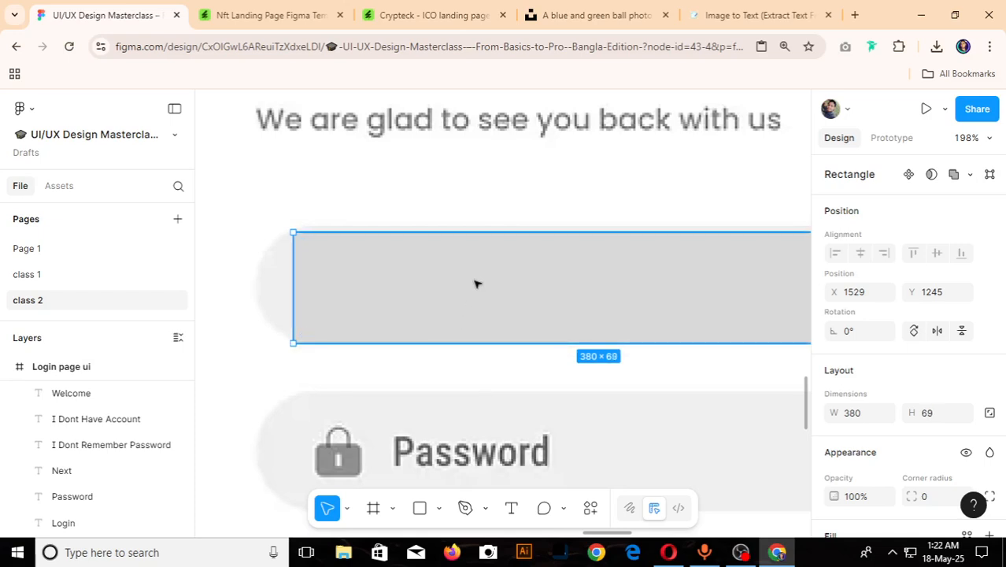
key(Up)
key(Up)
key(Up)
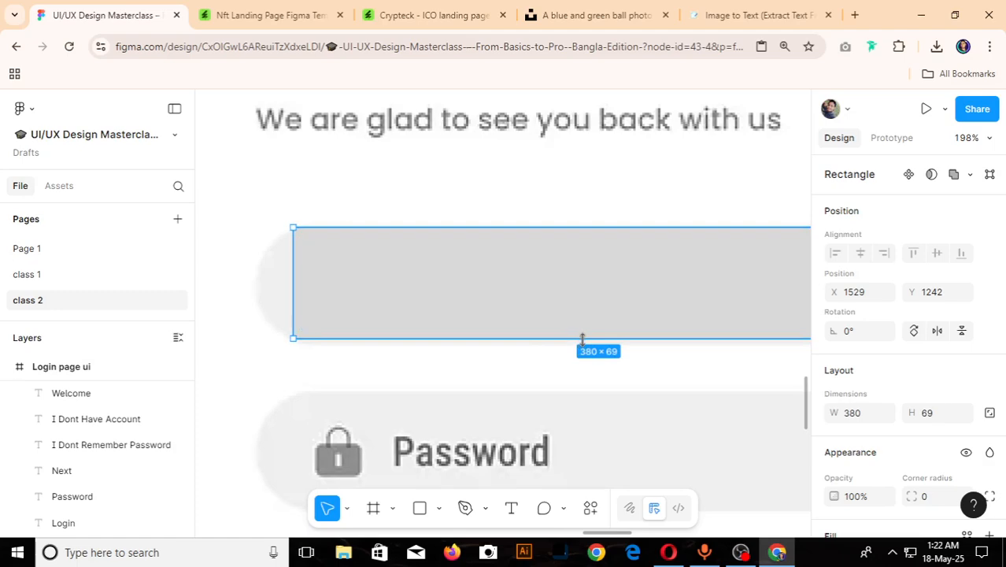
drag(582, 341, 578, 342)
- Widen the rectangle to 401 so both ends match the reference field
scroll(577, 343, down, 5)
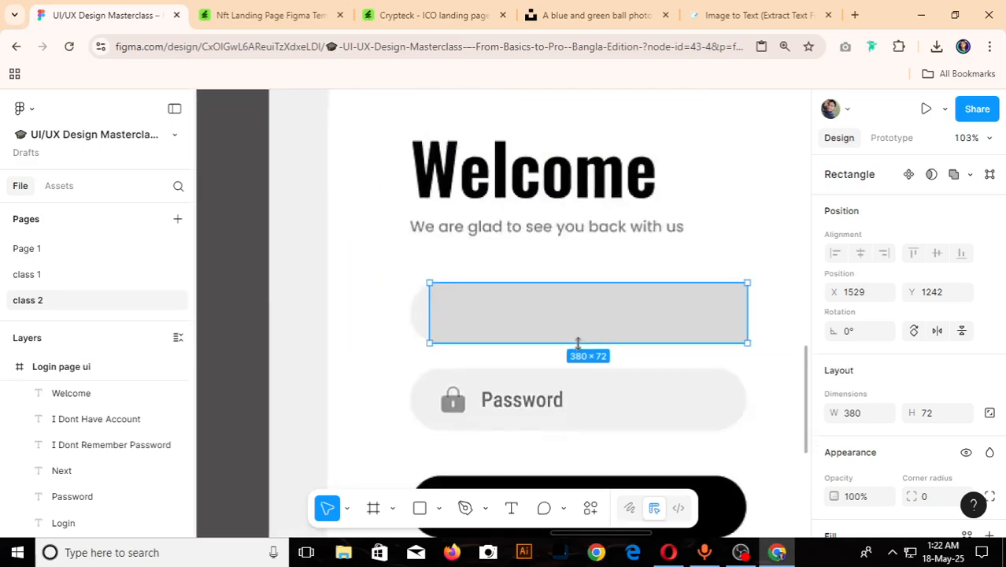
scroll(578, 343, up, 10)
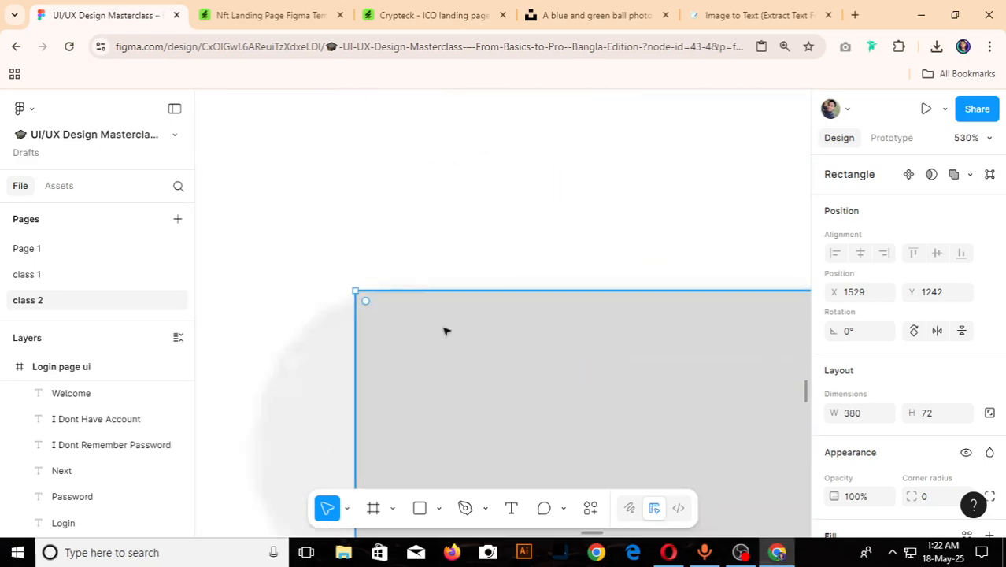
mouse_move(423, 291)
mouse_down()
mouse_move(423, 300)
mouse_move(423, 290)
mouse_up()
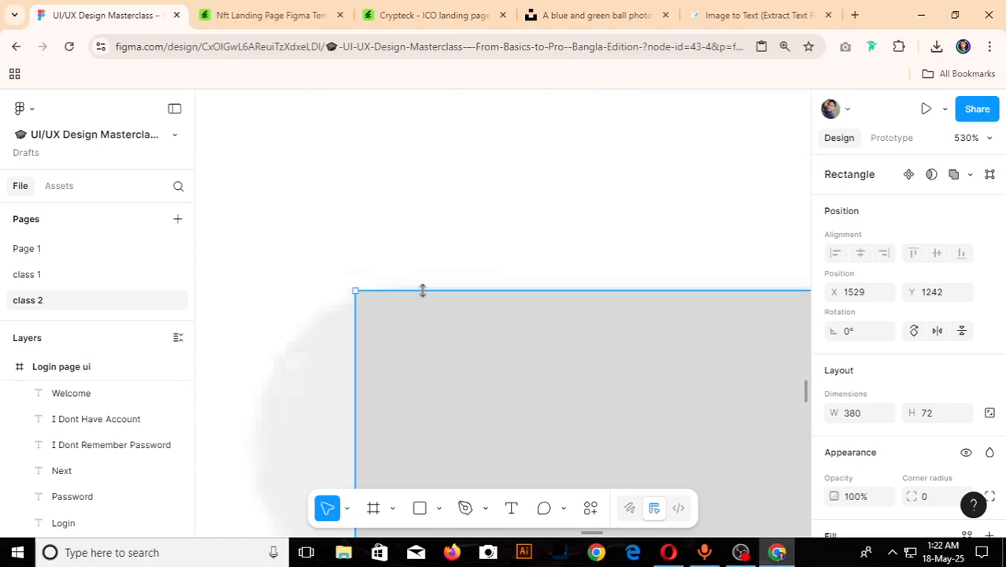
scroll(422, 292, down, 10)
scroll(503, 333, up, 8)
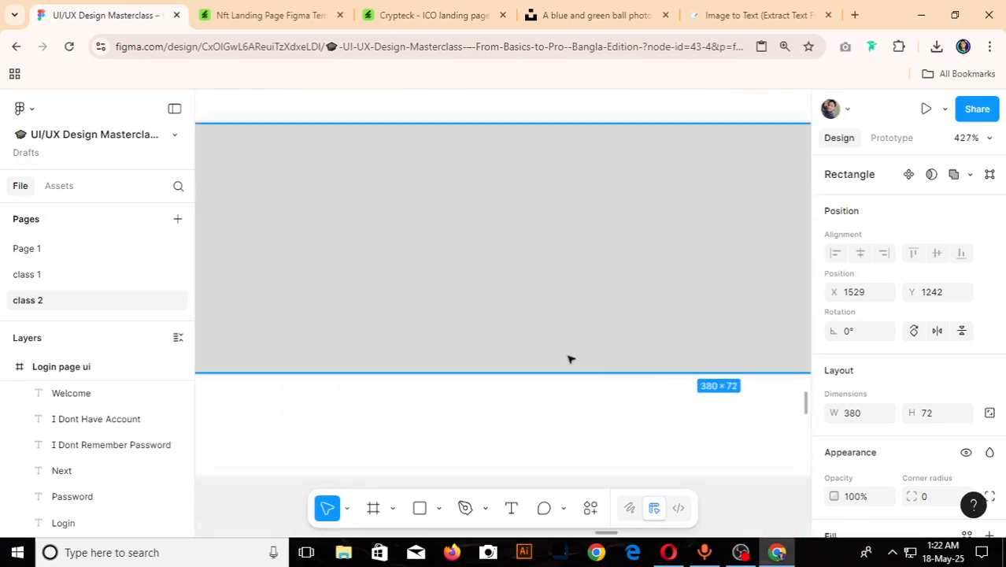
drag(617, 371, 571, 349)
scroll(634, 370, down, 6)
scroll(551, 359, up, 3)
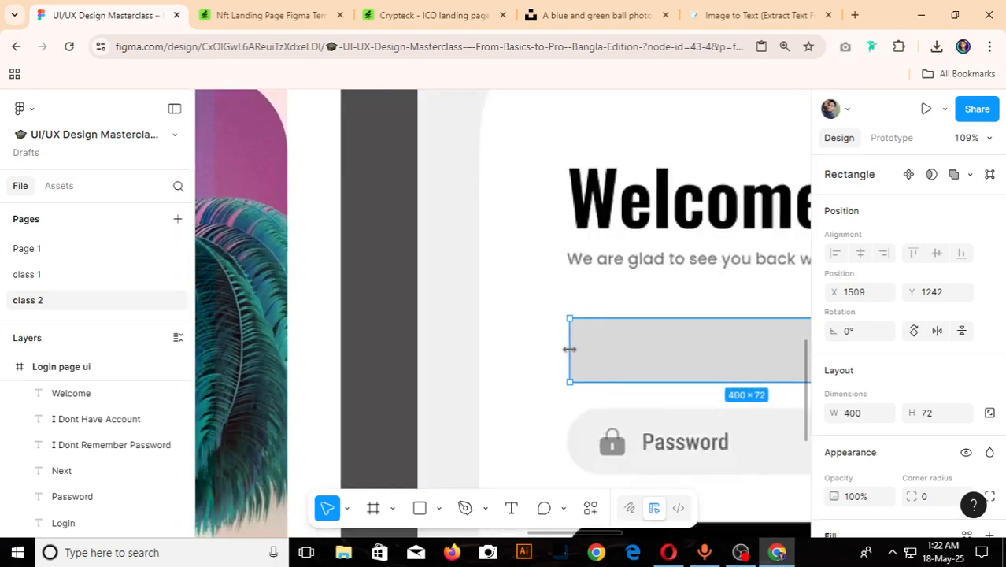
scroll(564, 350, down, 4)
scroll(687, 364, up, 4)
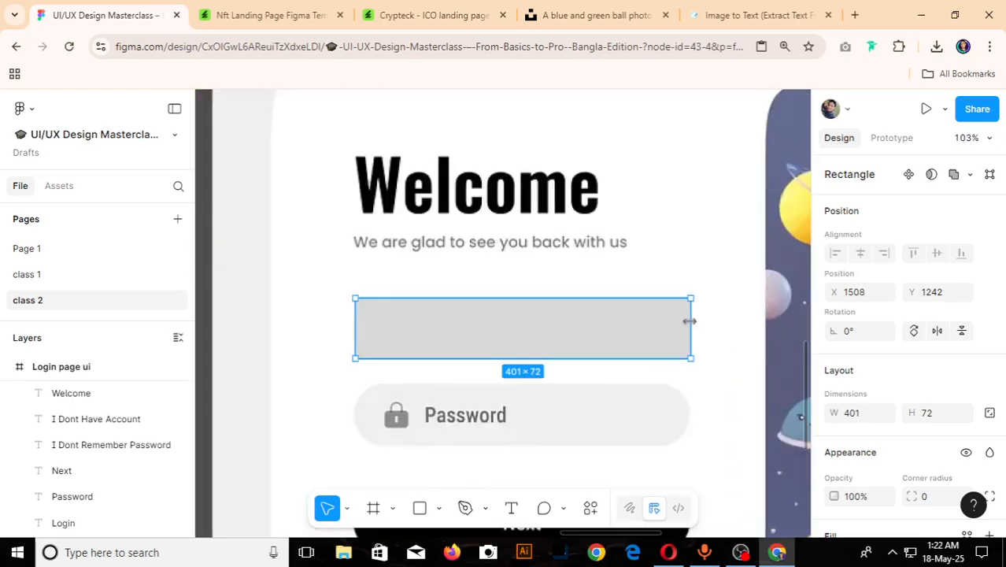
mouse_move(695, 321)
mouse_down()
mouse_move(658, 321)
mouse_move(692, 321)
mouse_up()
- Move the rectangle into the Login page ui frame, beside the Login and Password texts
scroll(691, 325, down, 2)
scroll(692, 325, down, 5)
scroll(693, 329, up, 1)
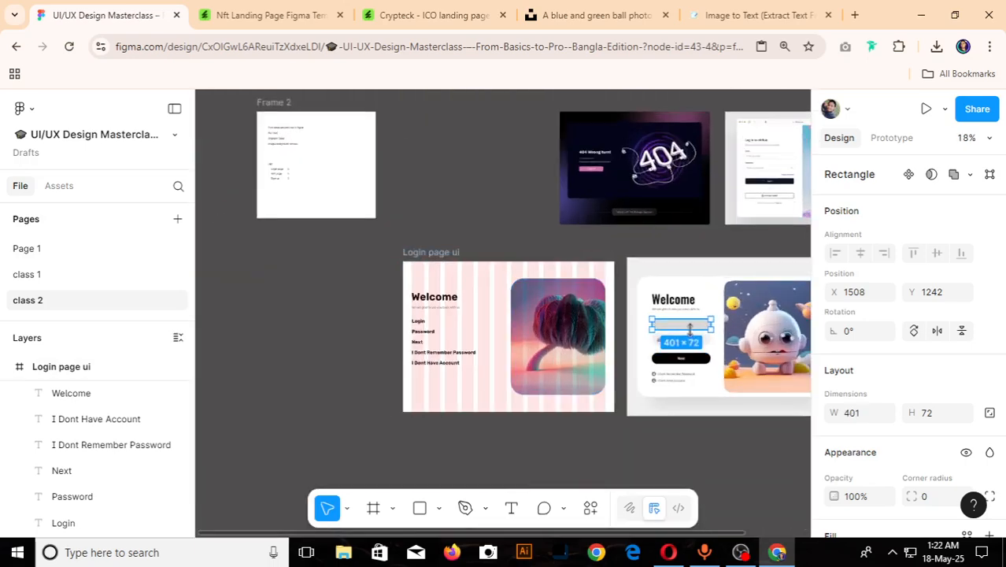
drag(682, 329, 450, 316)
- Set the rectangle's corner radius to 100 and deselect it
scroll(422, 331, up, 2)
scroll(413, 342, down, 2)
scroll(456, 332, up, 4)
scroll(851, 425, down, 4)
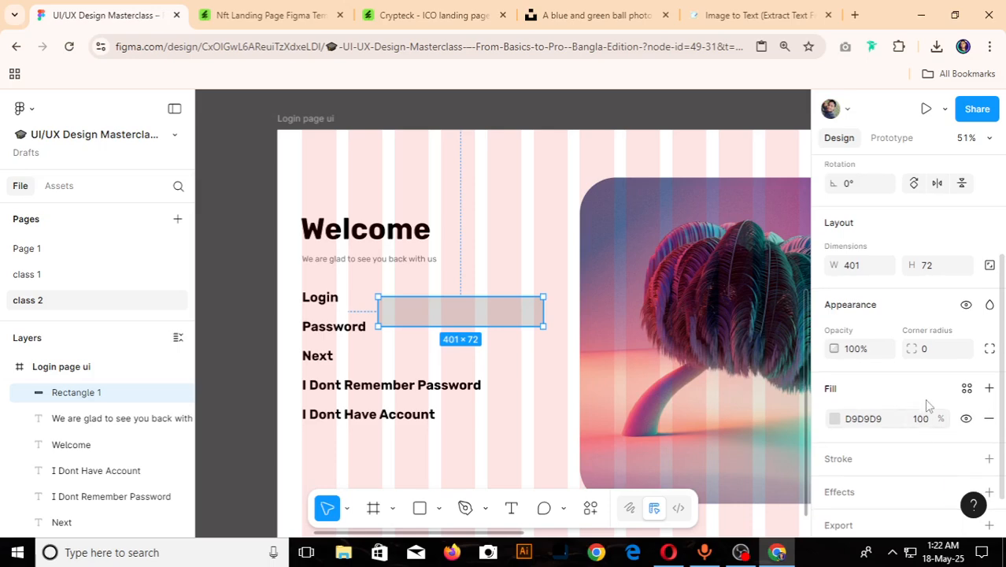
click(937, 348)
text(100)
key(Return)
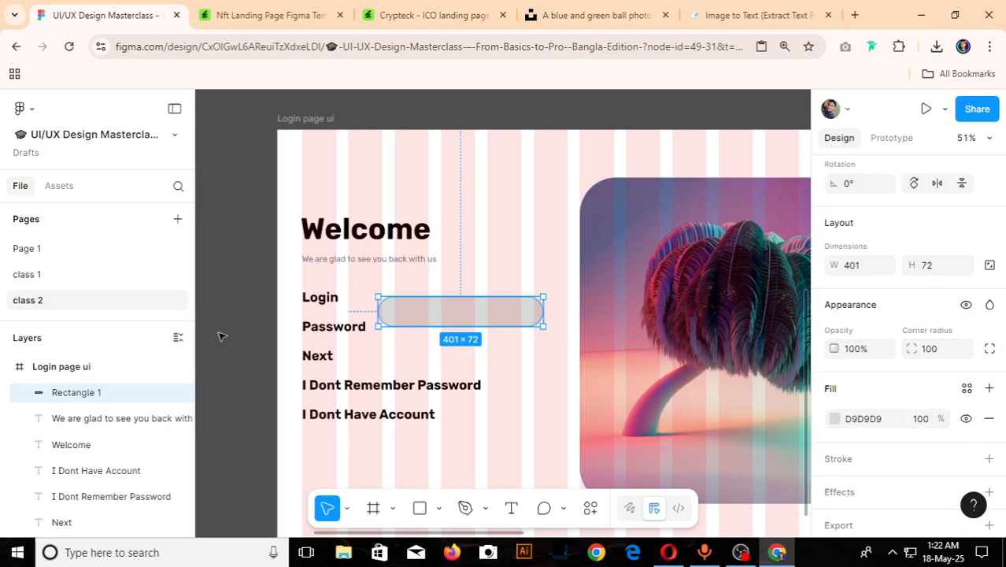
scroll(270, 319, up, 3)
click(270, 319)
scroll(385, 308, down, 5)
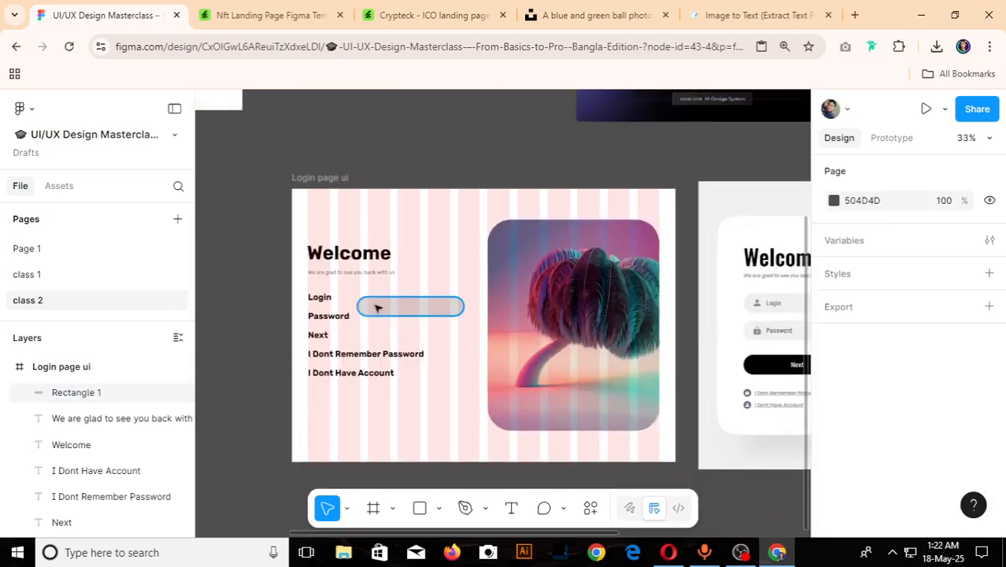
- Recolor the rounded rectangle's fill by sampling the light grey of the reference Login field, and deselect it
click(386, 314)
scroll(386, 315, down, 3)
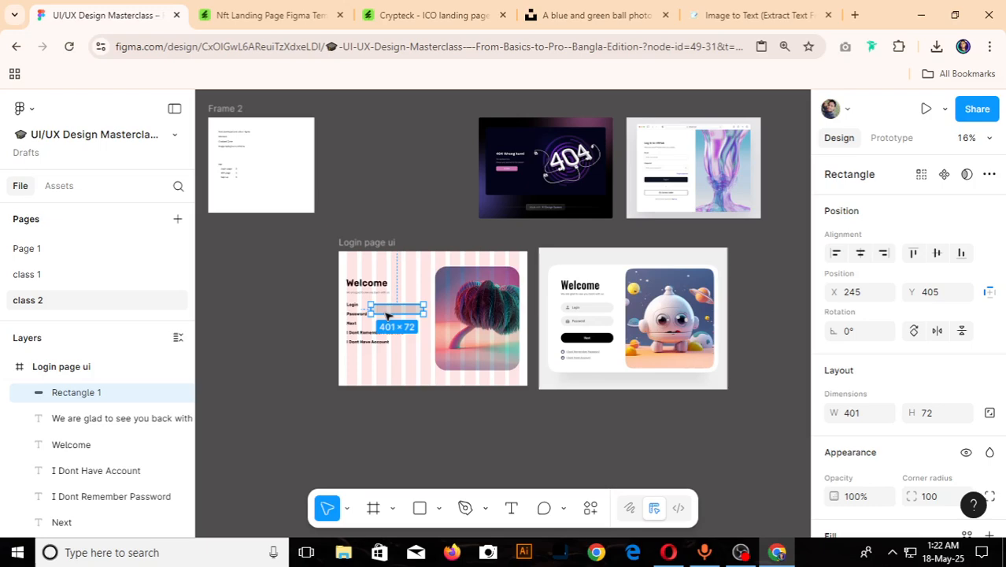
key(i)
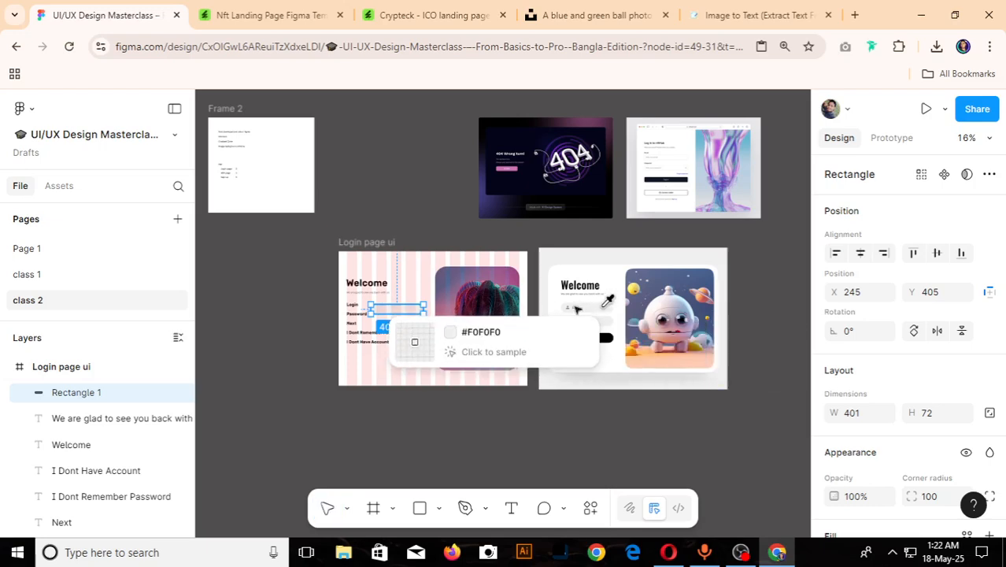
key(Escape)
click(274, 318)
scroll(274, 319, up, 4)
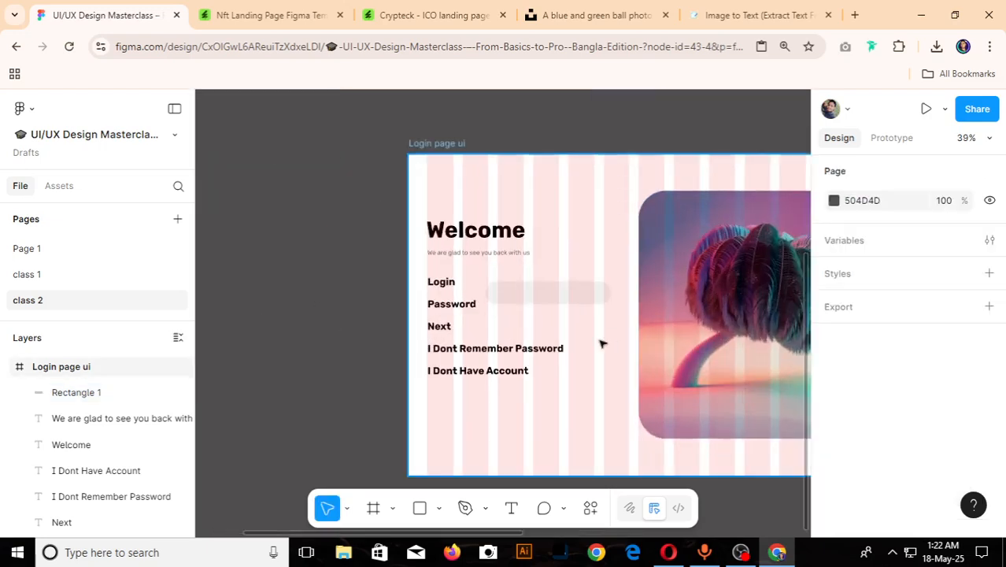
- Move the Login text out of the frame onto the reference Login field, lined up with the start of its label
click(443, 285)
scroll(412, 290, down, 5)
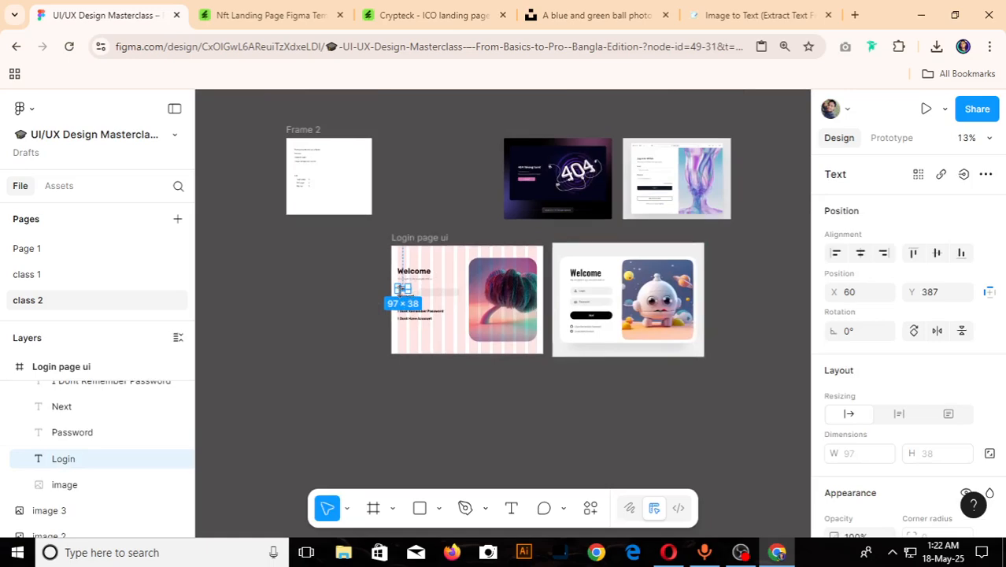
scroll(416, 290, up, 4)
drag(370, 281, 772, 288)
scroll(526, 299, down, 3)
scroll(653, 290, up, 6)
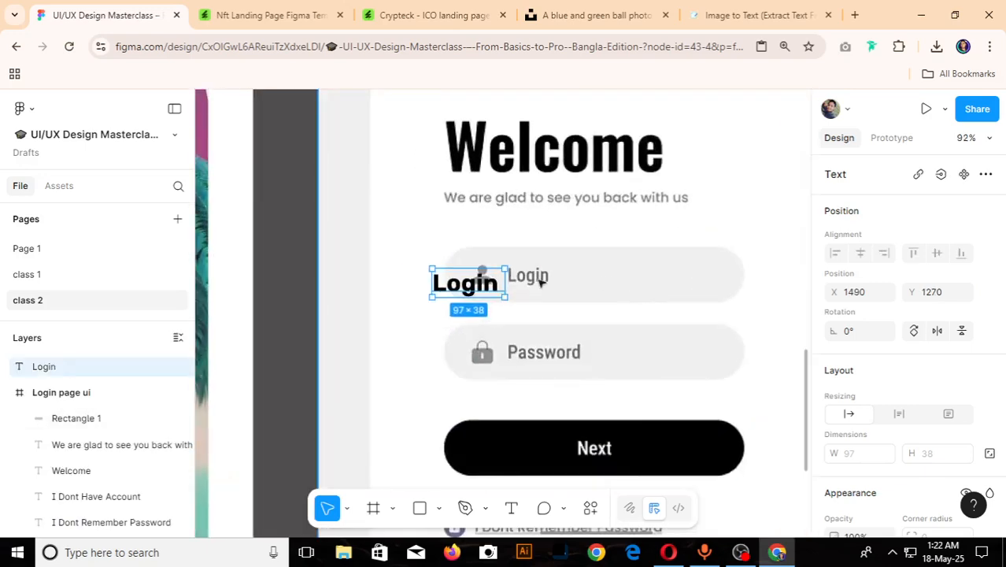
drag(481, 285, 557, 296)
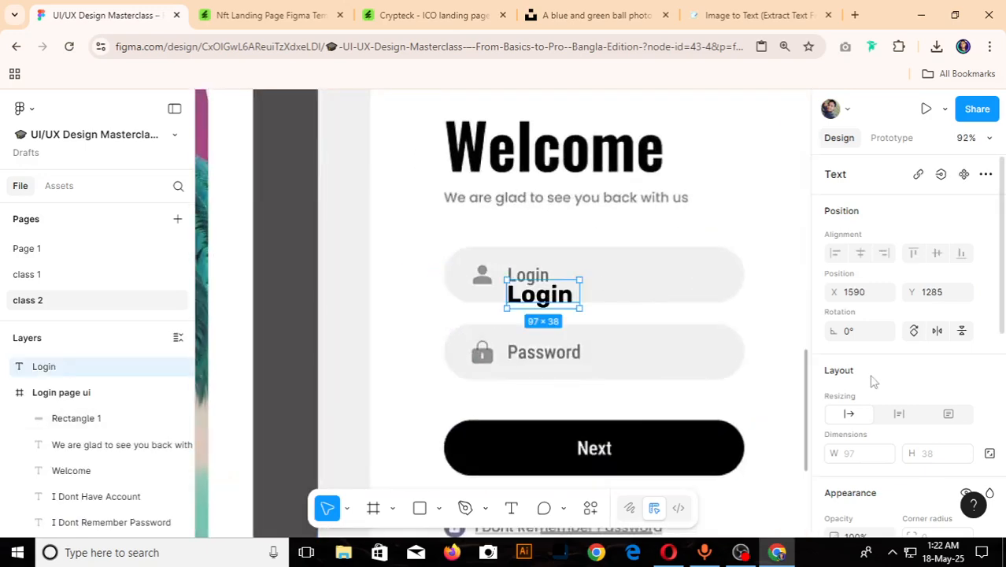
- Set the Login text's weight to Medium and shift it up towards the reference label
scroll(874, 385, down, 3)
click(879, 411)
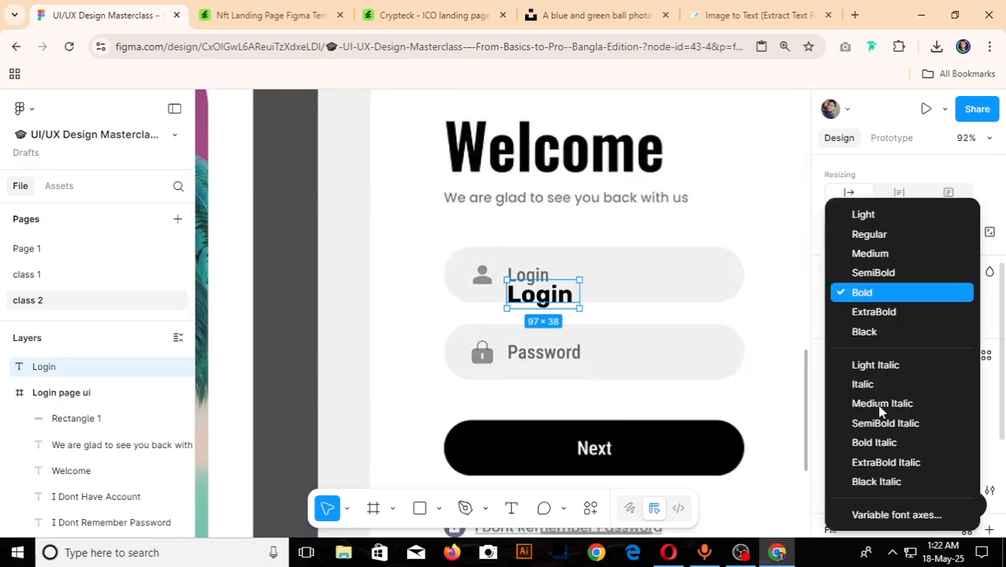
click(870, 253)
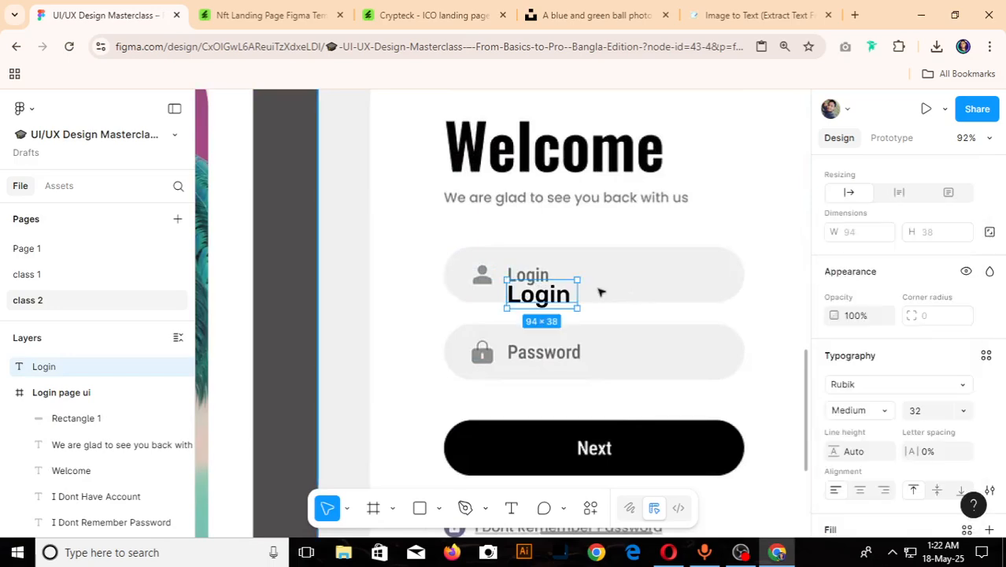
scroll(598, 290, up, 5)
drag(476, 288, 479, 269)
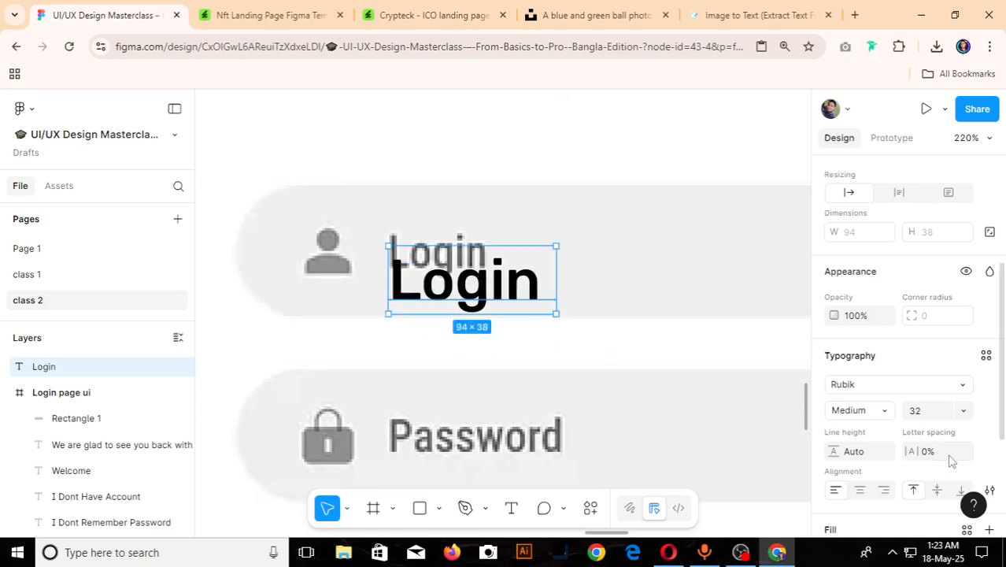
- Shrink the Login text, align it over the reference label, and set its final font size to 21
text(20)
key(Return)
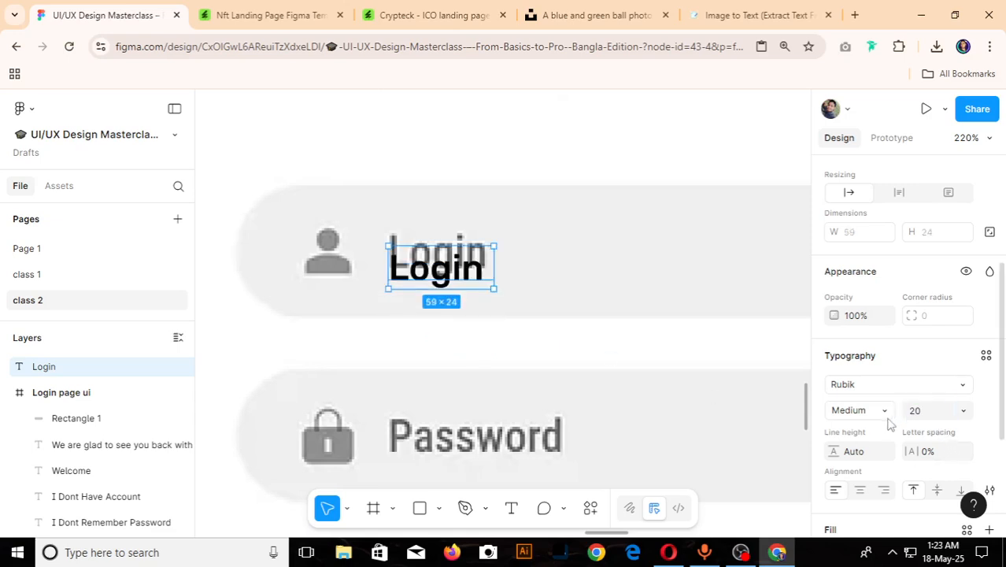
drag(420, 266, 416, 249)
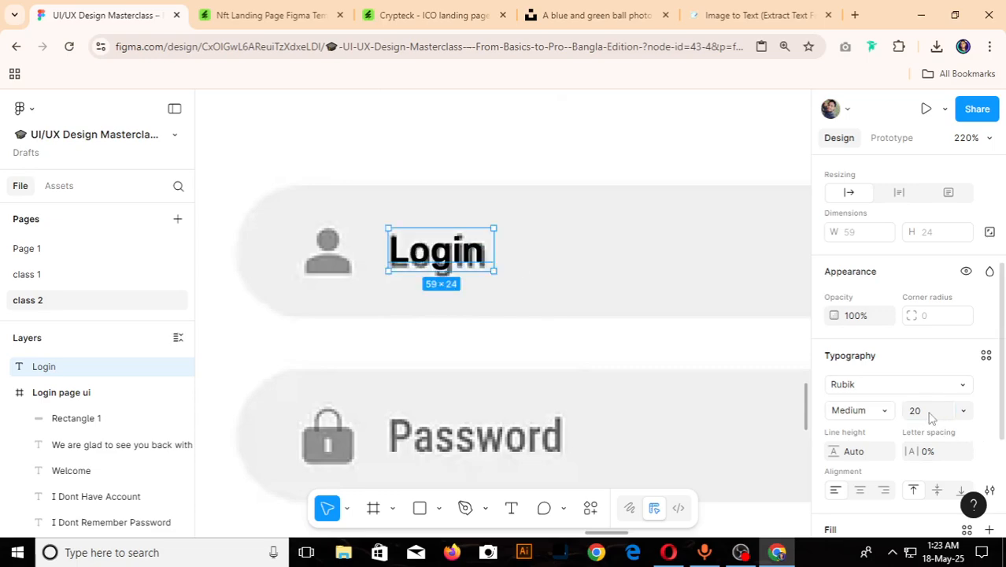
text(21)
key(Return)
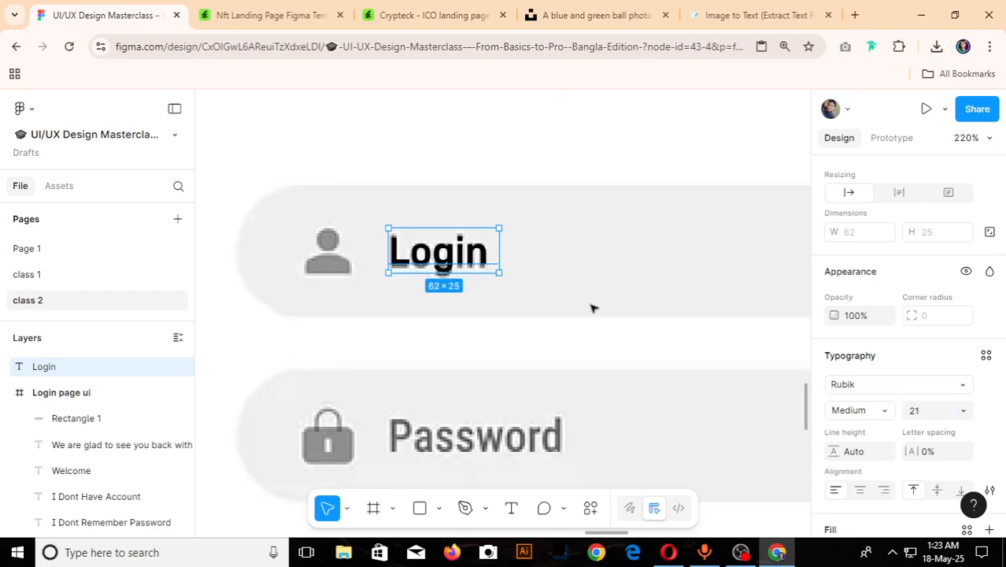
scroll(593, 307, down, 10)
scroll(504, 309, up, 3)
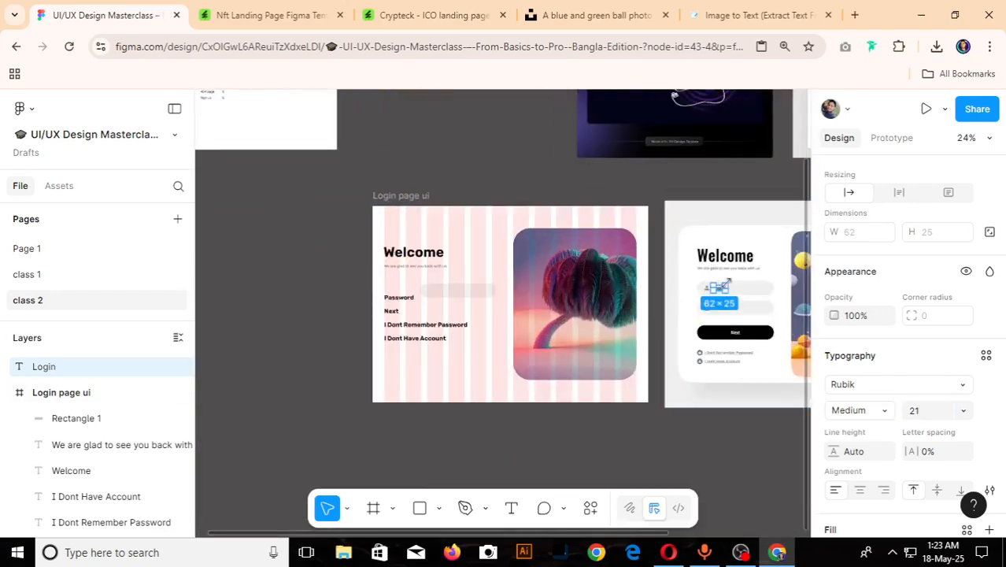
scroll(721, 293, up, 6)
scroll(713, 297, up, 4)
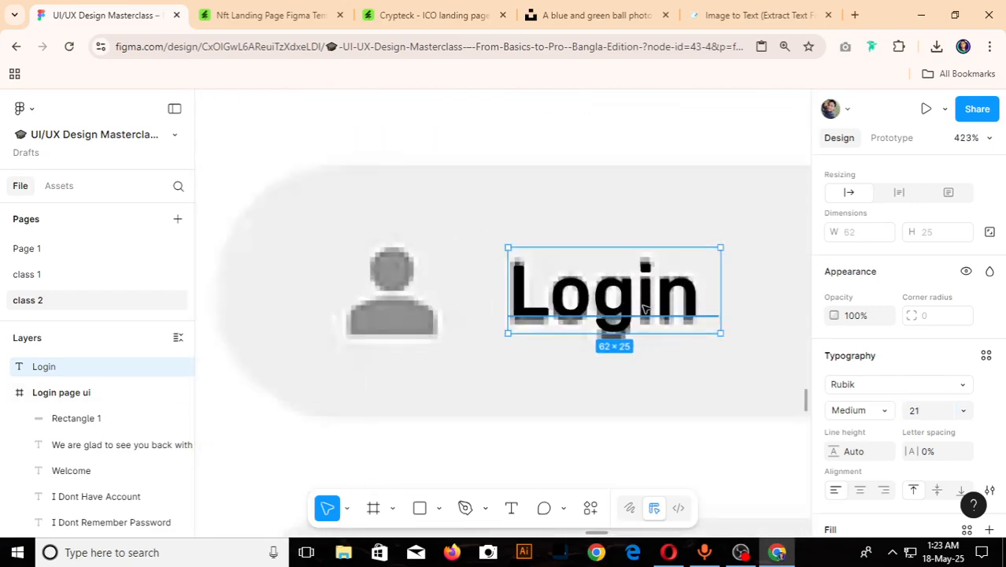
- Open heroicons.com in a new browser tab and search its icons for "person"
click(855, 15)
text(he)
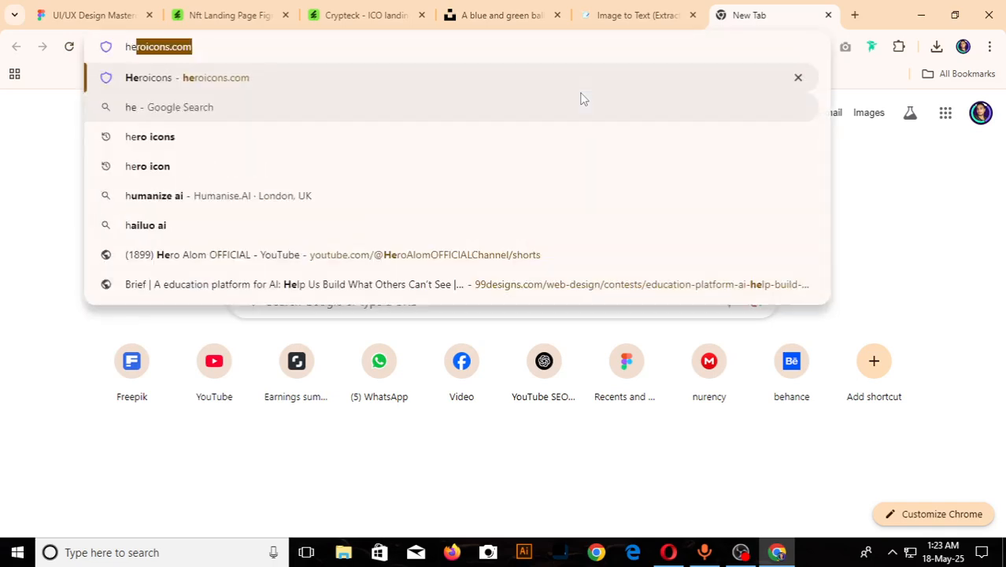
key(Return)
click(126, 395)
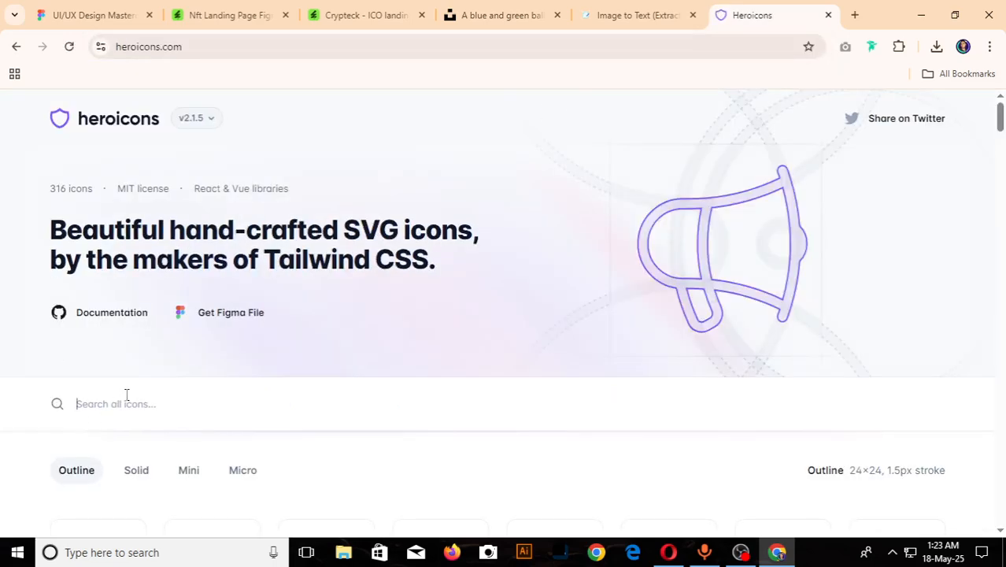
text(person)
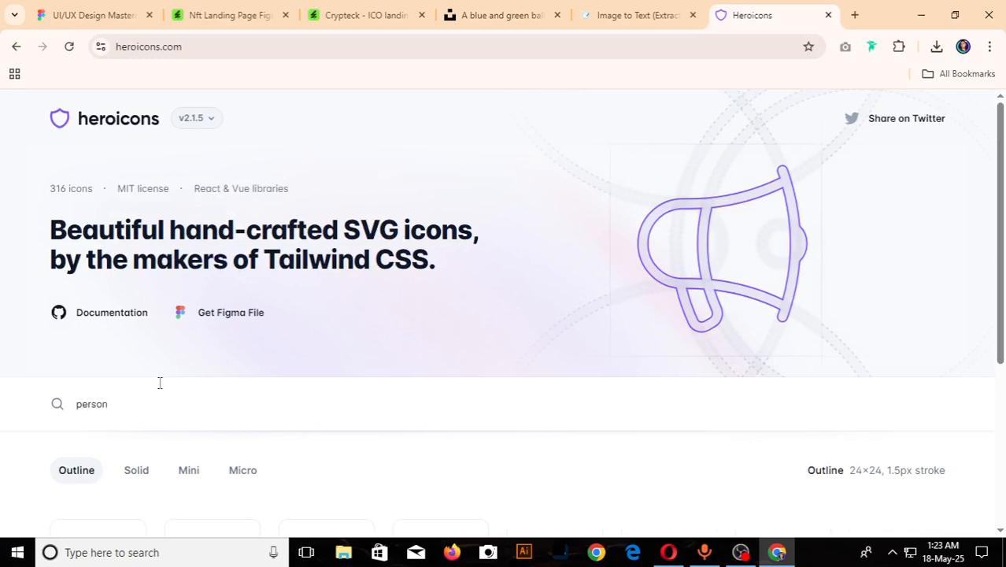
- Copy the outline "user" icon as SVG and restore the page zoom to 100%
key(ctrl+minus)
key(ctrl+minus)
key(ctrl+minus)
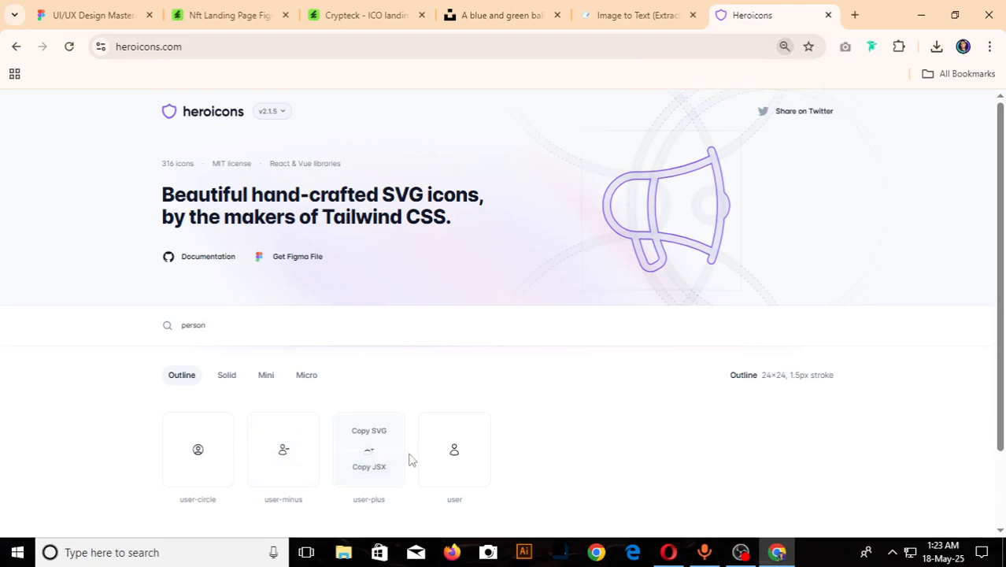
click(454, 466)
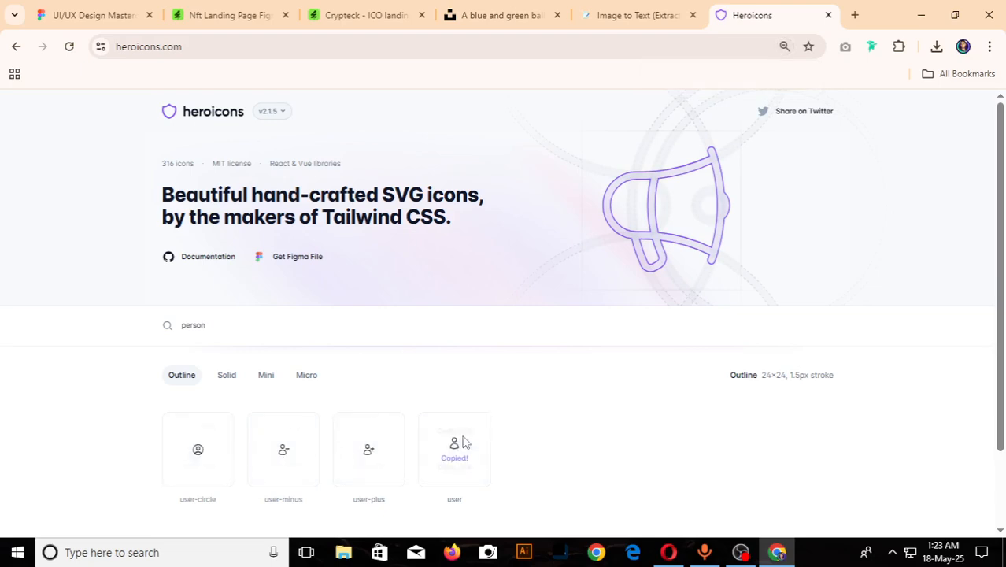
key(ctrl+0)
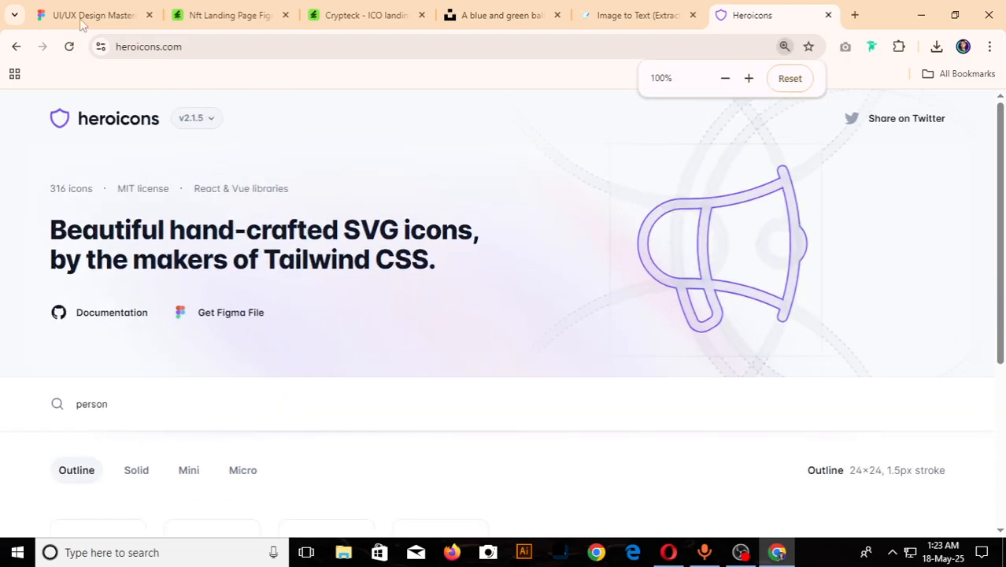
- Switch back to the Figma file, paste the user icon and place it over the reference person icon
click(93, 15)
click(455, 344)
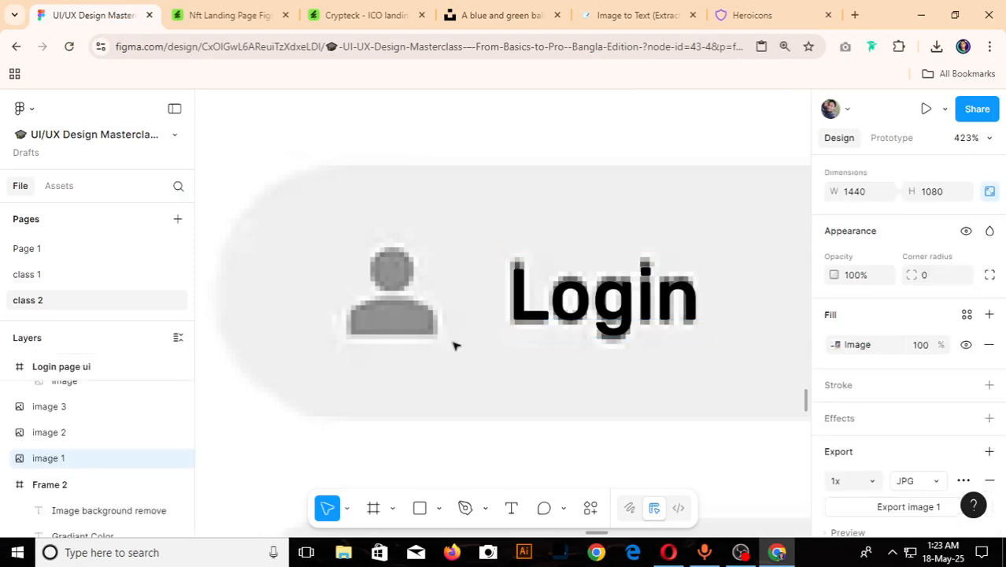
key(ctrl+v)
drag(520, 327, 405, 297)
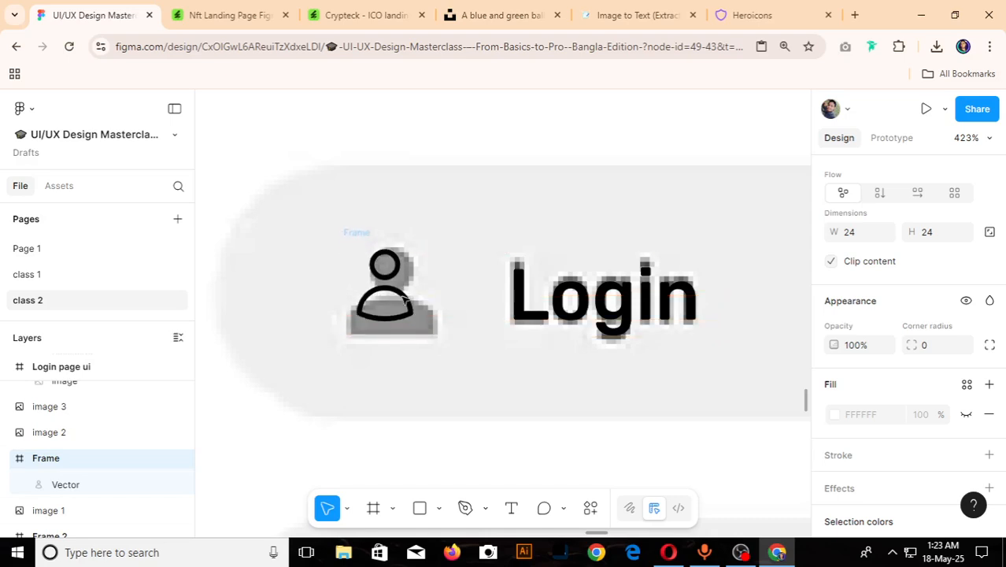
- Lock the icon frame's aspect ratio and resize it to 30 × 30
scroll(927, 377, down, 3)
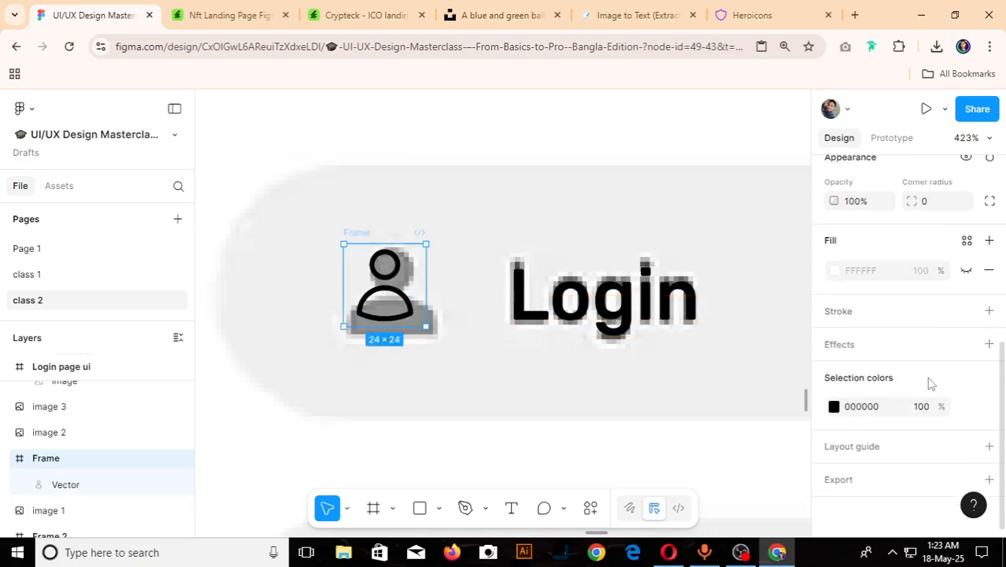
scroll(929, 384, up, 3)
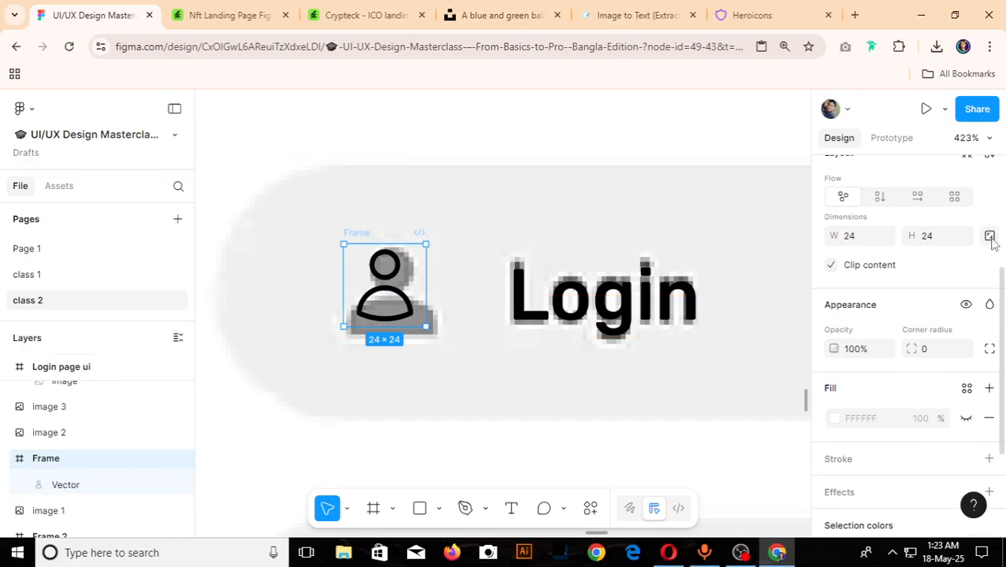
text(30)
key(Return)
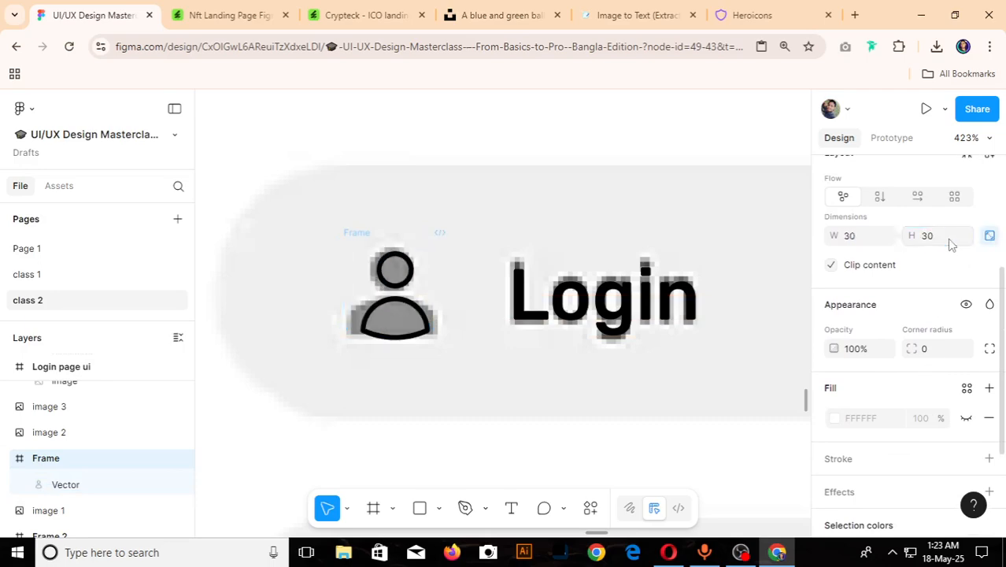
scroll(932, 383, down, 3)
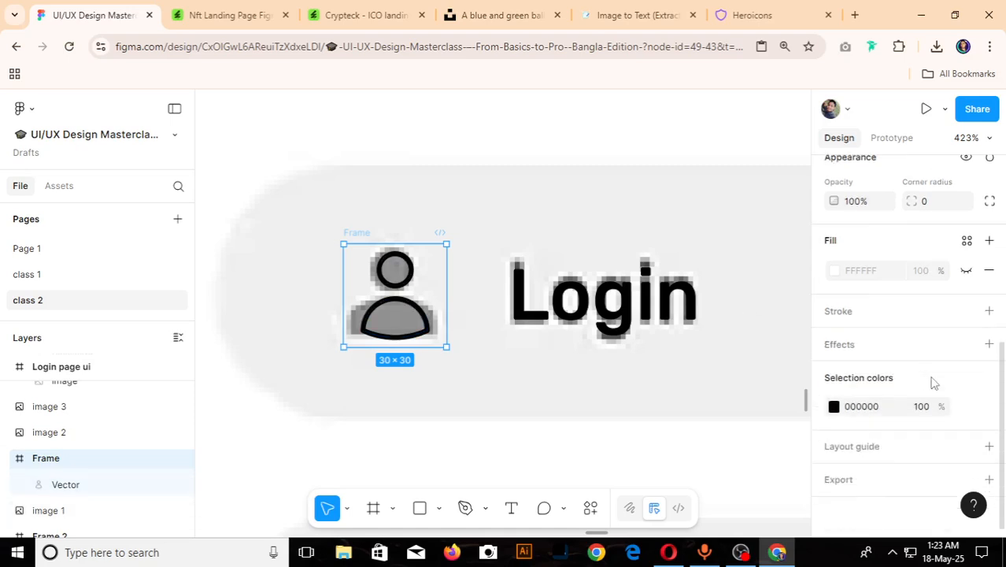
click(966, 271)
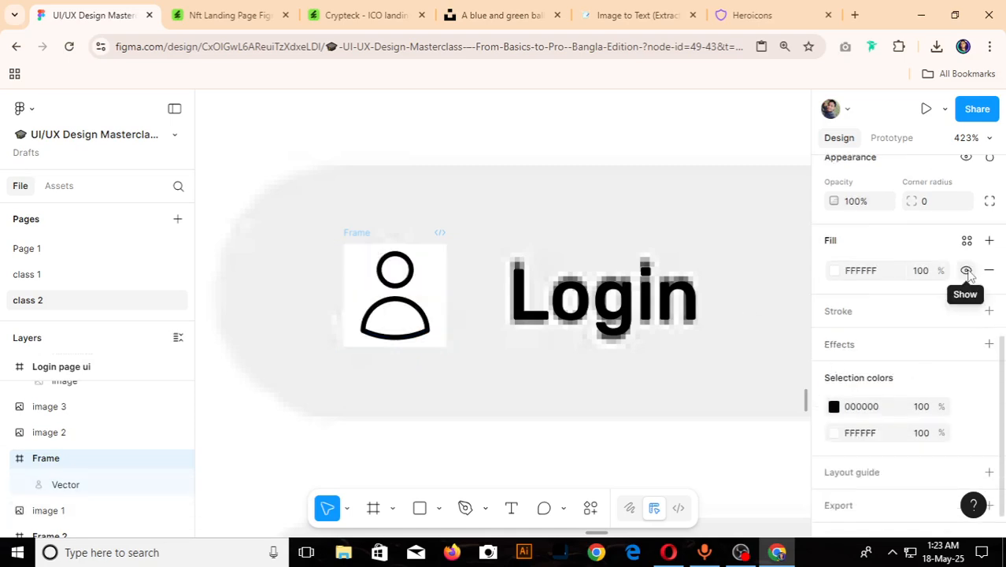
click(966, 271)
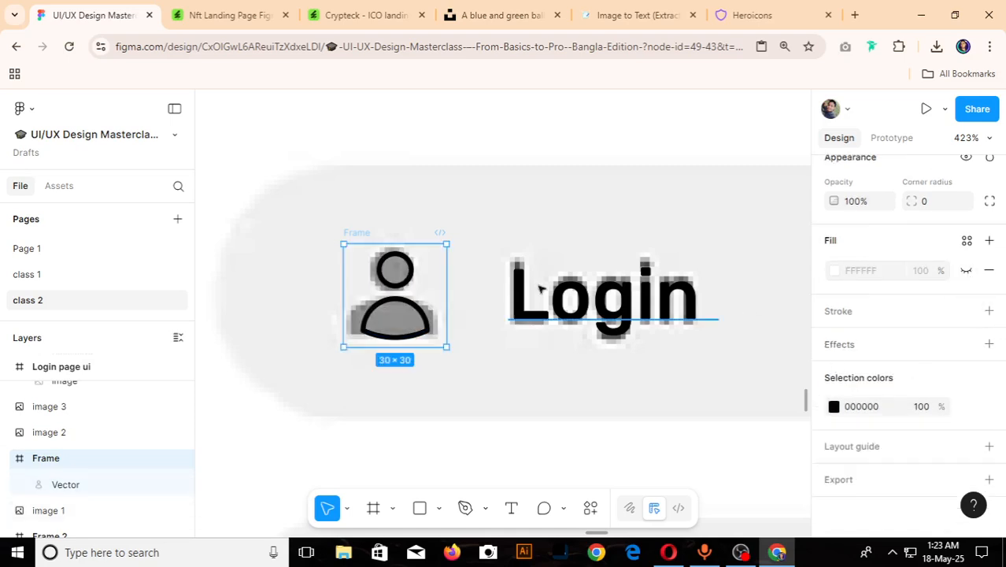
- Add a fill to the user icon's vector and sample its grey, 8D8D8D, from the reference person icon
double_click(400, 303)
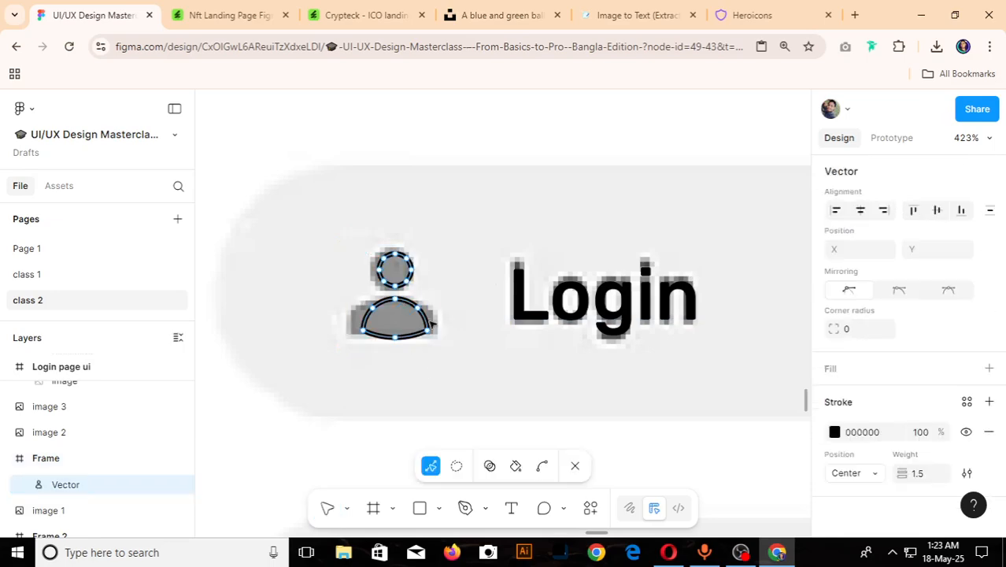
click(576, 466)
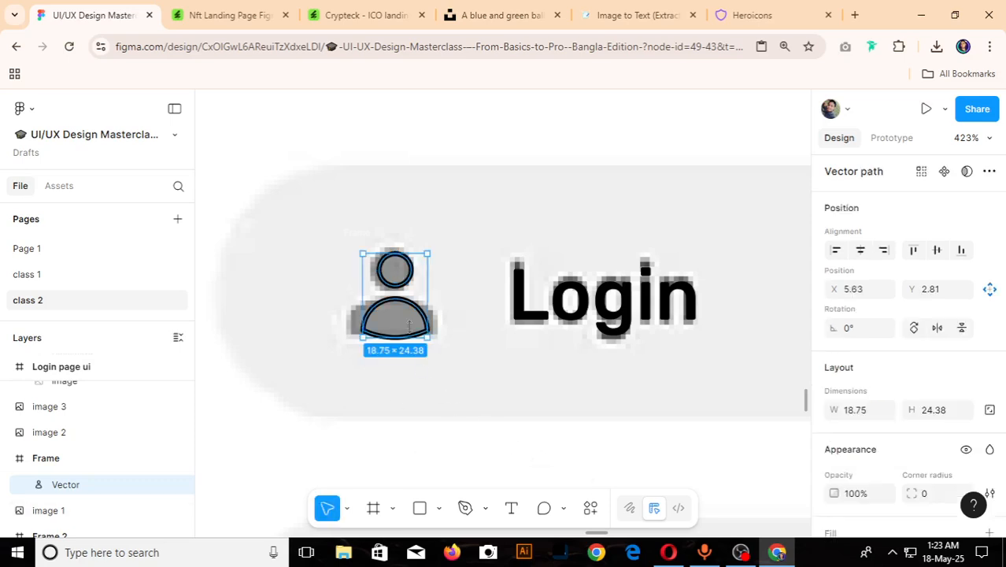
scroll(954, 469, down, 2)
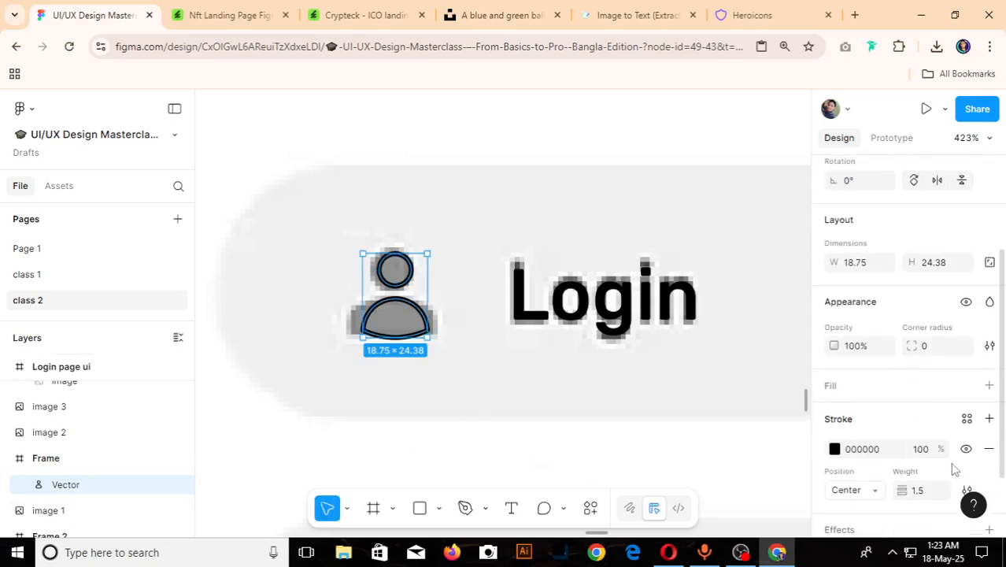
click(990, 385)
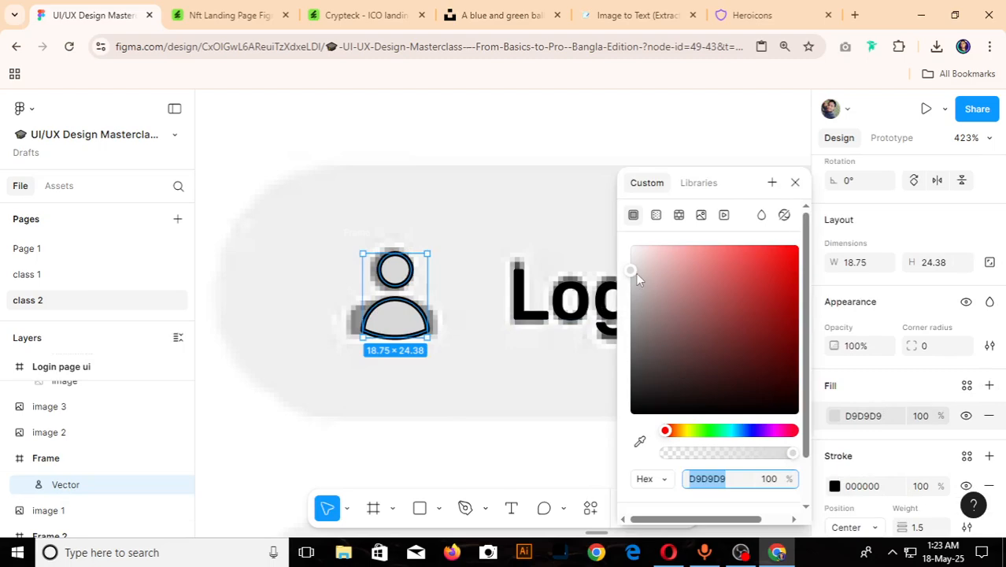
drag(632, 271, 636, 290)
click(639, 441)
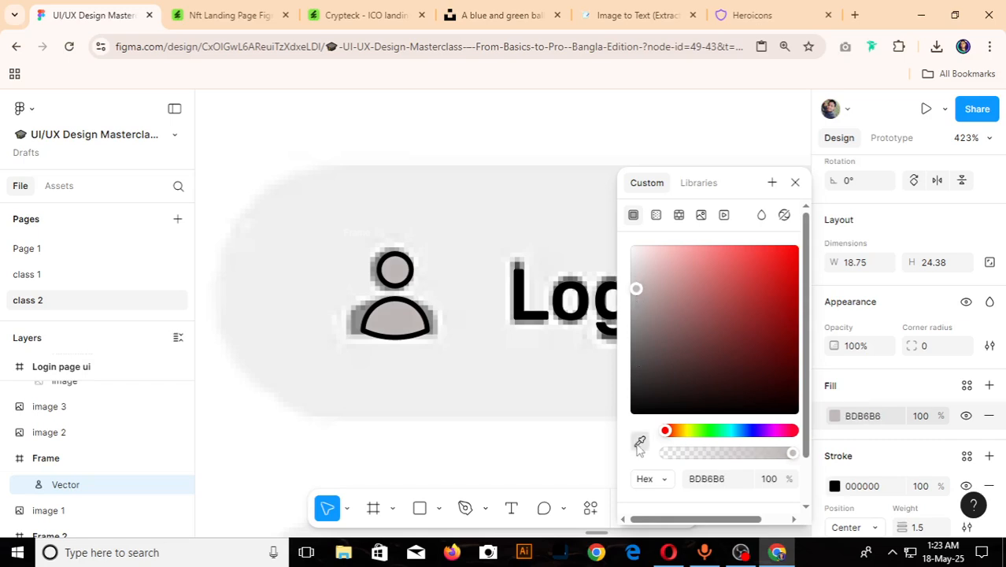
click(369, 316)
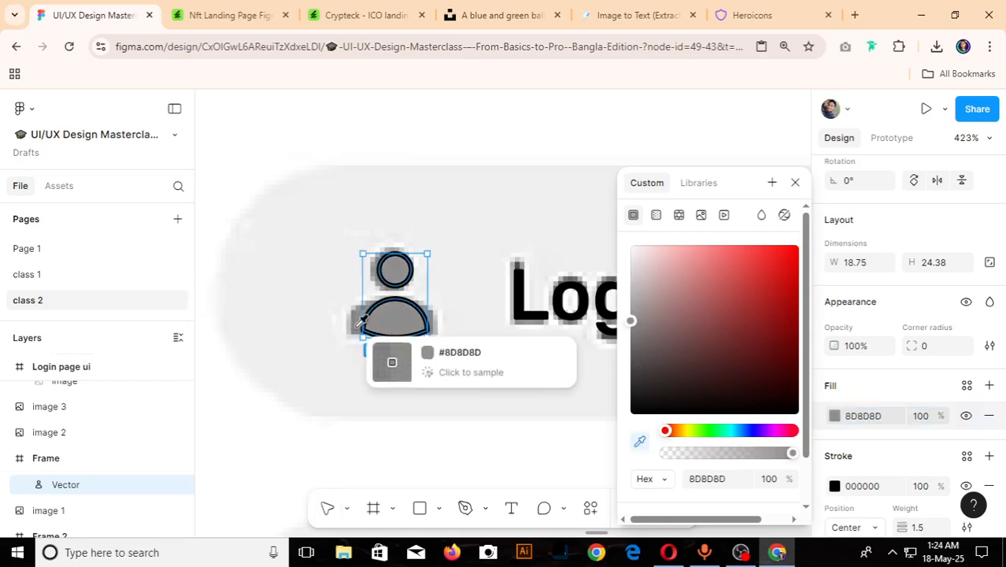
click(795, 183)
scroll(929, 430, down, 1)
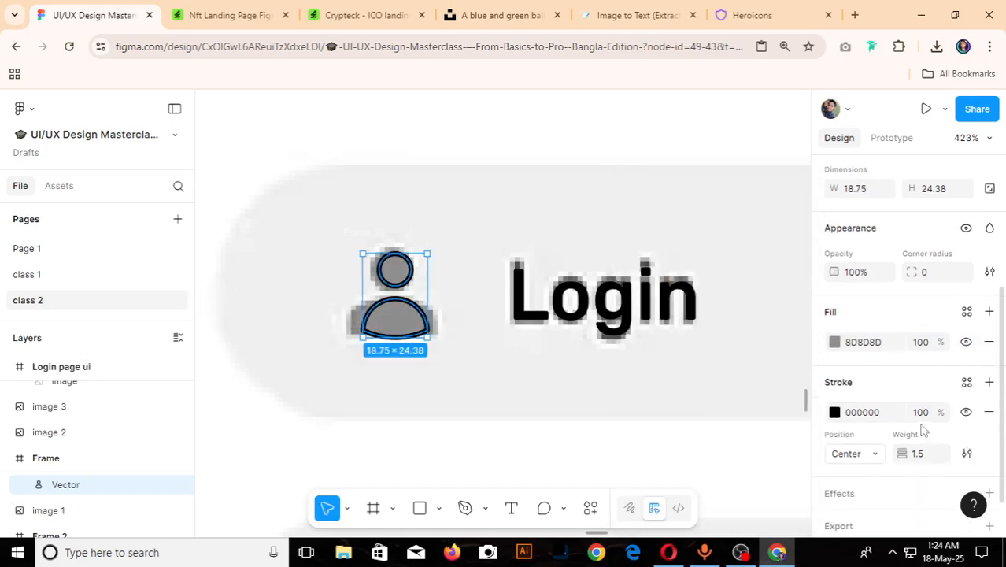
- Hide the black 000000 stroke on the user icon's vector so only its grey fill is used
click(966, 411)
scroll(482, 355, down, 5)
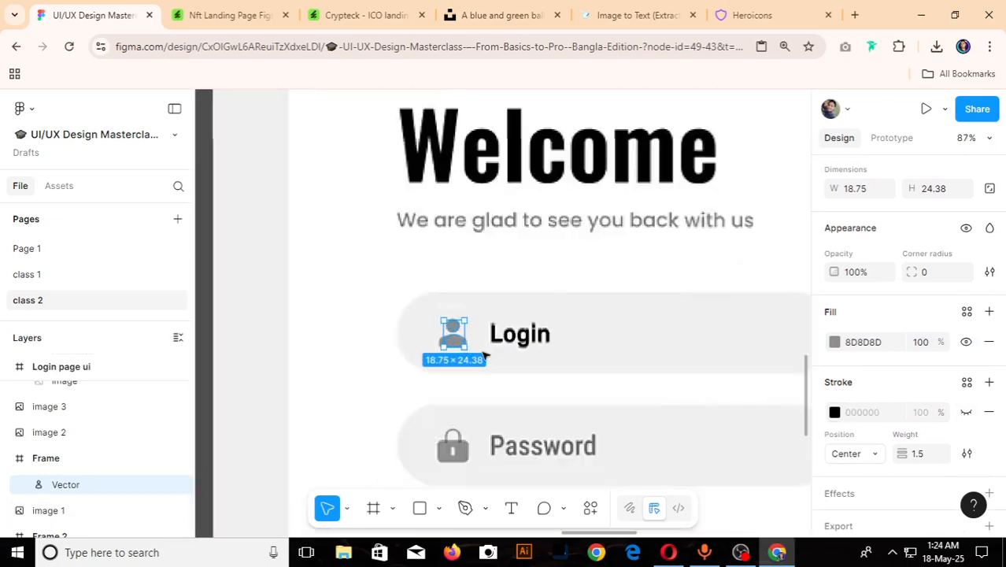
scroll(519, 346, up, 1)
- Move the user icon together with the Login label from the reference onto the grey input field in the Login page ui frame
shift+click(531, 335)
scroll(651, 373, down, 8)
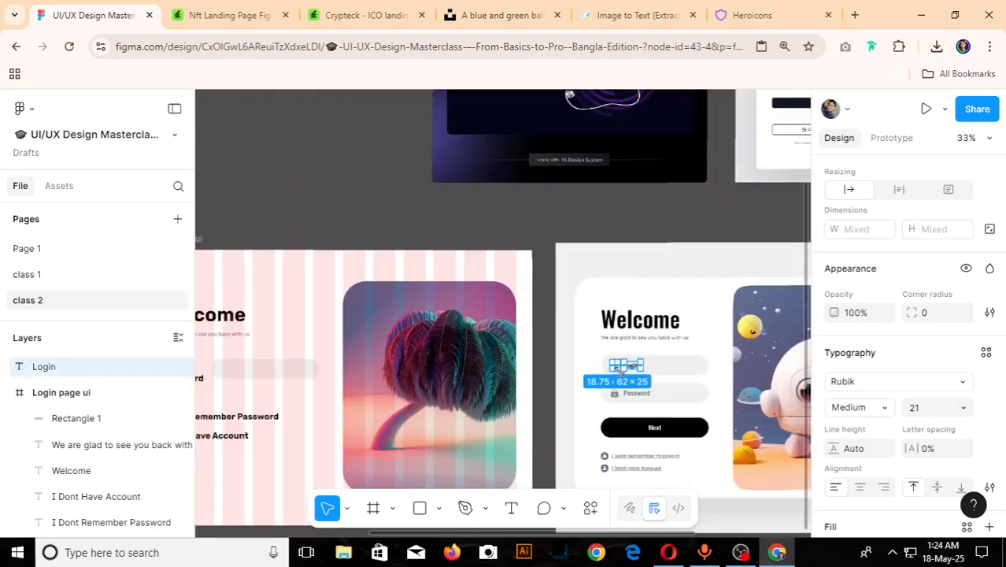
drag(634, 369, 246, 376)
scroll(246, 376, up, 6)
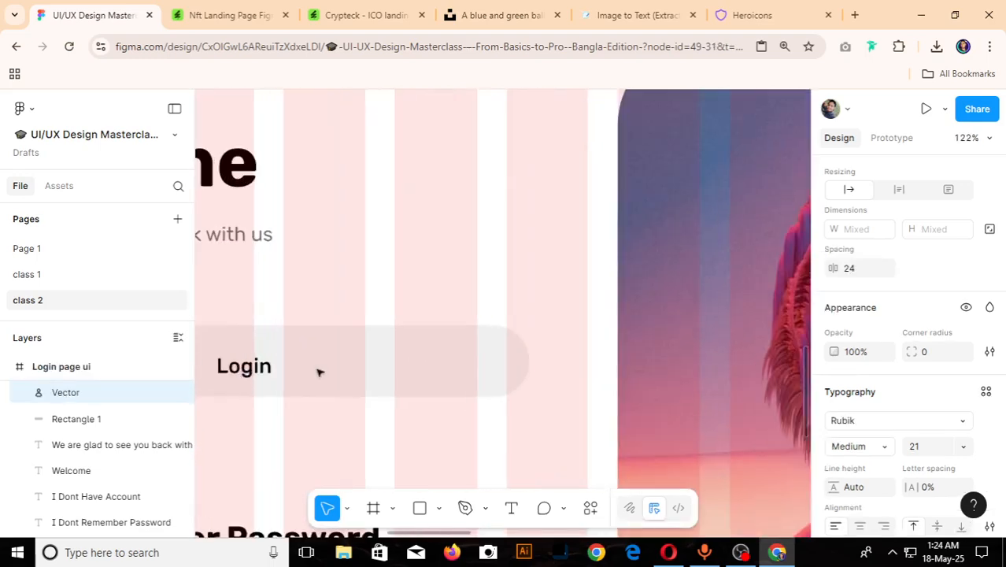
scroll(319, 371, down, 10)
click(268, 413)
- Recolor the Login label with the dark grey sampled from the reference design's Login text
scroll(455, 400, up, 5)
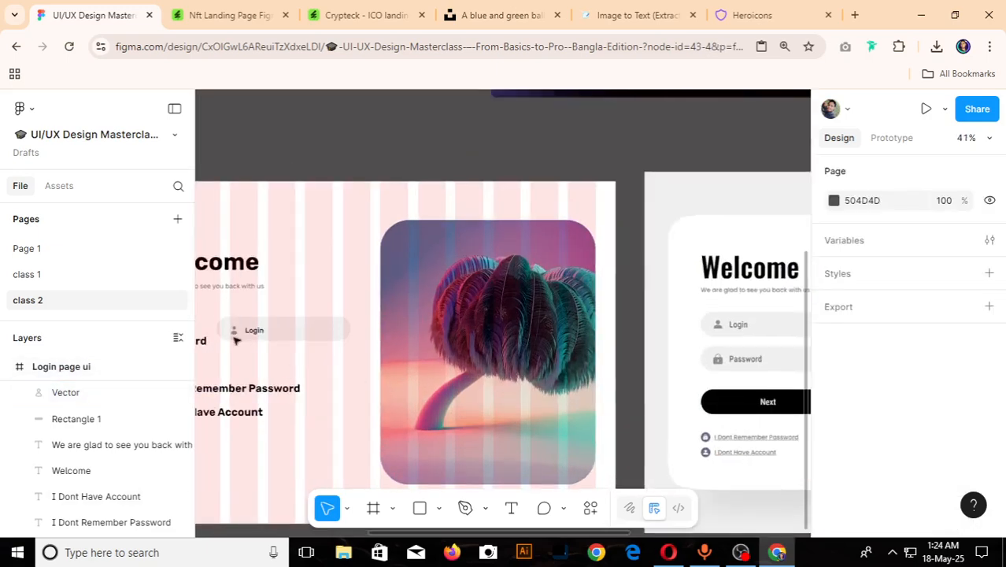
click(255, 330)
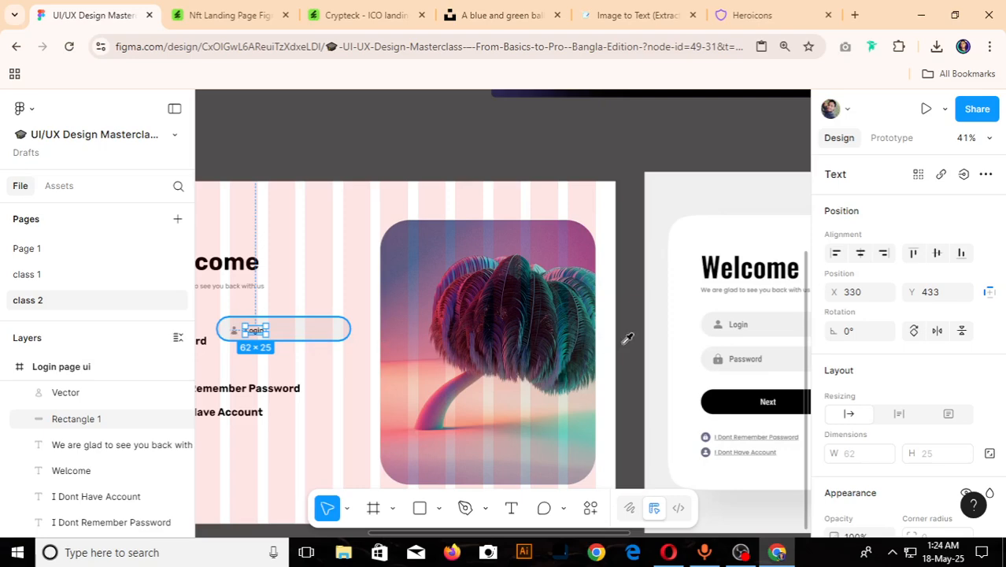
scroll(757, 353, up, 10)
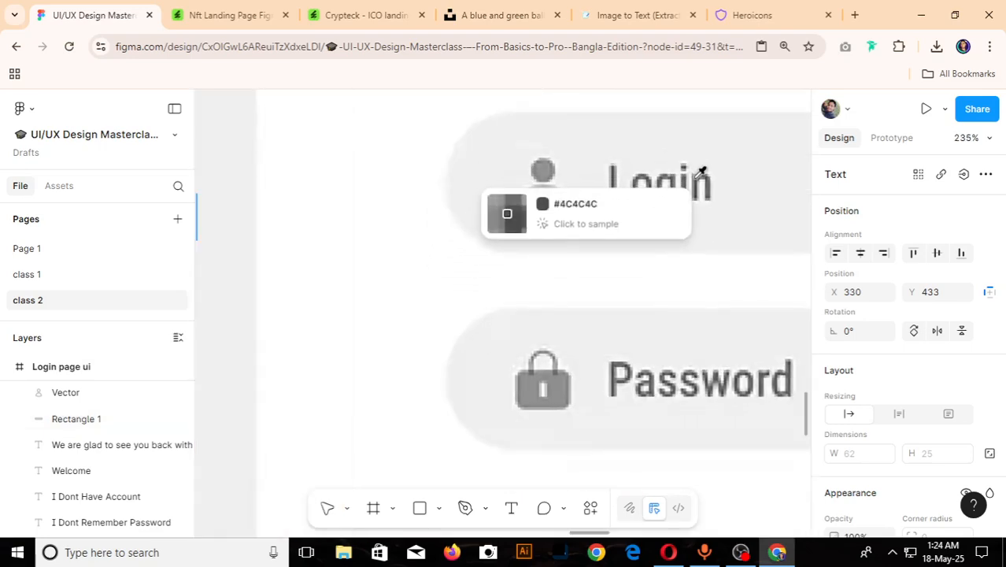
click(698, 180)
scroll(686, 249, down, 4)
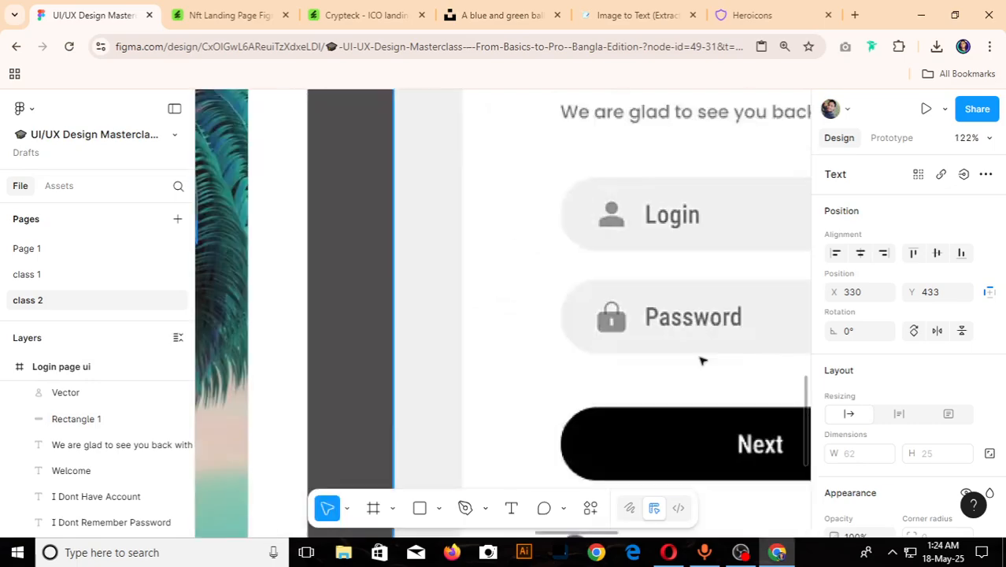
scroll(704, 361, down, 5)
click(277, 364)
- Set the spacing between the user icon and the Login label to 16 and group the two
scroll(339, 366, up, 3)
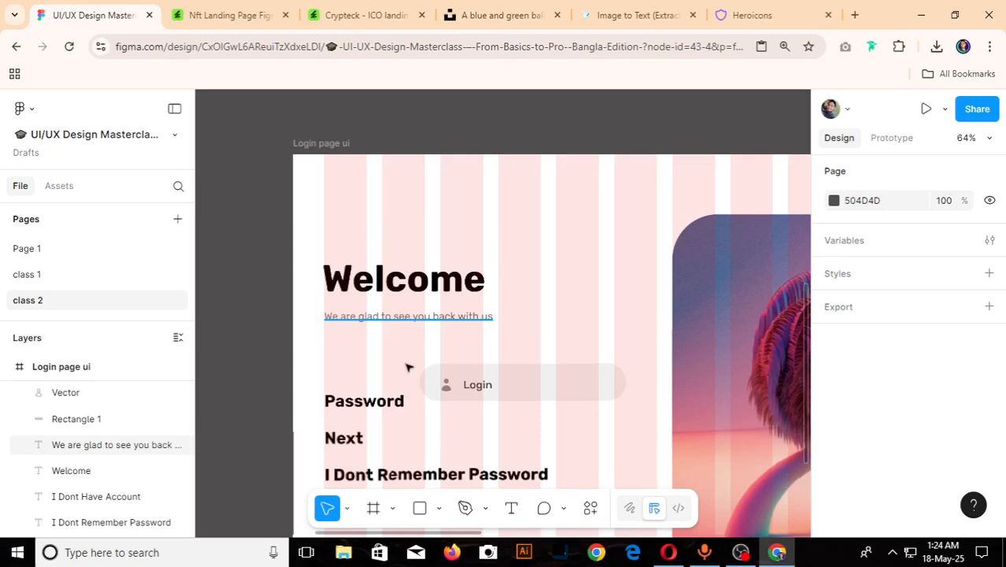
scroll(407, 367, up, 6)
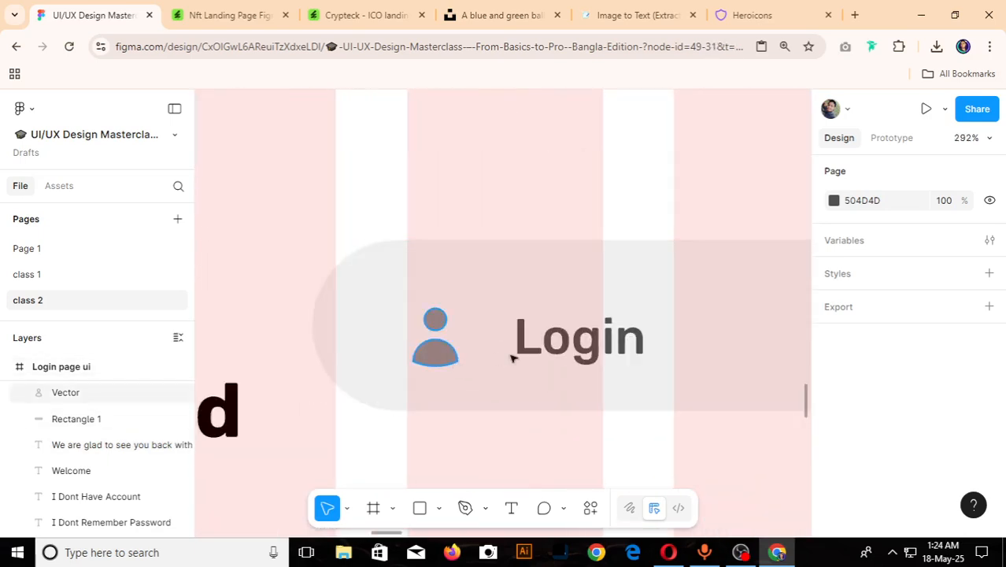
click(435, 343)
shift+click(559, 346)
key(shift+a)
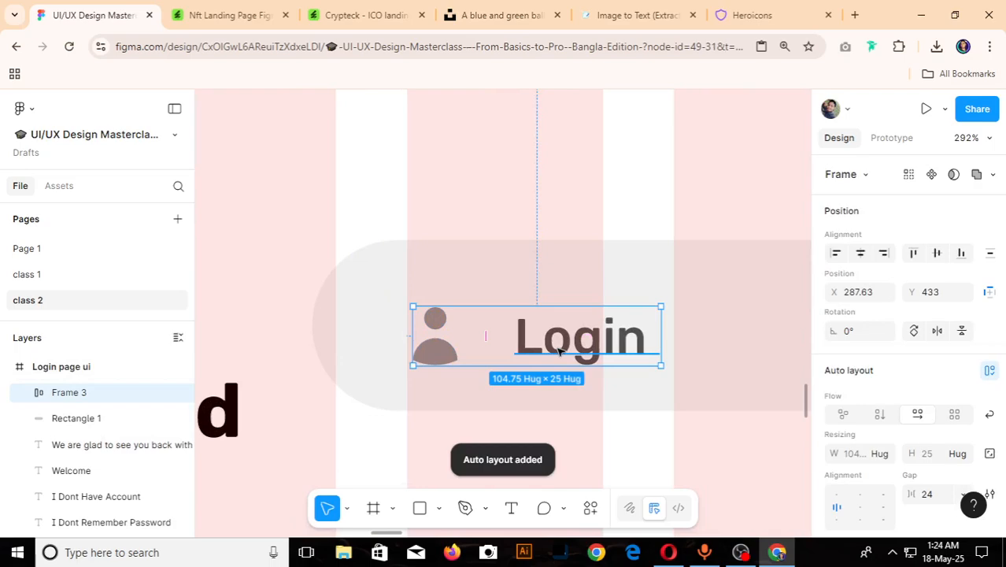
key(ctrl+z)
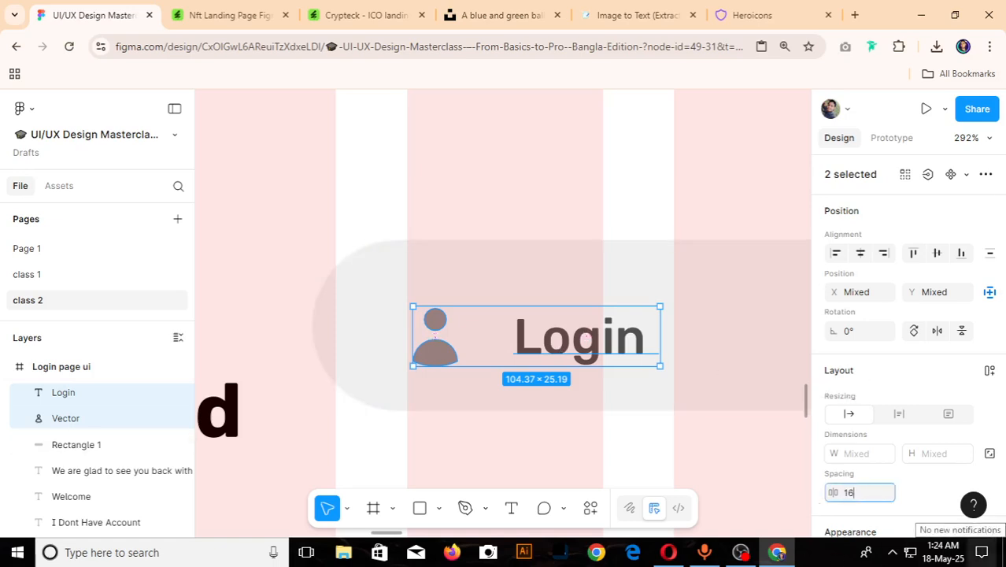
key(Return)
scroll(717, 442, down, 5)
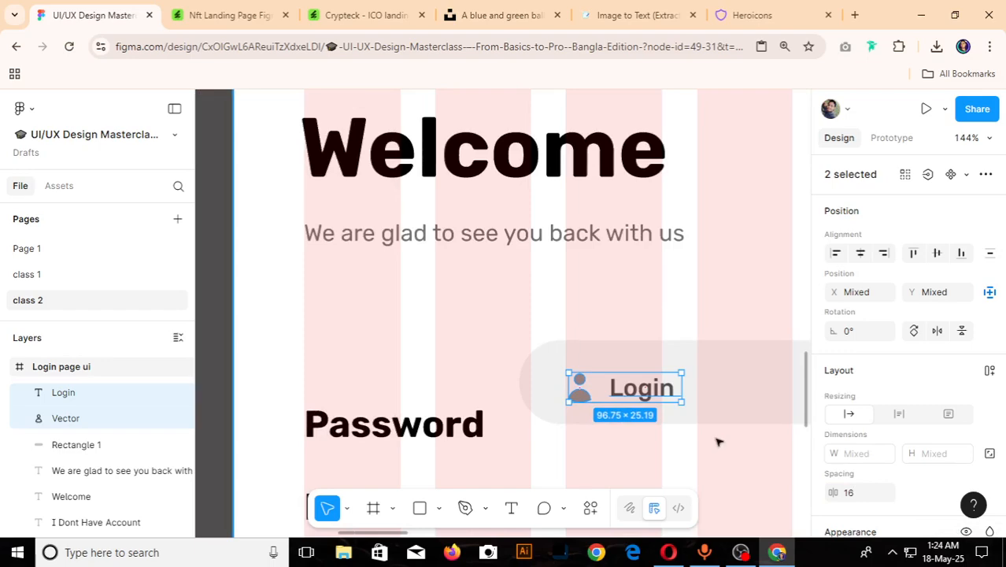
key(ctrl+g)
scroll(392, 321, down, 4)
- Move the Login group and its grey field under the welcome subtitle, placing the field at about X 60, Y 386
scroll(551, 343, up, 2)
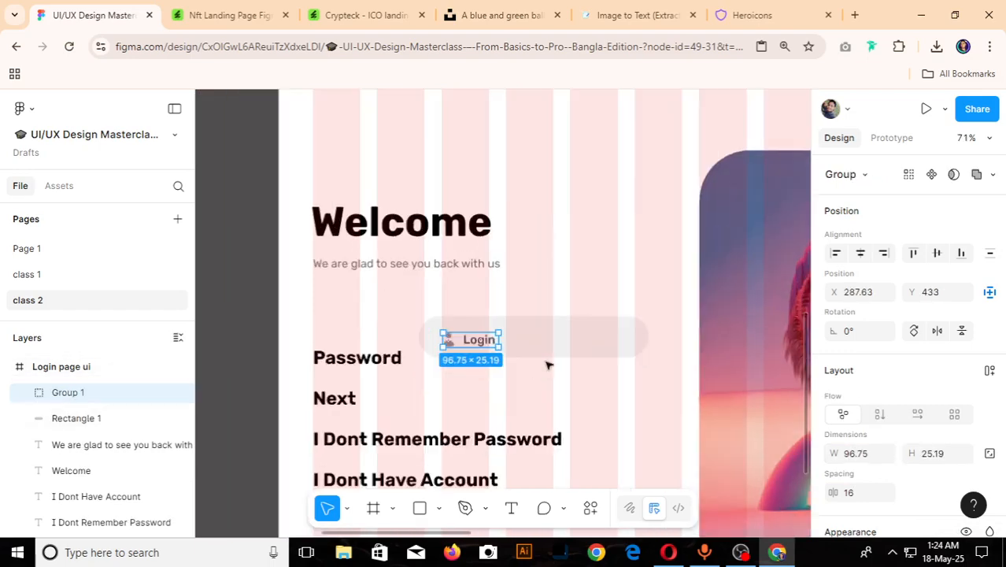
shift+click(553, 340)
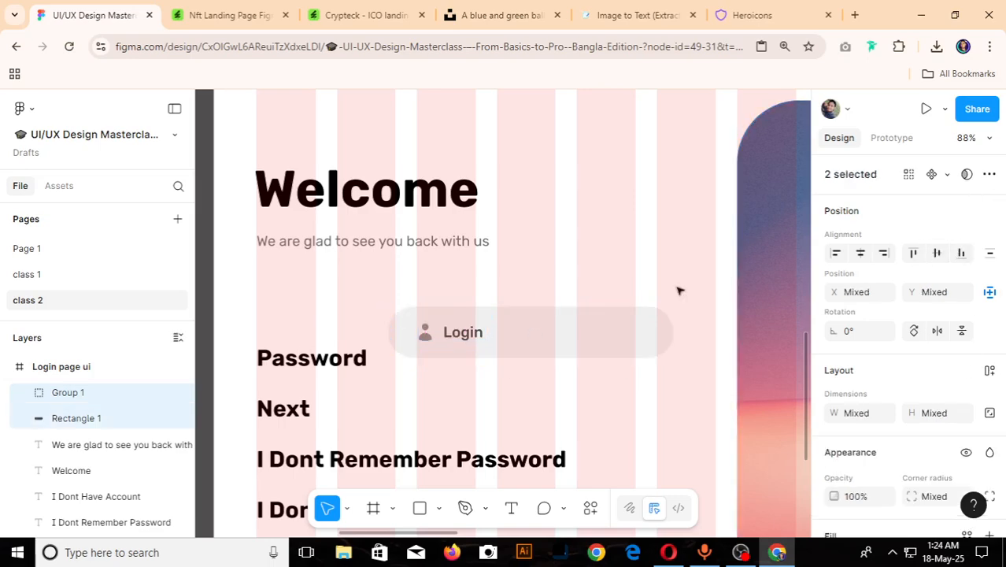
scroll(583, 330, down, 6)
scroll(528, 340, up, 6)
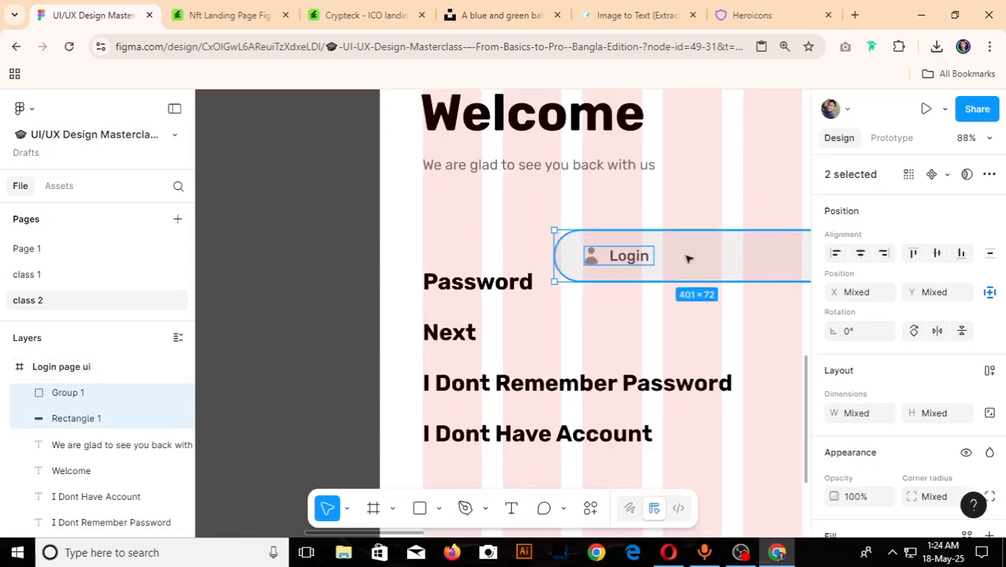
drag(690, 258, 587, 245)
scroll(589, 246, down, 5)
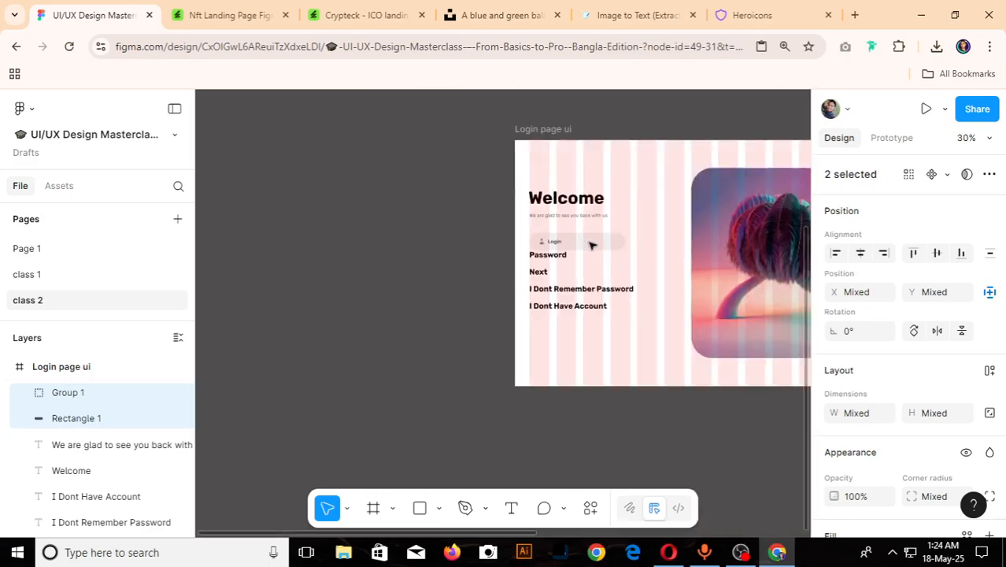
- Delete the standalone bold Password text beneath the Login field
scroll(592, 246, down, 3)
scroll(799, 251, up, 6)
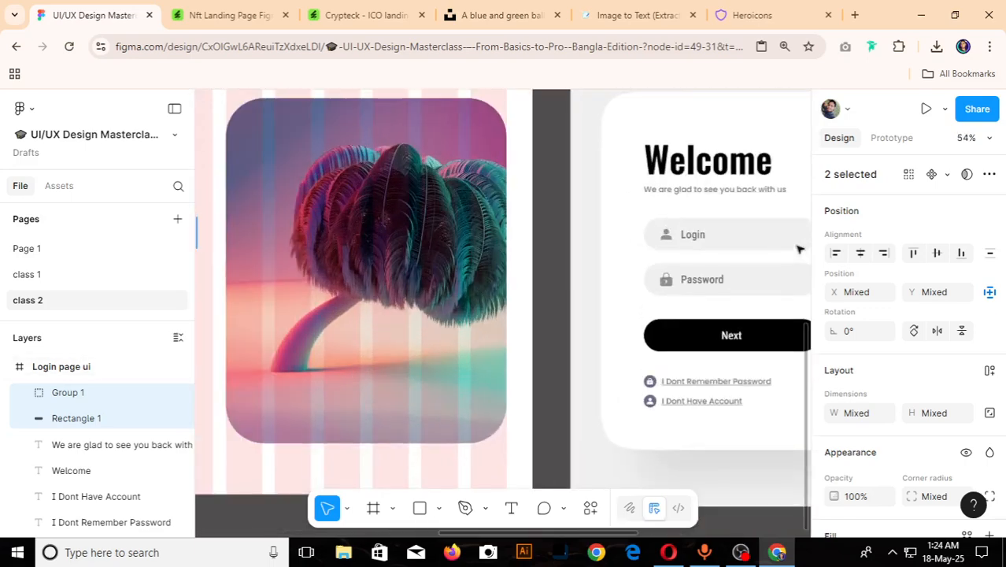
scroll(799, 250, down, 4)
scroll(338, 280, up, 3)
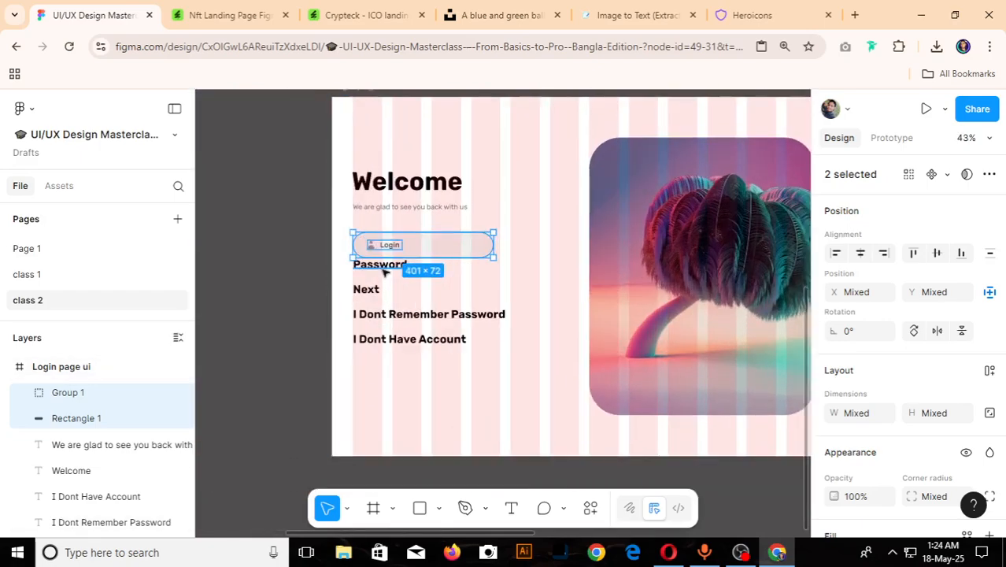
click(384, 268)
key(Delete)
scroll(404, 260, up, 4)
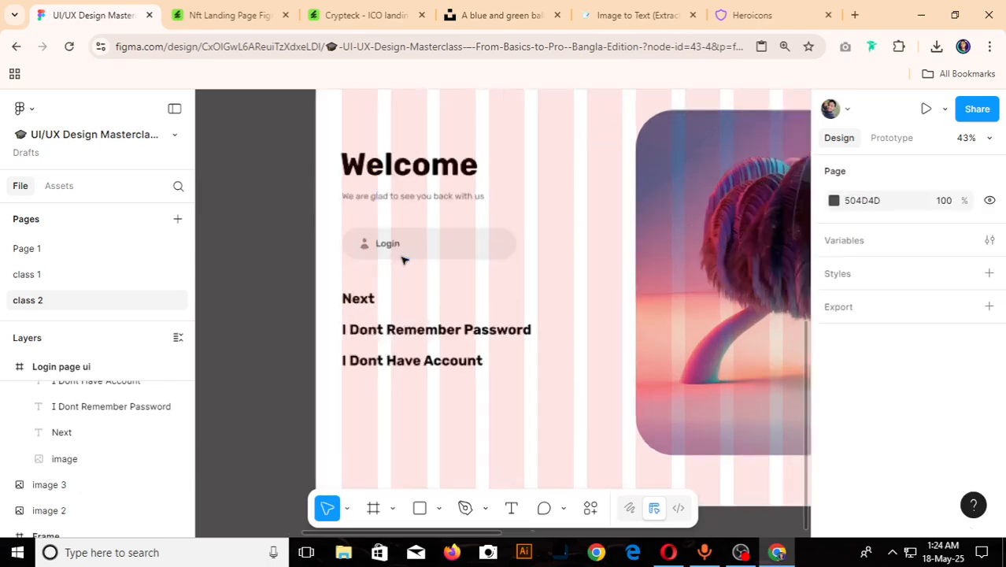
- Duplicate the Login field, with its icon and label group, directly below the original
click(423, 244)
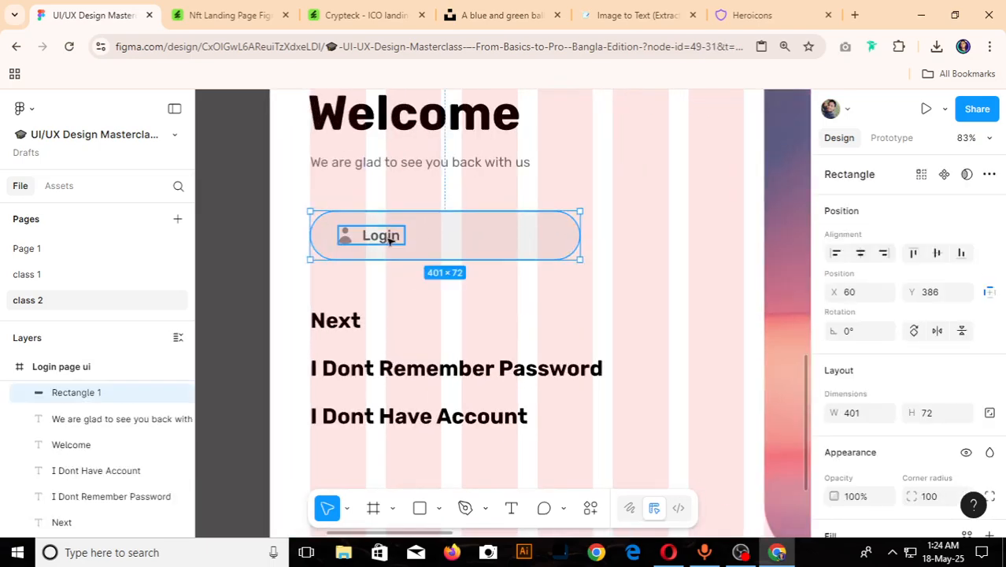
click(389, 240)
shift+click(461, 246)
drag(414, 249, 421, 302)
- Change the duplicated field's label text to "Password"
scroll(421, 302, up, 5)
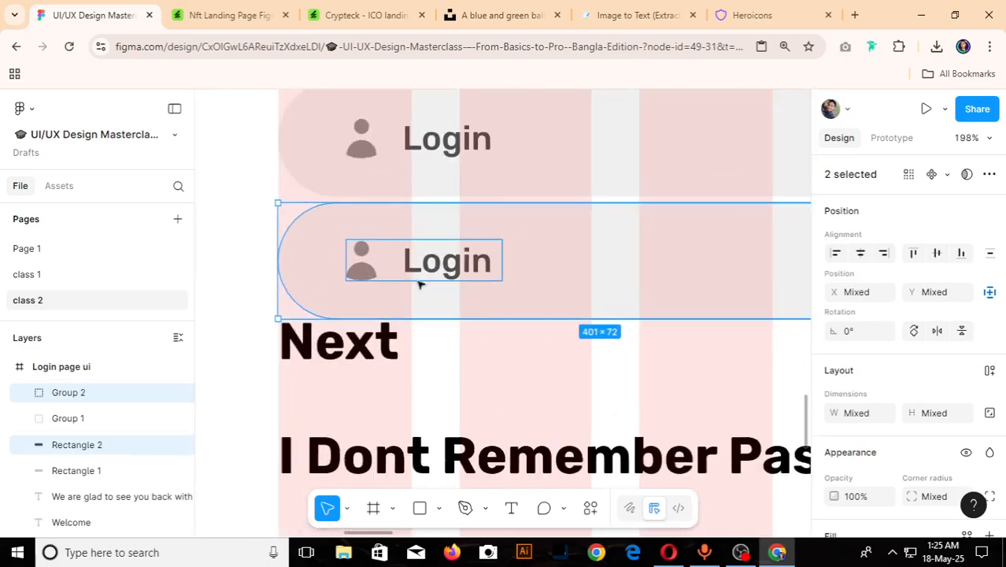
double_click(436, 268)
double_click(433, 268)
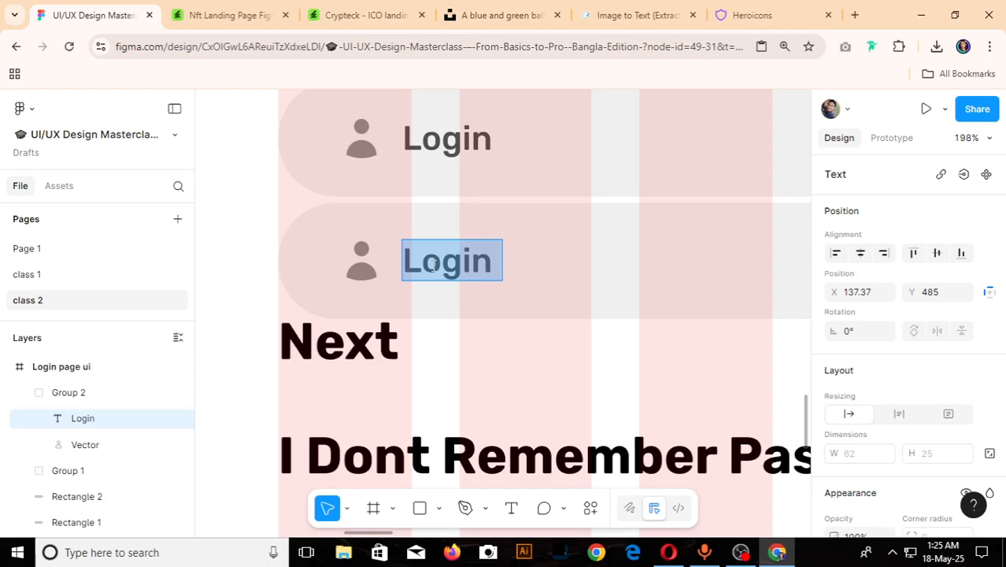
text(Passward)
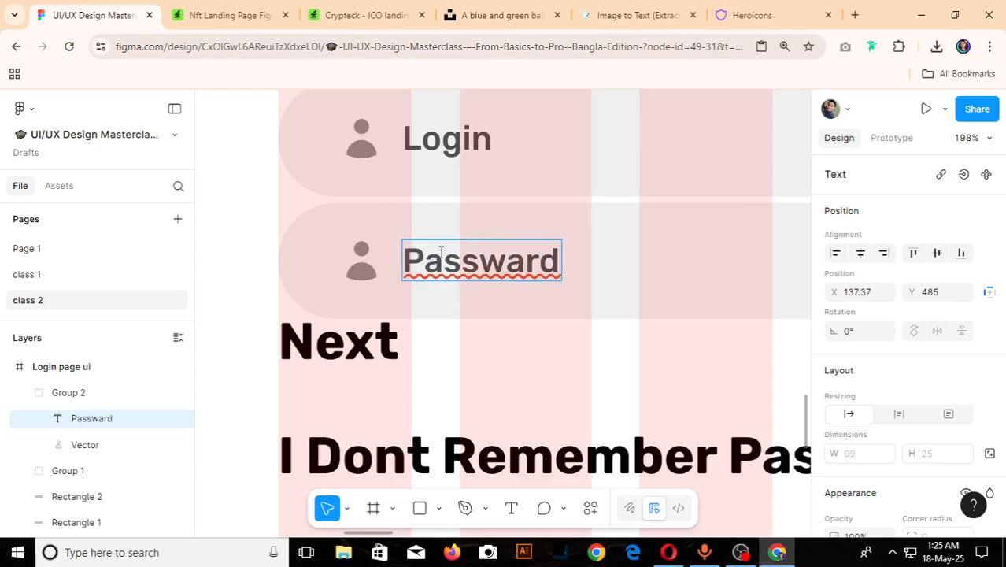
scroll(441, 252, down, 4)
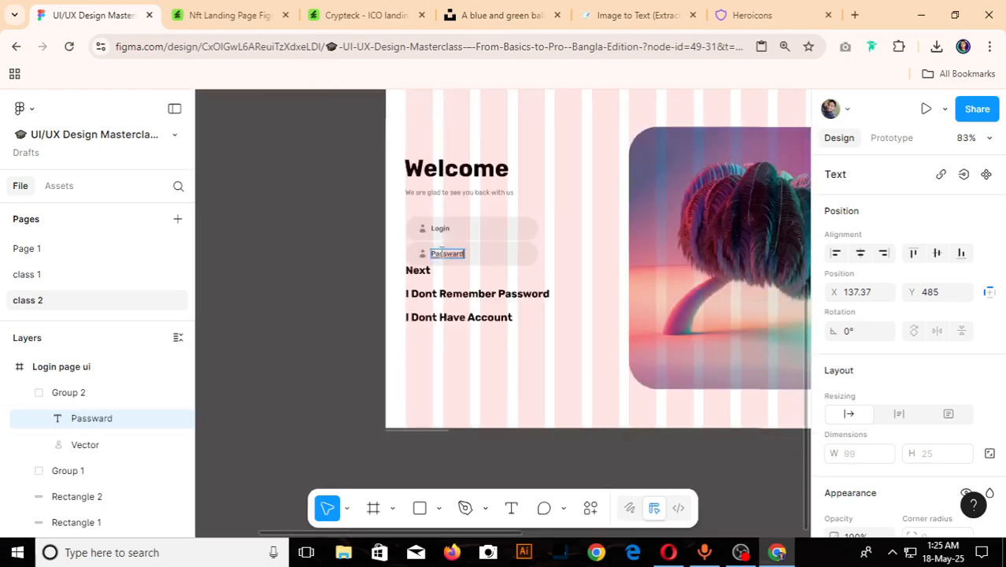
scroll(442, 252, down, 6)
scroll(693, 261, up, 4)
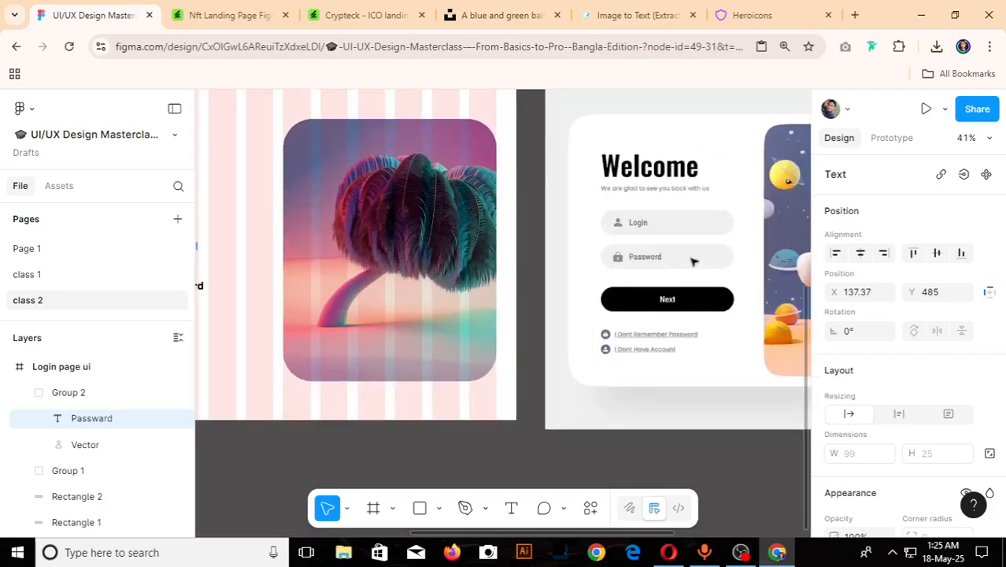
scroll(693, 261, down, 4)
scroll(490, 254, up, 5)
scroll(495, 251, up, 3)
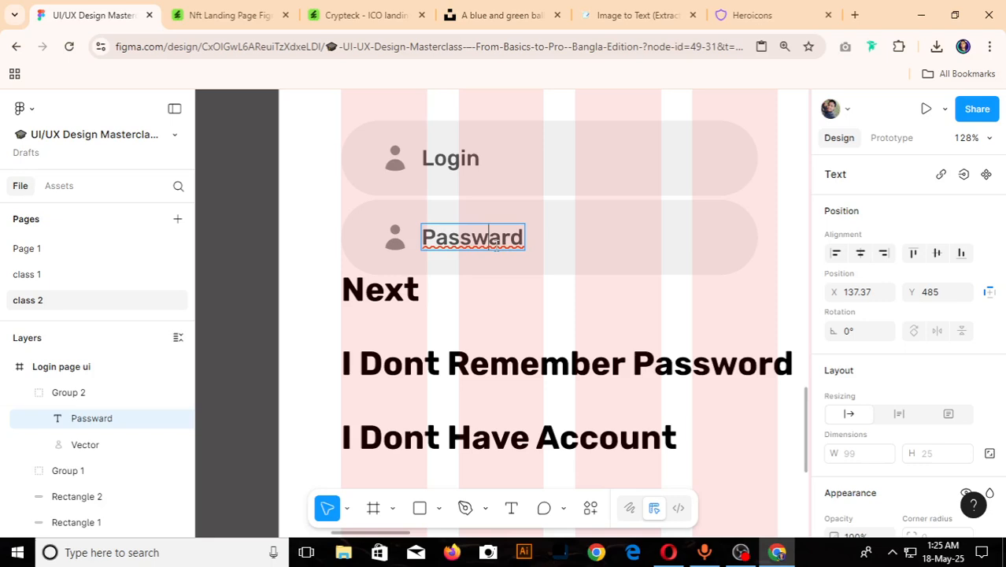
key(BackSpace)
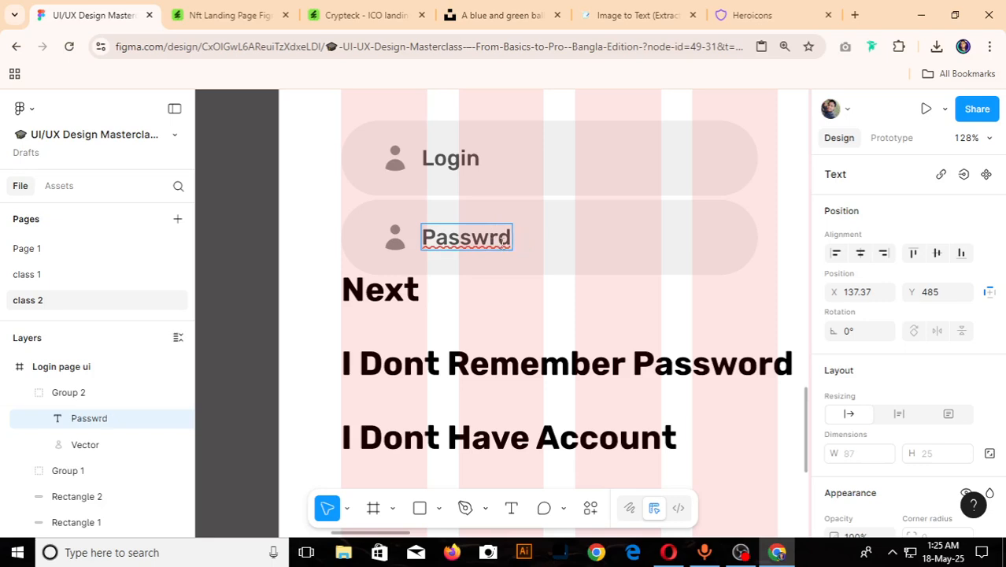
scroll(472, 260, down, 3)
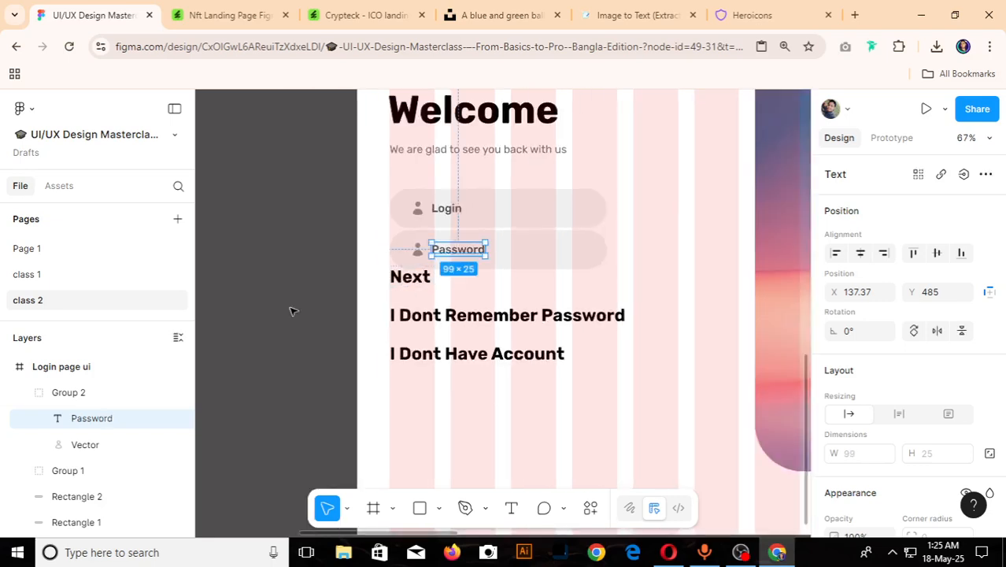
- Move the Next, I Dont Remember Password and I Dont Have Account texts down together to free space below the input fields
scroll(290, 311, down, 4)
scroll(508, 328, up, 3)
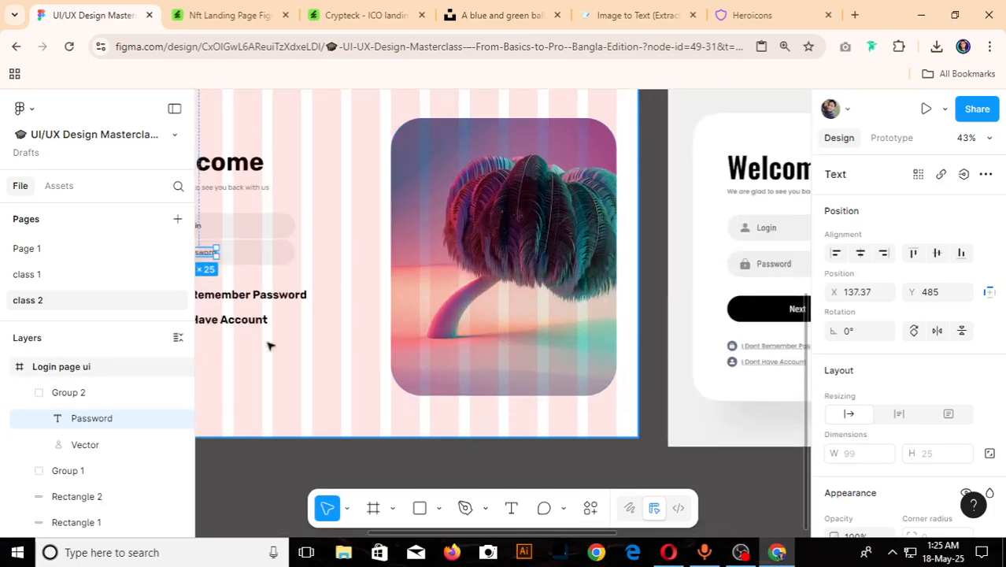
scroll(463, 336, down, 3)
scroll(280, 346, up, 5)
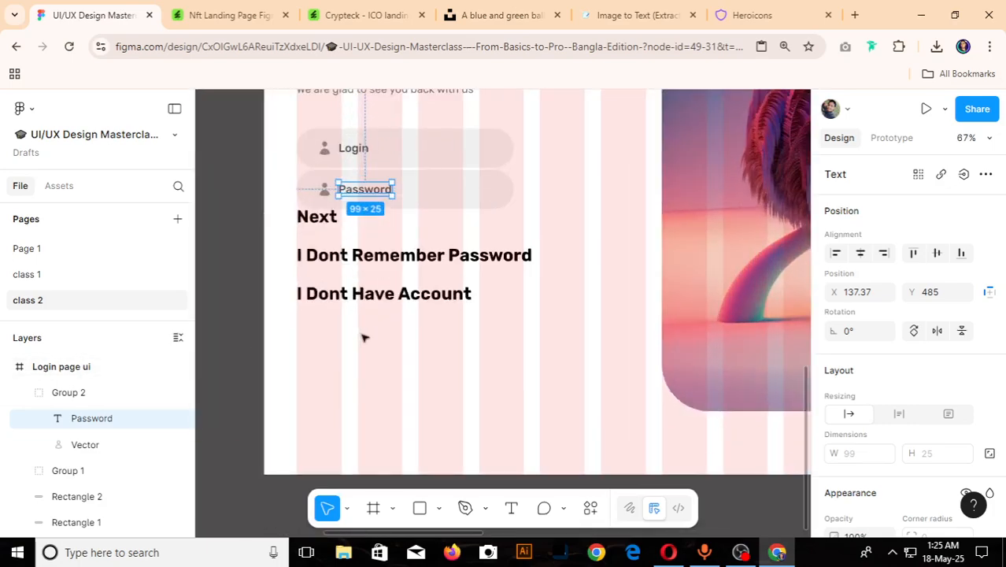
click(364, 337)
drag(362, 332, 331, 368)
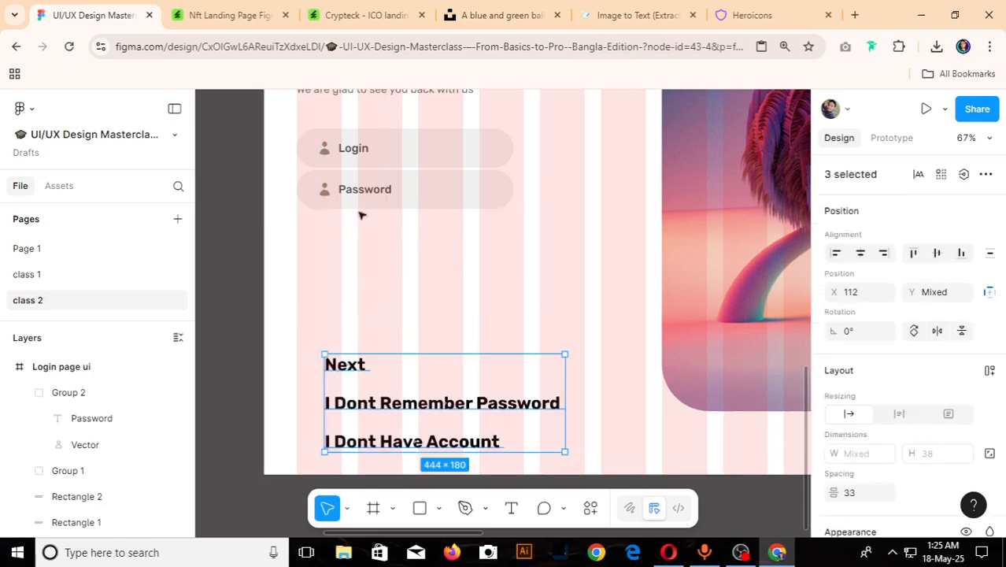
drag(404, 230, 315, 185)
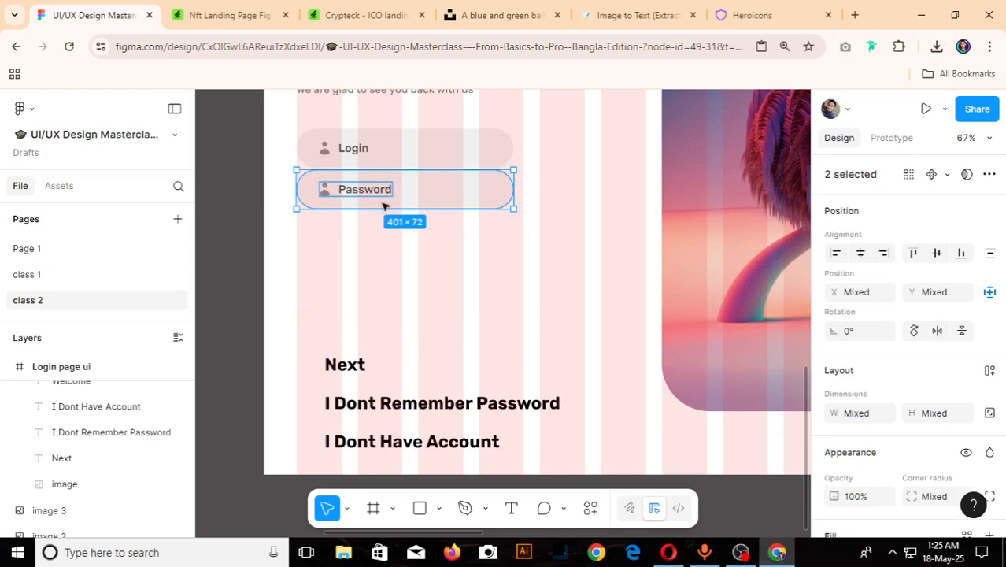
click(406, 278)
- Delete the user icon from the Password field's group
scroll(297, 158, up, 5)
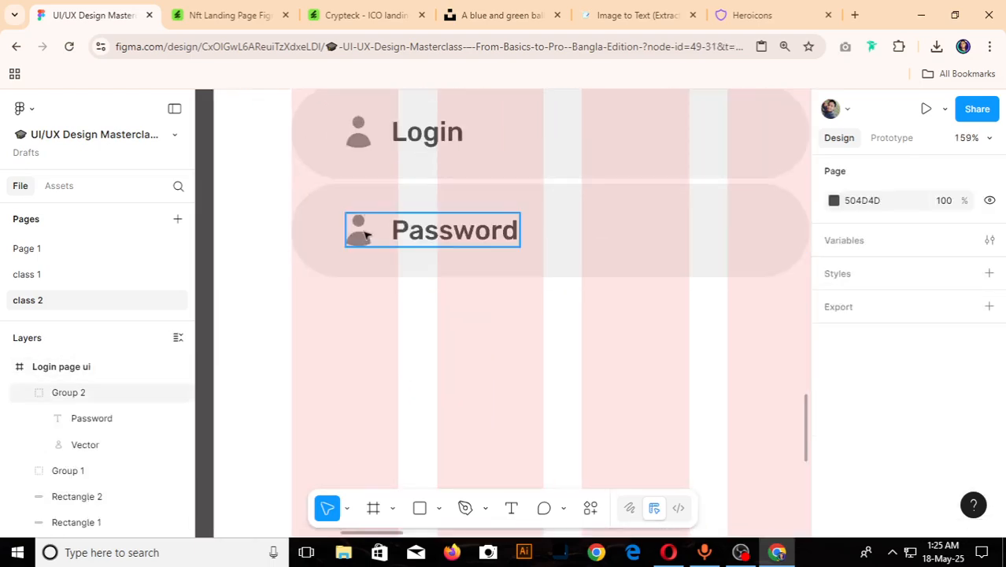
click(362, 236)
click(360, 238)
key(Delete)
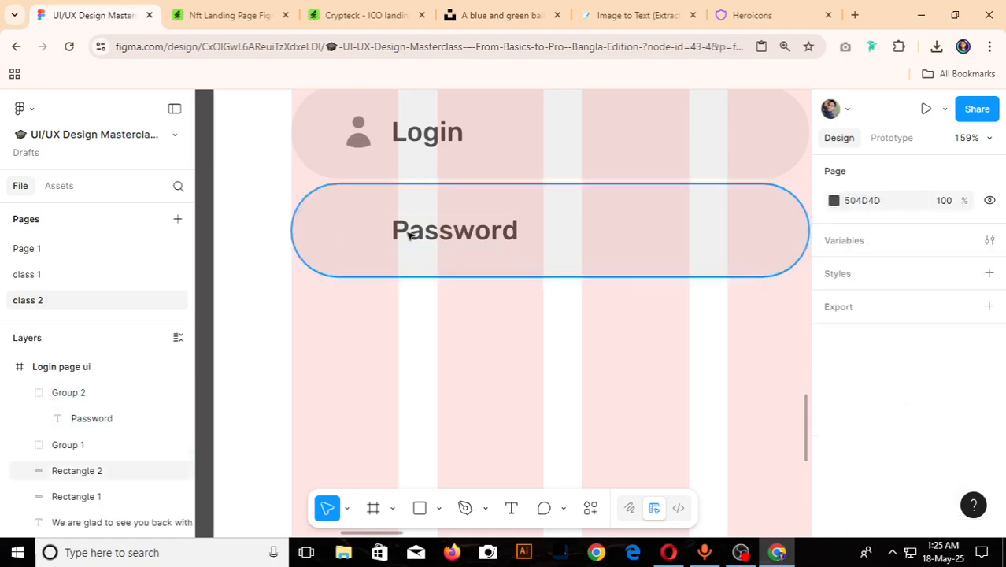
- Ungroup the group that holds the Password label in the second input field
click(459, 233)
right_click(460, 234)
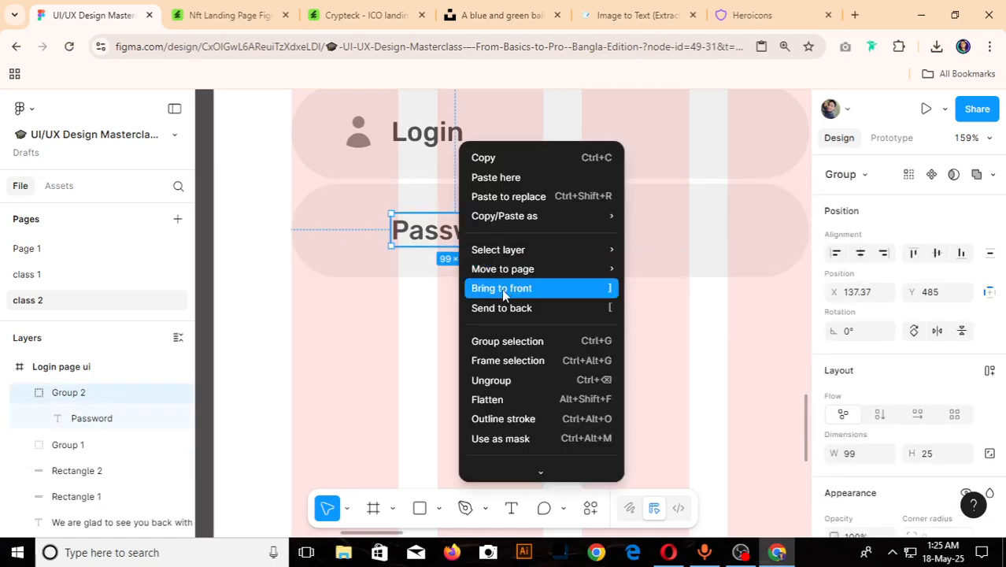
click(404, 317)
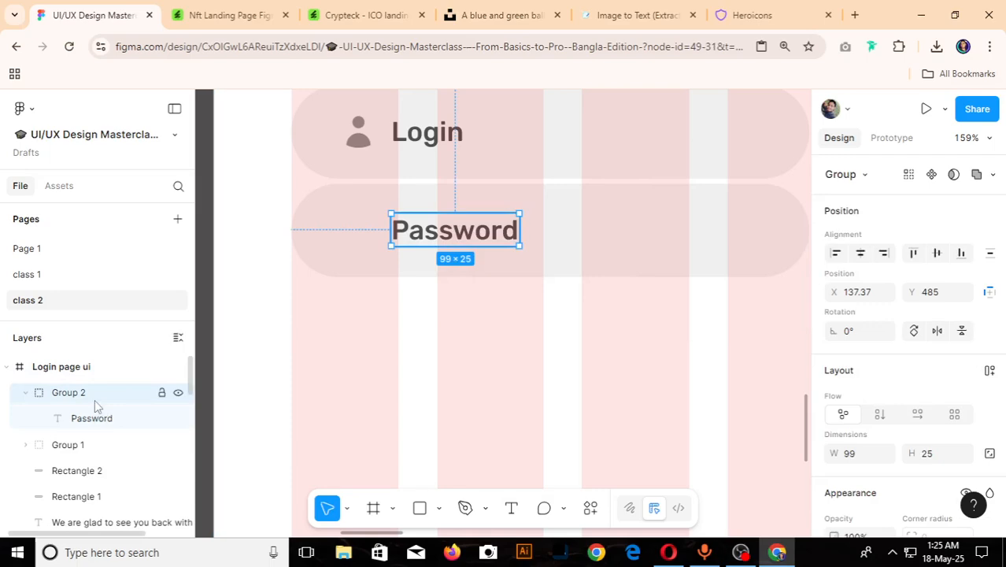
right_click(445, 236)
mouse_move(510, 259)
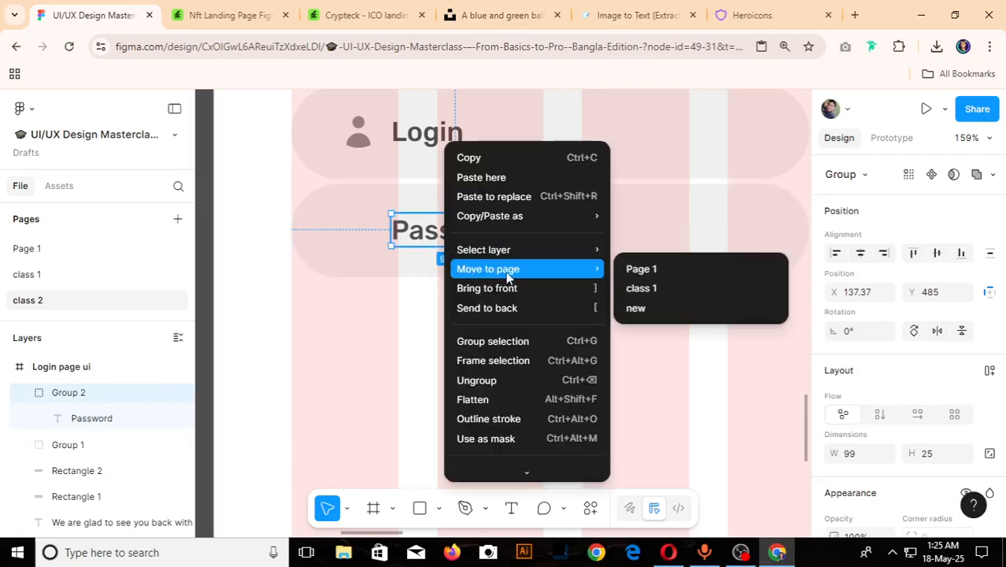
click(477, 380)
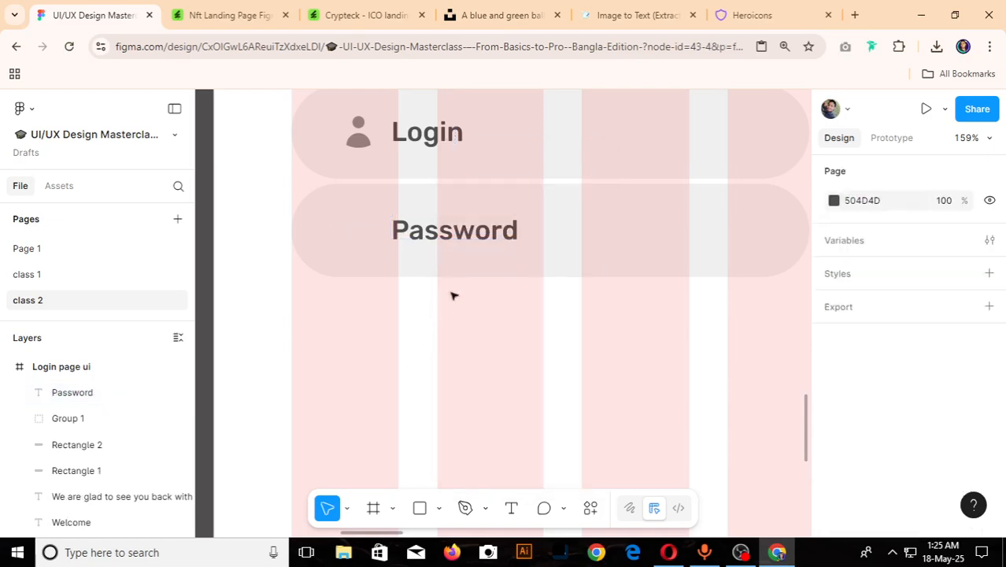
- Switch to Heroicons and search for a password icon with the terms "pass" and "pas"
click(717, 15)
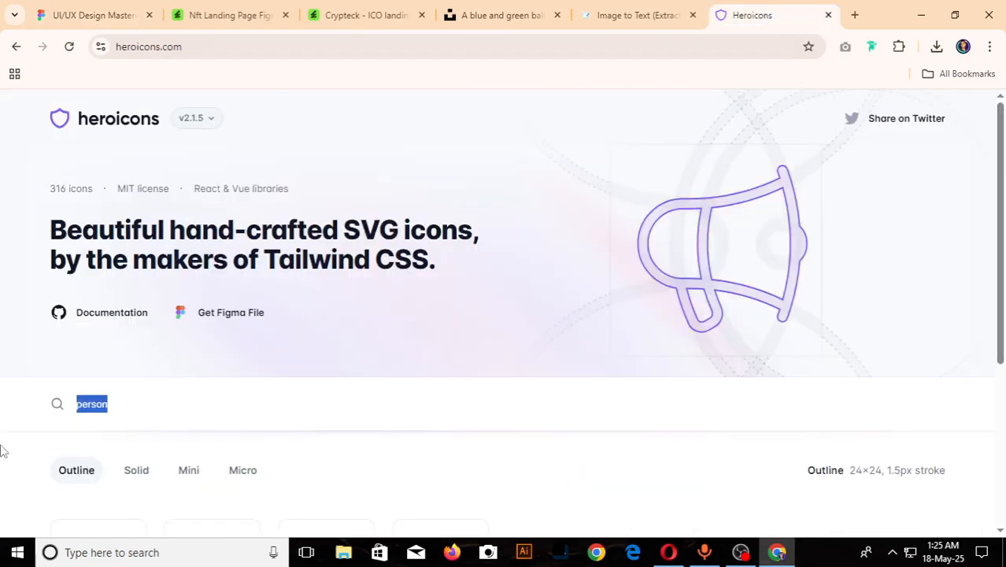
text(pass)
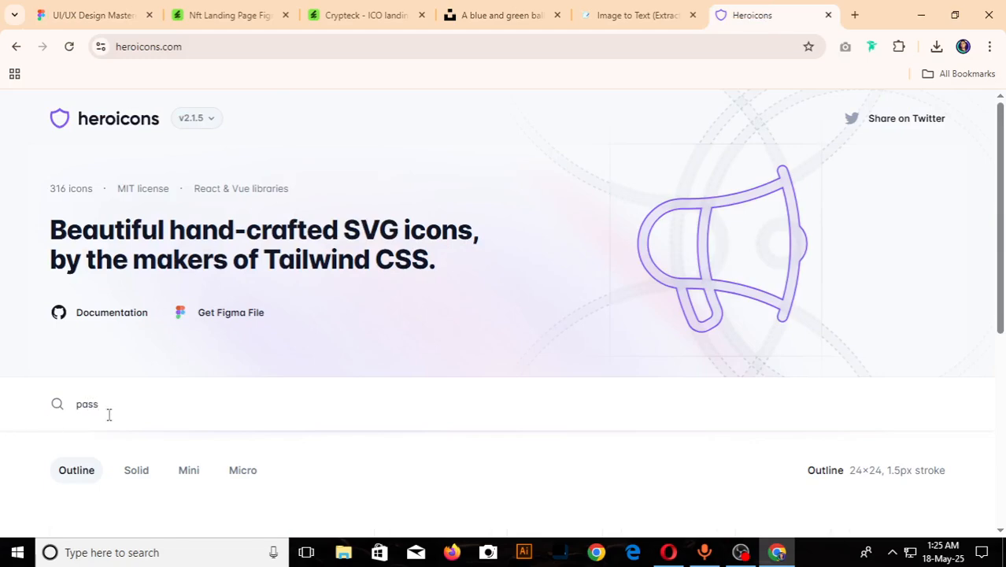
scroll(331, 403, down, 3)
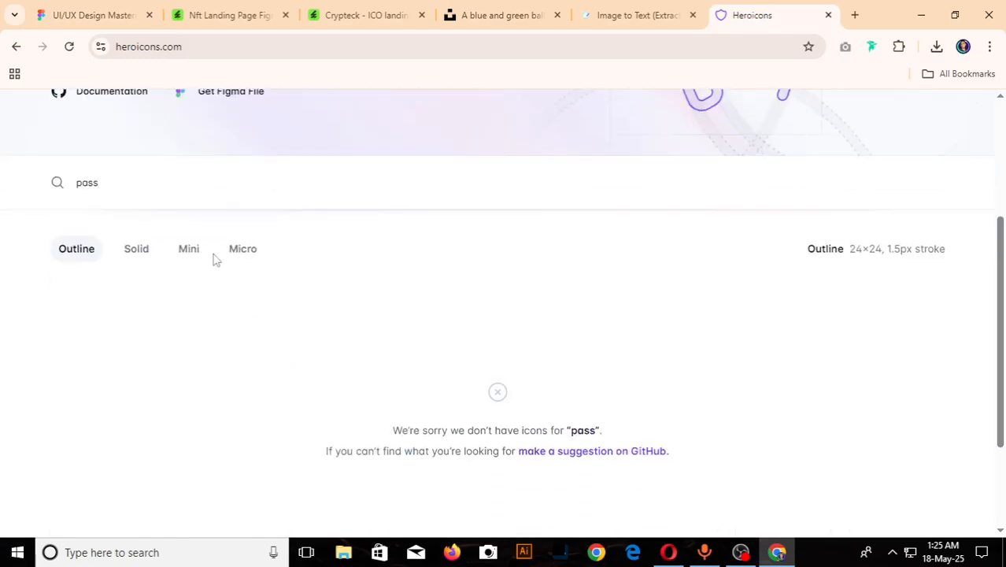
scroll(353, 363, up, 2)
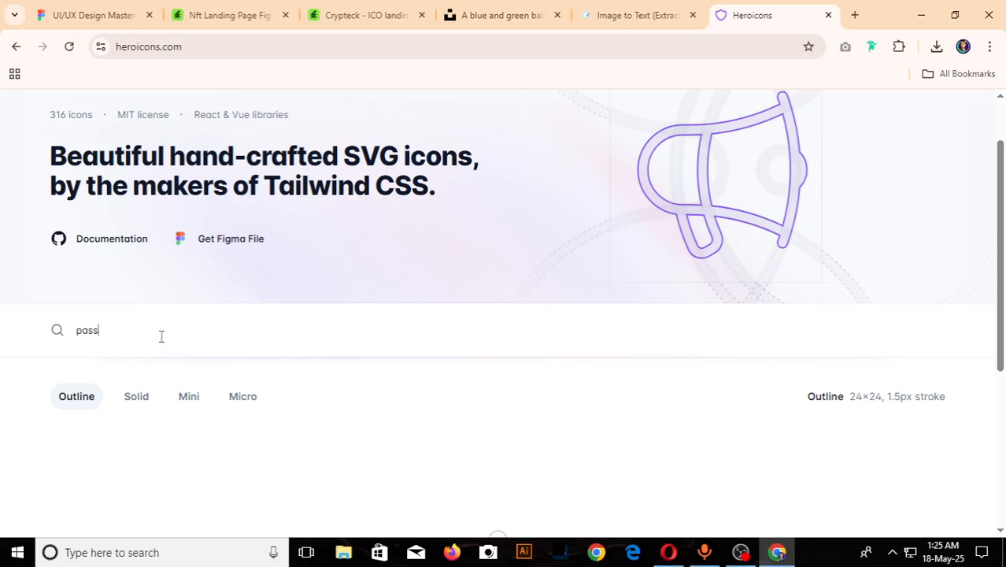
text(pa)
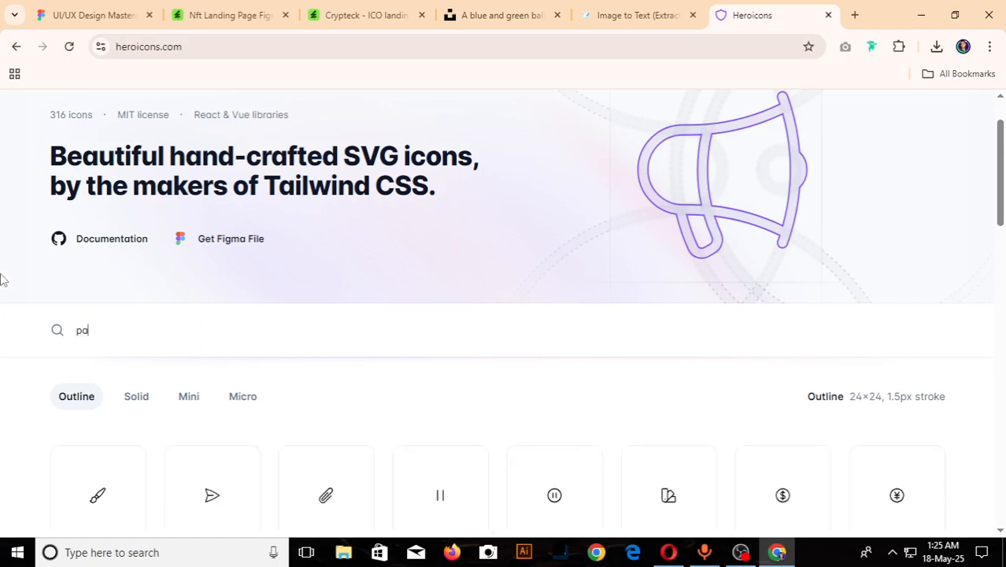
text(sd)
key(BackSpace)
text(w)
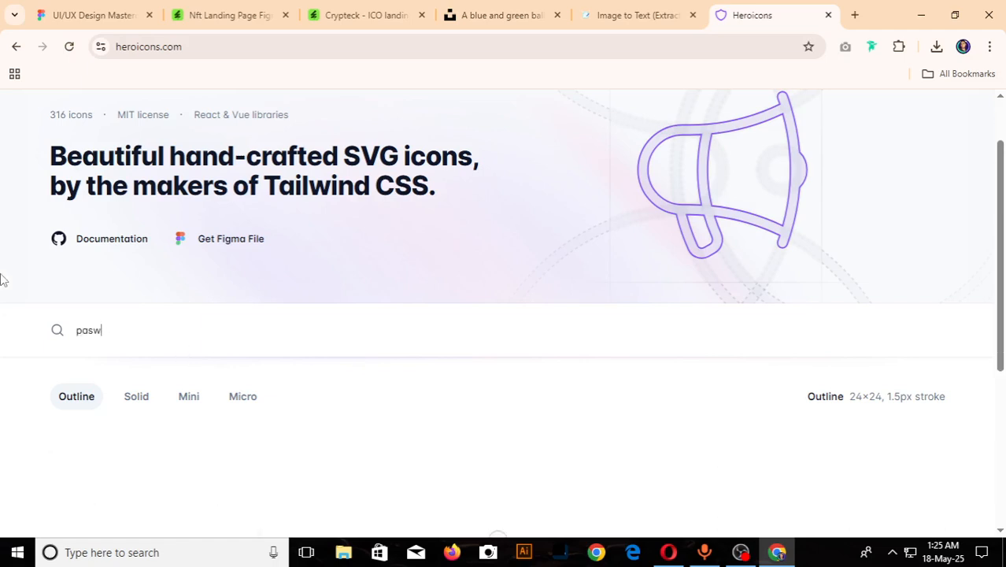
key(BackSpace)
scroll(572, 426, down, 3)
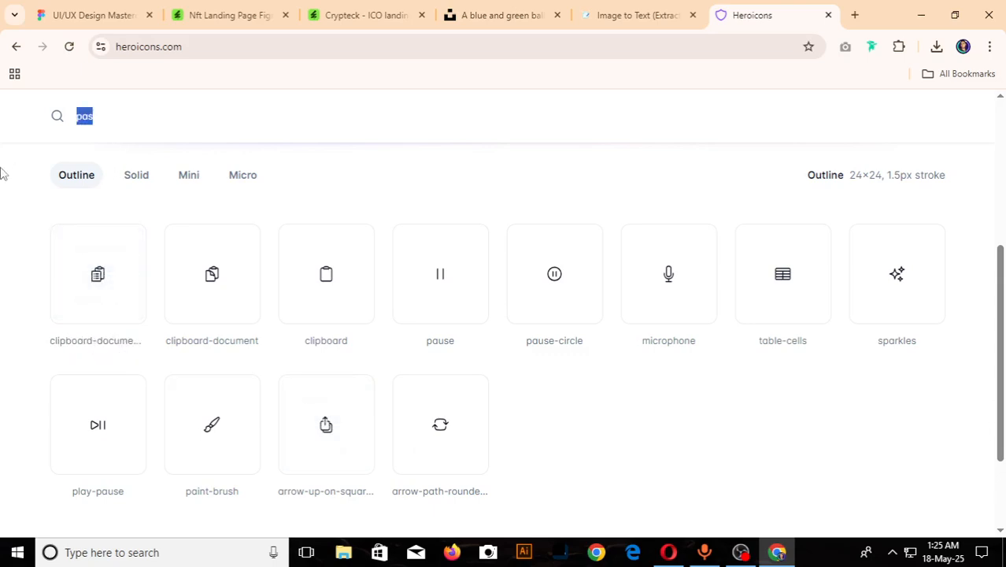
- Open iconfinder.com, search for "passward" icons and limit the results to free ones
click(855, 15)
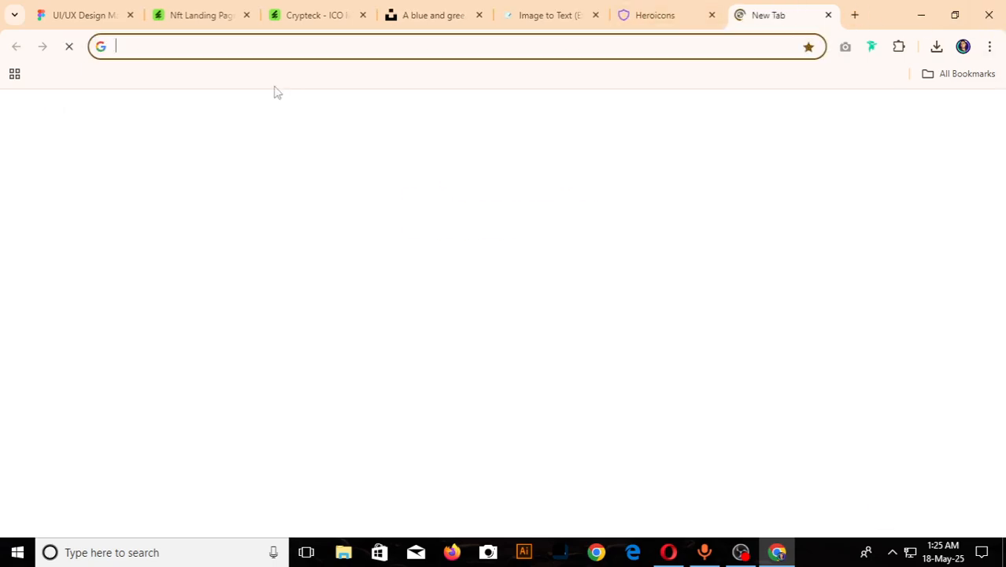
text(icon)
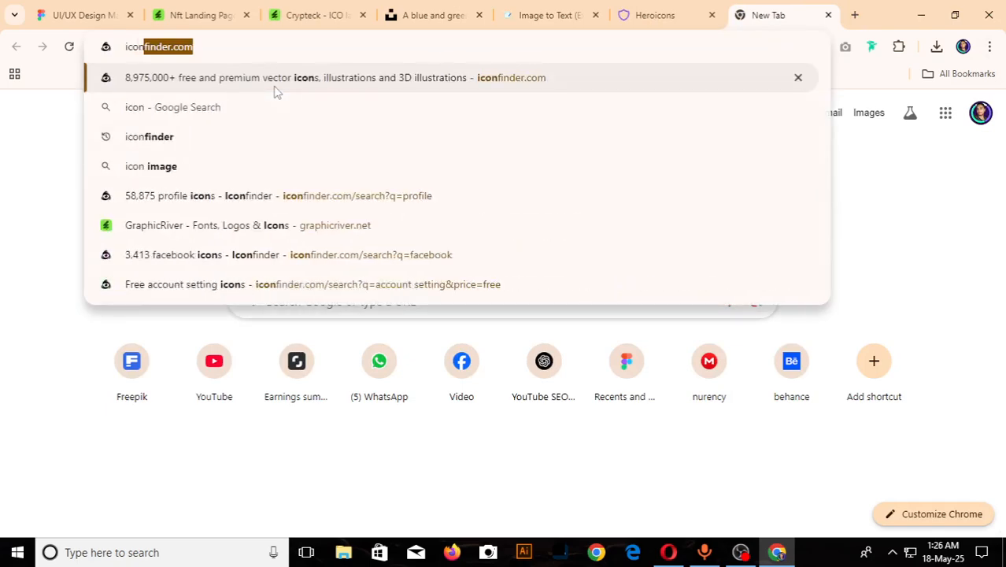
key(Return)
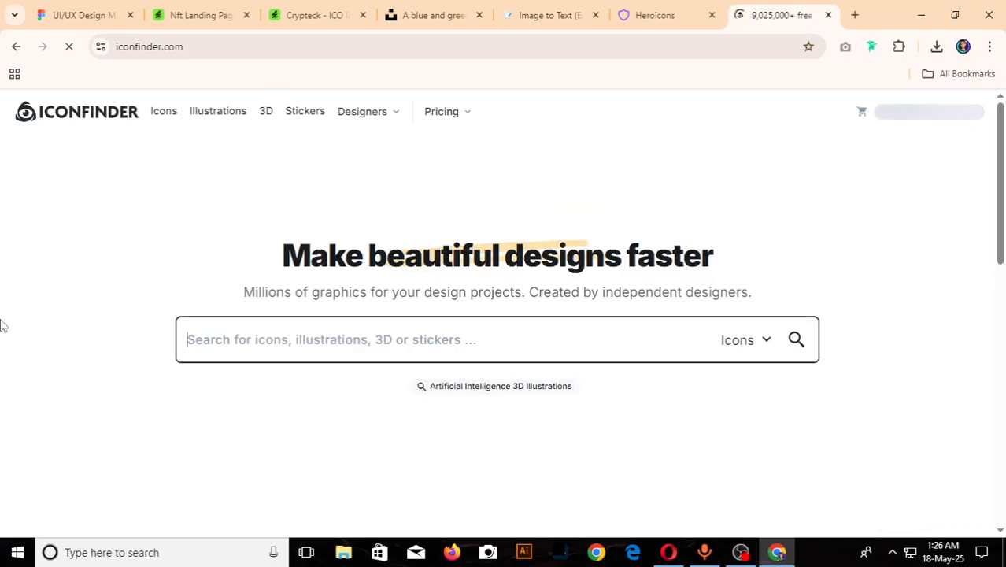
text(pa)
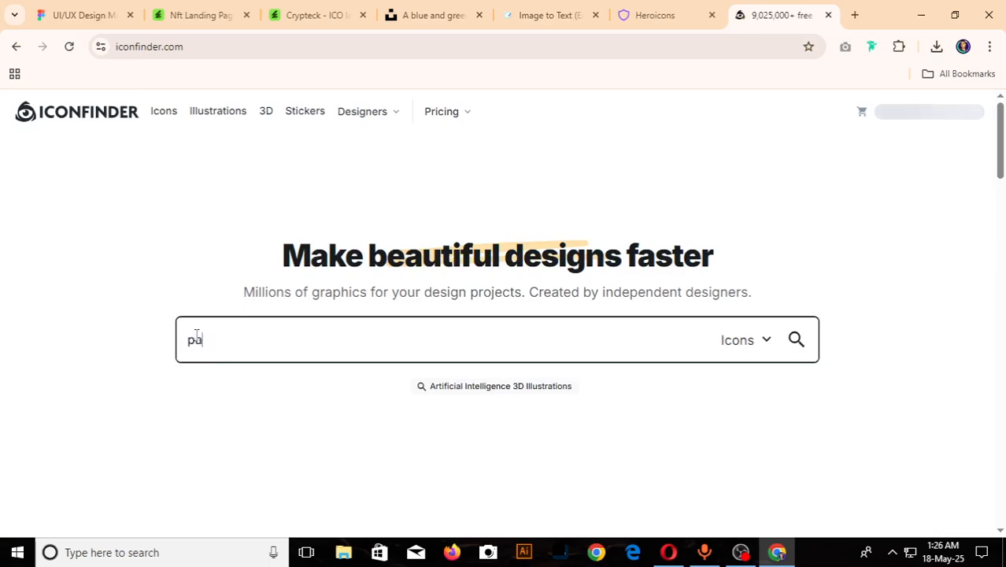
text(ssward)
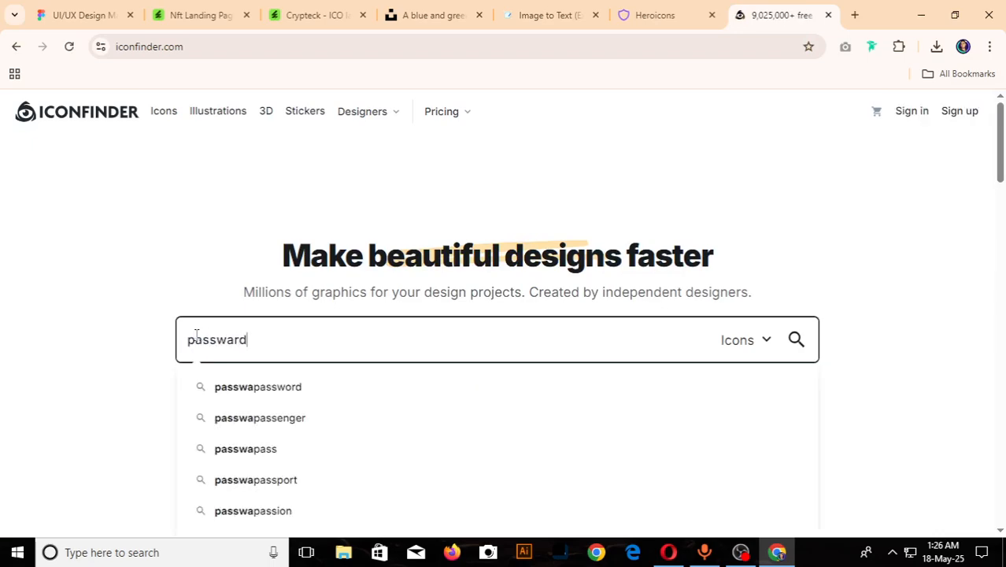
key(Return)
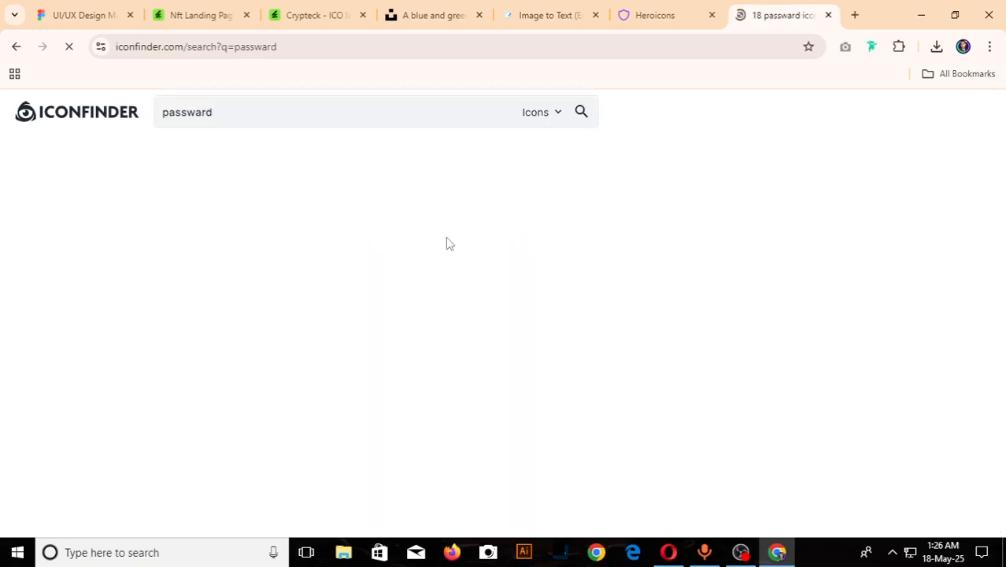
scroll(446, 237, down, 1)
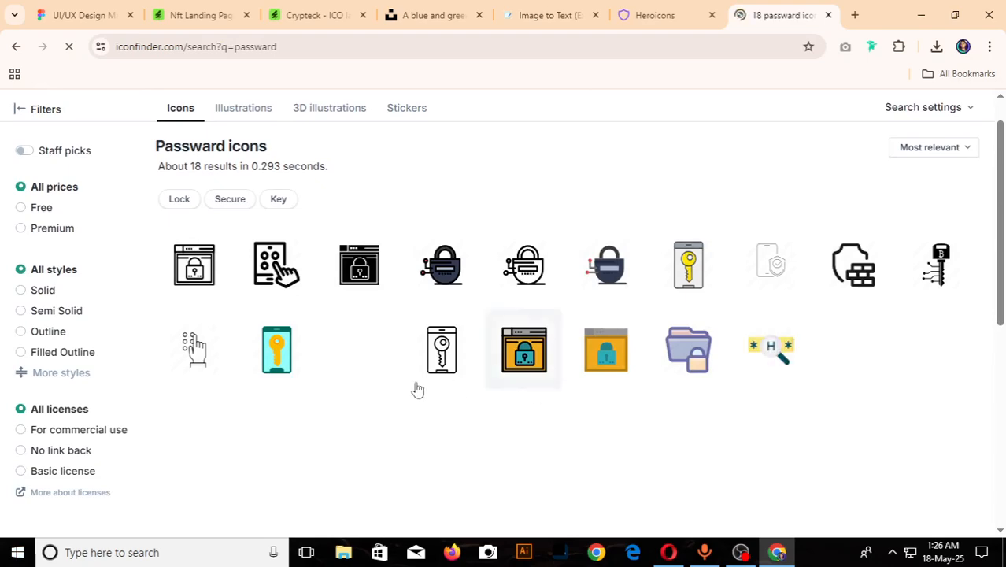
click(31, 209)
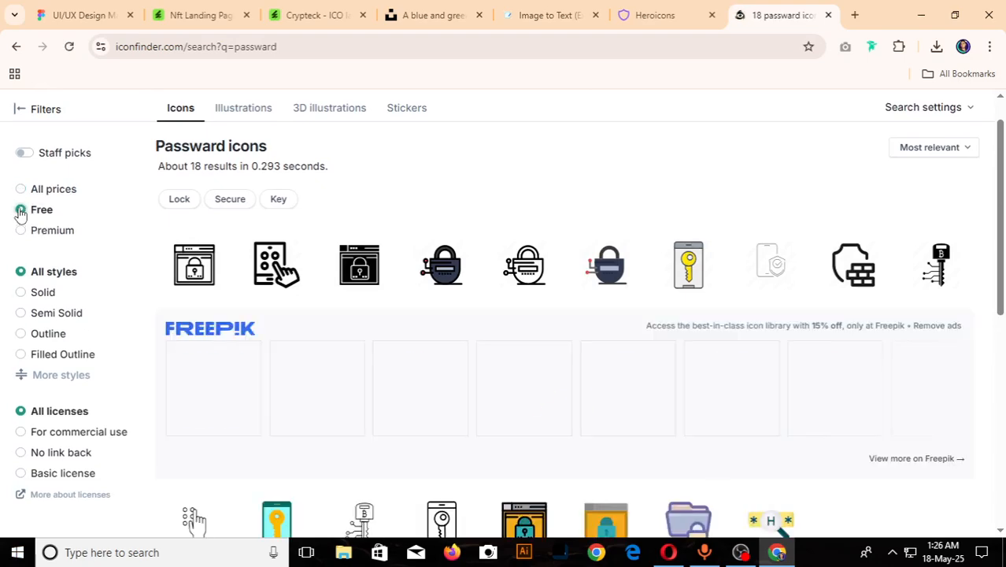
scroll(578, 324, down, 3)
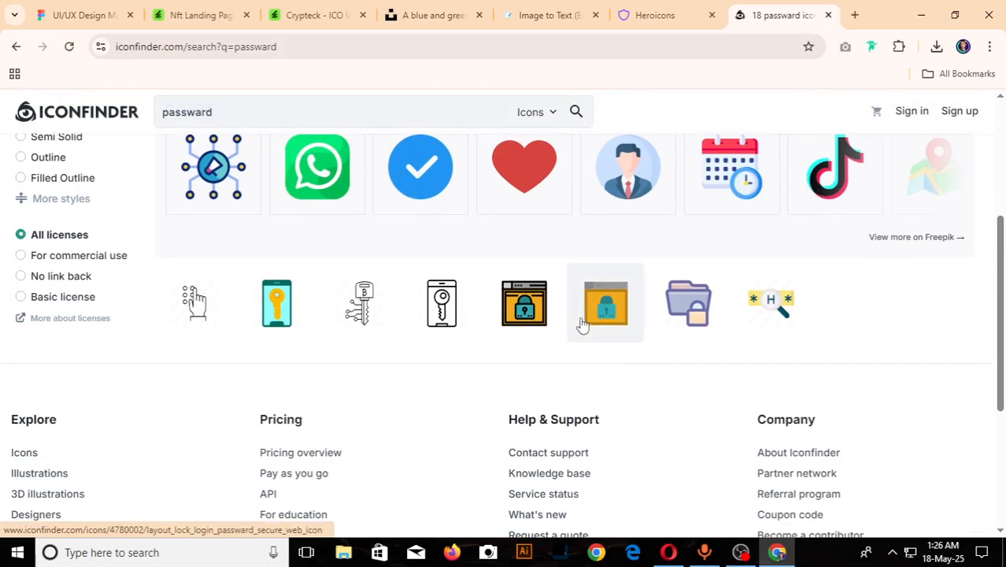
scroll(582, 325, up, 3)
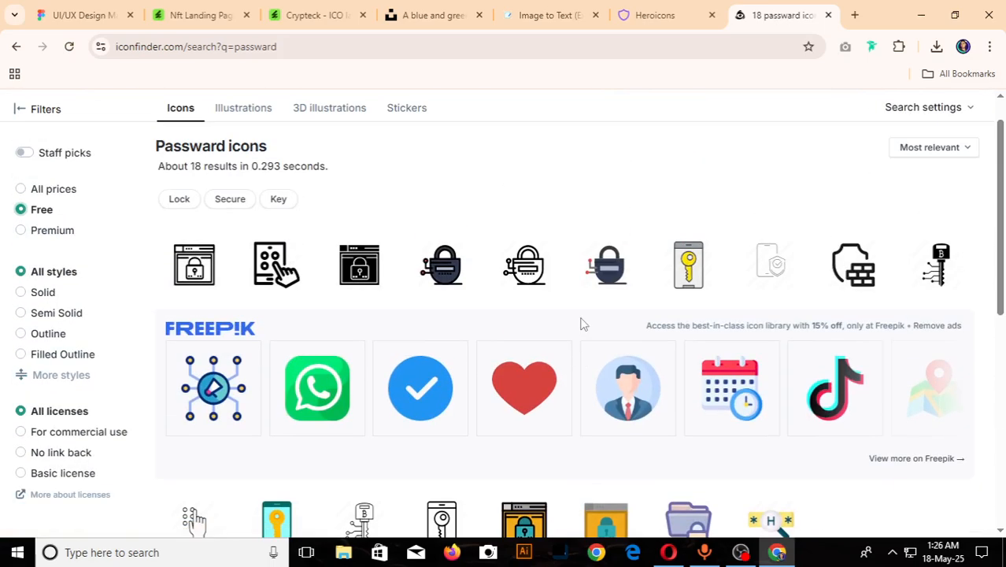
- Check the Password field's icon in the Figma reference design, and search Iconfinder for "lock" icons
click(112, 8)
scroll(409, 236, down, 10)
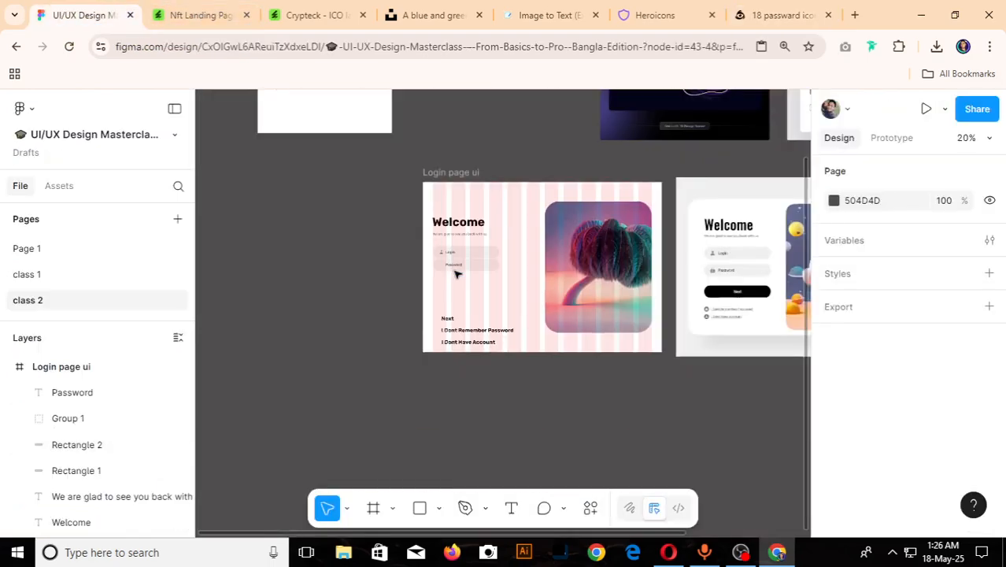
scroll(618, 276, up, 3)
scroll(618, 276, up, 3)
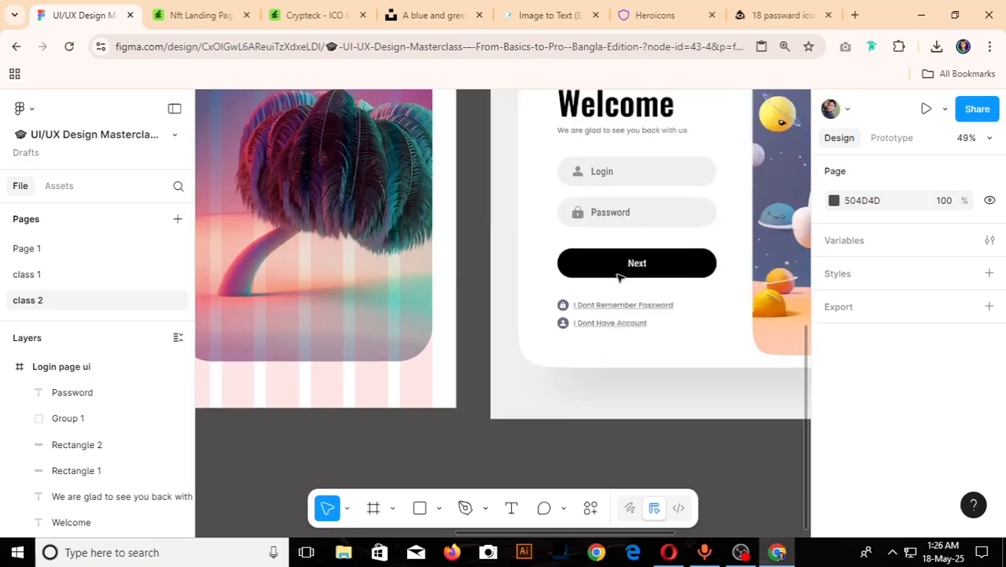
click(782, 15)
scroll(209, 167, up, 2)
click(214, 111)
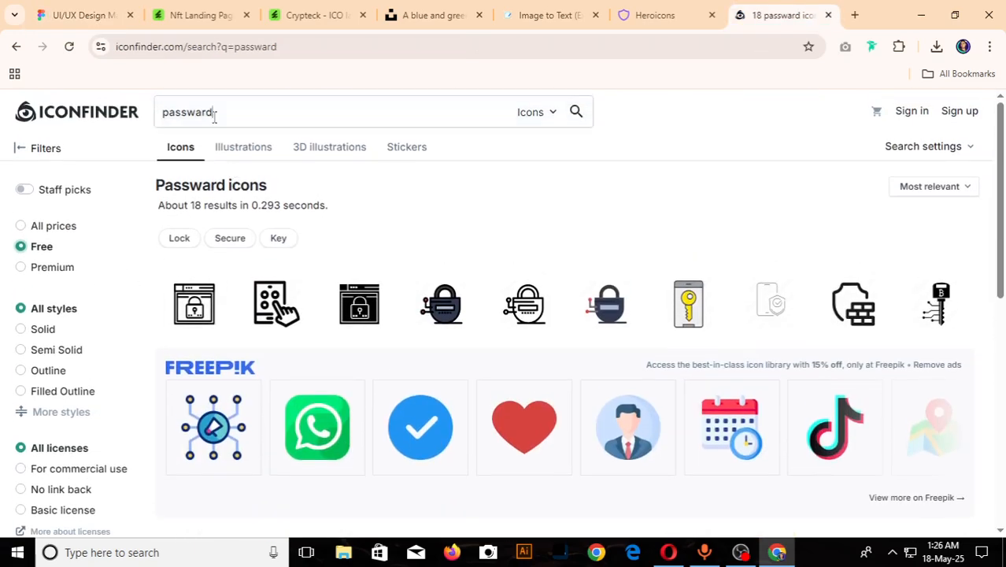
key(ctrl+a)
key(BackSpace)
text(lok)
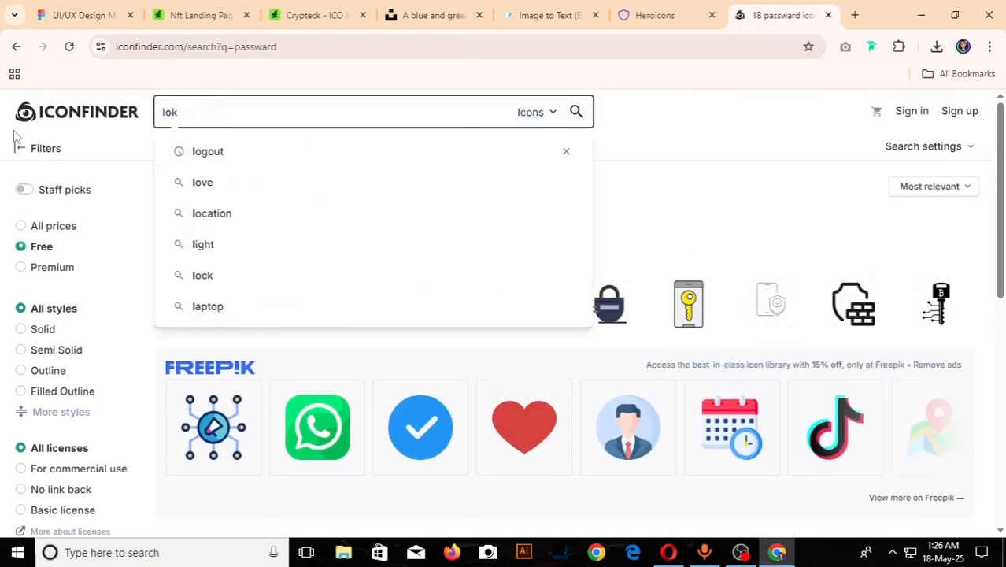
key(BackSpace)
text(c)
key(Return)
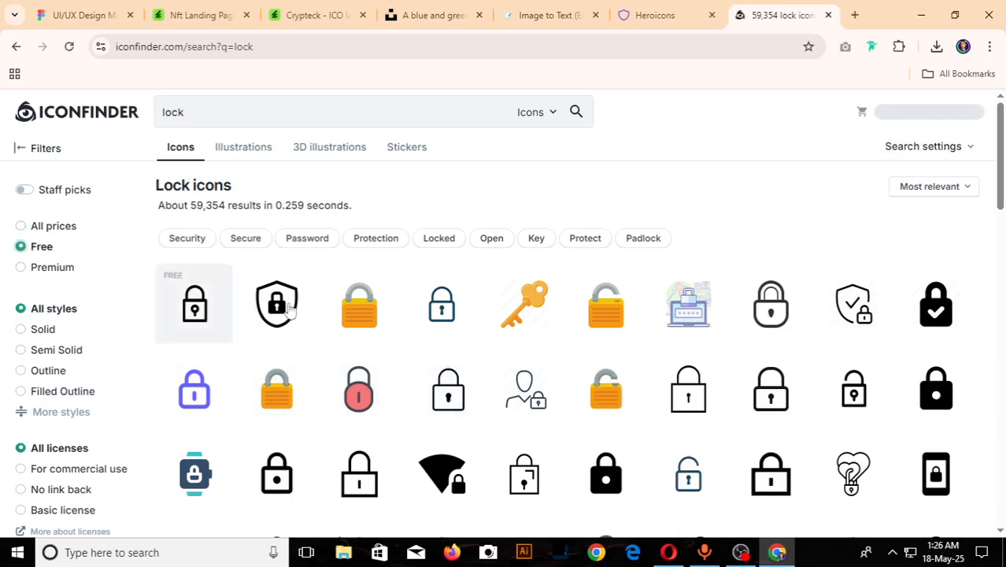
scroll(443, 348, down, 1)
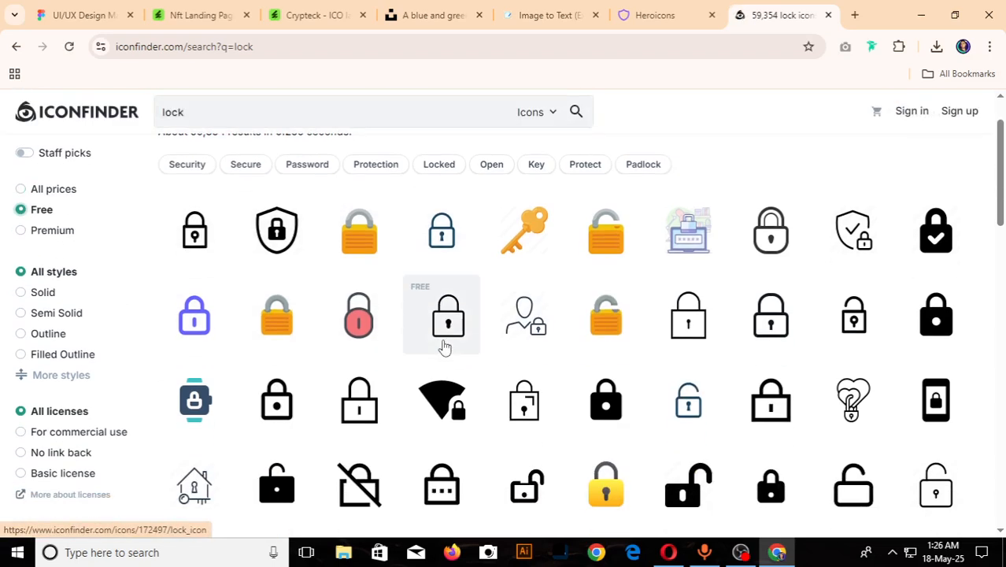
- Switch to Heroicons, search for "loc" and copy the outline lock-closed icon as SVG
click(653, 15)
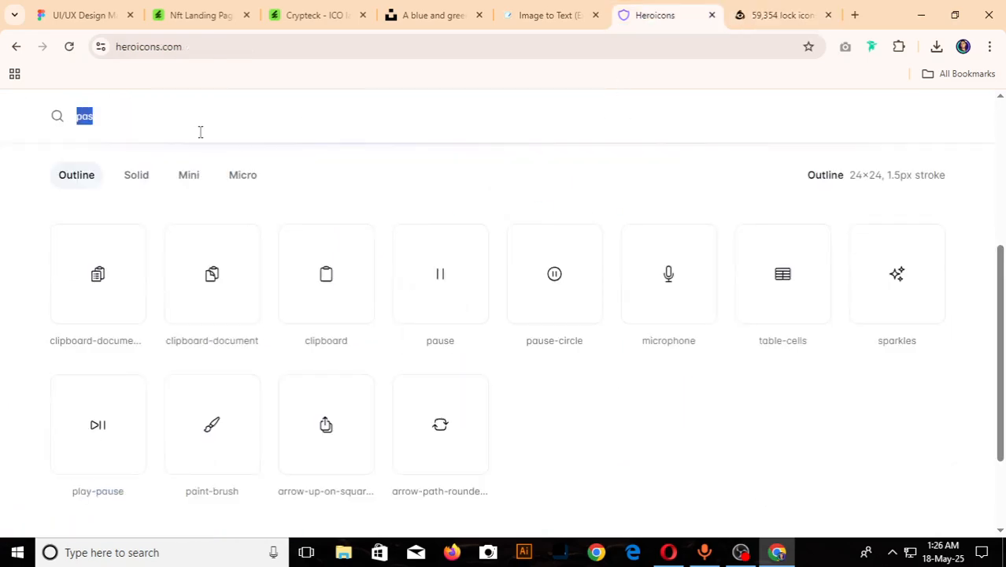
text(loc)
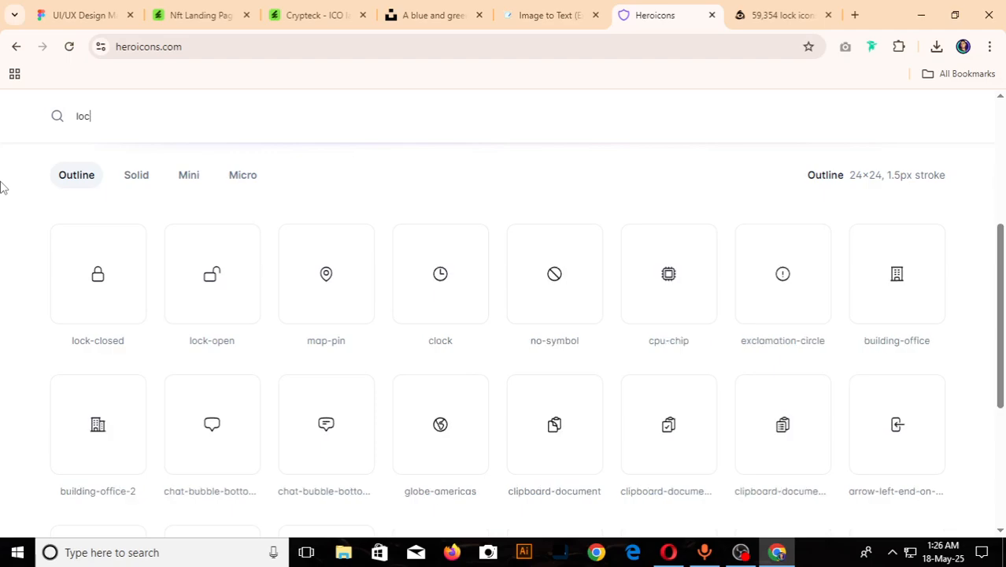
click(97, 249)
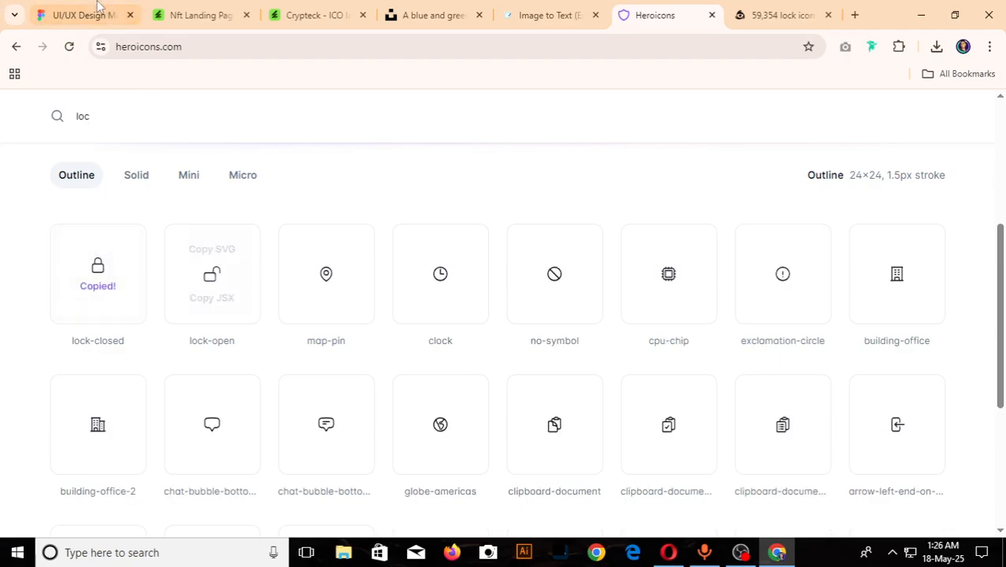
- Return to Figma, paste the lock icon and place it beside the Password label, directly below the Login field's user icon
click(83, 15)
scroll(369, 330, down, 8)
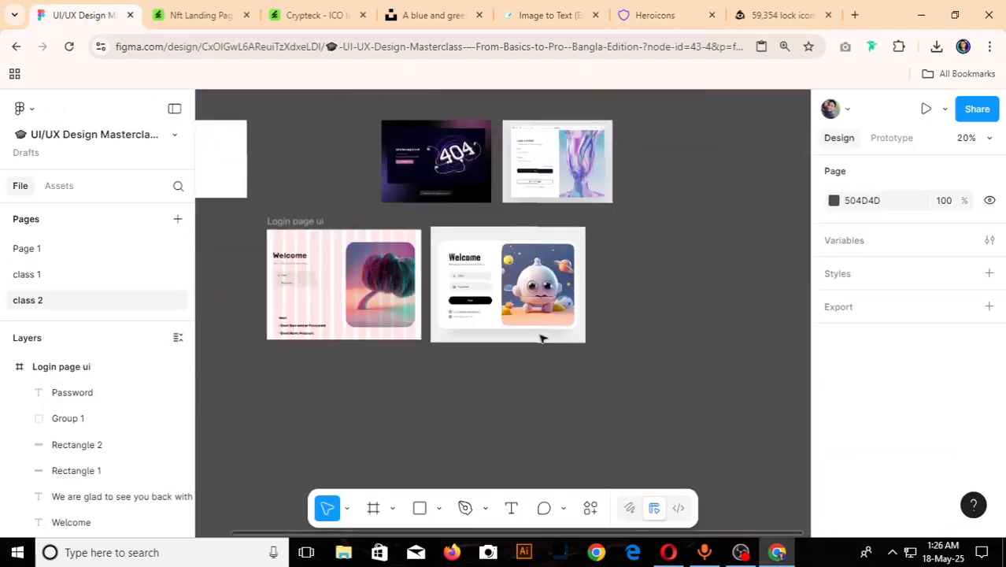
scroll(378, 301, up, 7)
scroll(377, 300, up, 5)
click(334, 280)
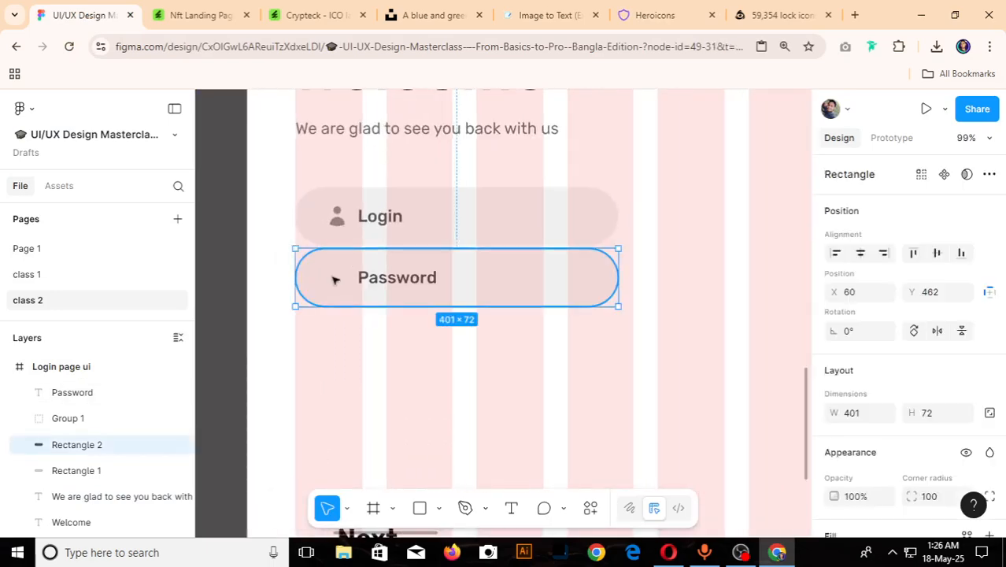
key(ctrl+v)
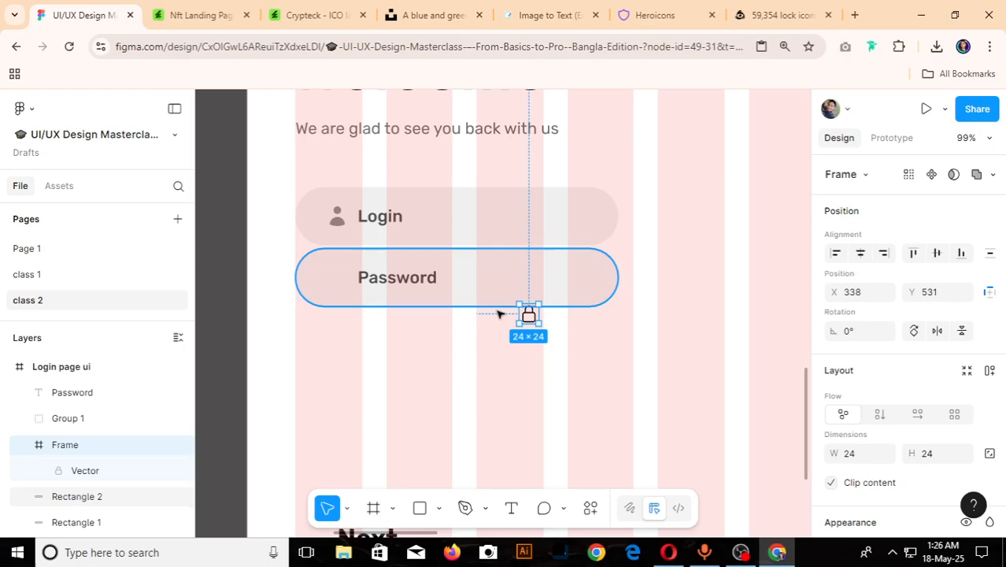
drag(404, 306, 337, 281)
scroll(337, 281, down, 10)
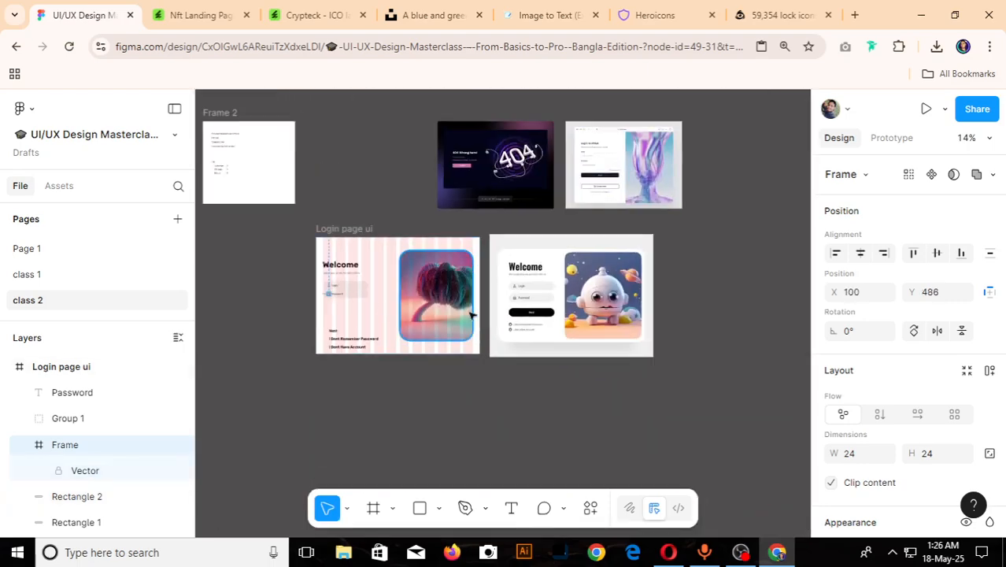
scroll(630, 284, up, 8)
scroll(587, 325, down, 4)
scroll(465, 359, up, 10)
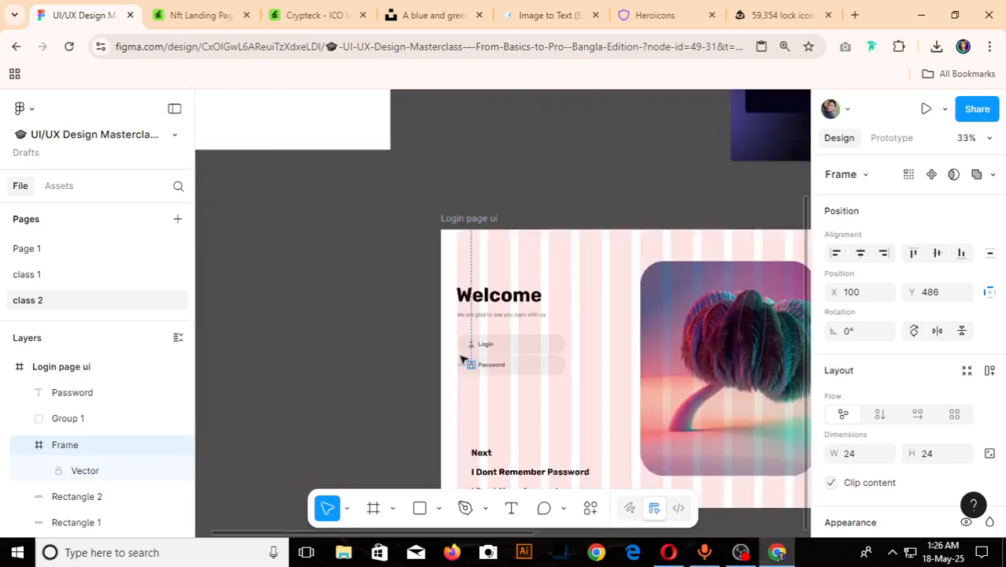
- Add a D9D9D9 fill to the lock icon's vector in the Password field
scroll(541, 355, down, 3)
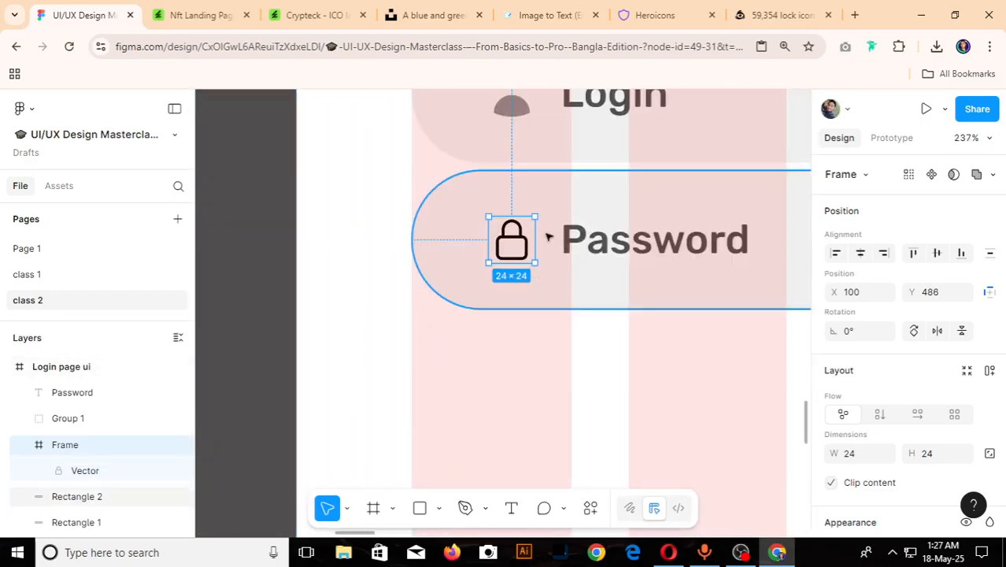
scroll(888, 349, down, 4)
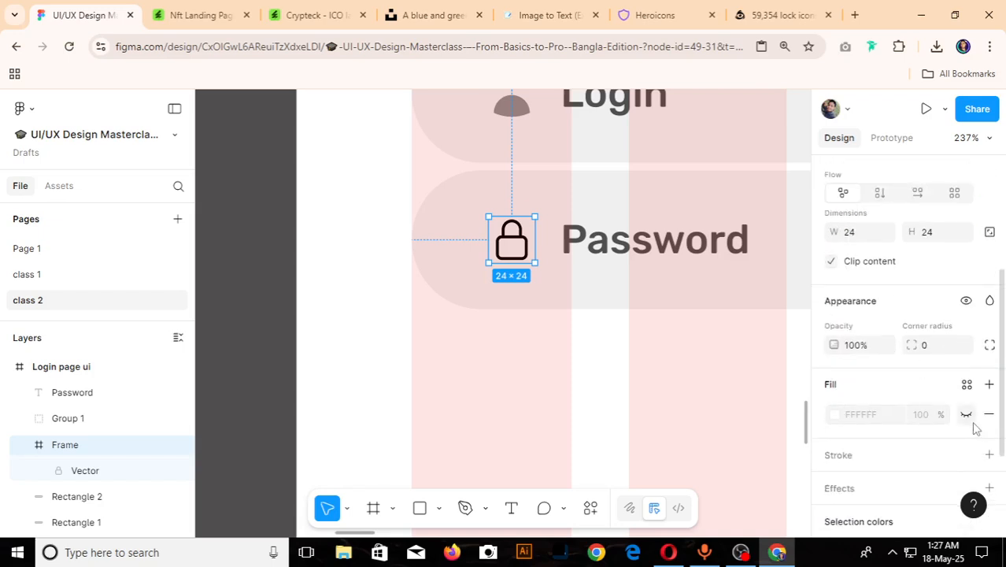
scroll(634, 289, up, 4)
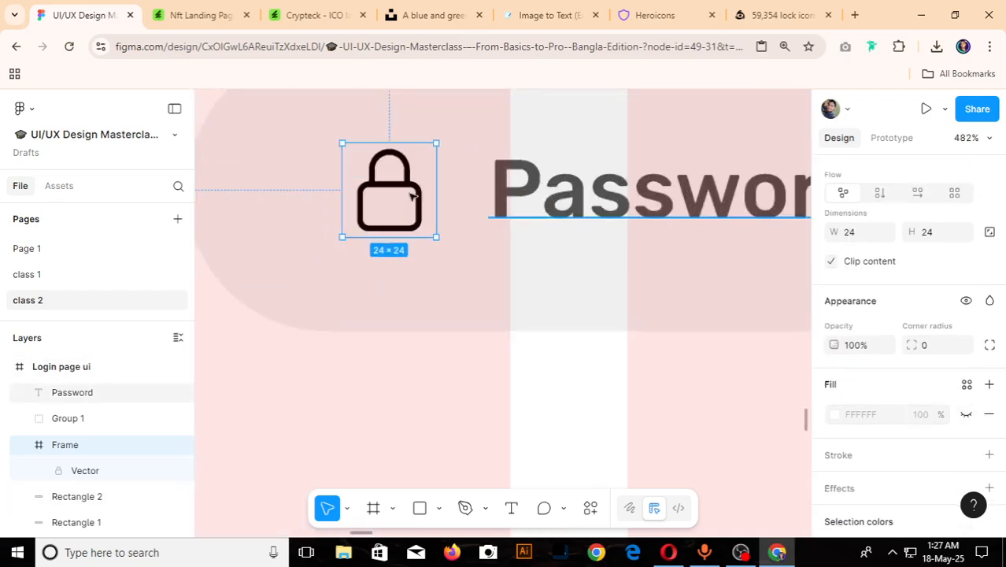
double_click(411, 195)
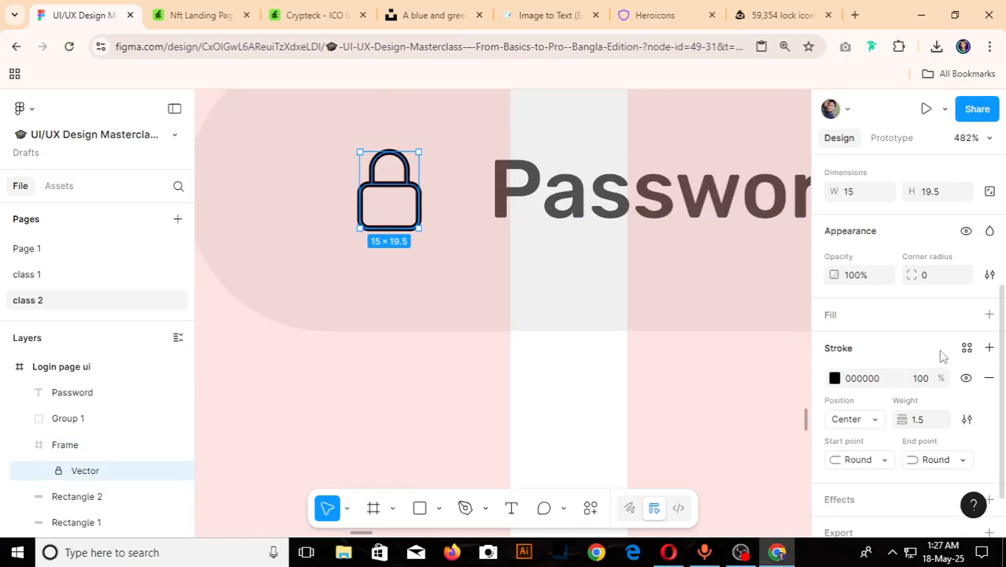
click(989, 316)
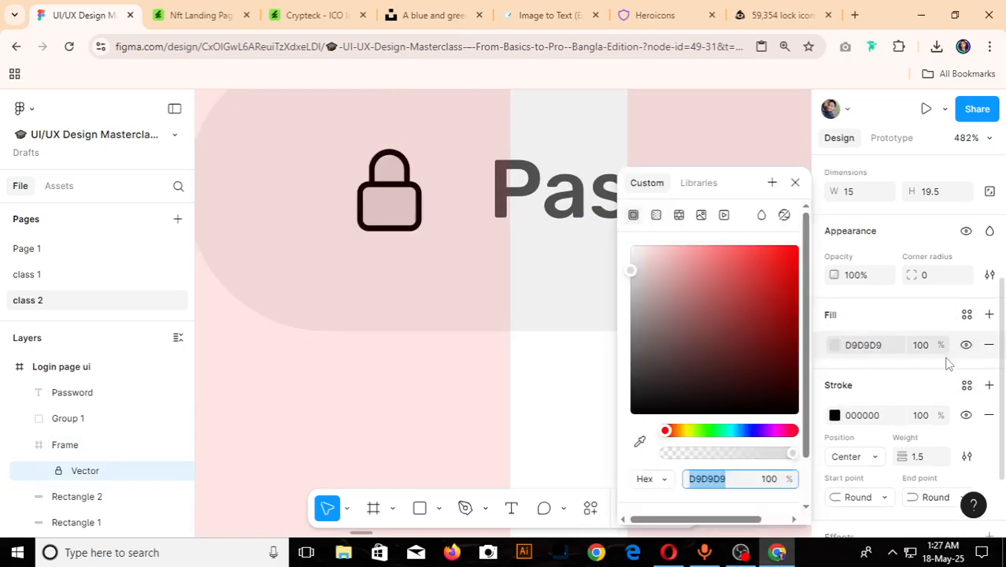
- Try hiding the lock icon's stroke and compare the icon with the one in the reference design
click(966, 415)
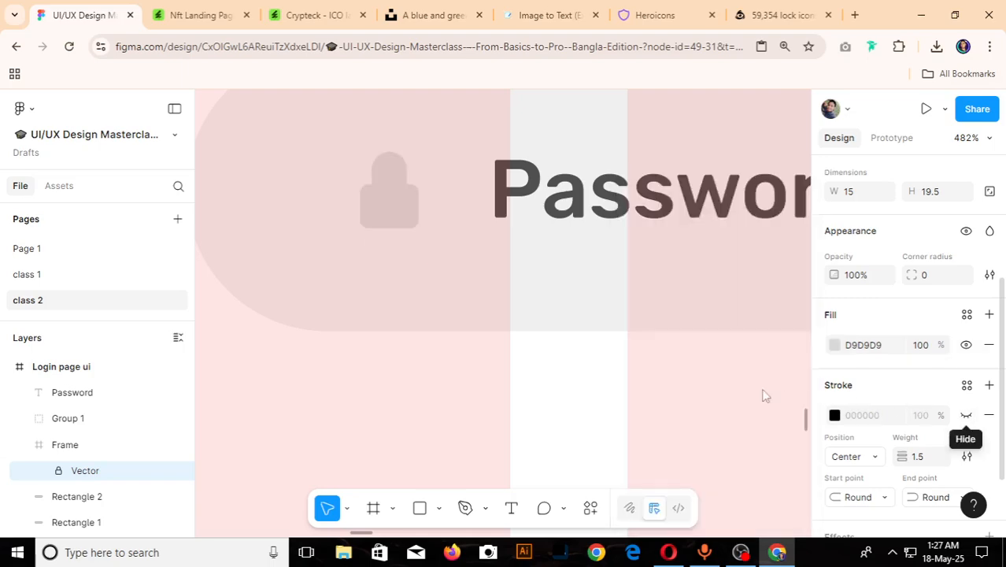
scroll(635, 379, down, 10)
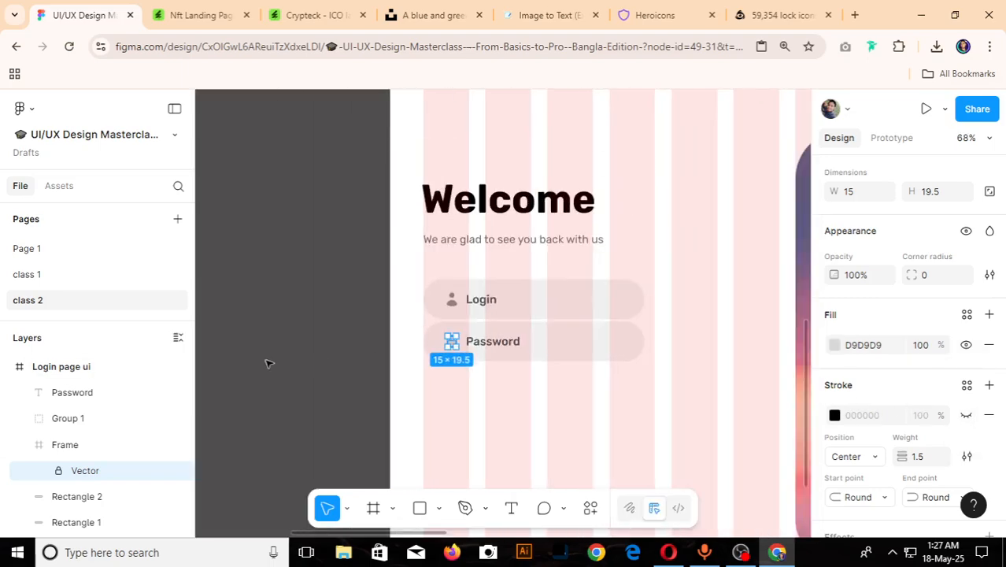
scroll(268, 364, down, 5)
scroll(640, 364, up, 3)
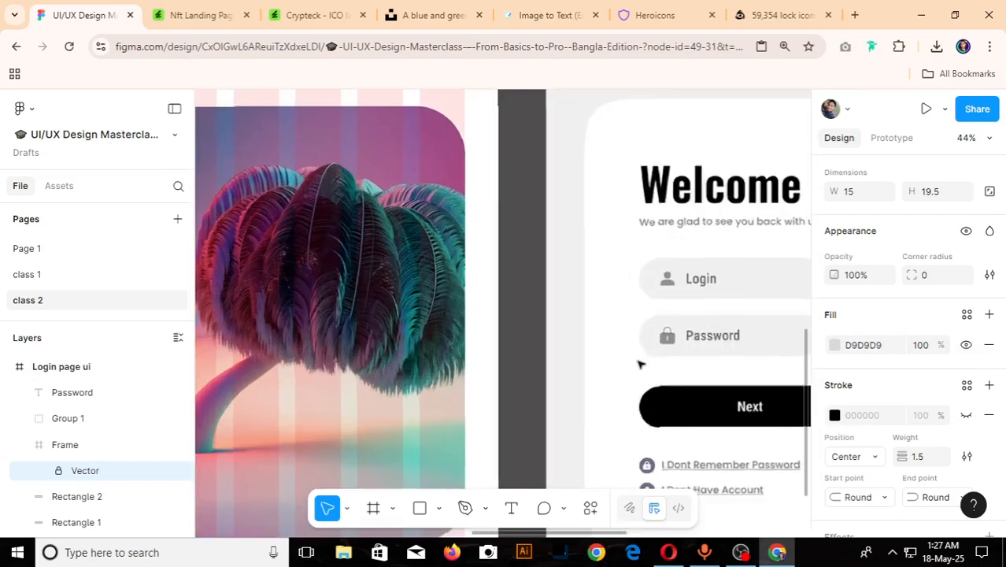
scroll(639, 364, down, 5)
scroll(476, 361, up, 5)
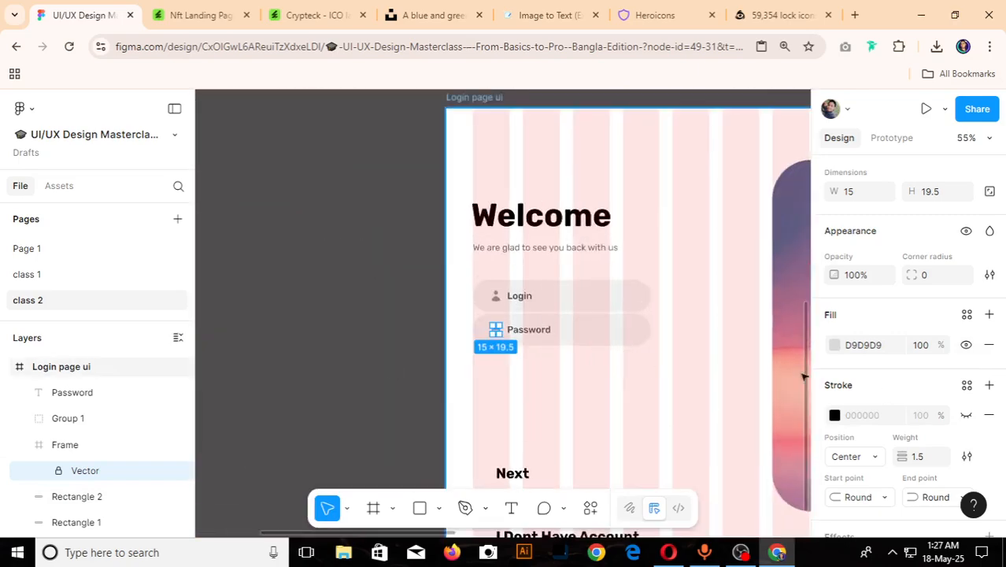
click(962, 418)
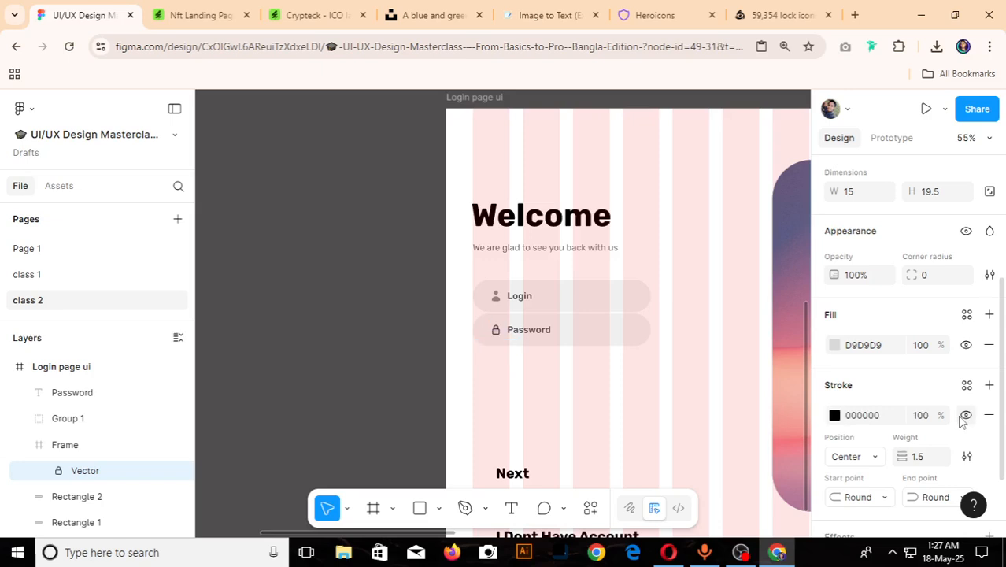
- Set the lock icon's stroke colour to 827E7E, sampled from the Login field's user icon
scroll(469, 341, up, 6)
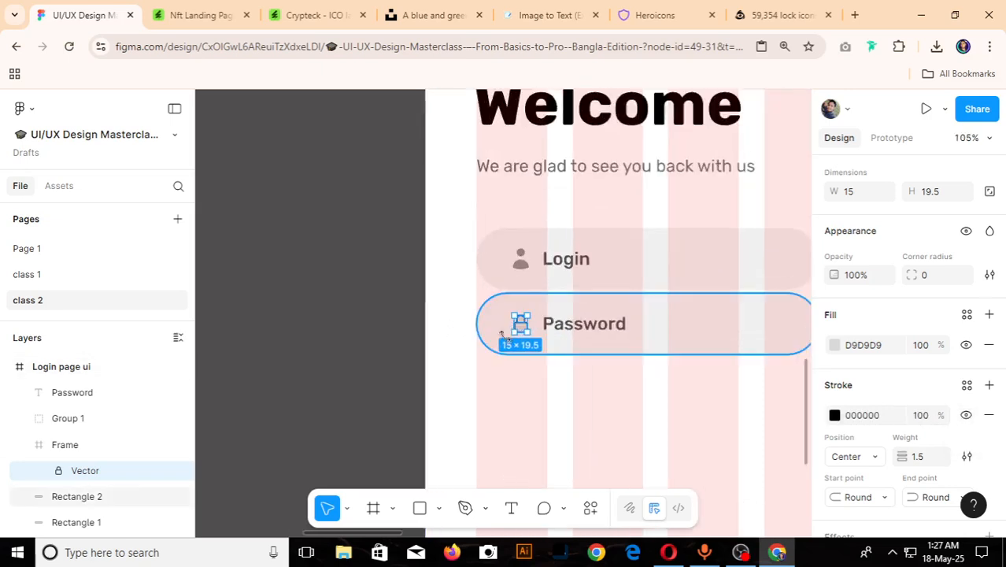
click(835, 415)
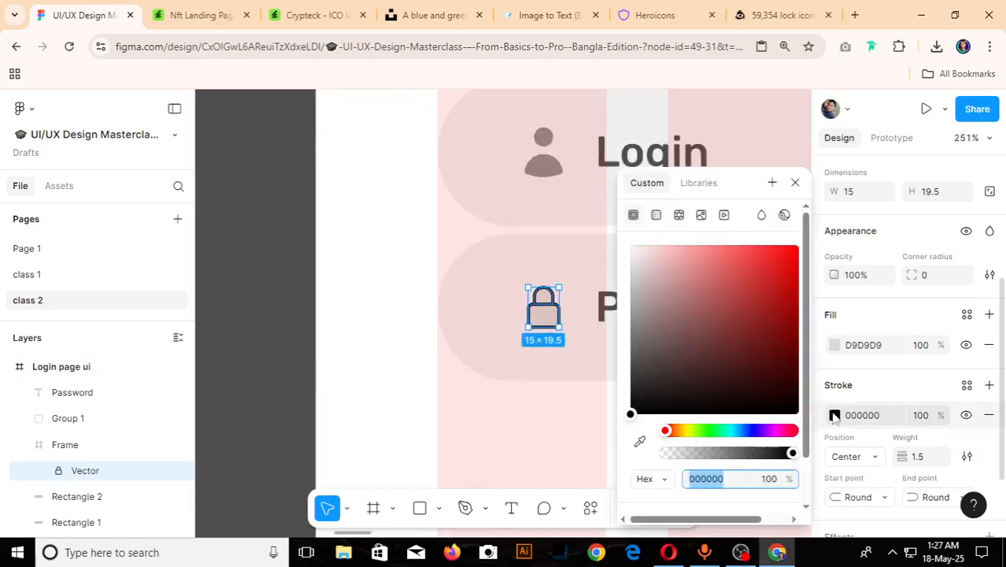
click(639, 439)
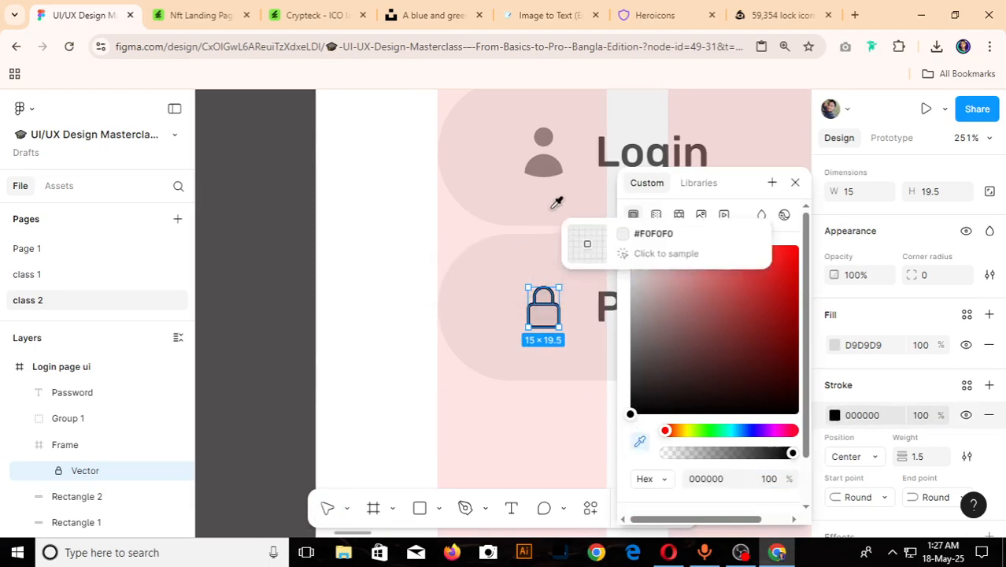
click(550, 162)
drag(635, 323, 638, 338)
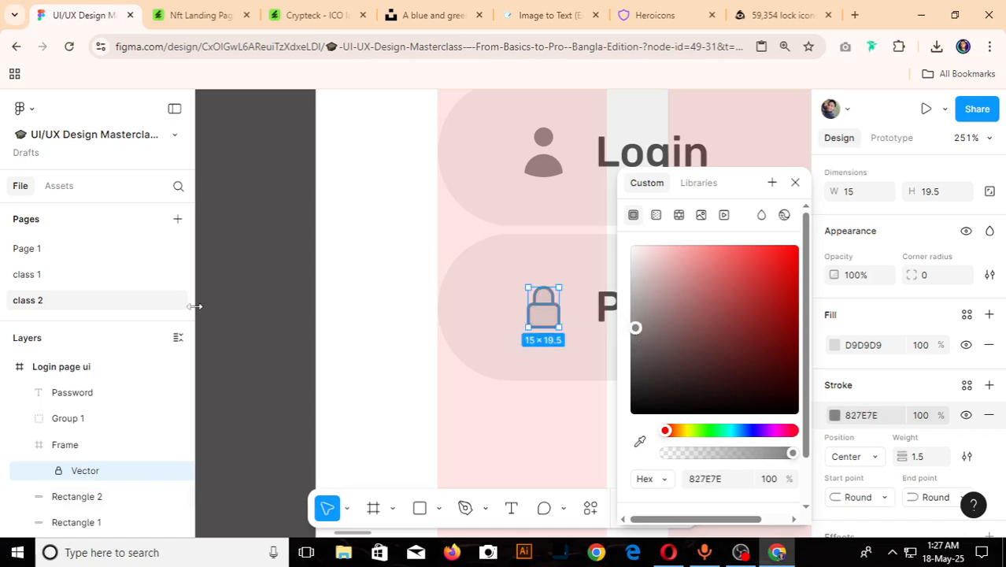
click(225, 303)
- Group the Password field's background, lock icon and label, and move the group down to Y 492
scroll(225, 304, down, 5)
scroll(275, 314, down, 4)
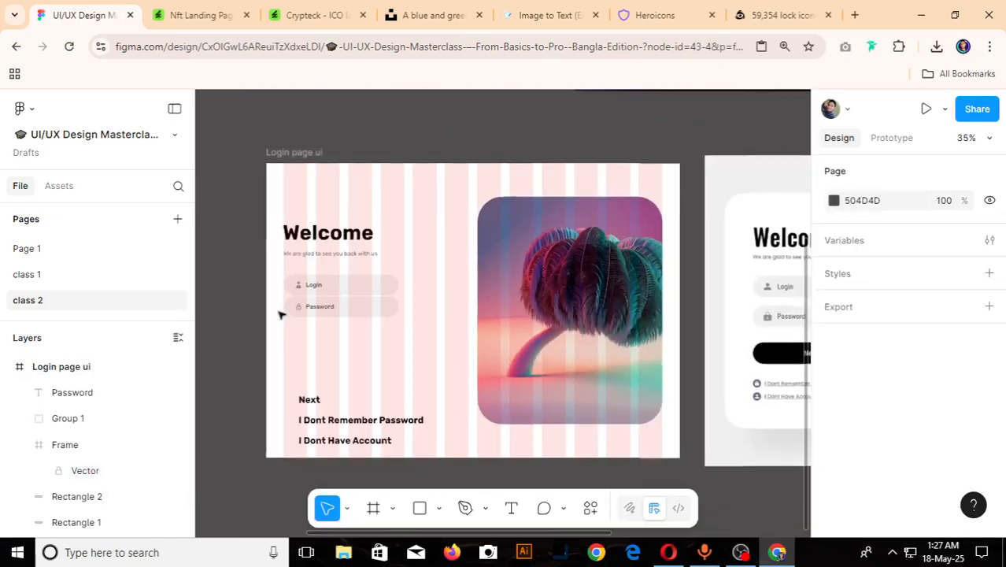
scroll(359, 344, up, 3)
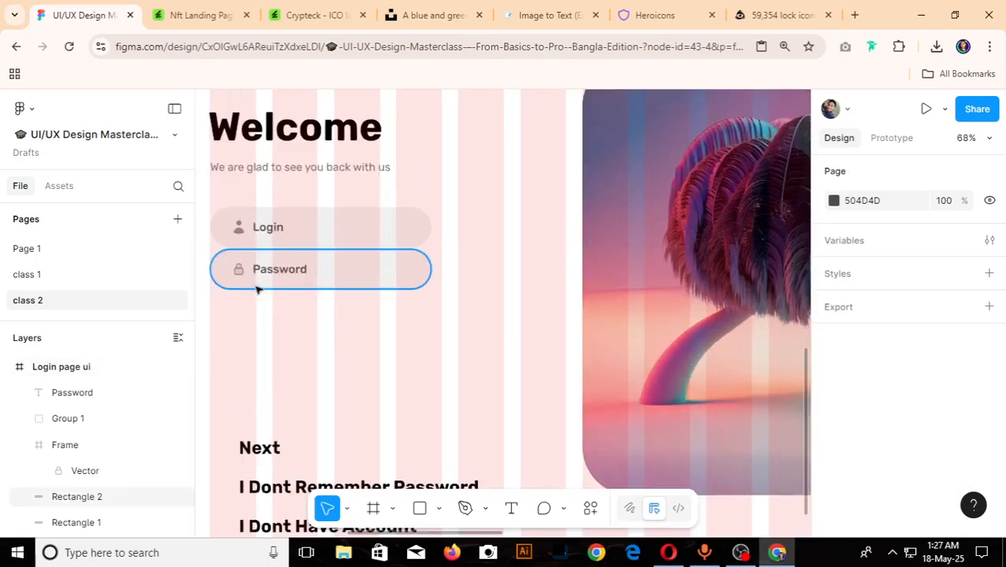
scroll(264, 291, up, 1)
drag(302, 308, 230, 260)
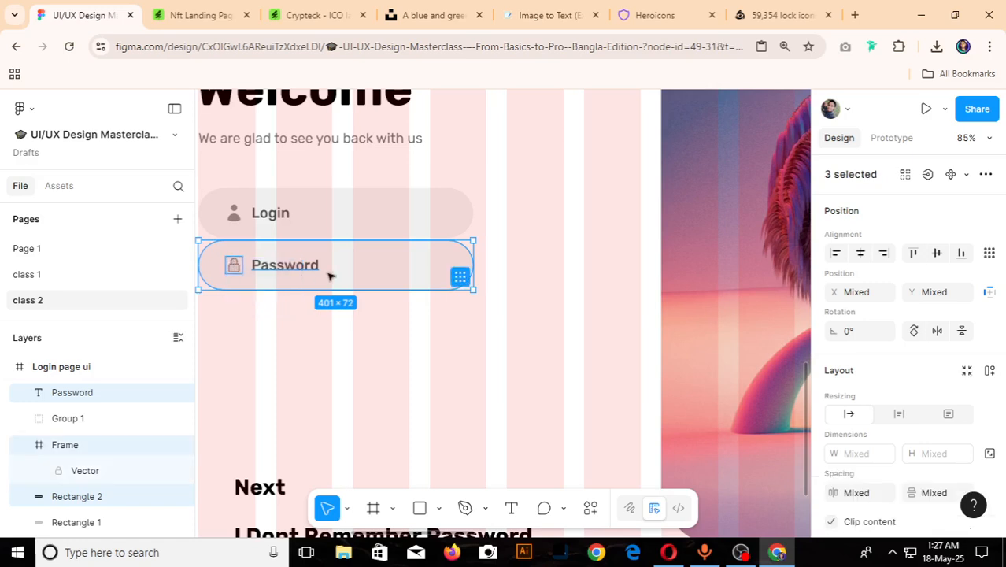
key(ctrl+g)
key(Down)
key(Down)
key(Down)
key(Down)
key(Down)
key(Down)
key(Down)
key(Down)
key(Down)
key(Down)
key(Down)
key(Down)
key(Down)
key(Down)
key(Down)
key(Down)
key(Down)
key(Down)
key(Down)
key(Down)
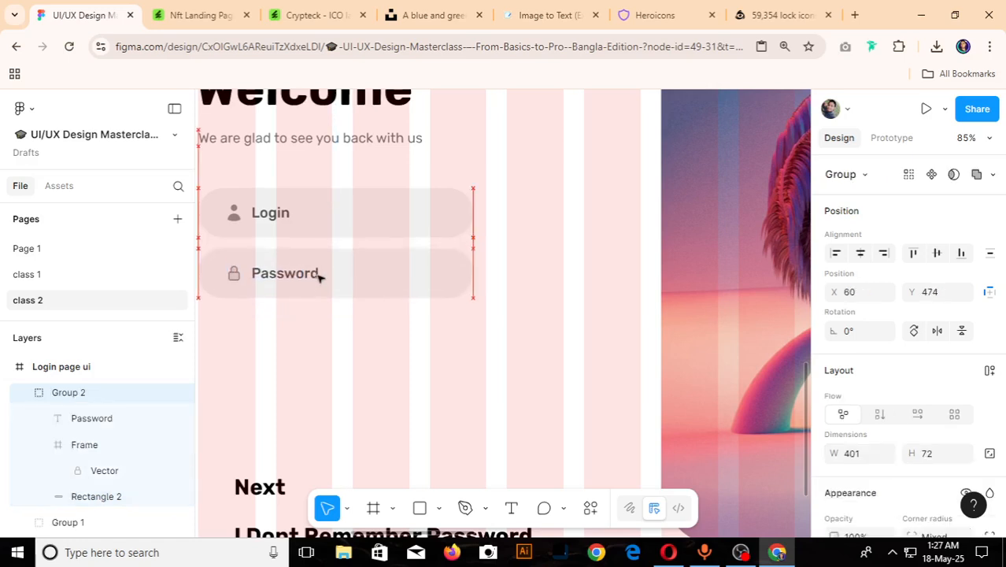
- Measure the gap between the reference design's Login and Password fields with a temporary rectangle, and delete the rectangle
key(shift+2)
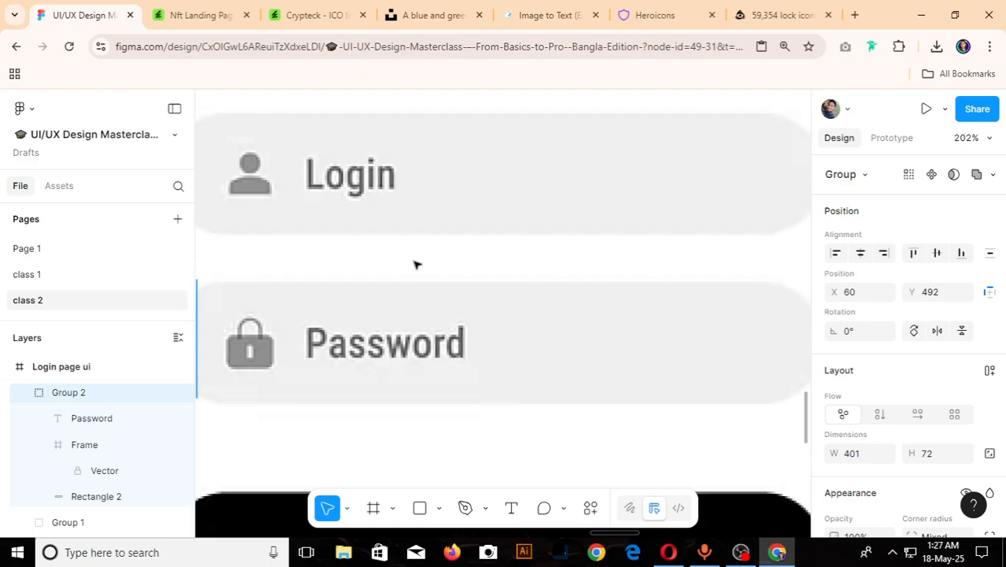
key(r)
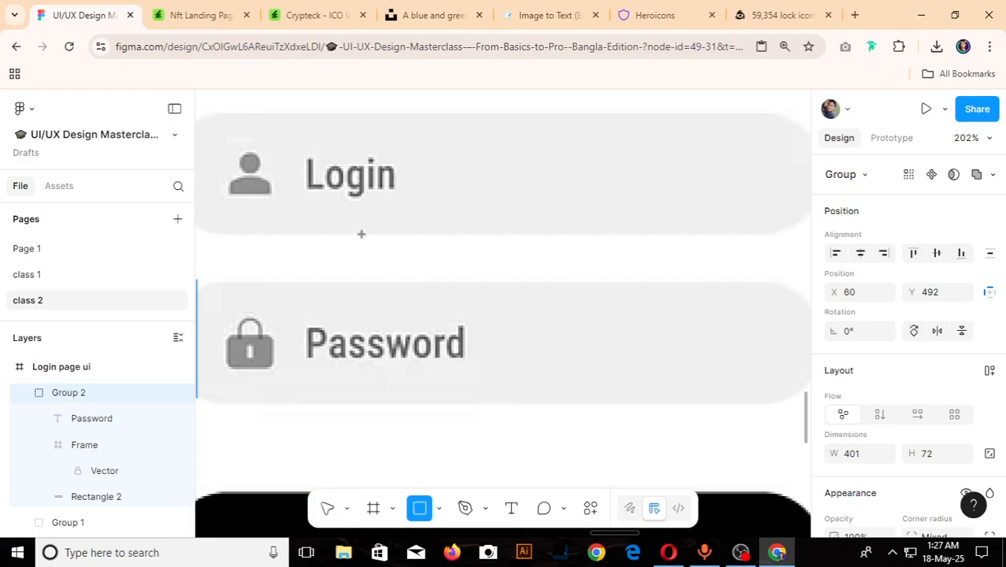
drag(362, 233, 379, 279)
scroll(346, 275, up, 5)
scroll(516, 284, down, 5)
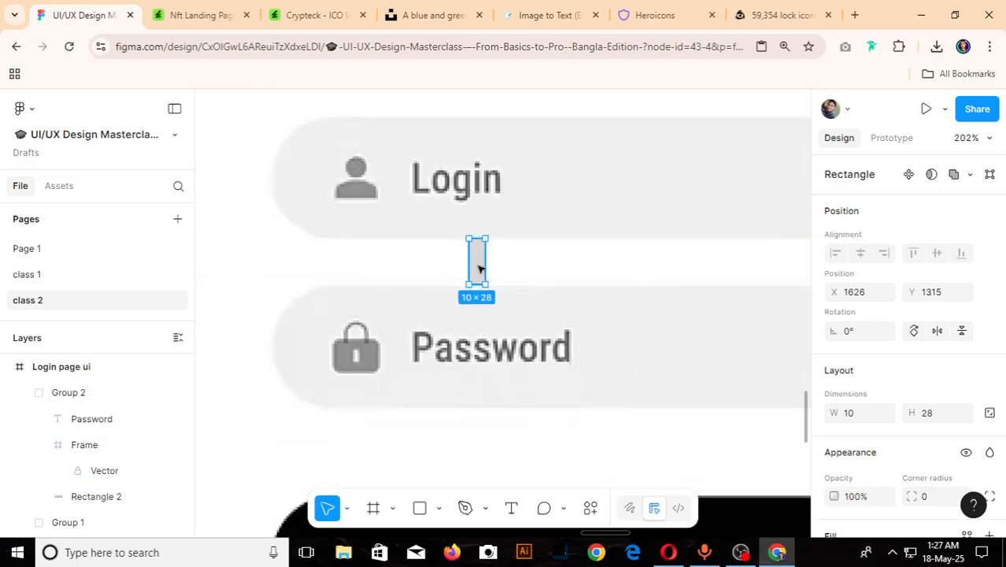
key(Delete)
- Set the vertical spacing between the Login field's background and the Password group to 28
scroll(483, 267, down, 10)
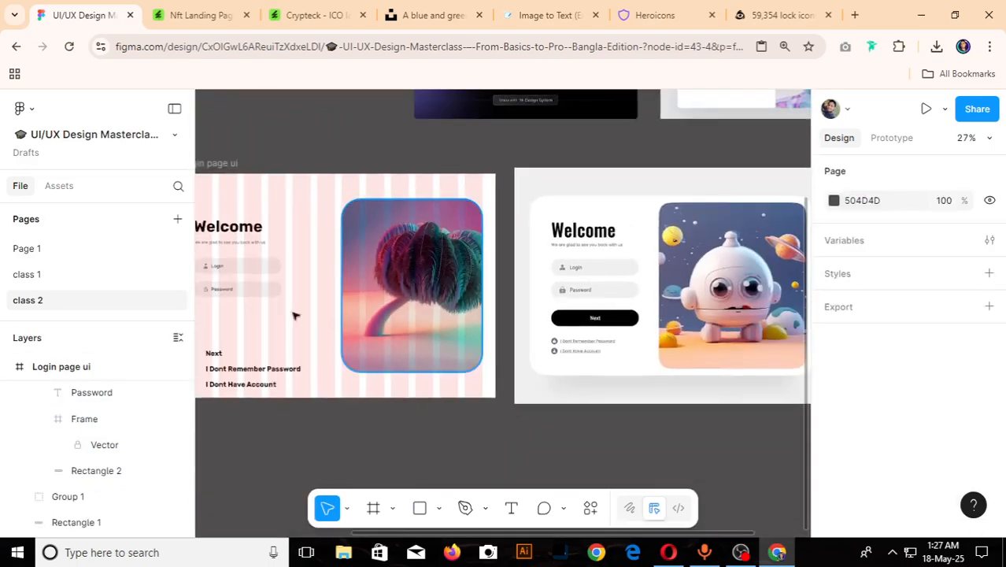
scroll(354, 307, up, 8)
click(304, 260)
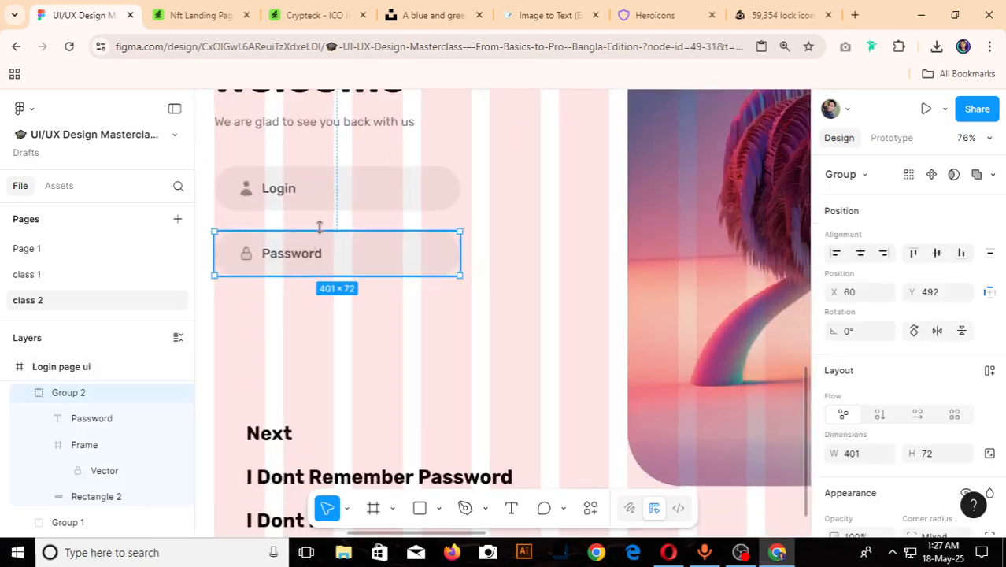
shift+click(329, 211)
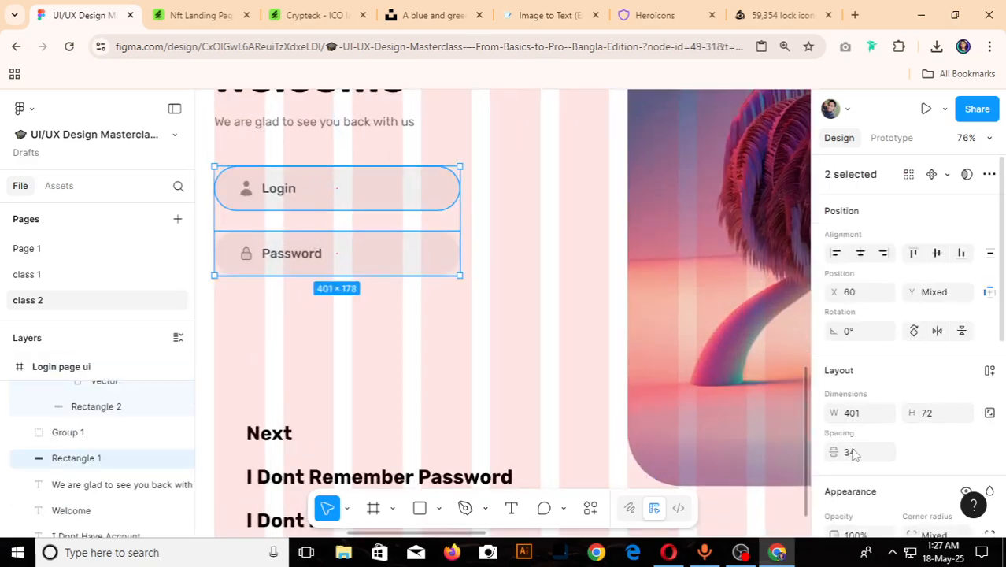
text(2)
key(Escape)
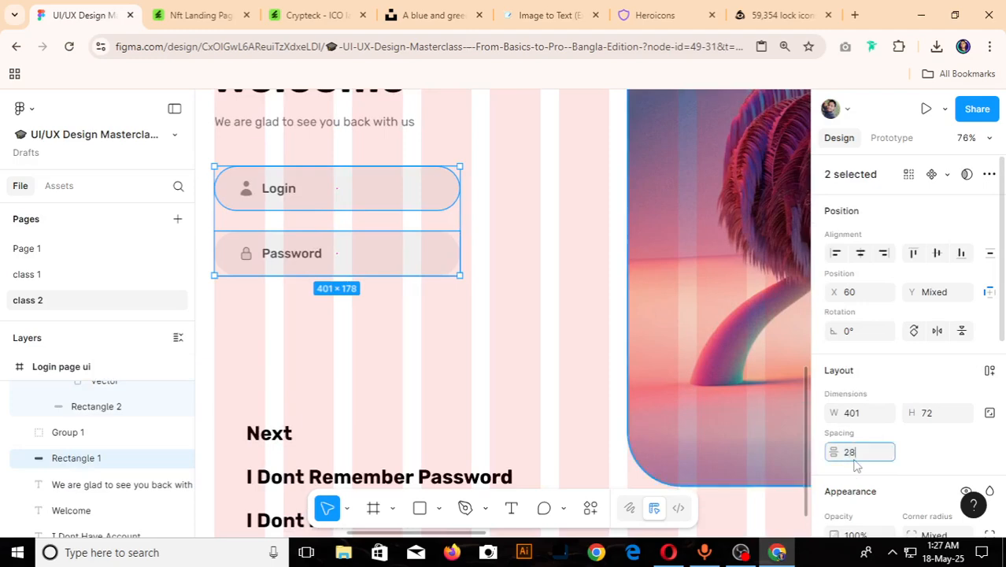
key(Return)
scroll(555, 342, down, 5)
click(323, 377)
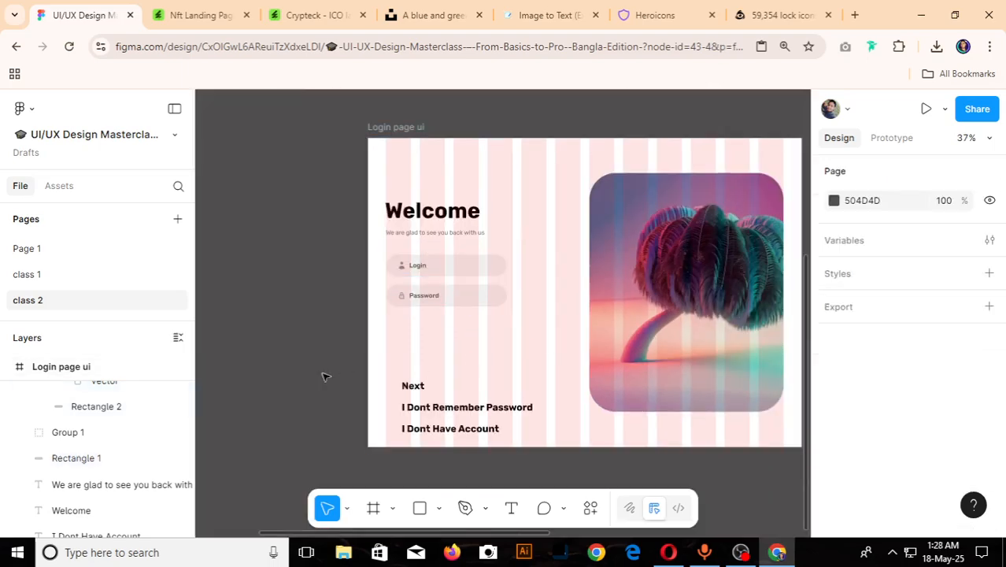
- Check the reference design's Next button, and place a duplicate of the Password group below the original at Y 619
scroll(323, 376, down, 3)
scroll(638, 373, up, 8)
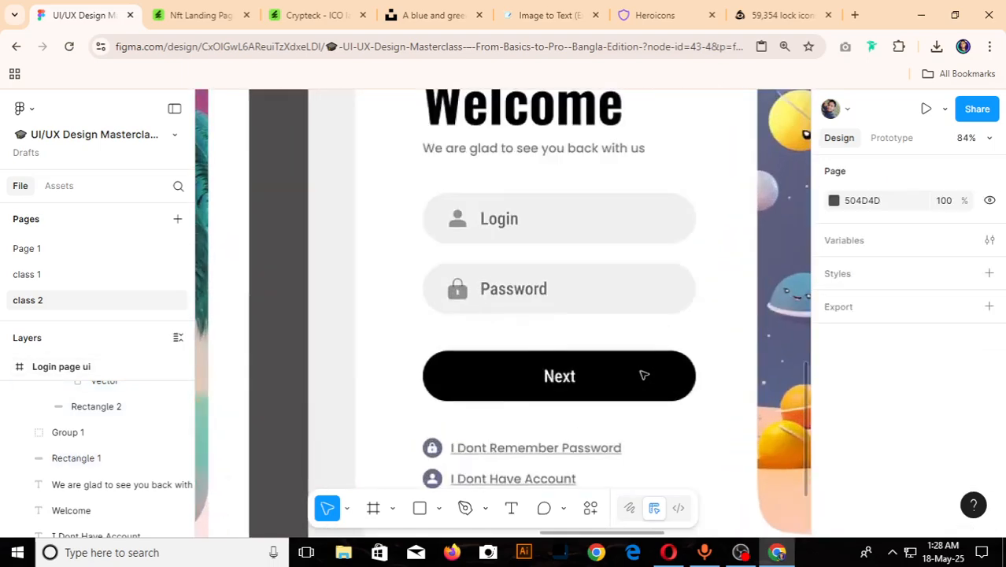
scroll(644, 376, down, 8)
scroll(237, 360, up, 6)
click(297, 325)
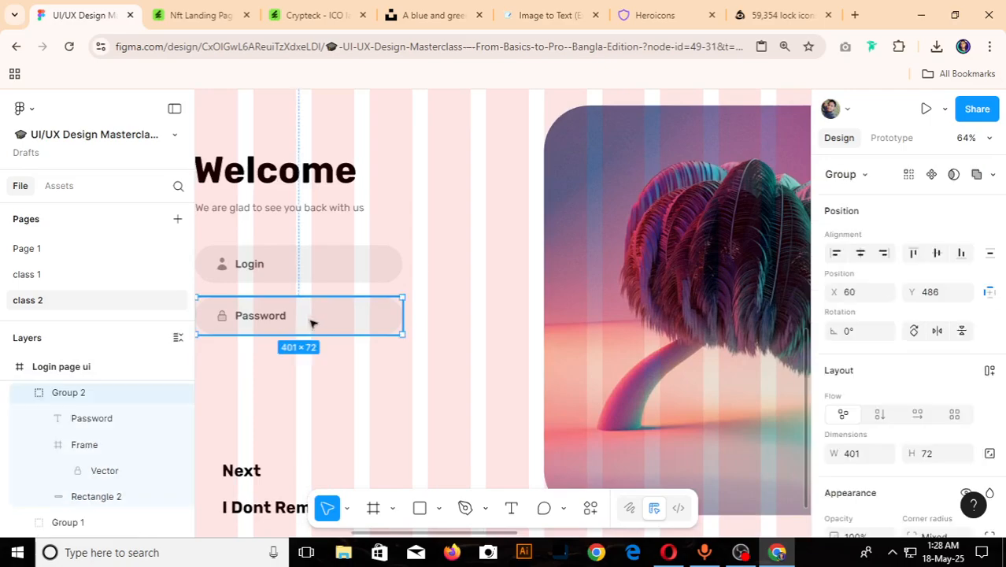
key(ctrl+d)
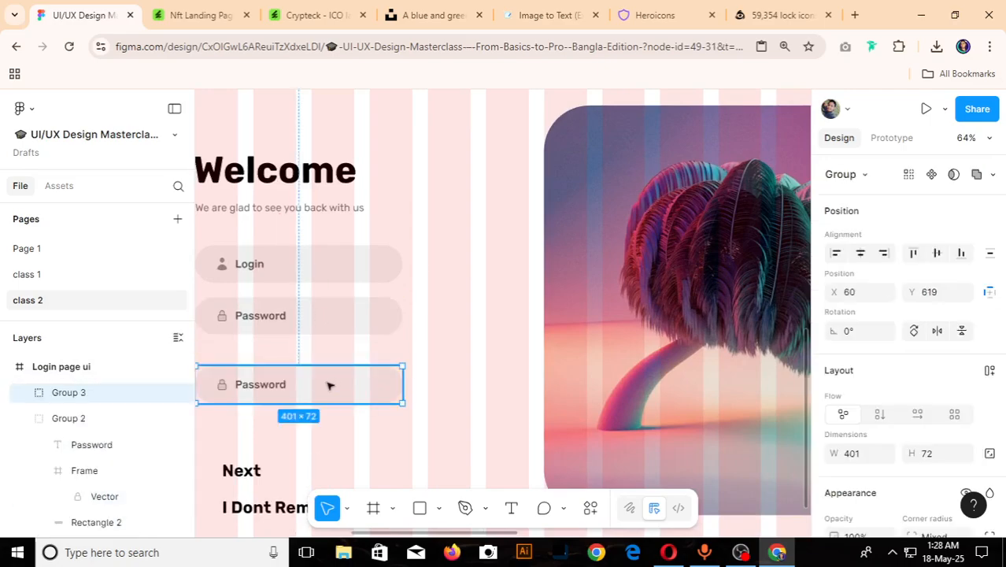
- Delete the lock icon from the duplicated Password field and change its label to "Next"
scroll(330, 387, down, 6)
scroll(286, 403, up, 5)
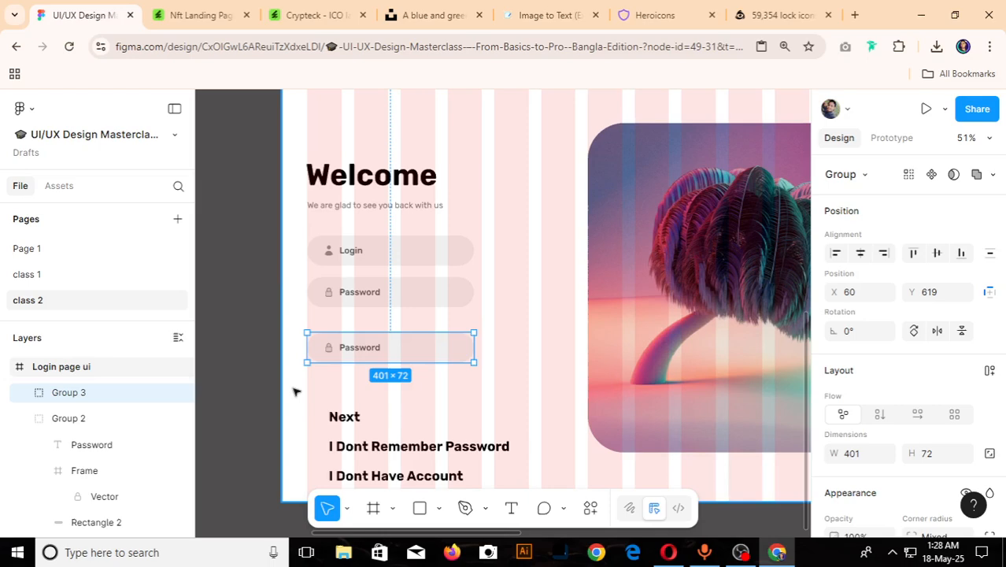
double_click(329, 353)
key(Delete)
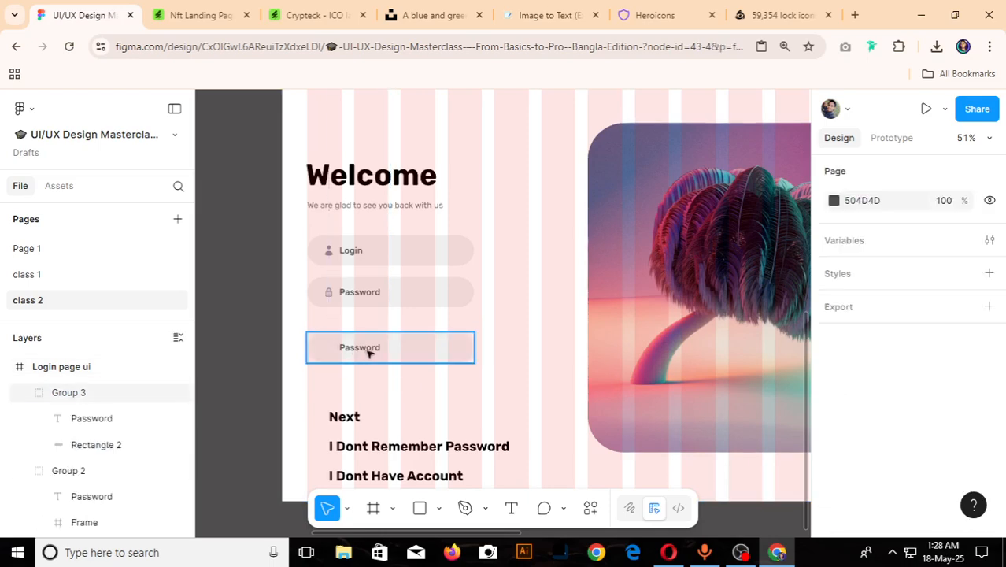
double_click(369, 354)
double_click(368, 351)
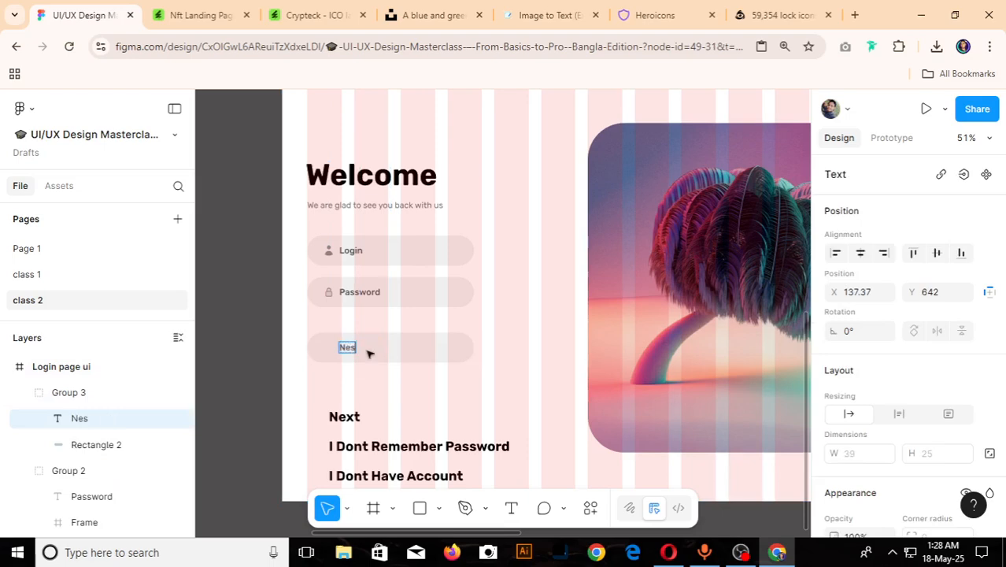
key(Escape)
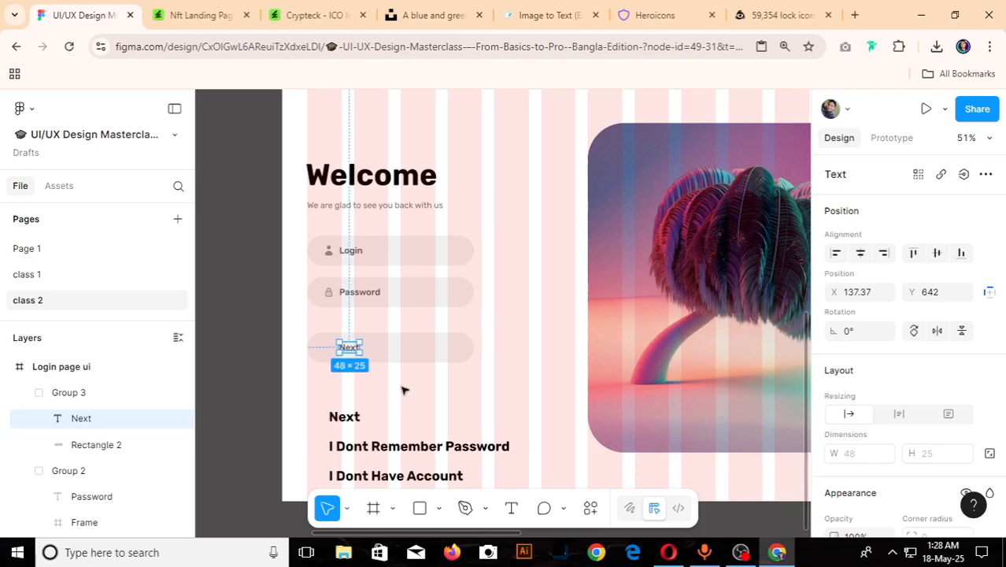
- Centre the Next label horizontally on its rounded background
shift+click(417, 360)
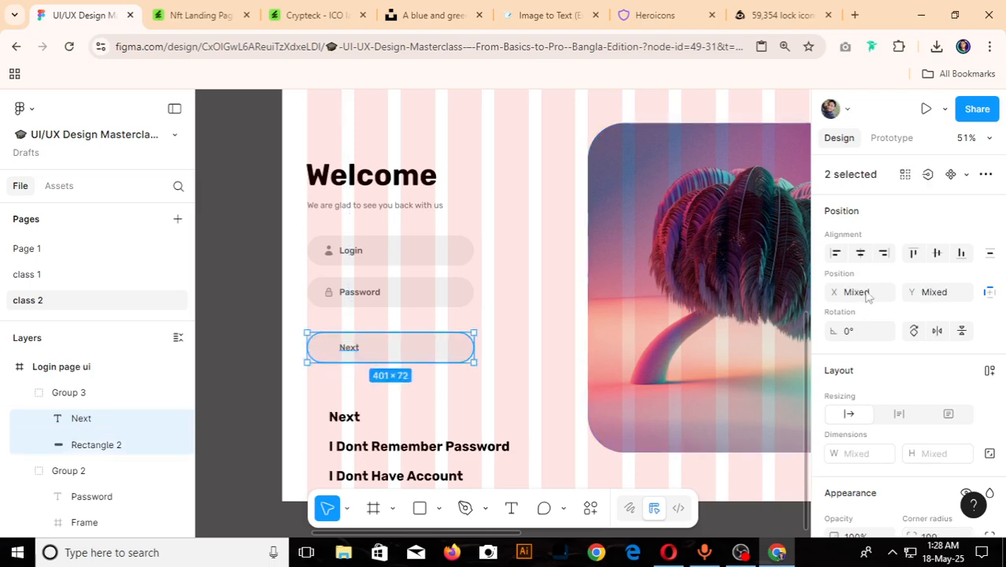
click(860, 253)
key(ctrl+plus)
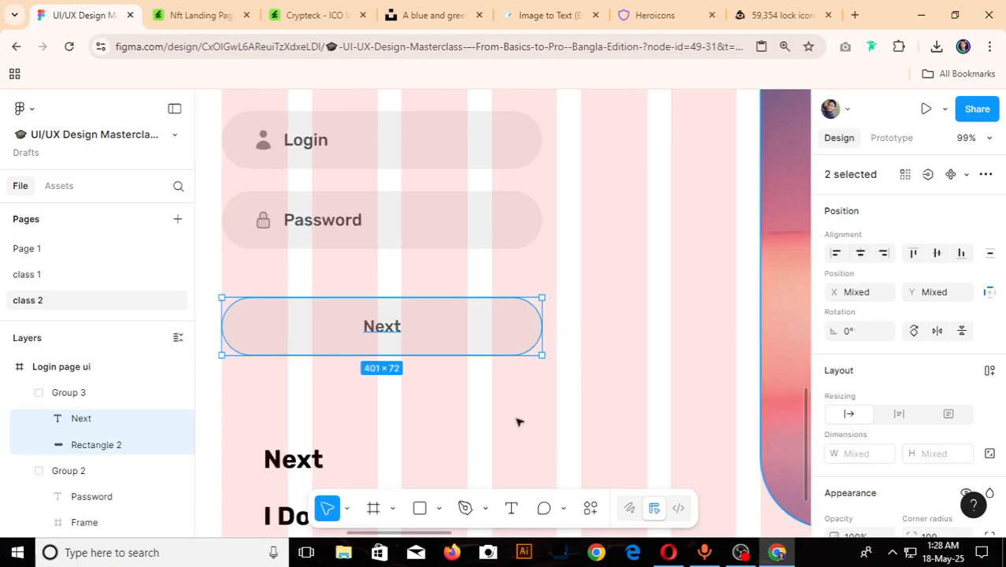
- Fill the new Next button's background with the black sampled from the reference design's Next button
click(458, 425)
scroll(458, 425, down, 5)
click(471, 387)
scroll(314, 387, down, 4)
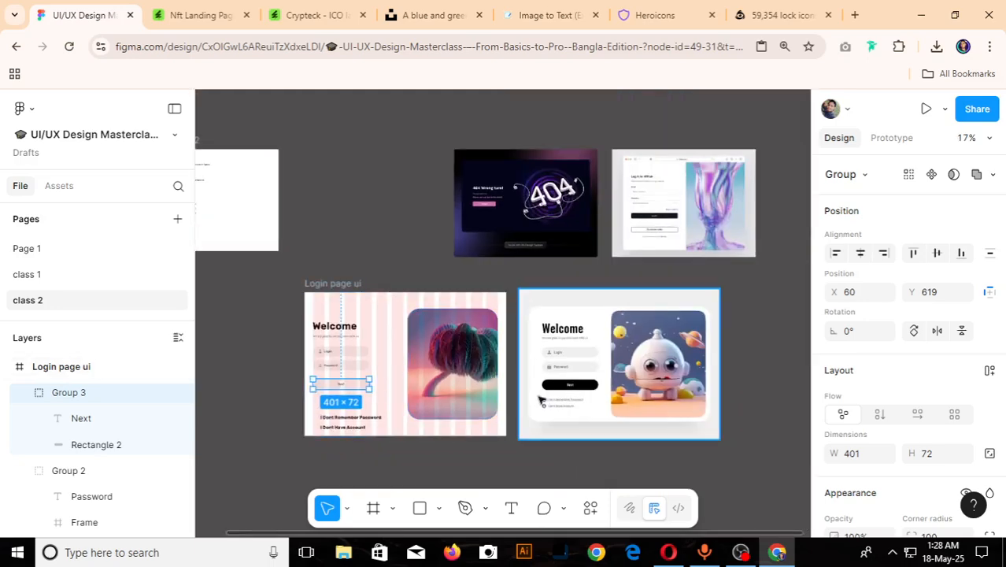
key(i)
click(588, 385)
click(268, 389)
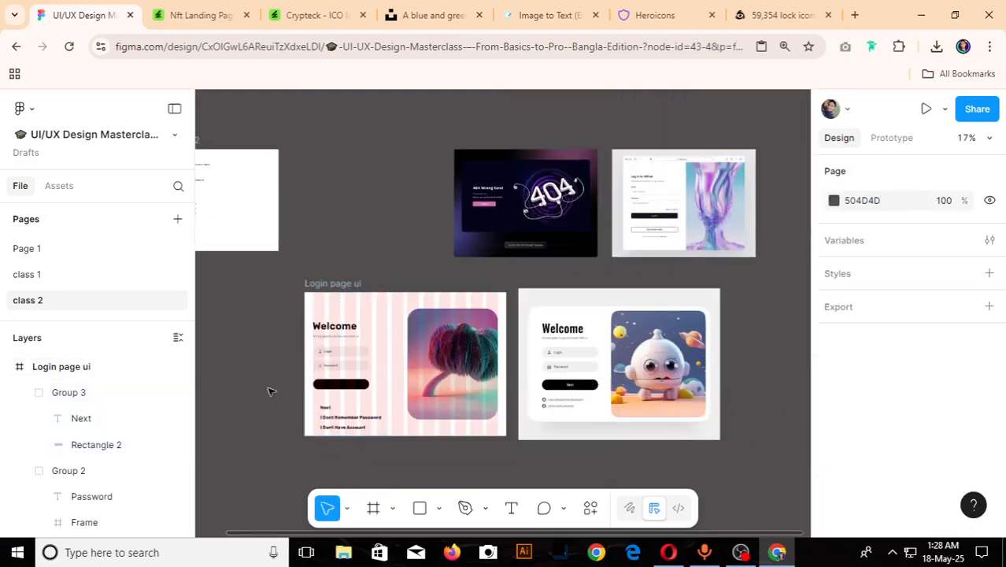
- Change the fill of the Next label on the black button to white
scroll(295, 385, up, 3)
click(402, 388)
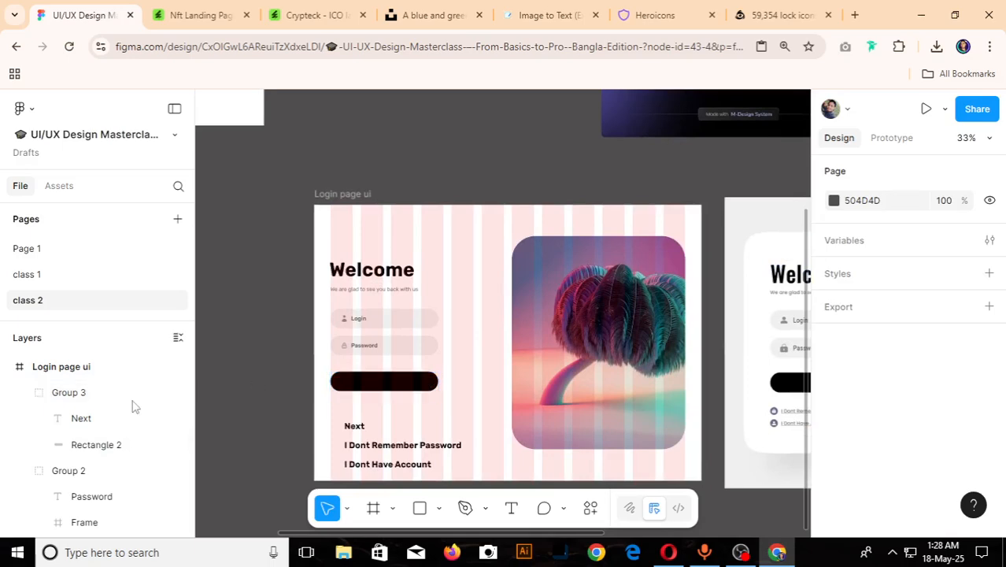
click(75, 422)
scroll(771, 426, down, 3)
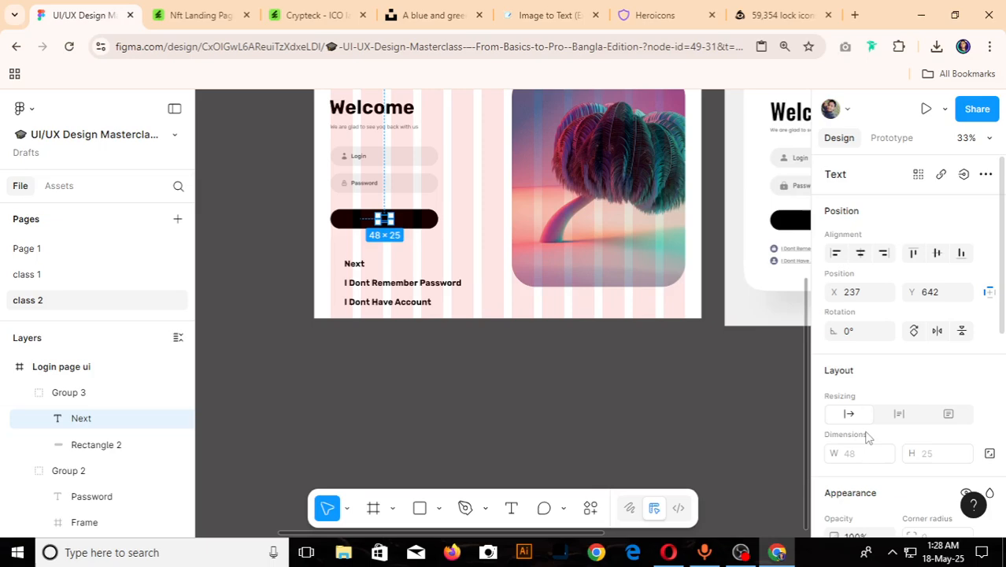
scroll(858, 439, down, 3)
scroll(846, 437, down, 2)
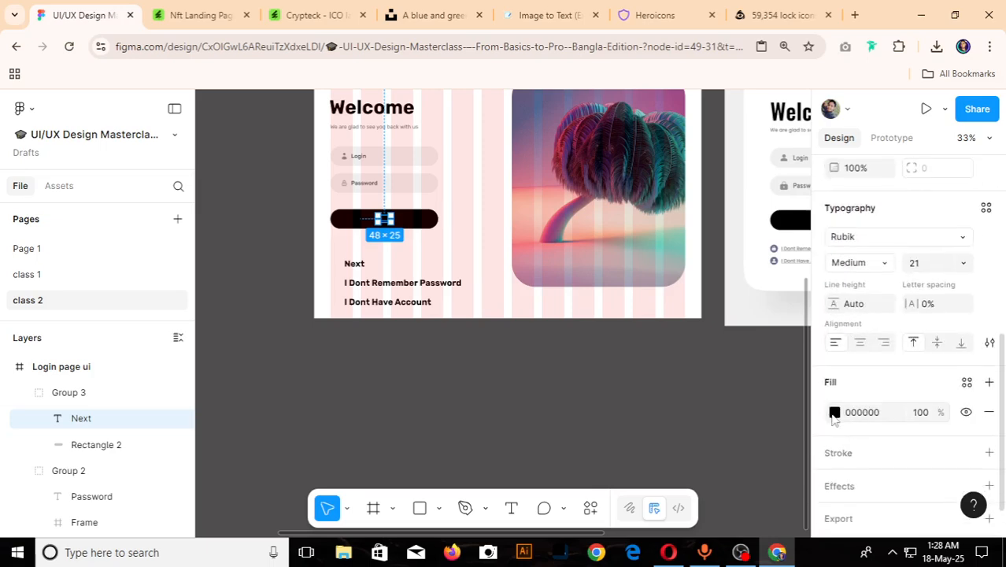
click(834, 415)
drag(719, 291, 619, 234)
click(426, 367)
- Compare the login page with the reference design, examining the two links beneath its Next button
scroll(366, 309, down, 3)
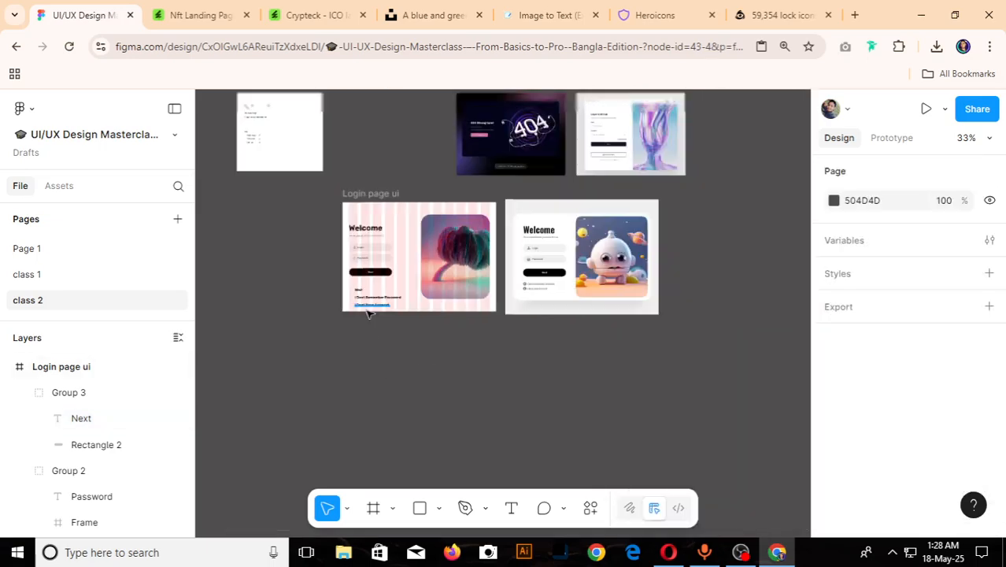
scroll(533, 272, up, 5)
scroll(579, 278, down, 6)
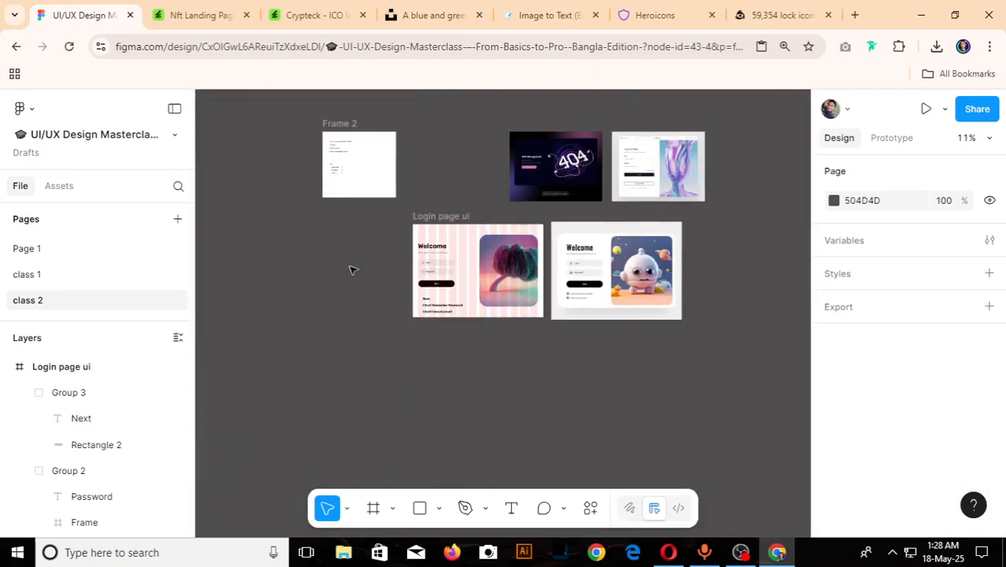
scroll(496, 305, up, 5)
scroll(508, 306, down, 5)
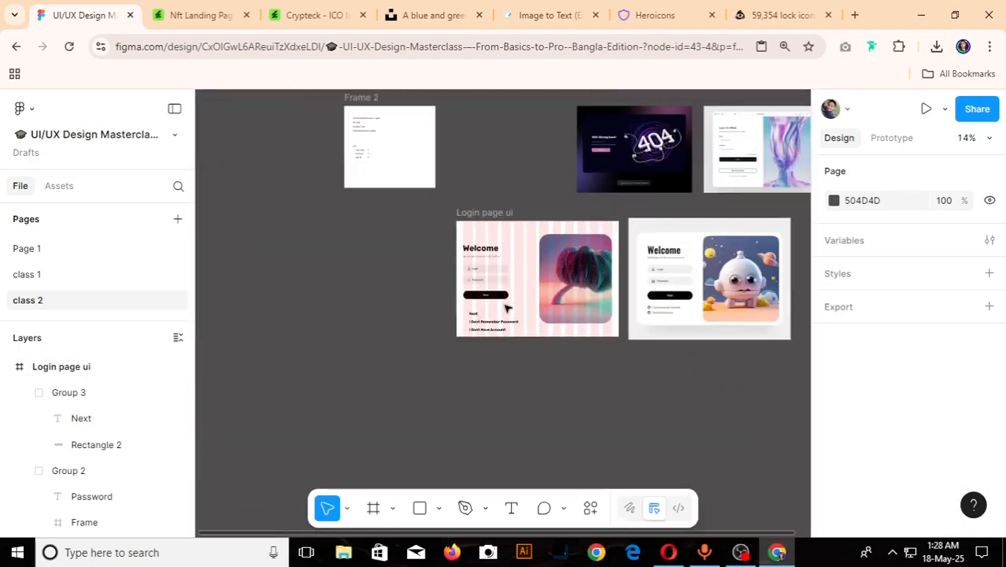
scroll(546, 366, up, 5)
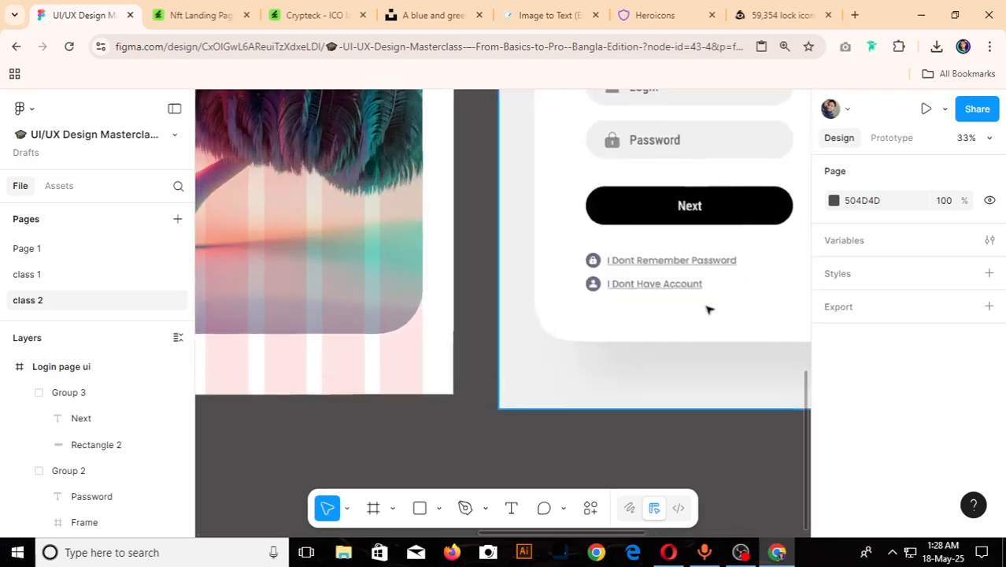
scroll(742, 277, down, 5)
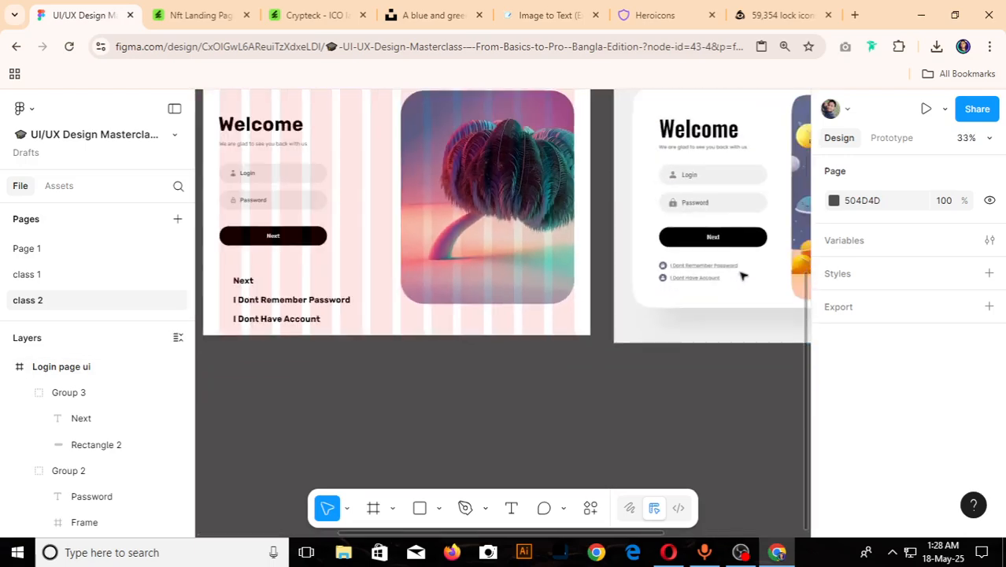
scroll(699, 285, up, 4)
scroll(714, 294, down, 4)
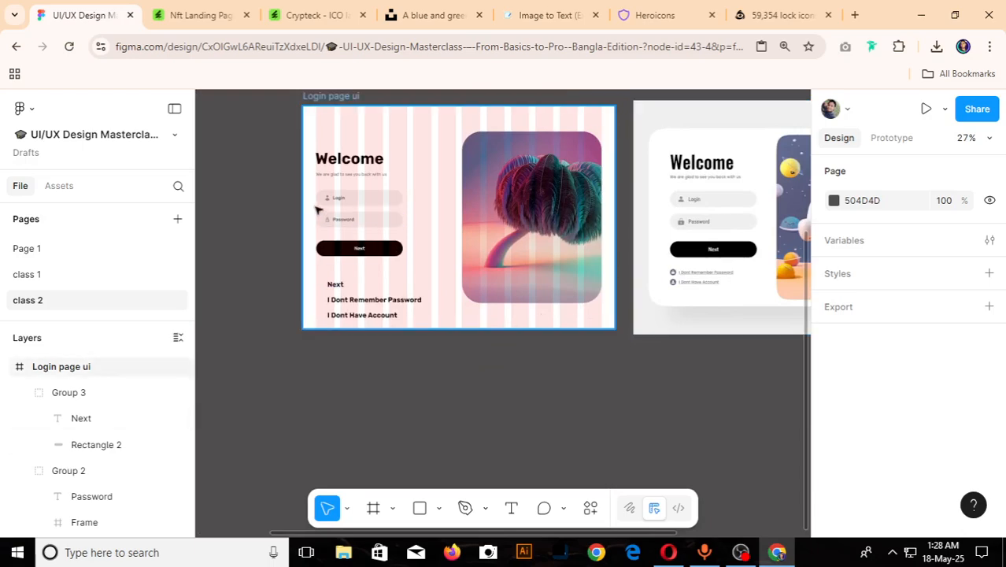
- Place a duplicate of the Login label below the Next button at Y 750, and delete the large loose Next text
scroll(331, 207, up, 3)
scroll(375, 288, down, 3)
scroll(319, 235, up, 2)
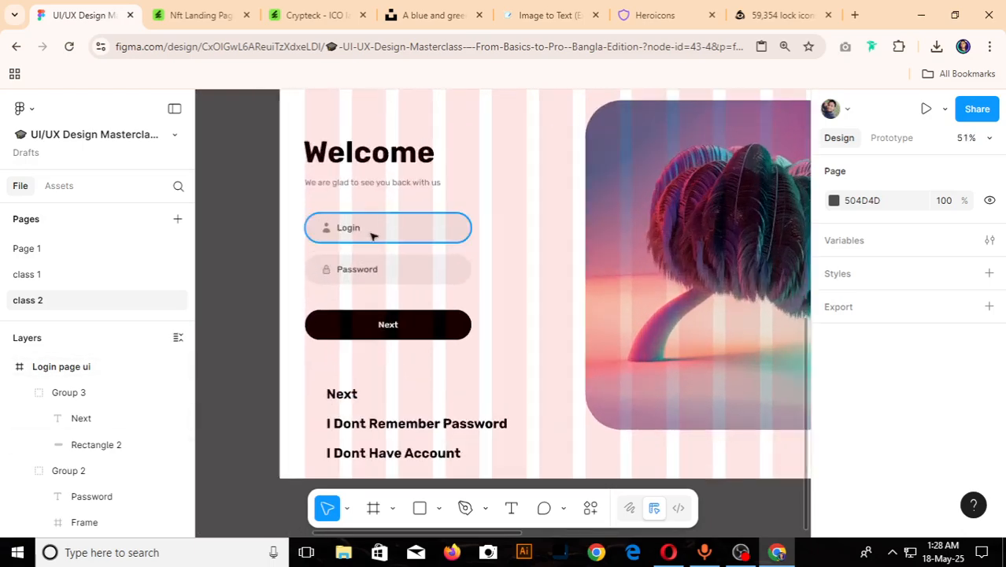
ctrl+click(352, 231)
drag(353, 228, 361, 371)
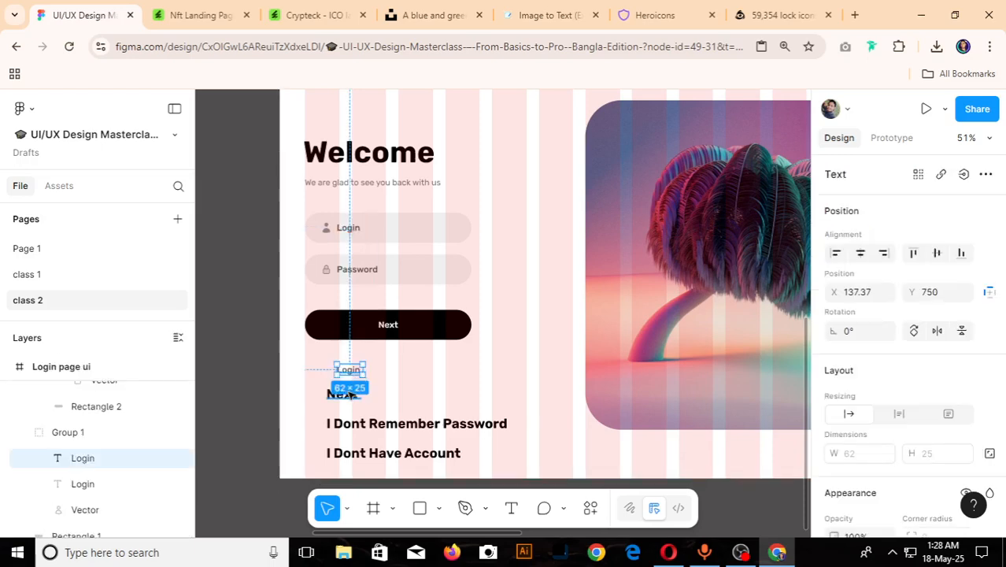
click(352, 393)
key(Delete)
- Replace the duplicated Login label's text with "I Dont Remember Password", copied from the large text below it
click(374, 424)
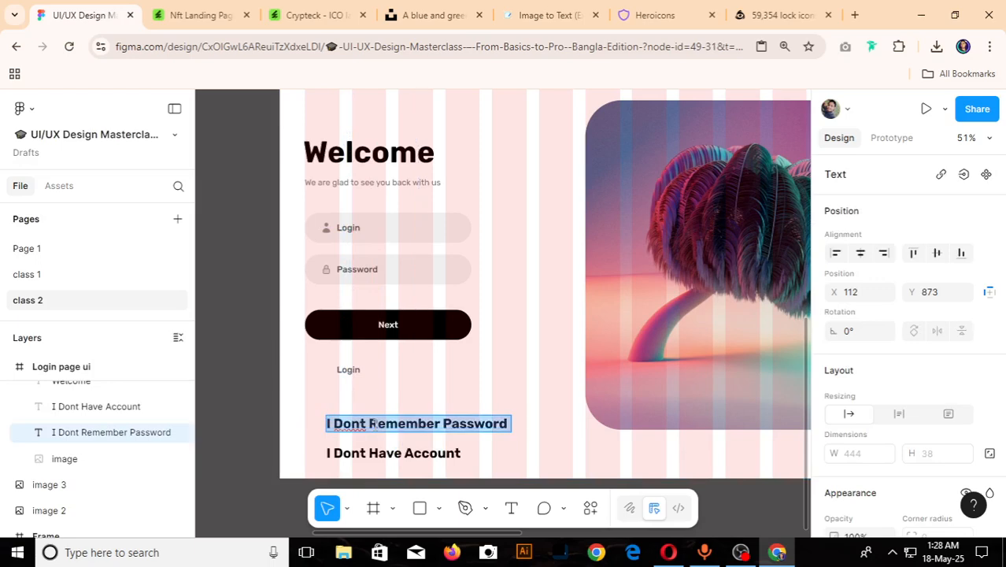
scroll(366, 422, up, 5)
click(331, 310)
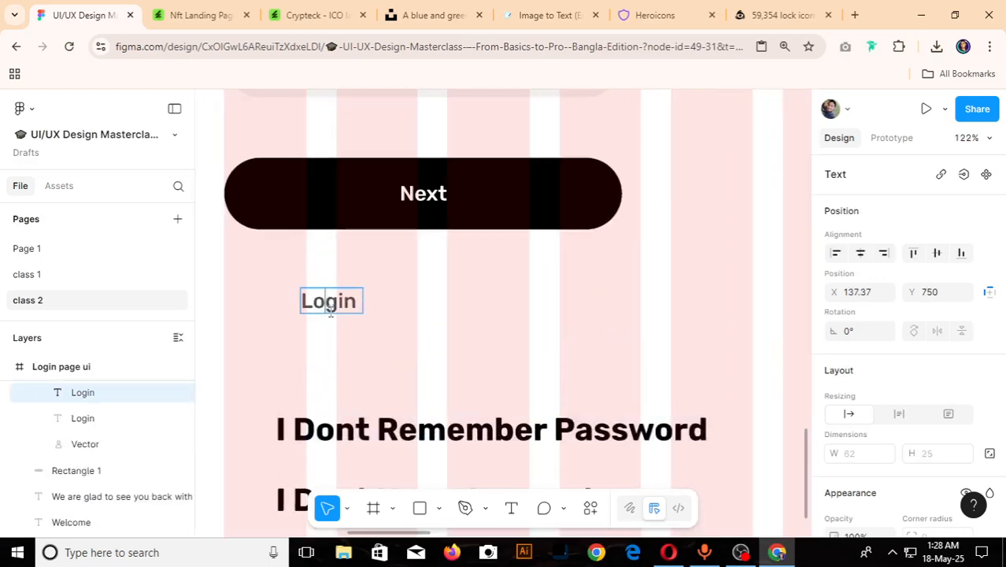
key(ctrl+v)
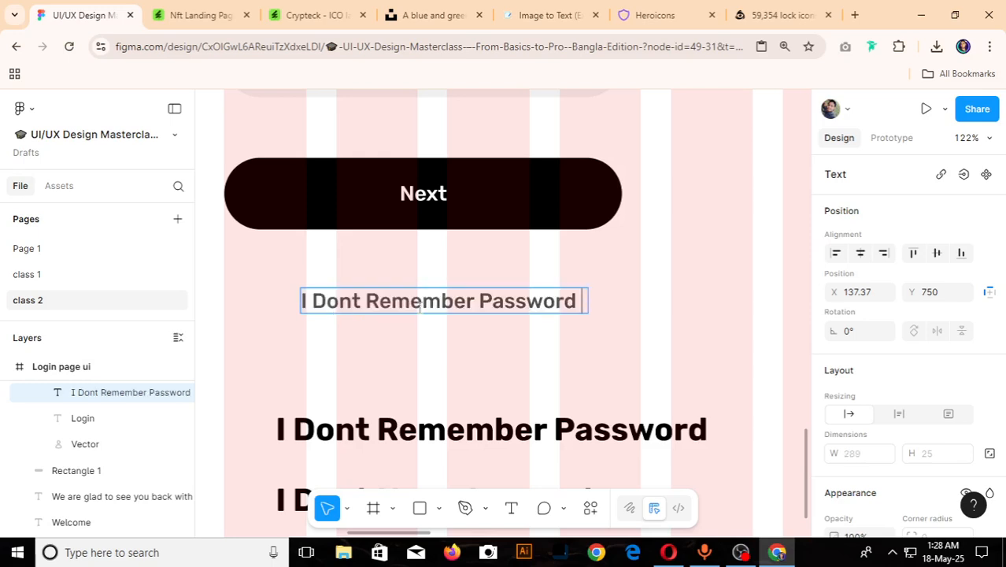
scroll(434, 350, down, 5)
click(336, 366)
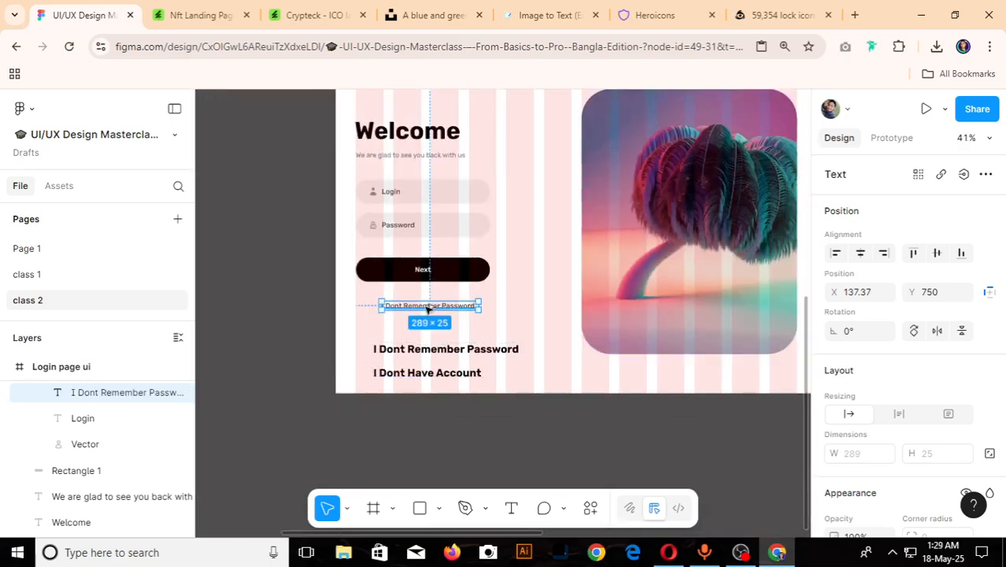
- Duplicate the small "I Dont Remember Password" label below itself at Y 801 and change the copy's text to "I Dont Have Account"
drag(430, 323, 430, 340)
click(417, 377)
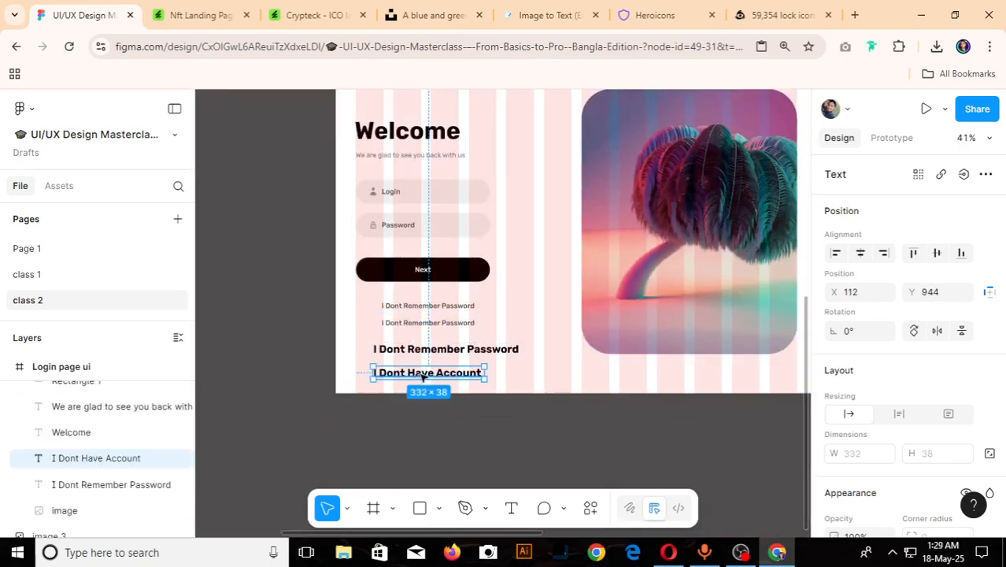
double_click(421, 374)
key(ctrl+c)
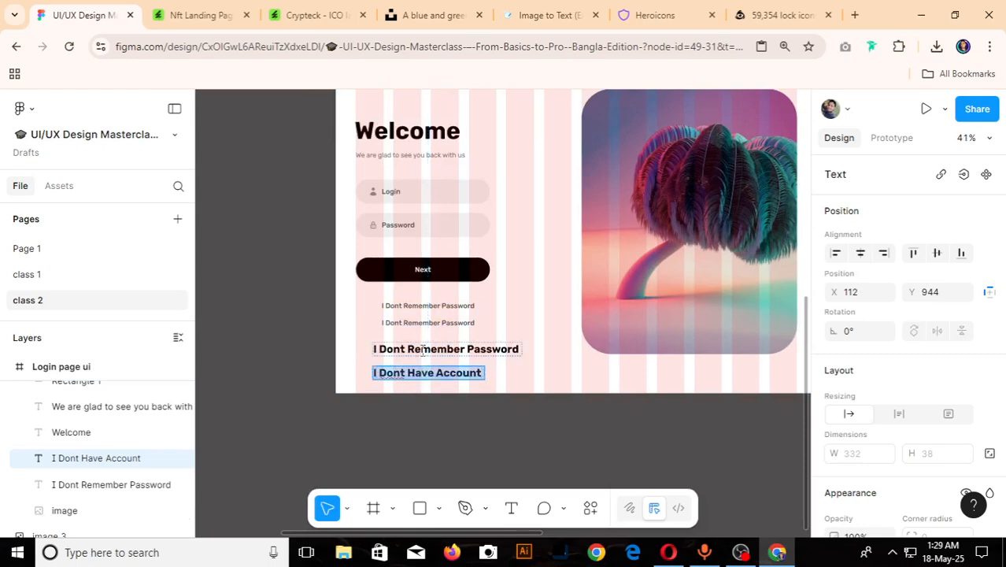
scroll(423, 349, up, 3)
double_click(429, 300)
key(ctrl+a)
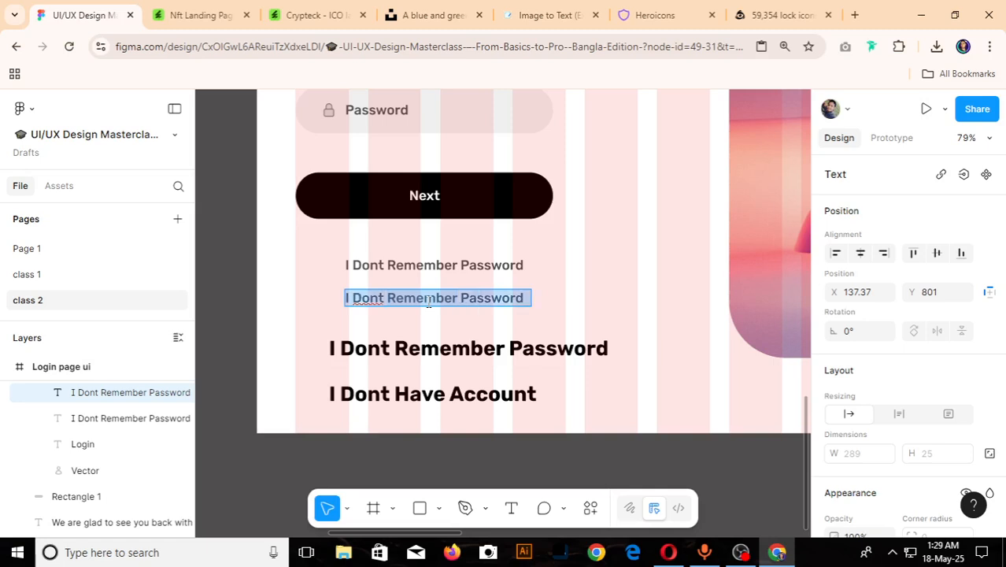
key(ctrl+v)
scroll(429, 302, down, 5)
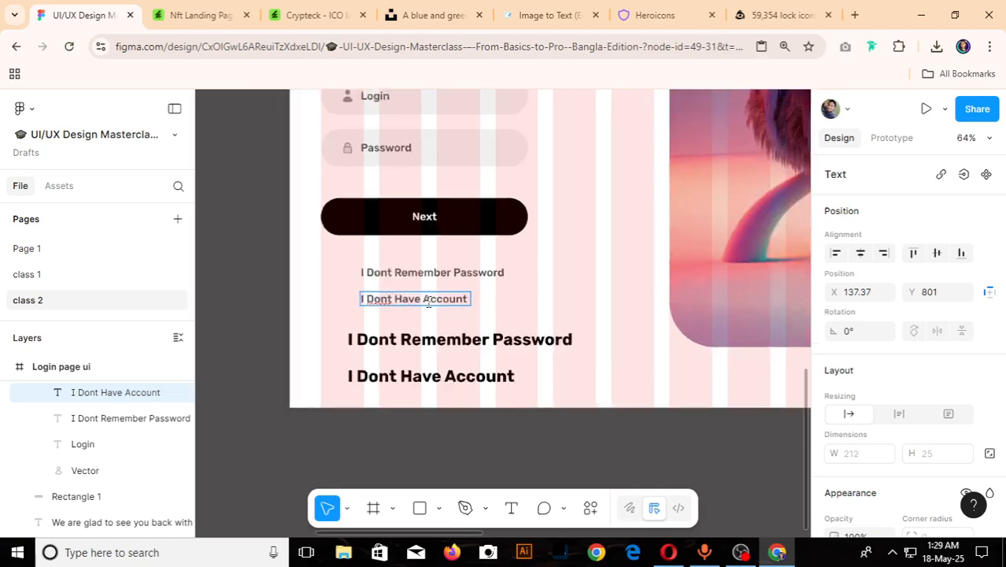
key(Escape)
- Delete the large "I Dont Remember Password" and "I Dont Have Account" texts at the bottom of the login frame
click(439, 349)
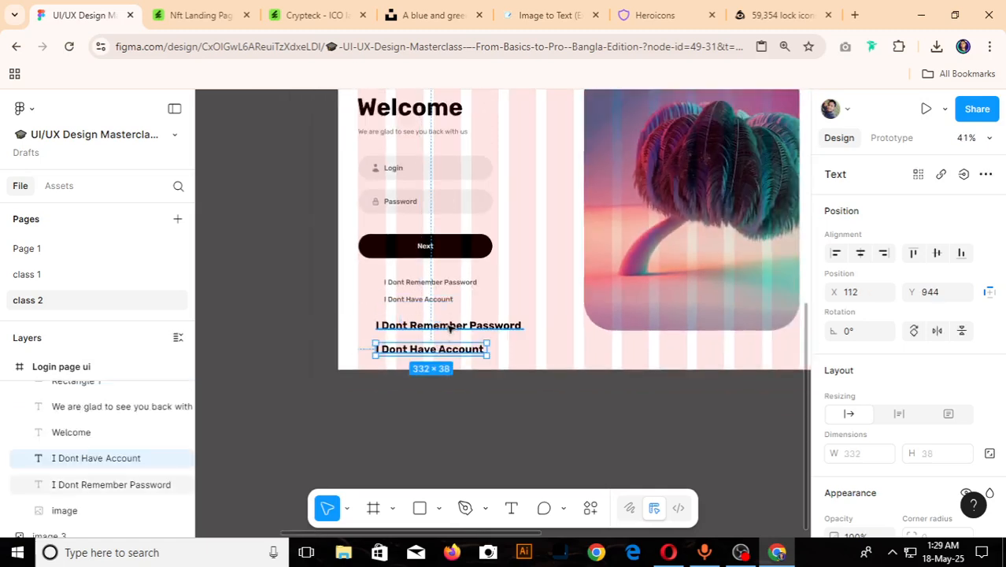
click(450, 326)
key(Delete)
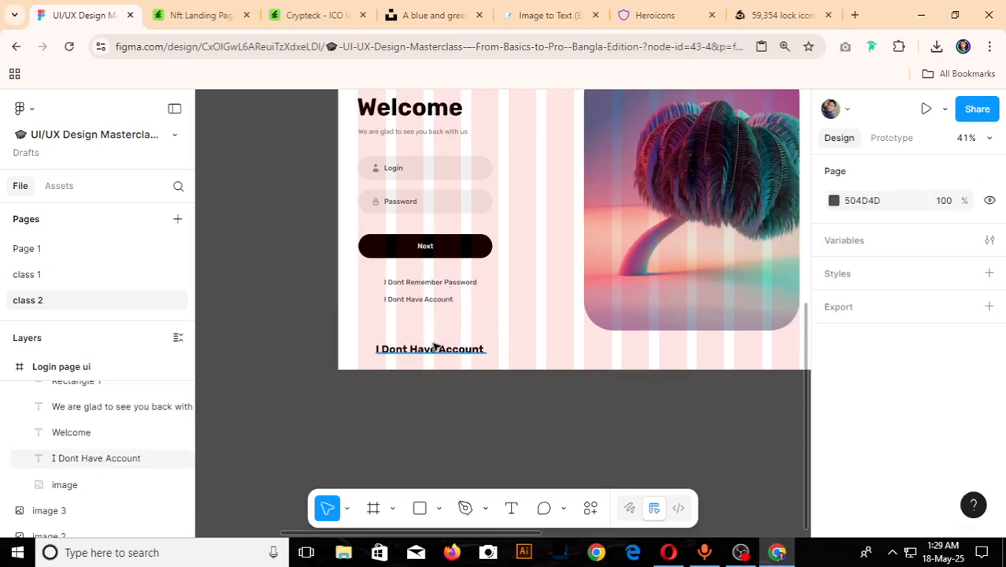
click(429, 349)
key(Delete)
- Examine the icons and alignment of the two links beneath the Next button in the reference design
scroll(436, 339, down, 5)
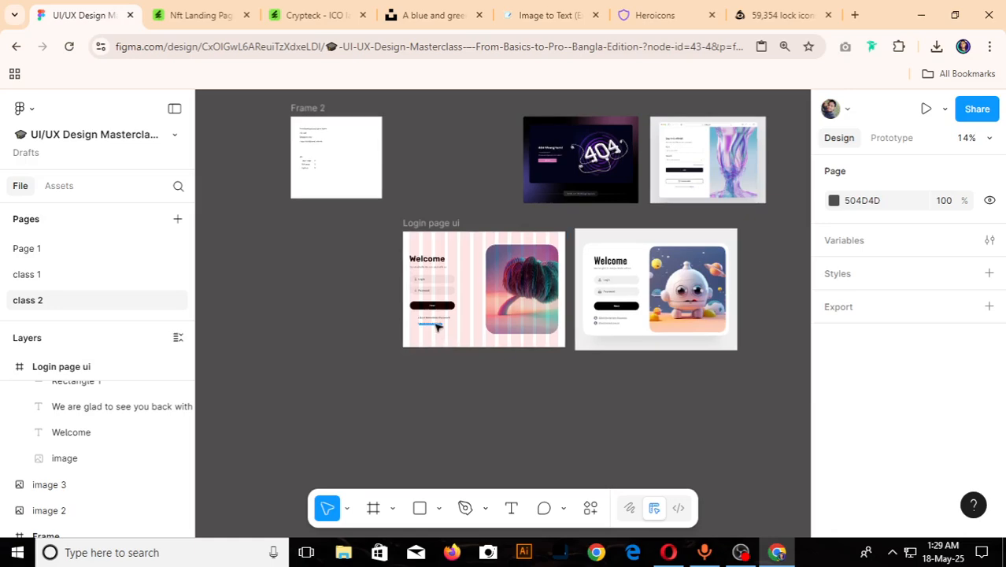
scroll(438, 327, up, 4)
scroll(438, 327, down, 3)
scroll(584, 348, up, 7)
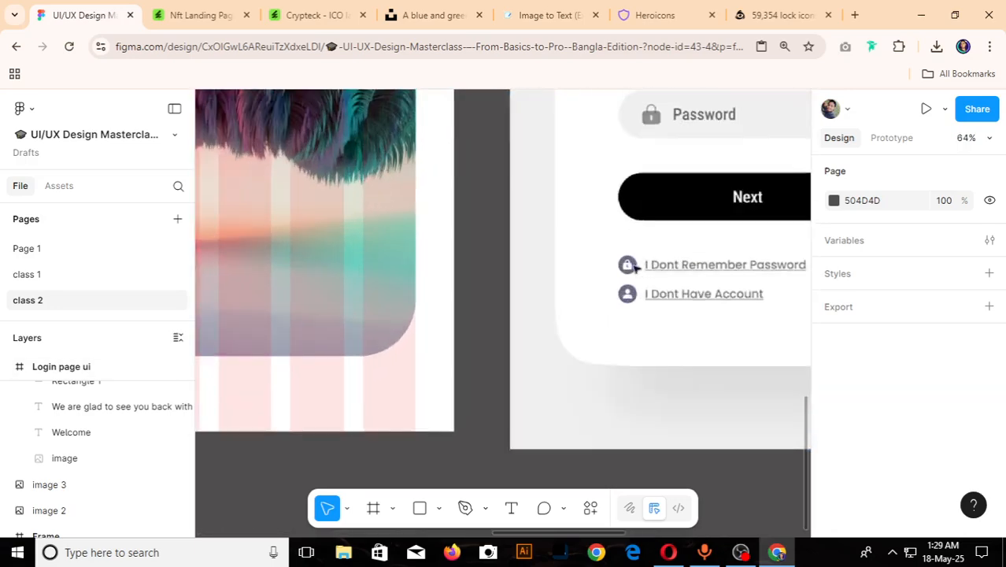
scroll(647, 285, down, 4)
scroll(406, 314, up, 3)
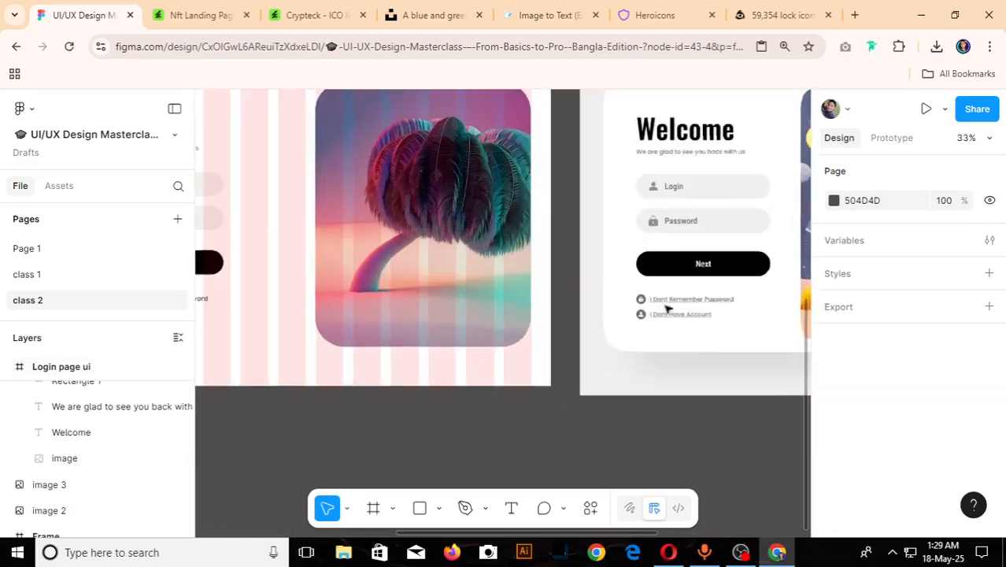
scroll(427, 332, down, 3)
scroll(442, 285, up, 6)
- Ungroup the Login icon and text group, and move both link texts together to X 100, further below the Next button
click(443, 283)
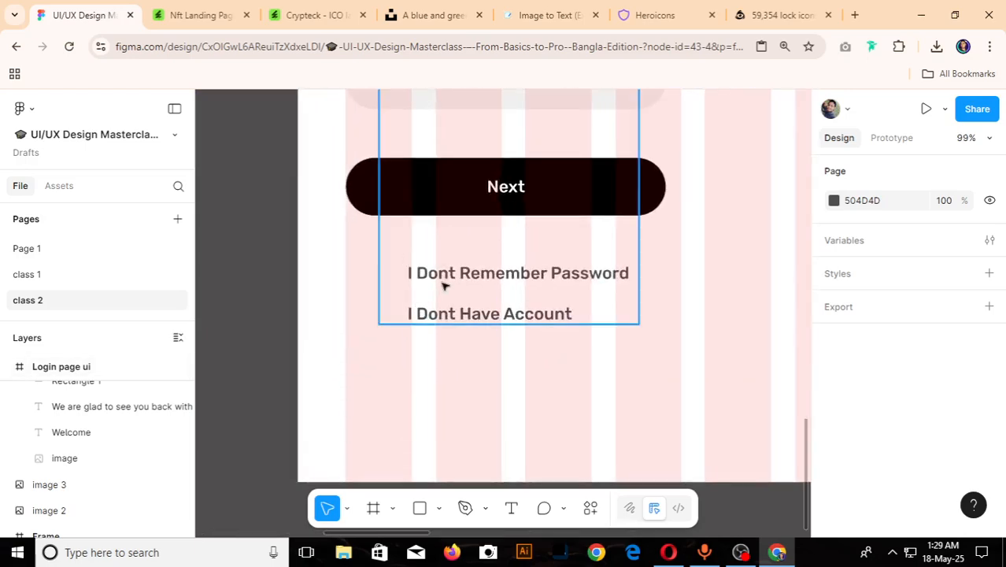
right_click(451, 282)
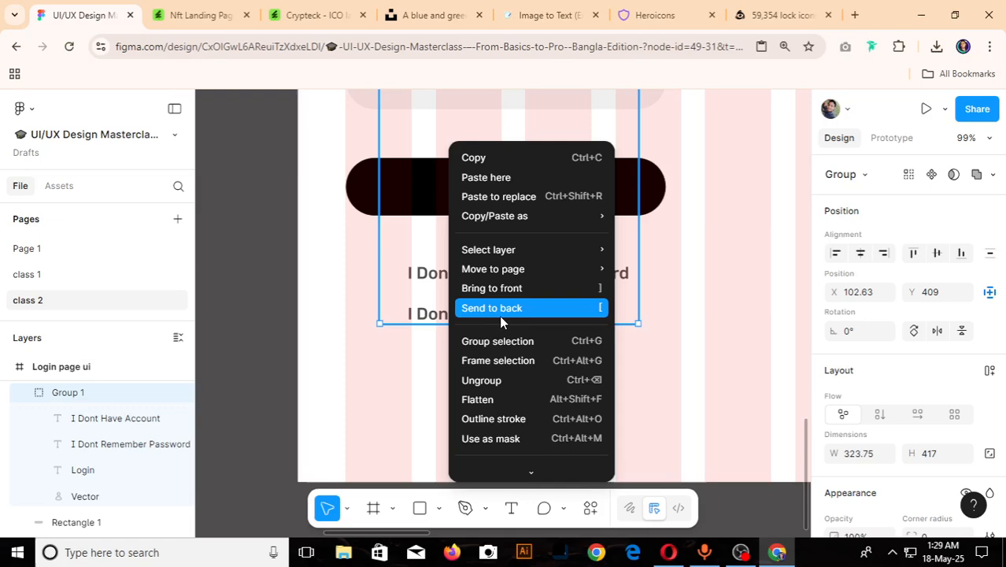
click(489, 379)
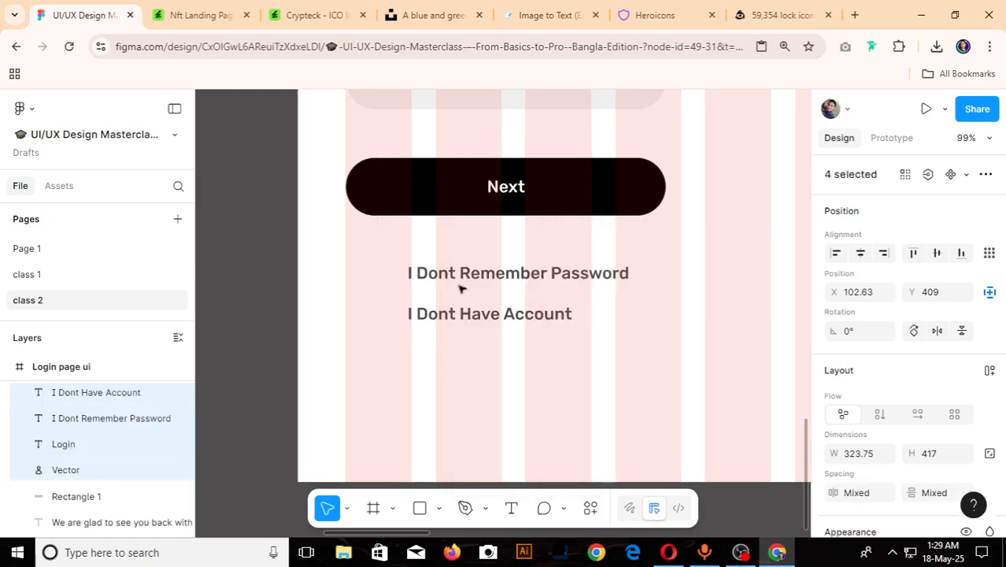
click(458, 277)
shift+click(461, 315)
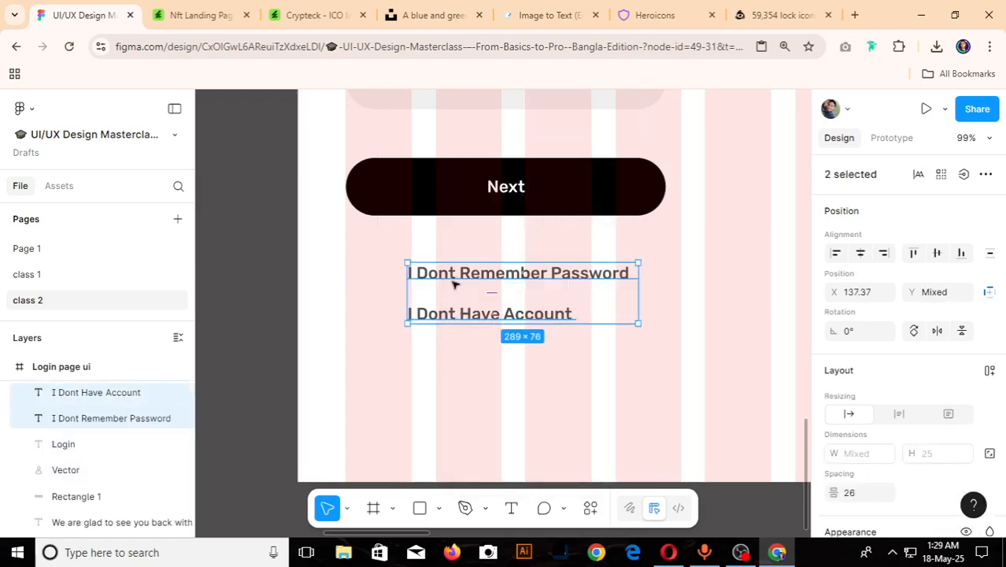
drag(430, 293, 419, 318)
scroll(420, 318, down, 5)
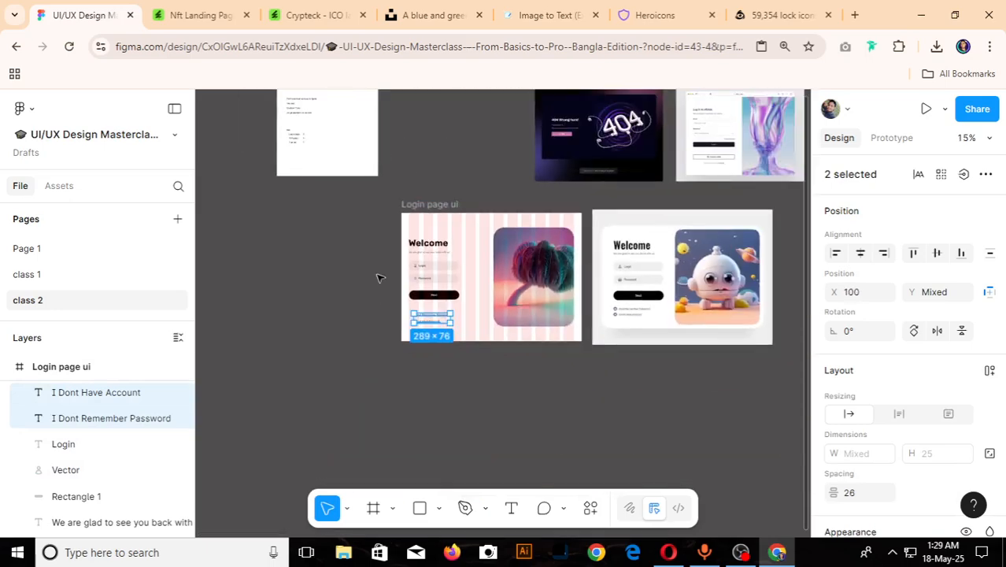
click(376, 277)
- Place duplicates of the Login field's user icon and the Password field's lock icon on the empty canvas beside the login frame
scroll(421, 268, up, 4)
click(423, 240)
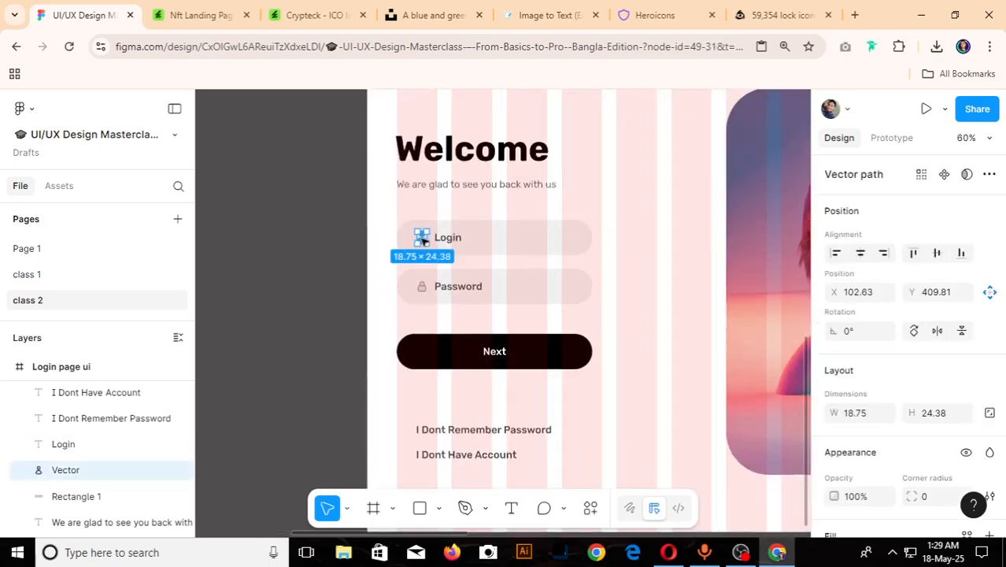
scroll(424, 291, up, 4)
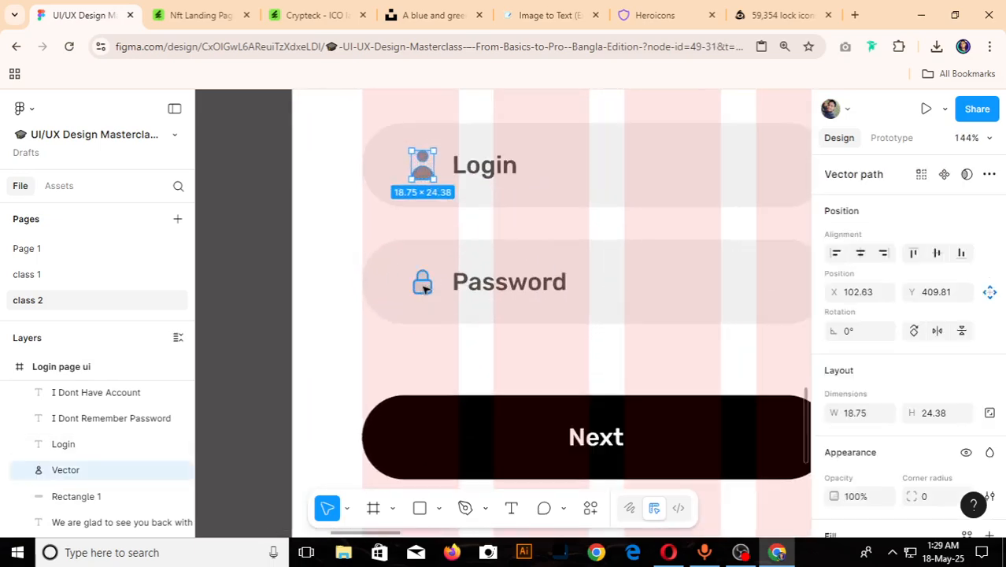
shift+click(422, 289)
scroll(441, 288, down, 4)
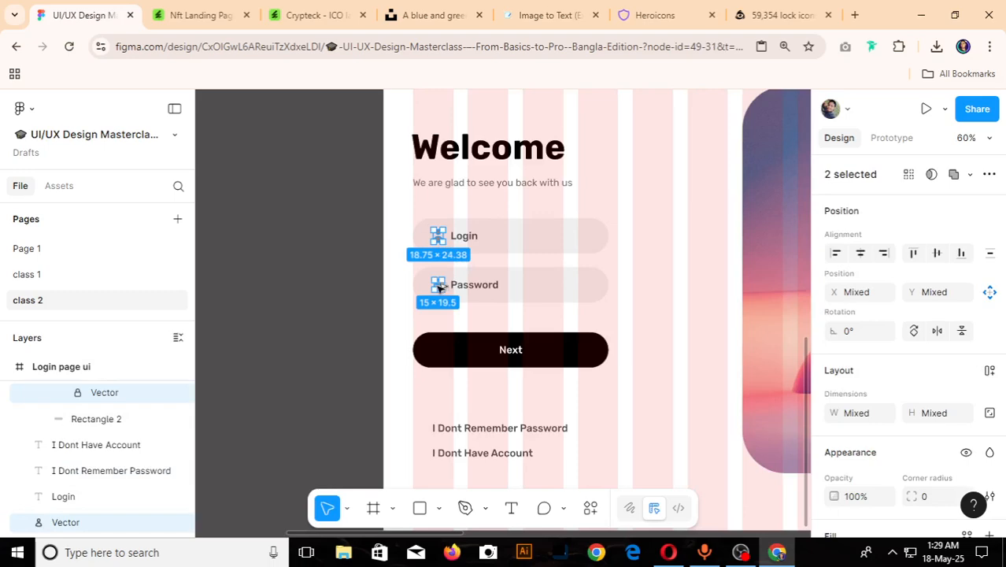
drag(440, 288, 292, 473)
scroll(340, 415, down, 4)
scroll(348, 444, up, 3)
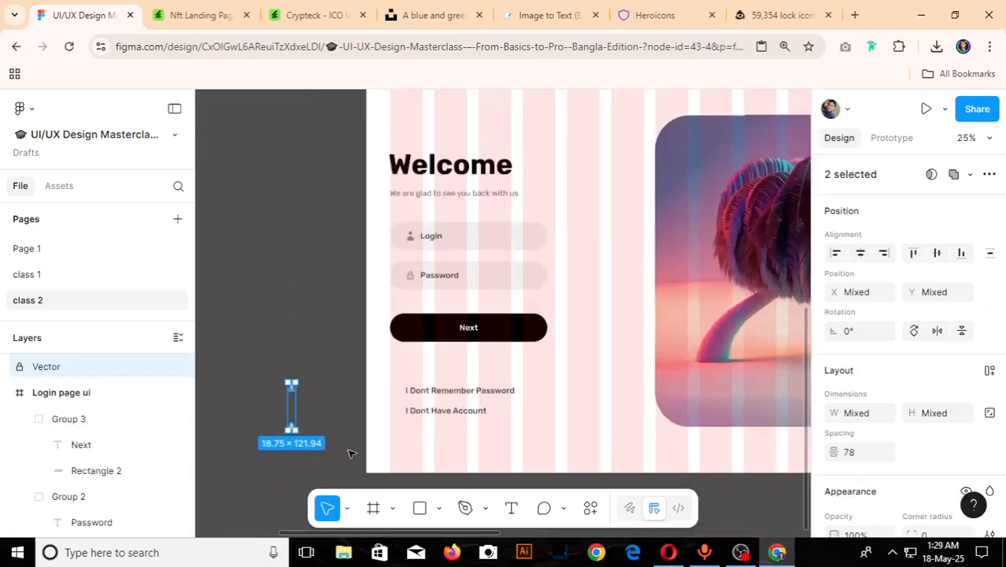
- Place the loose user icon before "I Dont Remember Password" and the loose lock icon before "I Dont Have Account" at X 62, Y 858
scroll(351, 453, up, 3)
click(333, 433)
drag(284, 376, 411, 381)
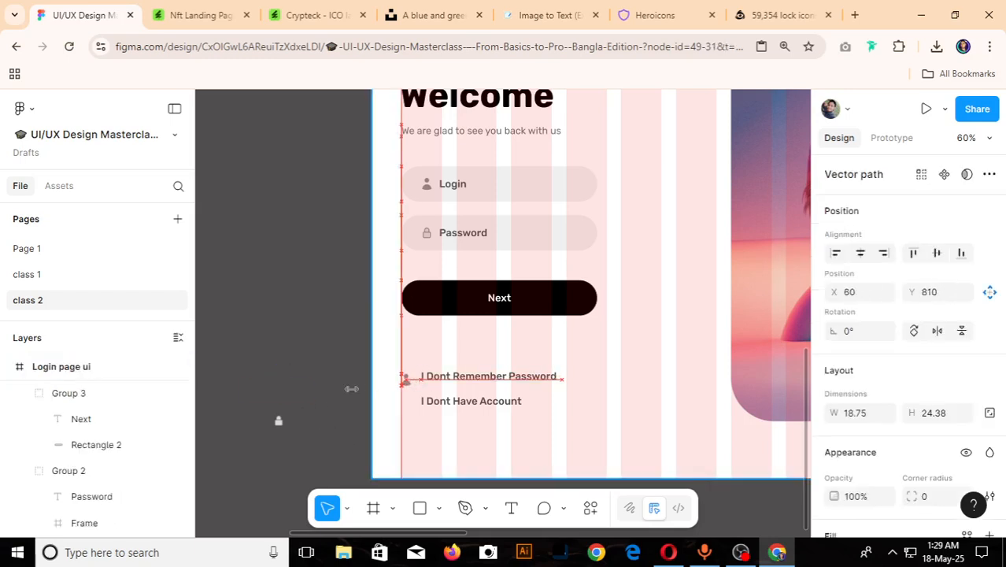
drag(351, 389, 351, 389)
drag(284, 426, 411, 410)
- Draw a 26 × 26 circle over the user icon of the first link and move it just above the icon
scroll(411, 410, down, 5)
scroll(726, 382, up, 10)
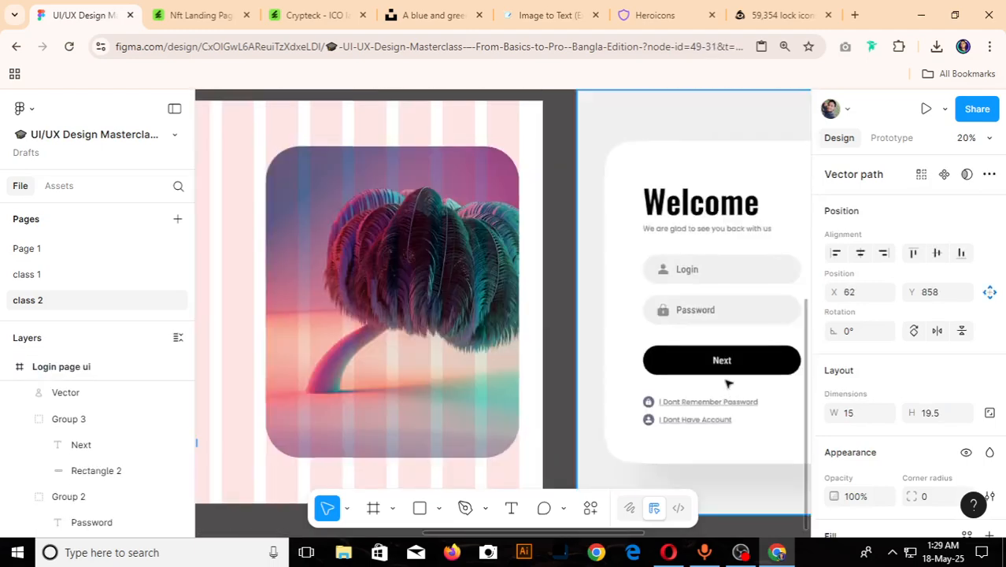
scroll(611, 425, down, 5)
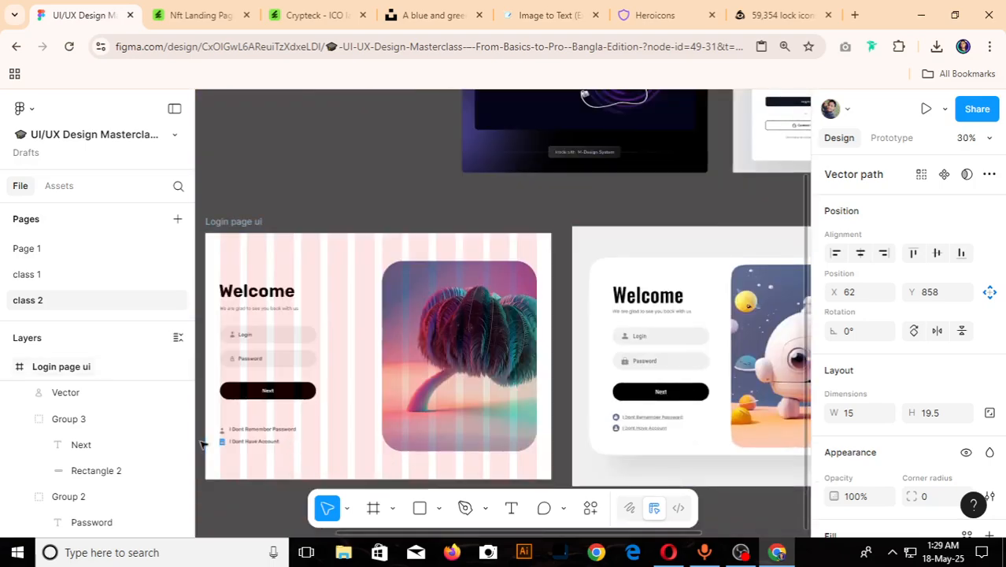
scroll(284, 429, up, 8)
scroll(265, 432, up, 5)
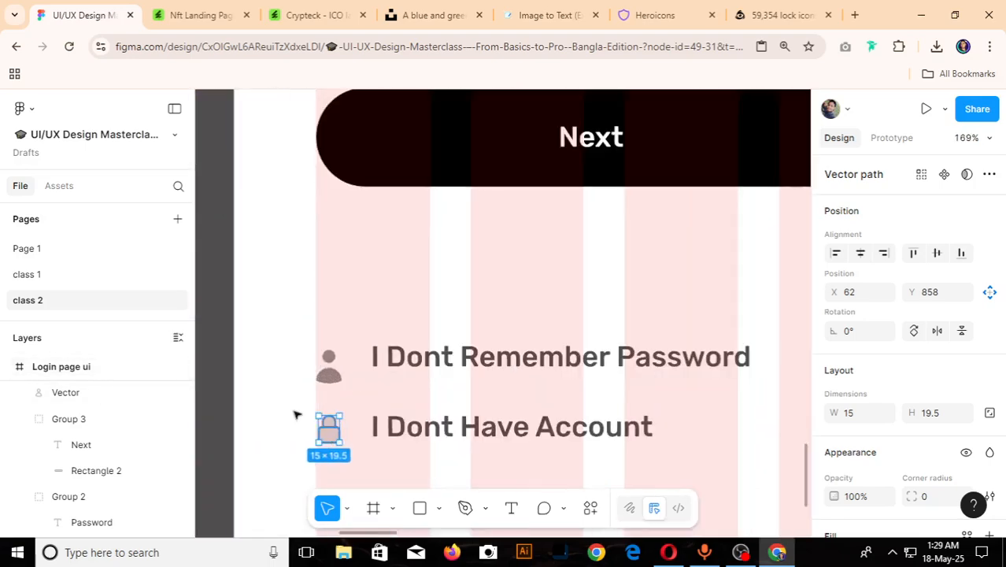
key(o)
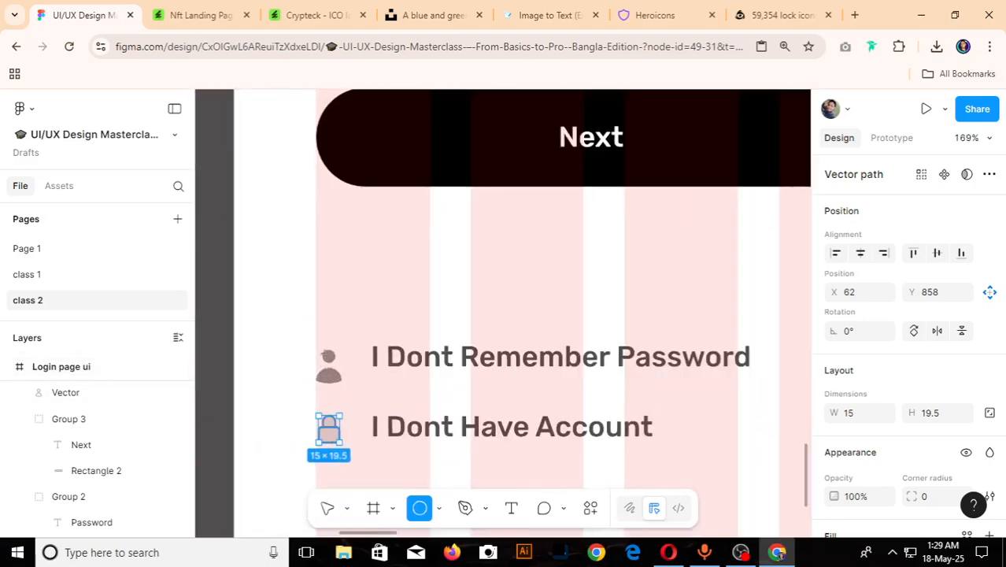
drag(316, 348, 353, 384)
scroll(343, 366, up, 5)
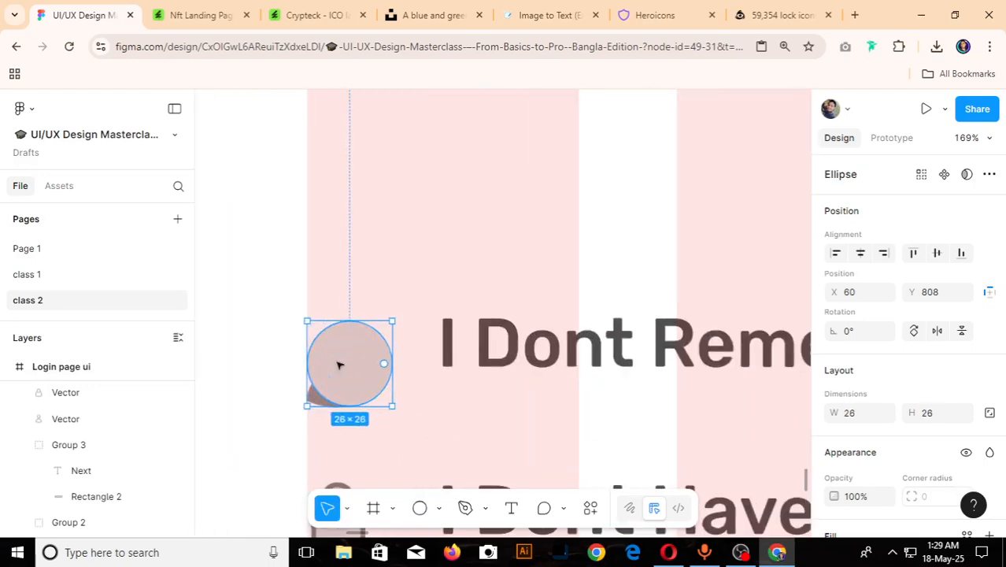
drag(355, 337, 364, 263)
- Shrink the first link's user icon to 13 × 17, place it on the circle and bring it to the front
click(362, 404)
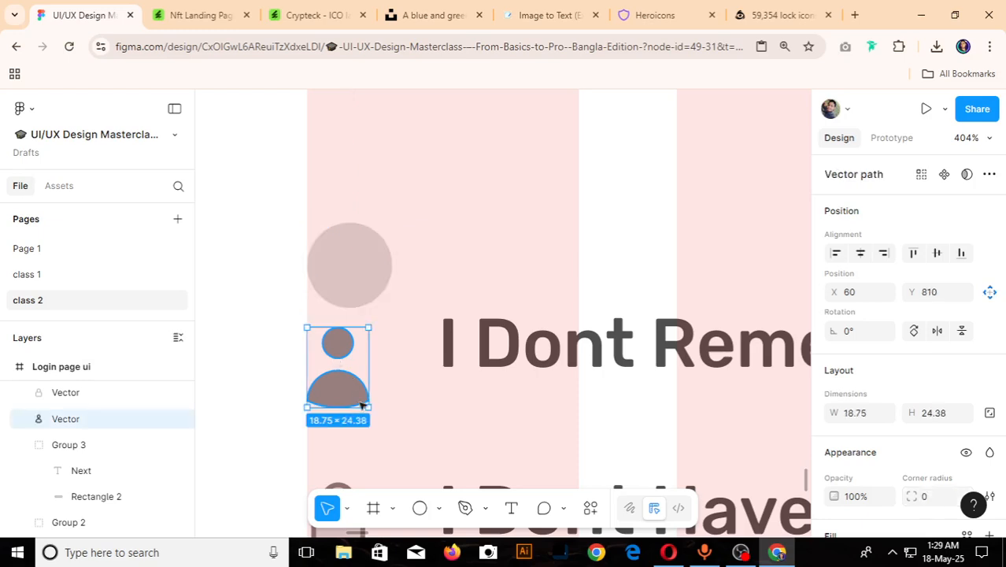
drag(370, 409, 358, 272)
right_click(357, 272)
mouse_move(421, 269)
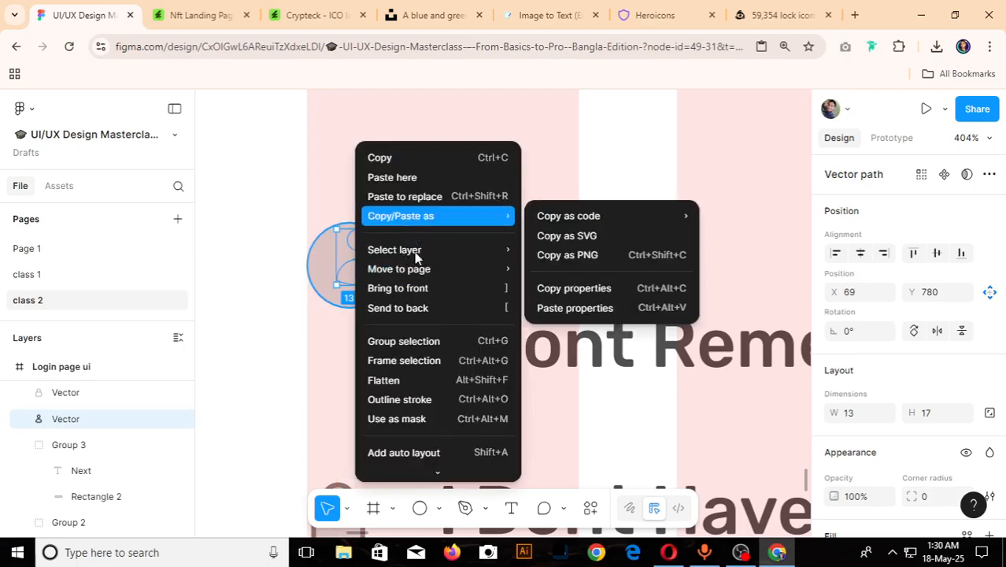
click(413, 291)
- Centre the user icon within its circle and move both together beside "I Dont Remember Password"
scroll(336, 270, up, 5)
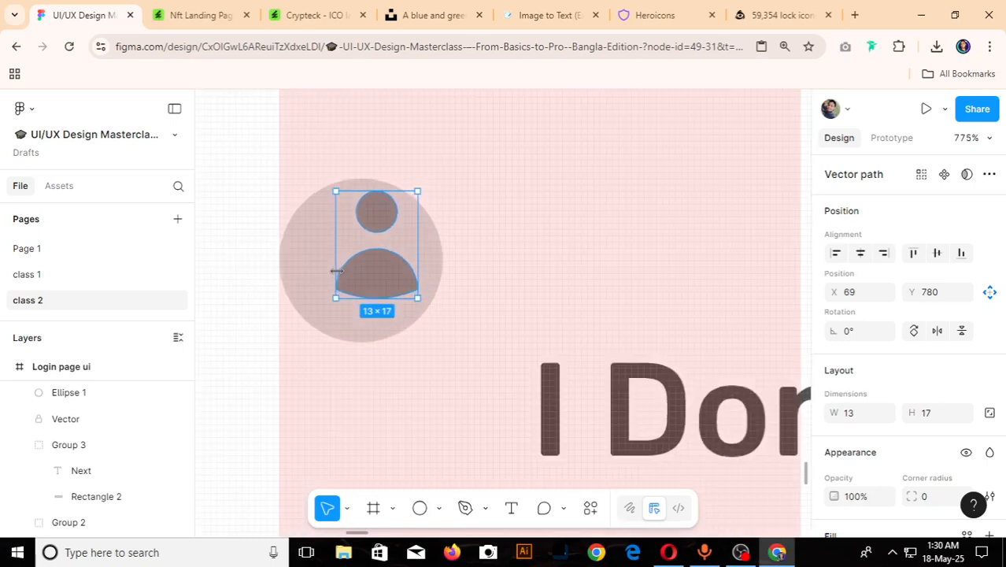
drag(391, 285, 379, 287)
shift+click(419, 269)
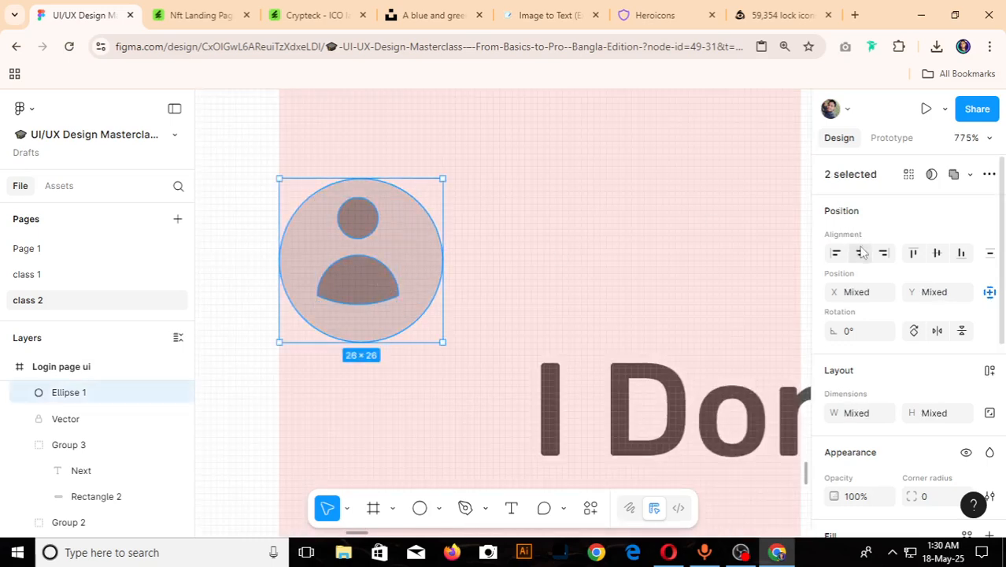
click(937, 253)
scroll(572, 274, down, 3)
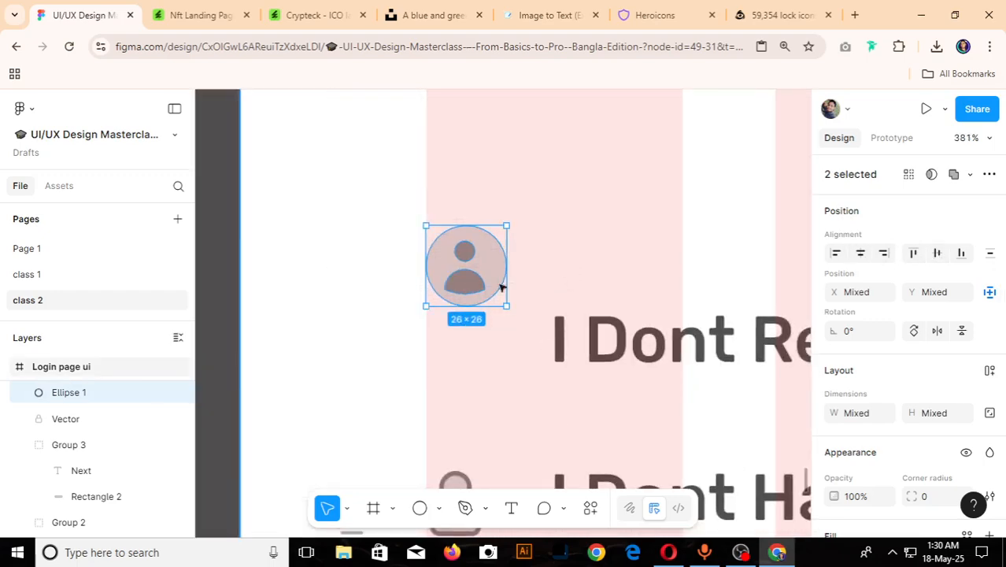
drag(483, 284, 485, 353)
scroll(486, 354, down, 5)
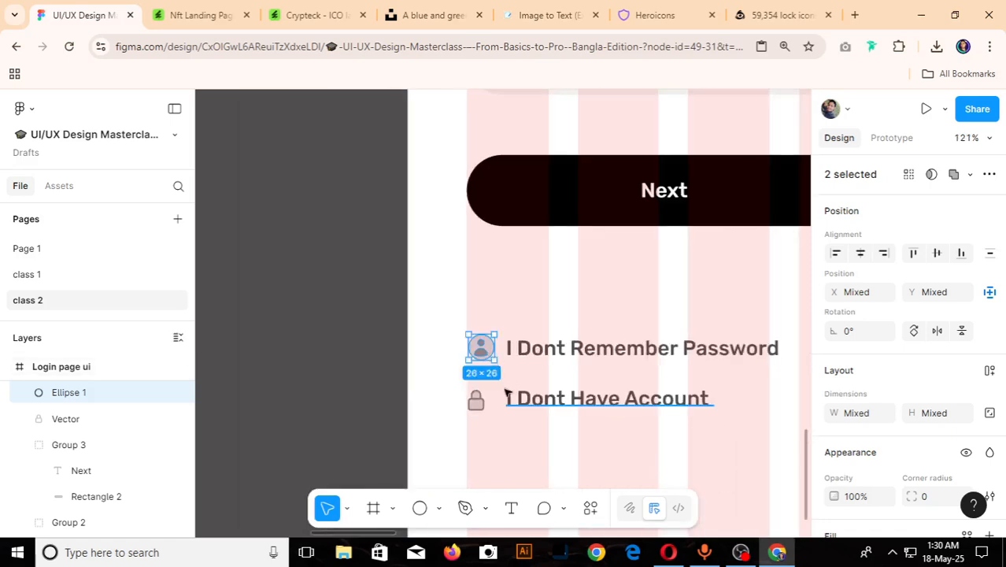
- Move the lock icon up beside "I Dont Remember Password" and the circled user icon down below it
scroll(508, 393, up, 2)
mouse_move(479, 338)
mouse_down()
mouse_move(483, 382)
mouse_move(433, 365)
mouse_move(463, 331)
mouse_up()
scroll(474, 380, up, 2)
drag(474, 380, 475, 443)
key(ctrl+z)
- Select the user icon together with its circle and place a duplicate of both above the lock icon
shift+click(499, 373)
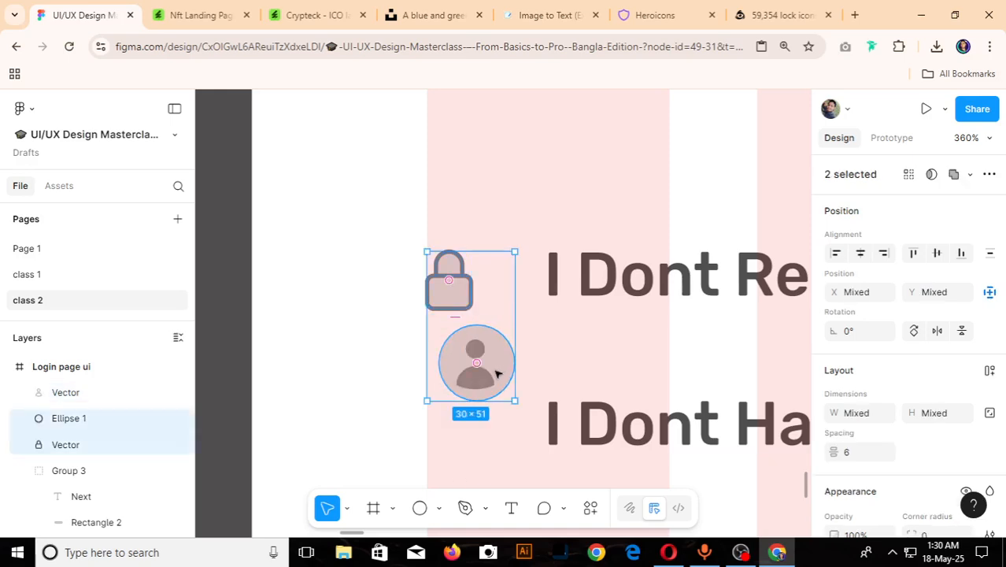
click(370, 372)
click(473, 363)
shift+click(506, 363)
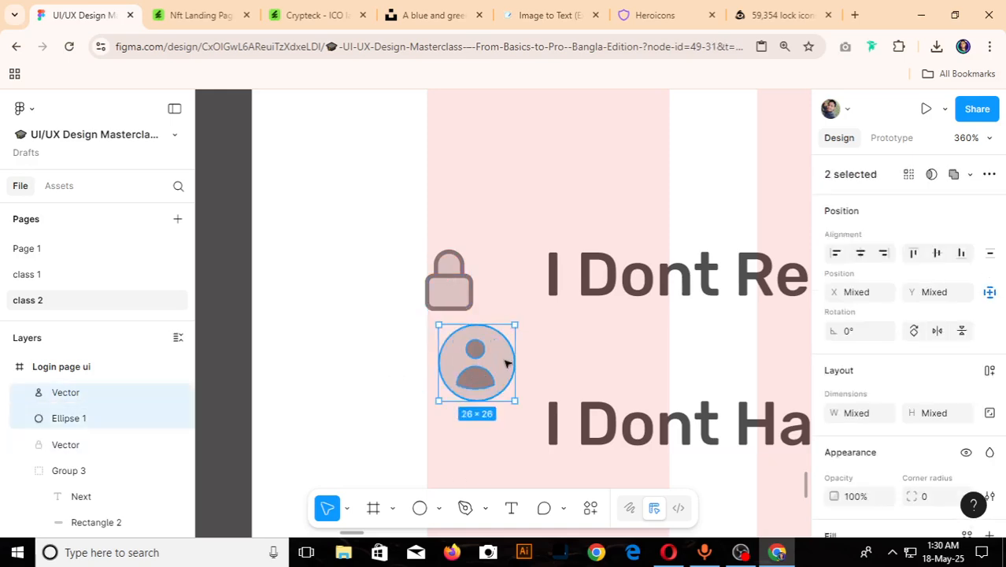
drag(492, 378, 495, 431)
key(ctrl+z)
- Group the lower user icon with its circle and place the group beside "I Dont Have Account", level with the text
click(482, 372)
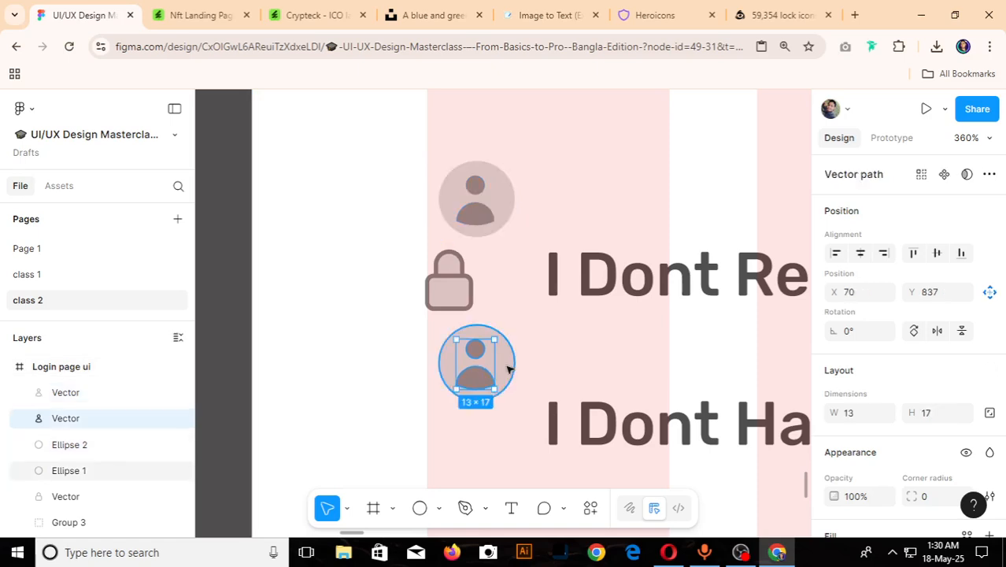
shift+click(508, 369)
key(ctrl+g)
drag(492, 370, 485, 430)
shift+click(572, 423)
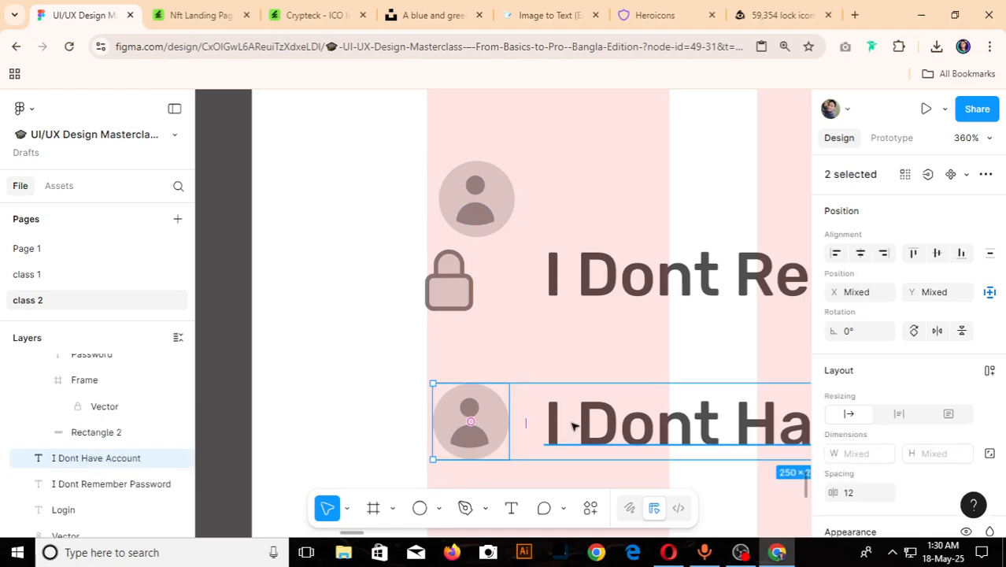
click(868, 258)
key(ctrl+z)
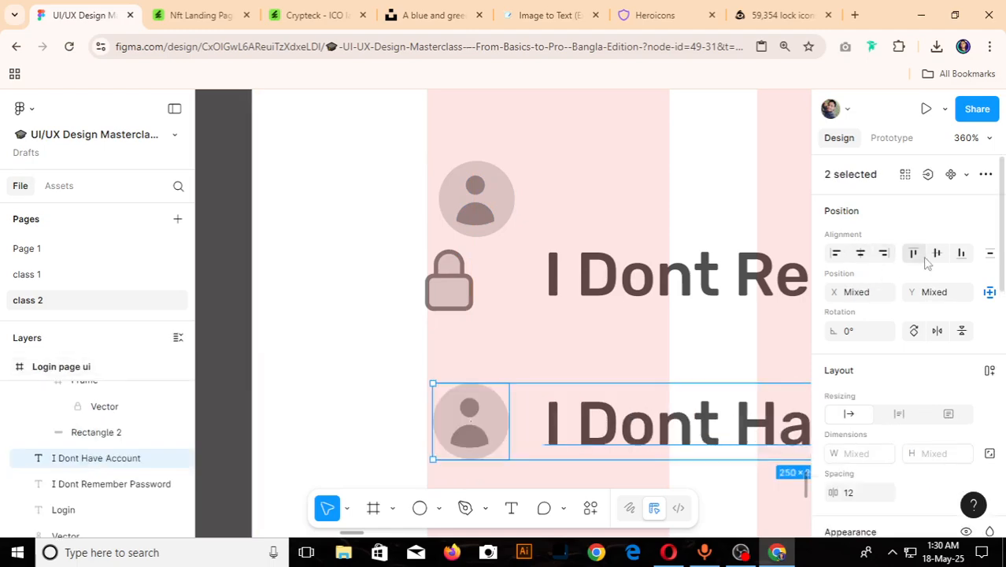
scroll(420, 352, down, 3)
scroll(420, 352, down, 3)
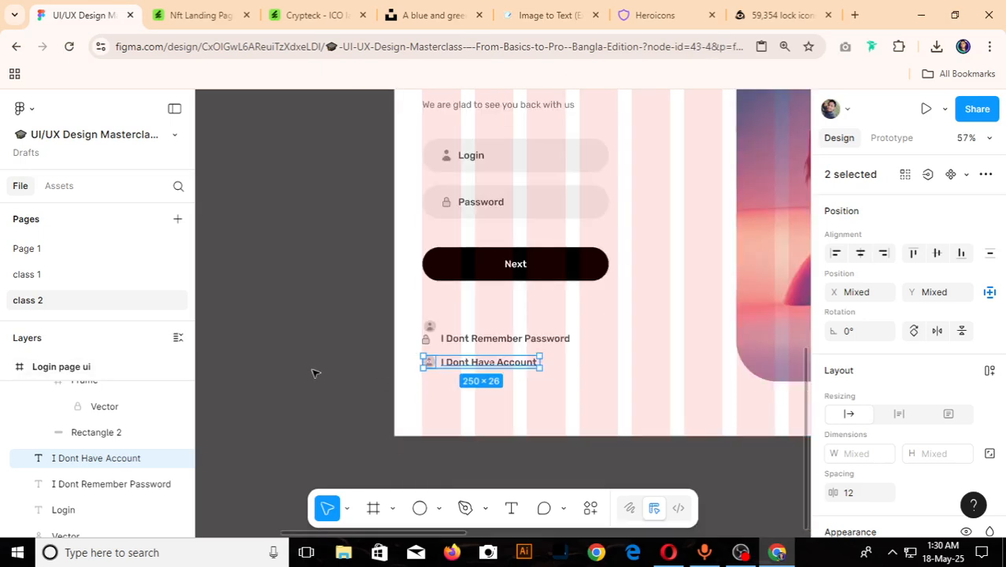
click(315, 371)
- Remove the loose lock icon and paste it in place of the user icon inside the upper circle
scroll(418, 377, up, 4)
scroll(468, 288, up, 5)
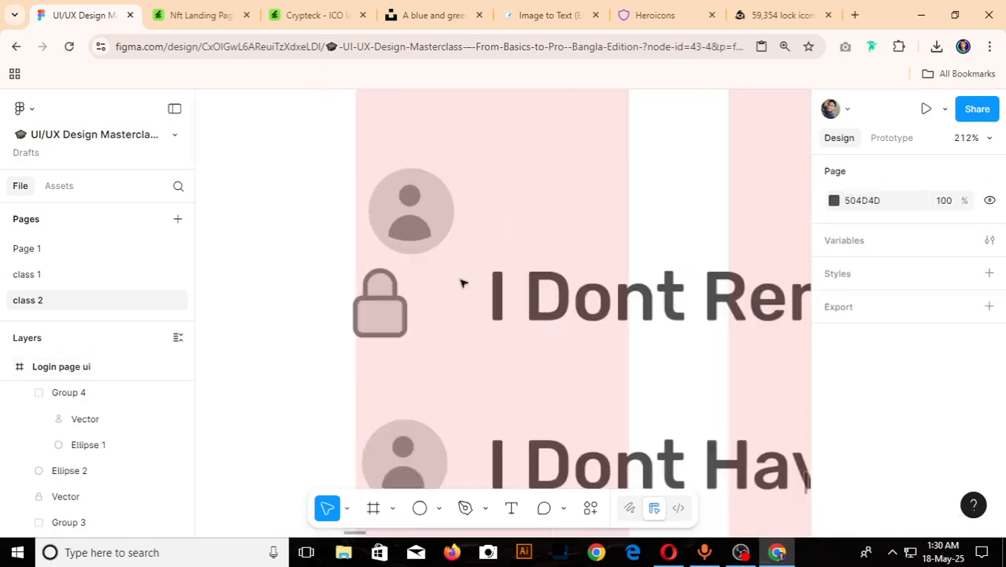
click(382, 295)
key(Delete)
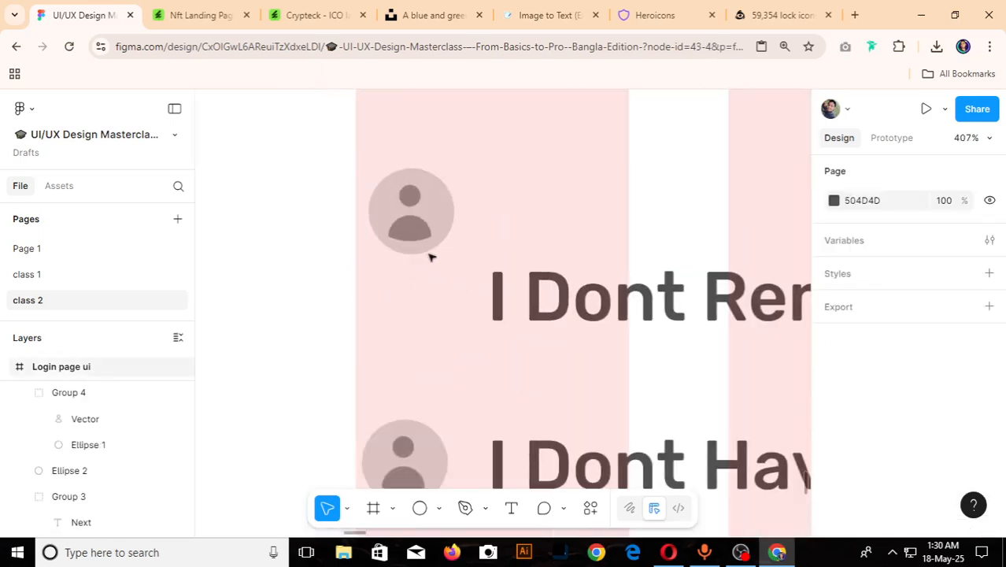
click(427, 234)
right_click(426, 236)
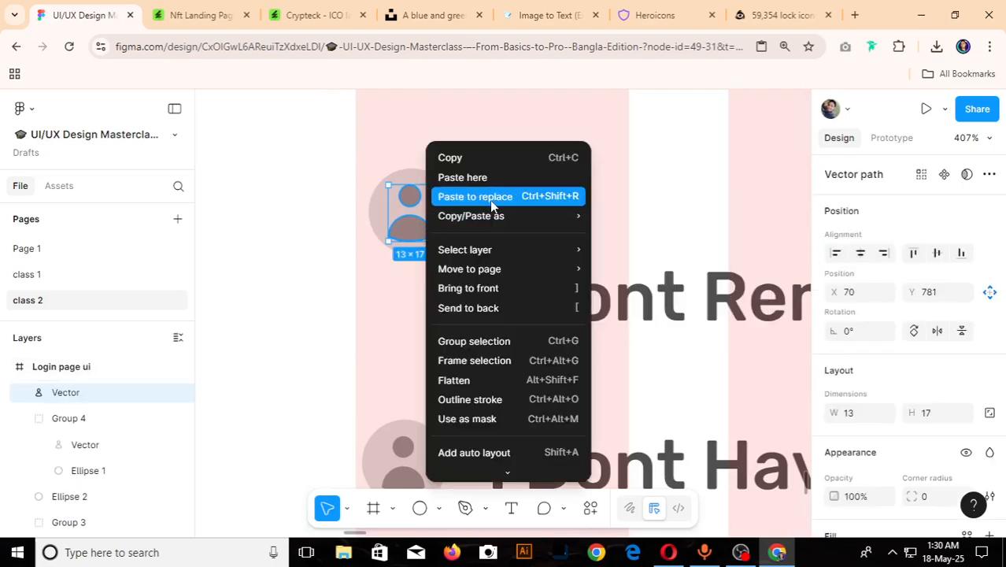
click(489, 197)
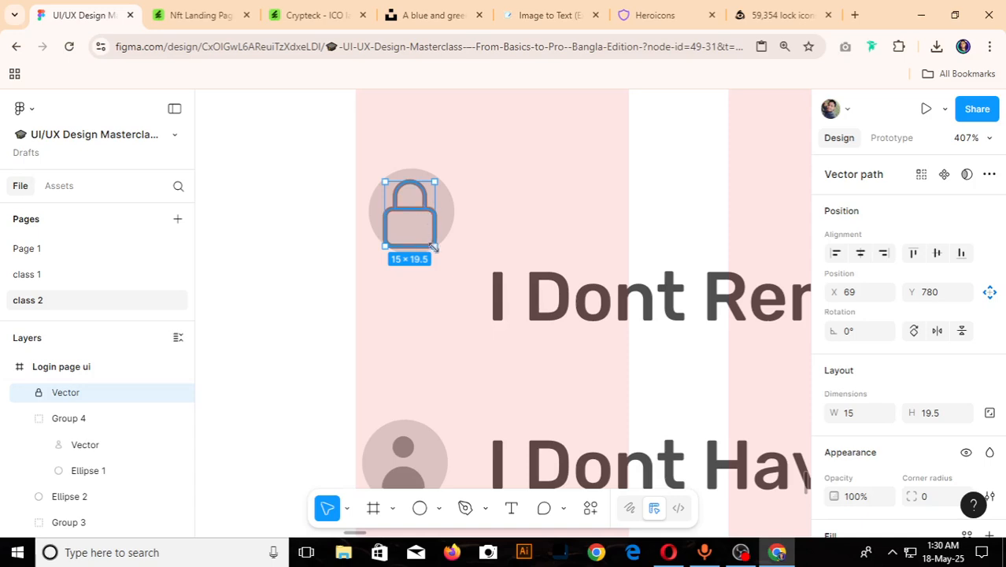
- Resize the lock to 10 × 13 inside its circle, group both, and place the group beside "I Dont Remember Password" at X 61, Y 801
drag(433, 246, 422, 222)
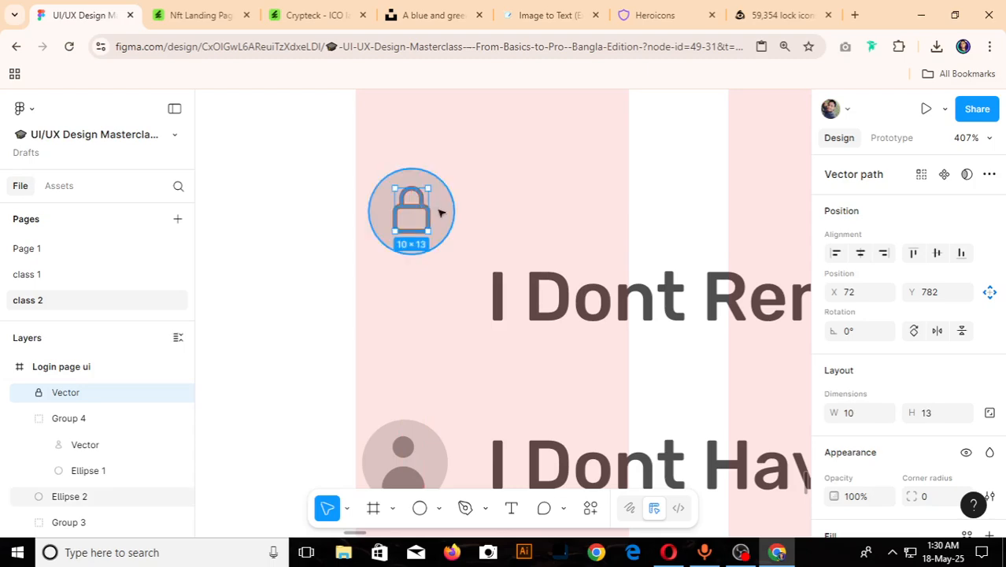
shift+click(438, 213)
key(ctrl+g)
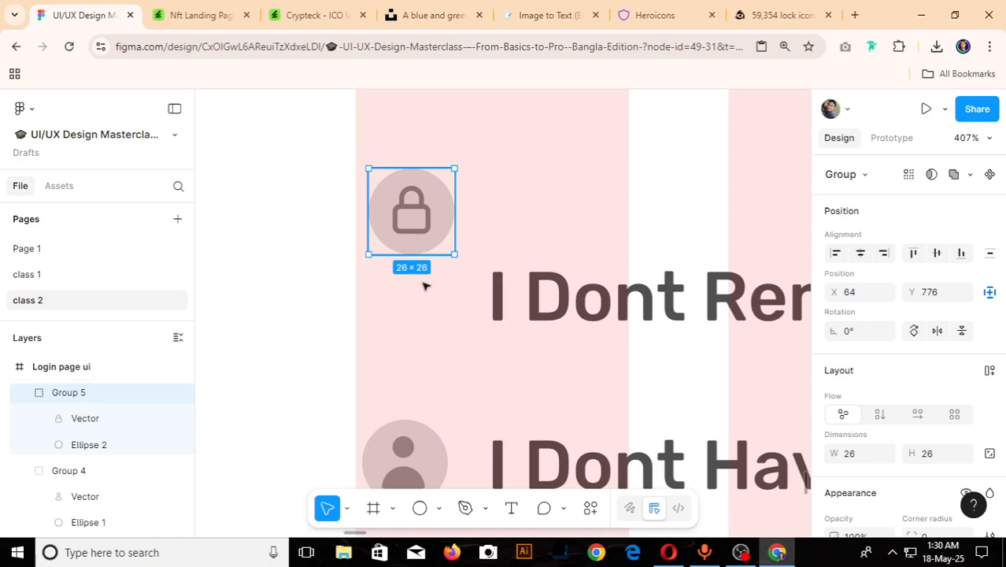
drag(417, 224, 401, 309)
scroll(438, 300, down, 5)
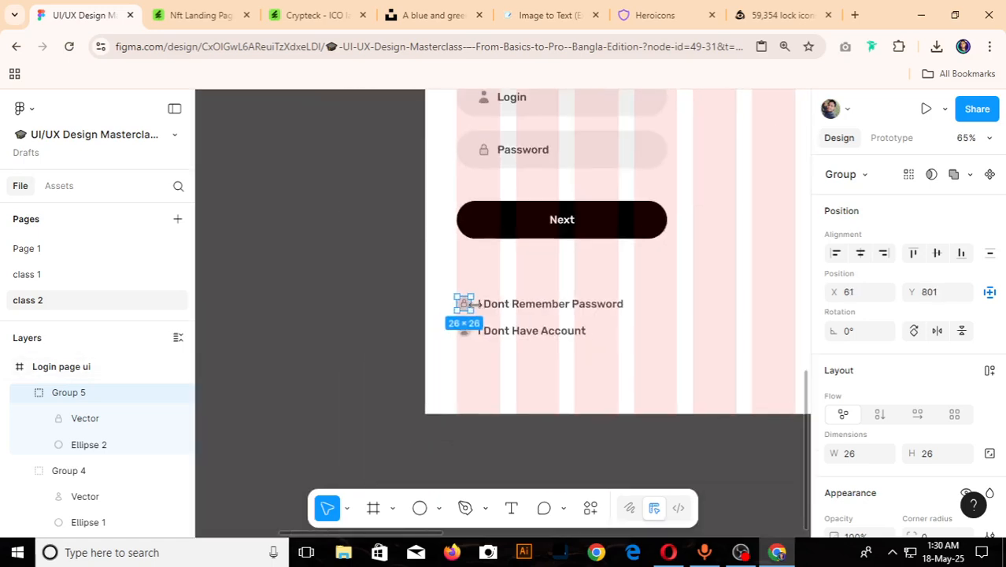
- Set the spacing between the circled lock icon and "I Dont Remember Password" to 12 and group them
scroll(441, 300, up, 4)
shift+click(514, 306)
scroll(913, 356, down, 3)
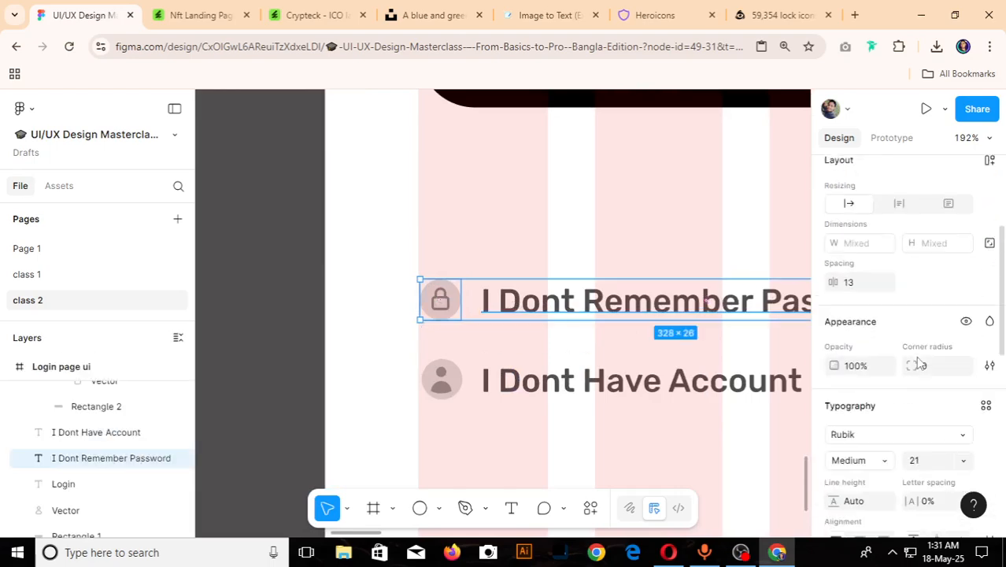
click(855, 276)
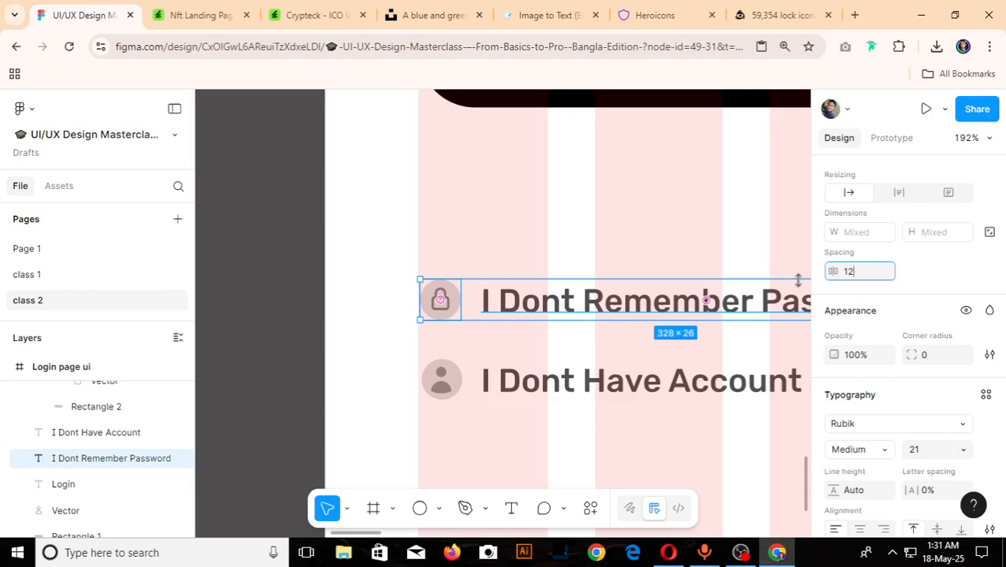
text(12)
key(Return)
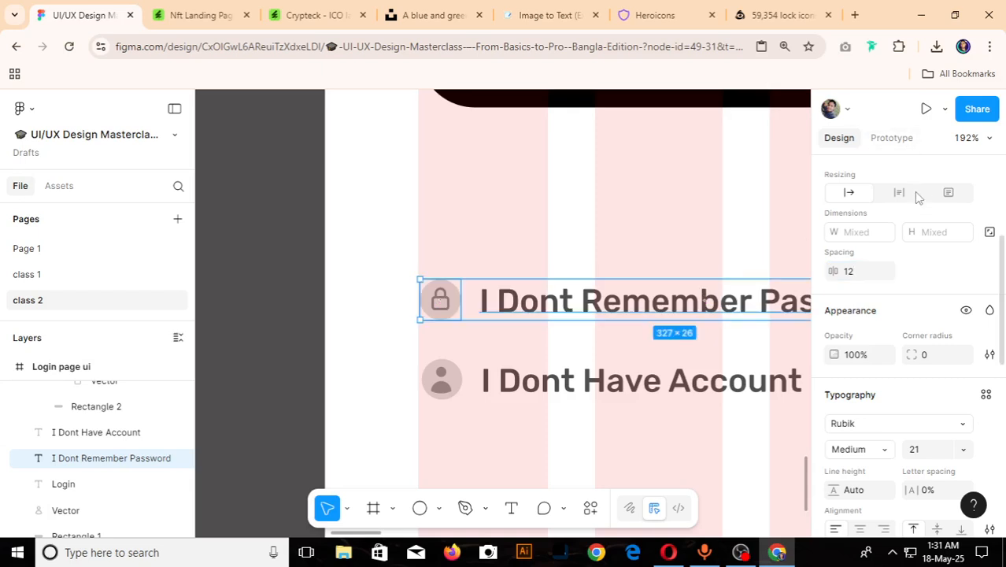
key(ctrl+g)
- Group the circled user icon with the "I Dont Have Account" text
click(459, 383)
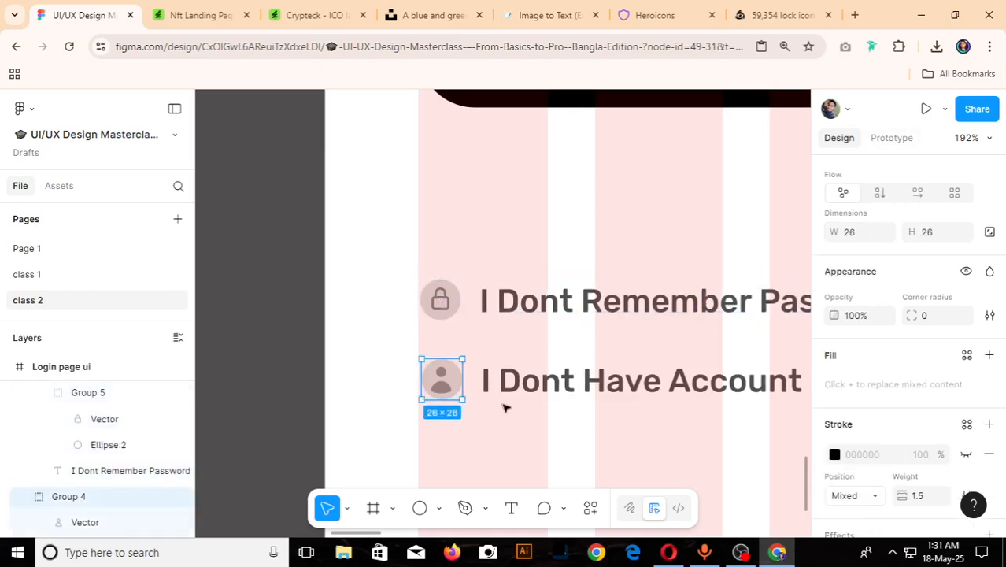
shift+click(532, 382)
scroll(860, 375, down, 2)
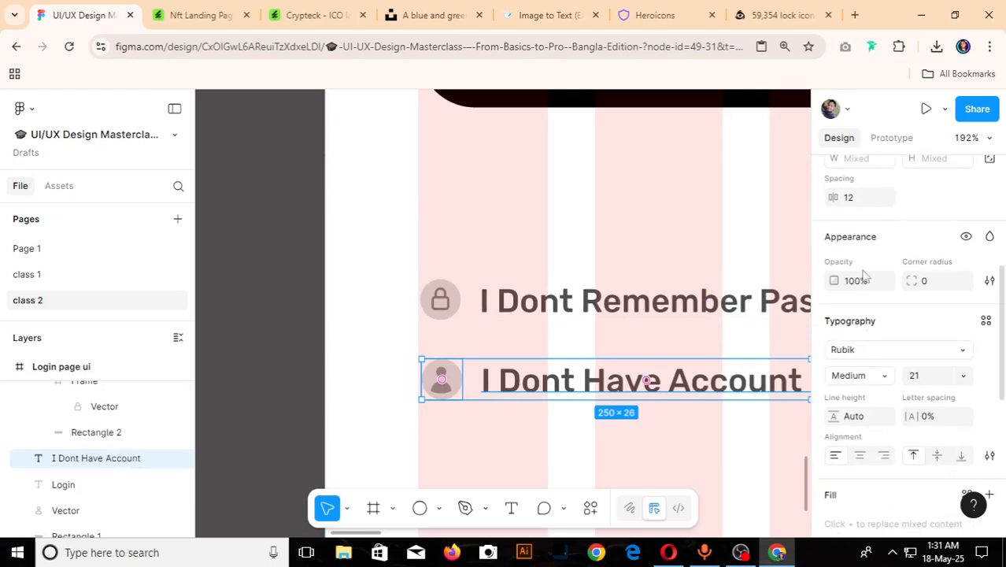
key(ctrl+g)
scroll(589, 366, down, 10)
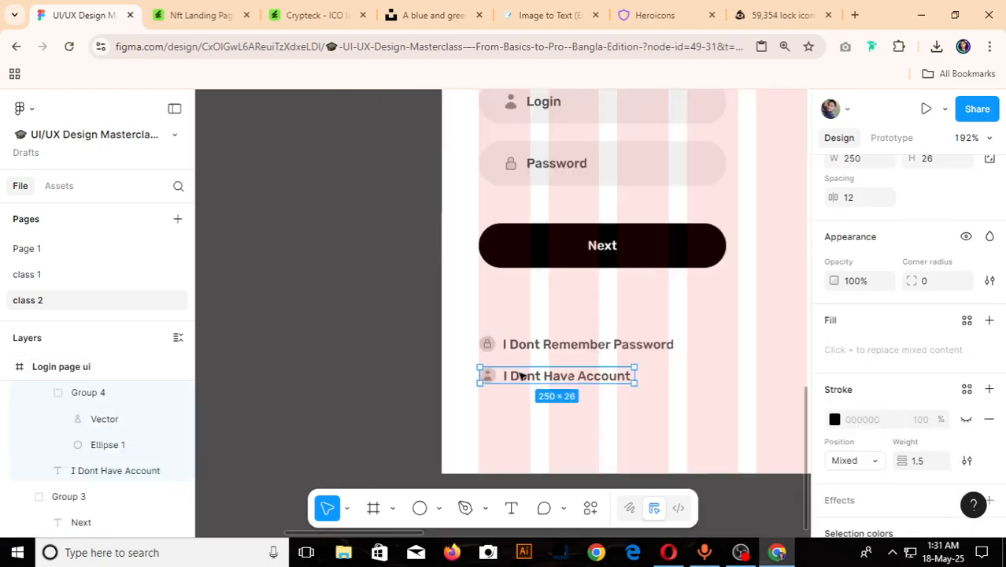
- Set the vertical spacing between the "I Dont Remember Password" and "I Dont Have Account" groups to 16
scroll(749, 393, up, 5)
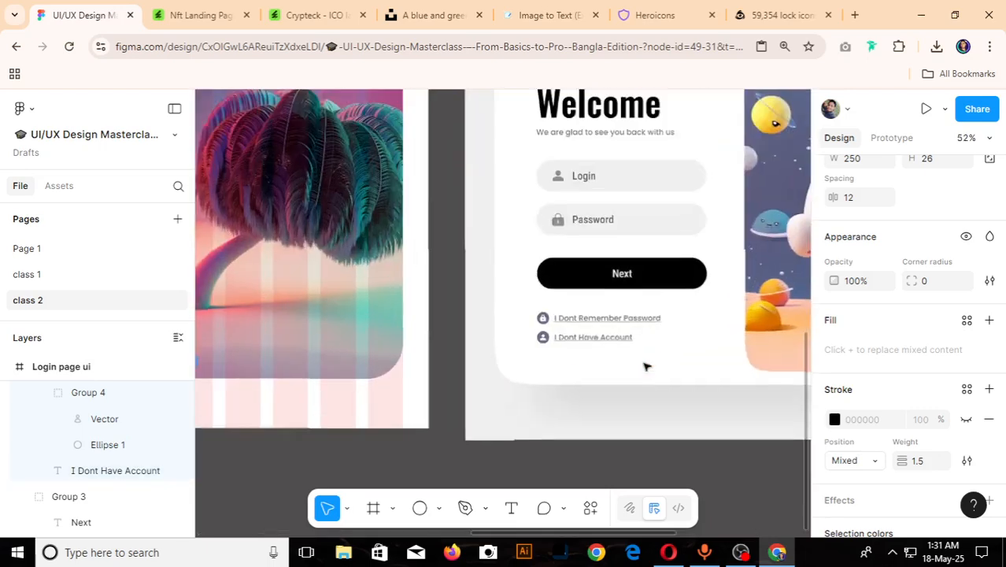
scroll(337, 363, down, 3)
scroll(336, 352, up, 3)
scroll(336, 351, up, 4)
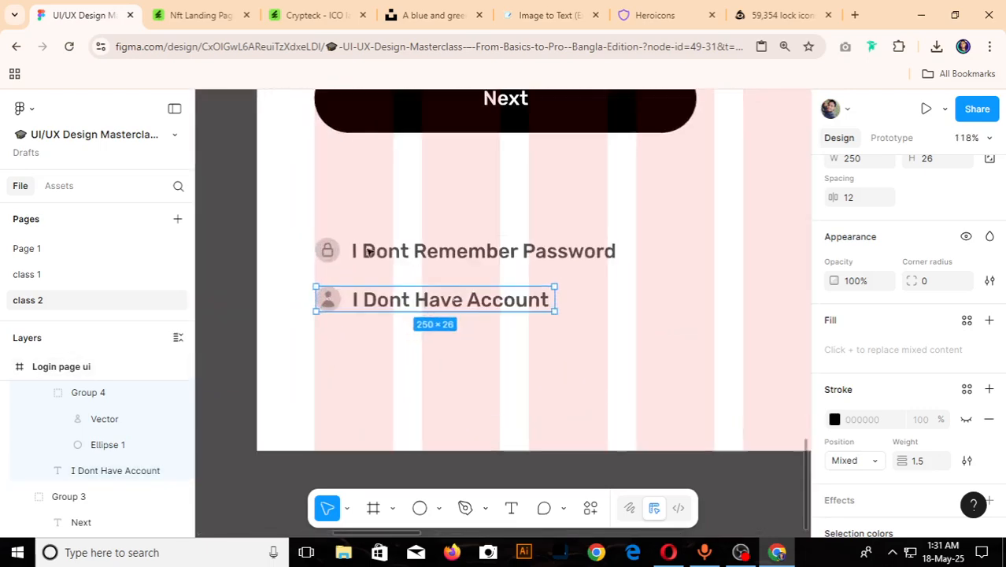
shift+click(371, 250)
scroll(892, 427, down, 2)
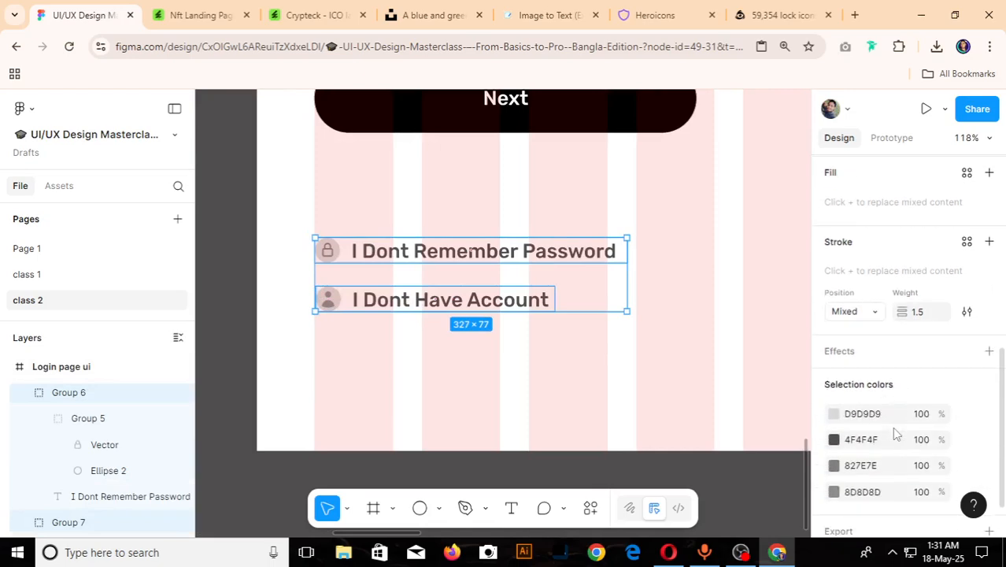
scroll(892, 418, up, 4)
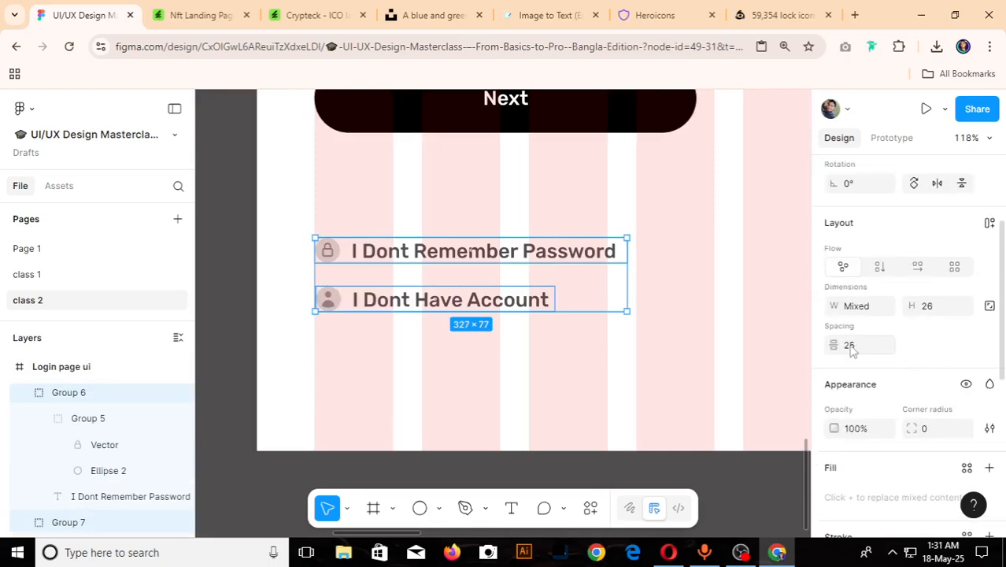
text(6)
key(Return)
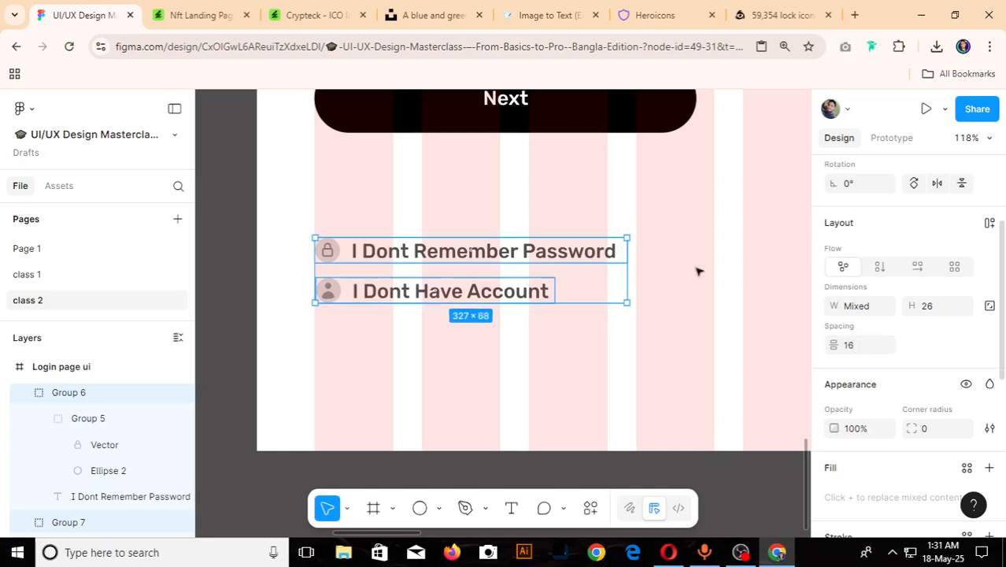
scroll(693, 273, down, 5)
click(536, 287)
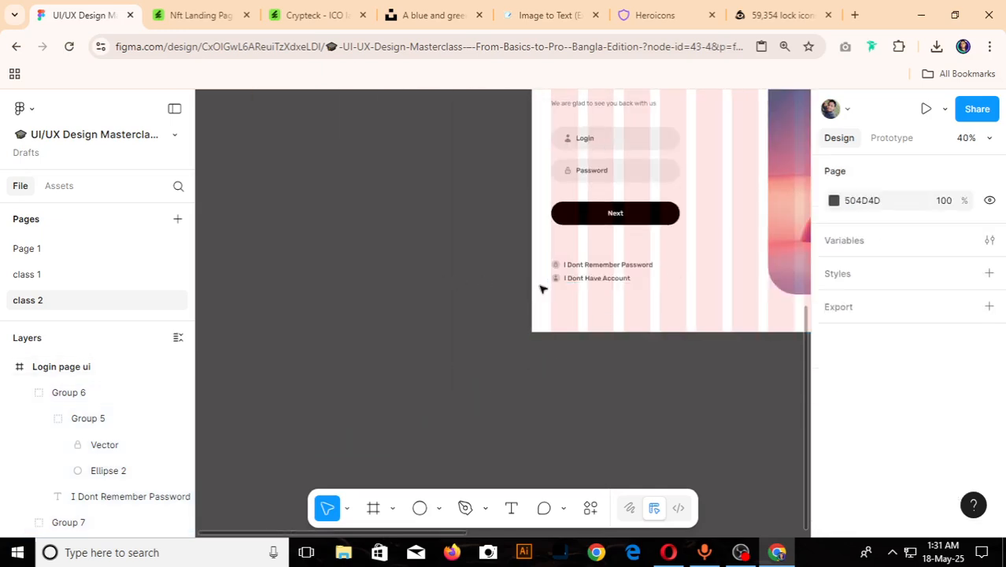
- Draw a measuring rectangle about 19 × 49 in the gap between the Password field and the Next button of the reference design
scroll(548, 285, down, 2)
scroll(476, 360, down, 3)
scroll(778, 381, up, 6)
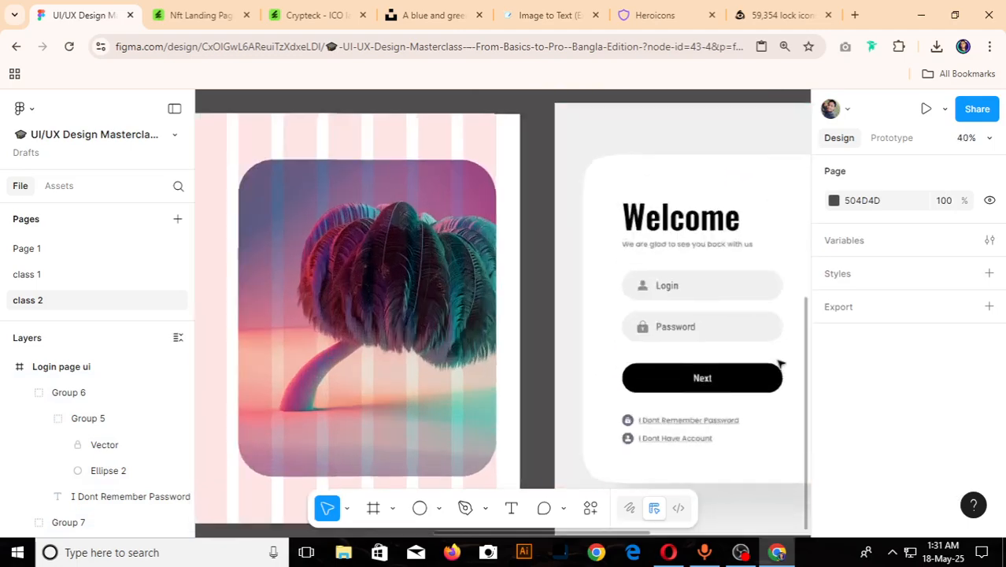
scroll(682, 326, up, 3)
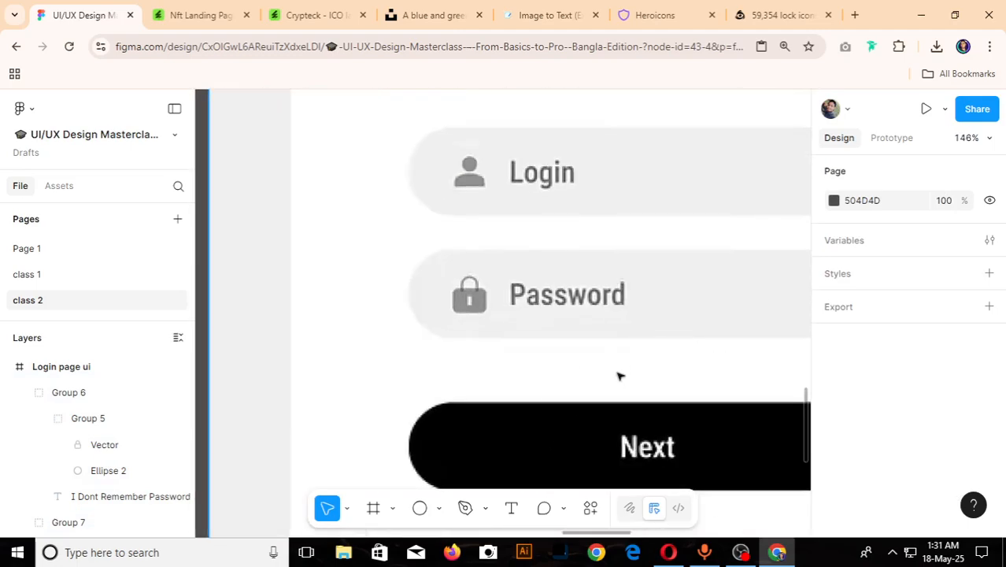
key(r)
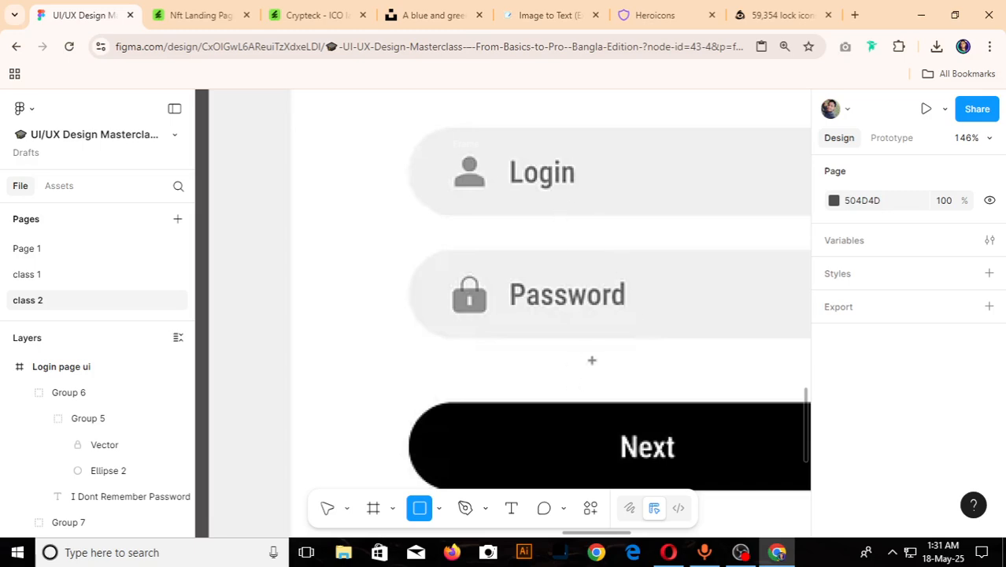
drag(597, 338, 619, 396)
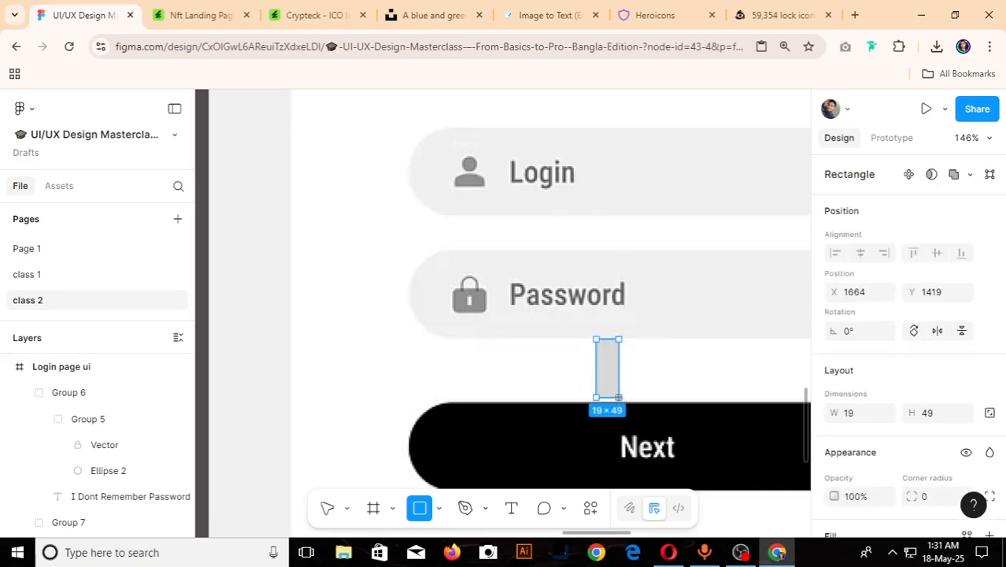
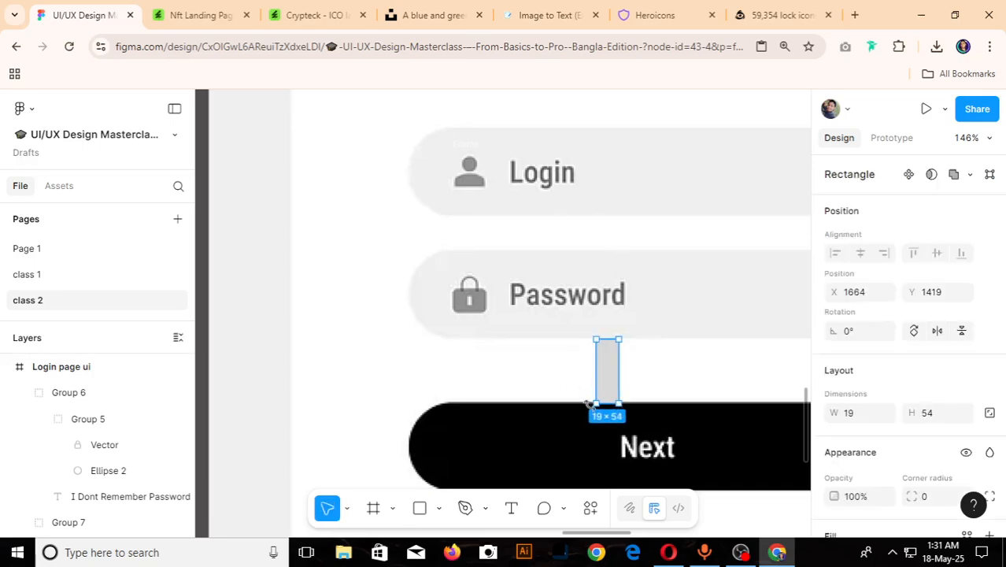
- Align the measuring rectangle with the gap between the reference design's Password field and Next button
scroll(626, 370, up, 5)
drag(630, 317, 631, 316)
scroll(653, 368, down, 10)
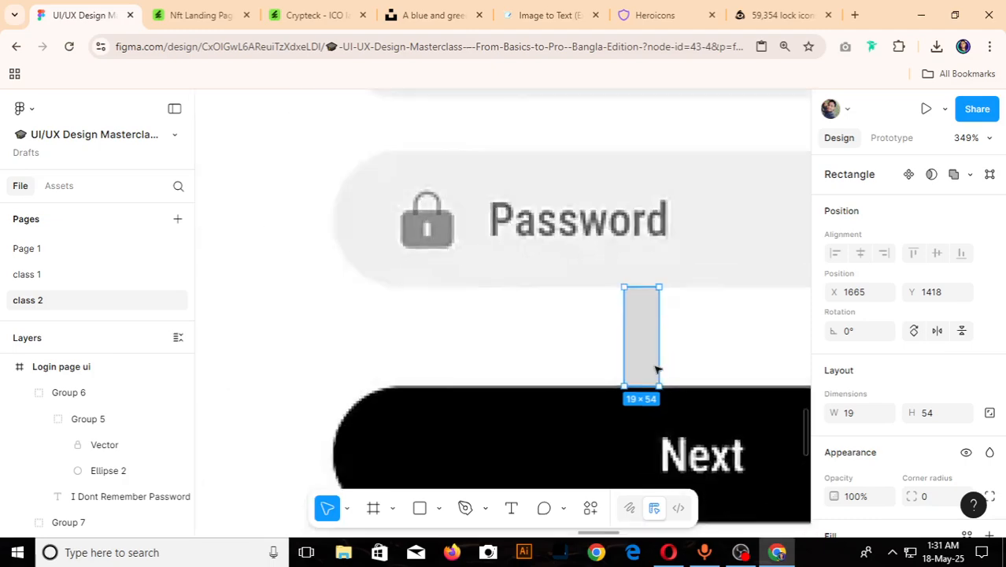
scroll(654, 366, down, 4)
scroll(669, 364, up, 7)
scroll(693, 360, down, 7)
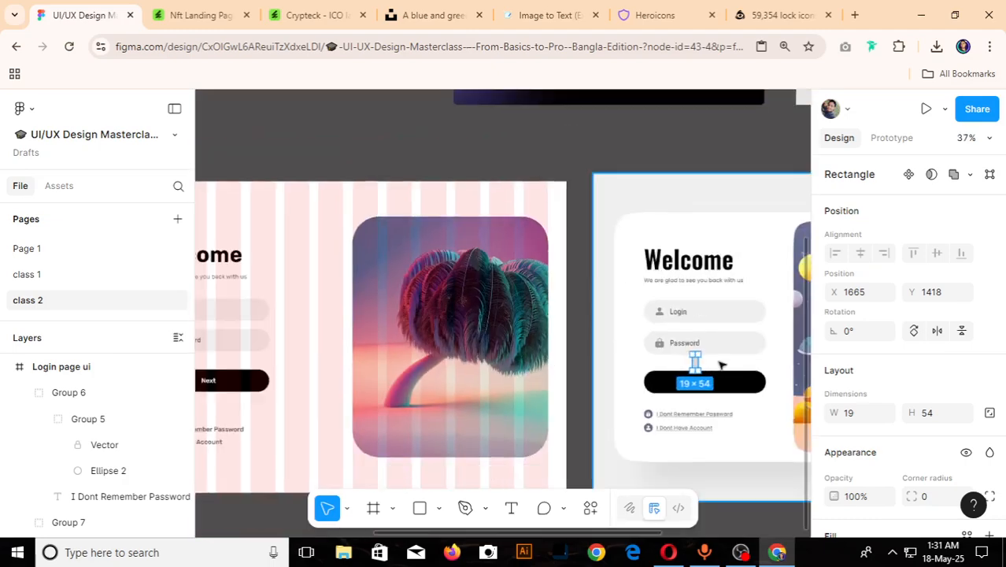
- Check the vertical spacing between the Login and Password fields in the login page frame
scroll(694, 362, up, 2)
click(255, 348)
shift+click(259, 314)
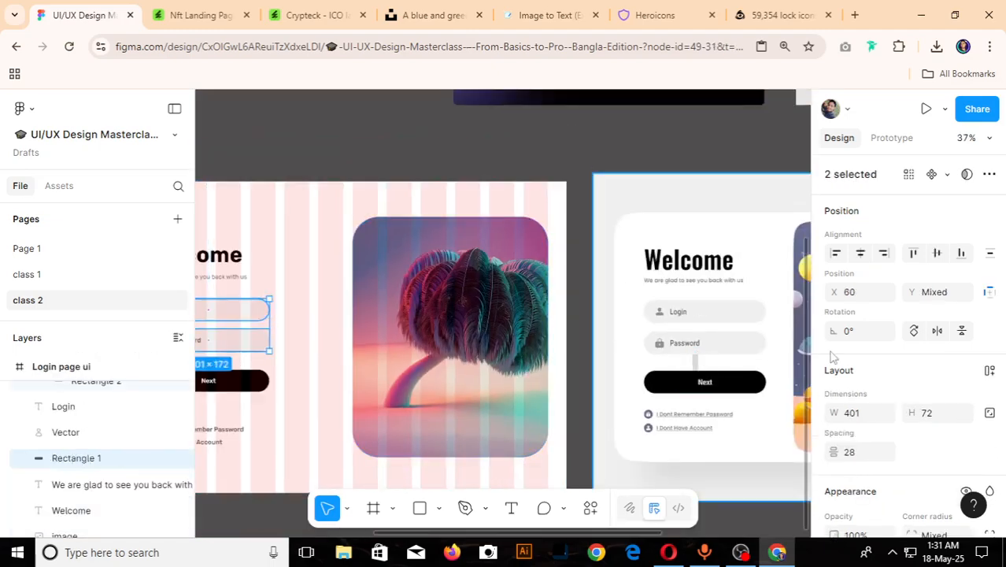
scroll(900, 371, down, 2)
scroll(543, 364, down, 3)
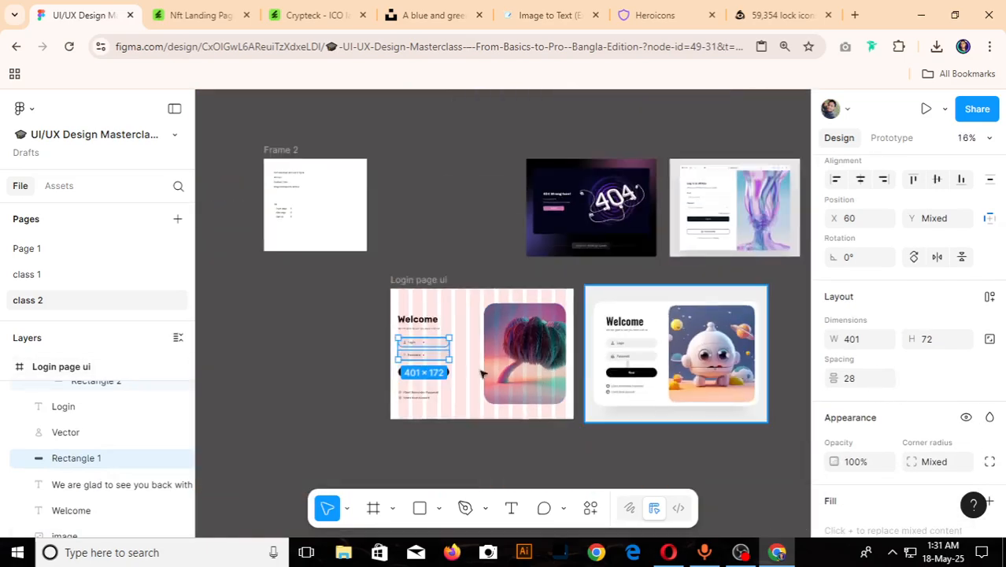
- Set the vertical spacing between the Password field group and the Next button group to 54
scroll(351, 363, up, 3)
scroll(352, 363, up, 3)
click(414, 392)
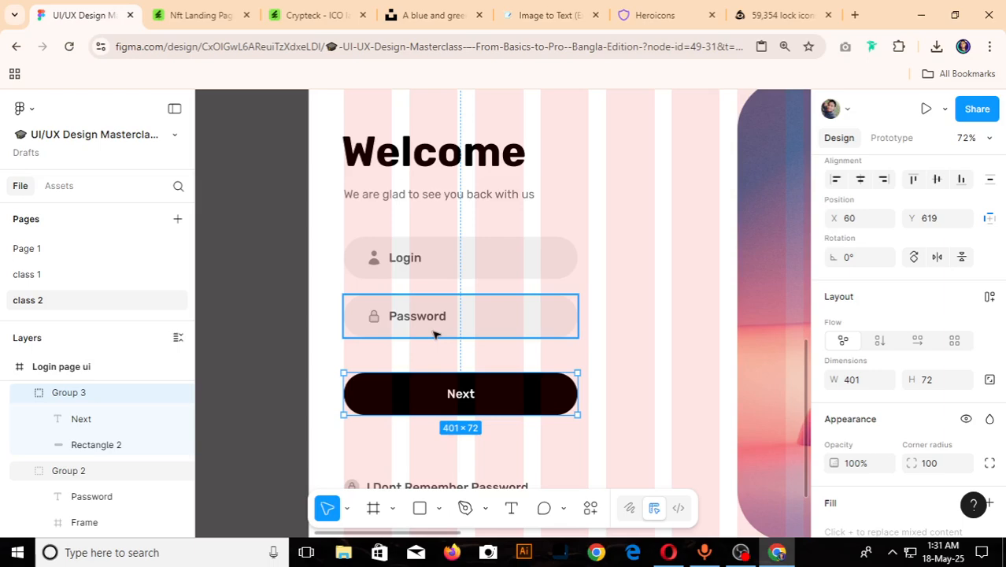
shift+click(434, 334)
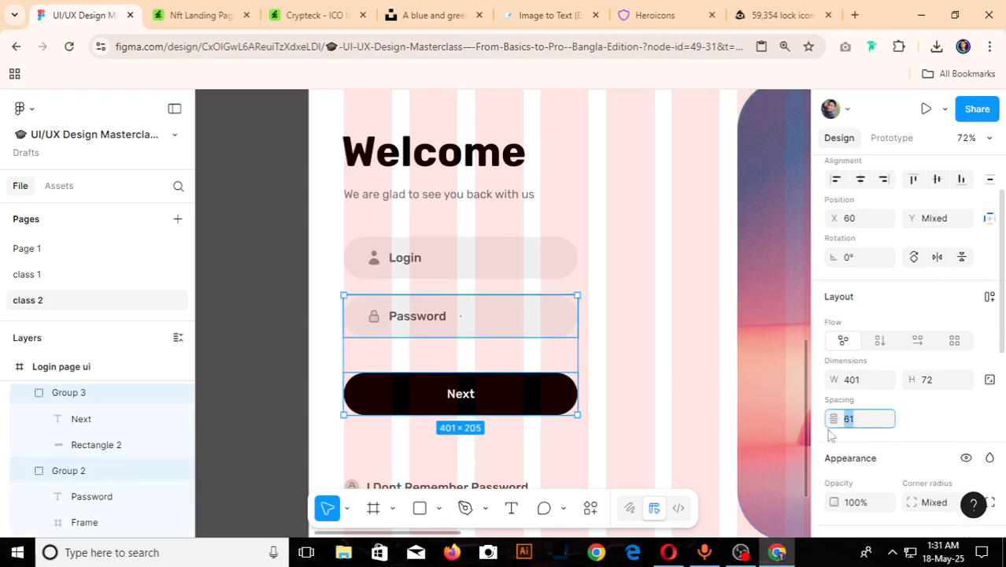
key(Return)
- Move the 19 × 54 measuring rectangle into the gap below the reference design's Next button to compare the spacing
scroll(342, 388, down, 9)
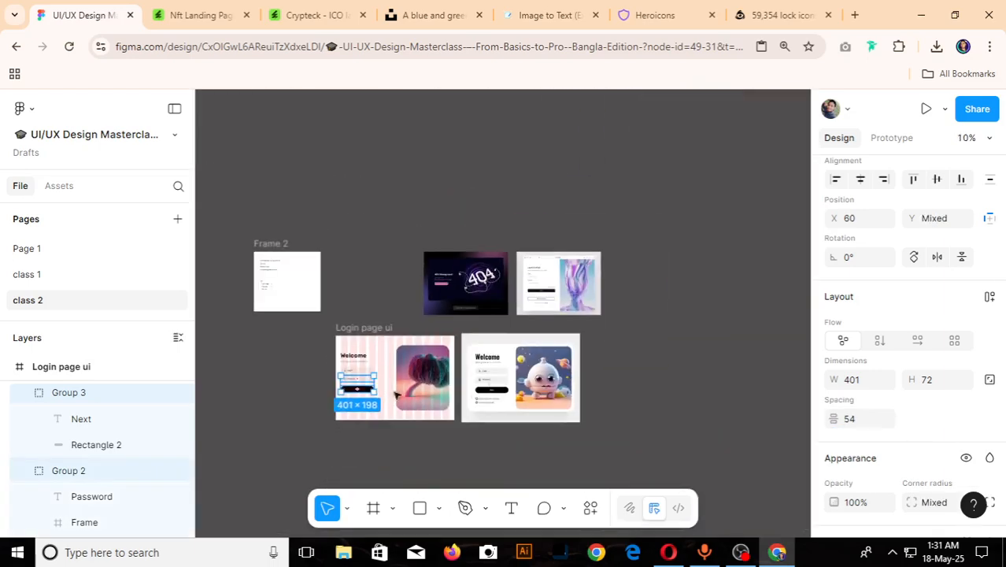
scroll(488, 394, up, 5)
scroll(534, 388, up, 8)
scroll(534, 315, down, 5)
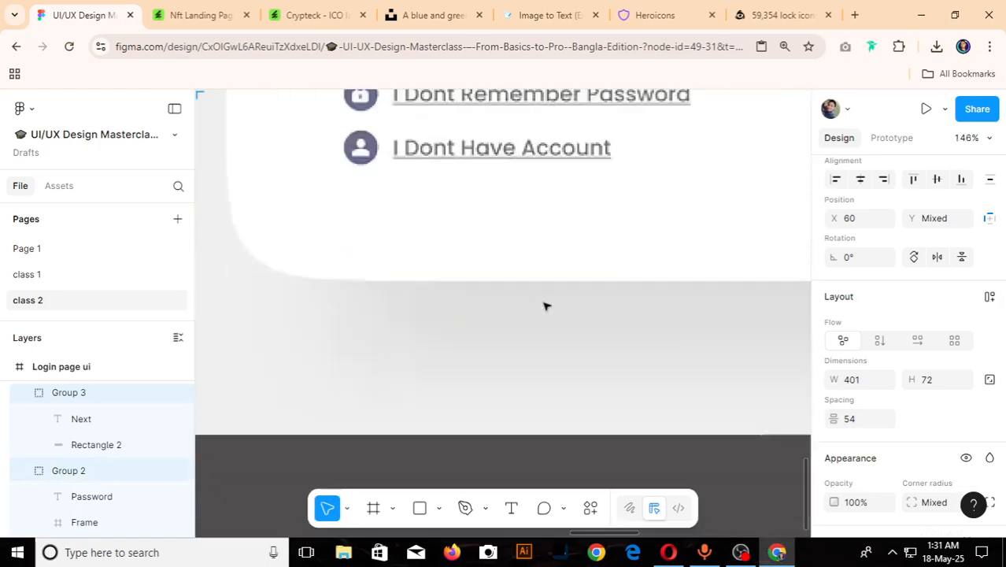
scroll(546, 305, up, 2)
scroll(596, 200, down, 4)
key(r)
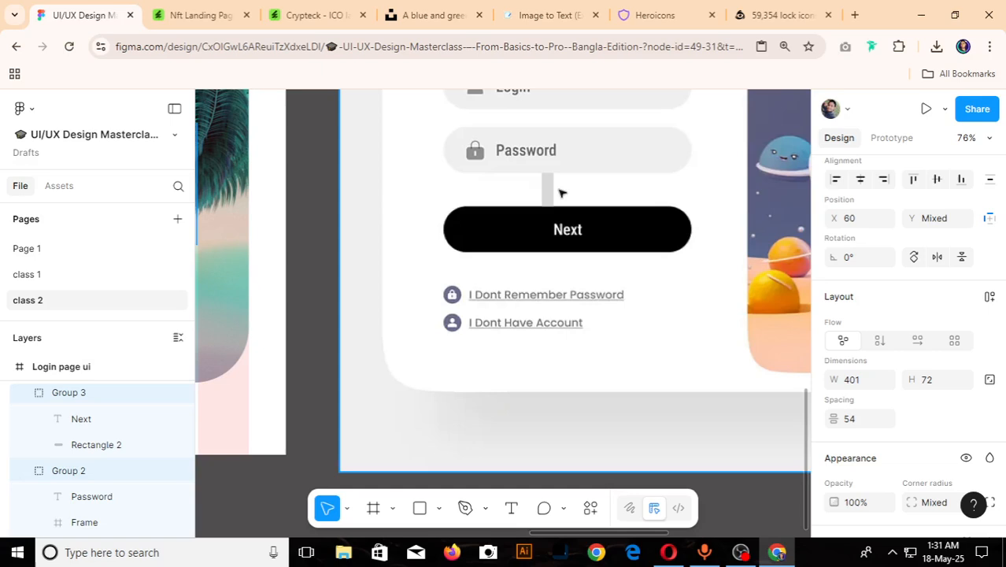
mouse_move(540, 172)
mouse_down()
mouse_move(556, 206)
mouse_move(539, 264)
mouse_up()
scroll(539, 265, up, 5)
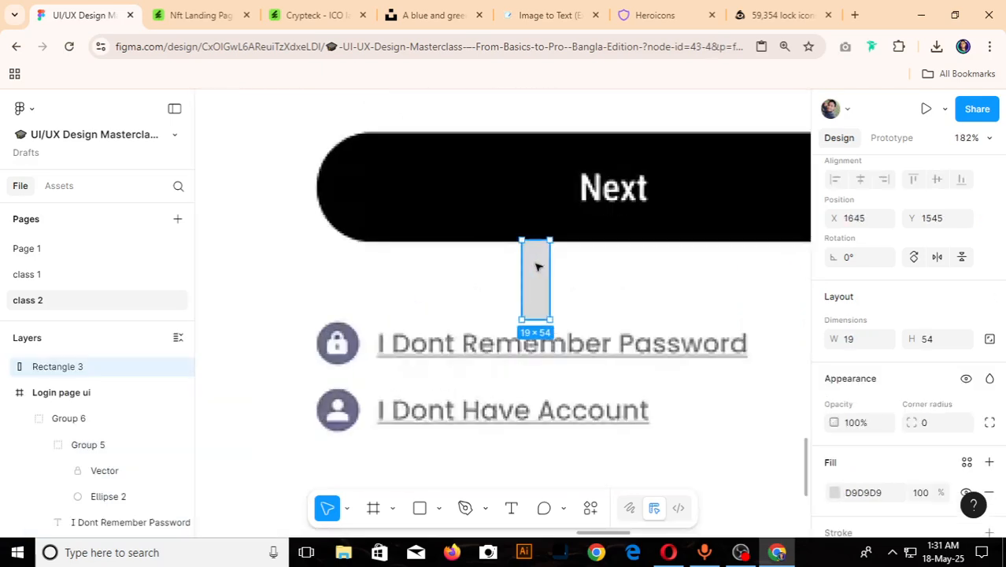
scroll(540, 267, up, 2)
scroll(539, 267, down, 10)
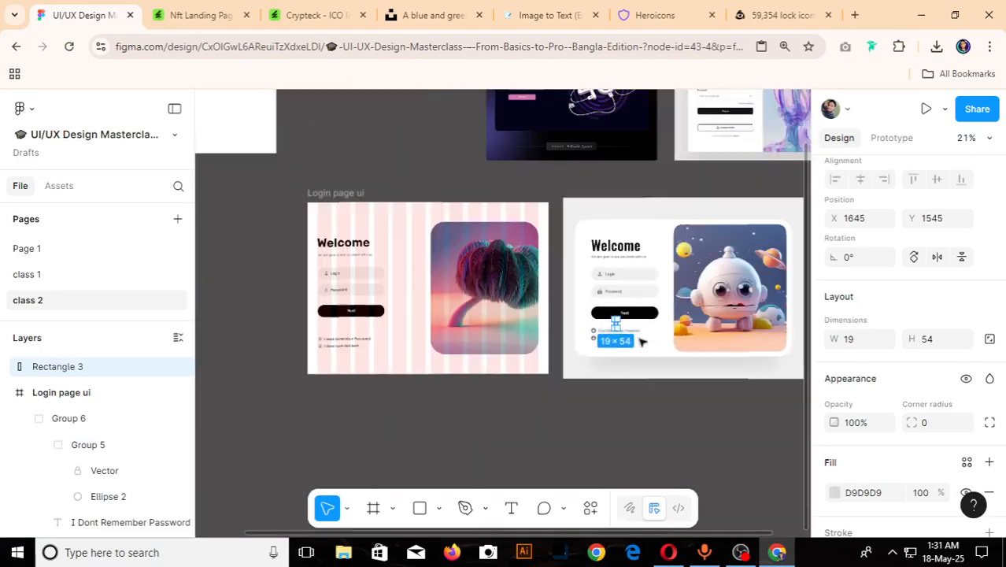
- Set the vertical spacing between the "I Dont Remember Password" and "I Dont Have Account" groups to 28
scroll(279, 353, up, 5)
click(382, 324)
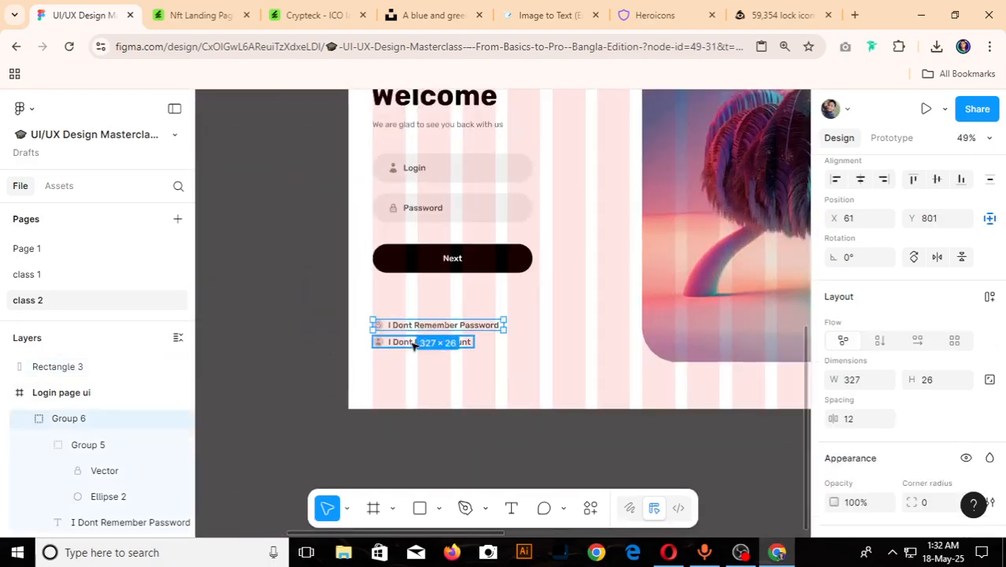
shift+click(414, 343)
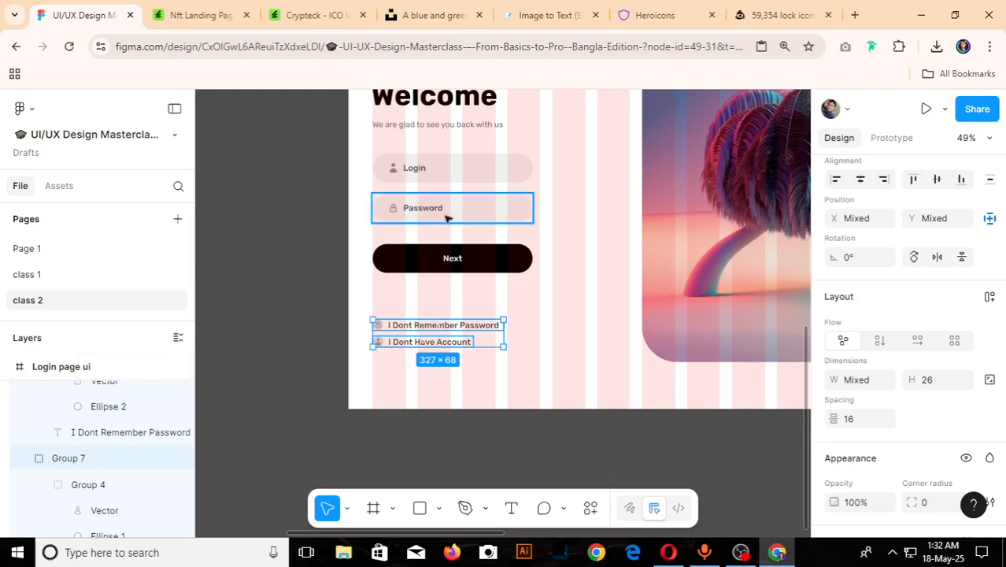
scroll(867, 364, down, 1)
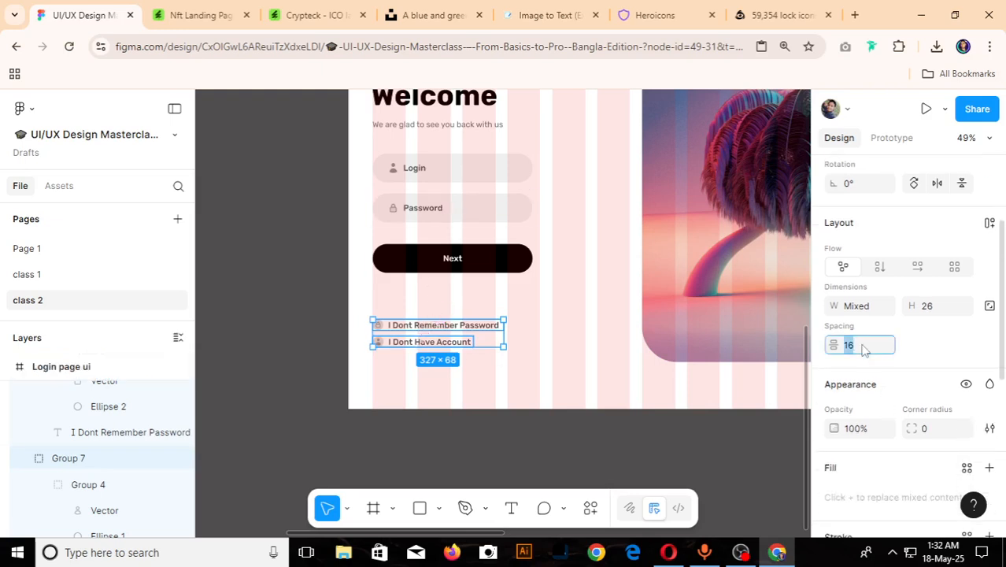
click(863, 350)
text(28)
key(Return)
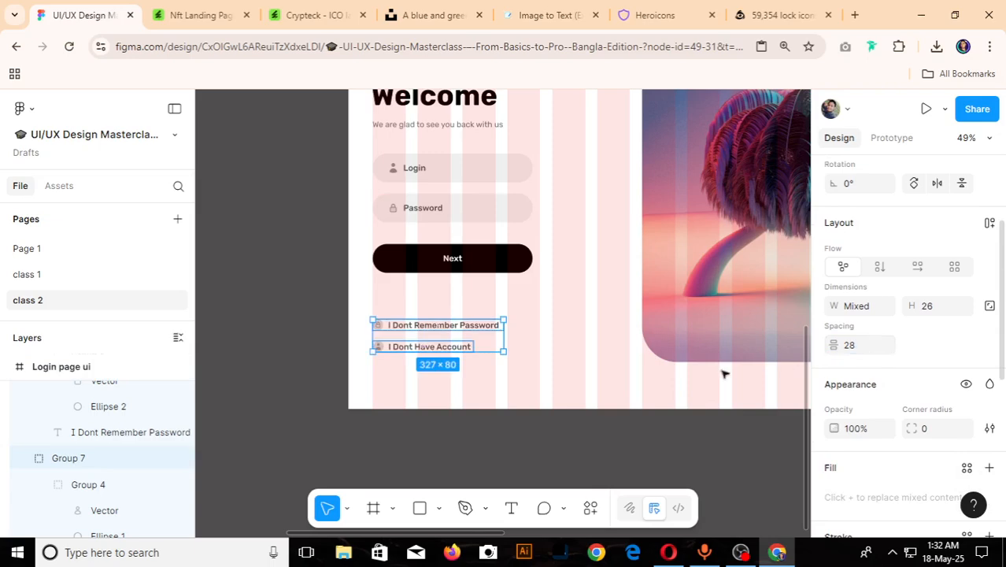
- Fit the measuring rectangle between the reference design's two circled icons at about 19 × 17, and delete it
scroll(348, 266, down, 3)
scroll(632, 284, up, 3)
scroll(487, 282, up, 2)
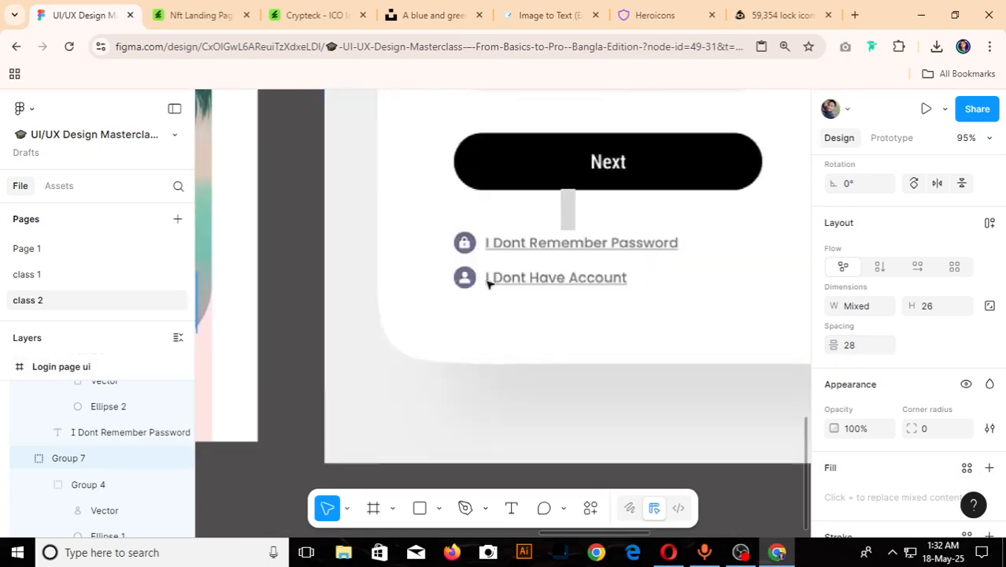
scroll(566, 224, up, 3)
click(566, 206)
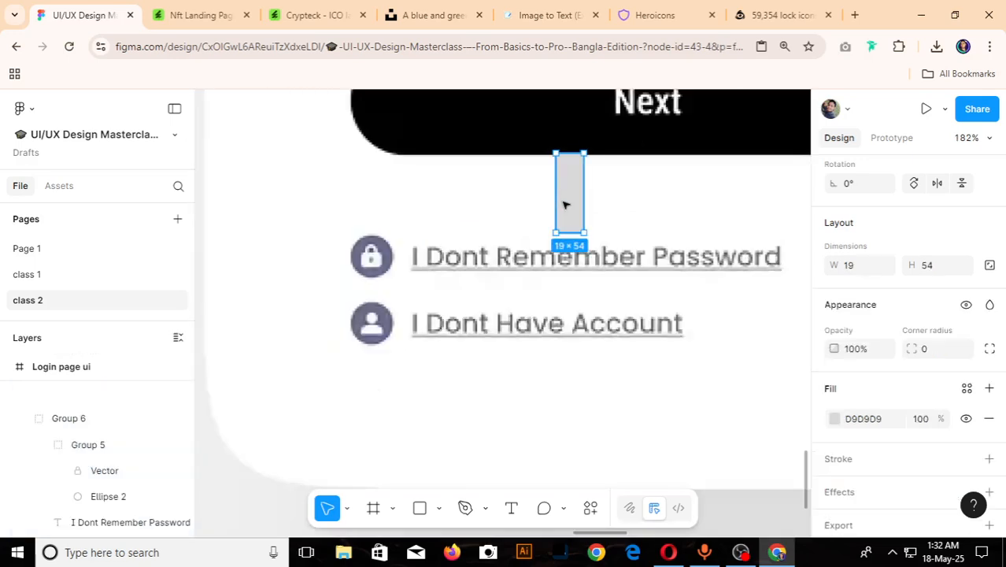
drag(564, 205, 400, 266)
scroll(349, 328, up, 3)
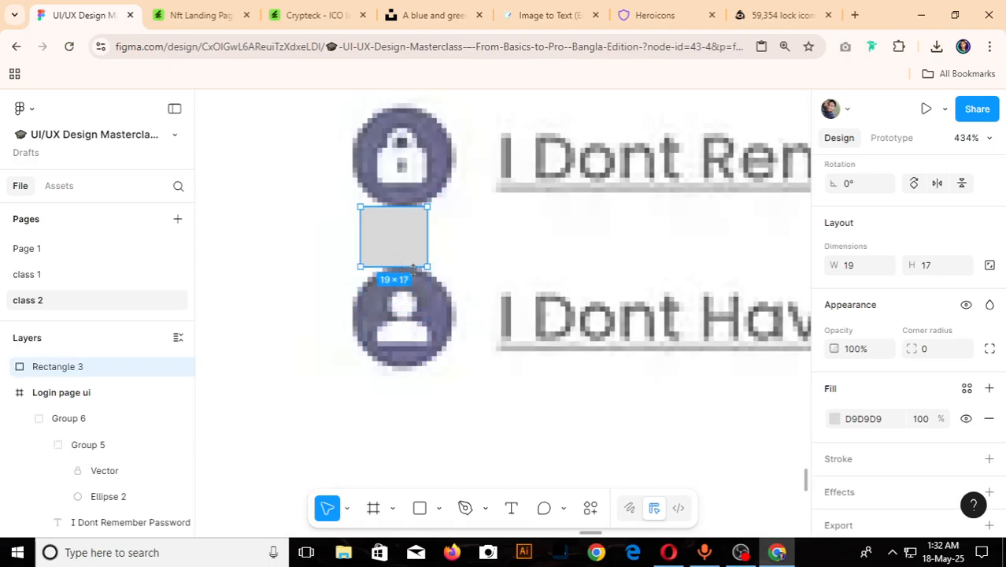
key(Delete)
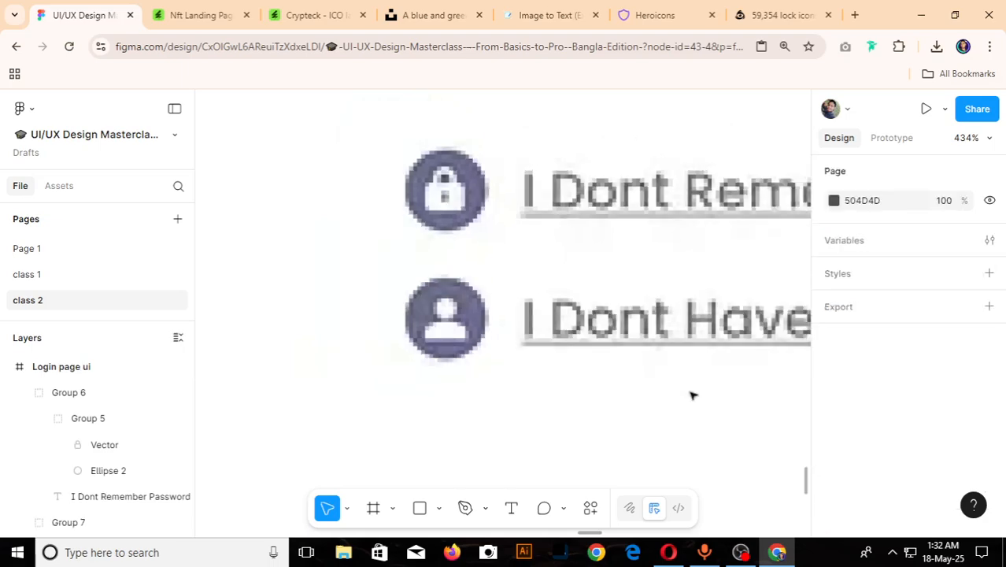
- Set the vertical spacing between the two account link groups to 16 and group them together
scroll(691, 396, down, 10)
scroll(432, 393, up, 8)
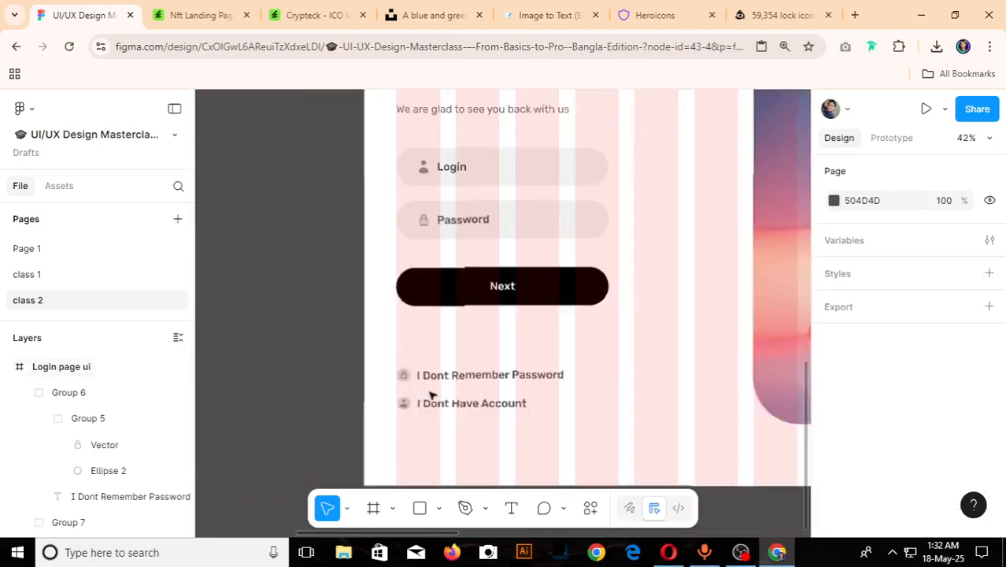
click(453, 366)
shift+click(470, 410)
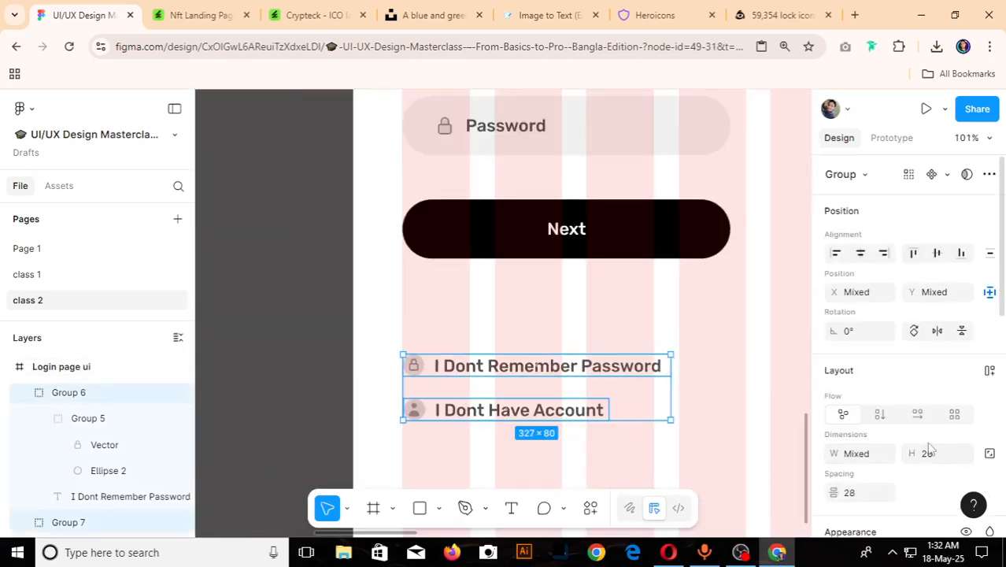
click(854, 496)
text(16)
key(Return)
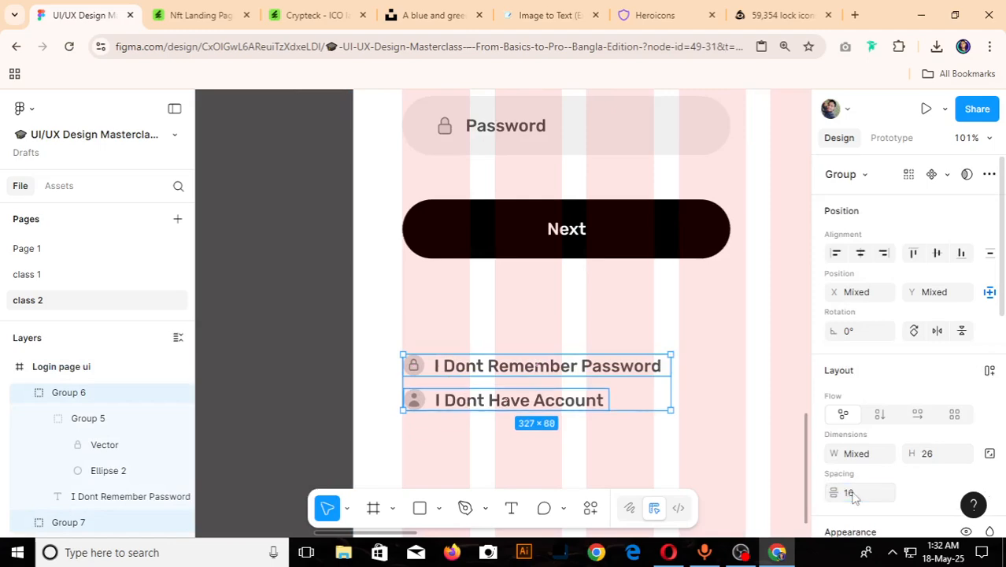
key(ctrl+g)
- Set the vertical spacing between the Next button and the combined account links group to 54
shift+click(558, 263)
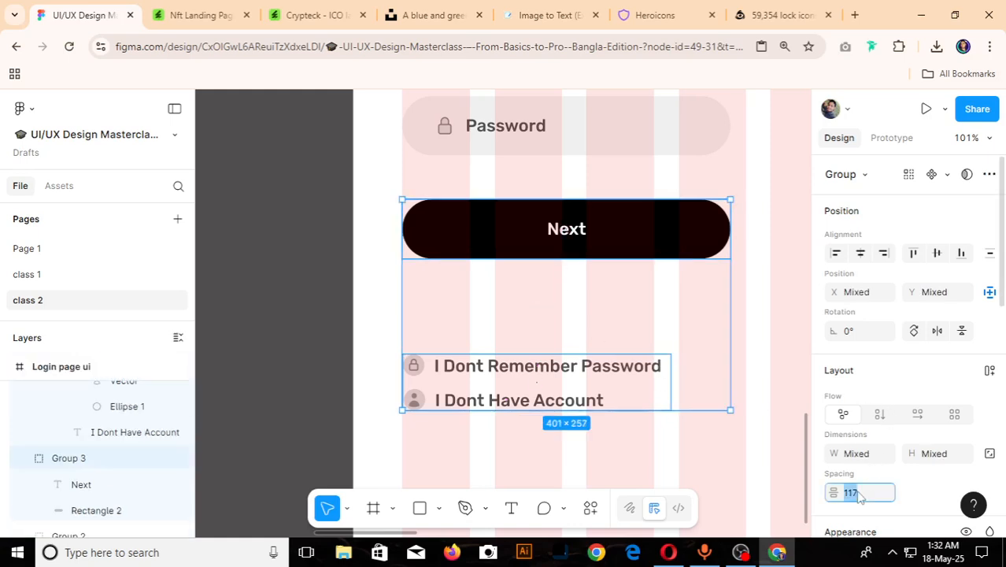
key(Return)
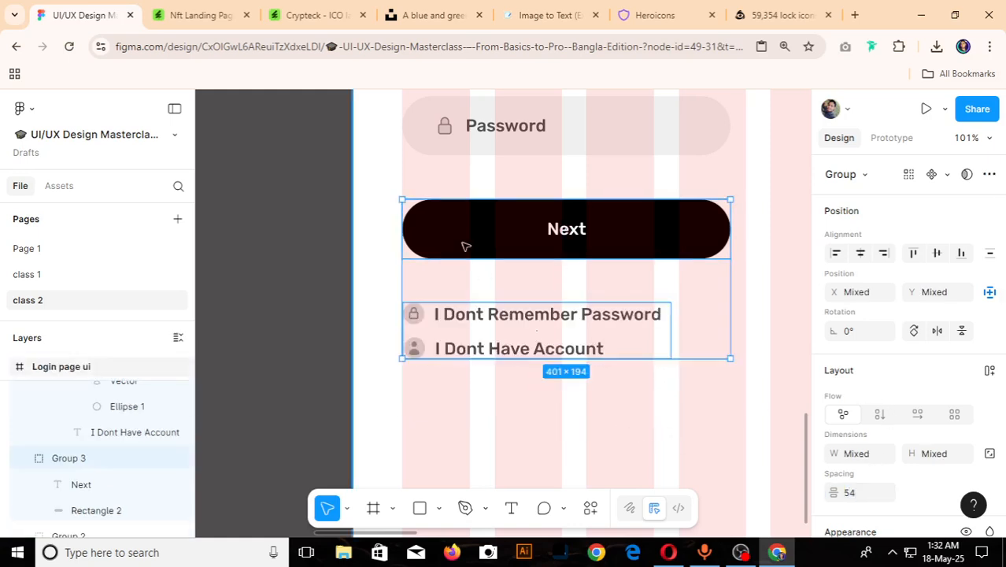
scroll(464, 243, down, 5)
click(393, 269)
- Set the vertical spacing between the "Welcome" heading and the "We are glad to see you back with us" text to 16
scroll(453, 284, down, 1)
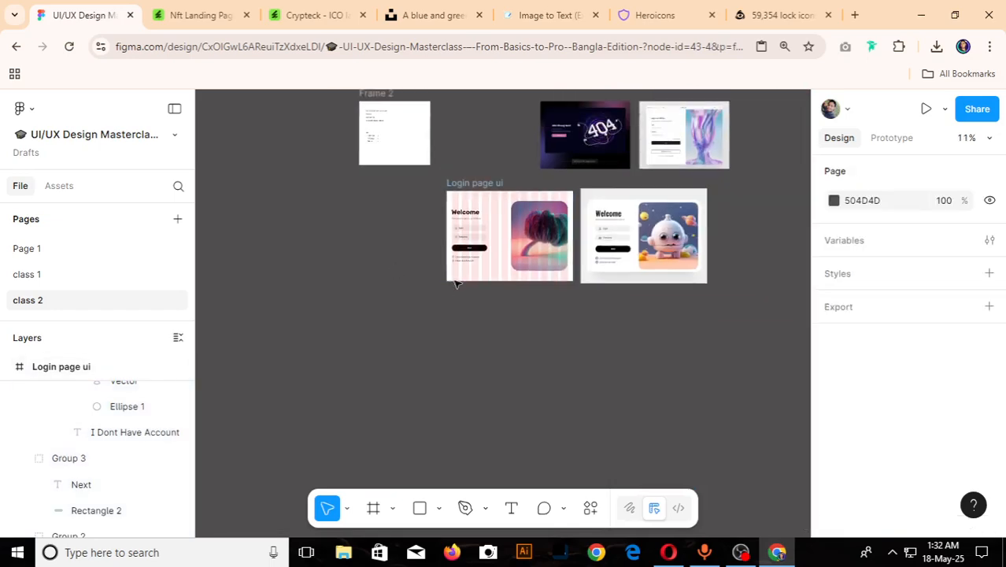
scroll(495, 249, up, 1)
scroll(494, 250, up, 3)
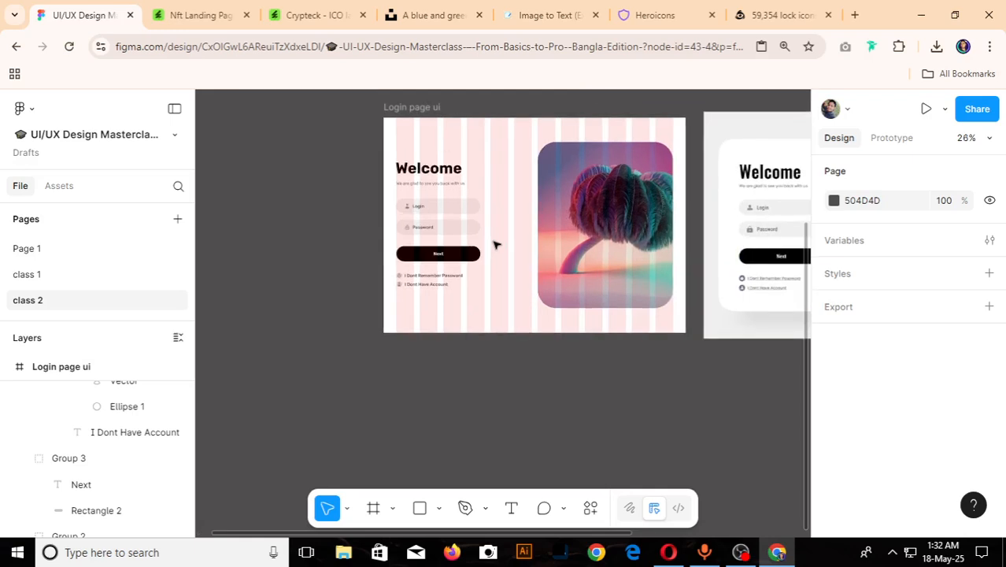
scroll(496, 245, down, 2)
scroll(495, 244, up, 2)
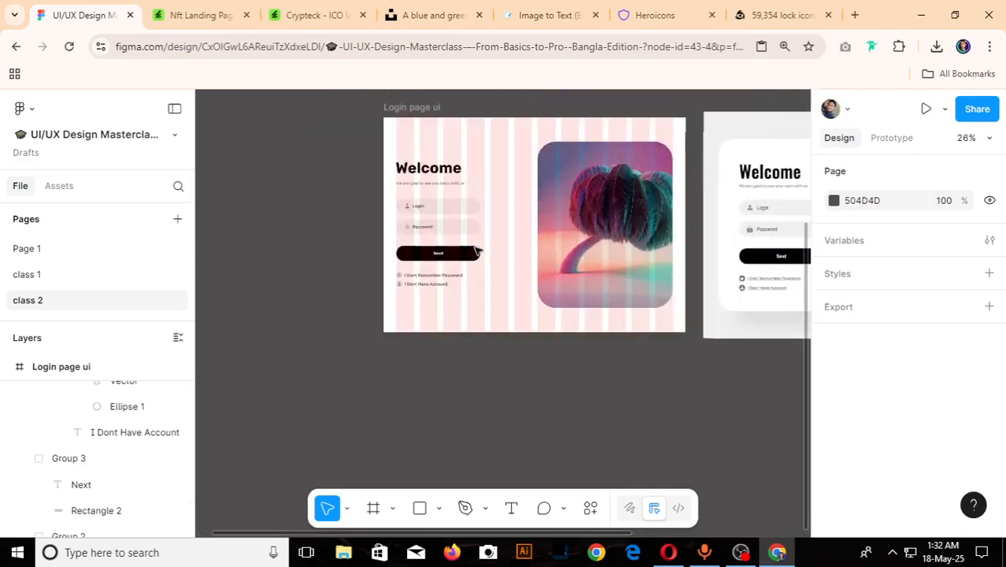
scroll(437, 206, up, 3)
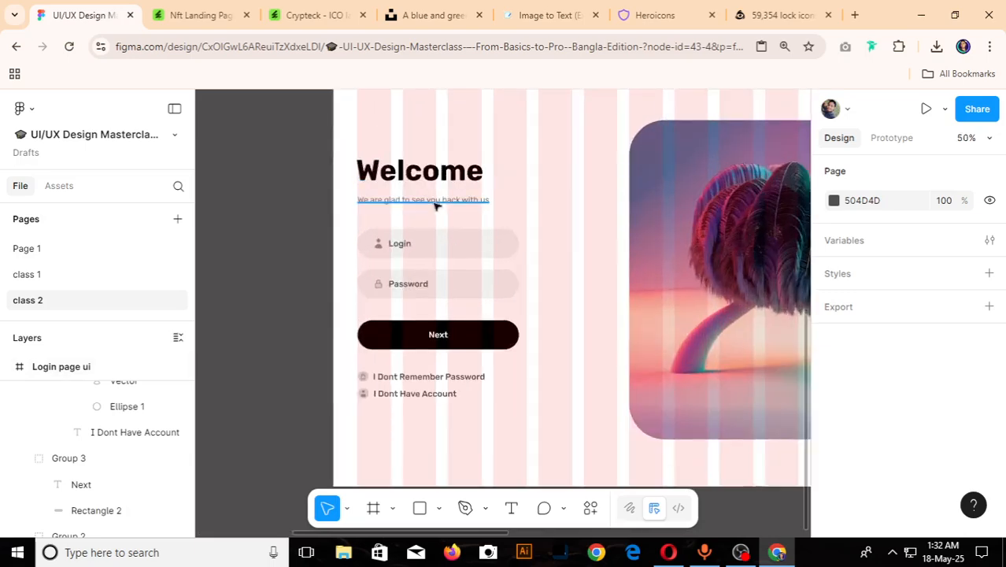
click(435, 199)
shift+click(438, 186)
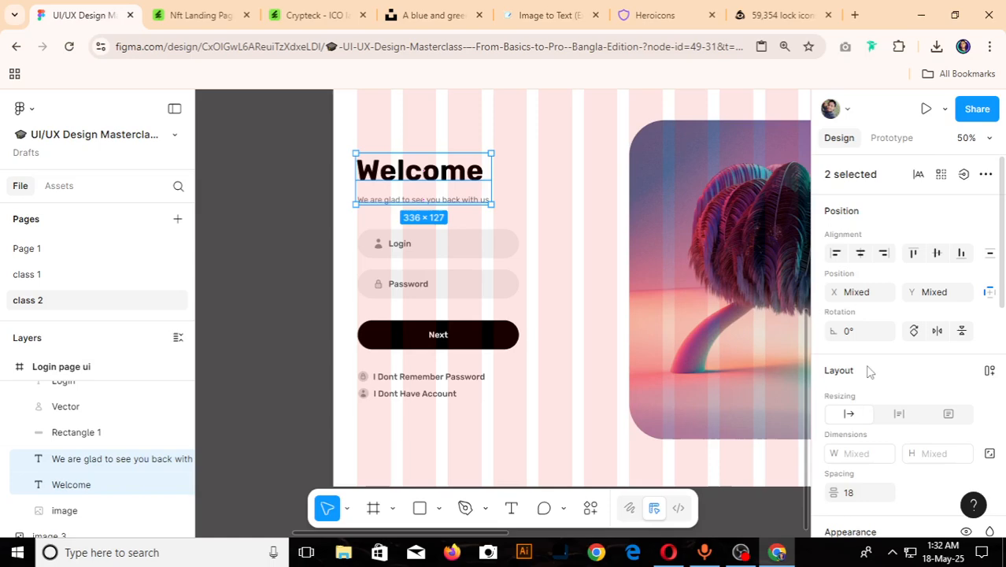
scroll(871, 394, down, 2)
text(16)
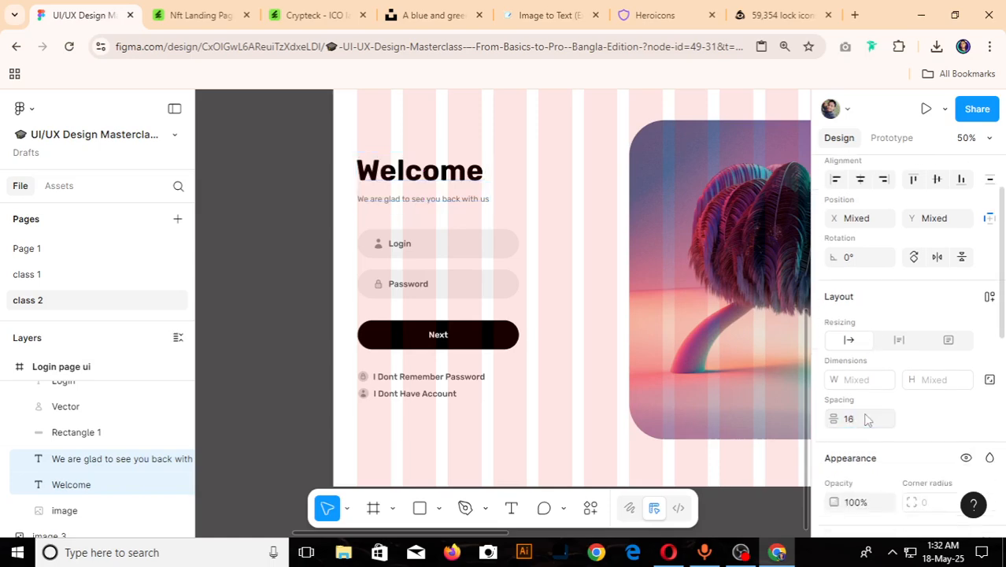
key(Return)
- Measure the gap between the reference design's "Welcome" heading and its subtitle with a temporary rectangle about 6 × 27
scroll(403, 267, down, 5)
scroll(379, 236, up, 5)
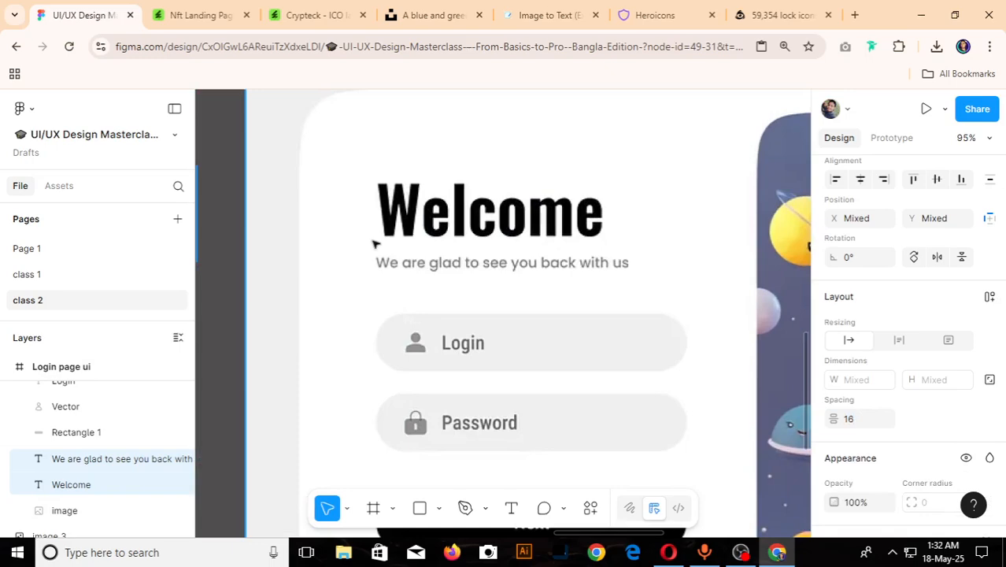
key(r)
scroll(376, 240, up, 4)
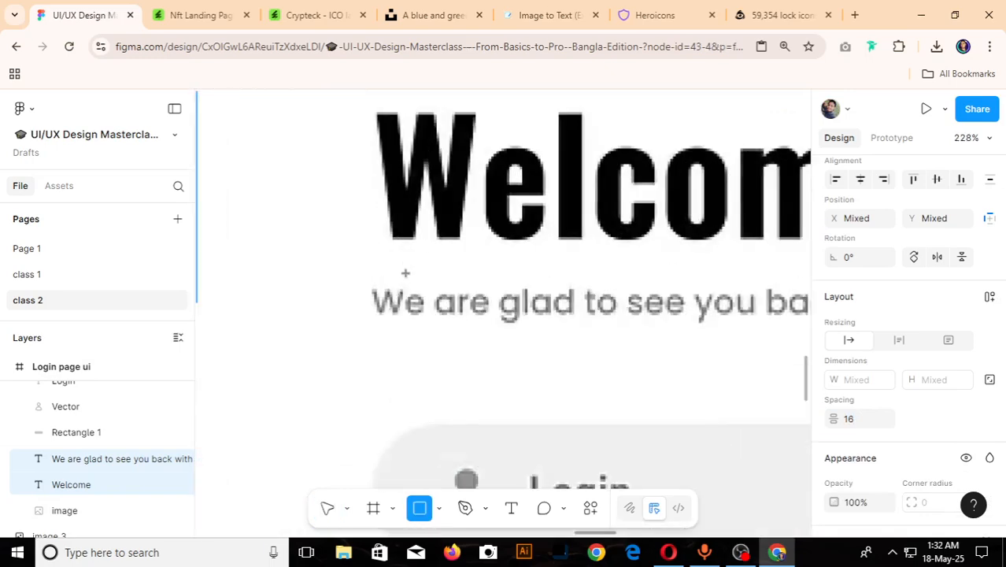
drag(398, 238, 408, 287)
scroll(402, 293, up, 4)
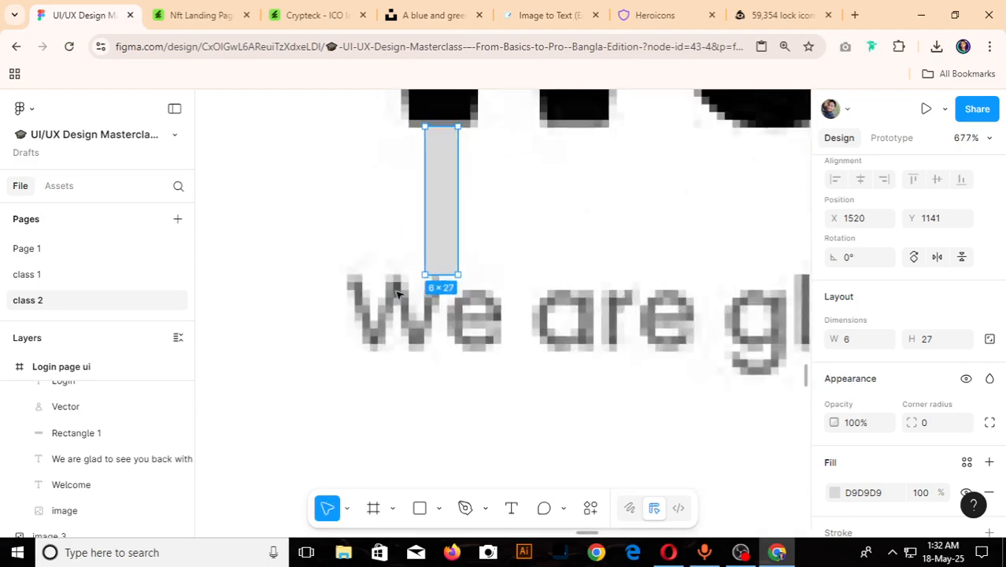
scroll(414, 281, down, 5)
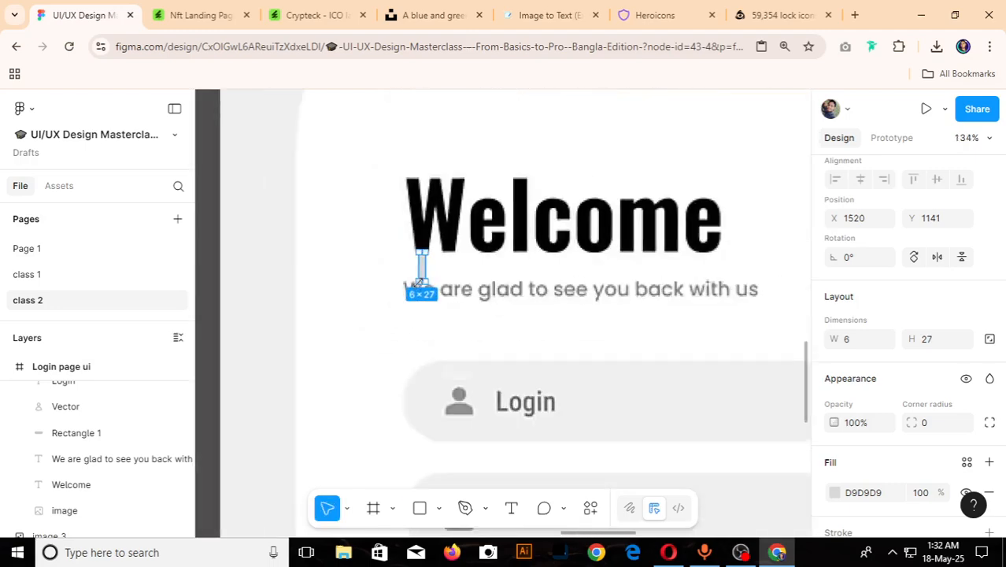
key(Escape)
scroll(635, 285, down, 5)
scroll(370, 339, up, 3)
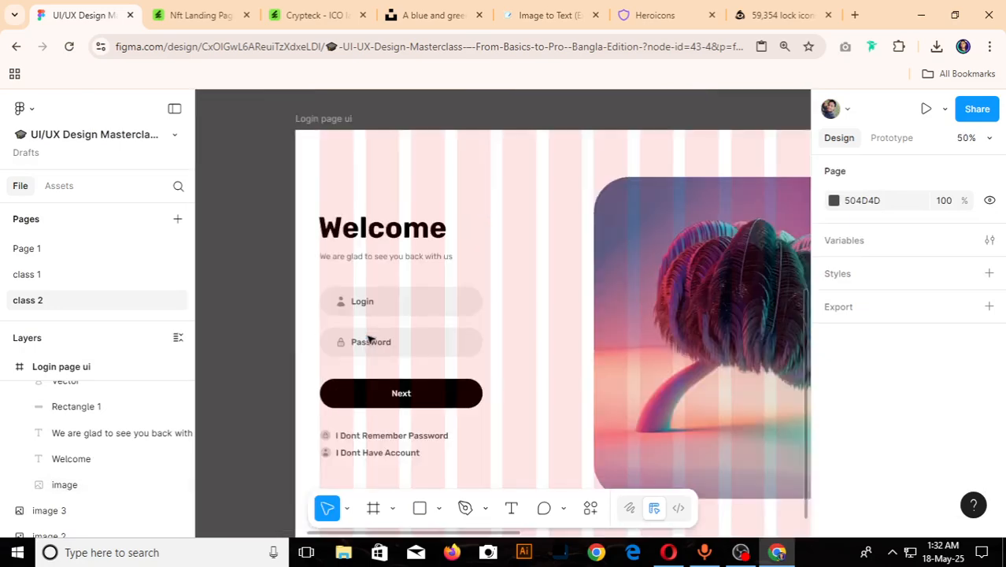
- Move the "We are glad to see you back with us" text closer to the "Welcome" heading, to Y 288
scroll(369, 339, up, 4)
click(355, 261)
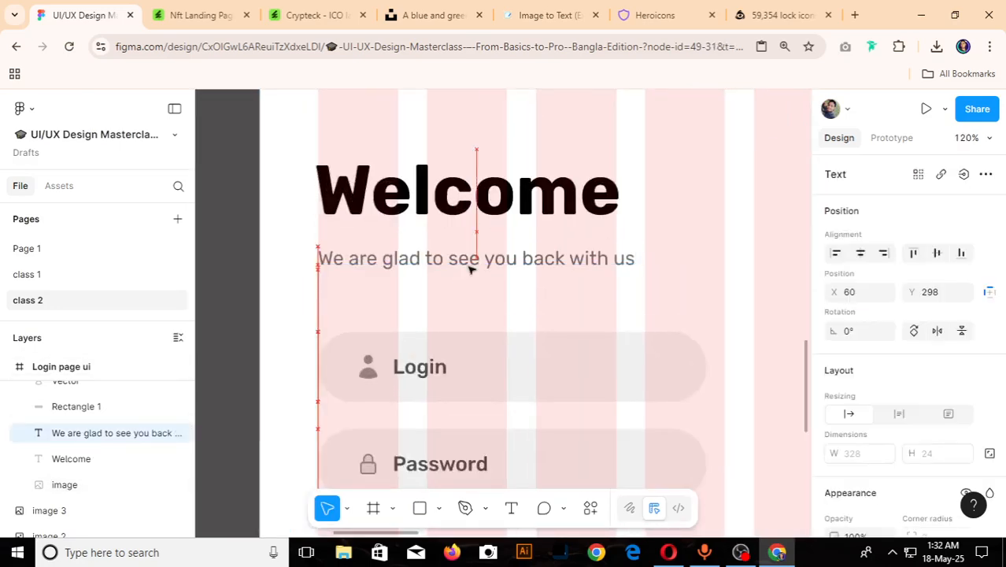
drag(469, 269, 469, 260)
scroll(469, 261, down, 5)
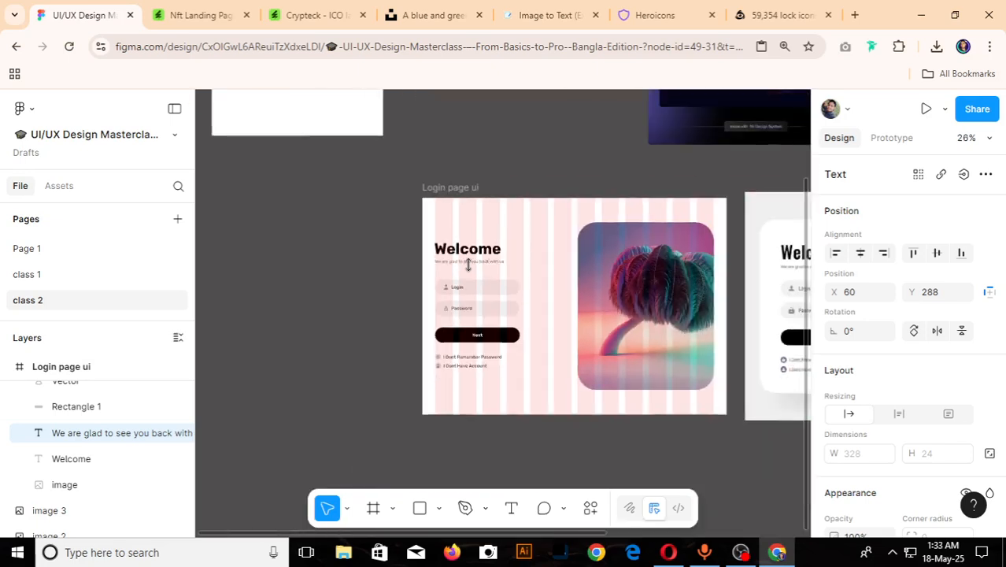
click(371, 286)
scroll(539, 347, up, 3)
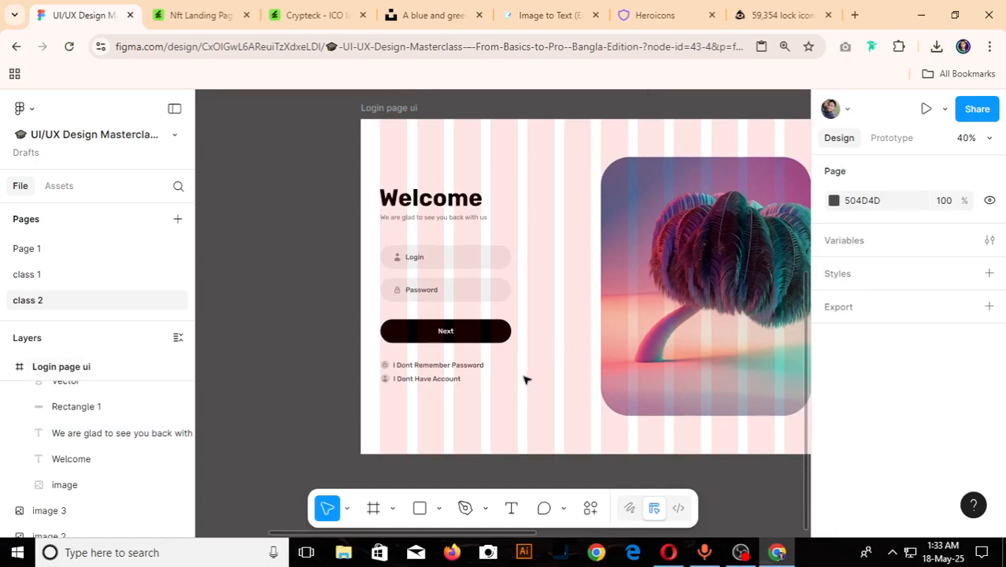
- Group the login fields, Next button and account links together, and group the "Welcome" heading with its subtitle
scroll(526, 379, down, 3)
click(526, 378)
scroll(526, 378, up, 3)
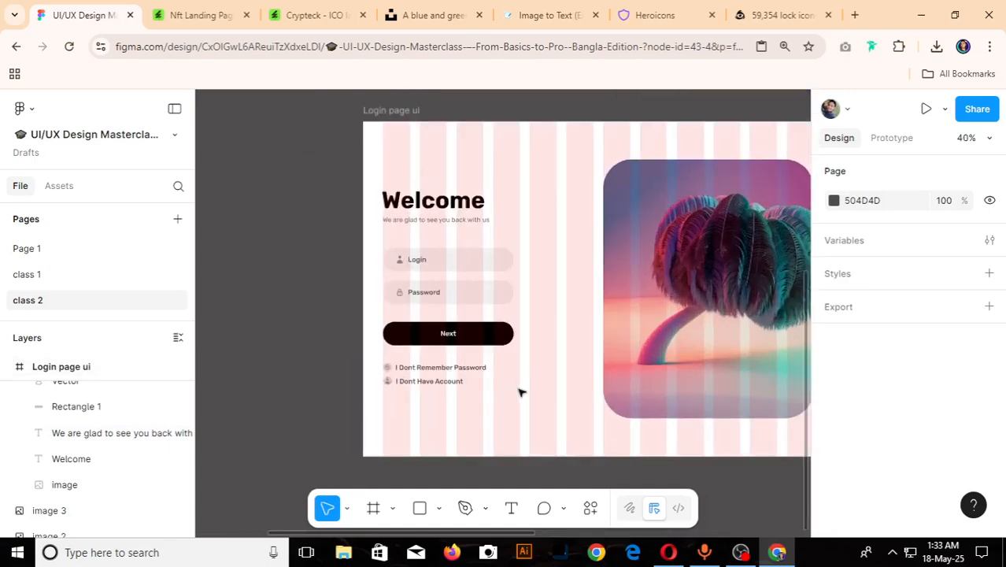
drag(517, 388, 389, 244)
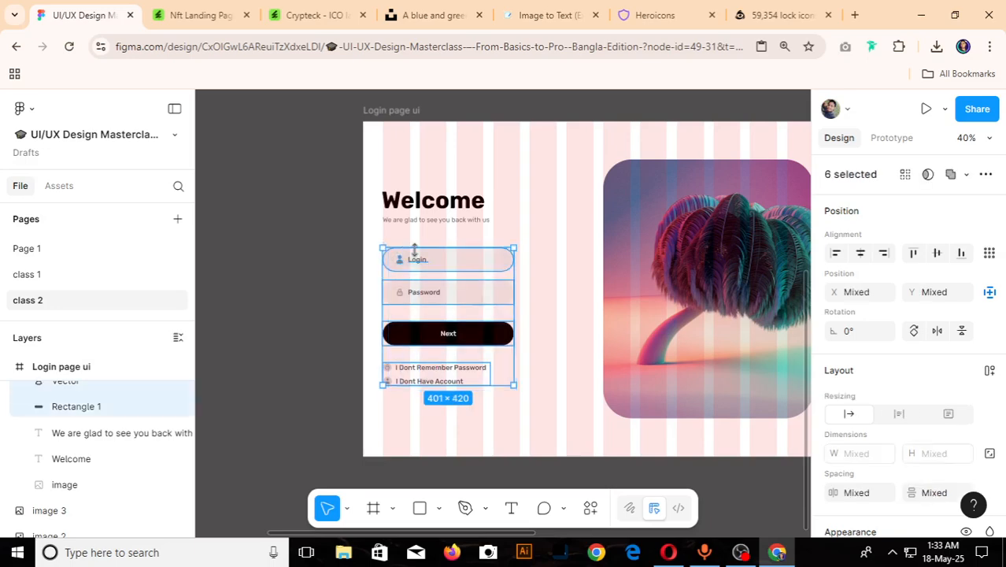
key(ctrl+g)
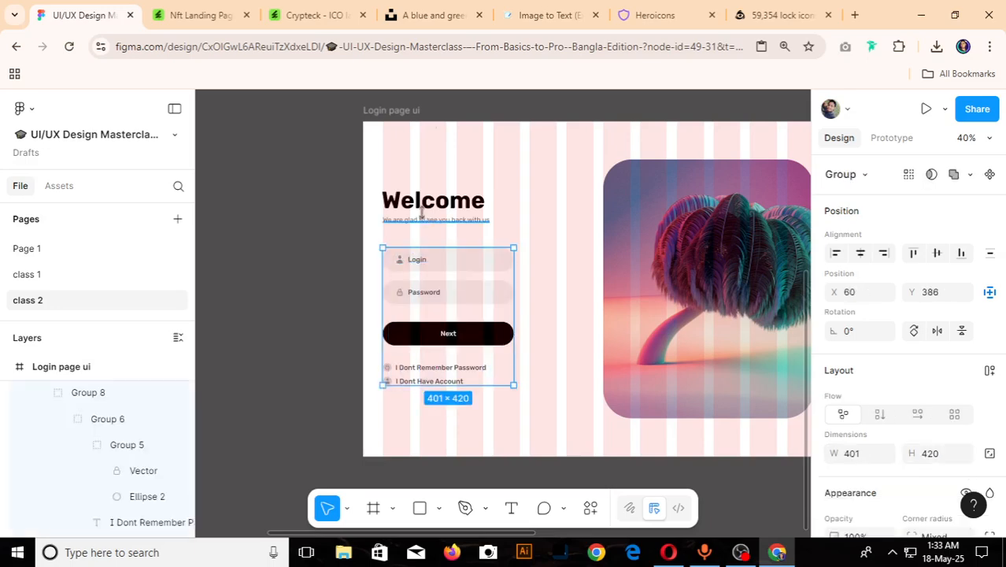
click(422, 219)
shift+click(427, 207)
key(ctrl+g)
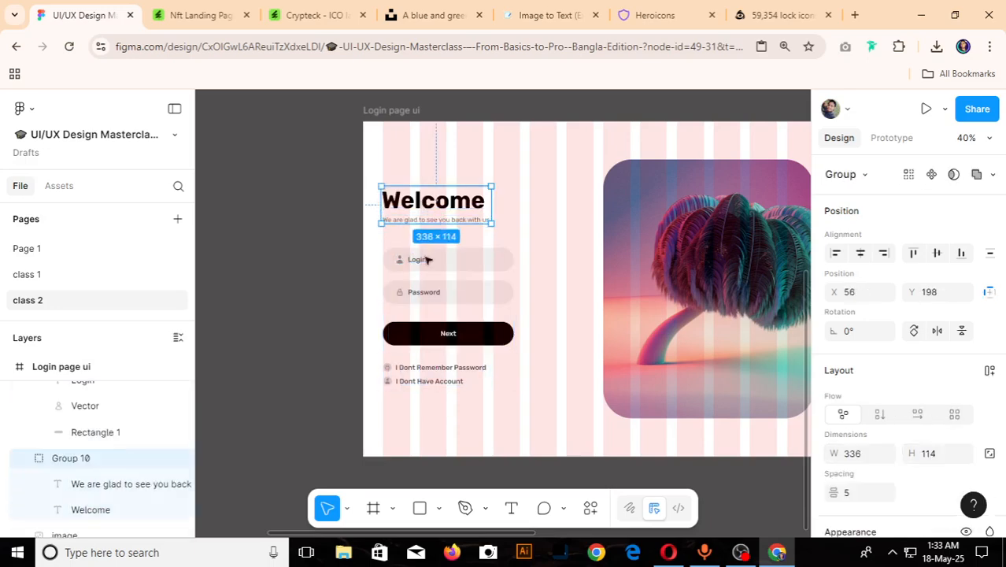
- Set the vertical spacing between the heading group and the form group to 54 and group them together
shift+click(438, 267)
scroll(882, 409, down, 2)
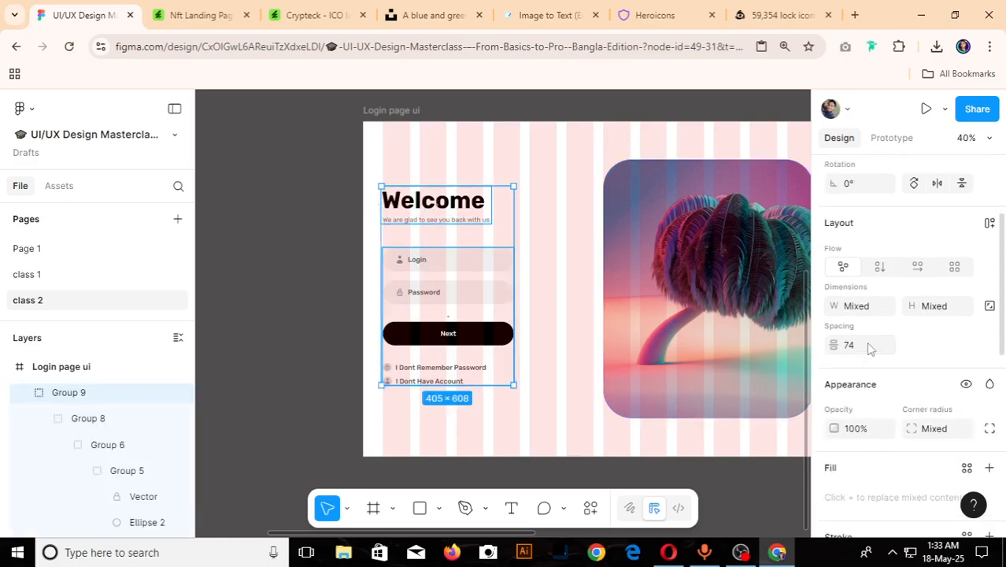
click(870, 348)
text(54)
key(Return)
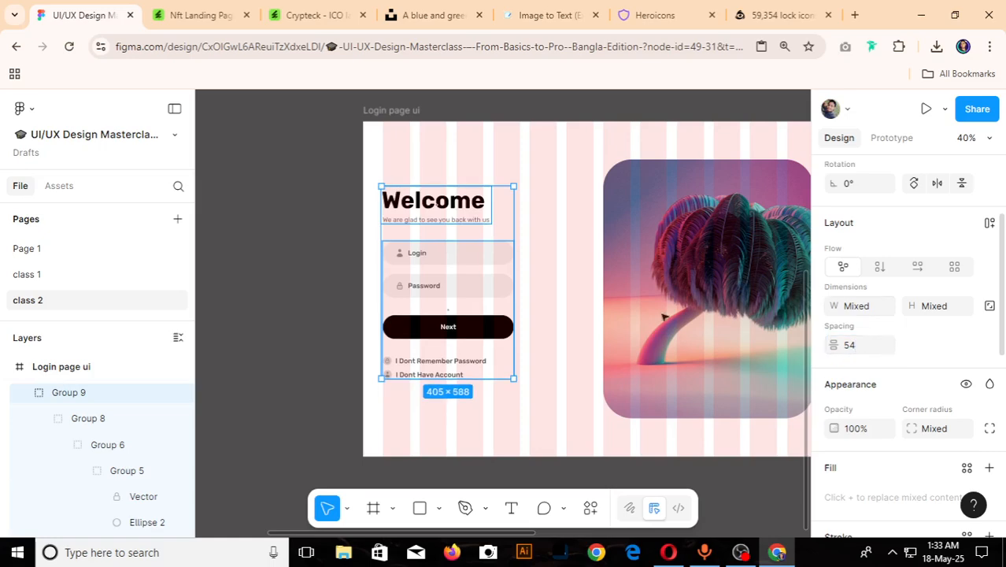
scroll(427, 346, down, 5)
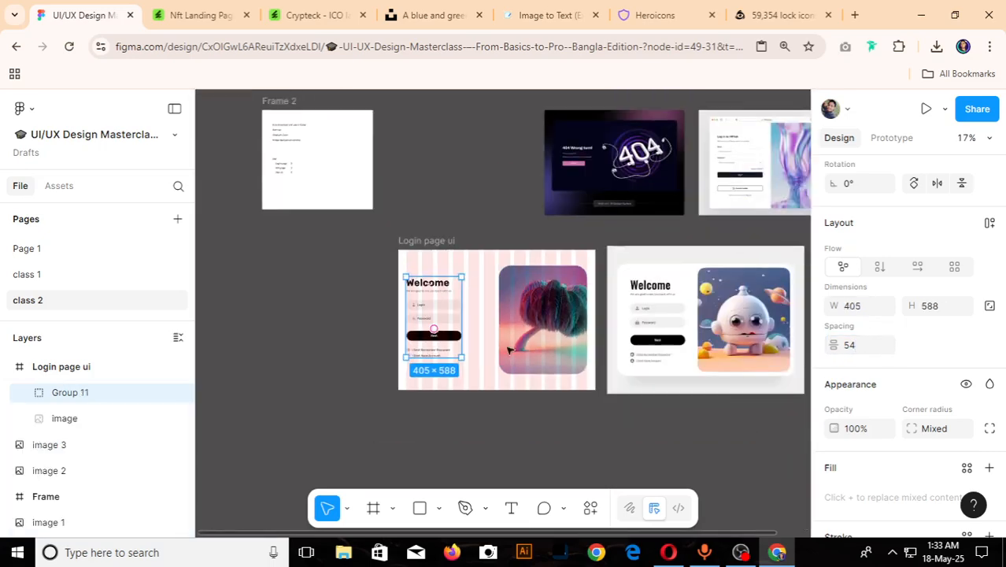
- Align the combined login content group and the tree image by their vertical centers
shift+click(540, 342)
scroll(914, 275, up, 3)
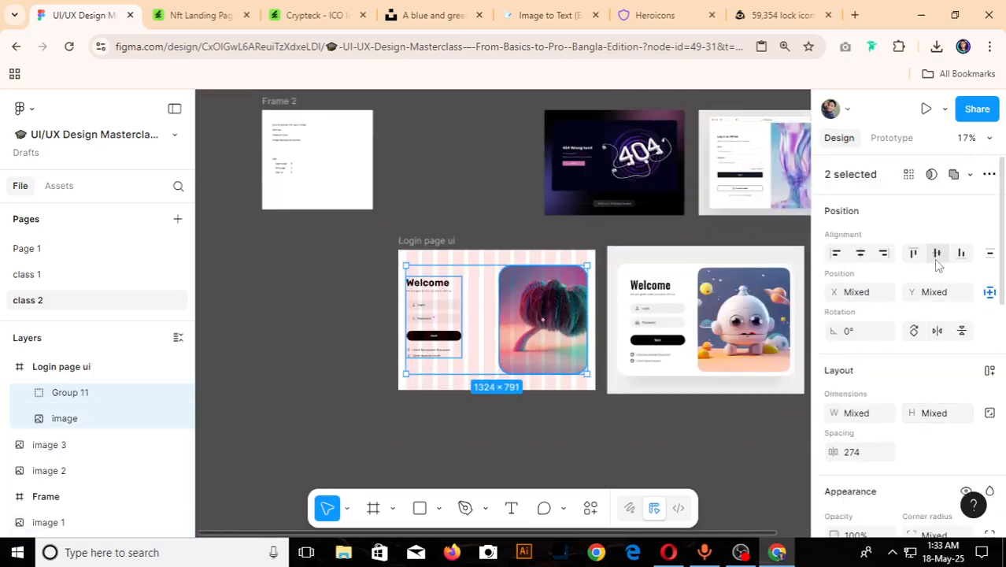
click(311, 285)
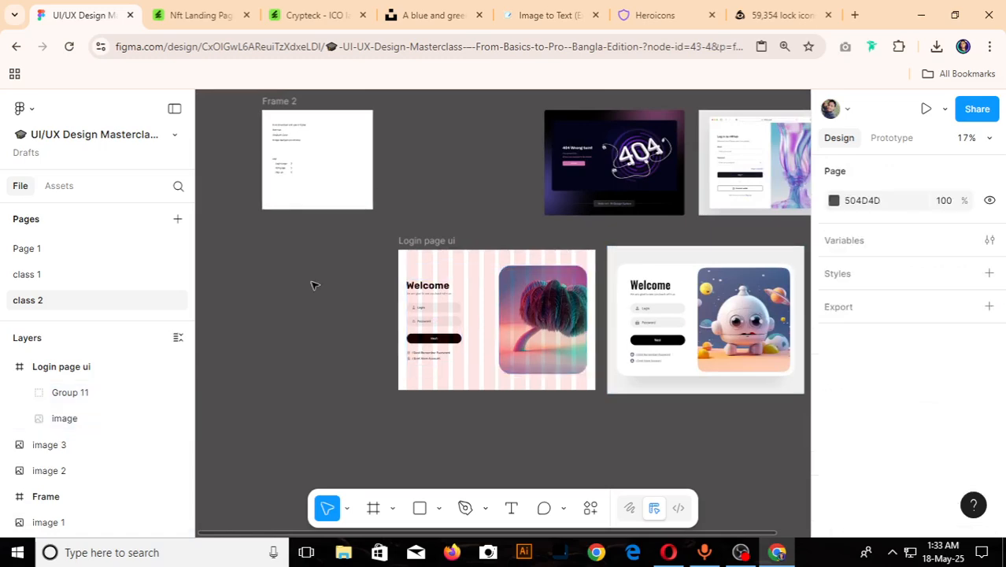
- Widen the tree image toward the login form so that it is 757 wide and starts at X 623
scroll(312, 284, down, 3)
scroll(420, 347, up, 1)
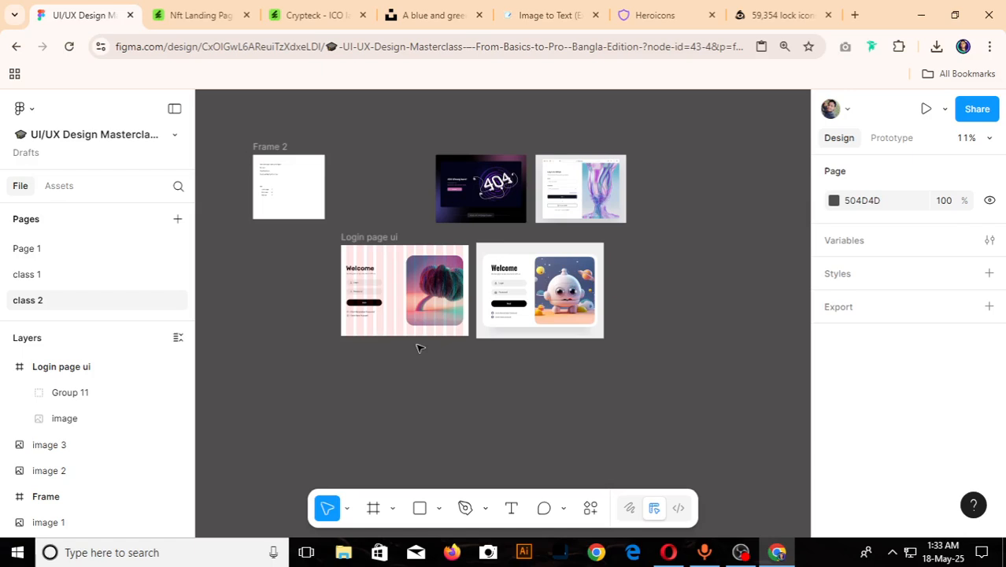
scroll(419, 348, up, 1)
scroll(419, 347, up, 1)
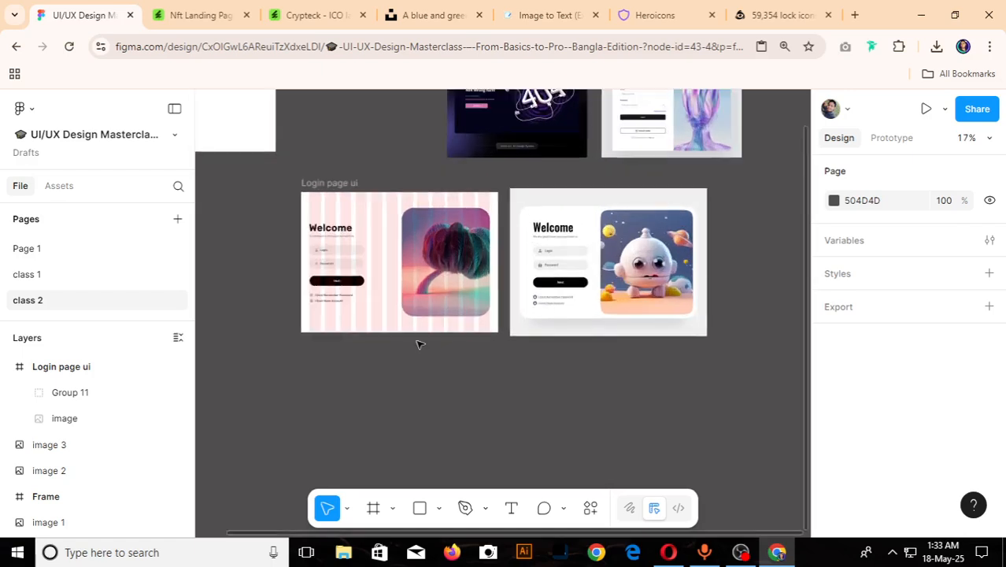
scroll(420, 344, up, 1)
click(407, 251)
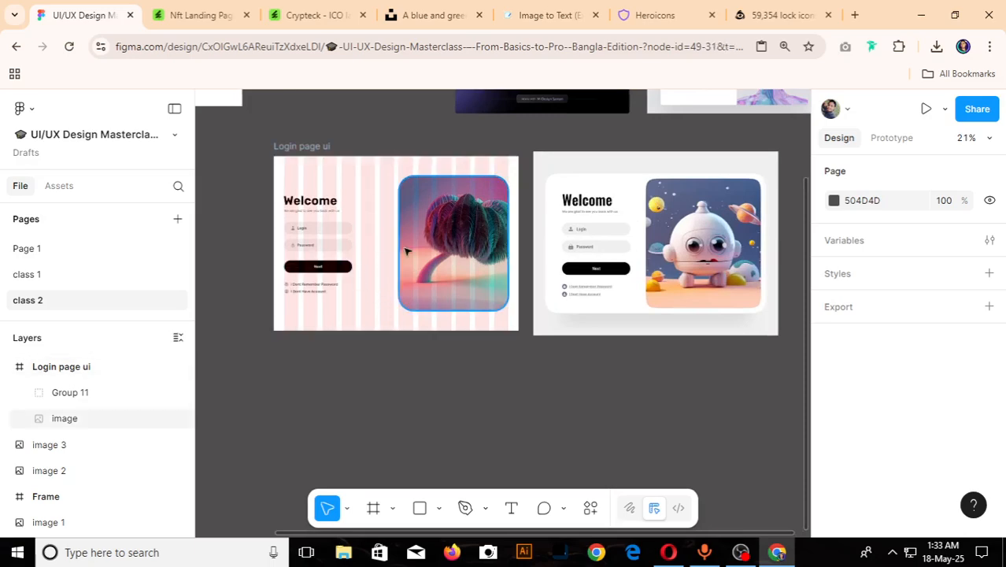
scroll(407, 251, up, 2)
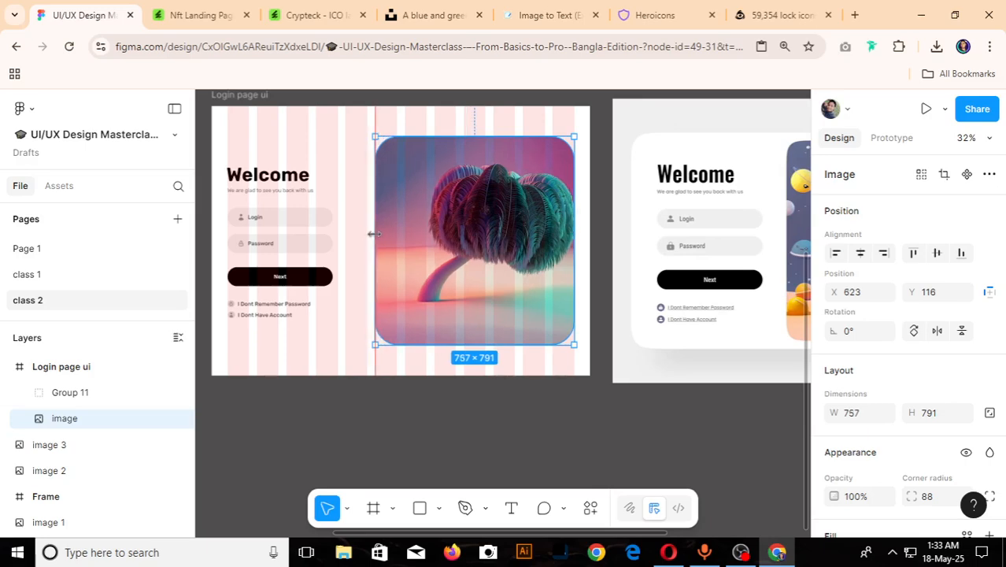
scroll(373, 233, down, 4)
scroll(554, 226, up, 4)
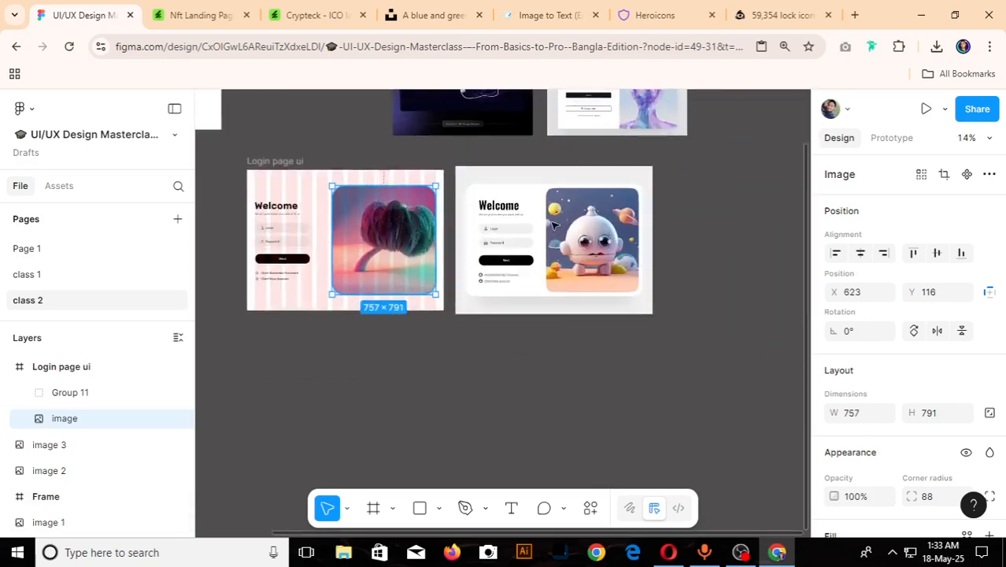
scroll(269, 256, down, 3)
scroll(508, 244, up, 2)
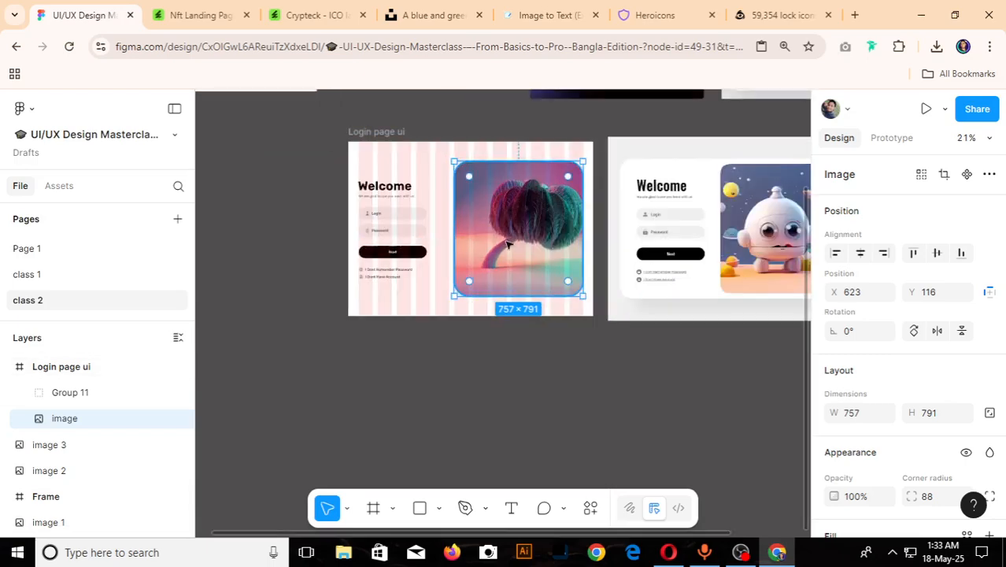
- Switch the tree image's fill mode to Crop and shift the picture so the tree sits more centrally in its frame
scroll(867, 417, down, 3)
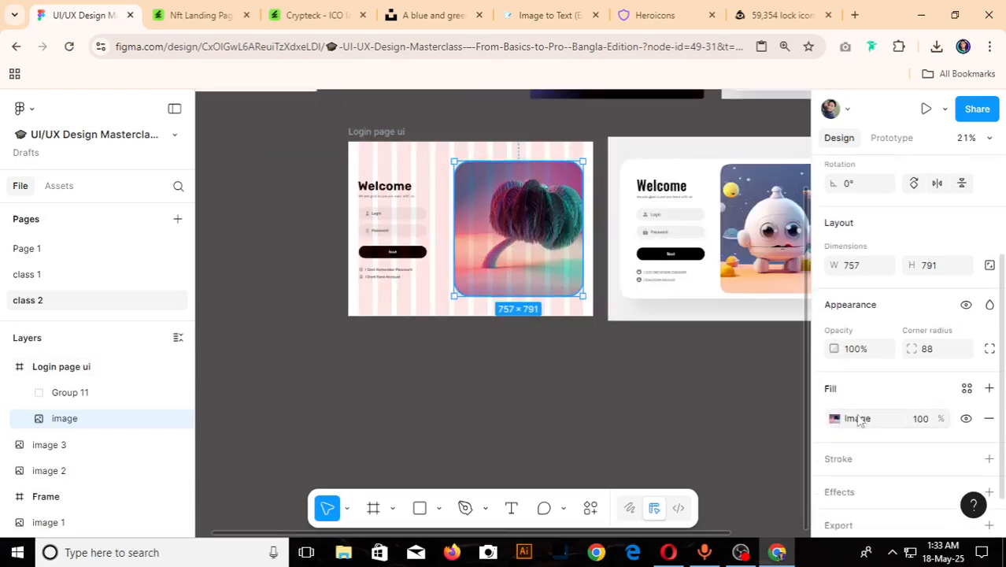
click(833, 420)
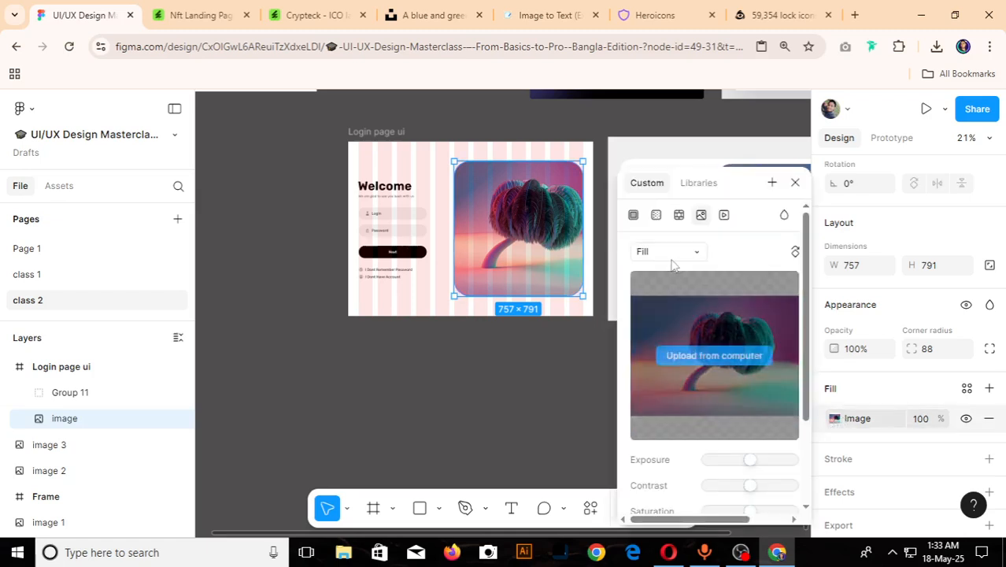
click(658, 254)
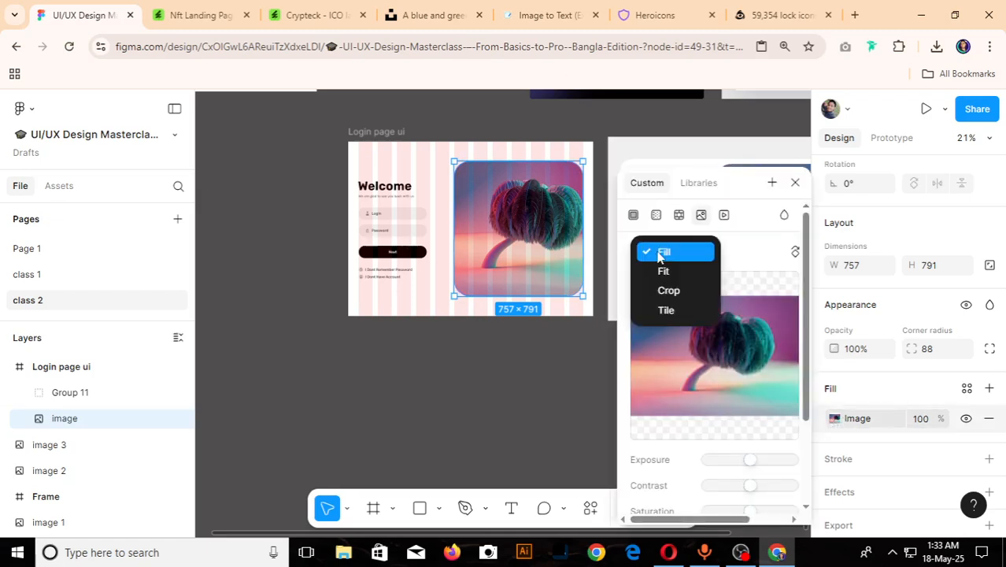
click(668, 289)
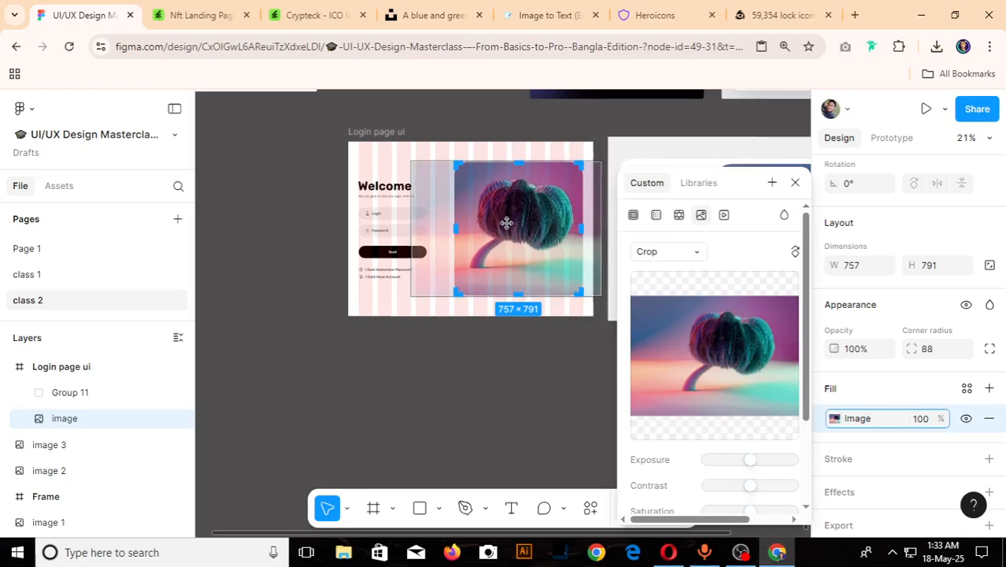
drag(506, 224, 505, 224)
scroll(427, 322, down, 5)
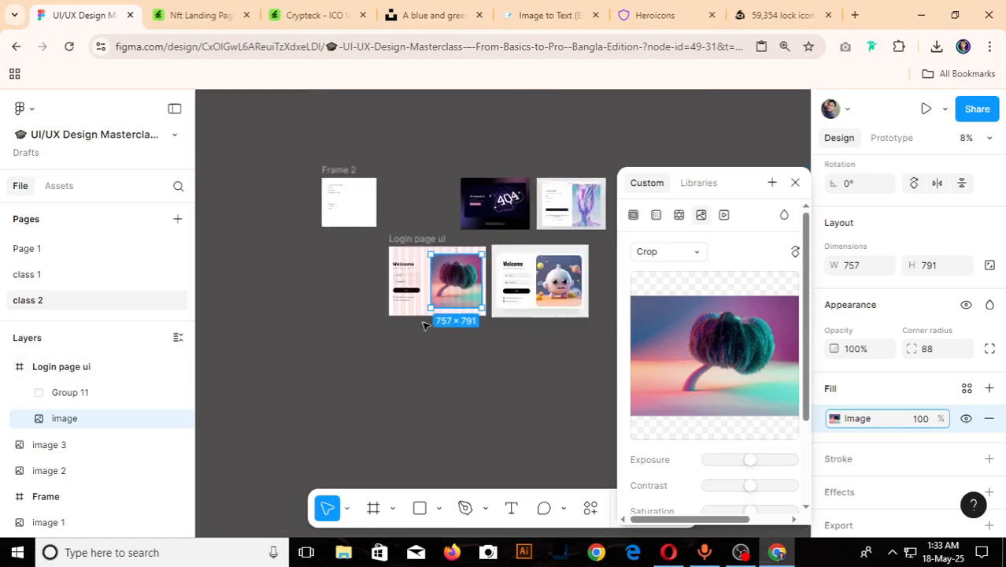
click(443, 375)
- Hide the 12-column layout guide on the "Login page ui" frame
scroll(463, 370, up, 3)
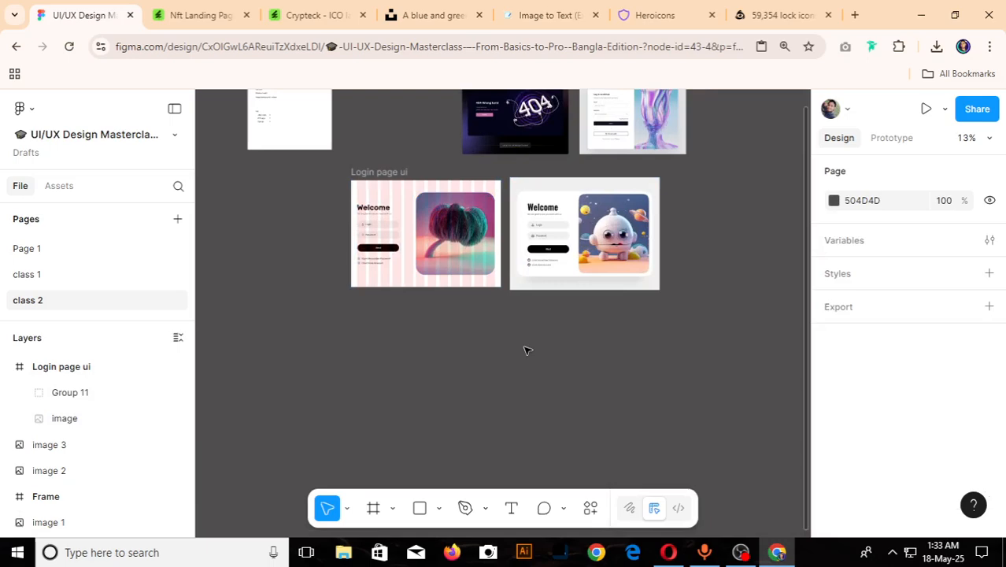
click(376, 172)
scroll(948, 448, down, 1)
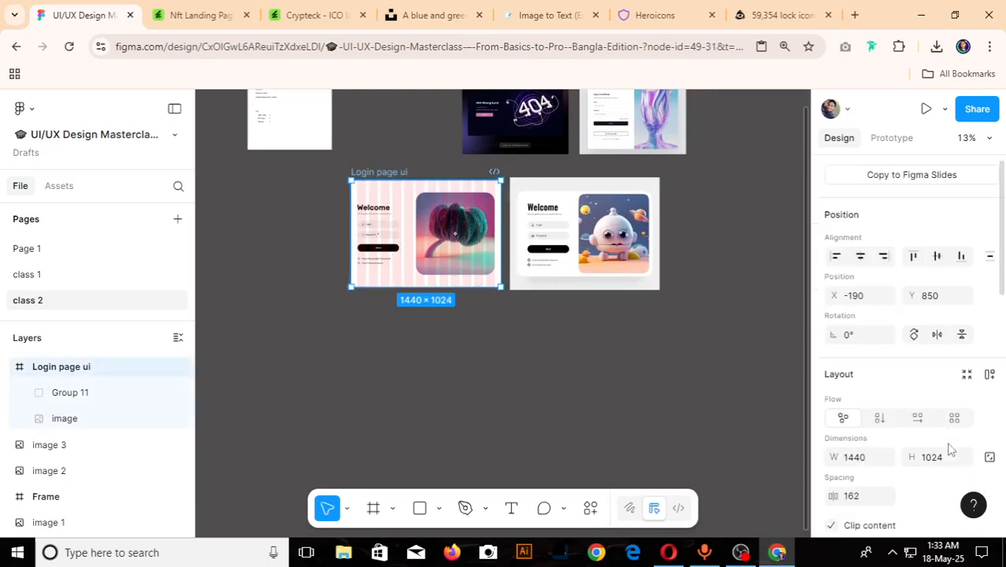
scroll(949, 449, down, 8)
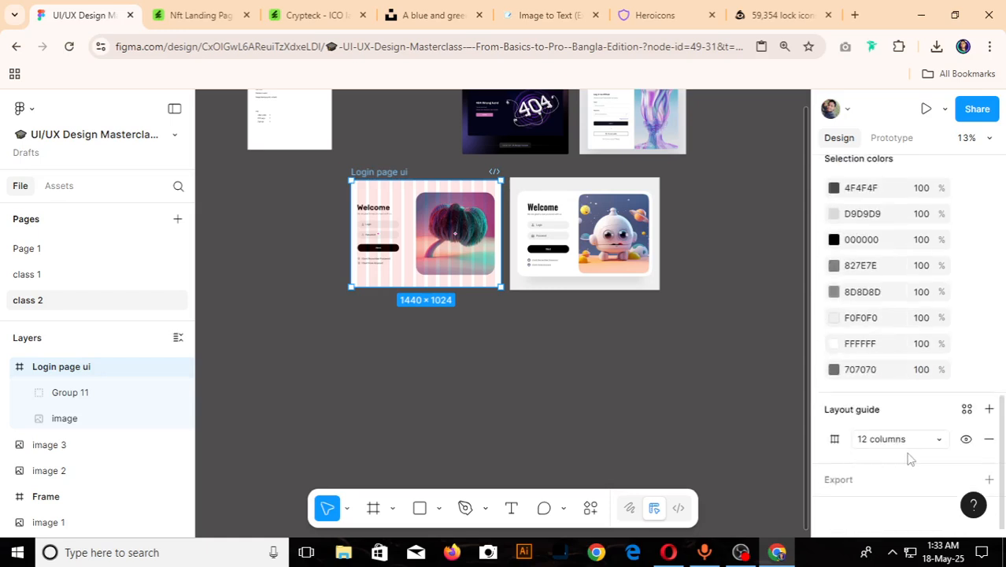
click(966, 440)
click(343, 215)
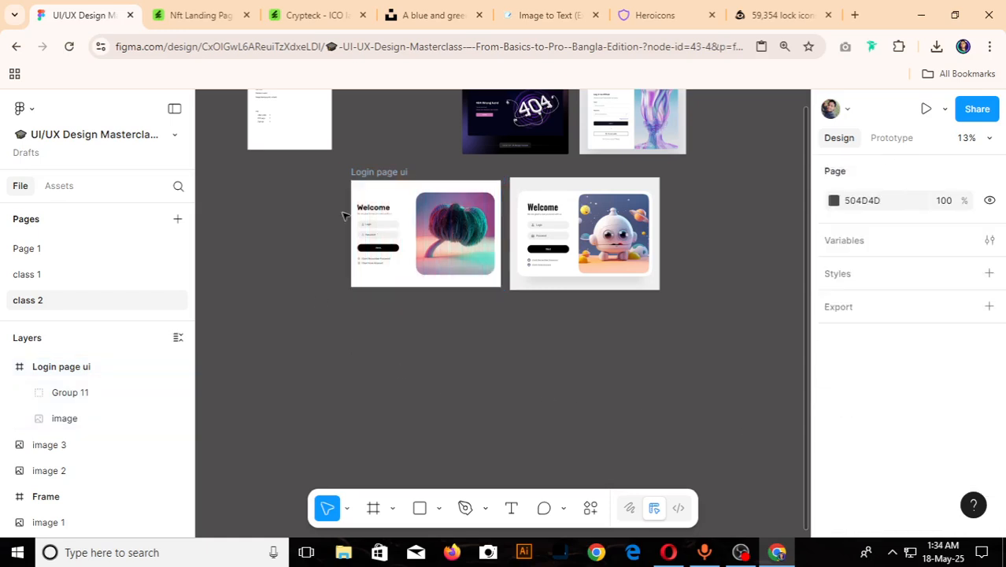
- Move the 404 reference image out of the way and place the robot login reference above the "Login page ui" frame at X -190, Y -524
scroll(343, 215, up, 5)
scroll(260, 319, down, 5)
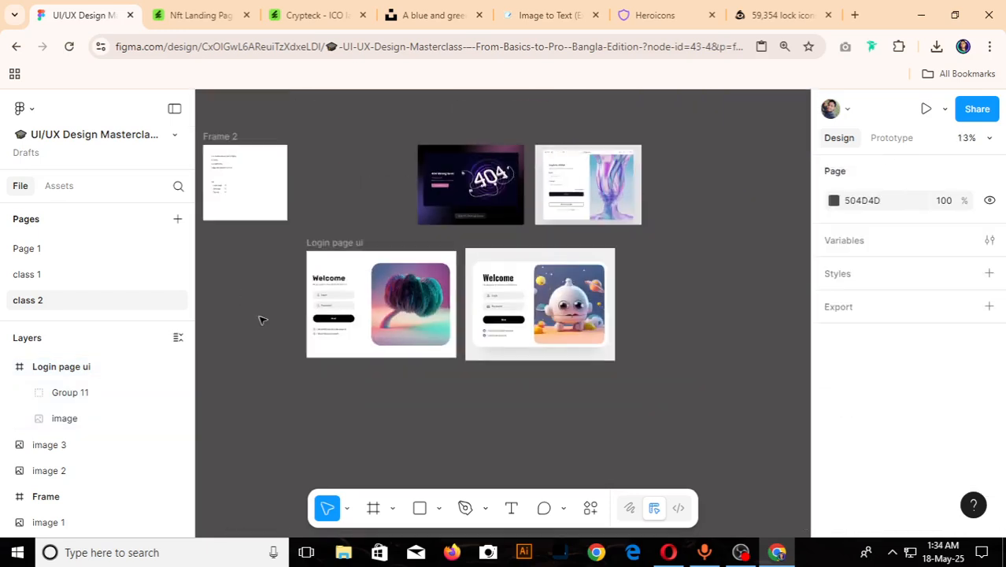
scroll(493, 404, up, 3)
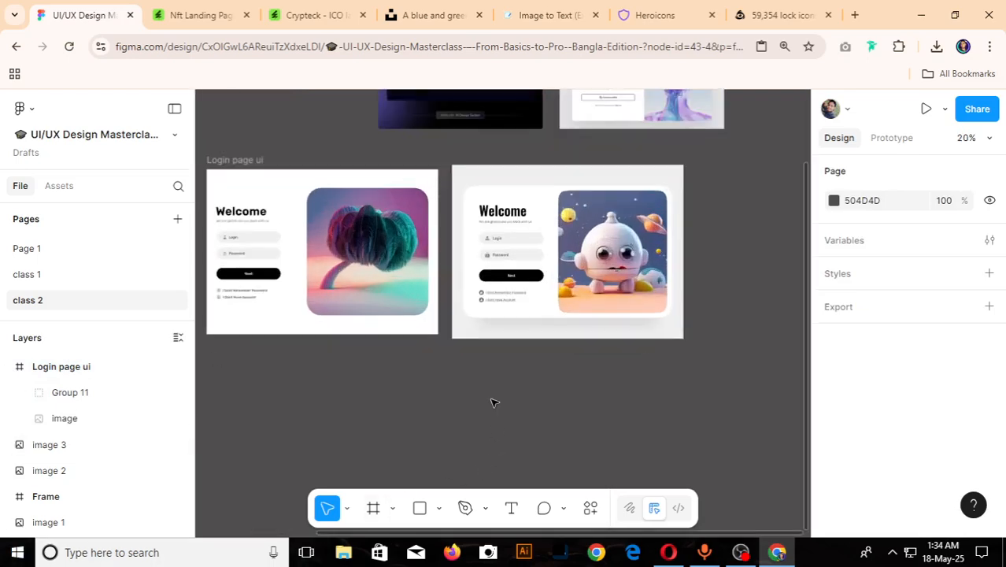
scroll(491, 403, down, 5)
scroll(504, 223, up, 3)
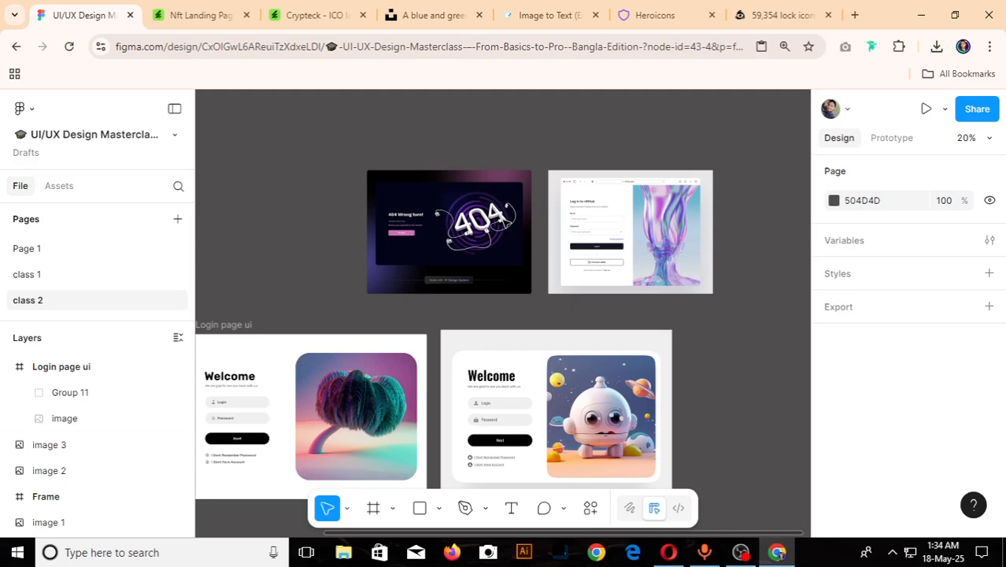
scroll(504, 224, down, 5)
click(495, 222)
drag(495, 222, 668, 308)
drag(533, 318, 430, 229)
scroll(431, 252, up, 3)
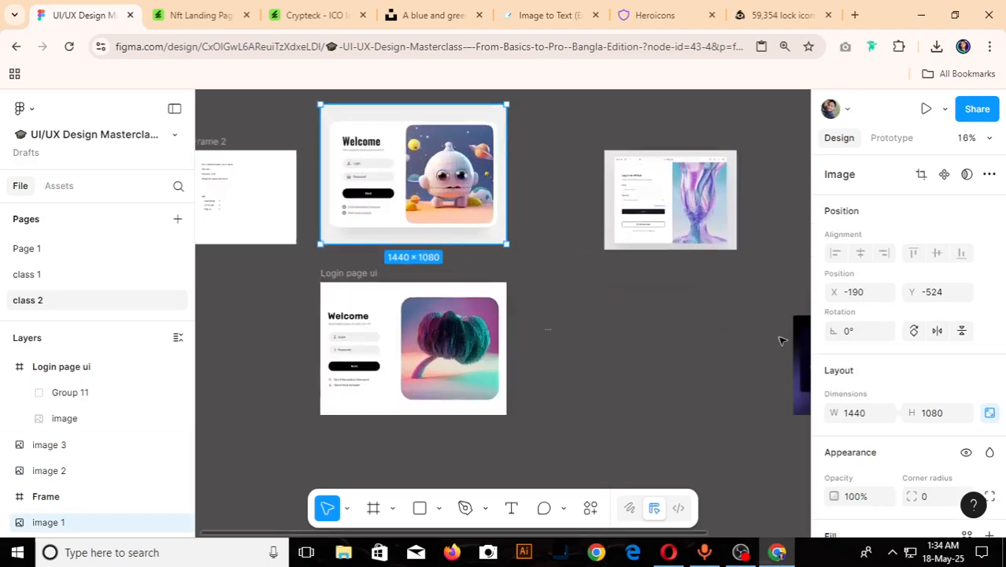
- Place the 404 reference image beside the "Login page ui" frame at X 1466, Y 880
drag(797, 345, 562, 343)
scroll(673, 362, up, 4)
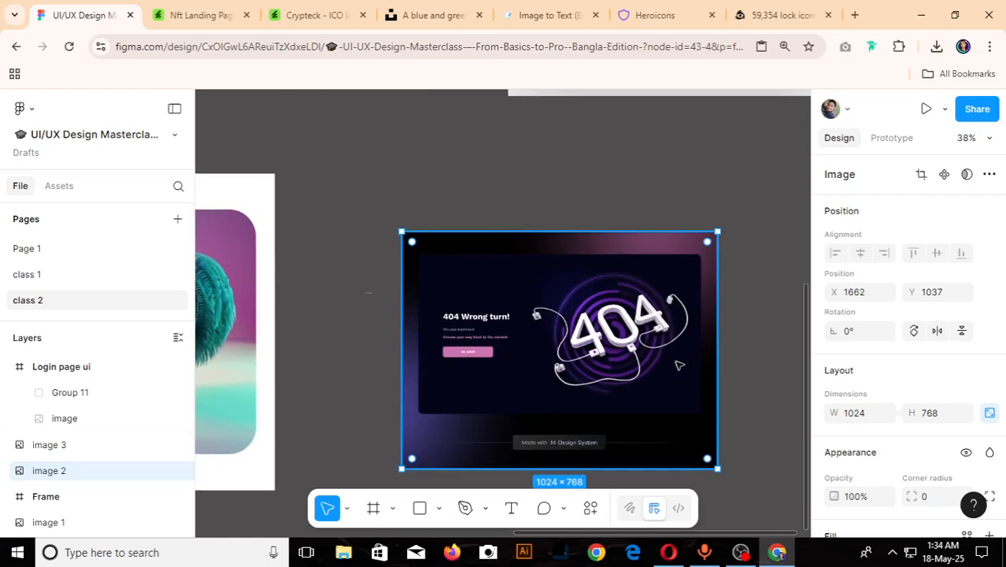
scroll(531, 342, up, 3)
scroll(496, 336, down, 4)
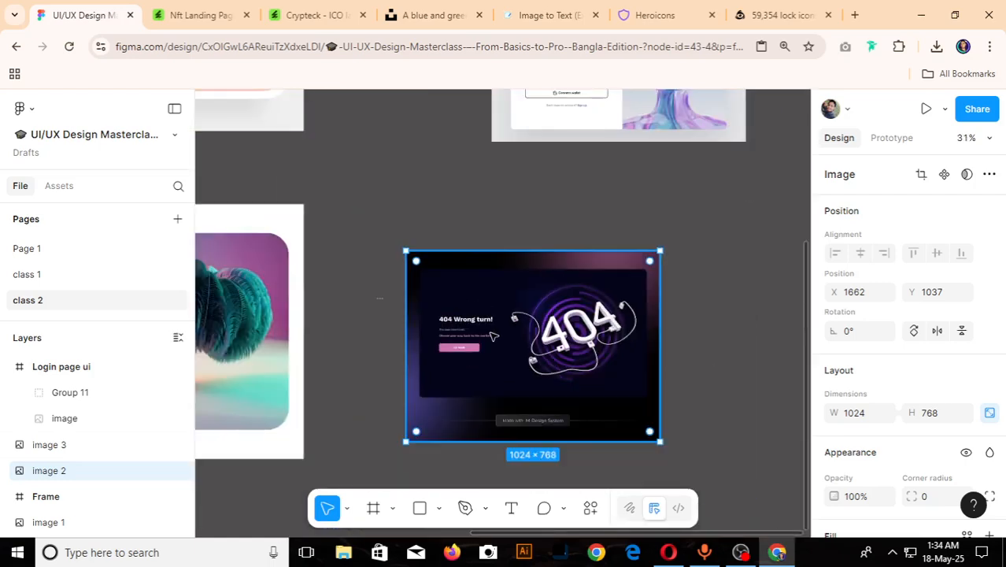
drag(490, 331, 439, 298)
scroll(438, 298, down, 4)
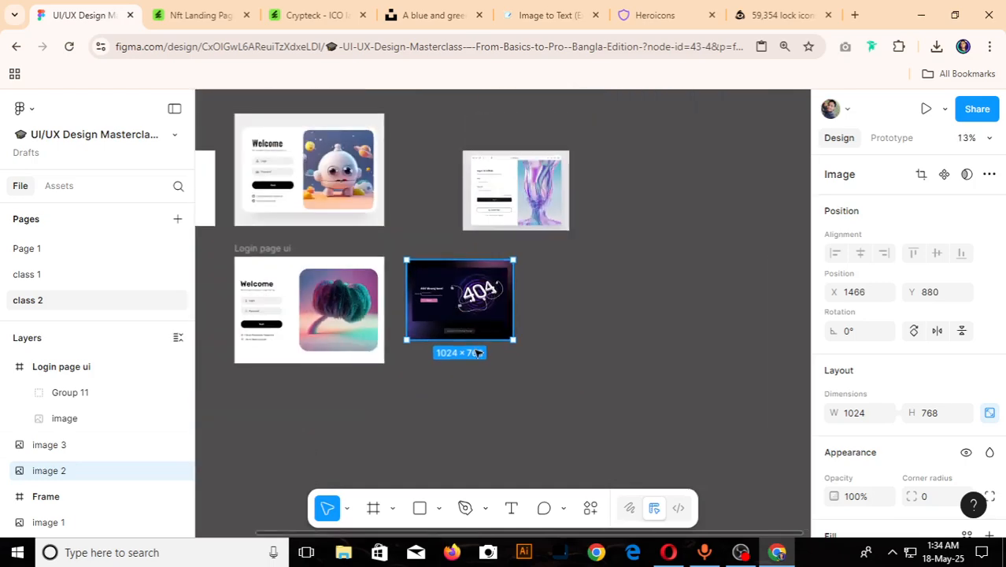
scroll(478, 354, up, 4)
scroll(464, 281, up, 2)
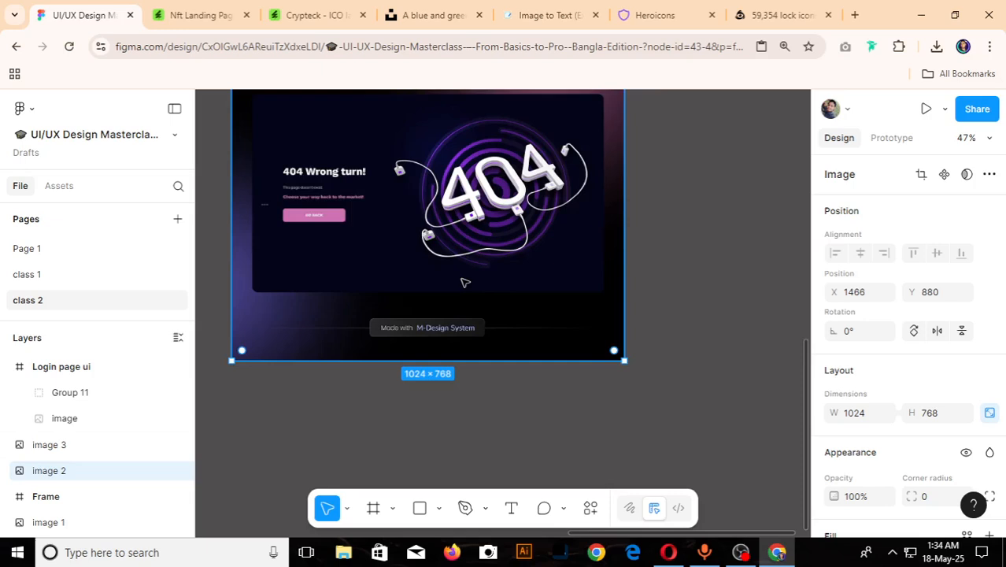
- Place the nftHub login reference image beside the 404 reference image at X 2706, Y 850
scroll(465, 282, up, 1)
scroll(465, 282, down, 3)
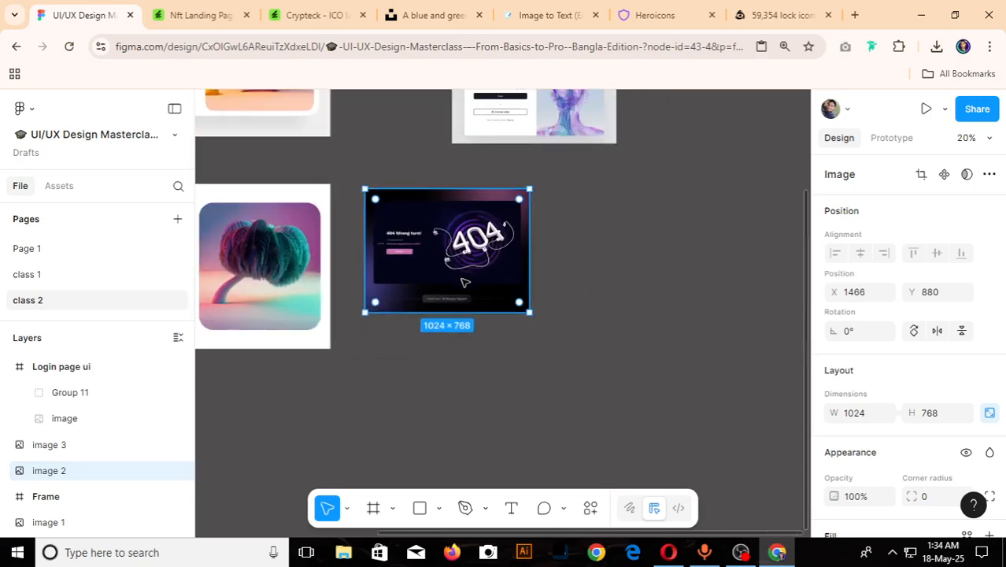
scroll(464, 281, down, 1)
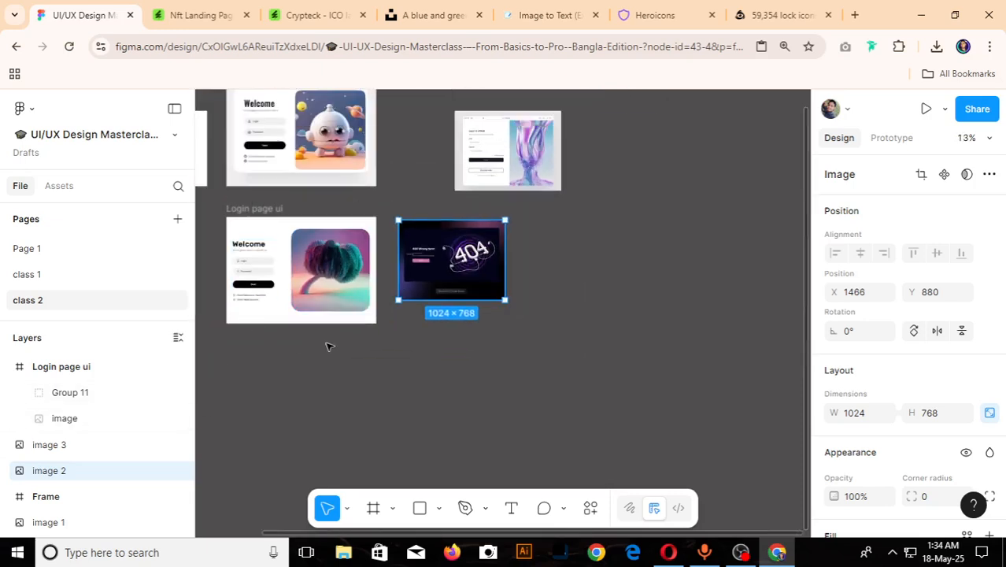
click(492, 140)
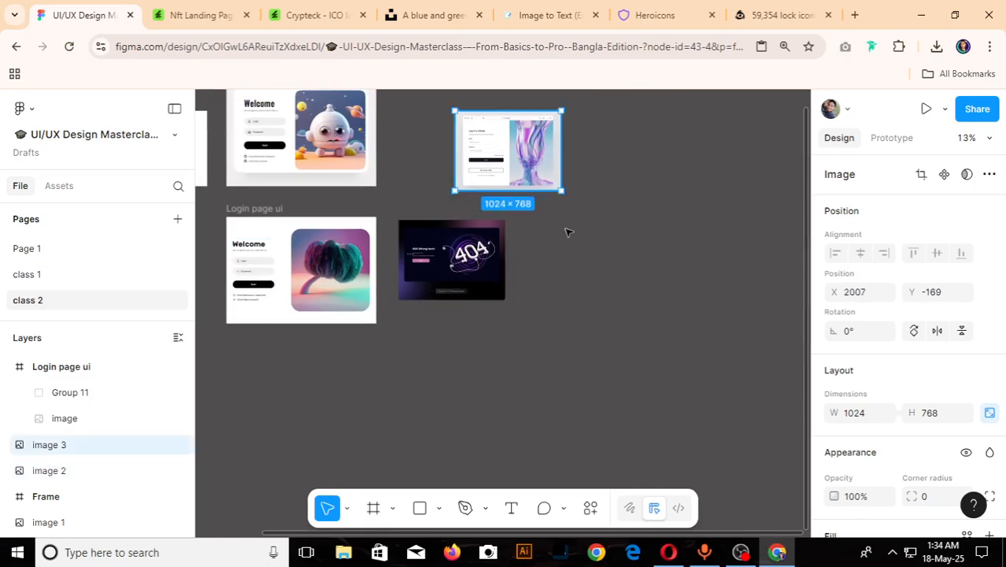
drag(568, 233, 569, 241)
scroll(571, 242, up, 5)
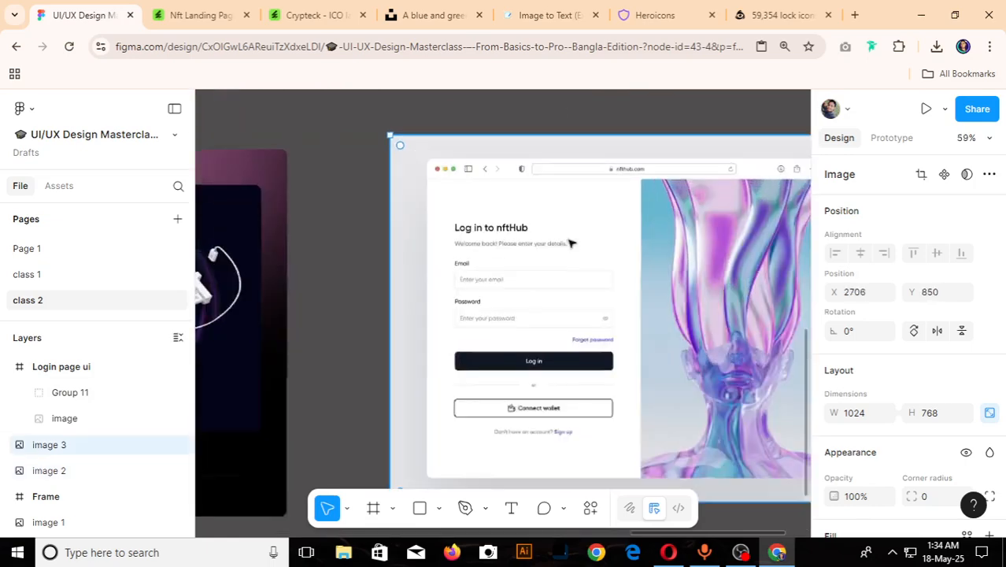
scroll(570, 244, up, 1)
scroll(572, 241, down, 3)
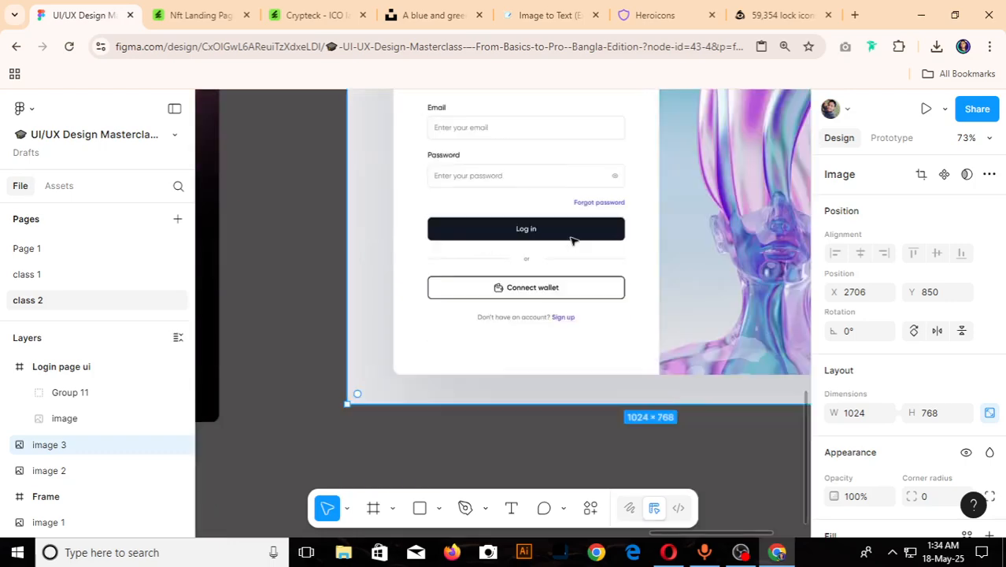
scroll(571, 241, down, 6)
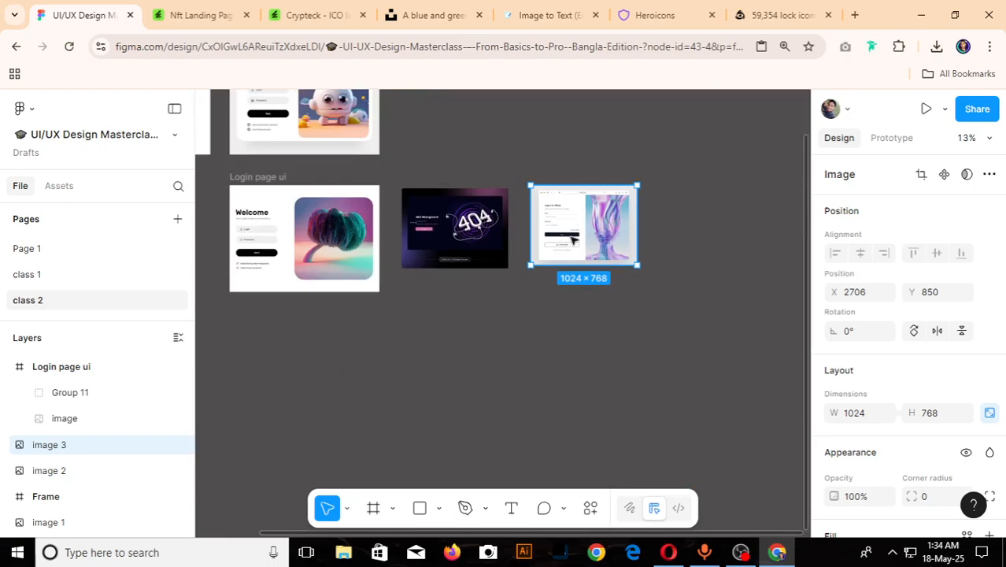
- Move the 404 reference up beside the robot login reference and the nftHub login reference to X 1994, Y 880
drag(491, 228, 491, 122)
drag(581, 205, 513, 212)
scroll(410, 245, up, 5)
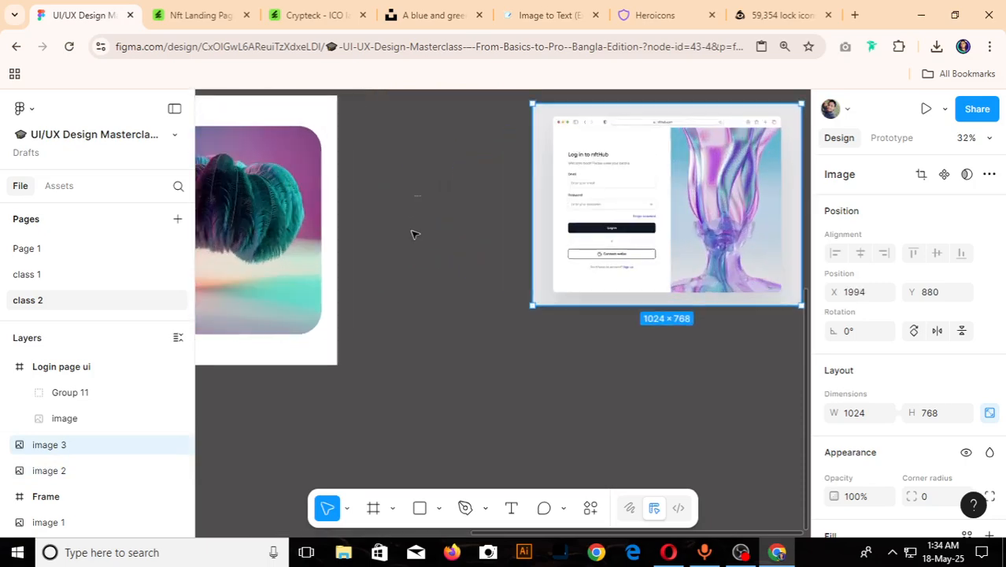
- Delete the small empty 30 × 30 frame between the "Login page ui" frame and the nftHub login reference
click(398, 130)
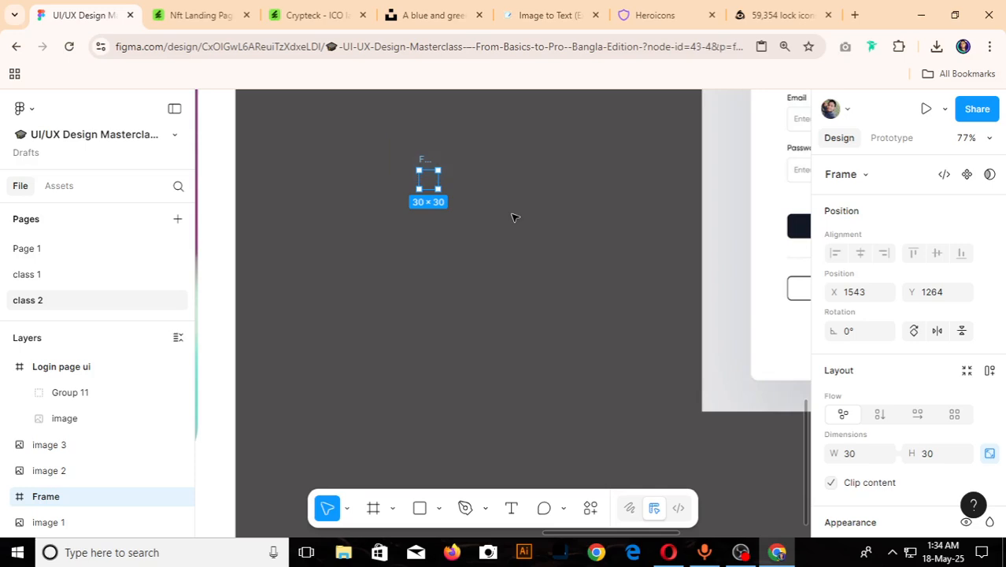
key(Delete)
scroll(499, 234, down, 5)
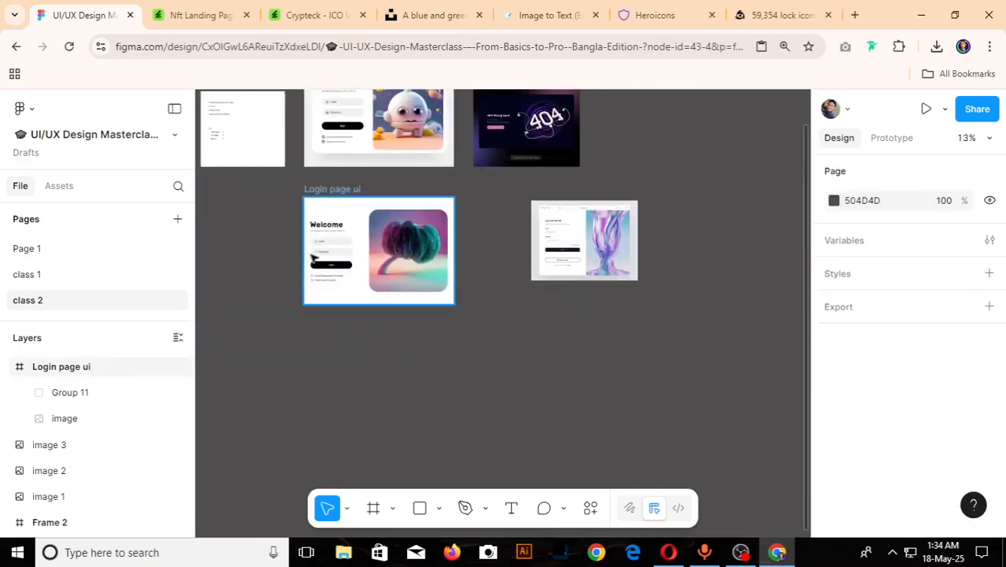
- Move the nftHub login reference closer to the "Login page ui" frame, at X 1818, Y 943
scroll(317, 272, up, 2)
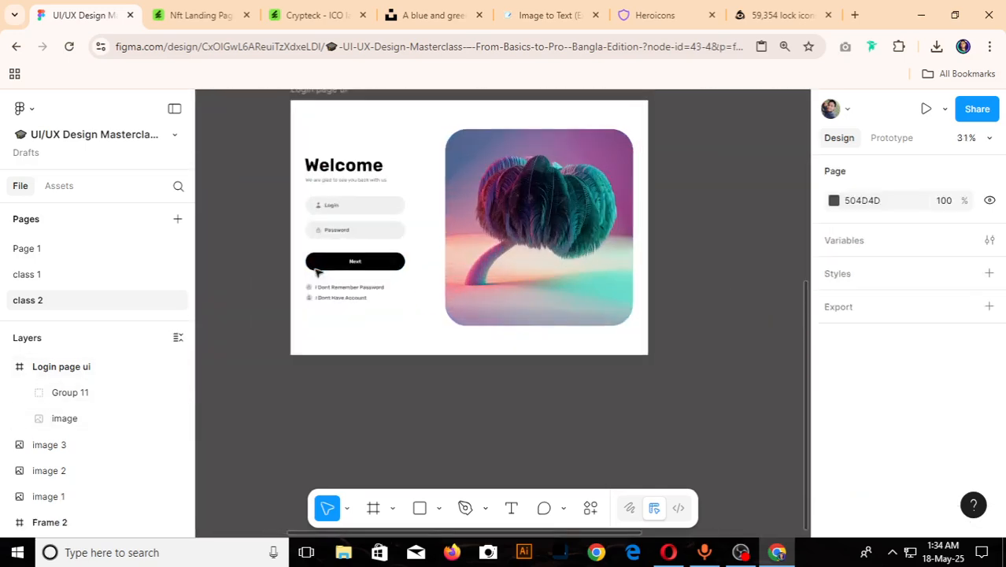
scroll(318, 271, down, 1)
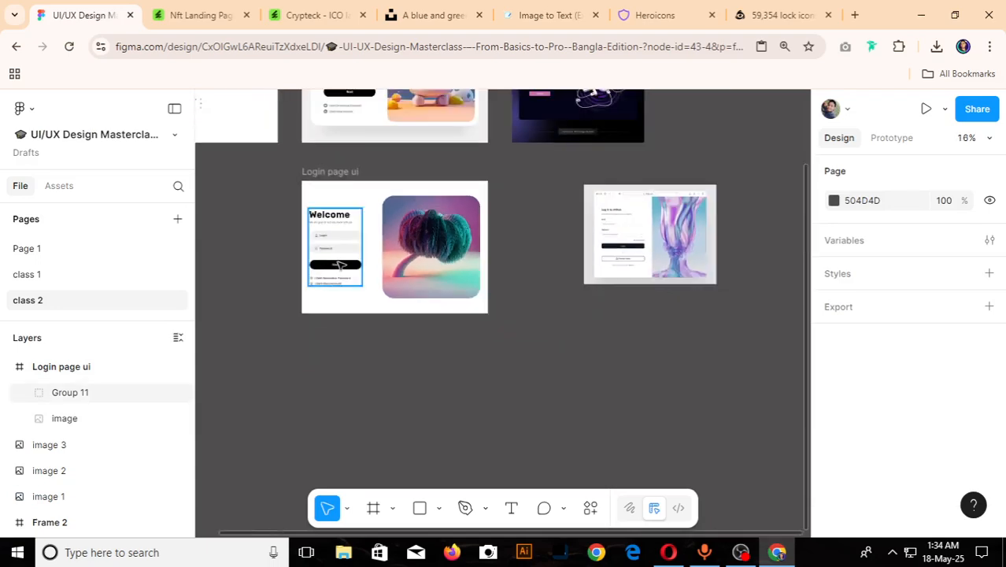
drag(611, 254, 600, 261)
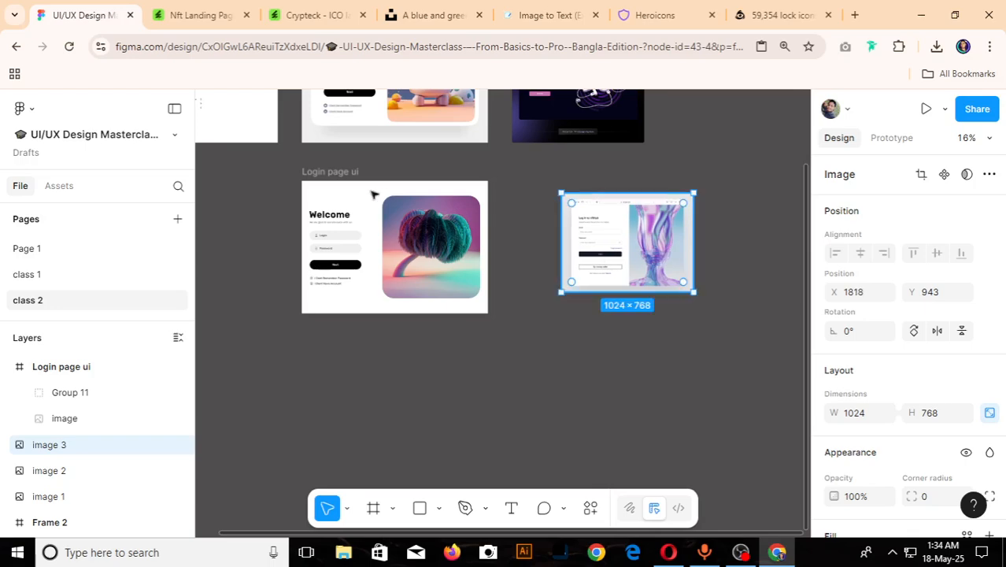
- Compare the form and the two help links of the "Login page ui" frame with the robot login reference
scroll(311, 248, up, 2)
scroll(398, 204, up, 3)
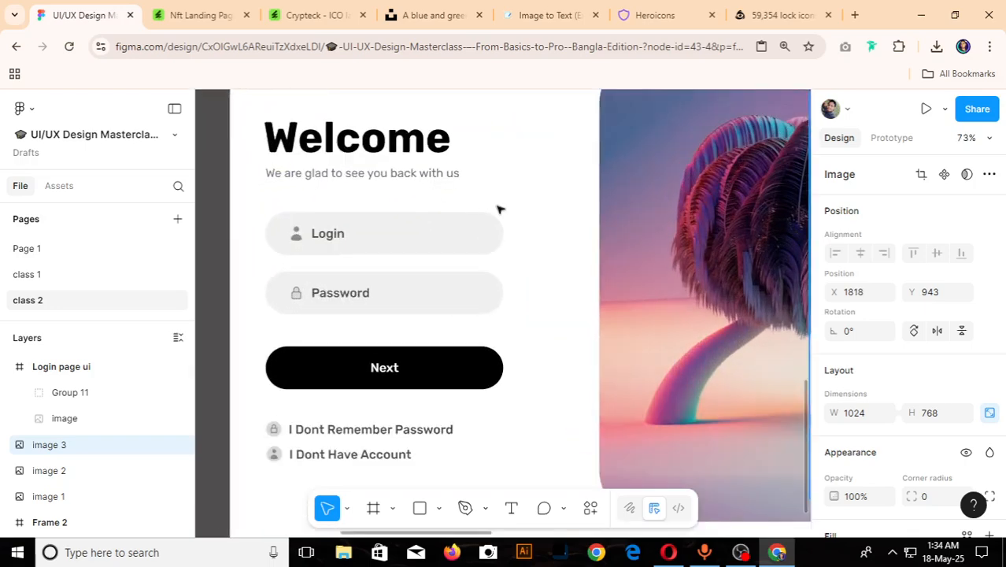
scroll(507, 211, down, 2)
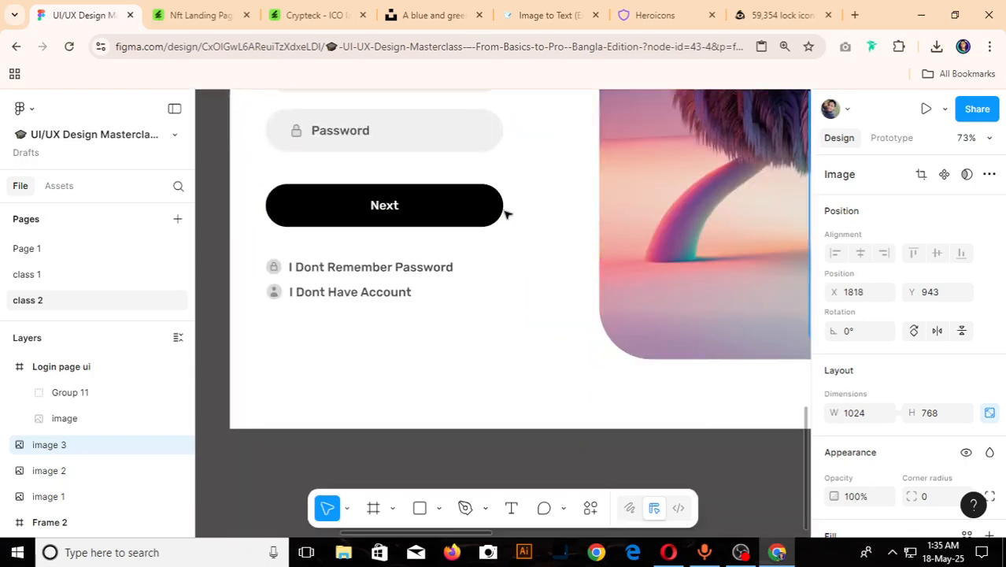
scroll(408, 334, down, 5)
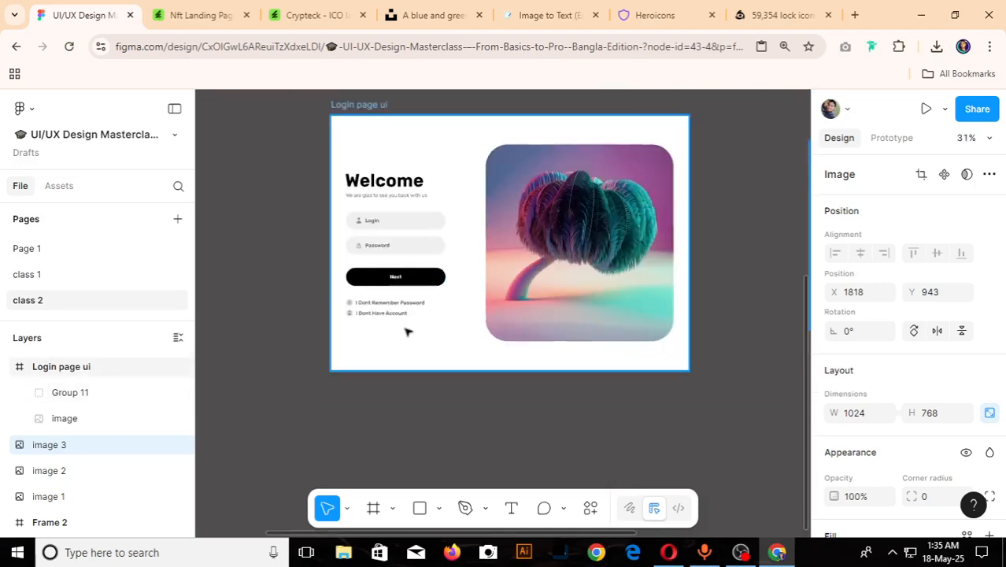
scroll(628, 248, up, 3)
scroll(641, 364, down, 2)
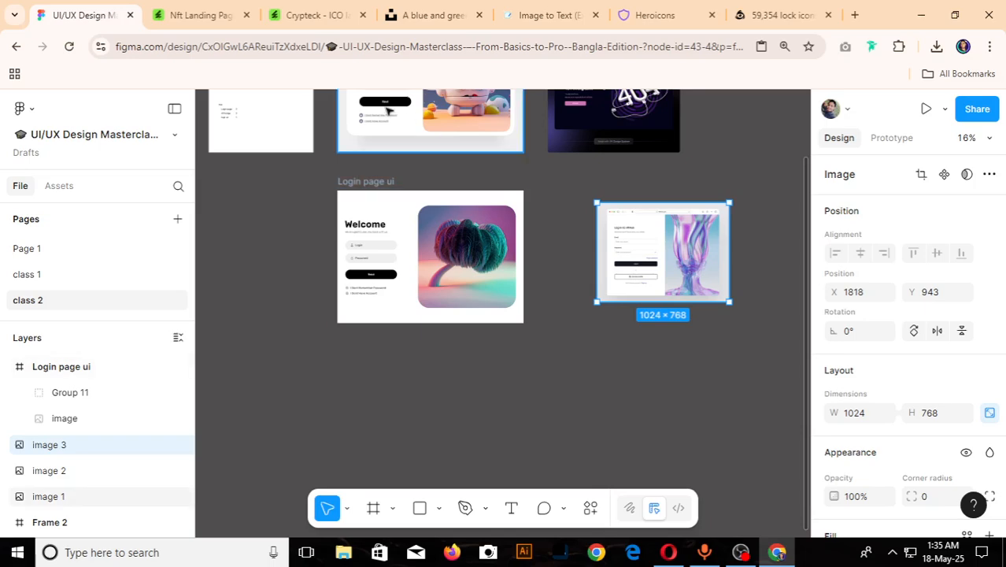
scroll(339, 126, up, 5)
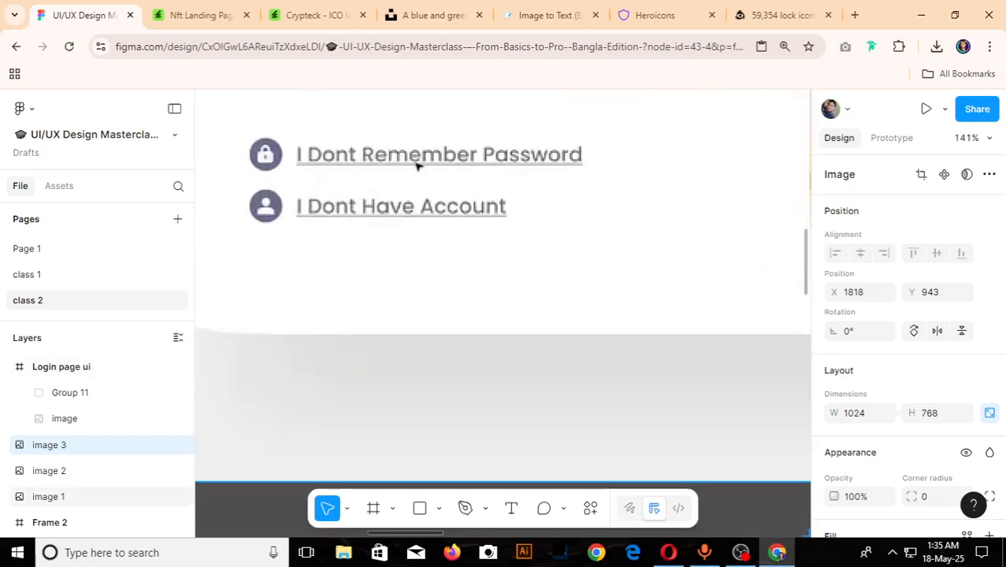
scroll(416, 166, down, 4)
scroll(461, 180, up, 4)
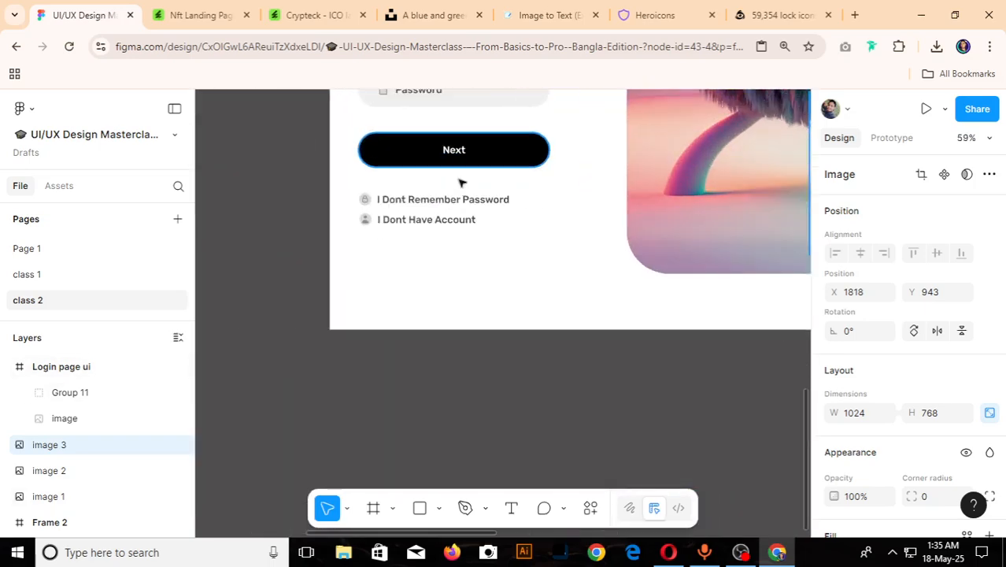
- Set the font weight of the "I Dont Remember Password" and "I Dont Have Account" texts to Regular
ctrl+click(453, 204)
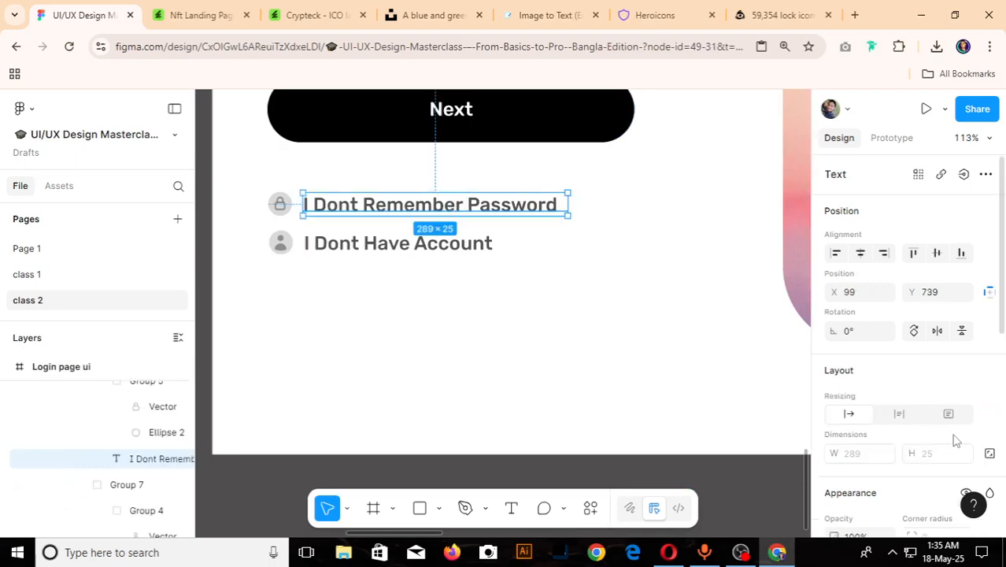
scroll(954, 437, down, 3)
click(862, 411)
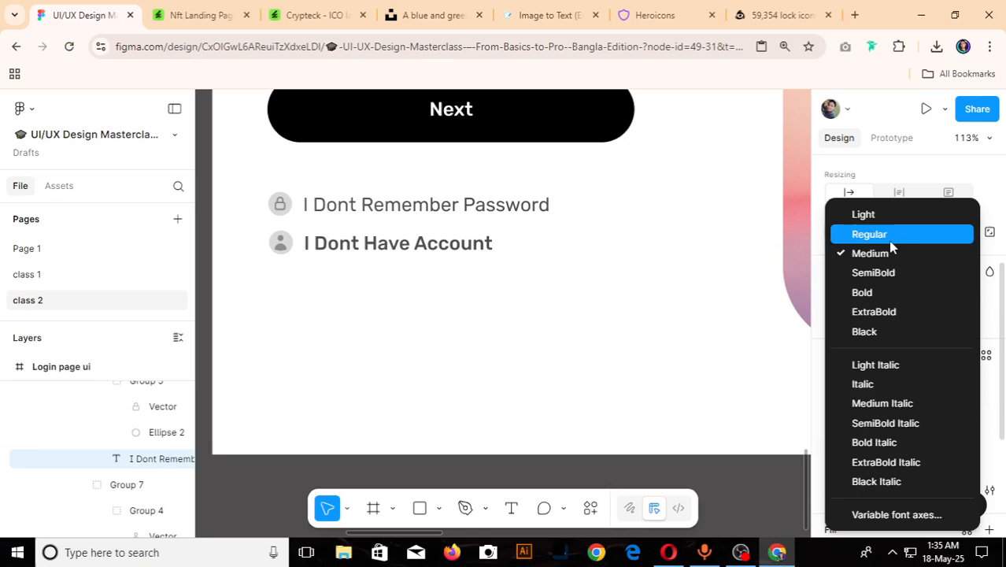
click(837, 235)
click(463, 242)
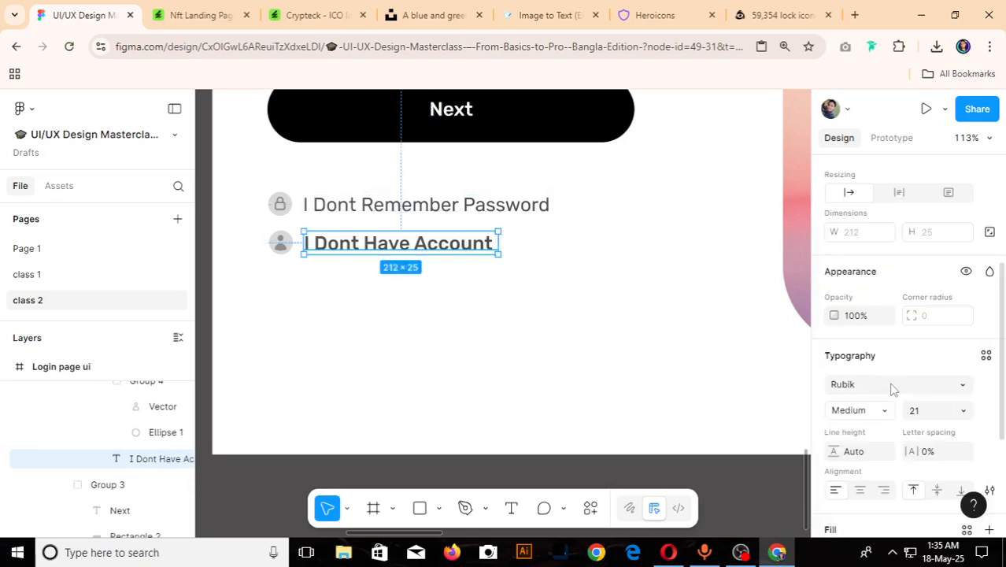
click(862, 410)
click(888, 241)
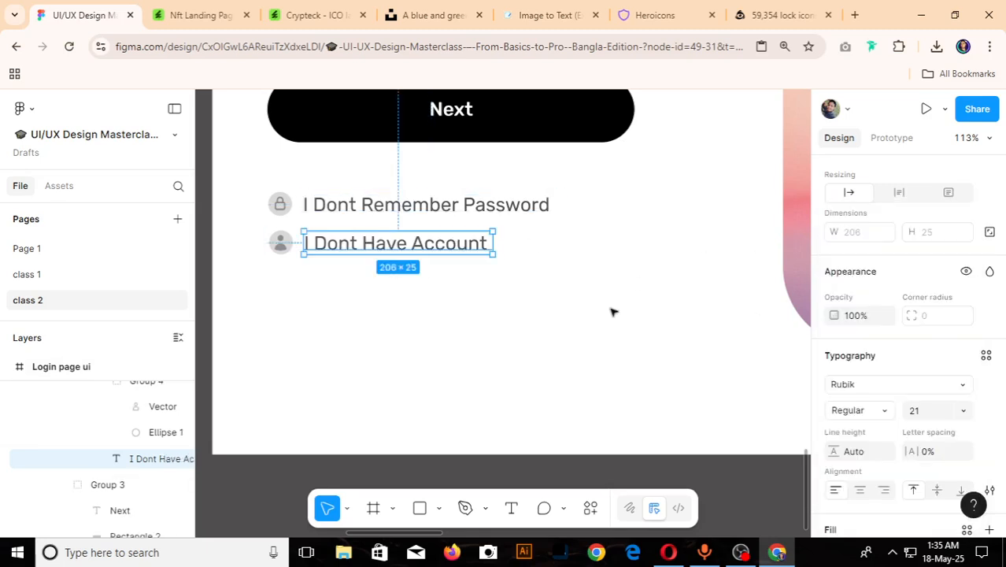
scroll(613, 310, down, 6)
click(539, 301)
- Check the restyled help links in the "Login page ui" frame against those in the robot login reference
scroll(561, 304, up, 3)
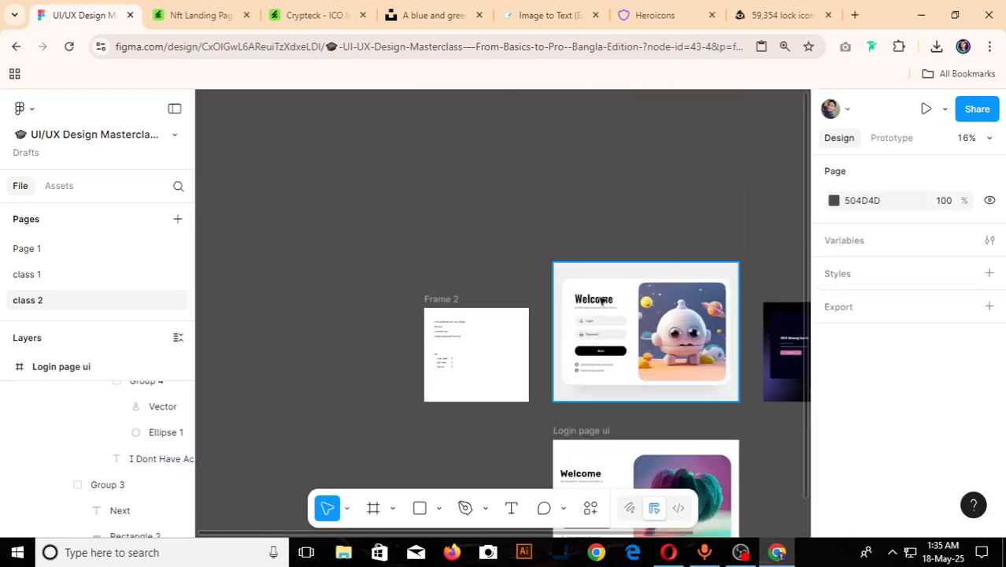
scroll(606, 396, up, 8)
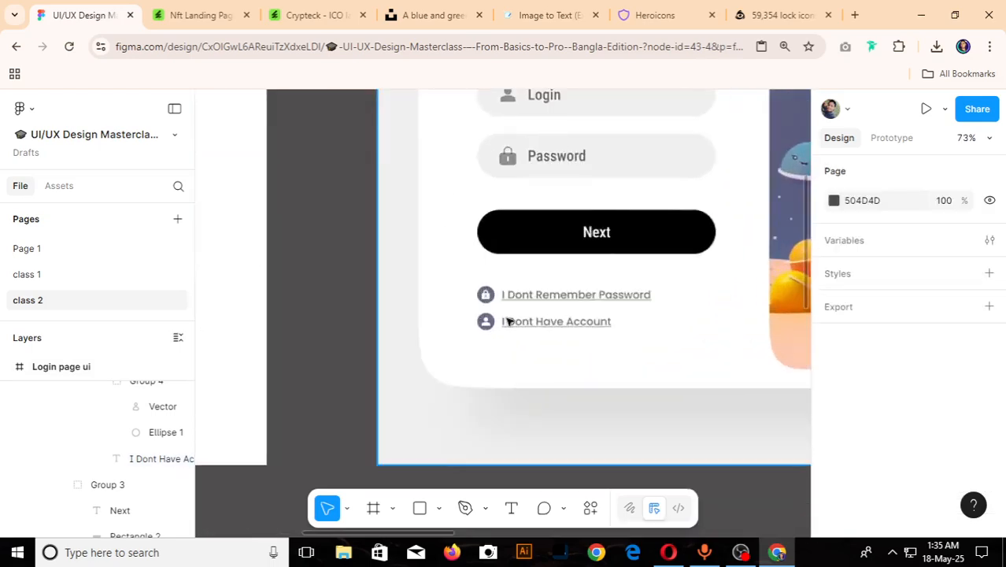
scroll(508, 321, up, 3)
scroll(514, 301, down, 5)
scroll(513, 301, down, 3)
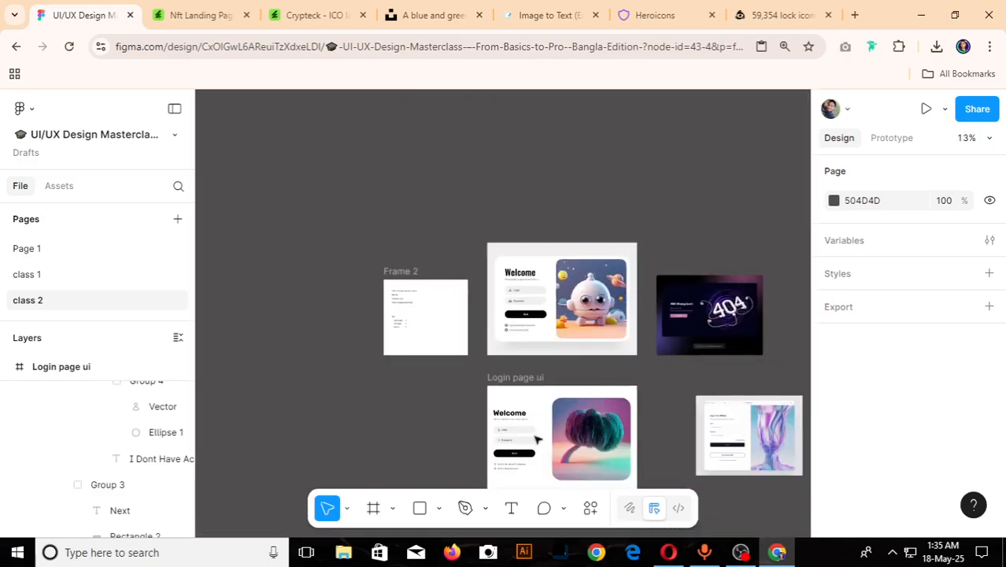
scroll(543, 486, up, 5)
scroll(472, 443, up, 2)
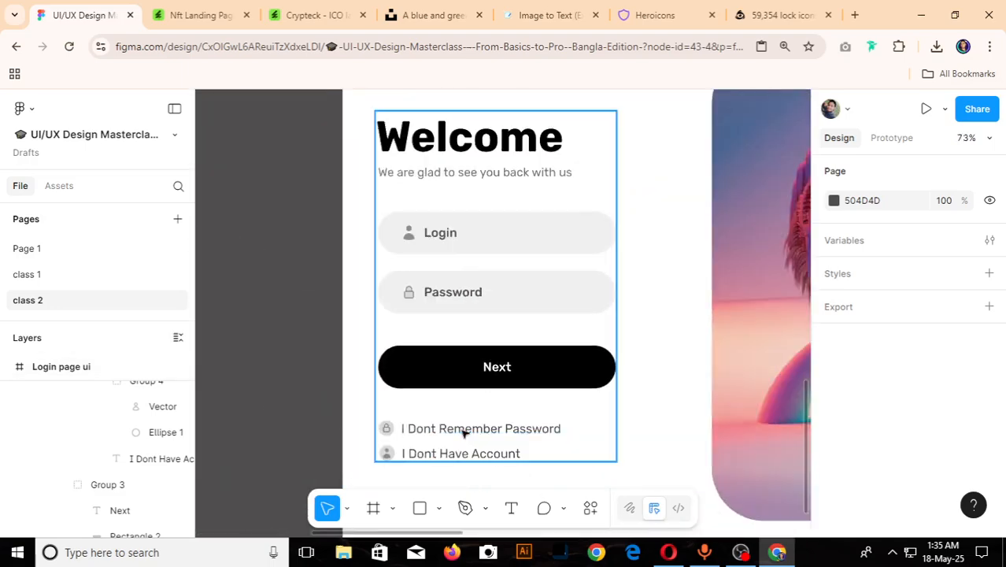
scroll(464, 434, down, 4)
scroll(464, 433, down, 1)
scroll(464, 433, down, 3)
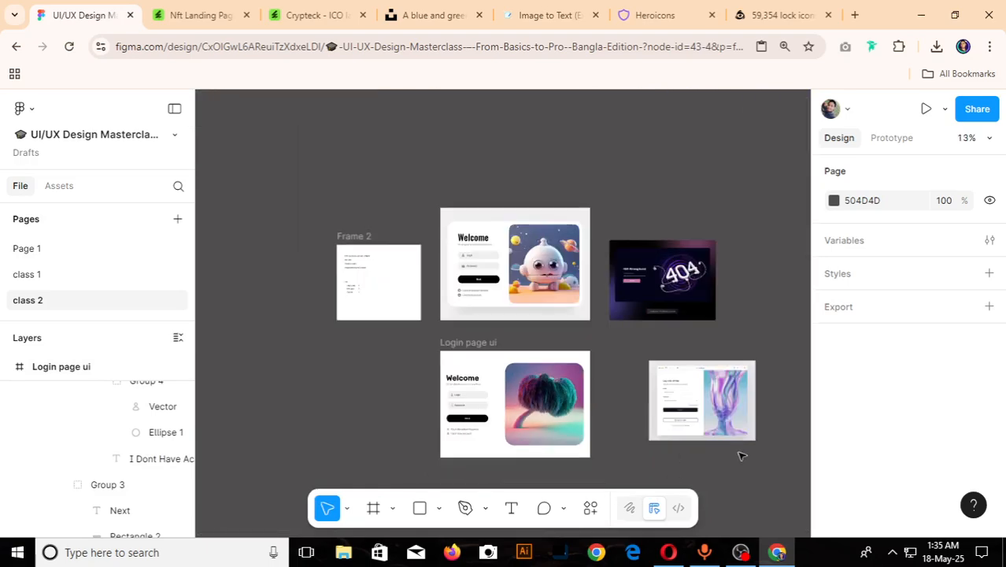
- Examine the nftHub login reference's form, buttons and artwork up close and select the image
scroll(789, 416, up, 6)
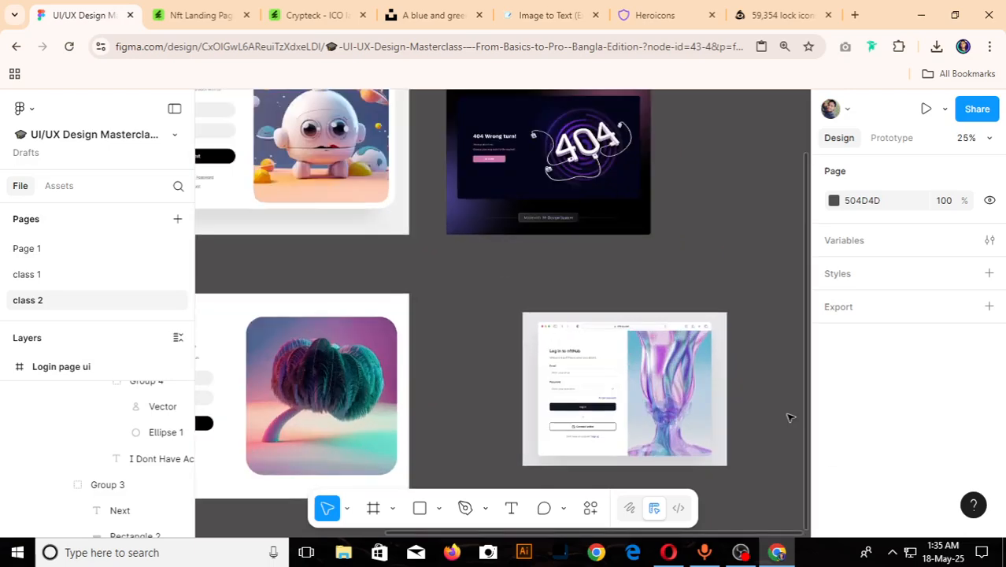
scroll(331, 320, up, 3)
scroll(334, 321, down, 2)
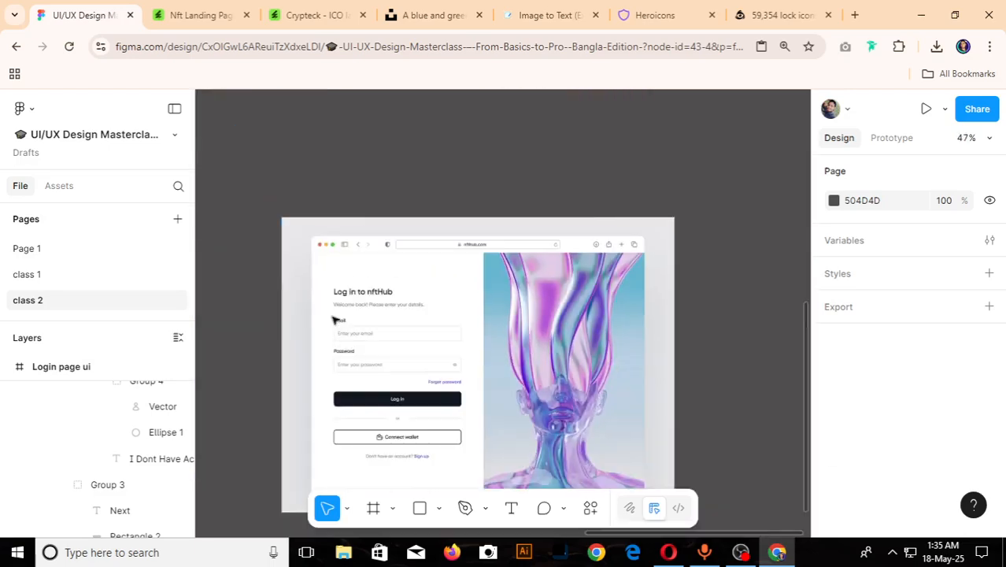
scroll(334, 320, down, 1)
scroll(364, 337, up, 1)
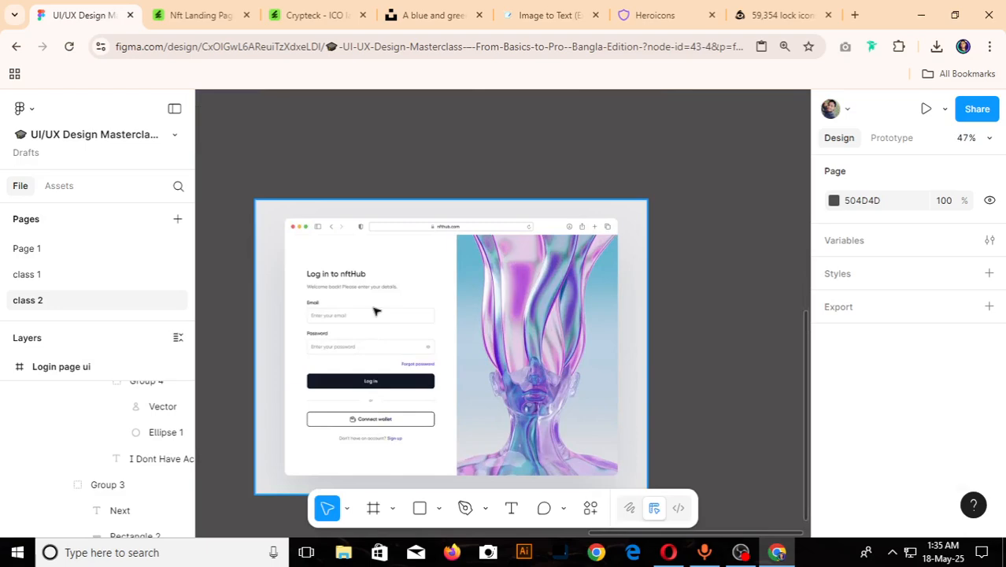
click(375, 311)
scroll(965, 409, down, 3)
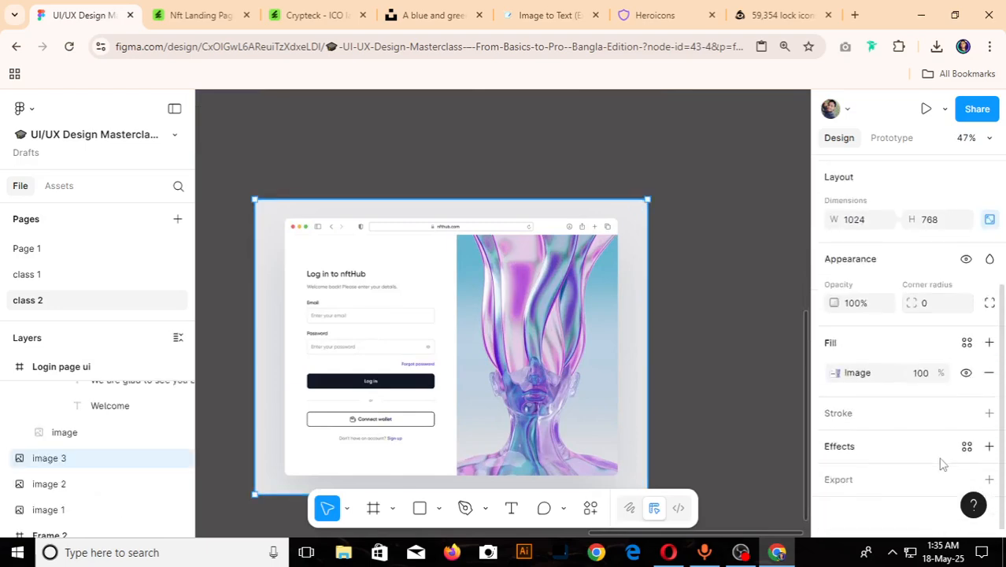
- Close the Image to Text page in the browser and switch back to the Figma design file
click(537, 15)
click(298, 308)
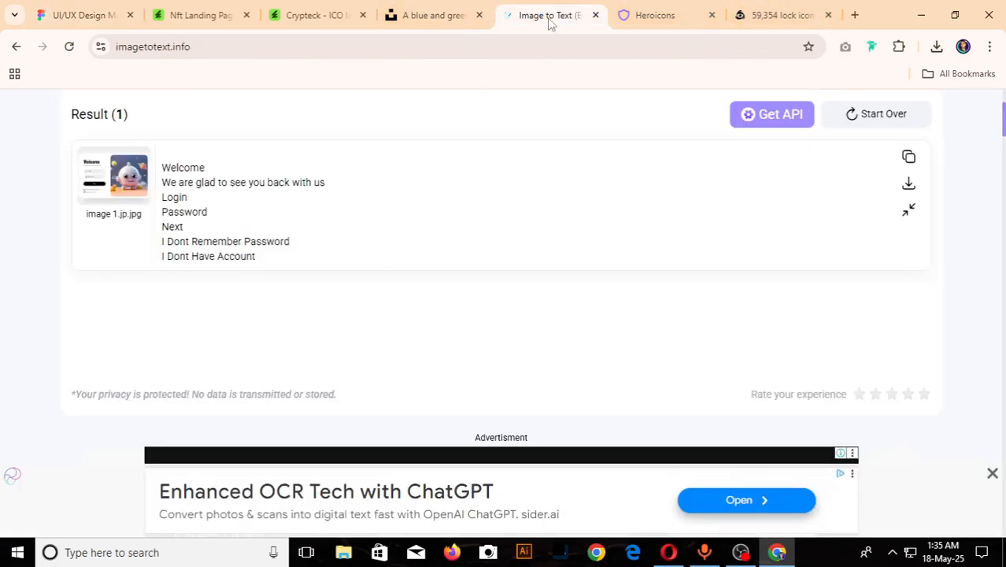
click(595, 15)
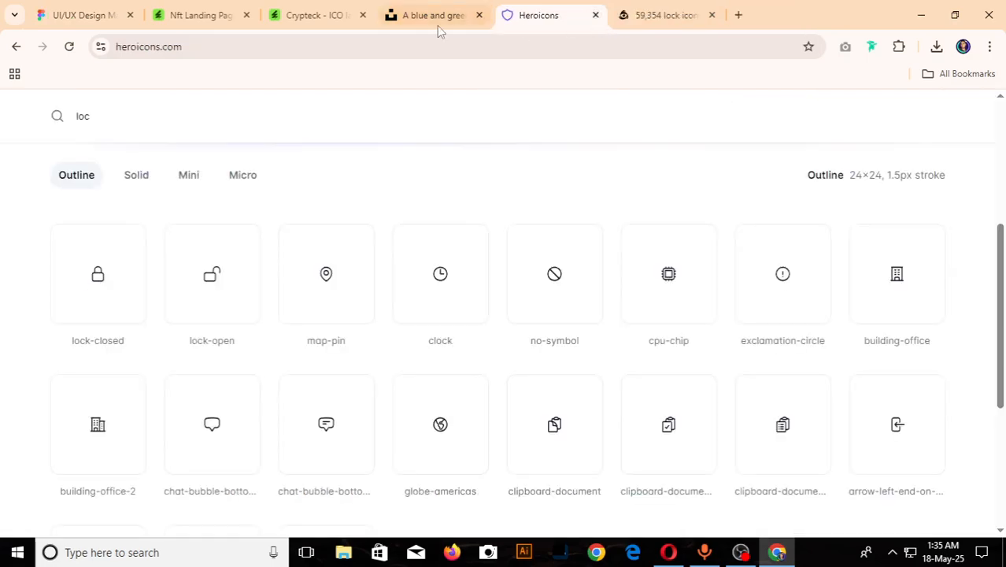
click(88, 15)
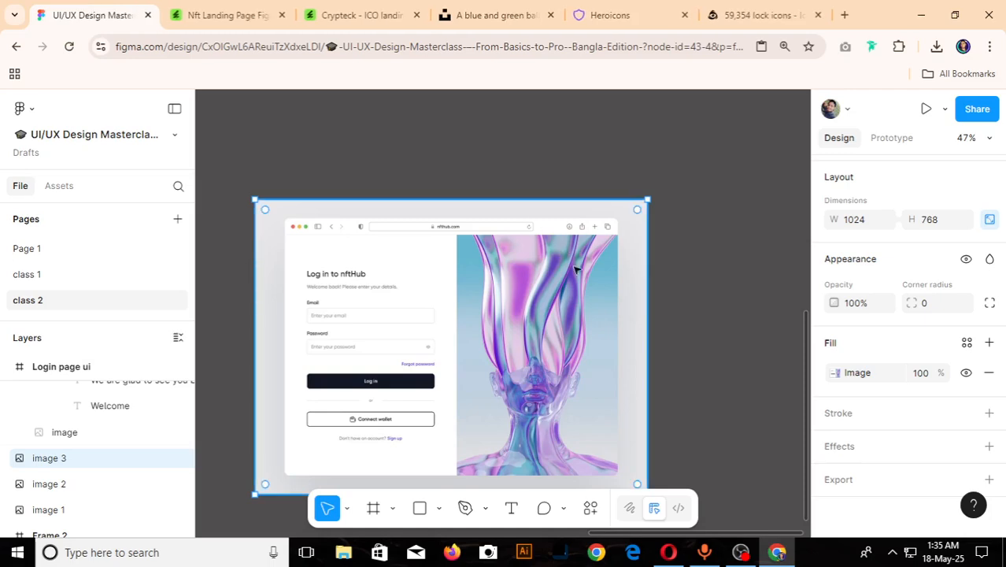
scroll(574, 300, down, 5)
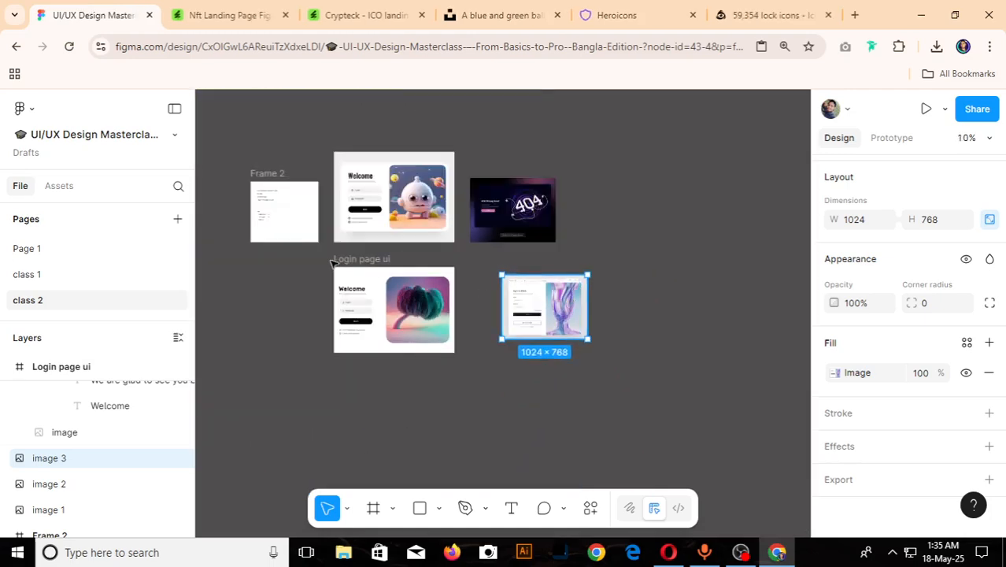
- Review the homework list in "Frame 2" and inspect the "Login page ui" frame alongside the robot login and 404 references
scroll(265, 218, up, 10)
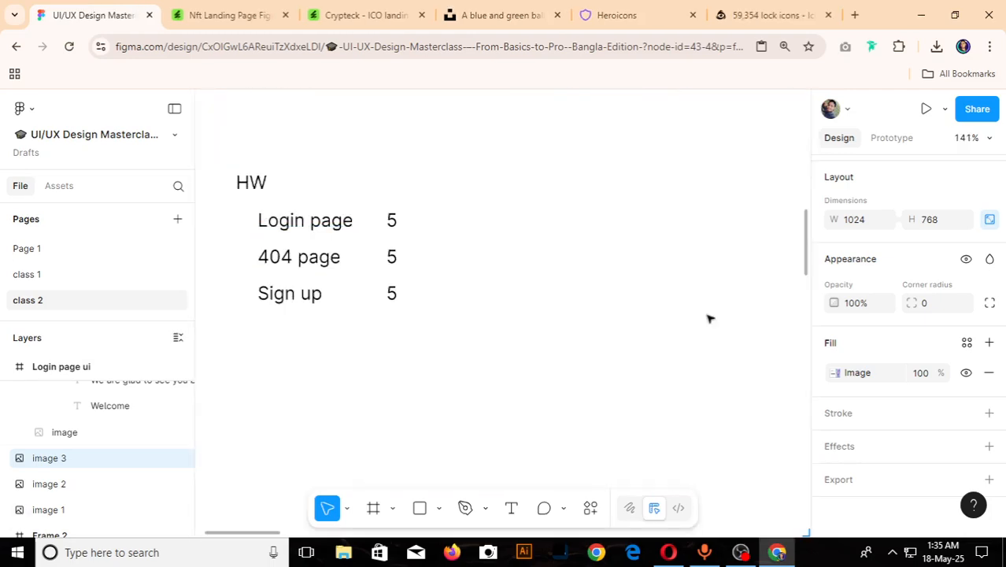
scroll(381, 288, down, 5)
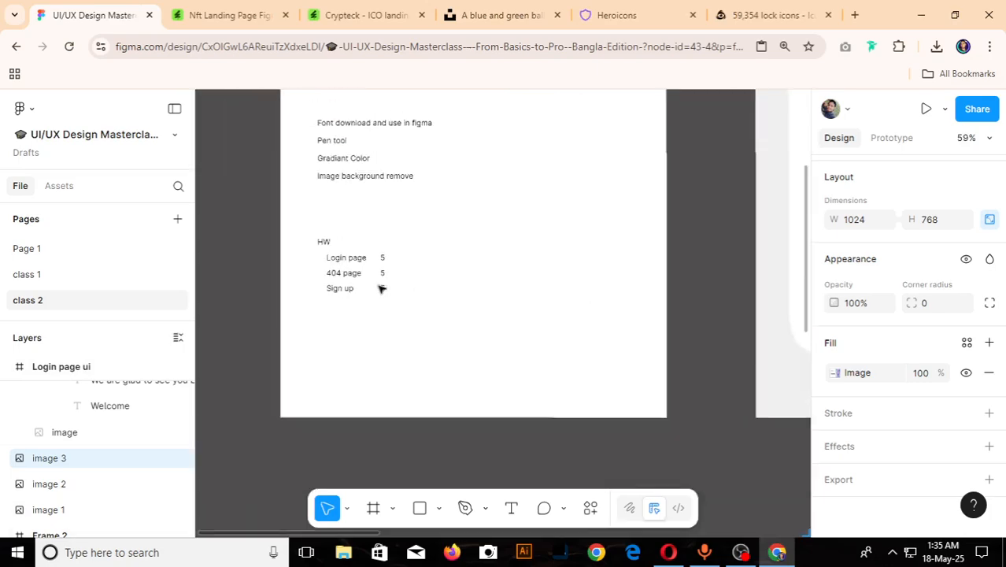
scroll(381, 288, down, 3)
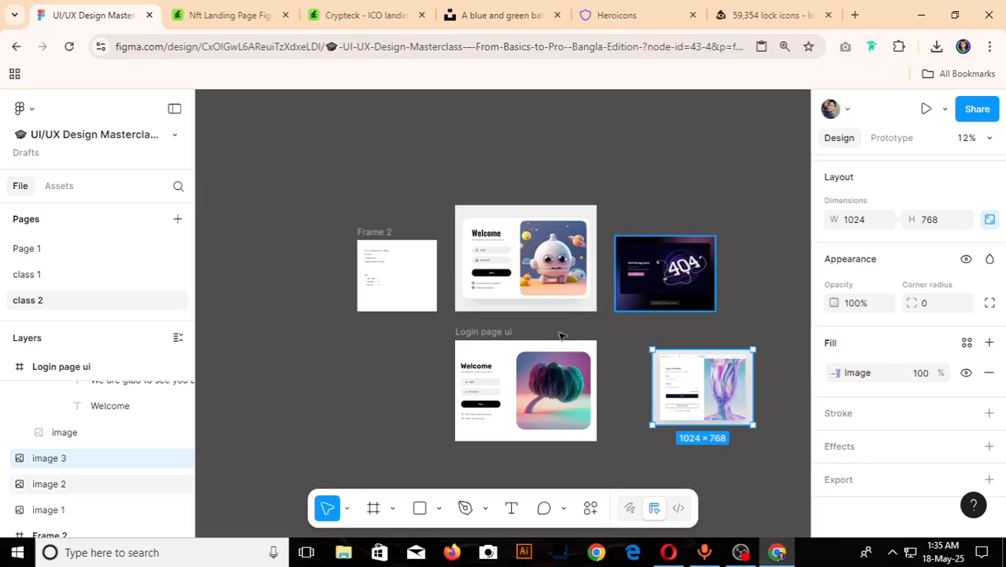
scroll(678, 281, up, 2)
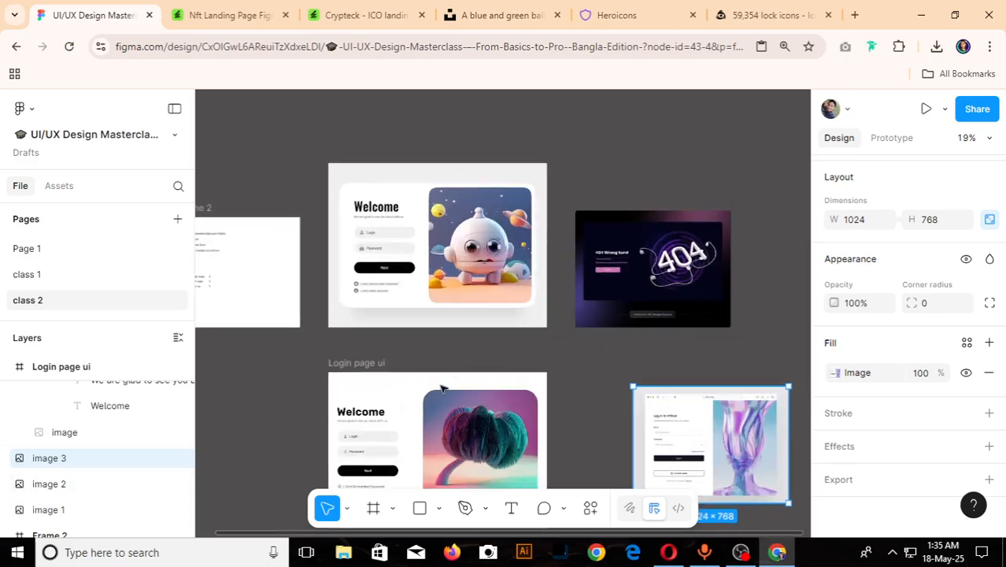
scroll(477, 398, down, 3)
scroll(475, 447, up, 4)
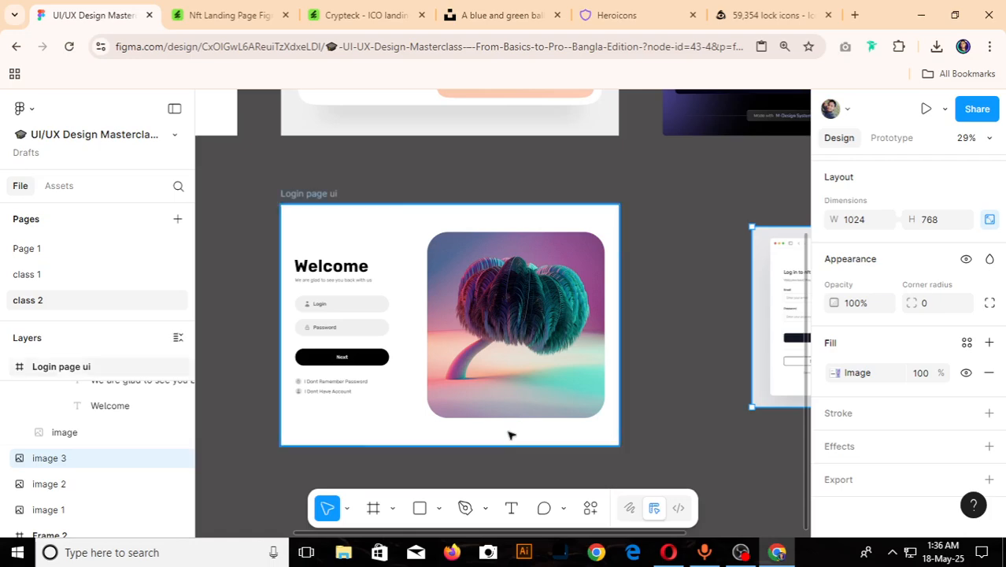
scroll(510, 435, down, 5)
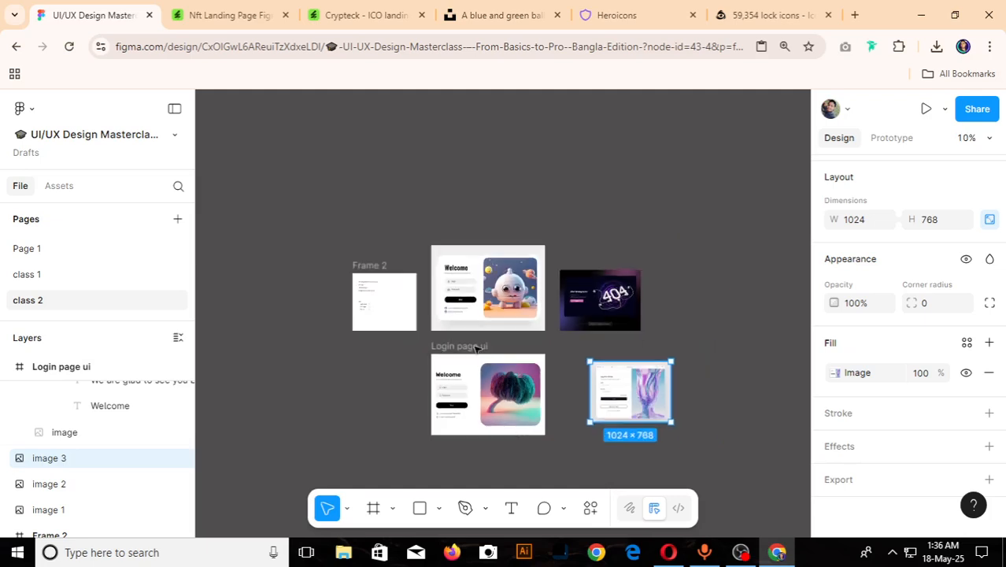
scroll(482, 430, up, 5)
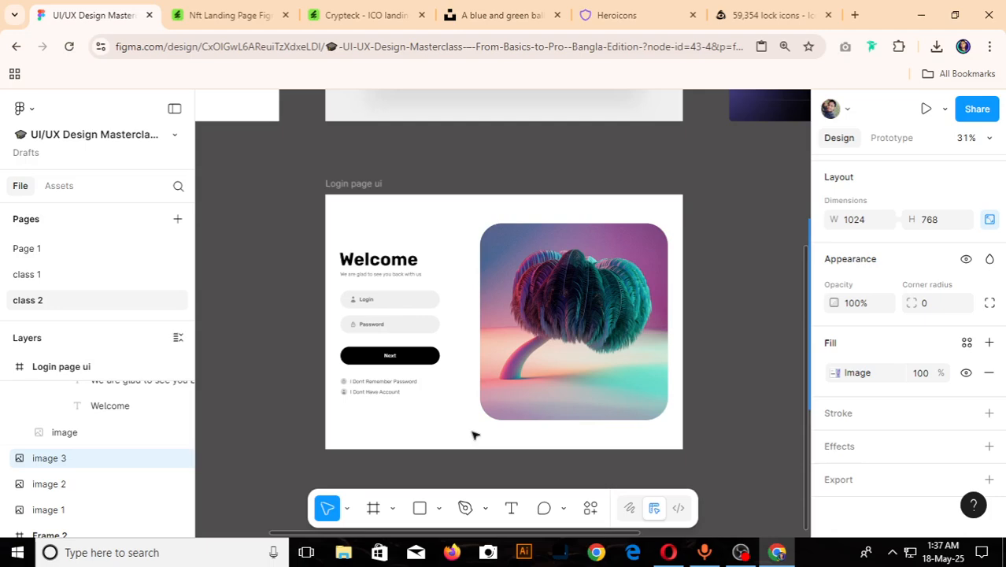
scroll(472, 431, down, 5)
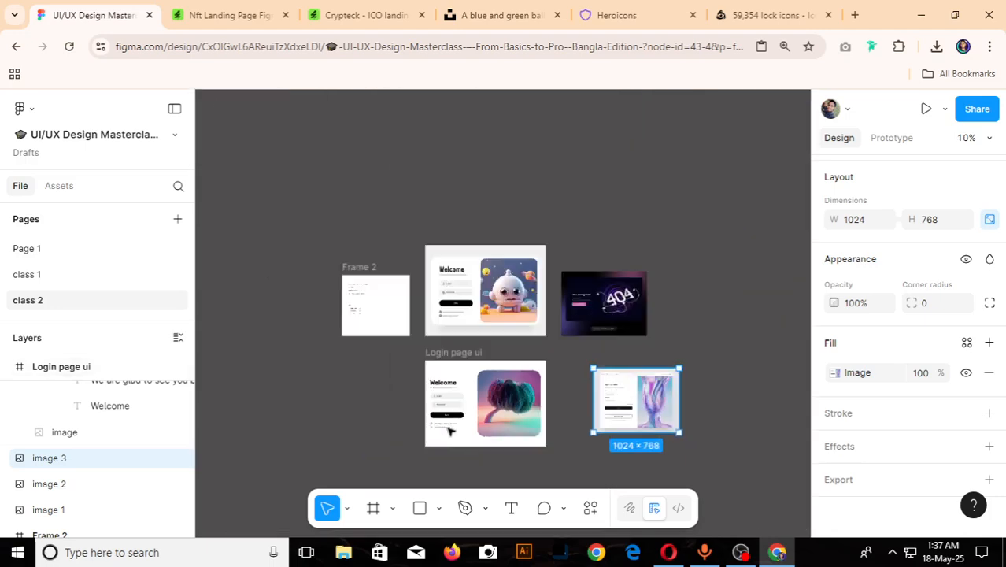
- Read through the class topics and the HW page assignments listed in "Frame 2"
scroll(353, 314, up, 4)
scroll(319, 387, up, 5)
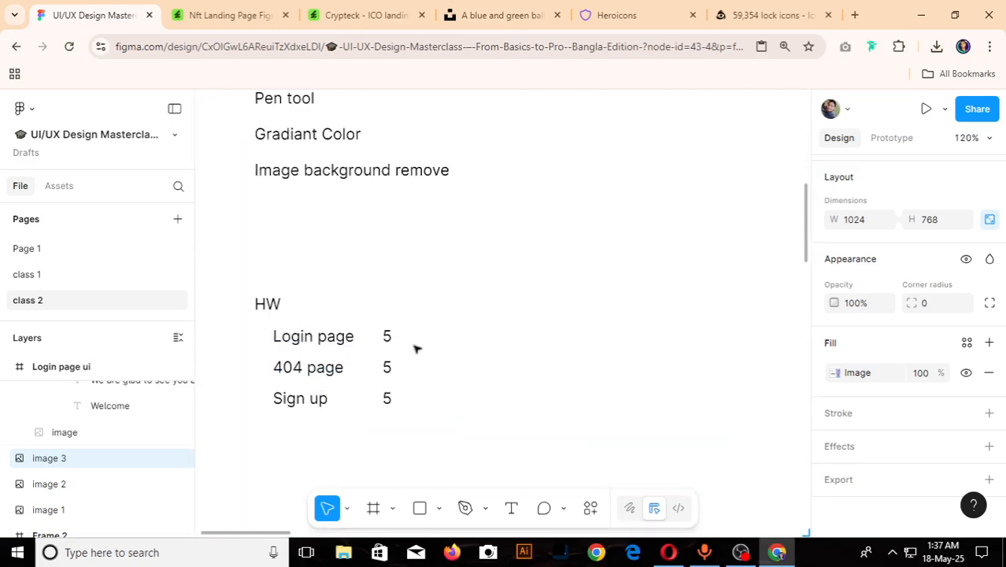
scroll(283, 398, down, 10)
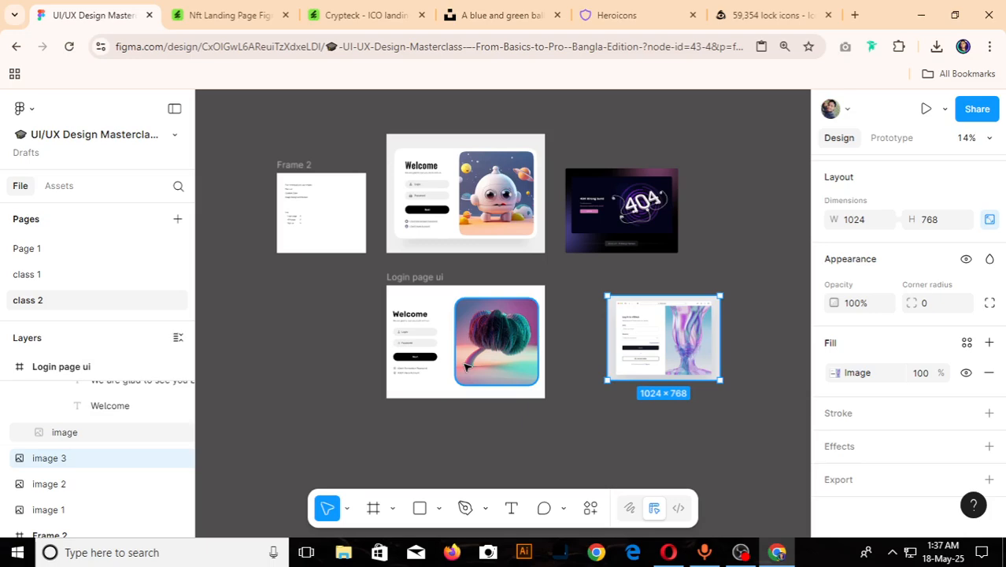
scroll(248, 151, up, 5)
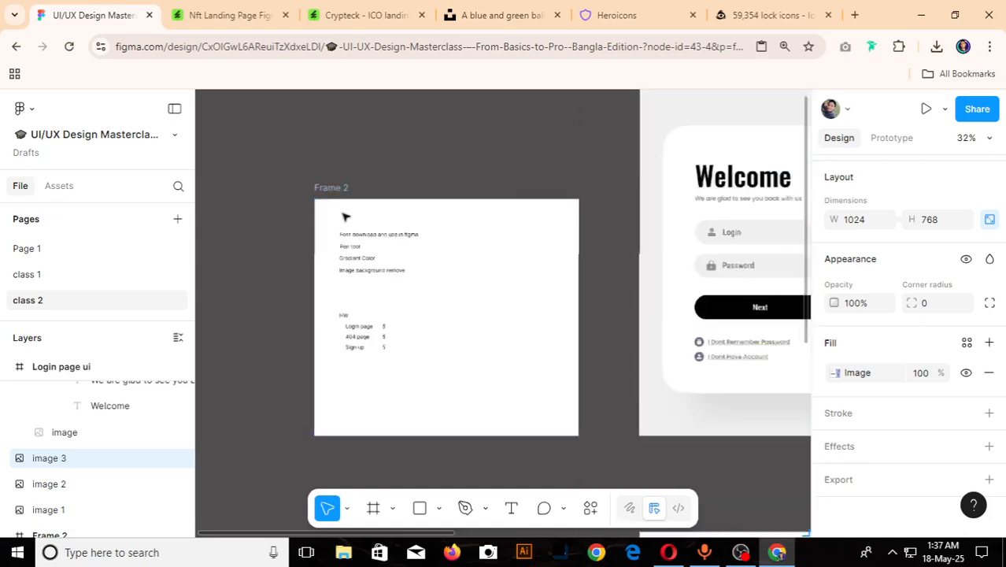
scroll(443, 317, up, 6)
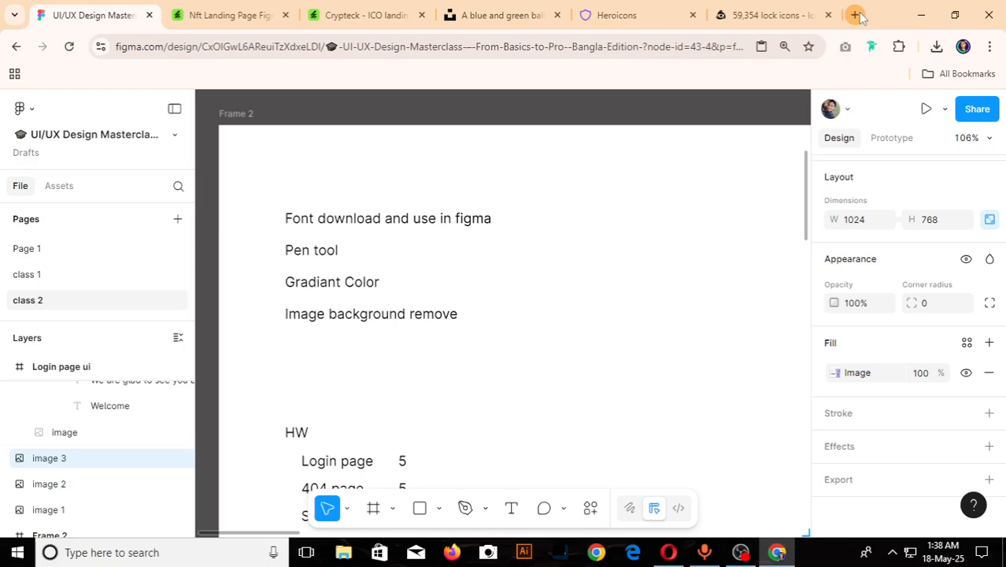
scroll(469, 234, down, 10)
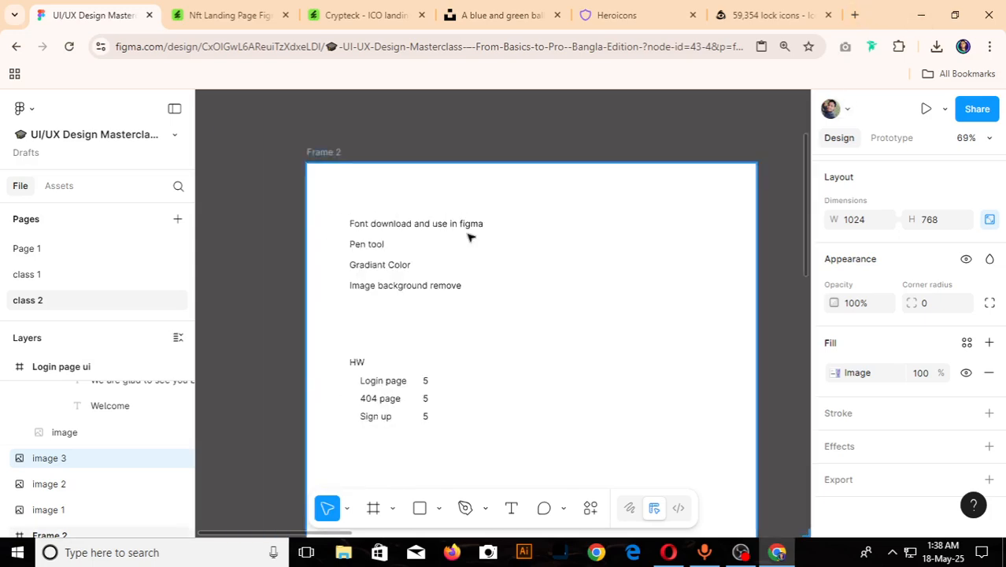
scroll(374, 287, down, 4)
- Look over the "Login page ui" frame and examine the nftHub login reference's form and artwork among the other designs
scroll(559, 355, up, 4)
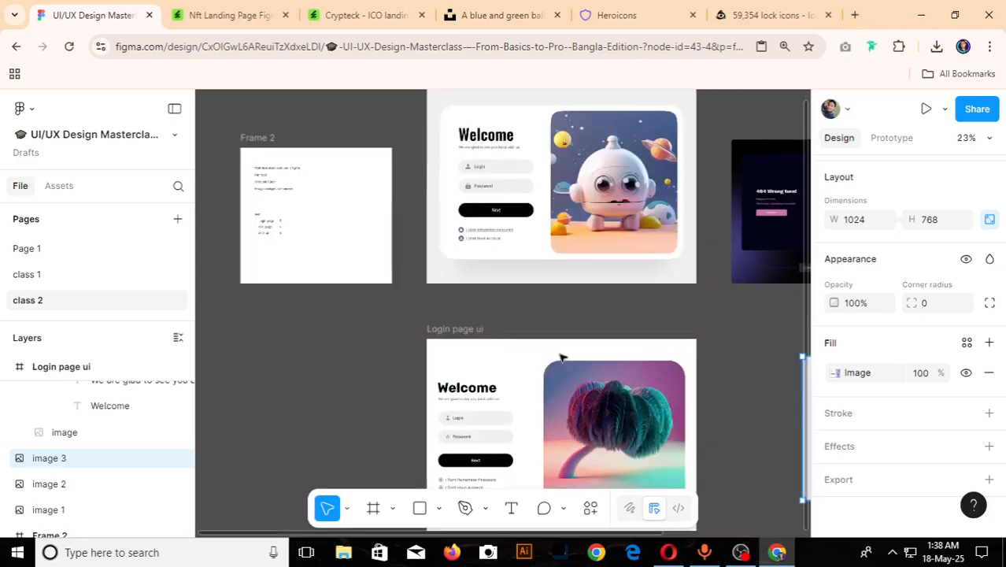
scroll(291, 276, down, 3)
scroll(321, 321, up, 2)
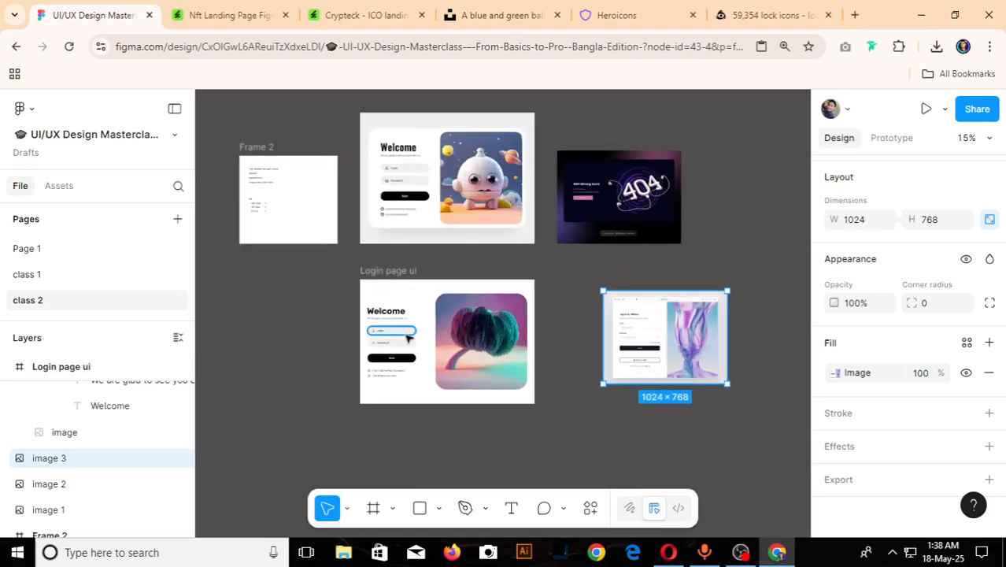
scroll(439, 325, up, 2)
scroll(530, 299, down, 3)
scroll(701, 323, up, 4)
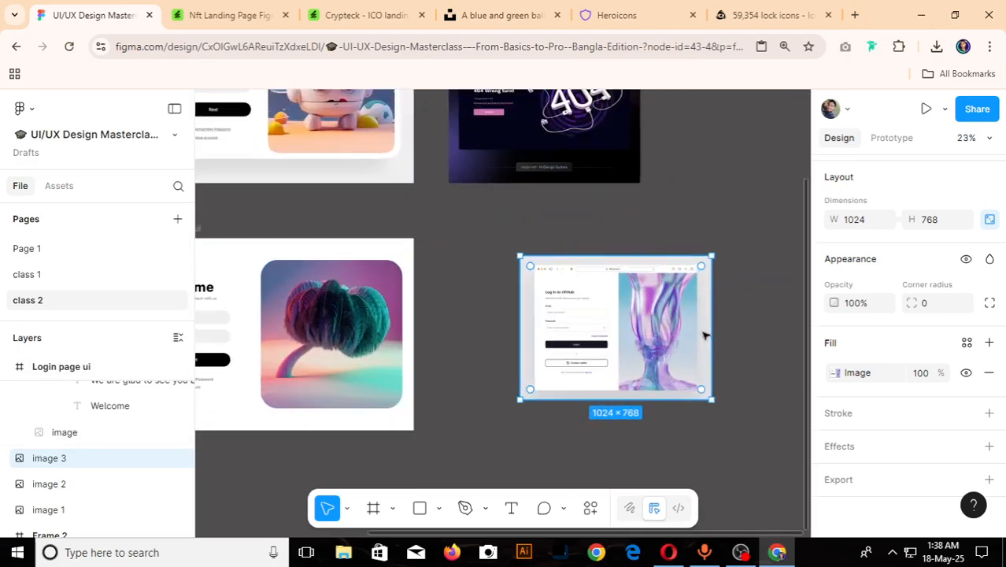
scroll(599, 316, up, 3)
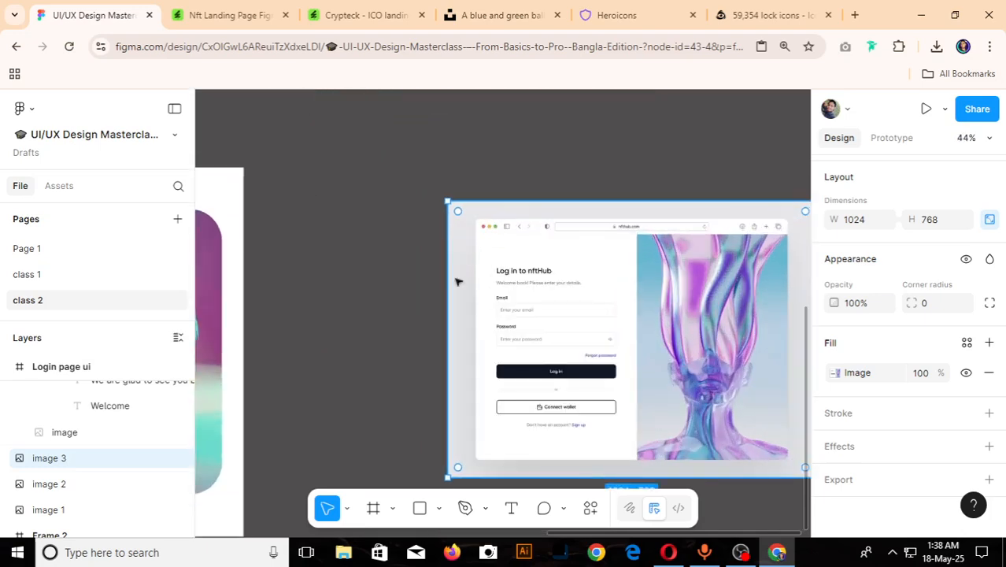
scroll(311, 257, down, 3)
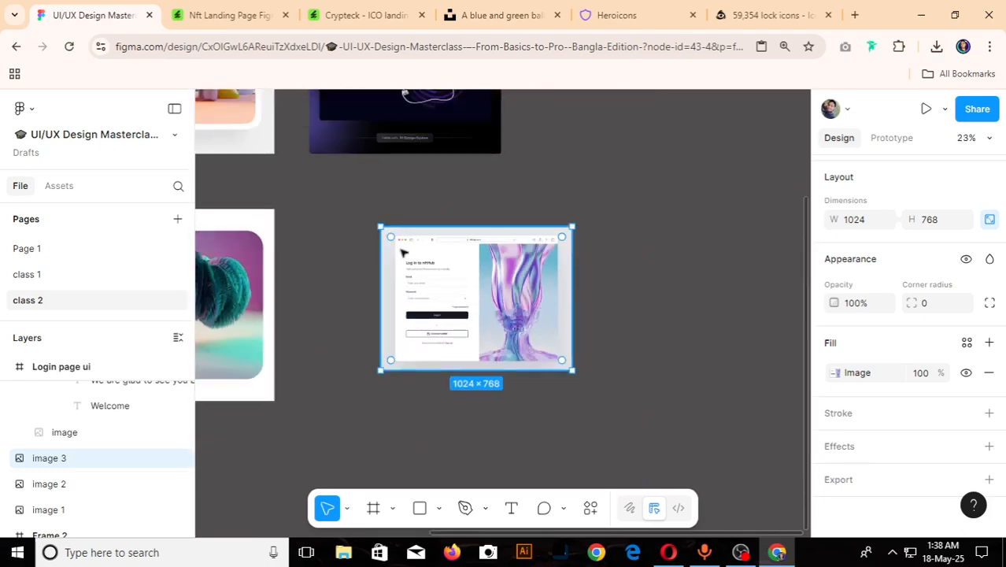
scroll(402, 252, down, 1)
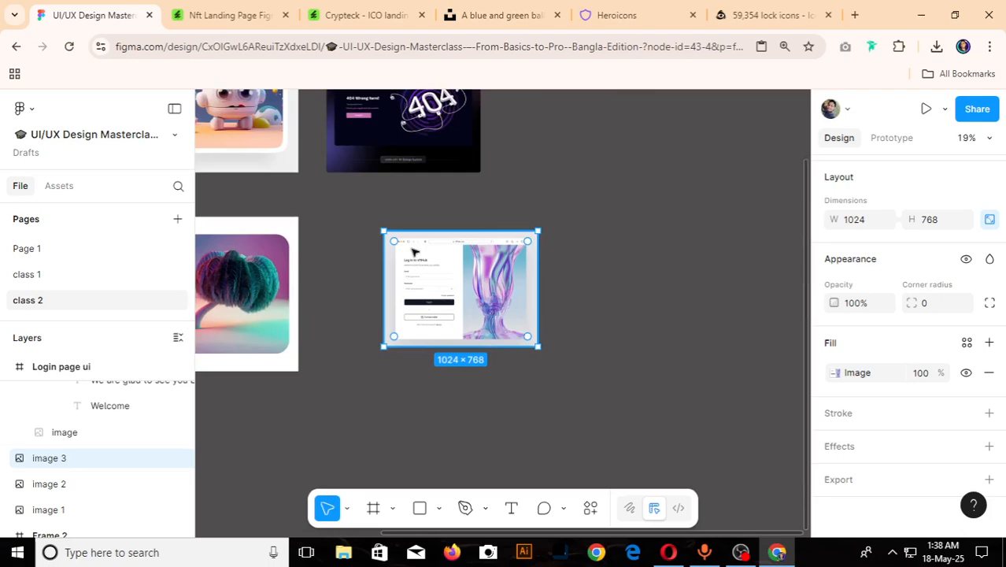
scroll(422, 253, down, 3)
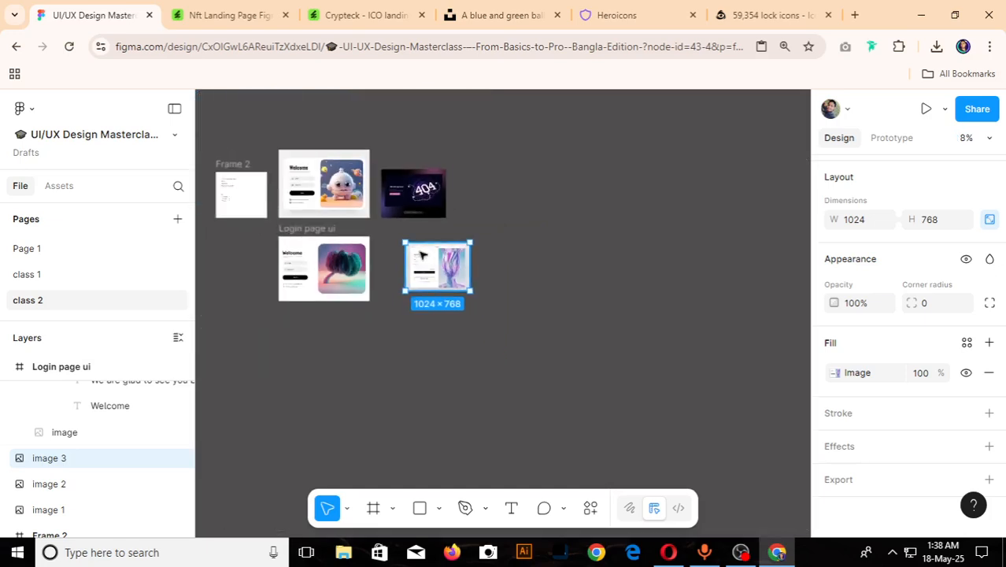